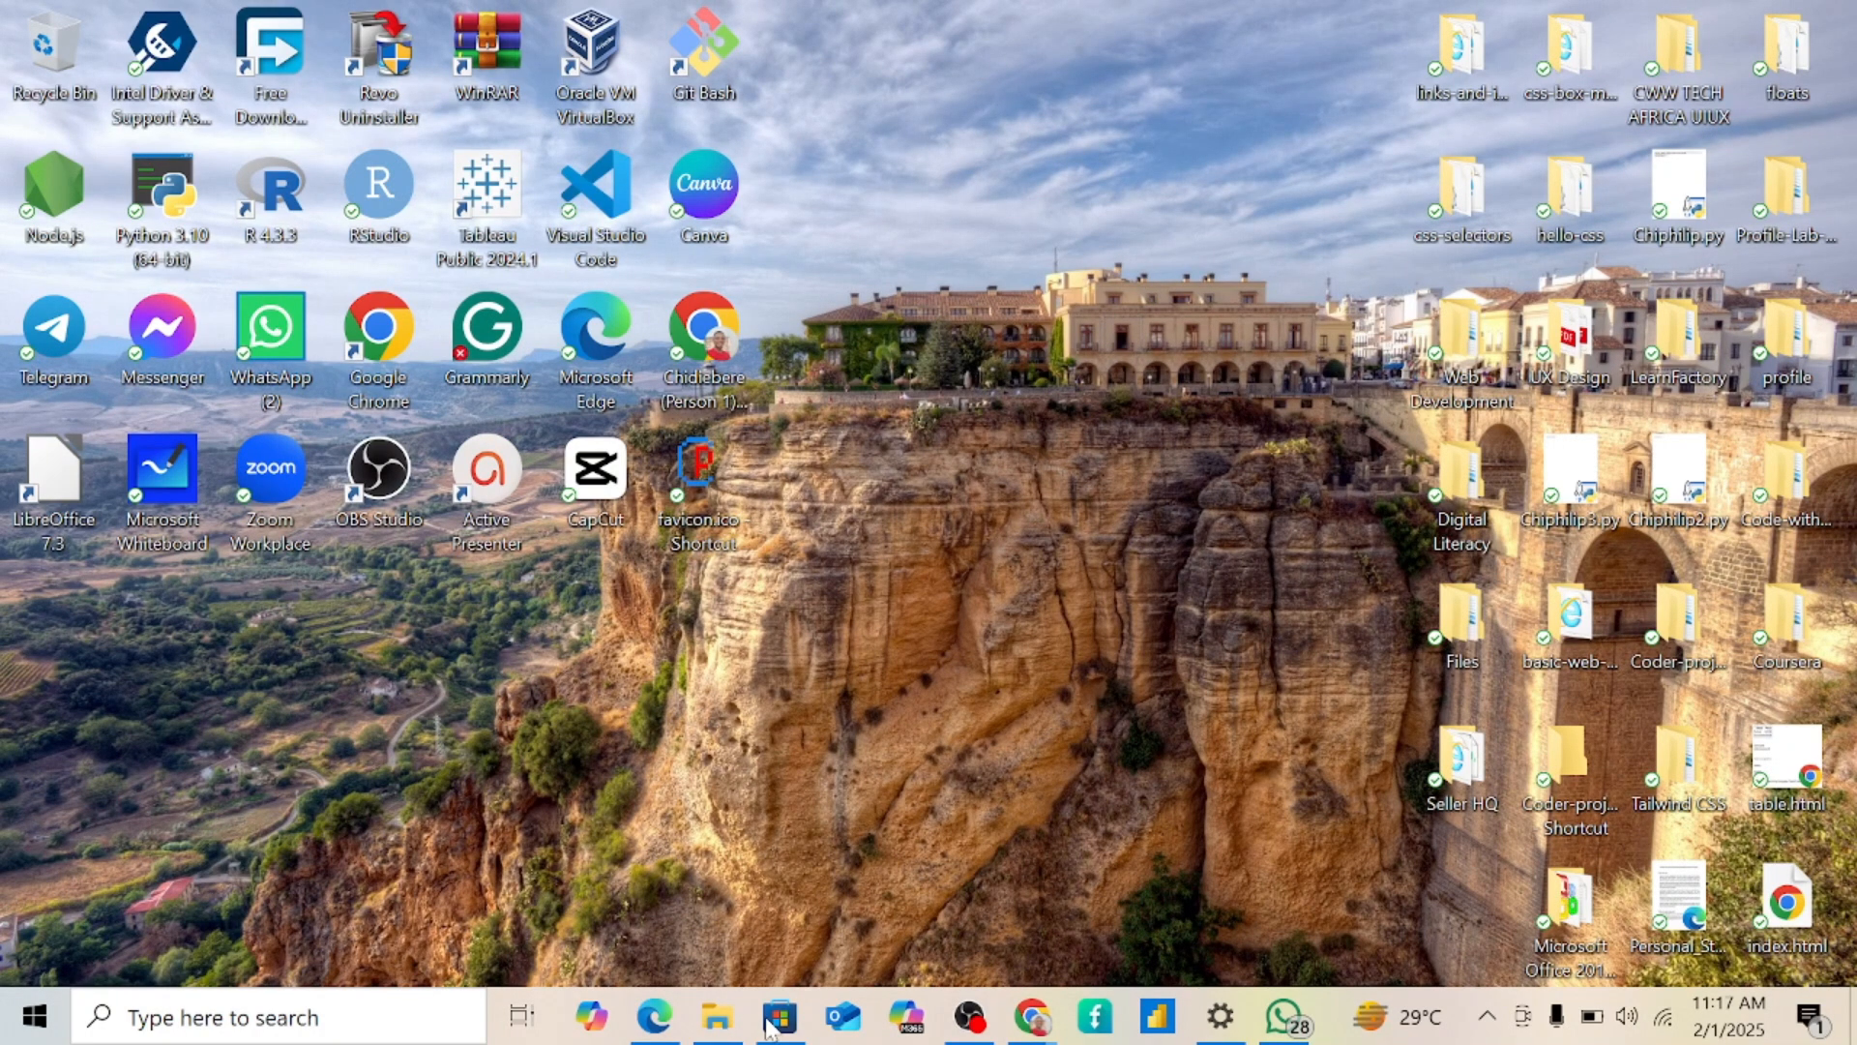
- Bring up the File Explorer and Microsoft Edge windows, and dismiss the update notice in the maximized Edge window
click(717, 1018)
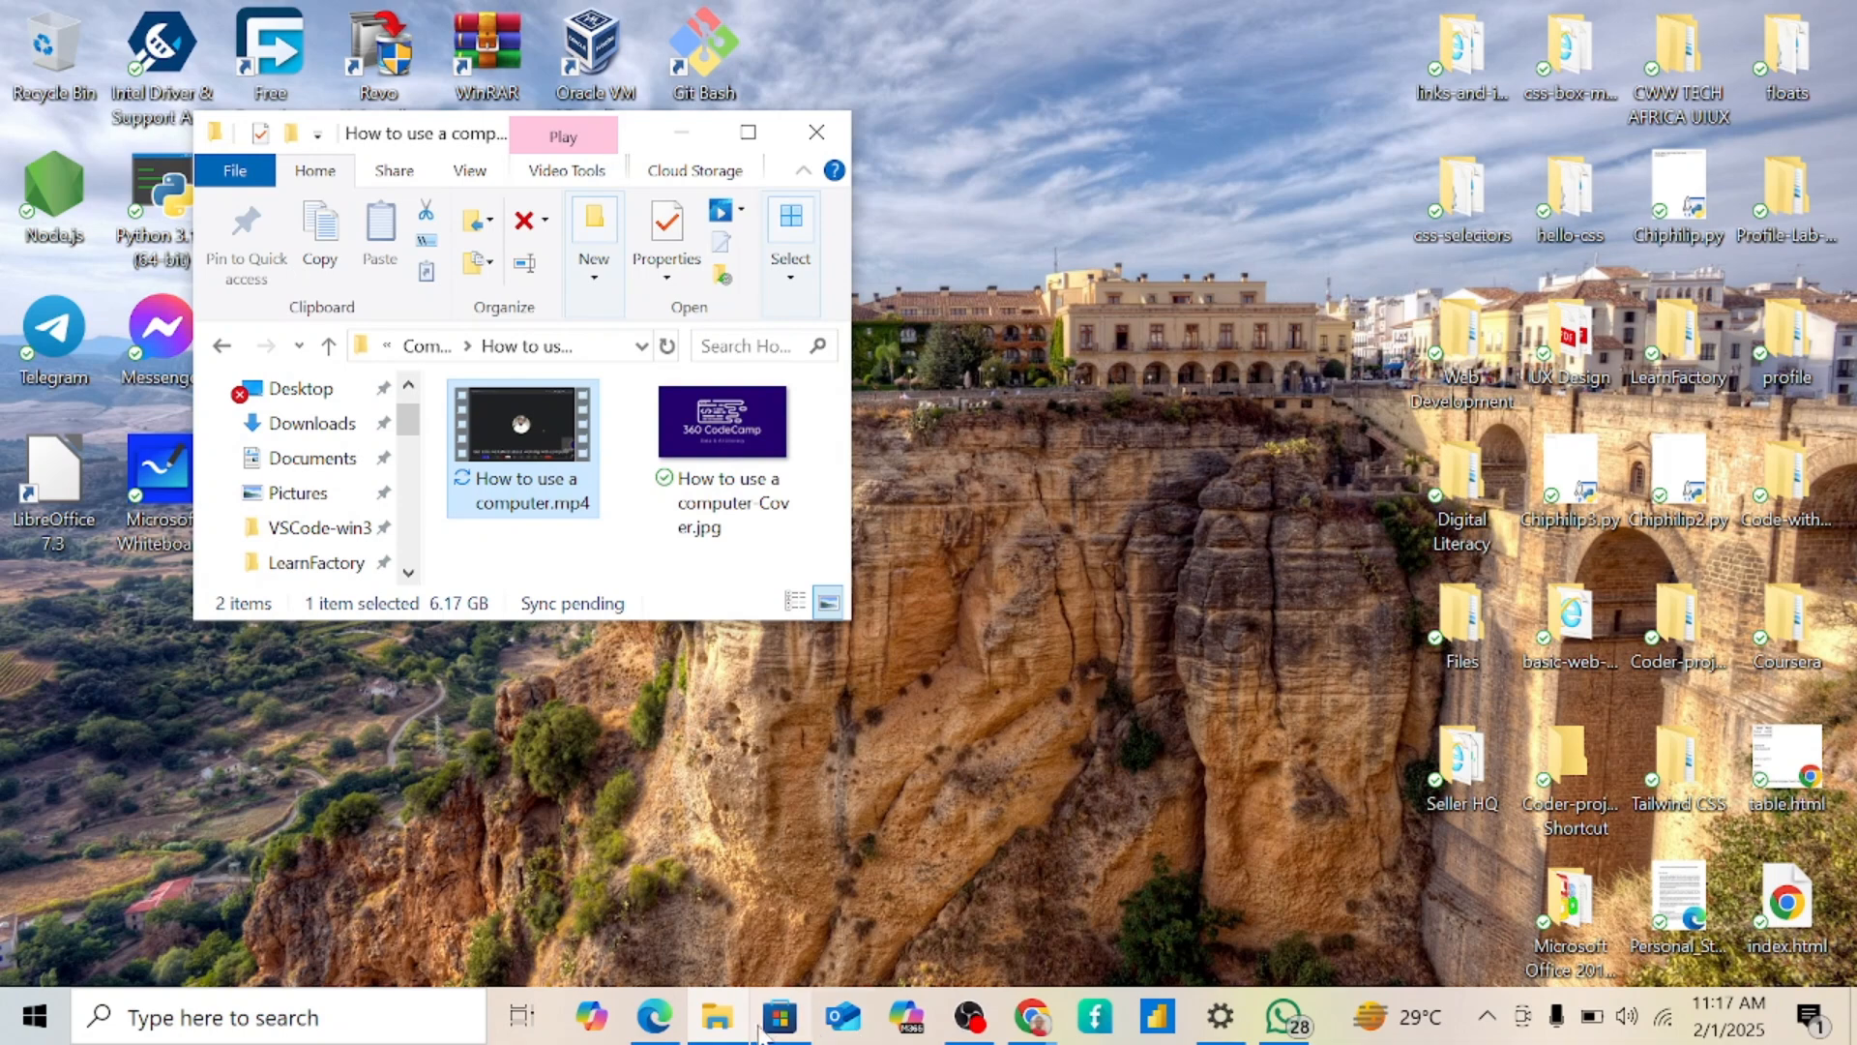
click(654, 1018)
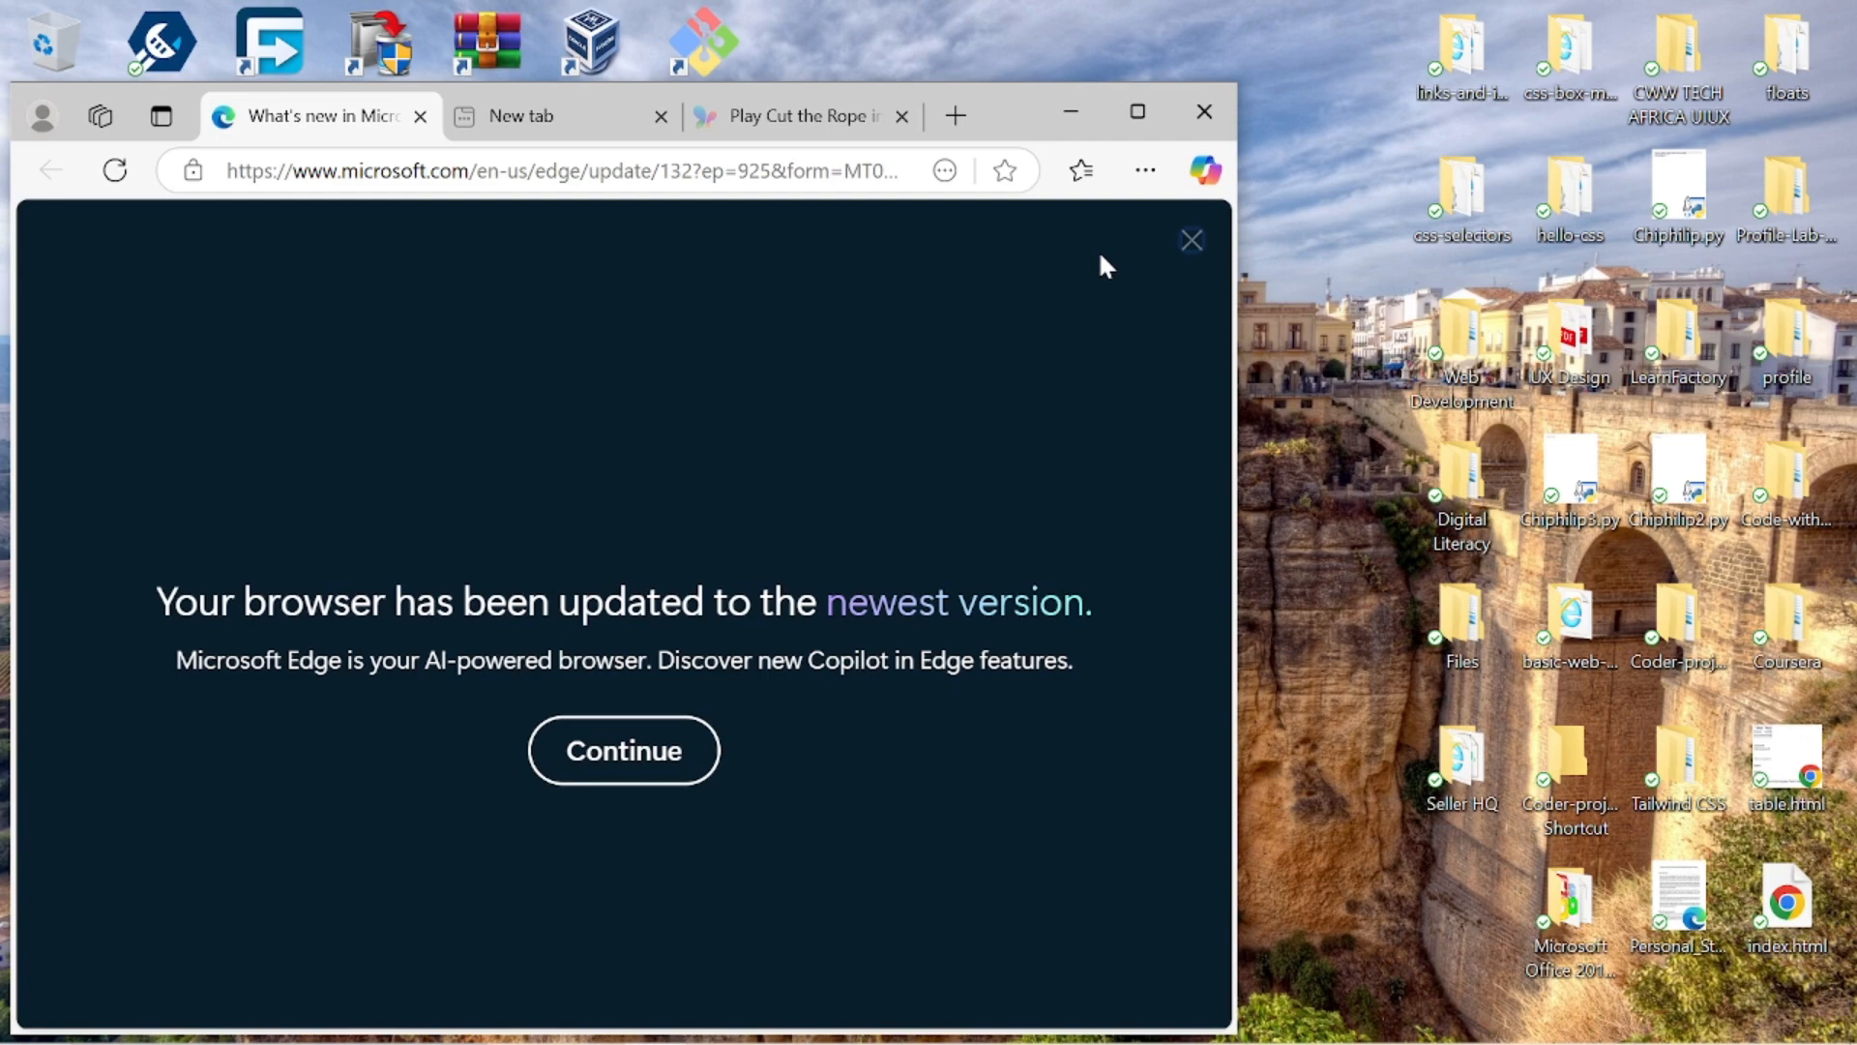
click(1138, 116)
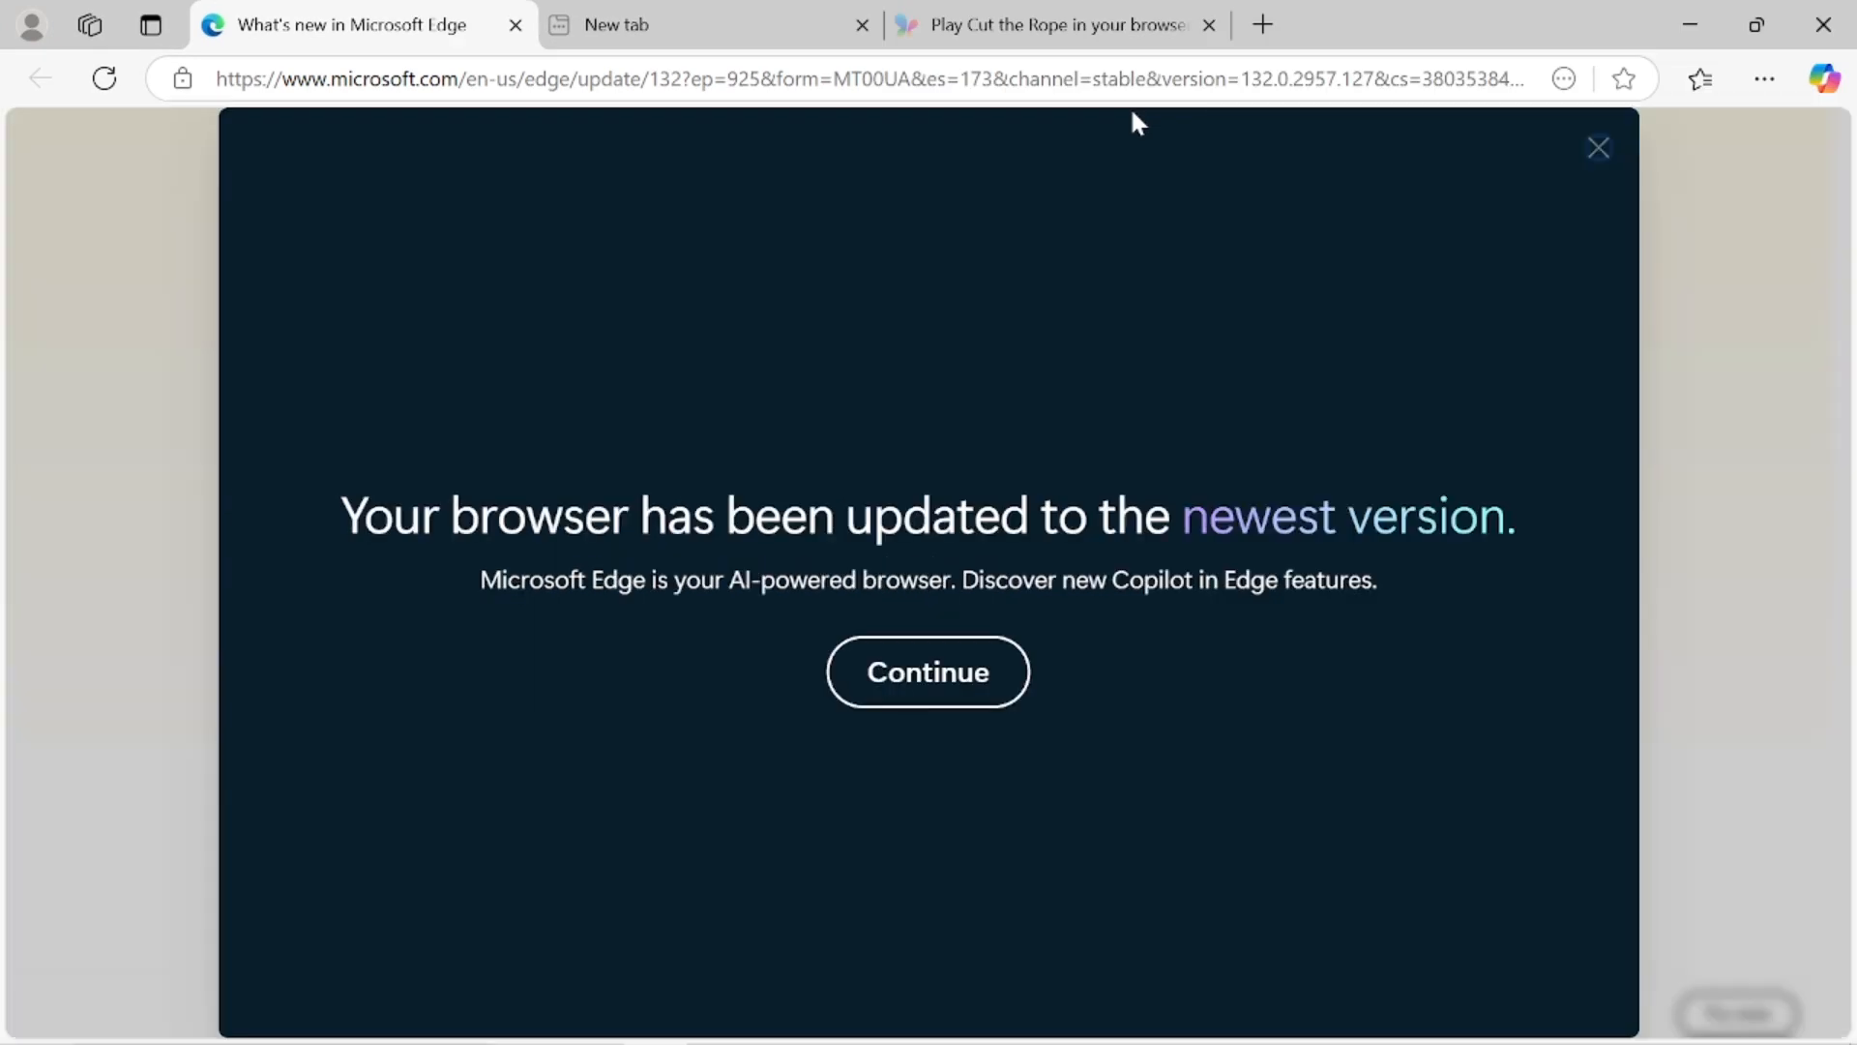
click(1598, 148)
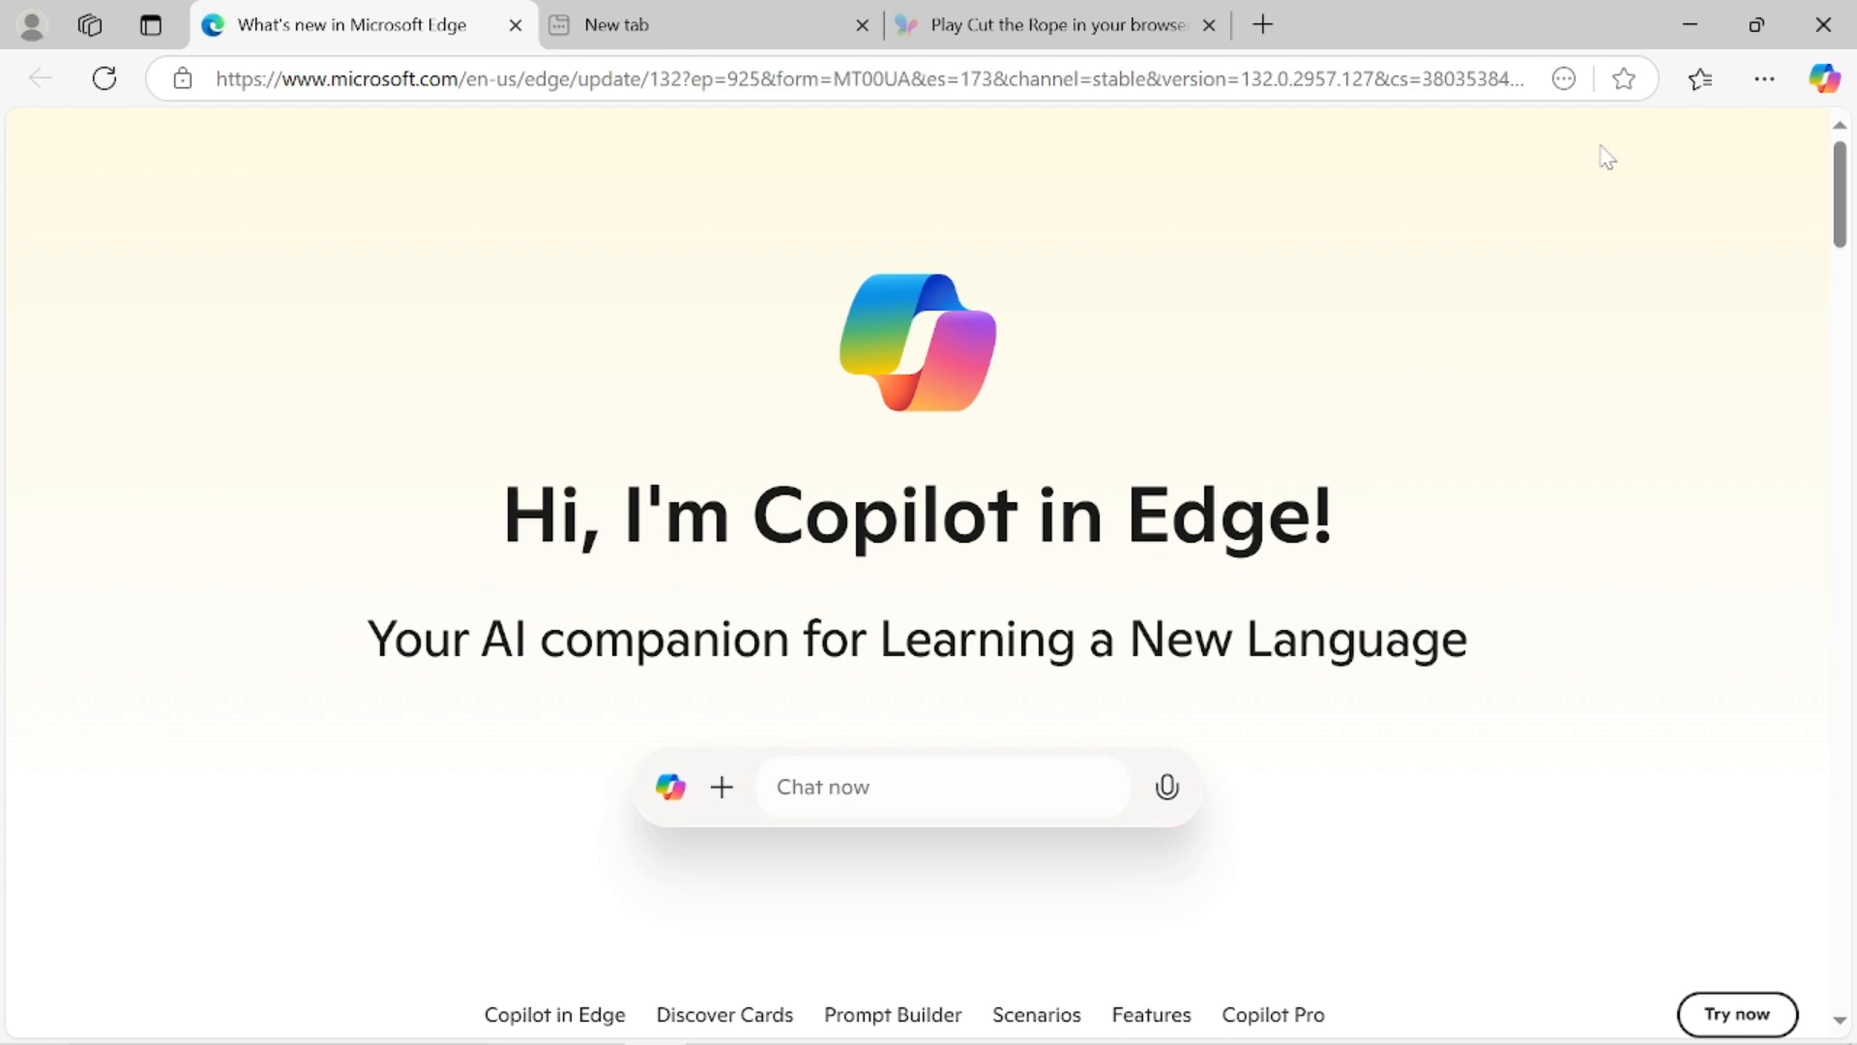
- Return the Edge window to its smaller floating size, and minimize it and bring it back onto the desktop
click(1756, 25)
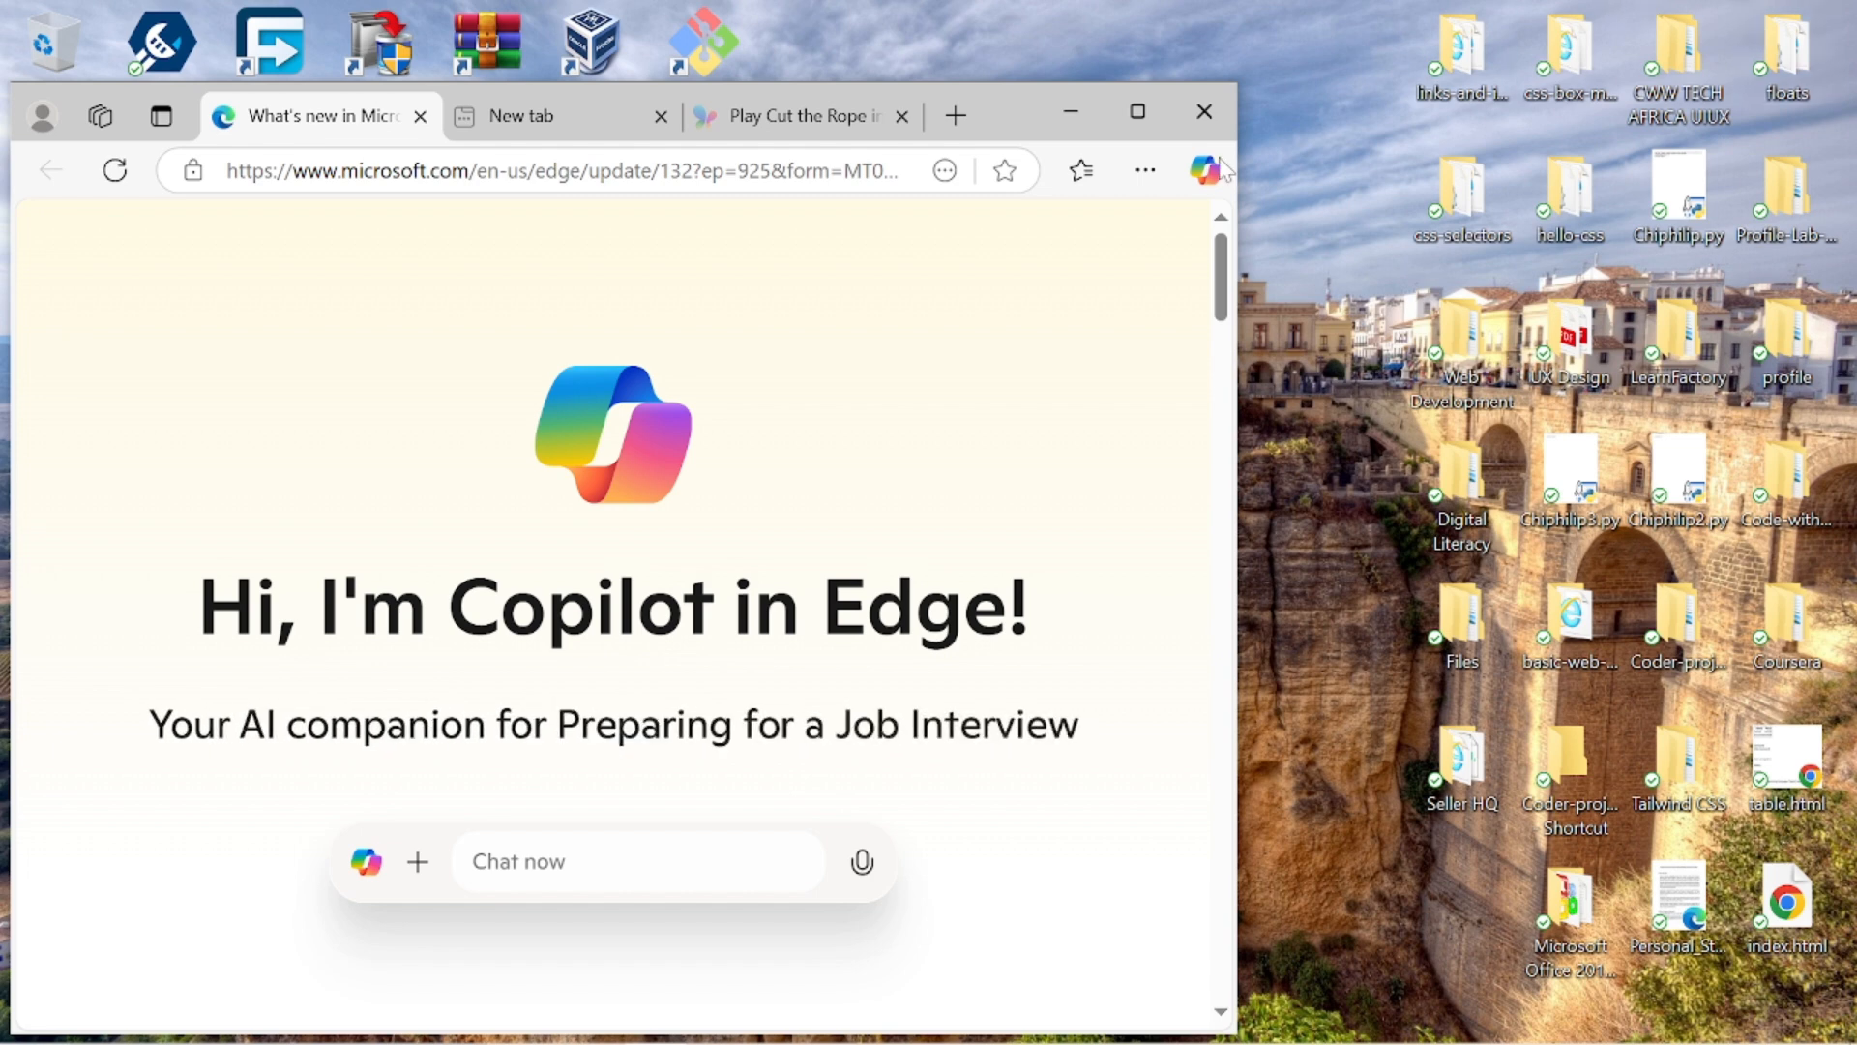
click(1068, 108)
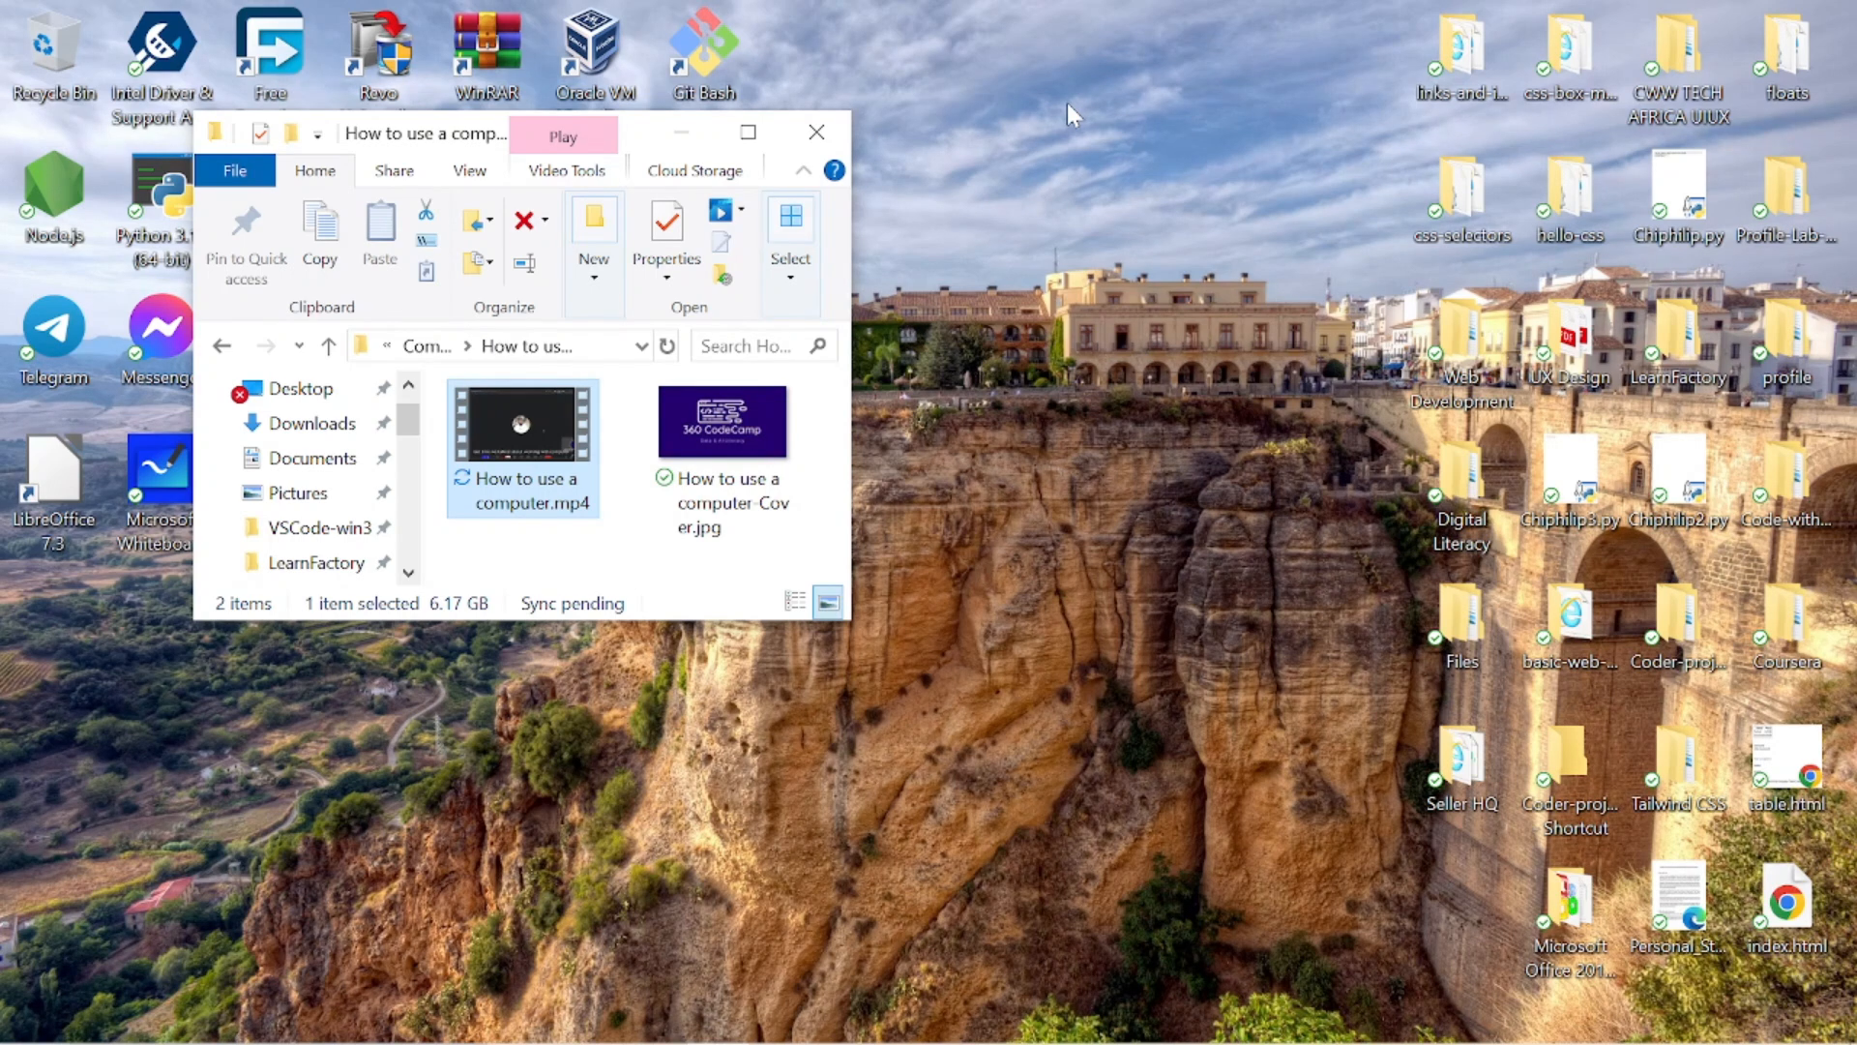
mouse_move(871, 1035)
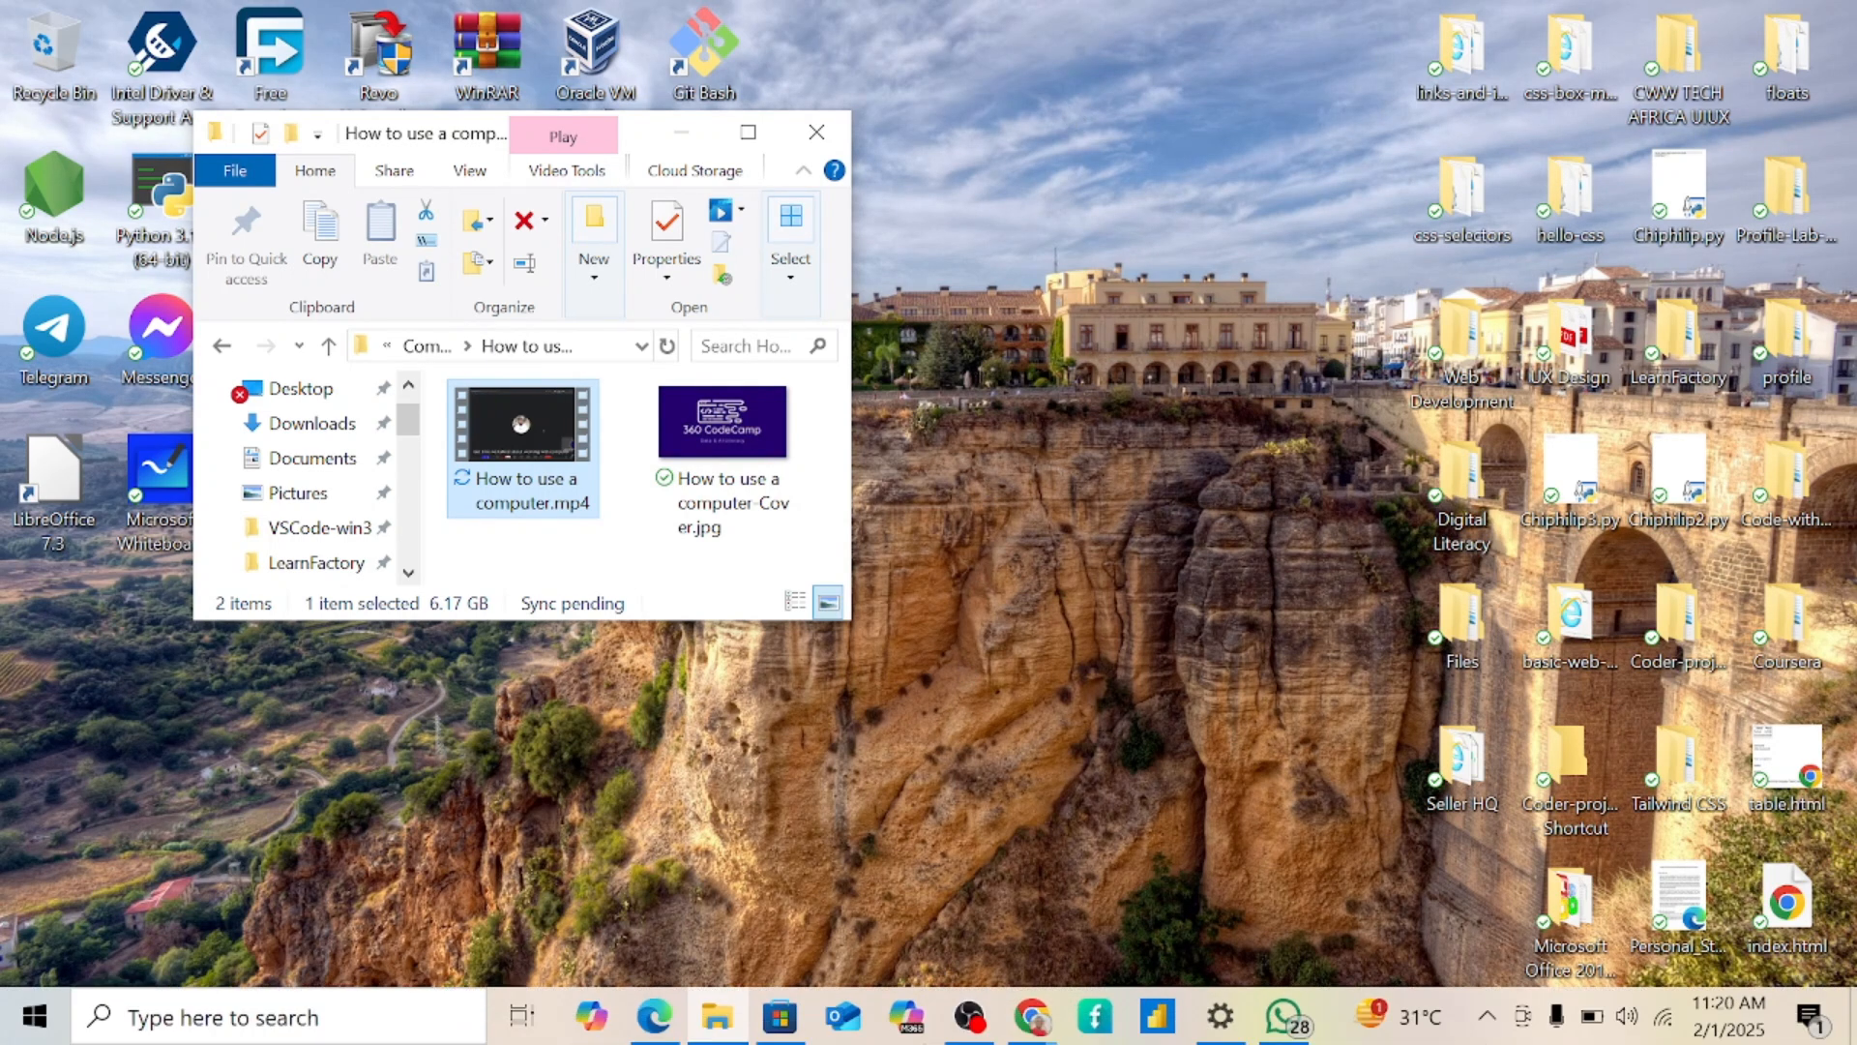
mouse_move(655, 1024)
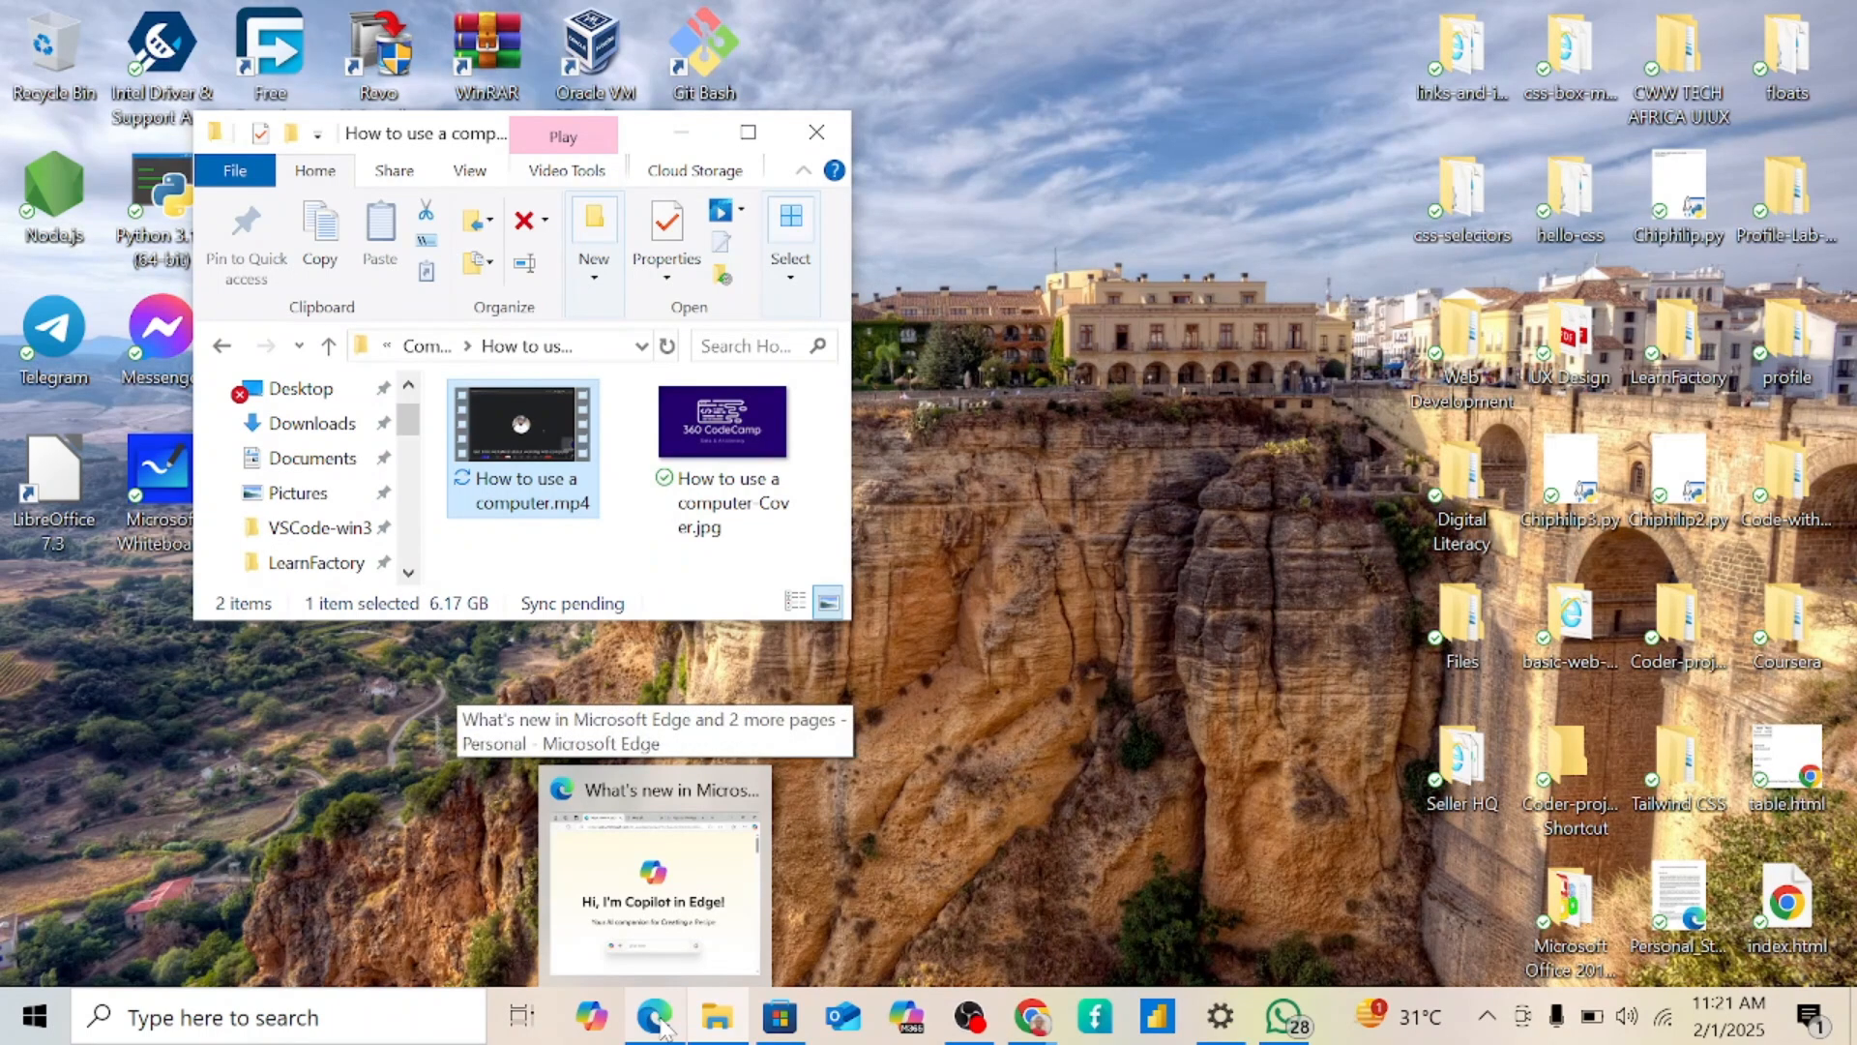
click(655, 1016)
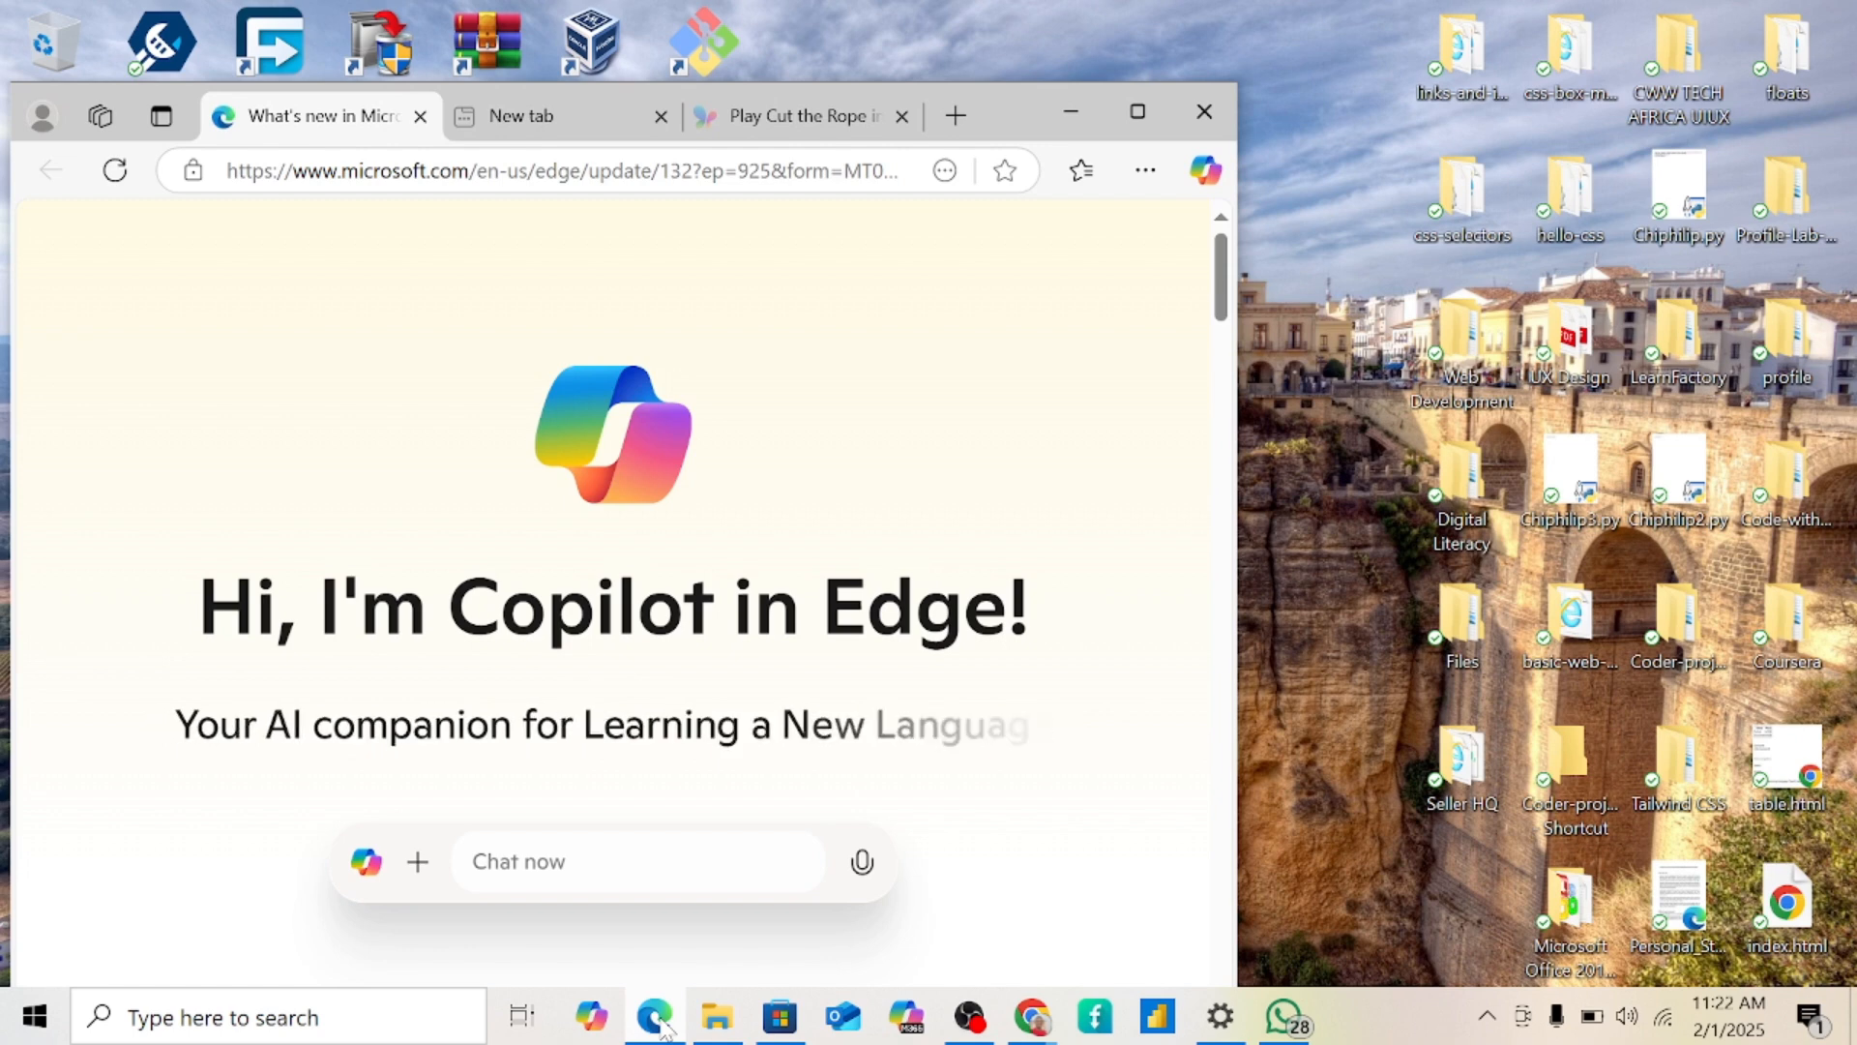
mouse_move(735, 1027)
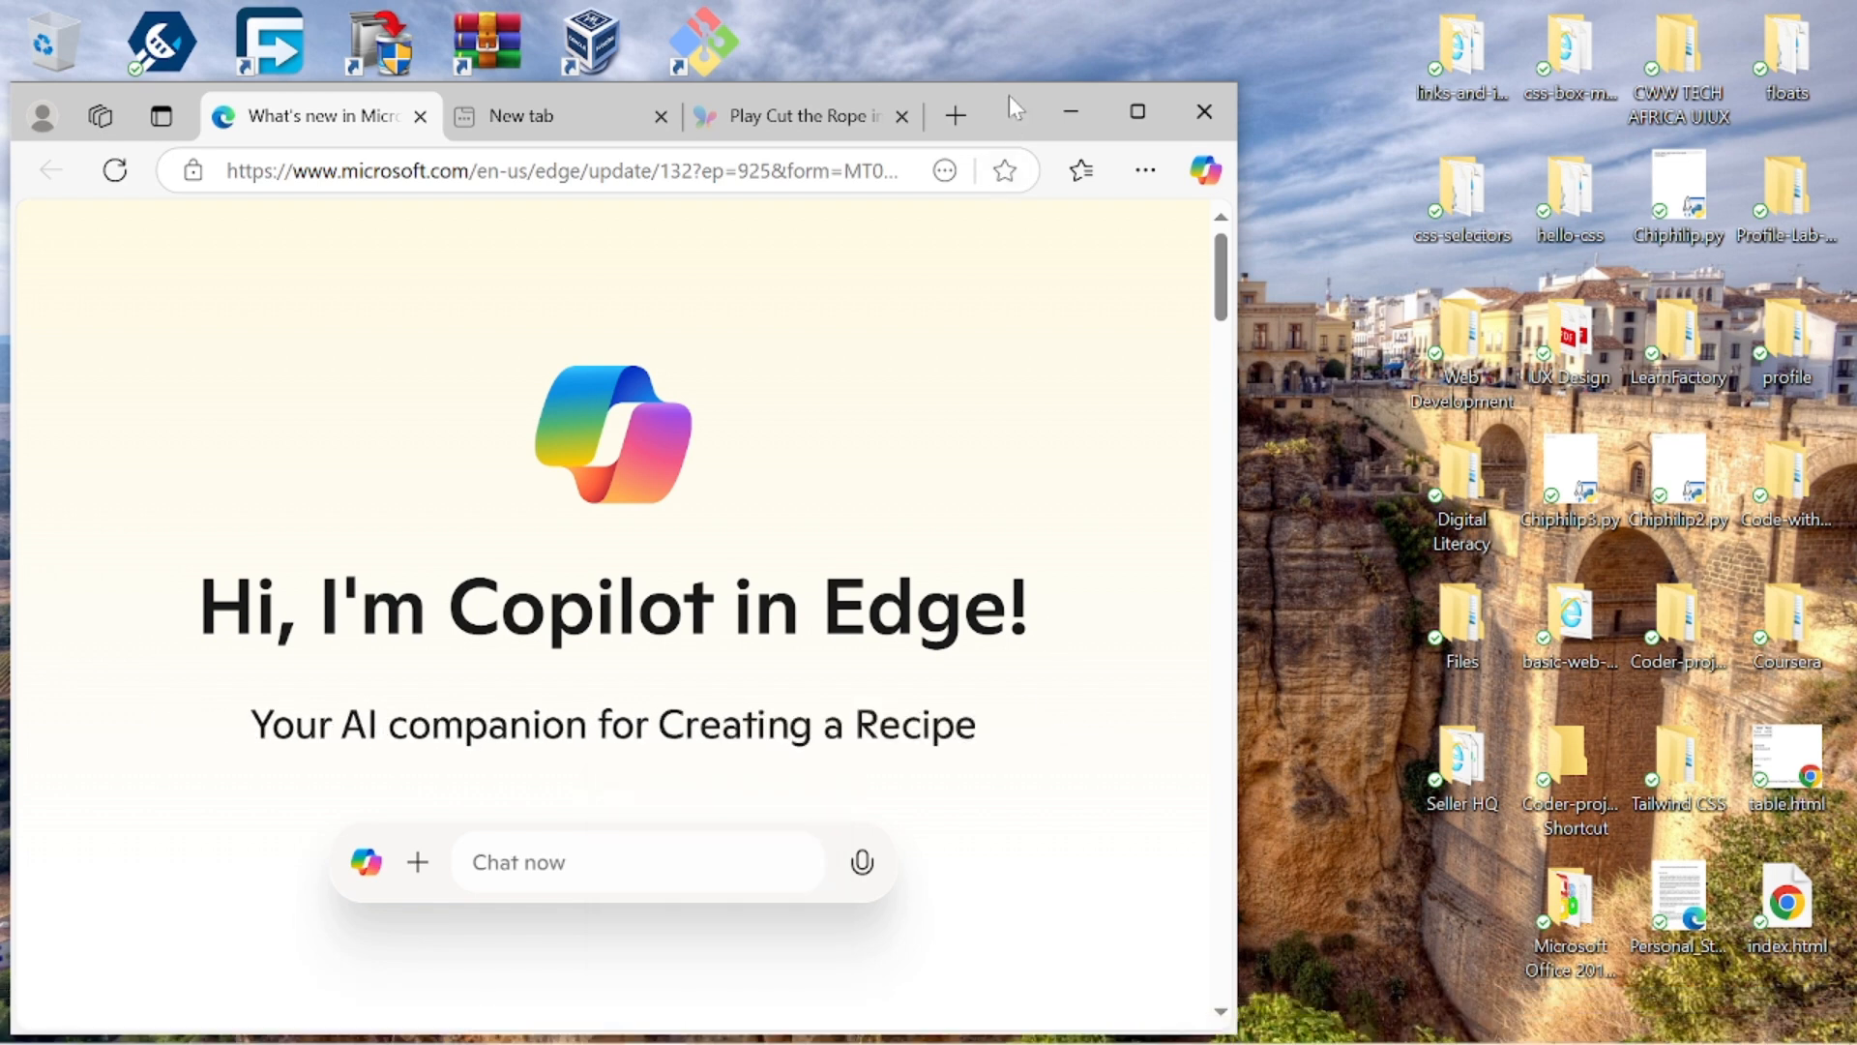
- Move the Edge window to the desktop's upper-left corner and resize it to full height and about half the screen width
mouse_move(1012, 107)
mouse_down()
mouse_move(925, 61)
mouse_move(987, 25)
mouse_move(1004, 85)
mouse_up()
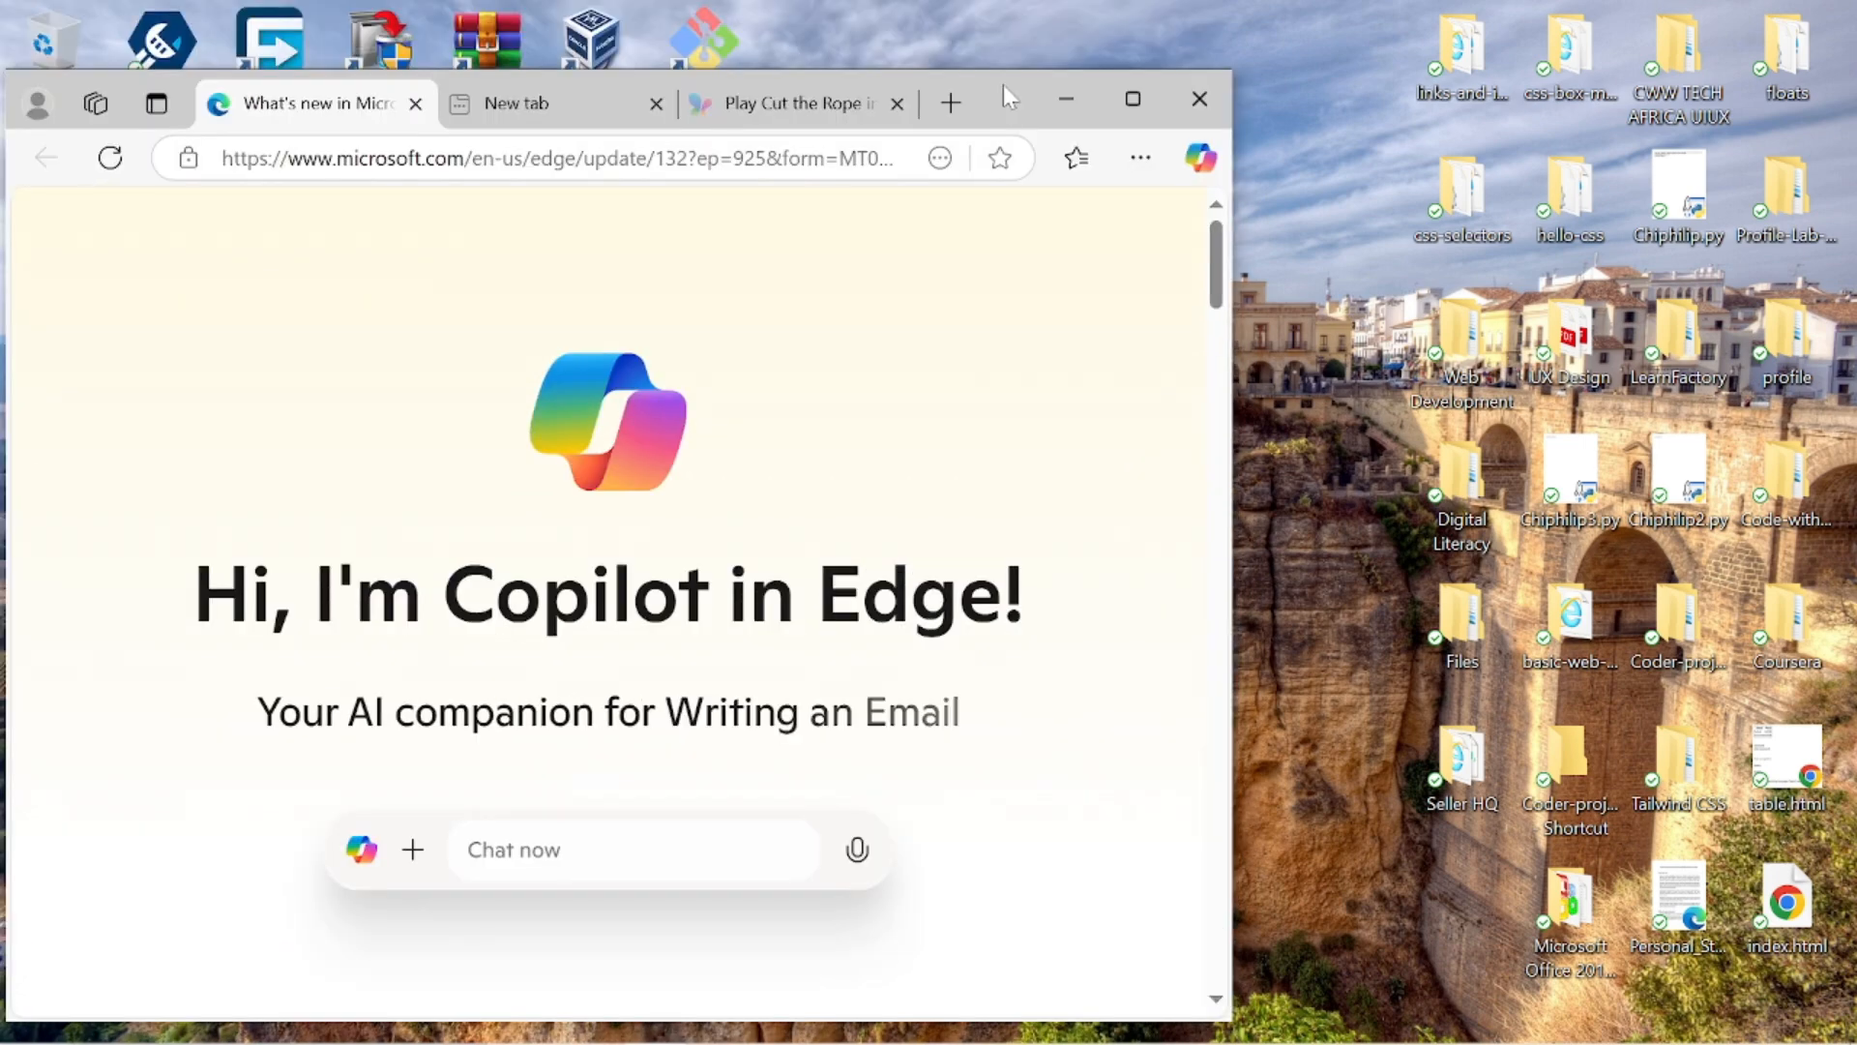
drag(1001, 92, 984, 20)
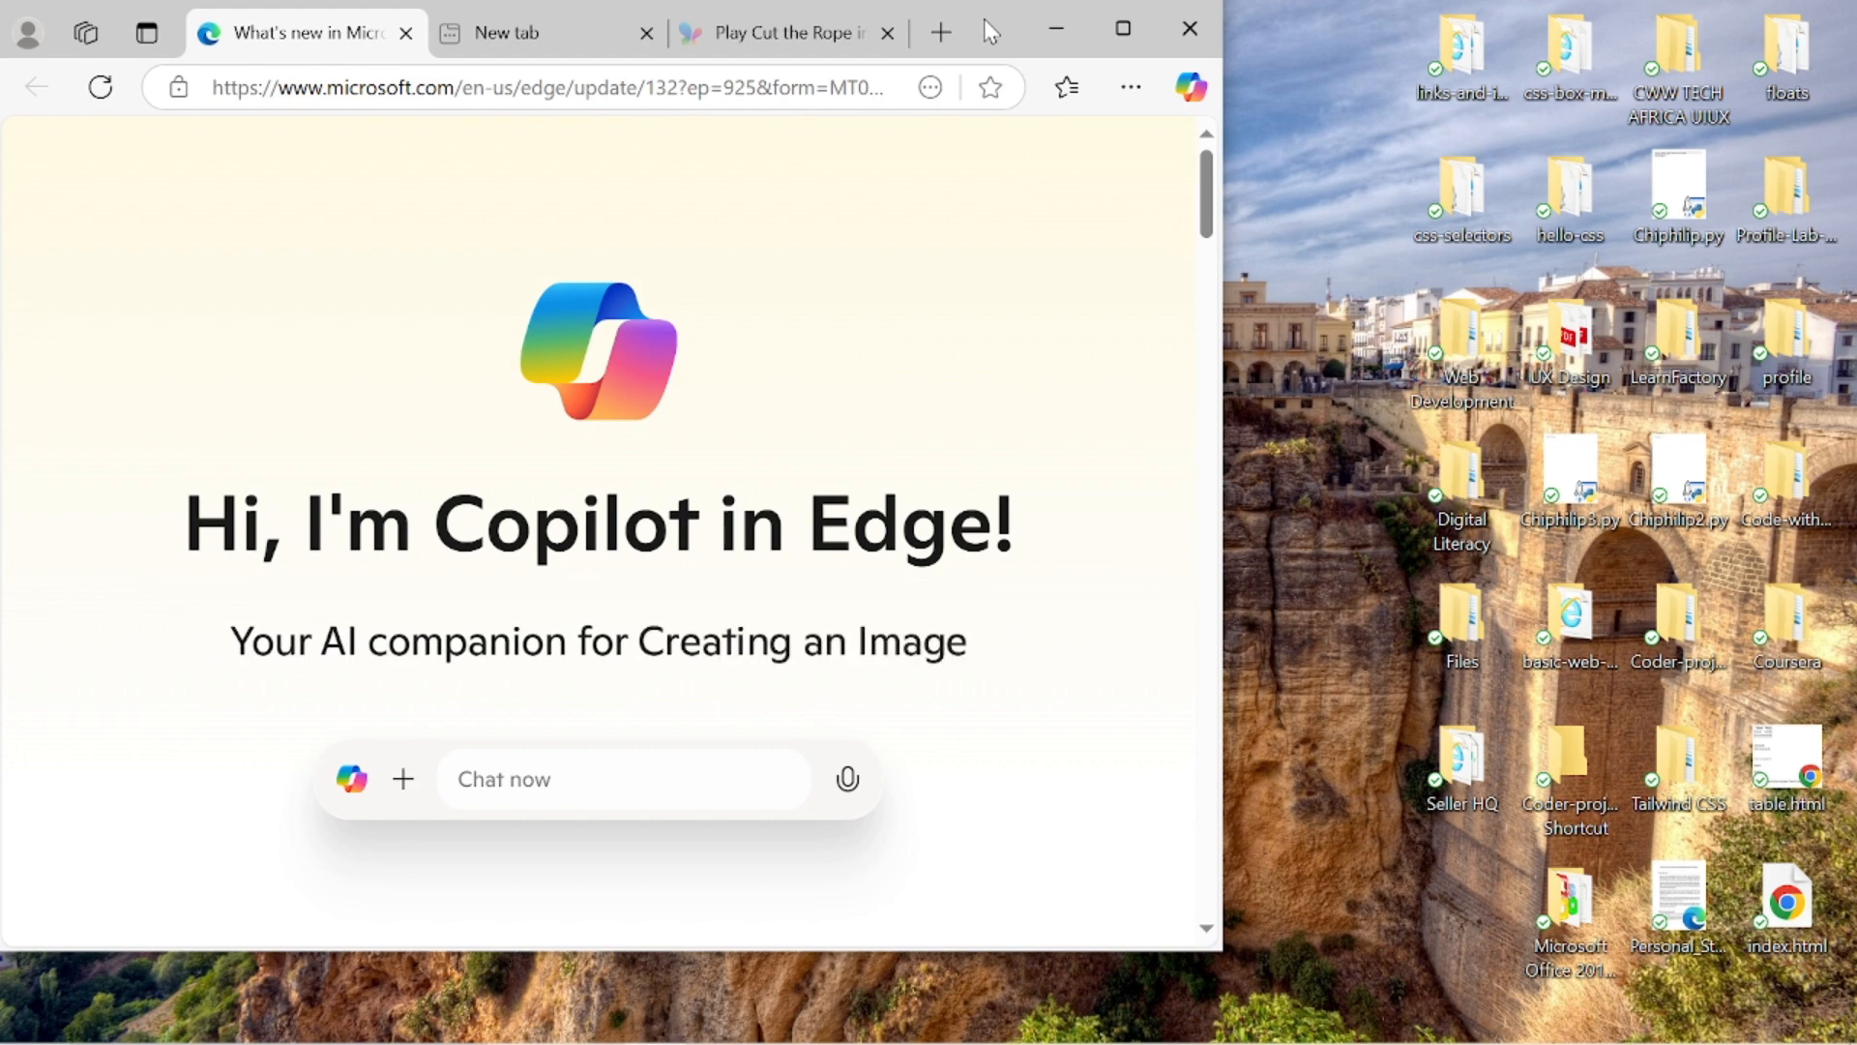
drag(984, 19, 989, 33)
mouse_move(1006, 45)
mouse_down()
mouse_move(980, 31)
mouse_move(996, 61)
mouse_up()
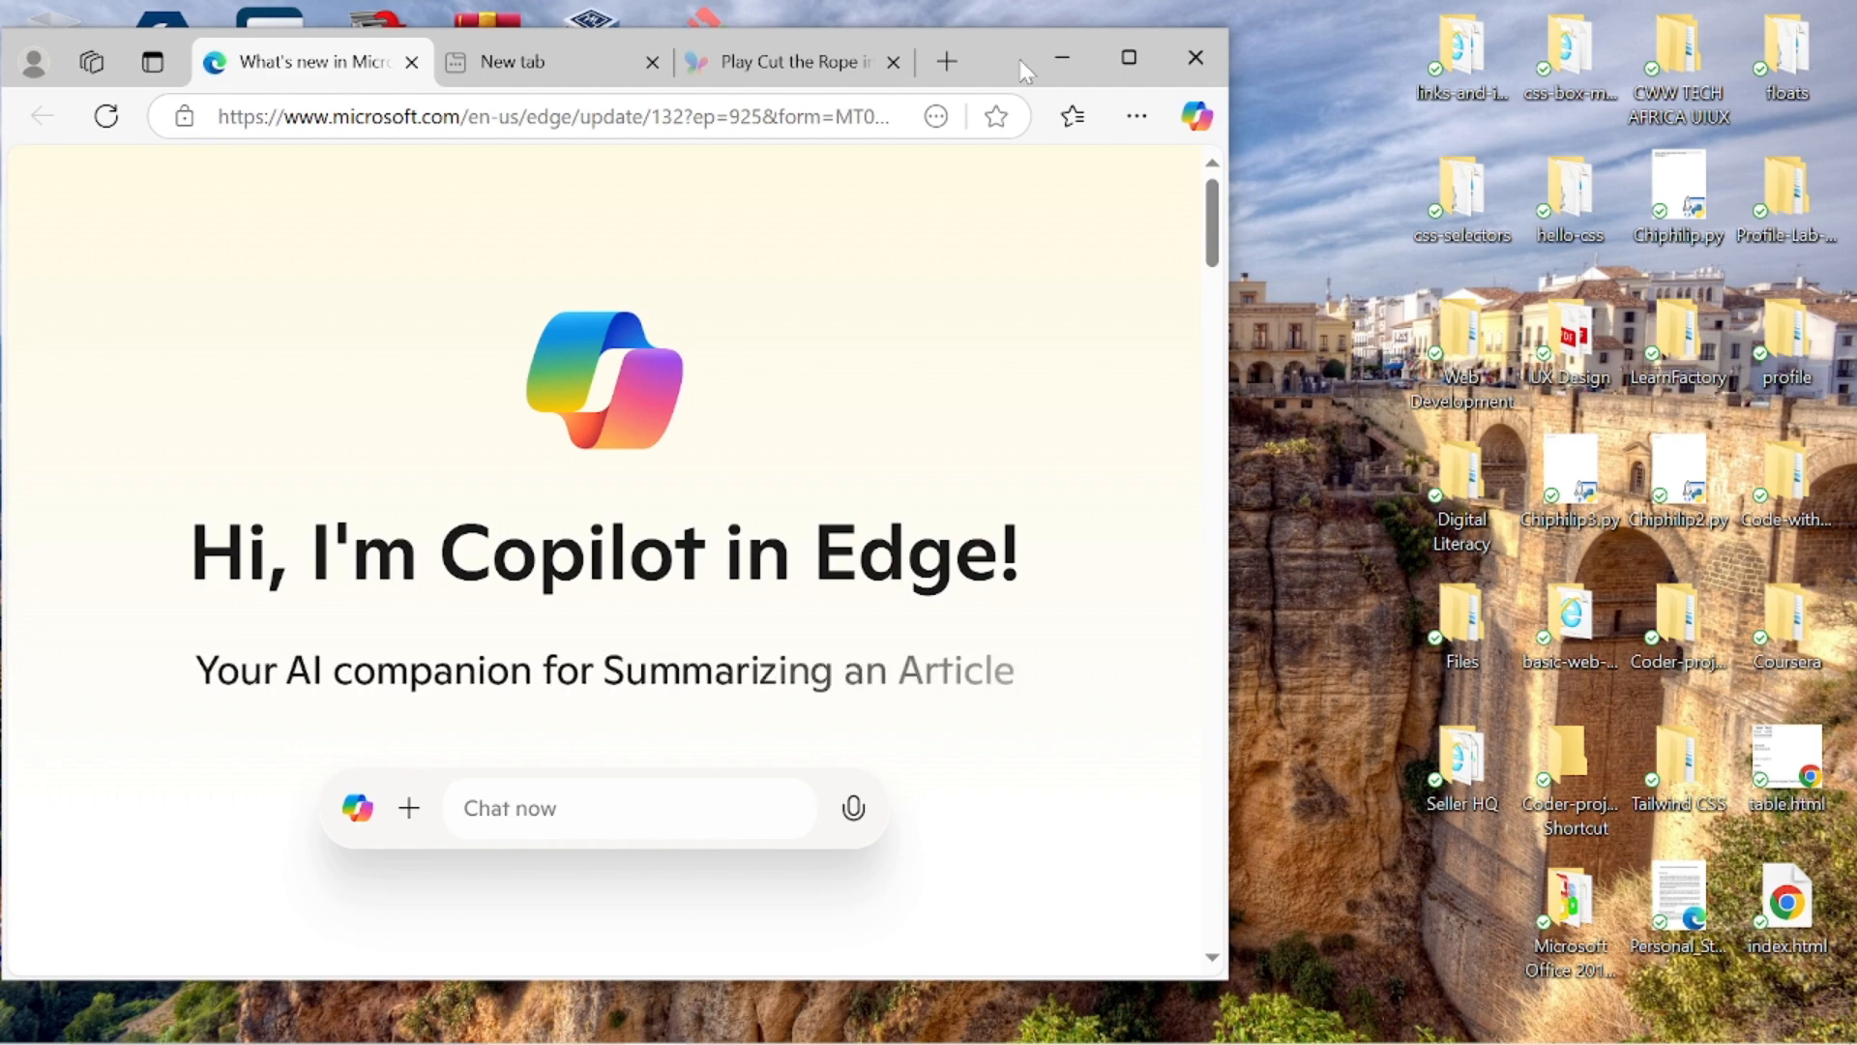
mouse_move(1002, 60)
mouse_down()
mouse_move(1080, 43)
mouse_move(1008, 38)
mouse_up()
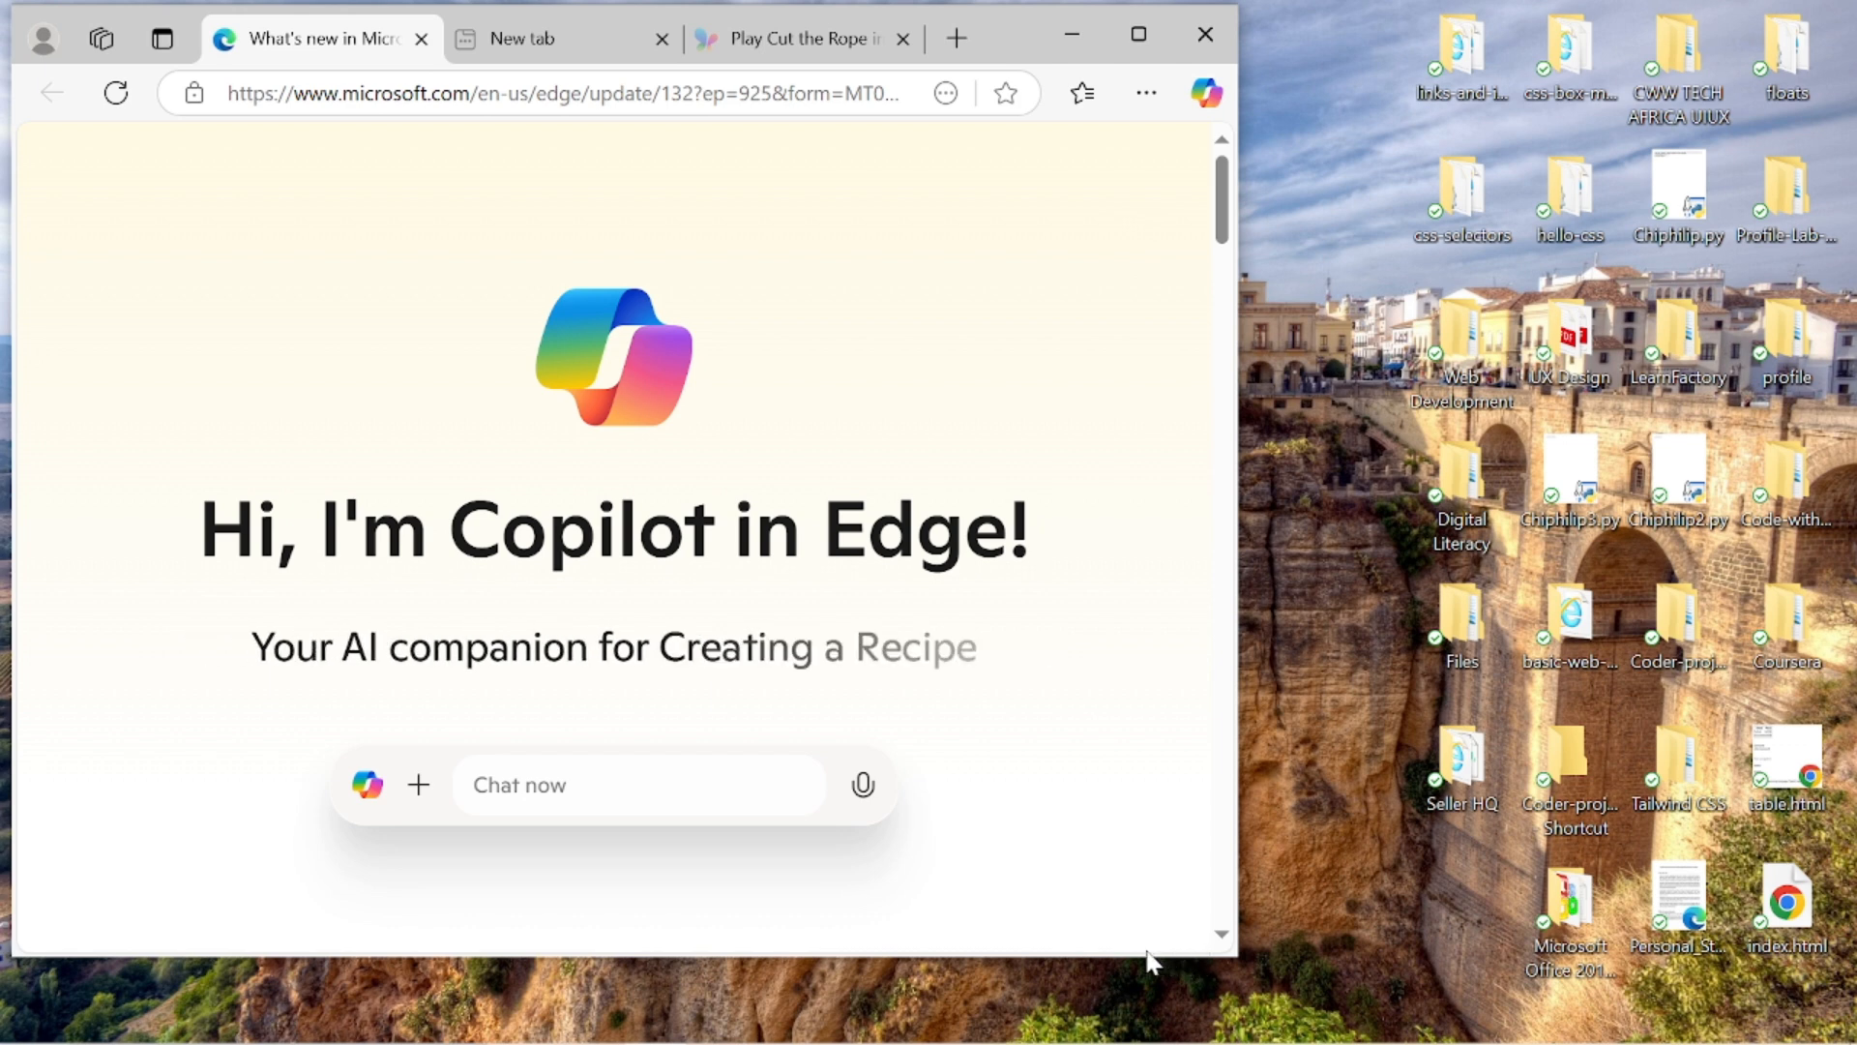
drag(1142, 958, 1141, 1043)
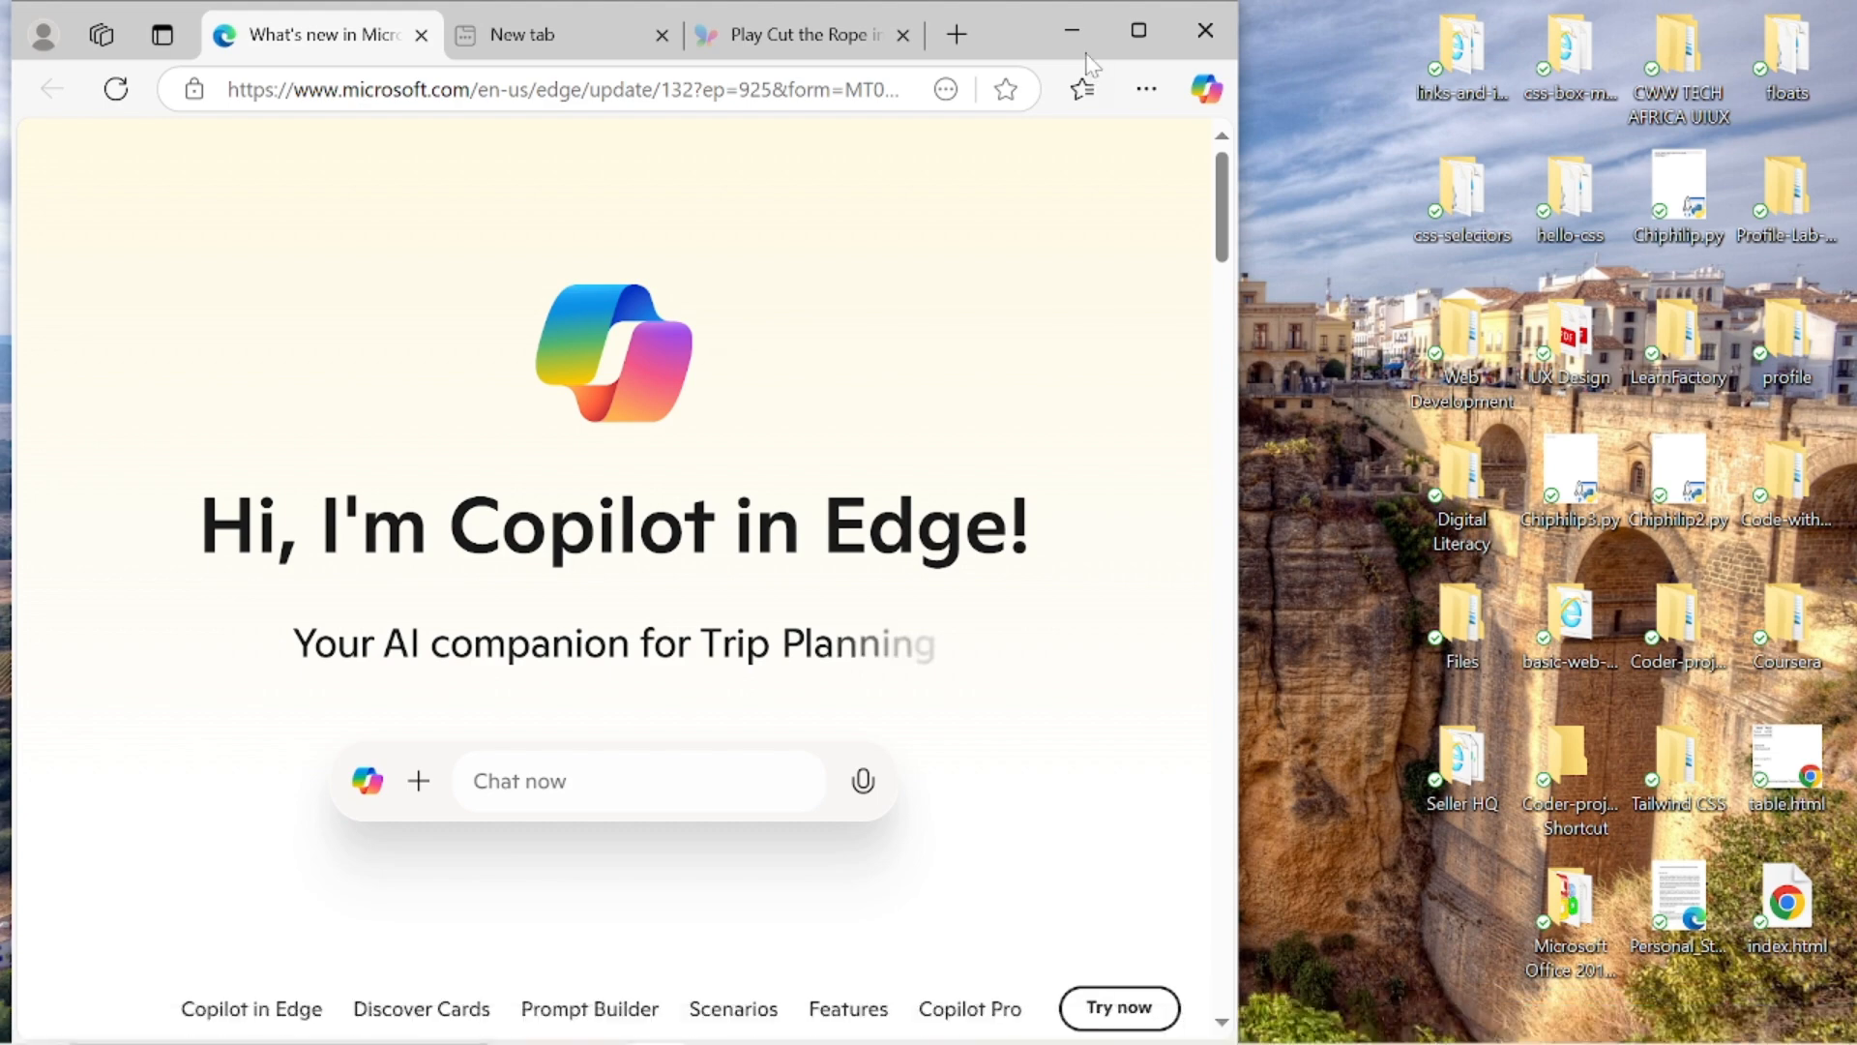
mouse_move(1010, 10)
mouse_down()
mouse_move(1389, 4)
mouse_move(995, 15)
mouse_up()
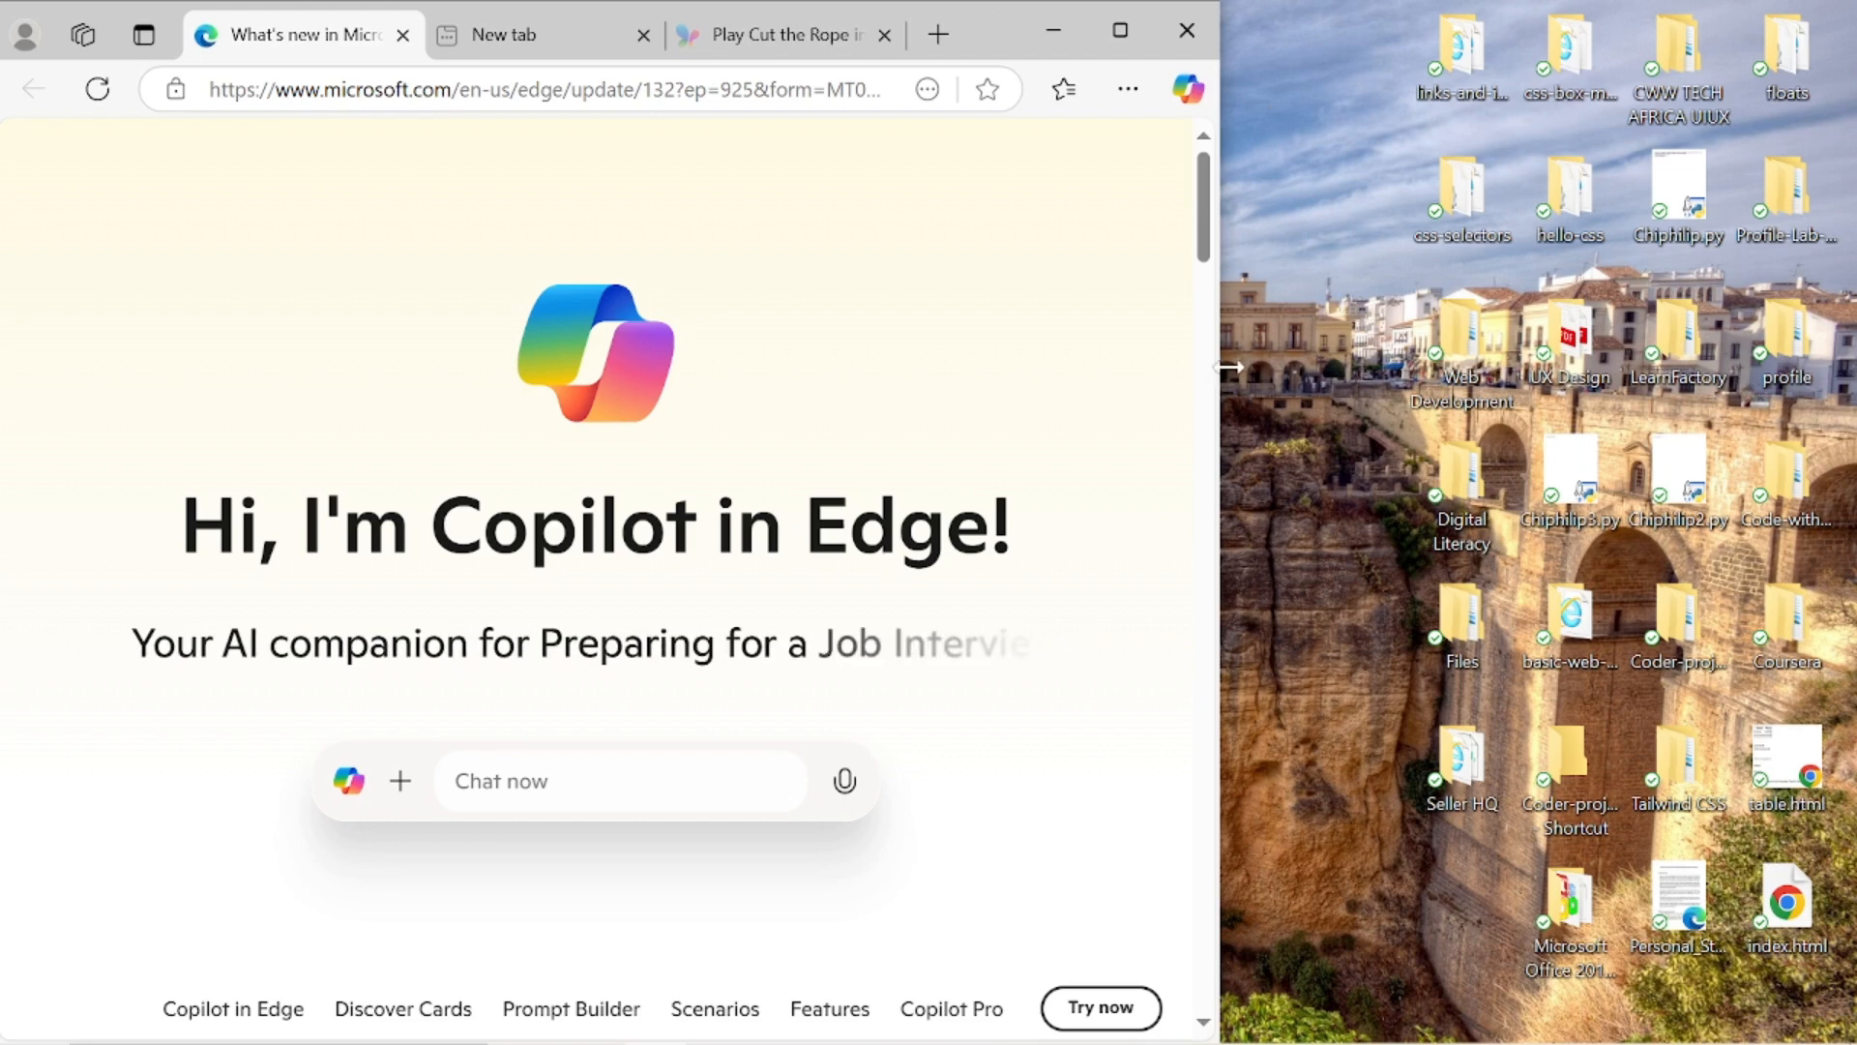
drag(1218, 368, 963, 352)
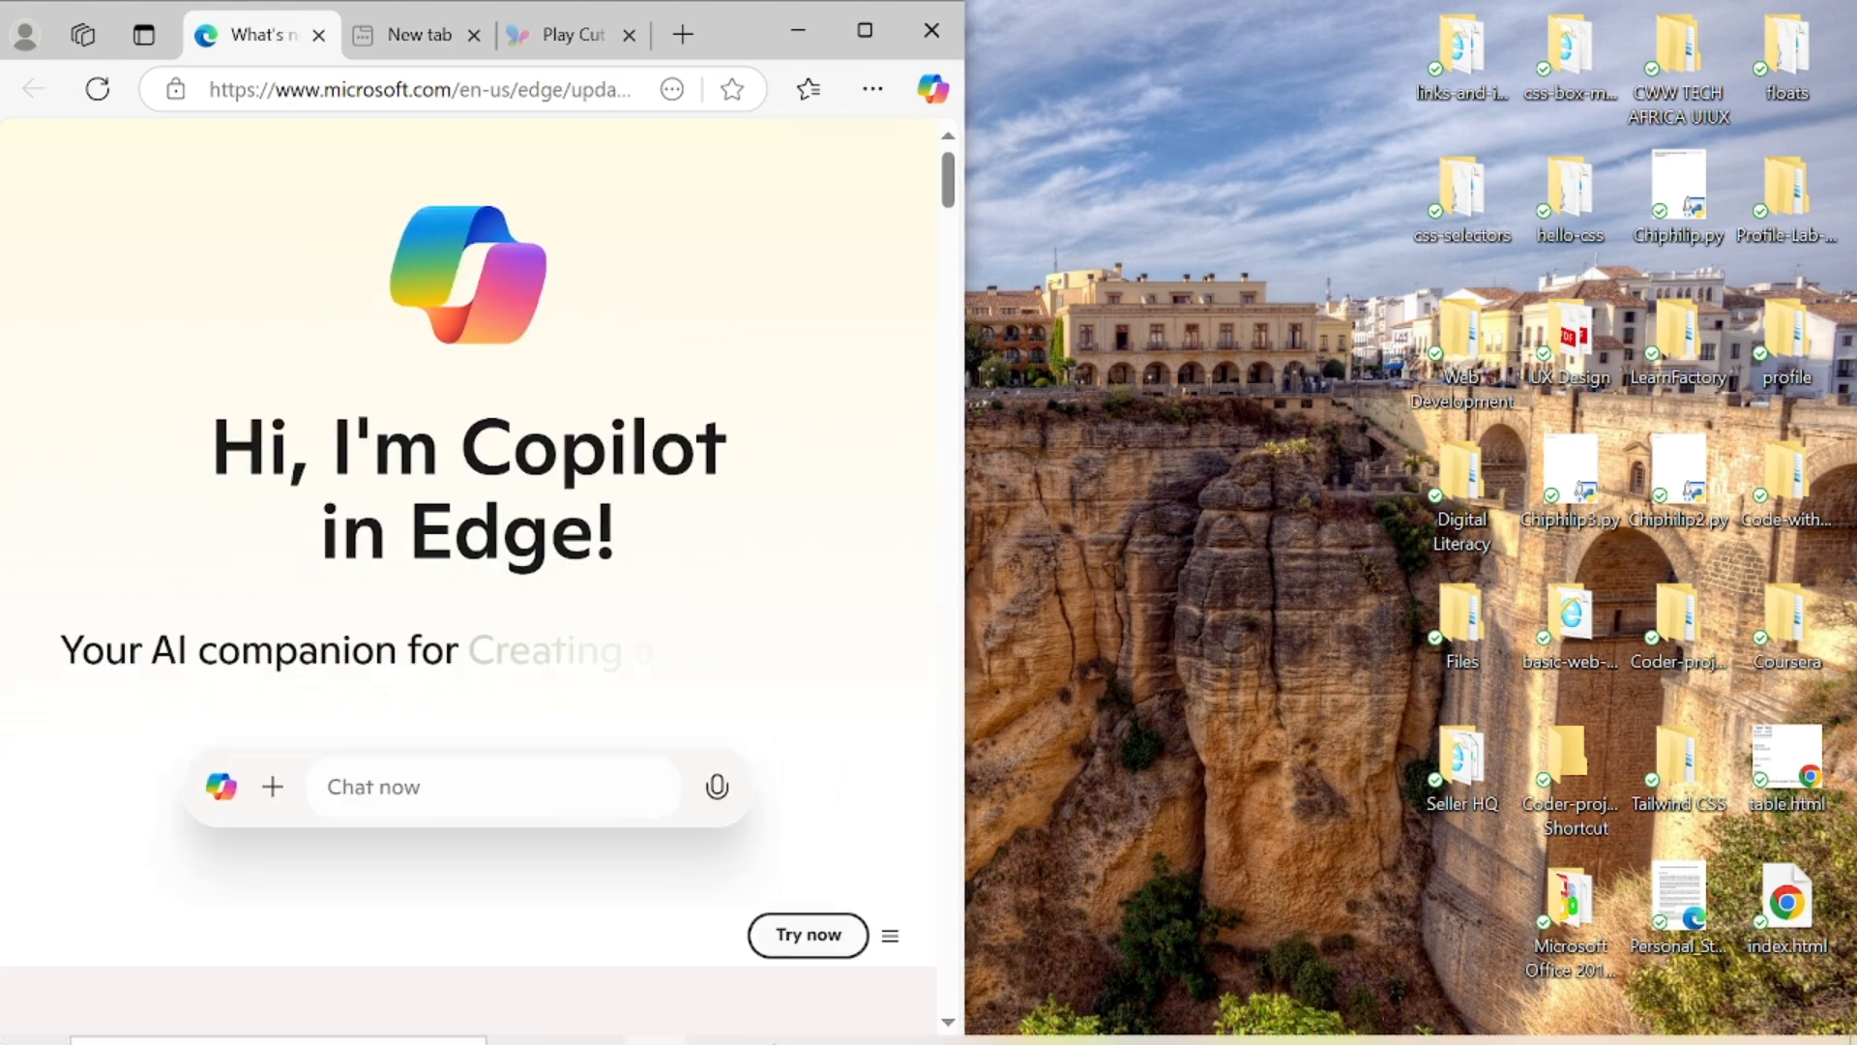
- Bring up the File Explorer window and arrange it beside Edge, filling the right half of the desktop at full height
mouse_move(730, 1036)
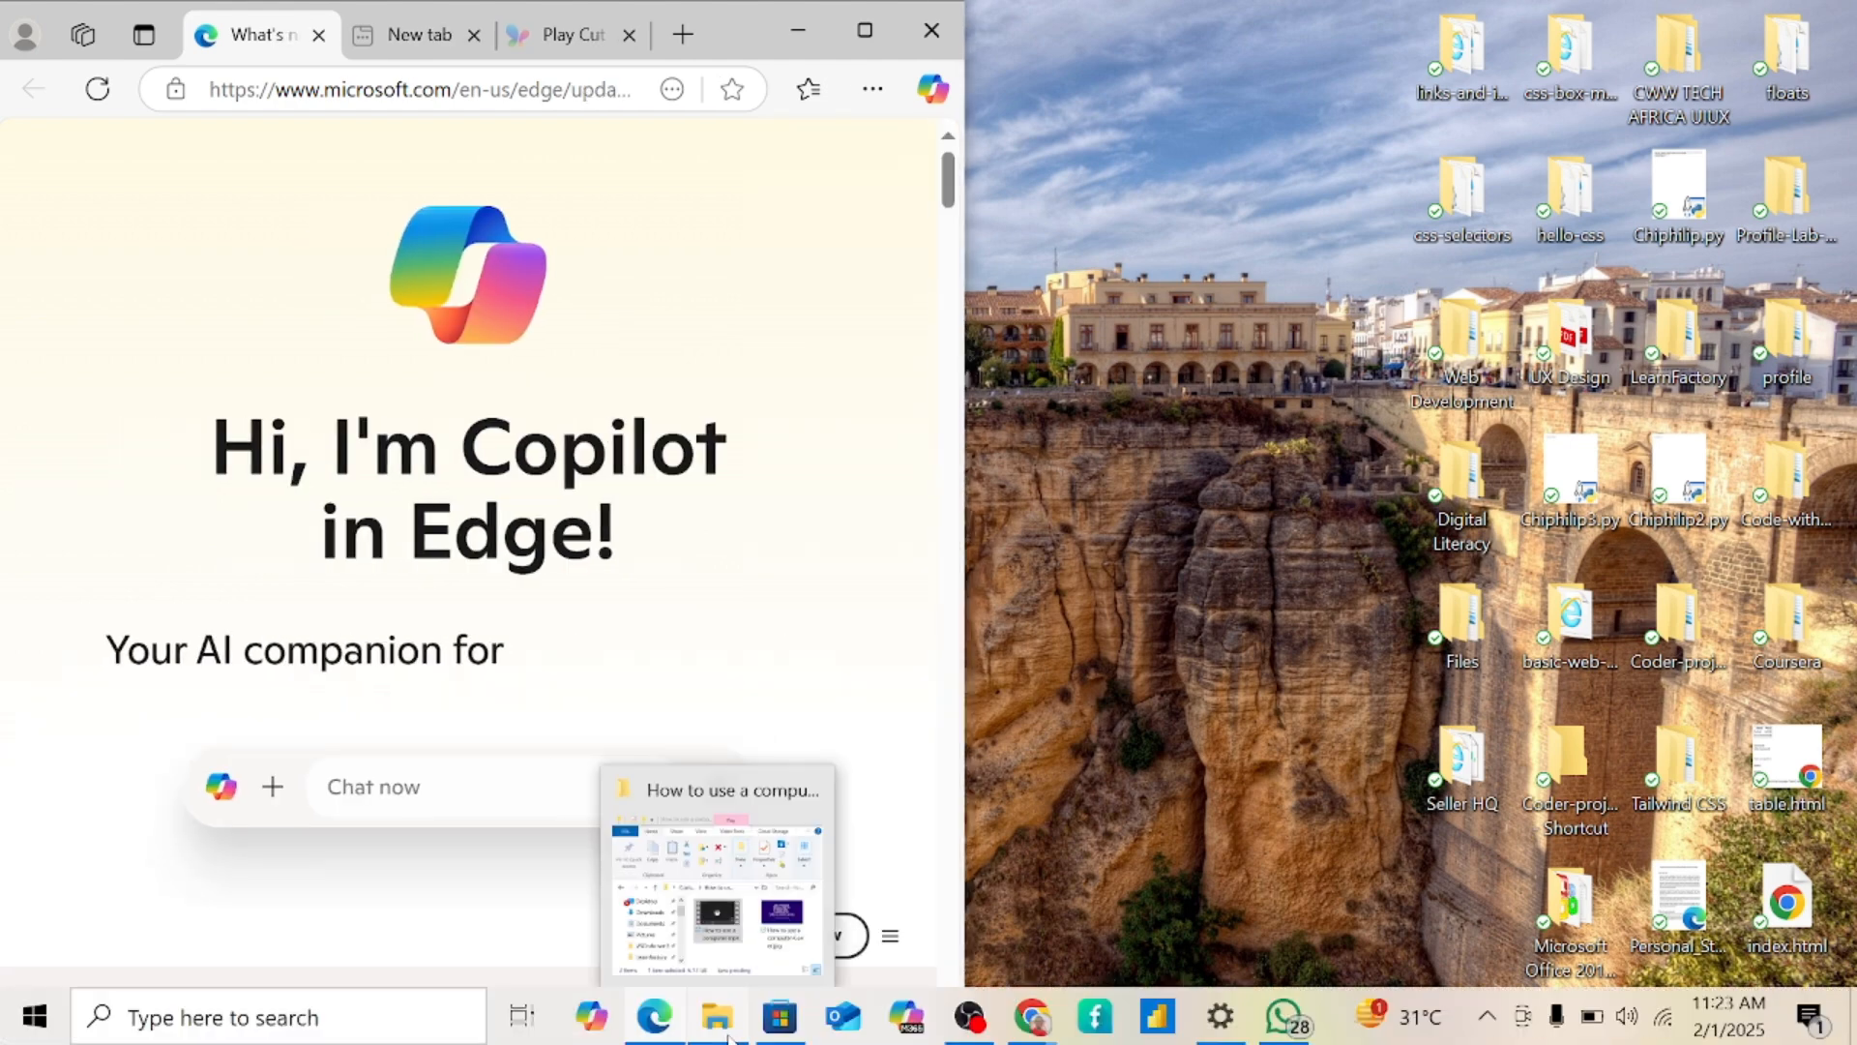
click(730, 1037)
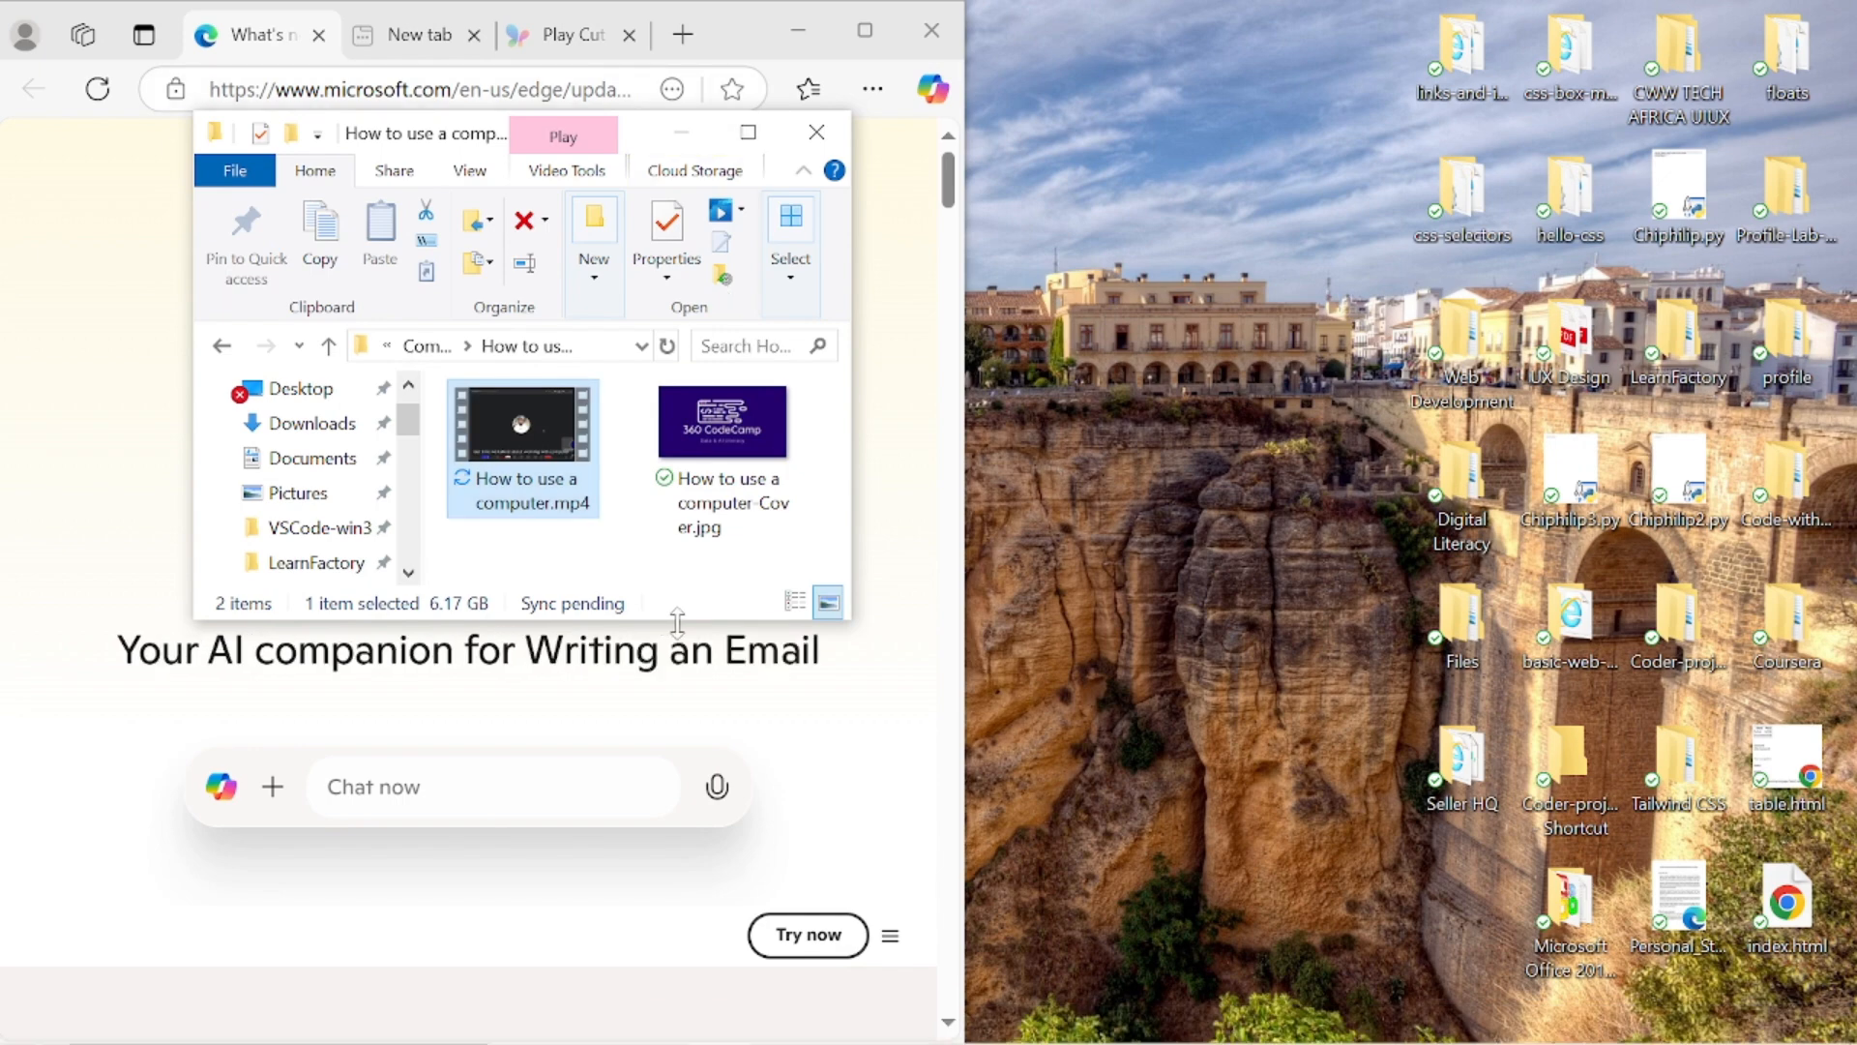
drag(677, 624, 701, 1035)
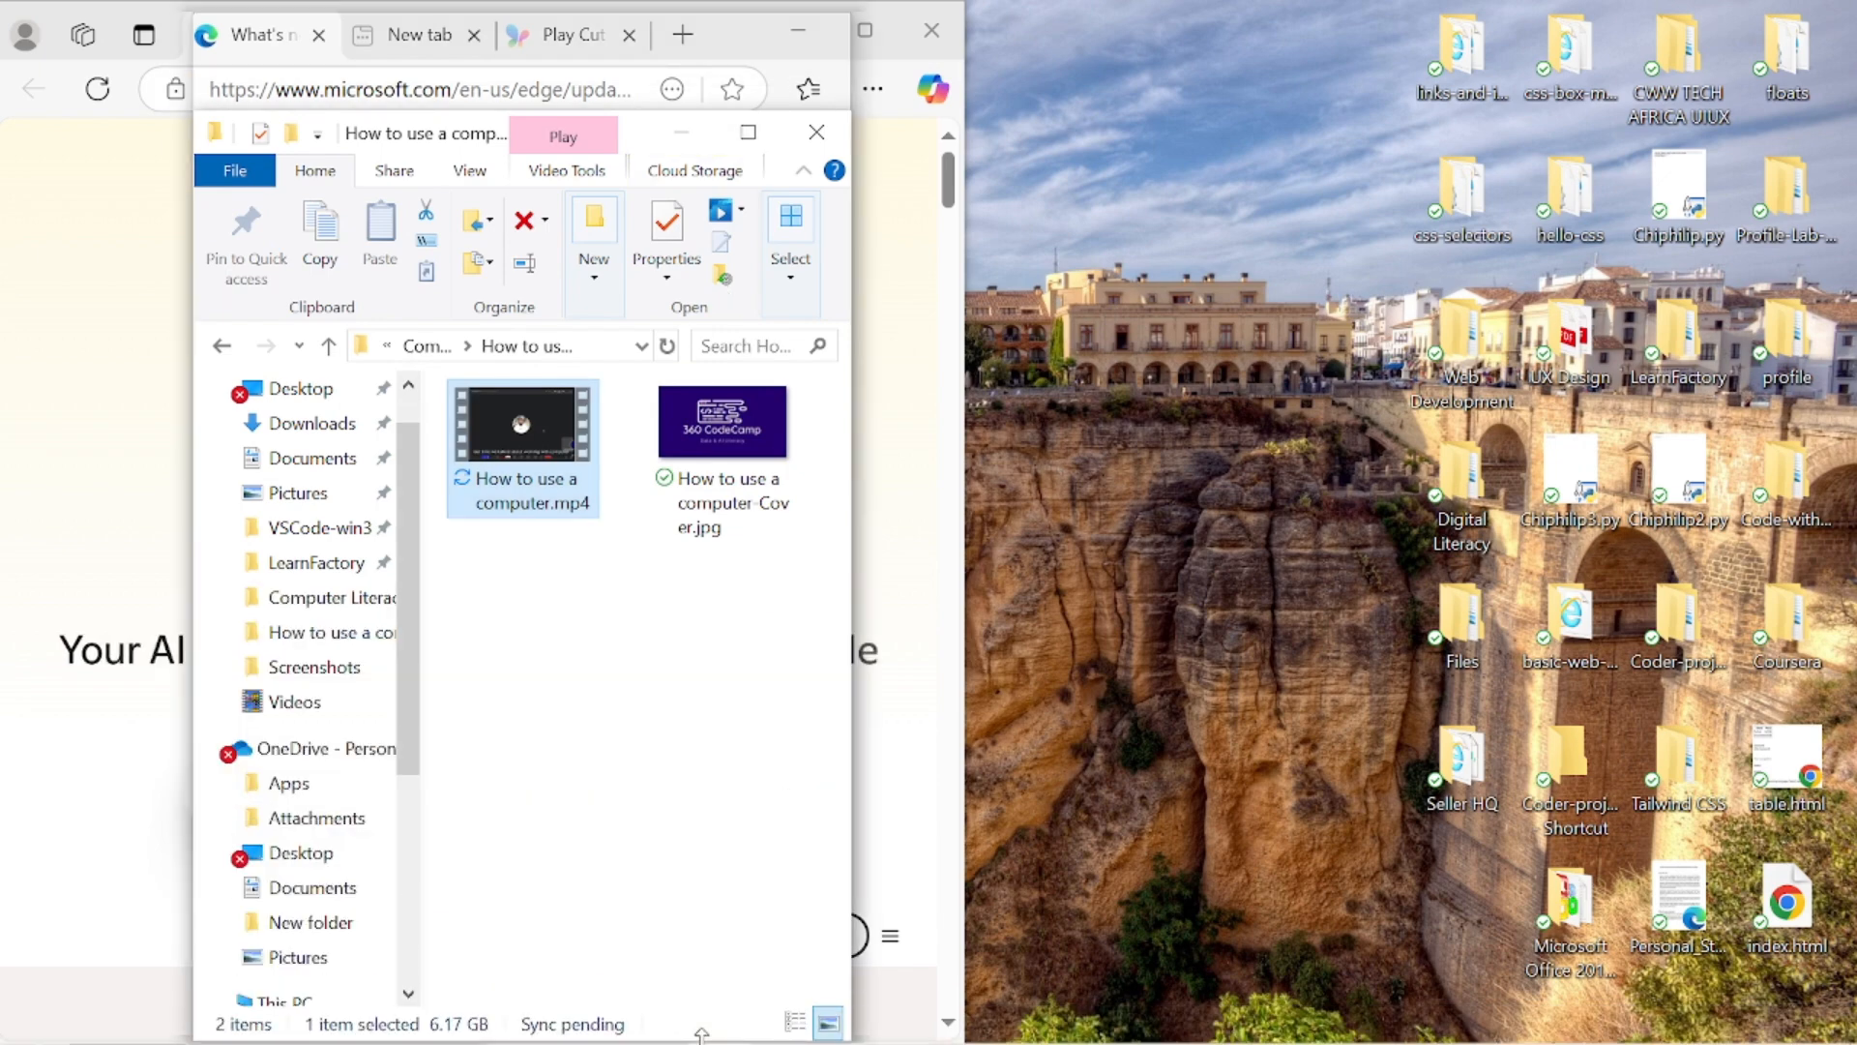
double_click(701, 1035)
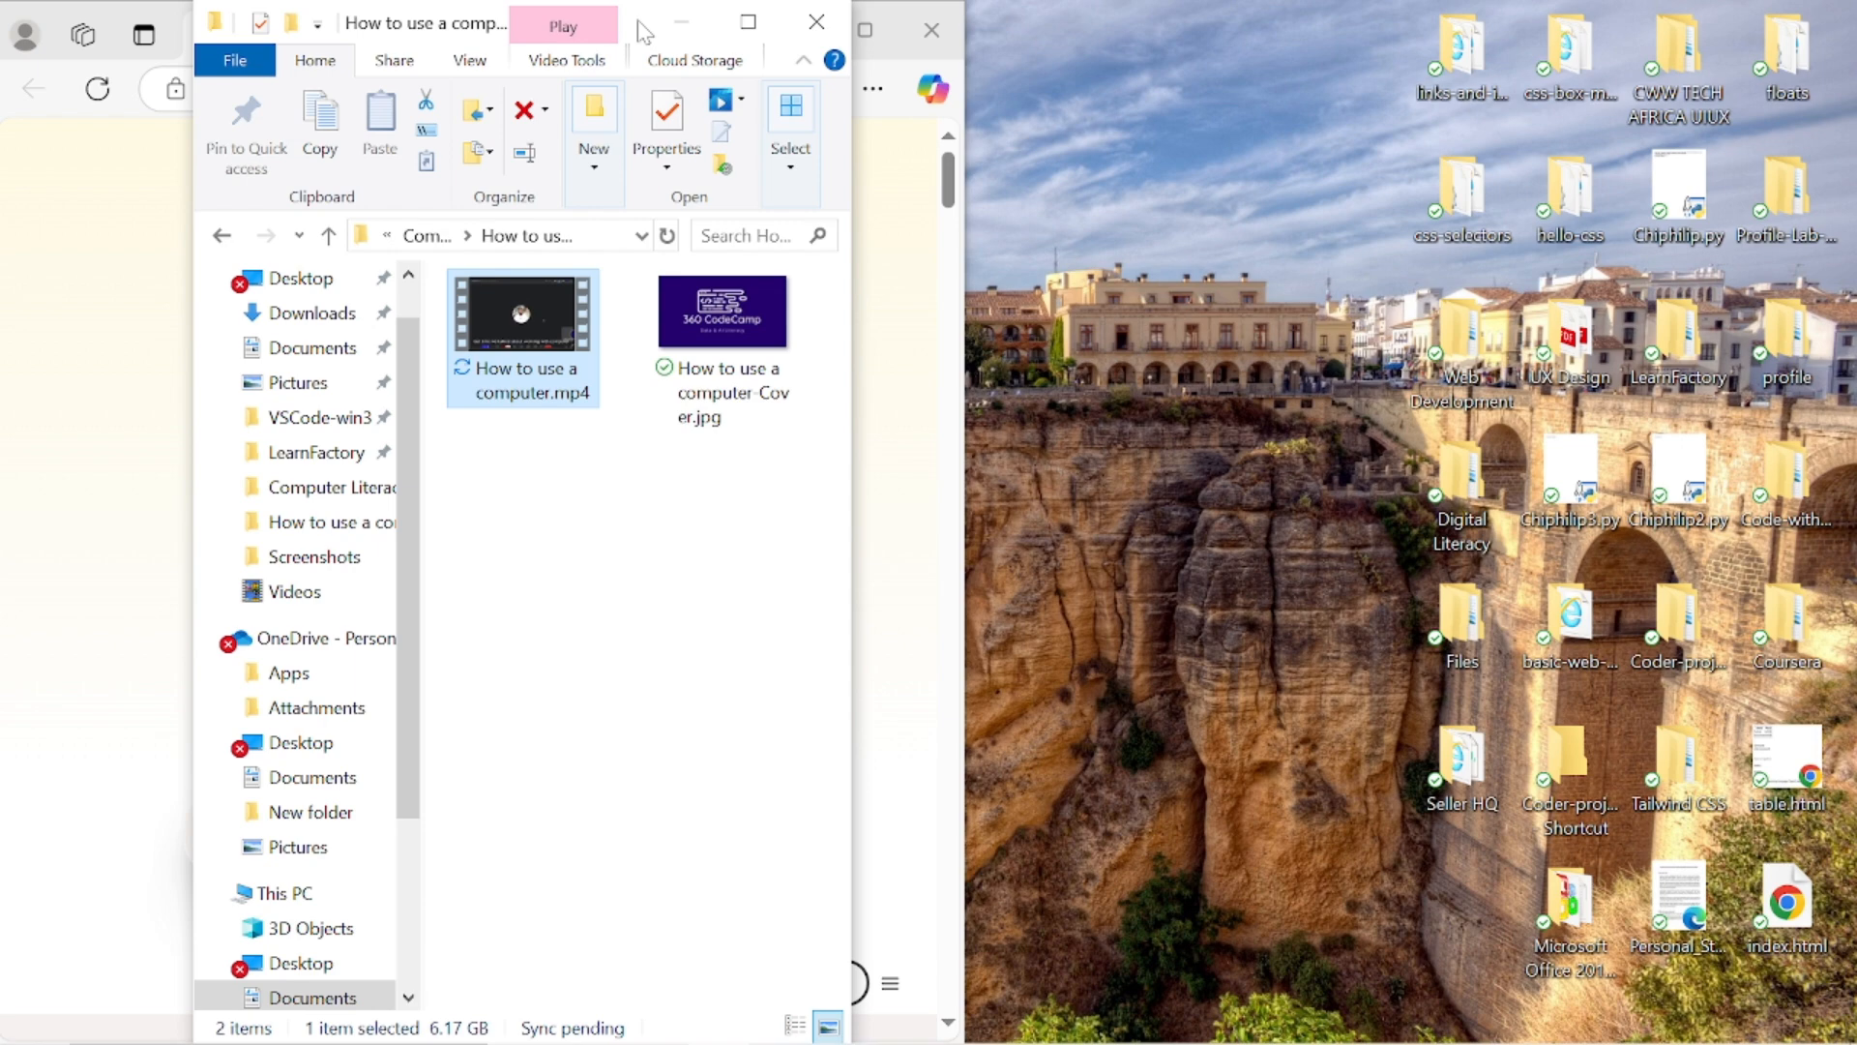
drag(638, 29, 1649, 32)
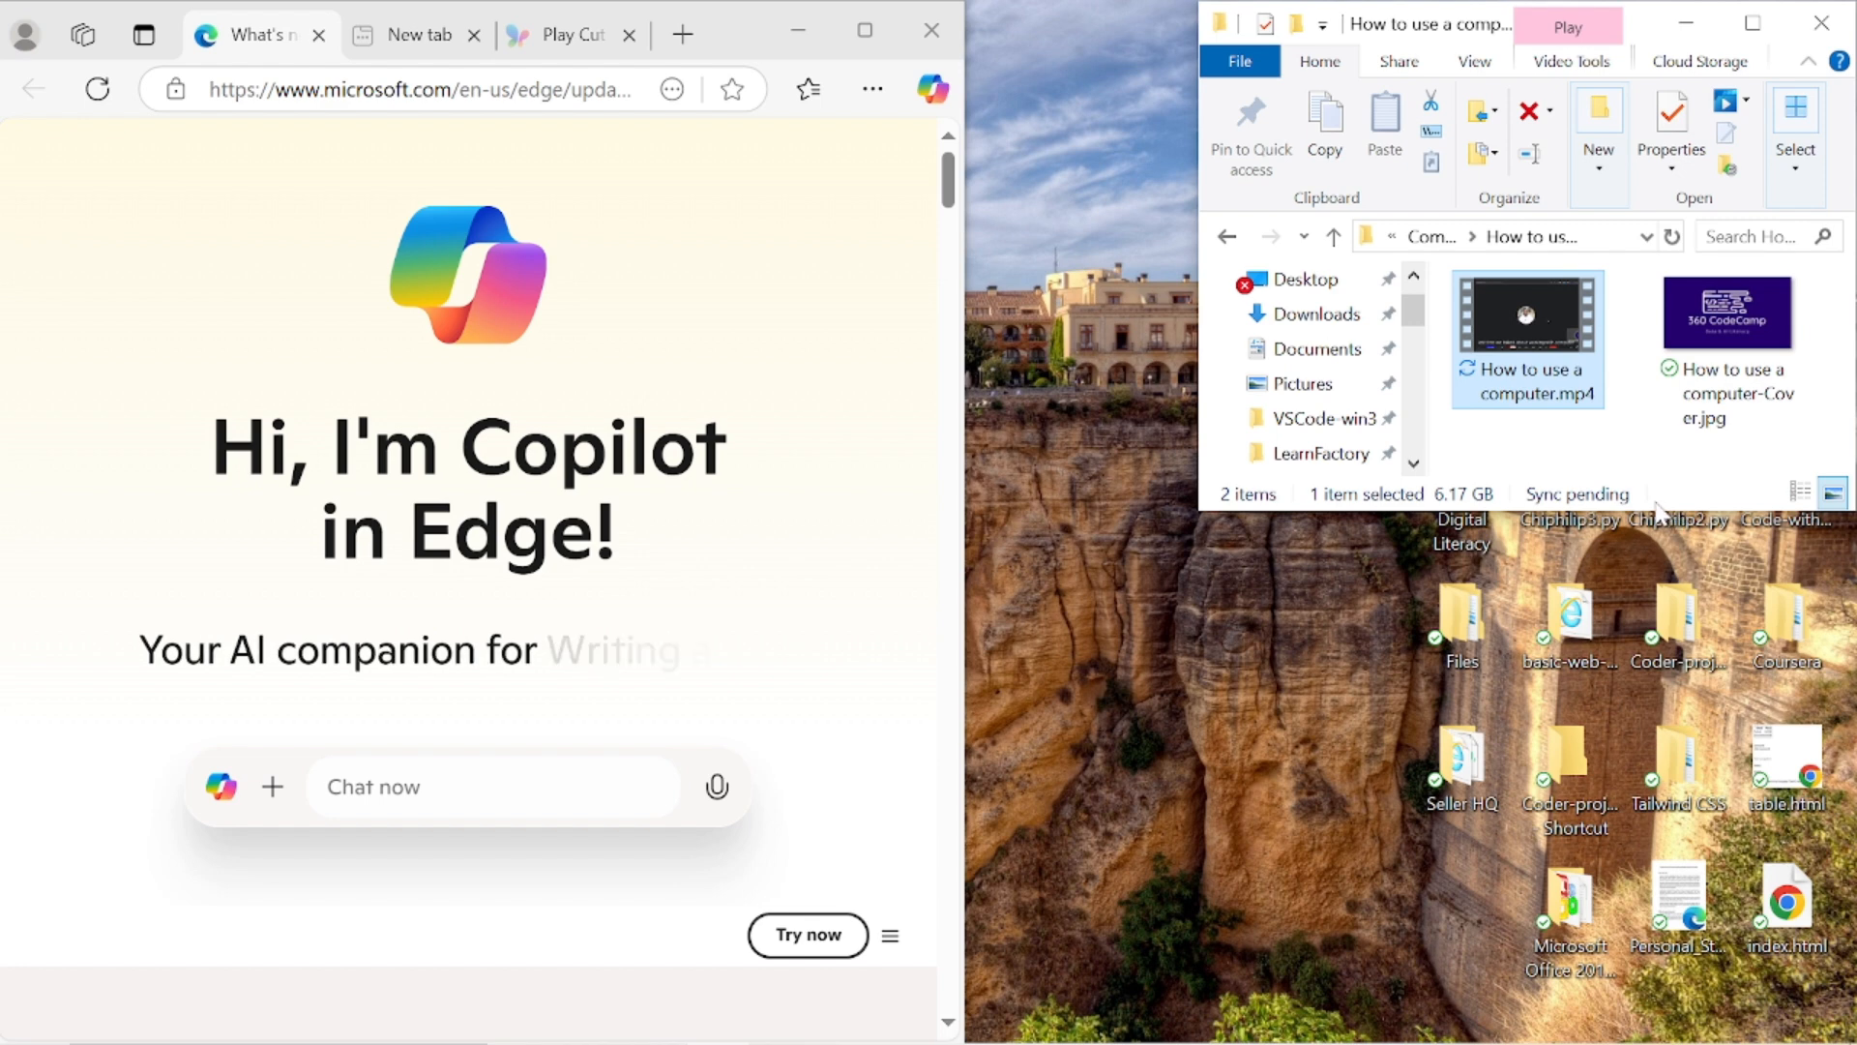
drag(1292, 513, 1296, 1035)
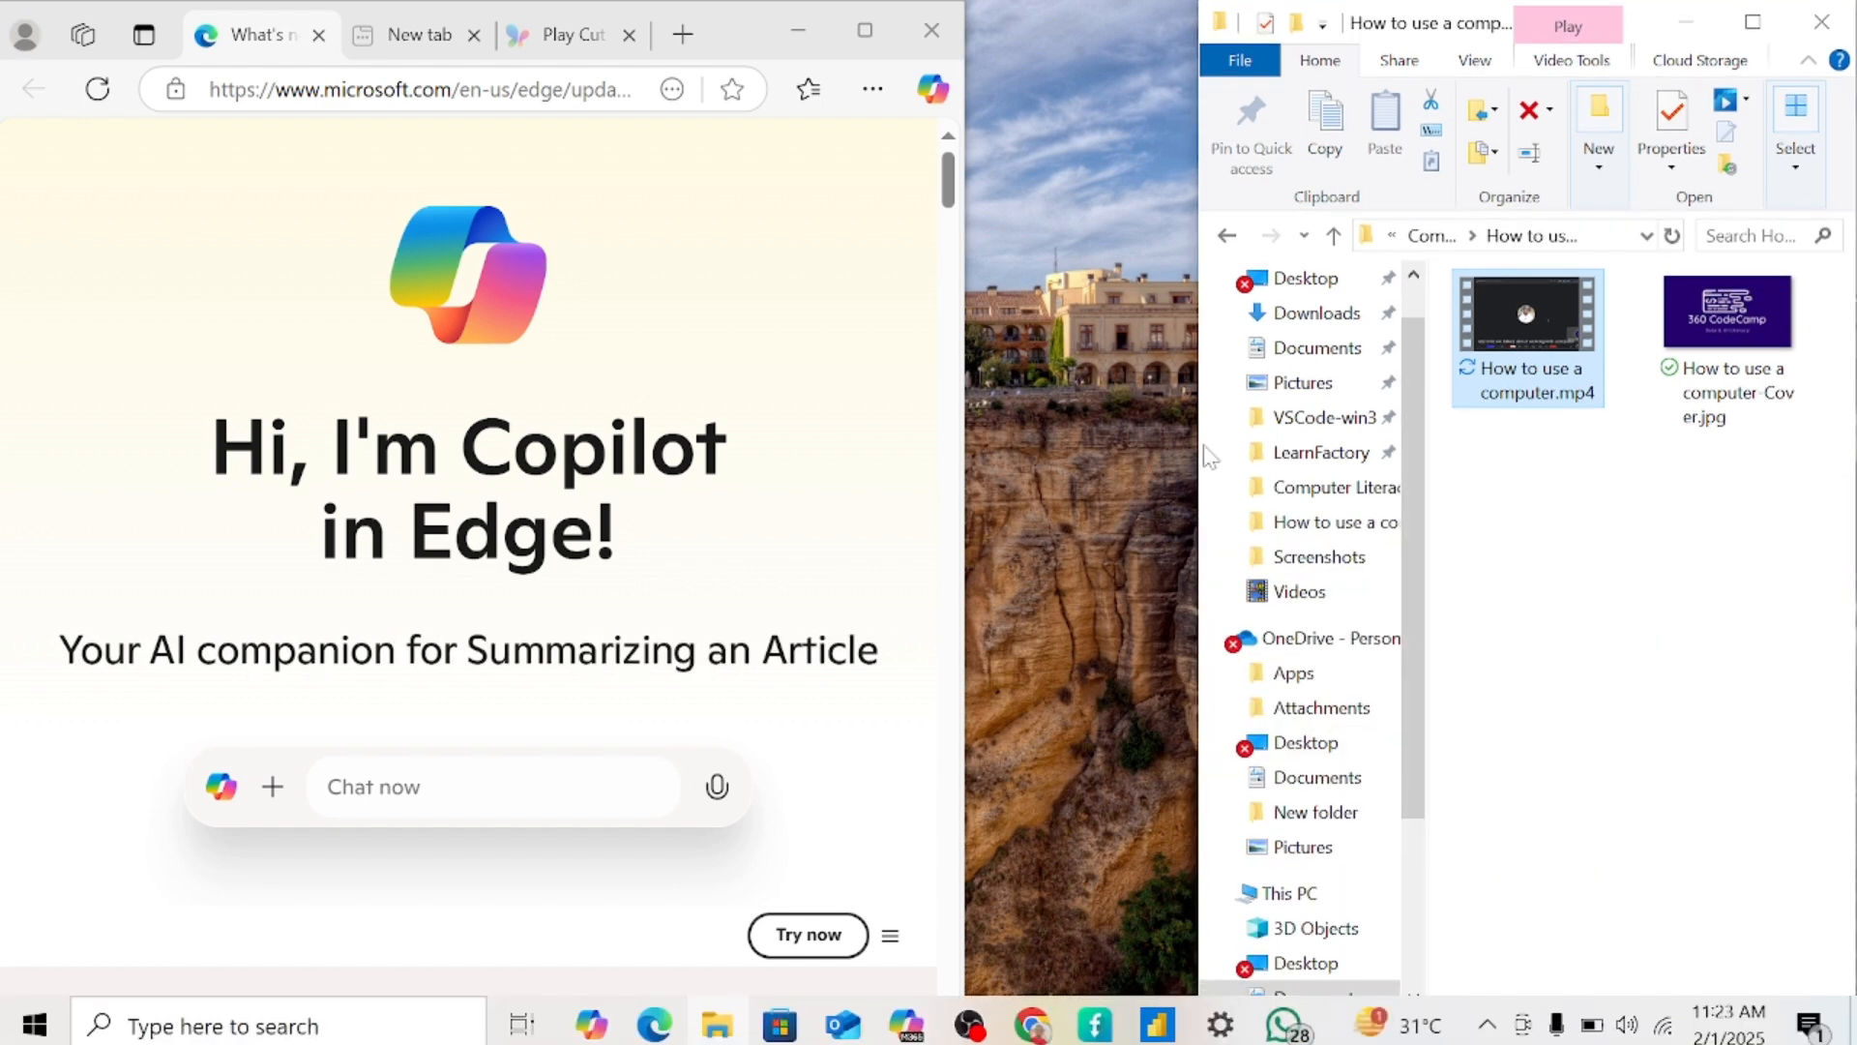
drag(1194, 469, 963, 455)
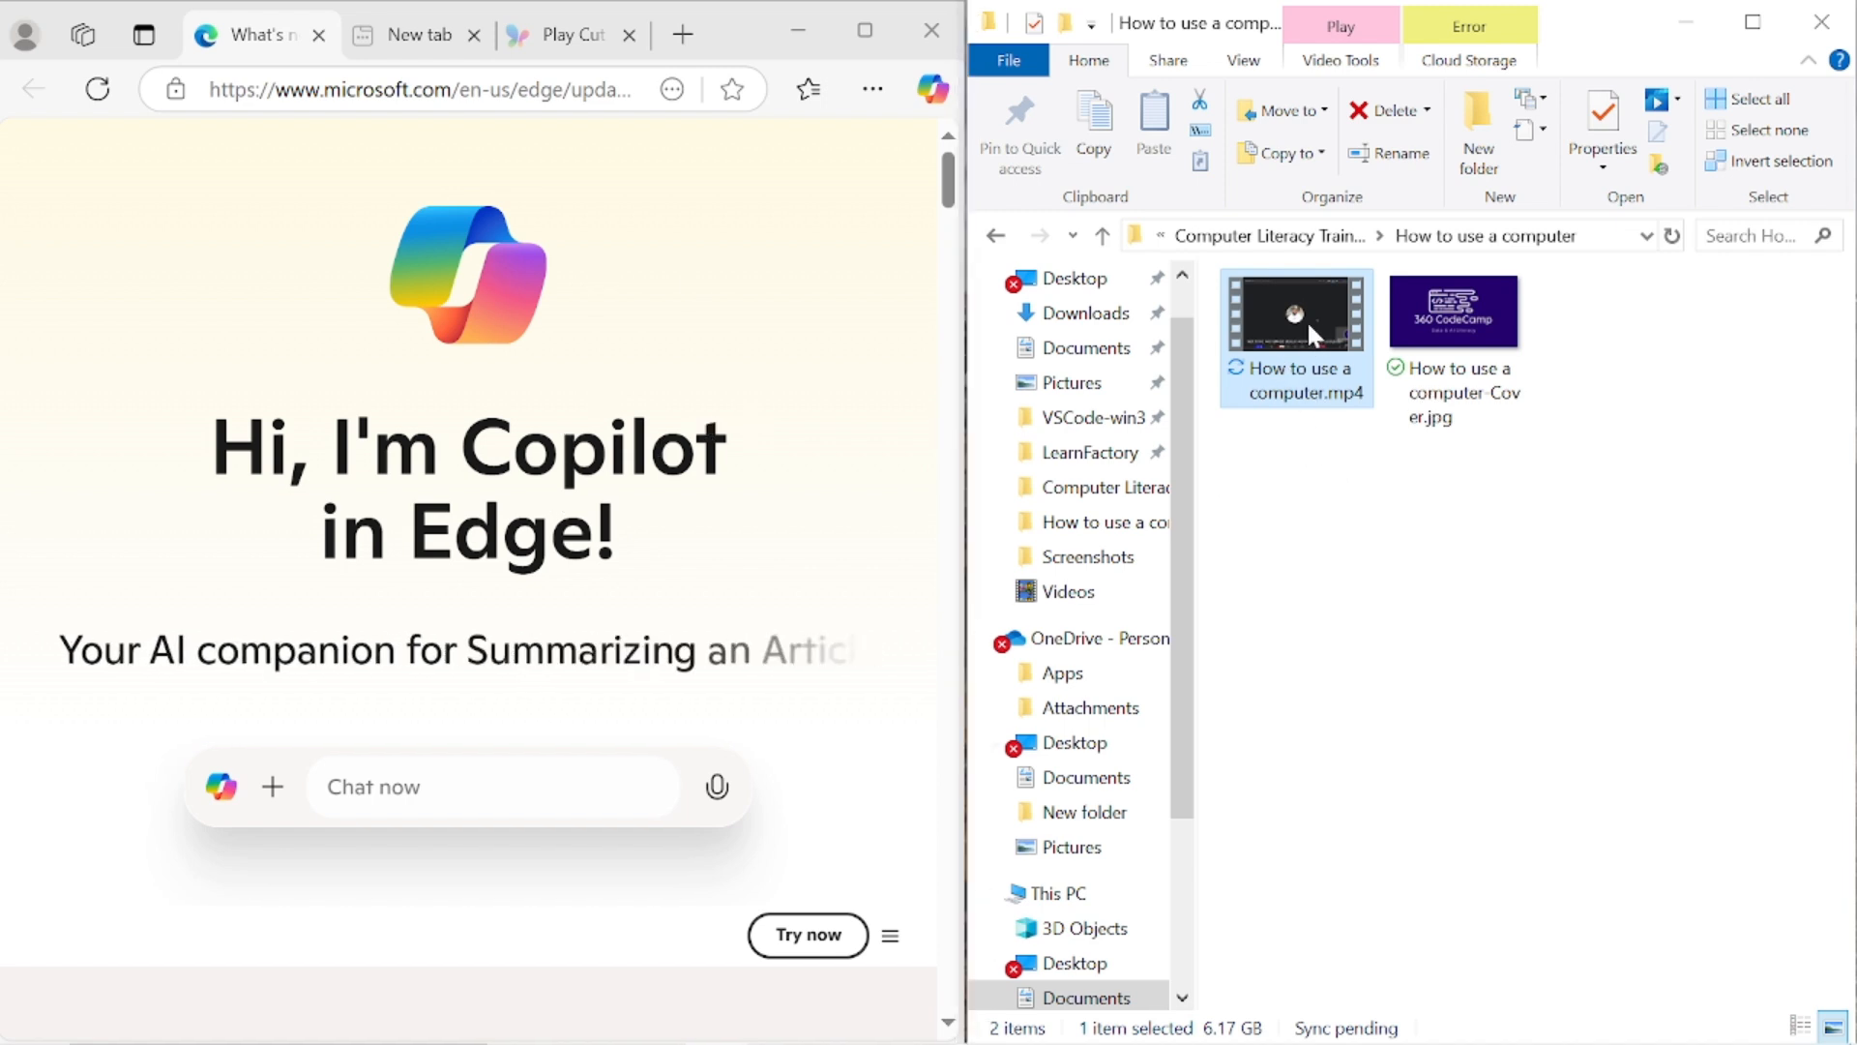
- Open the Start menu to view its app list and tiles, and close it again
mouse_move(1307, 325)
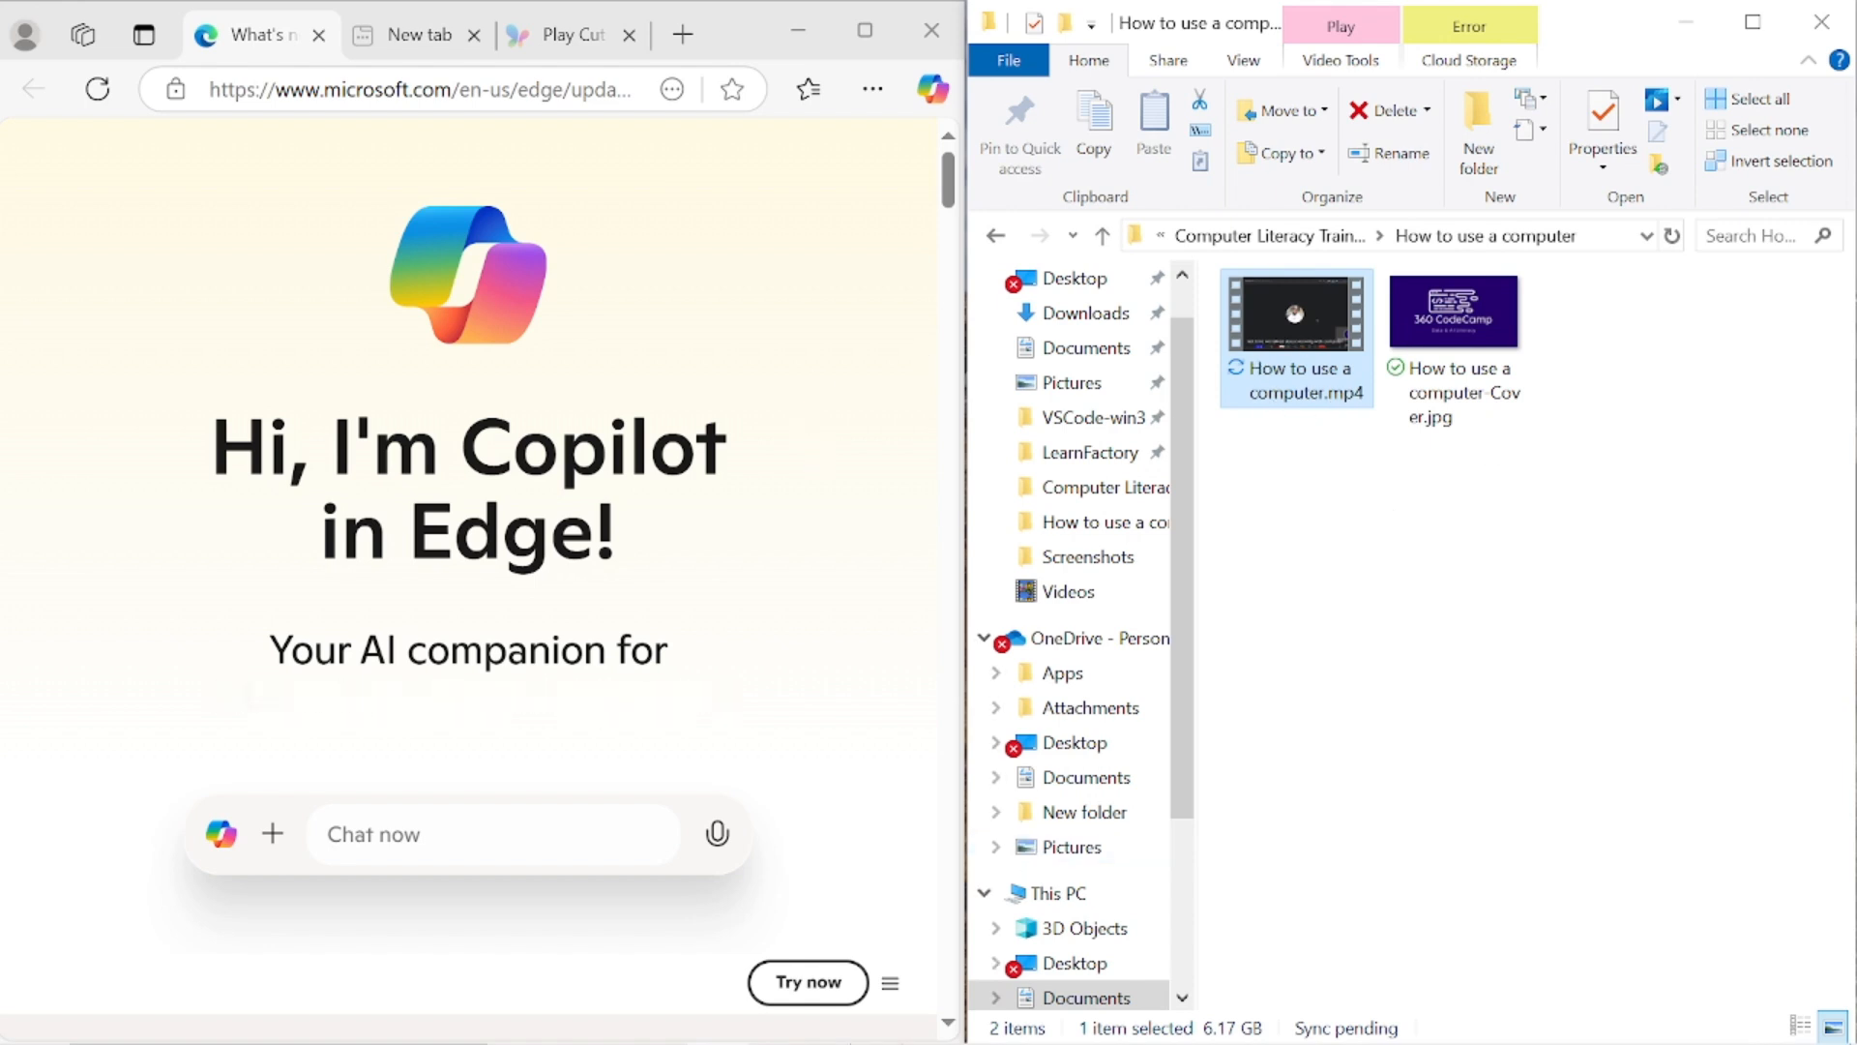
mouse_move(959, 1033)
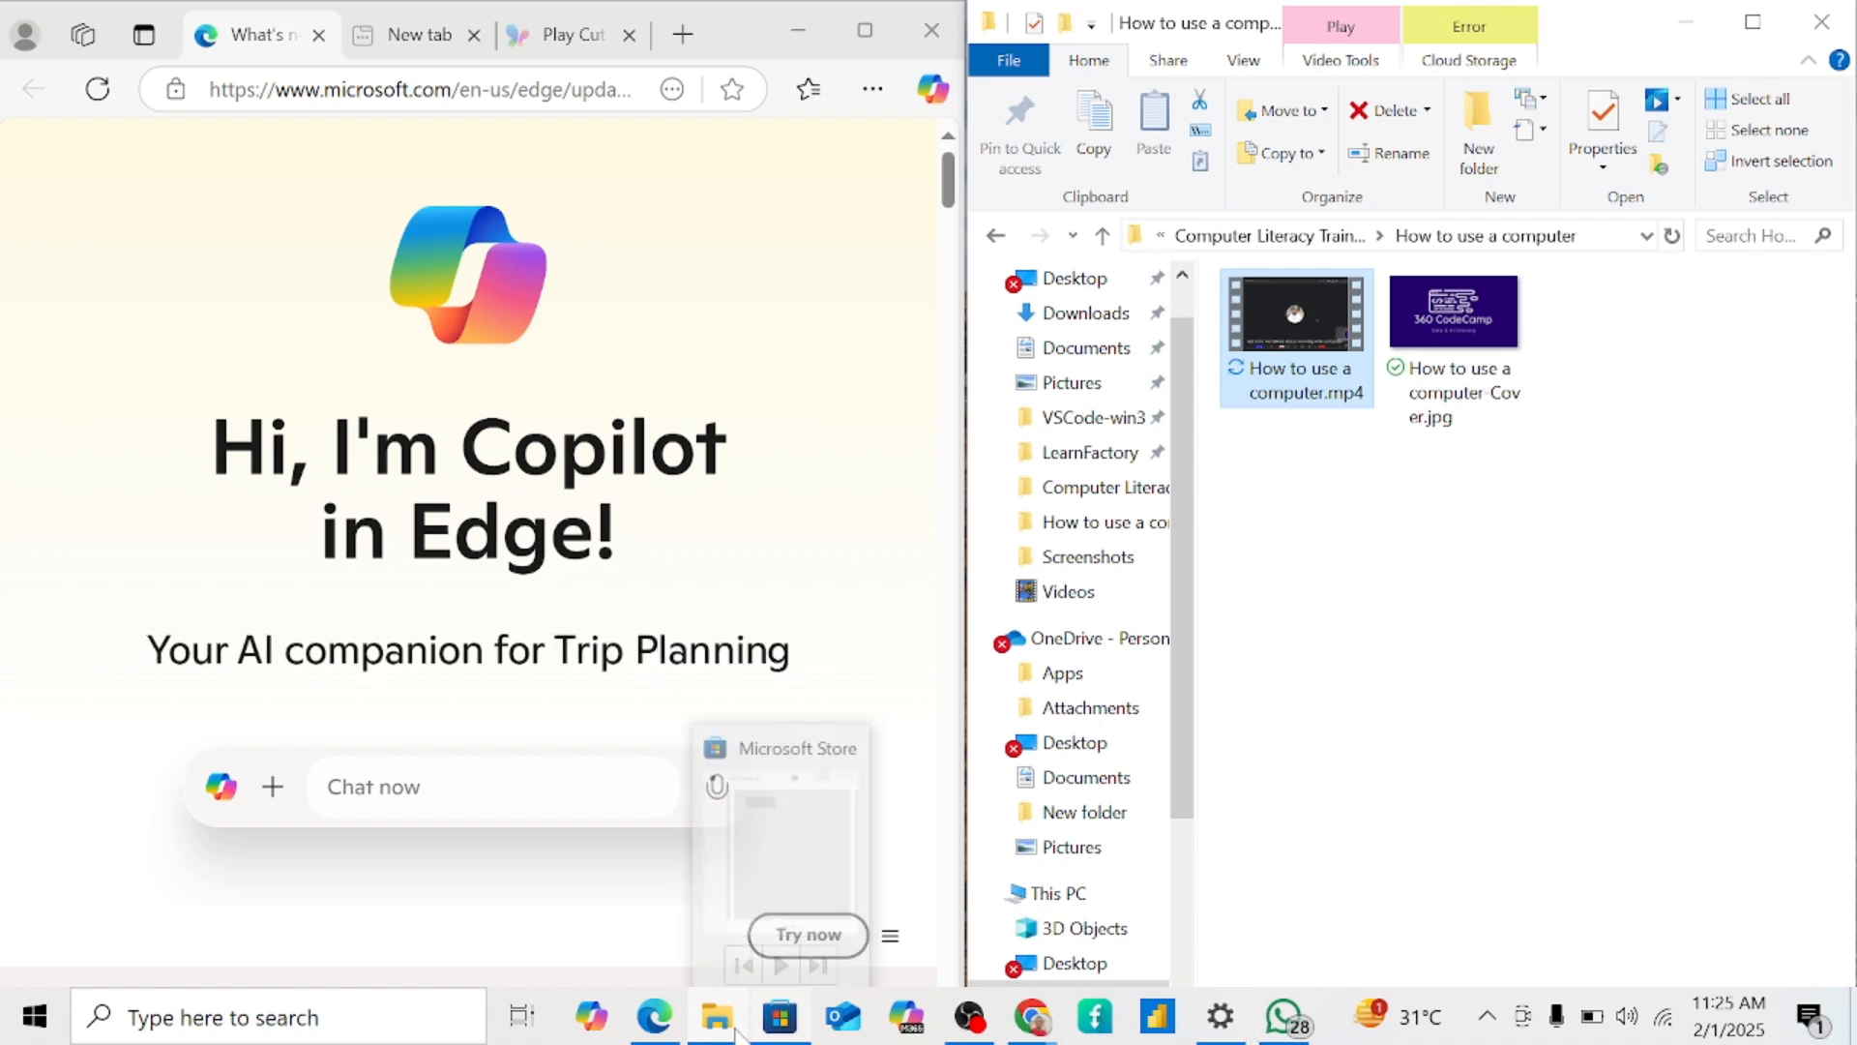
mouse_move(1024, 1033)
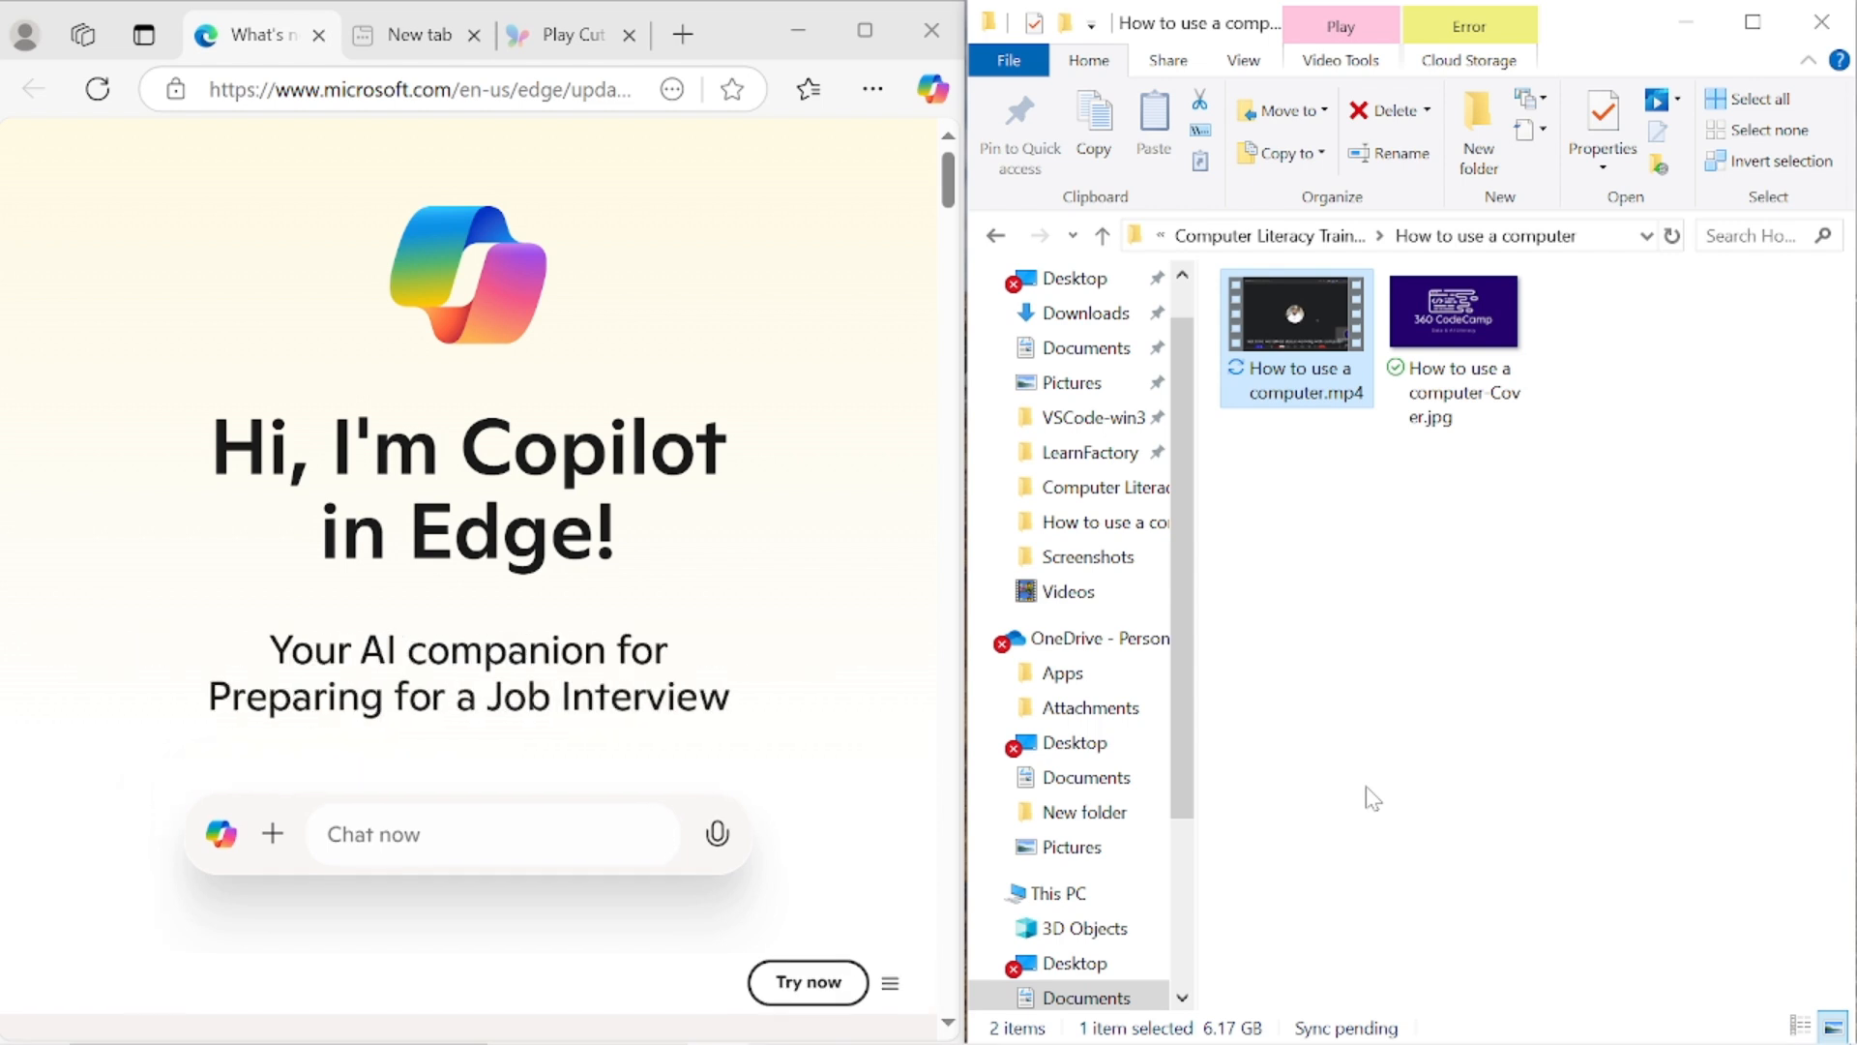
mouse_move(35, 1033)
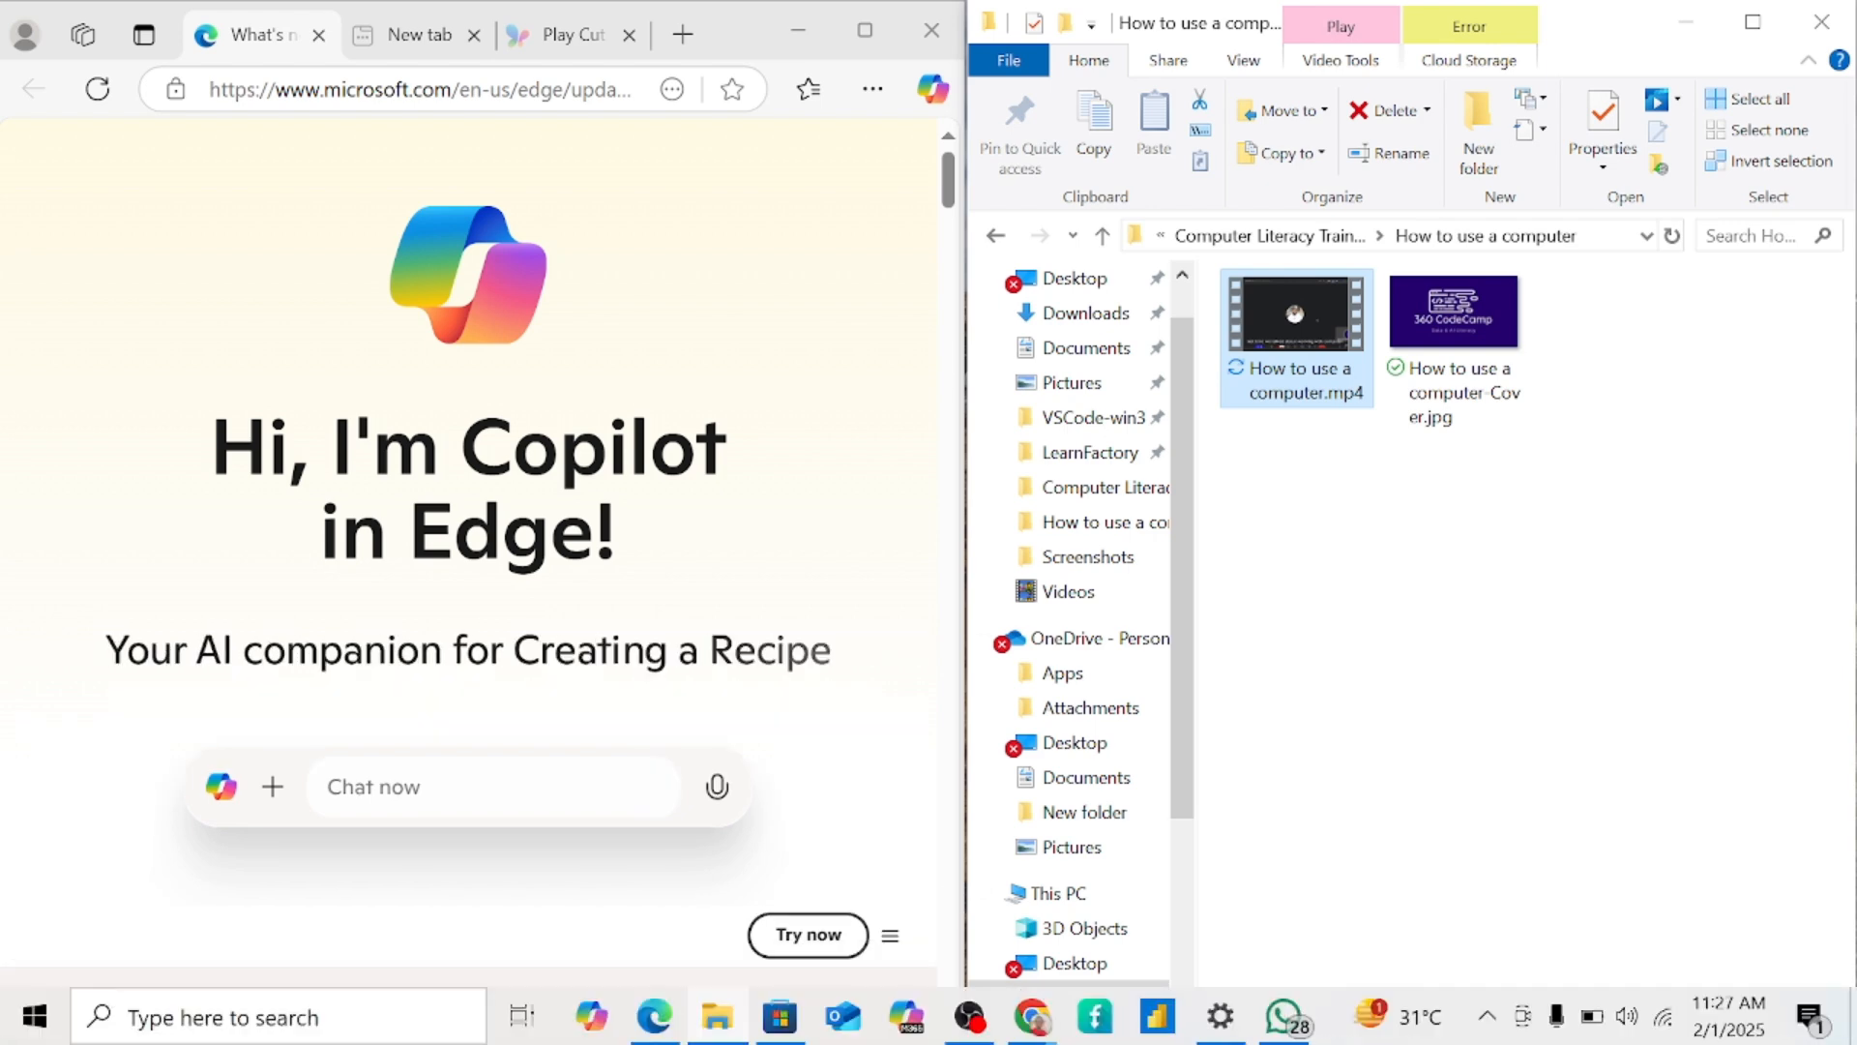
mouse_move(1226, 1024)
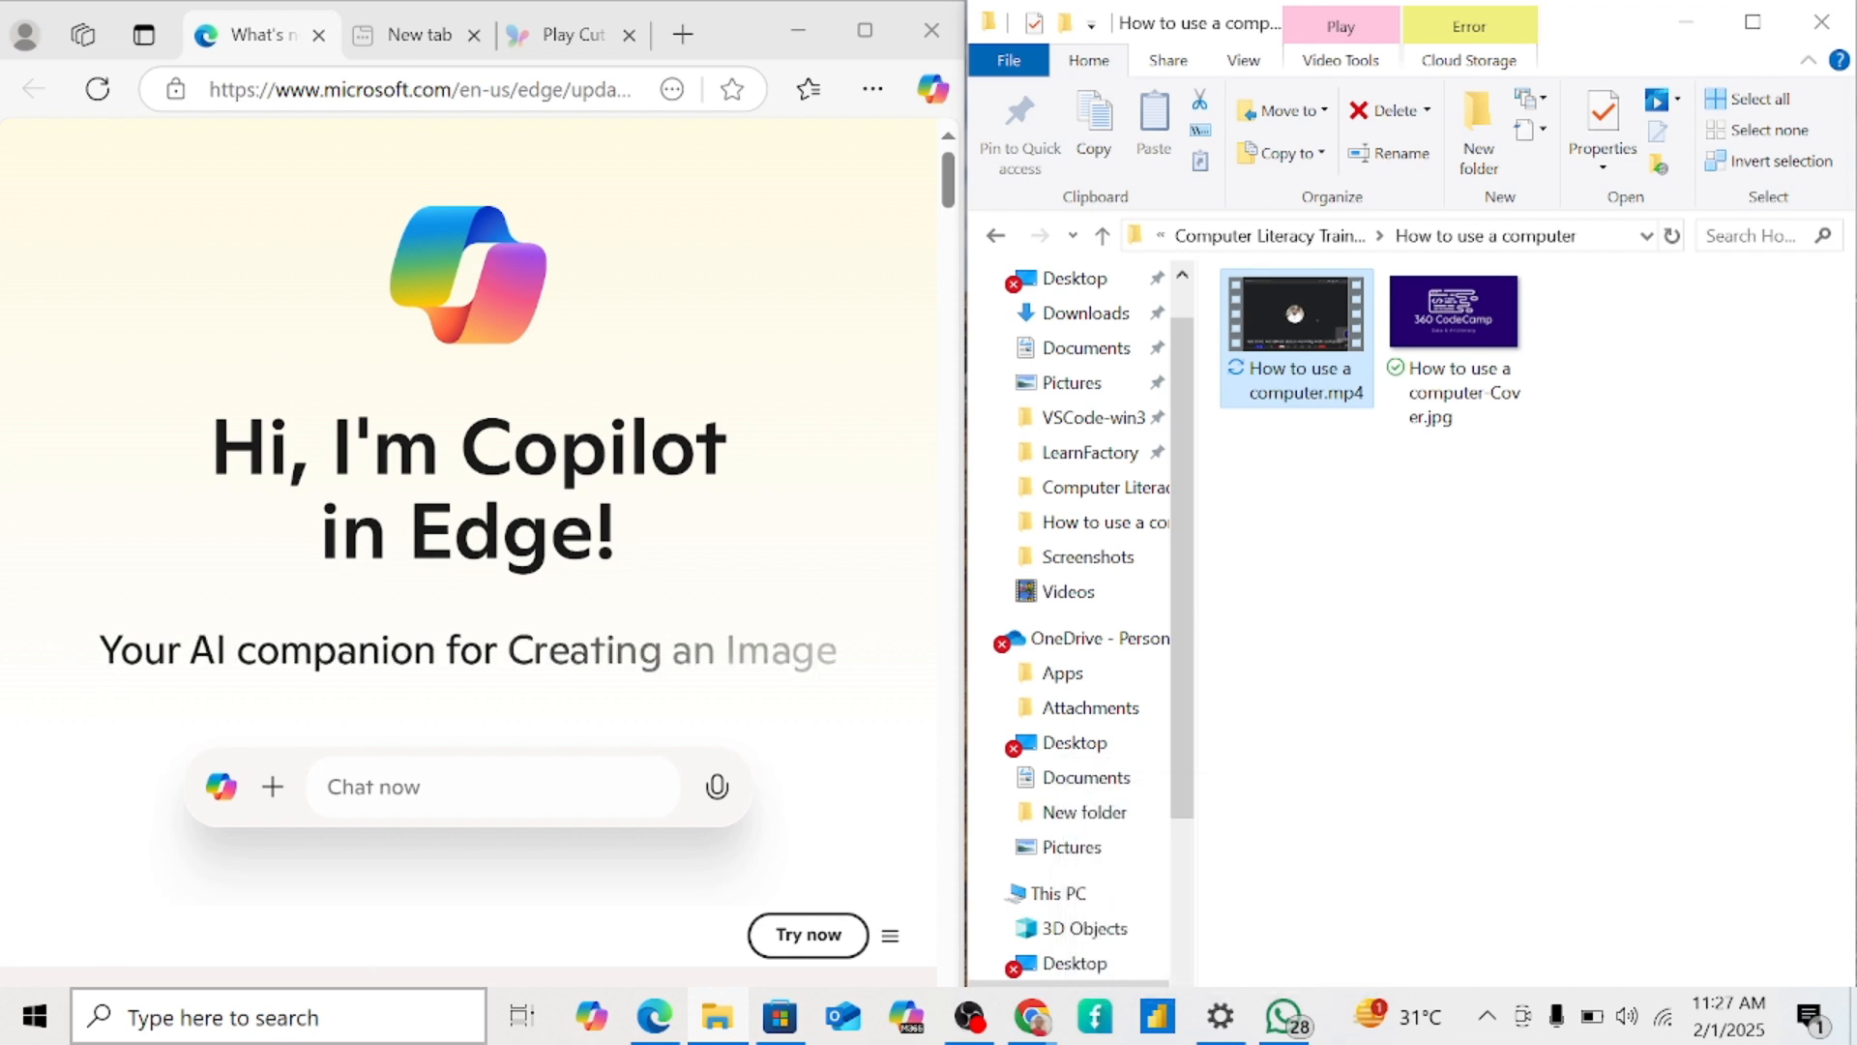
click(34, 1016)
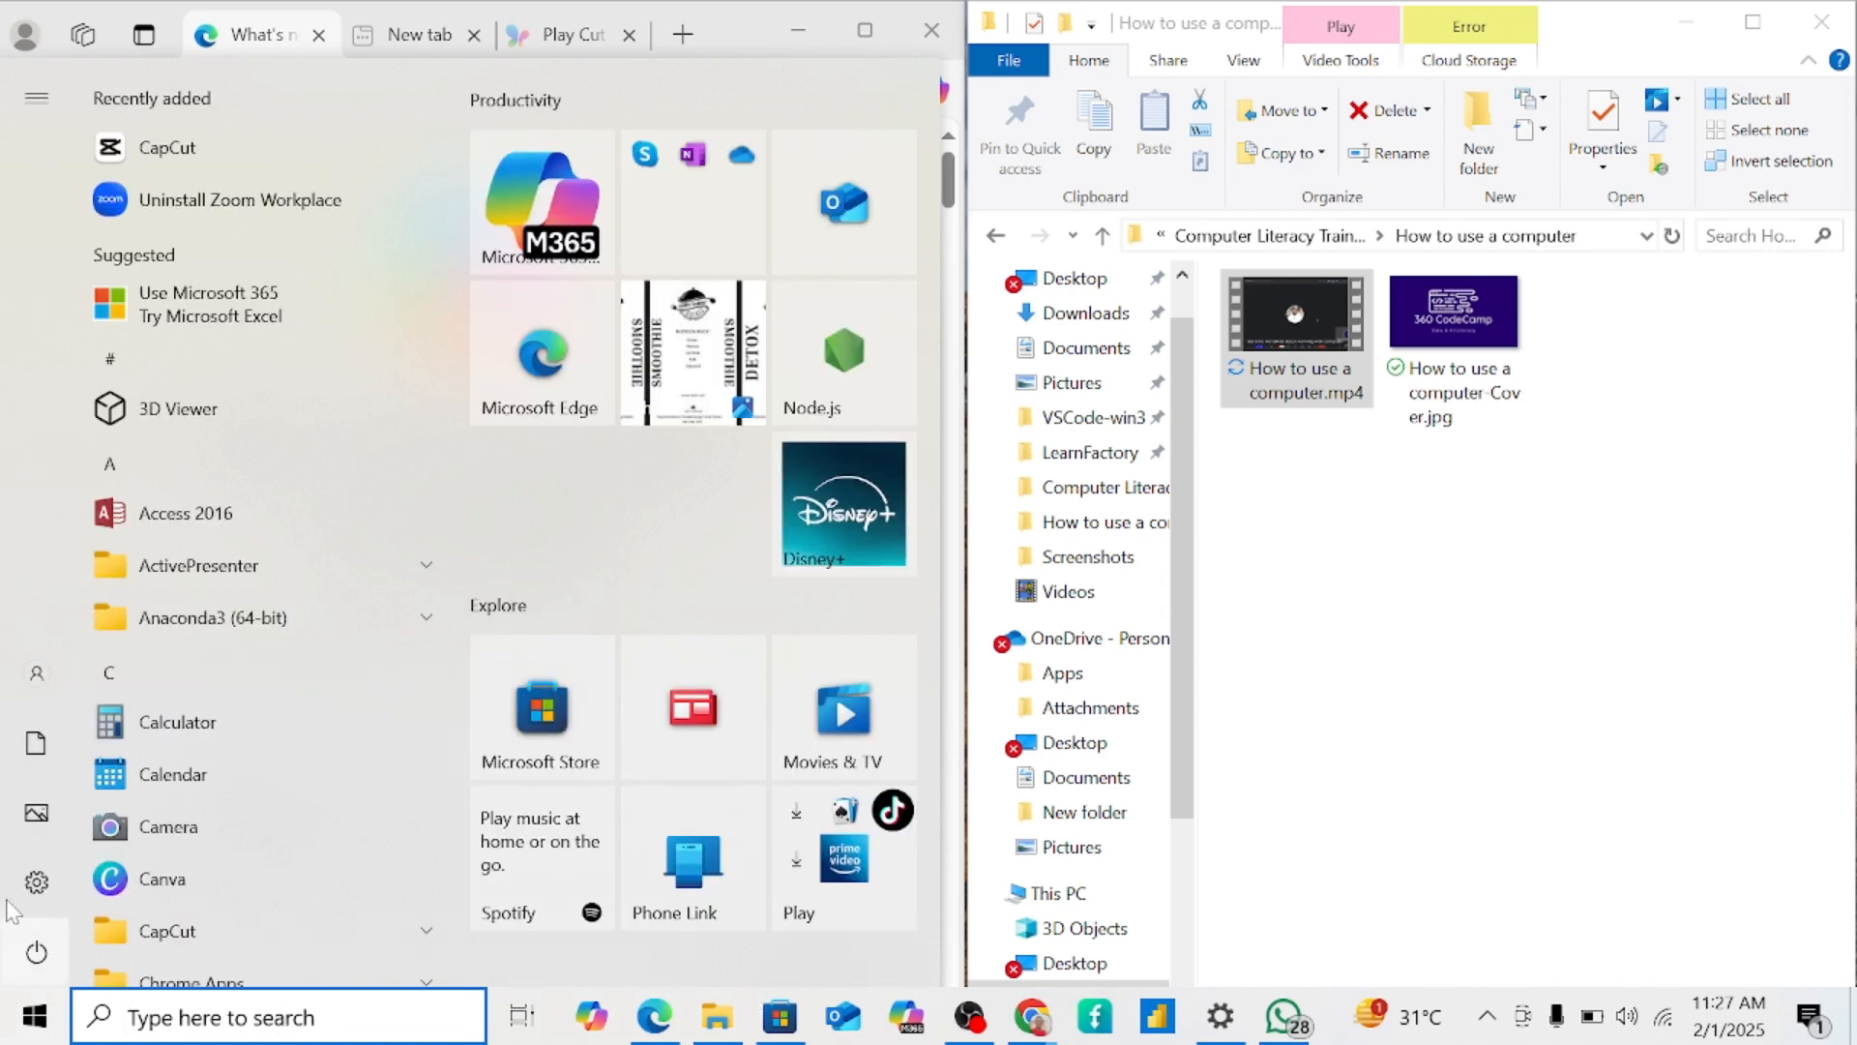
click(34, 1030)
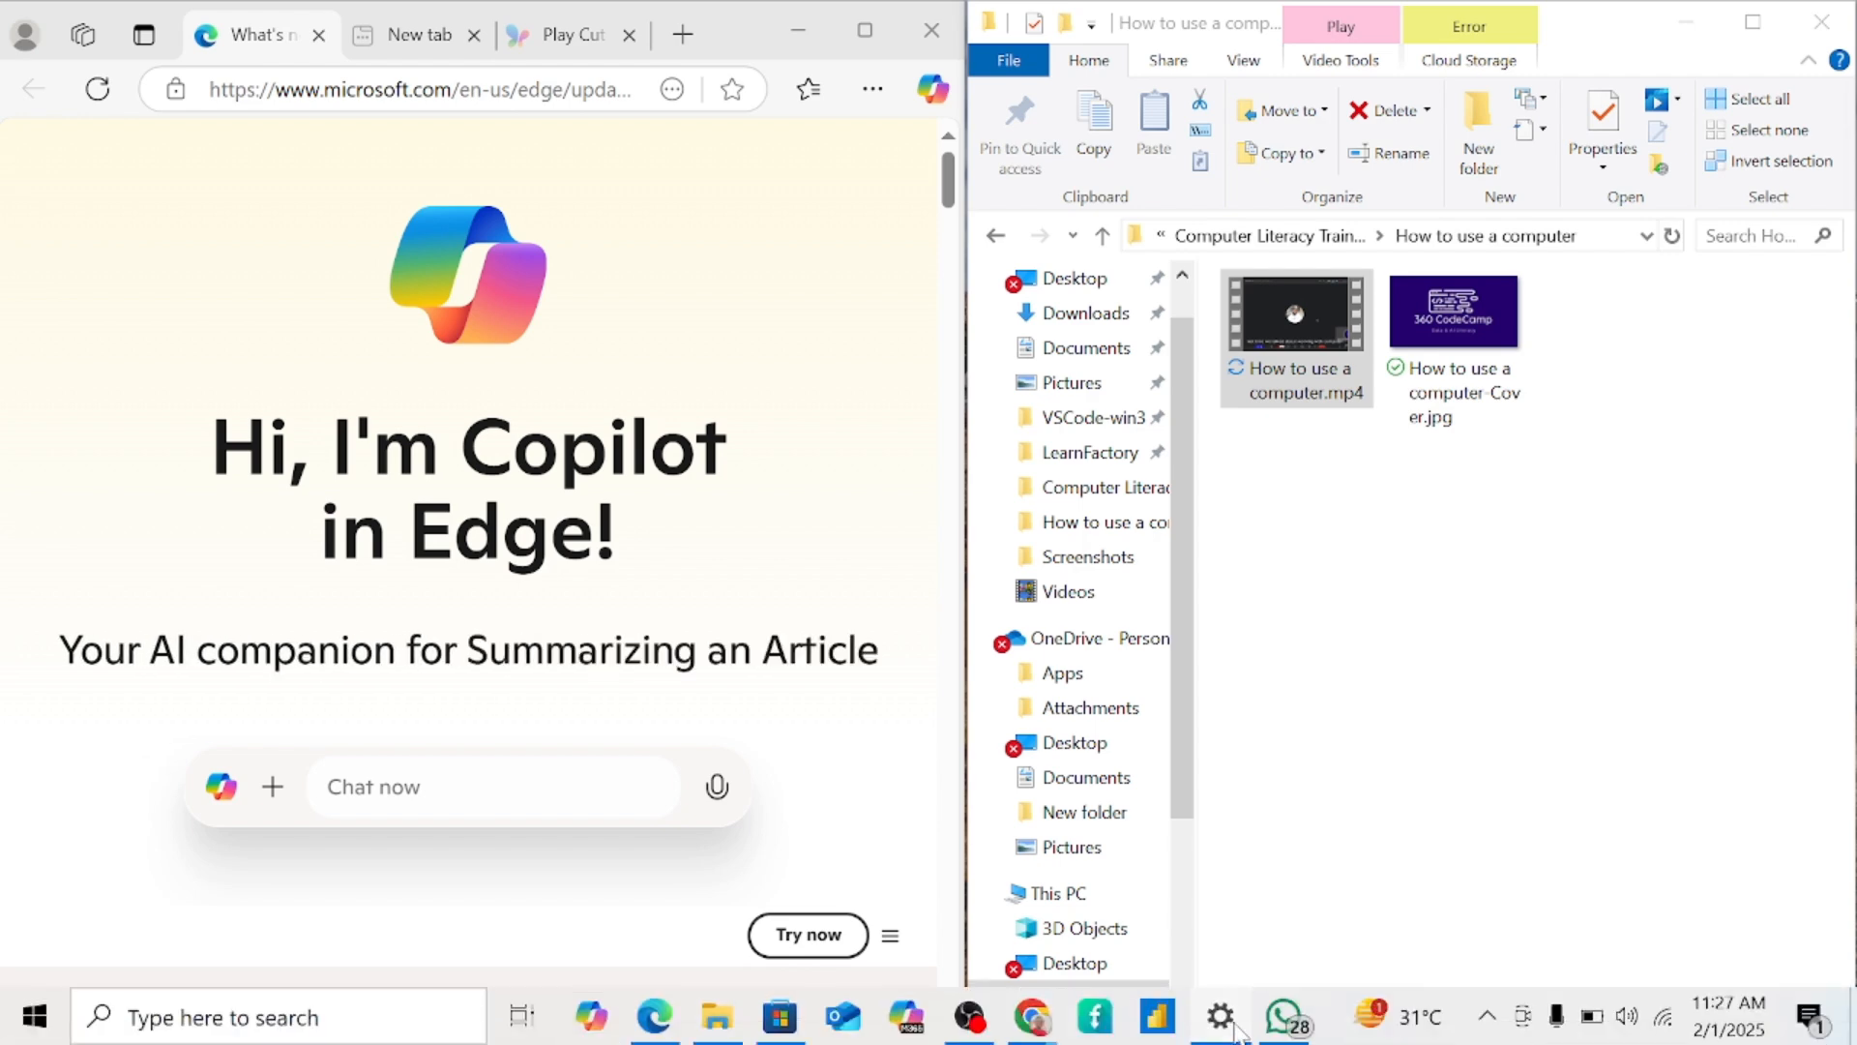
- Switch to Windows Settings and open the Personalization settings
click(1229, 1024)
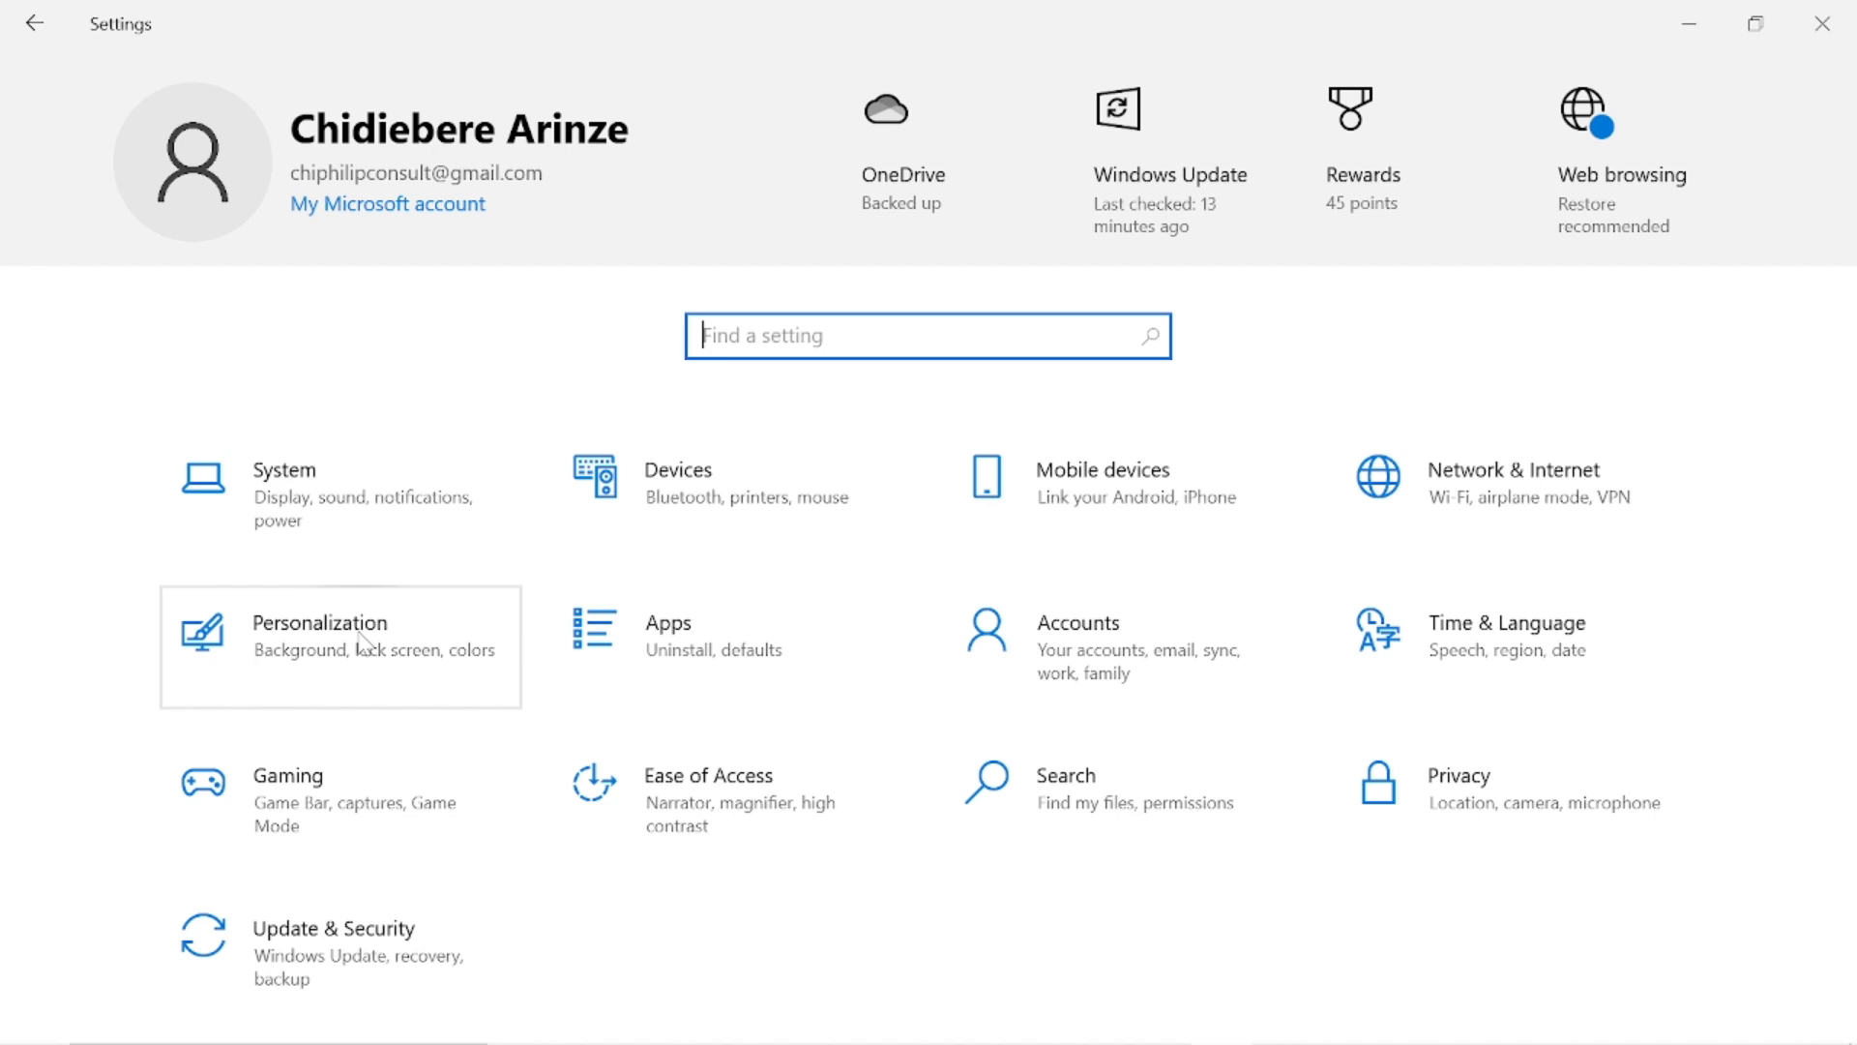
right_click(1221, 1043)
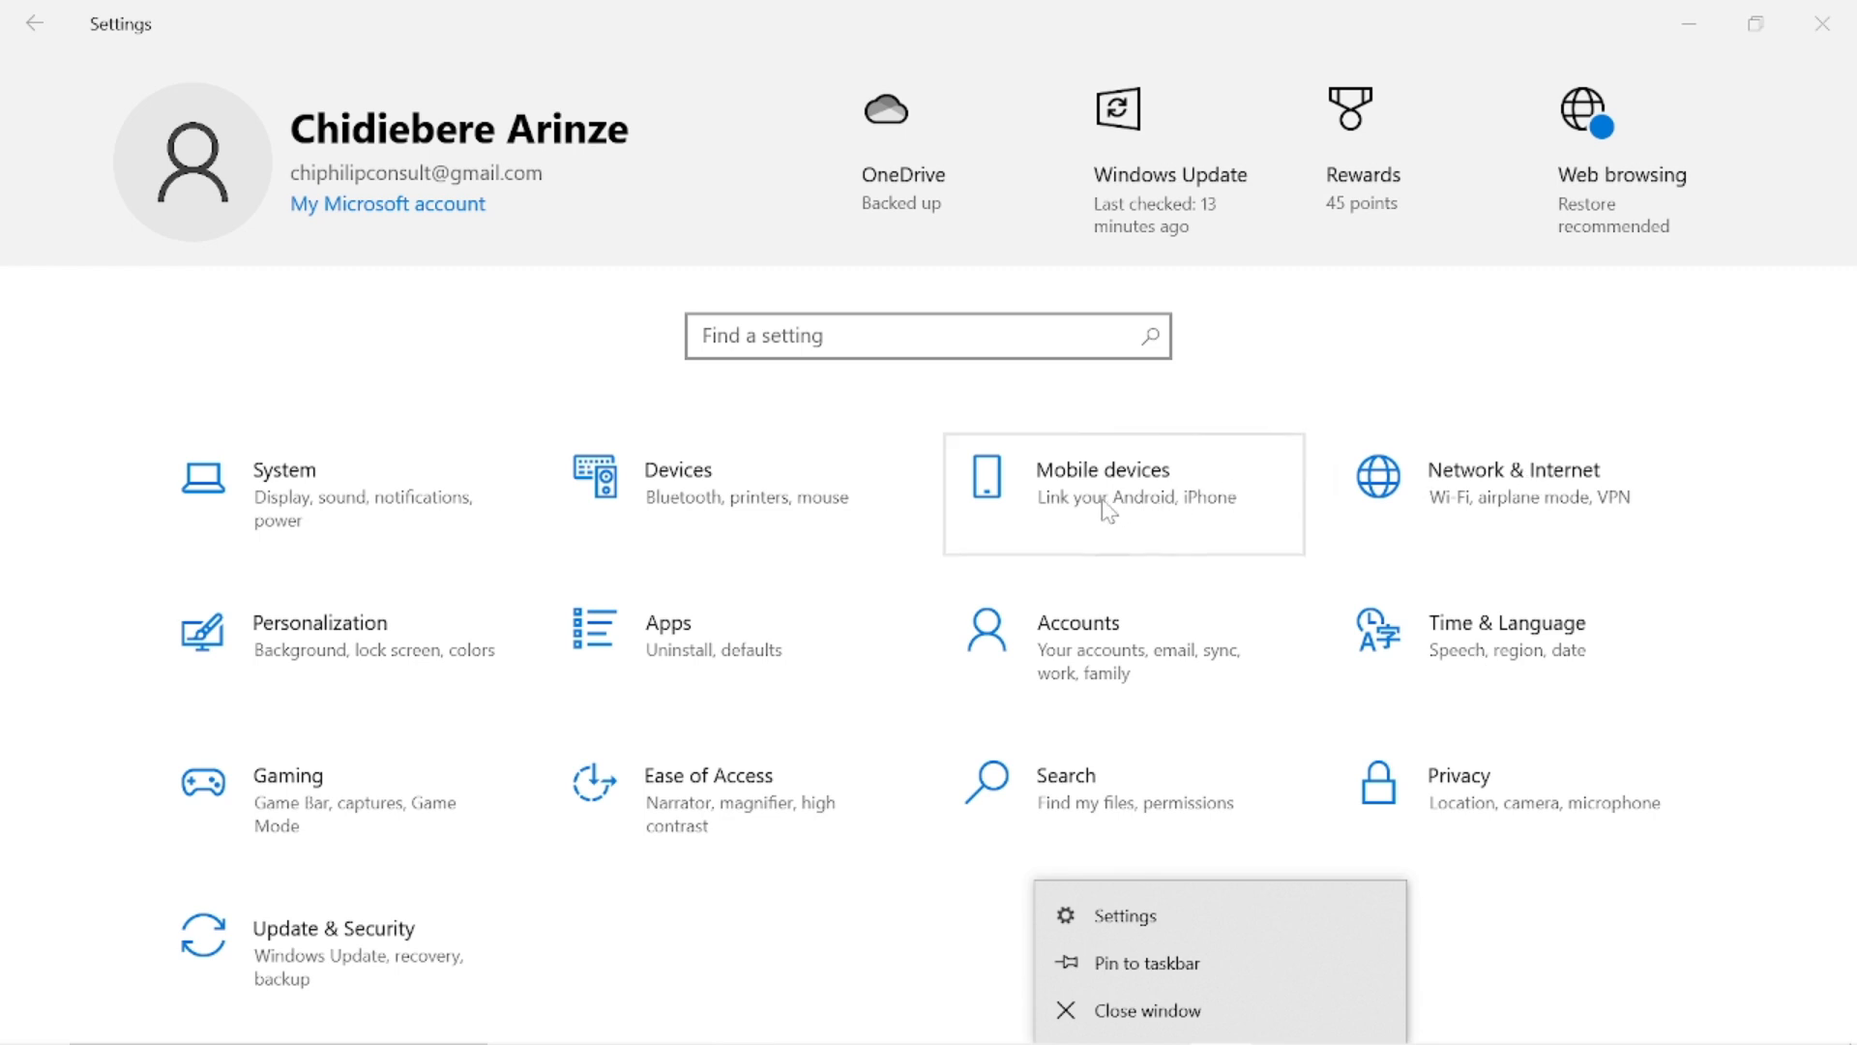
click(355, 646)
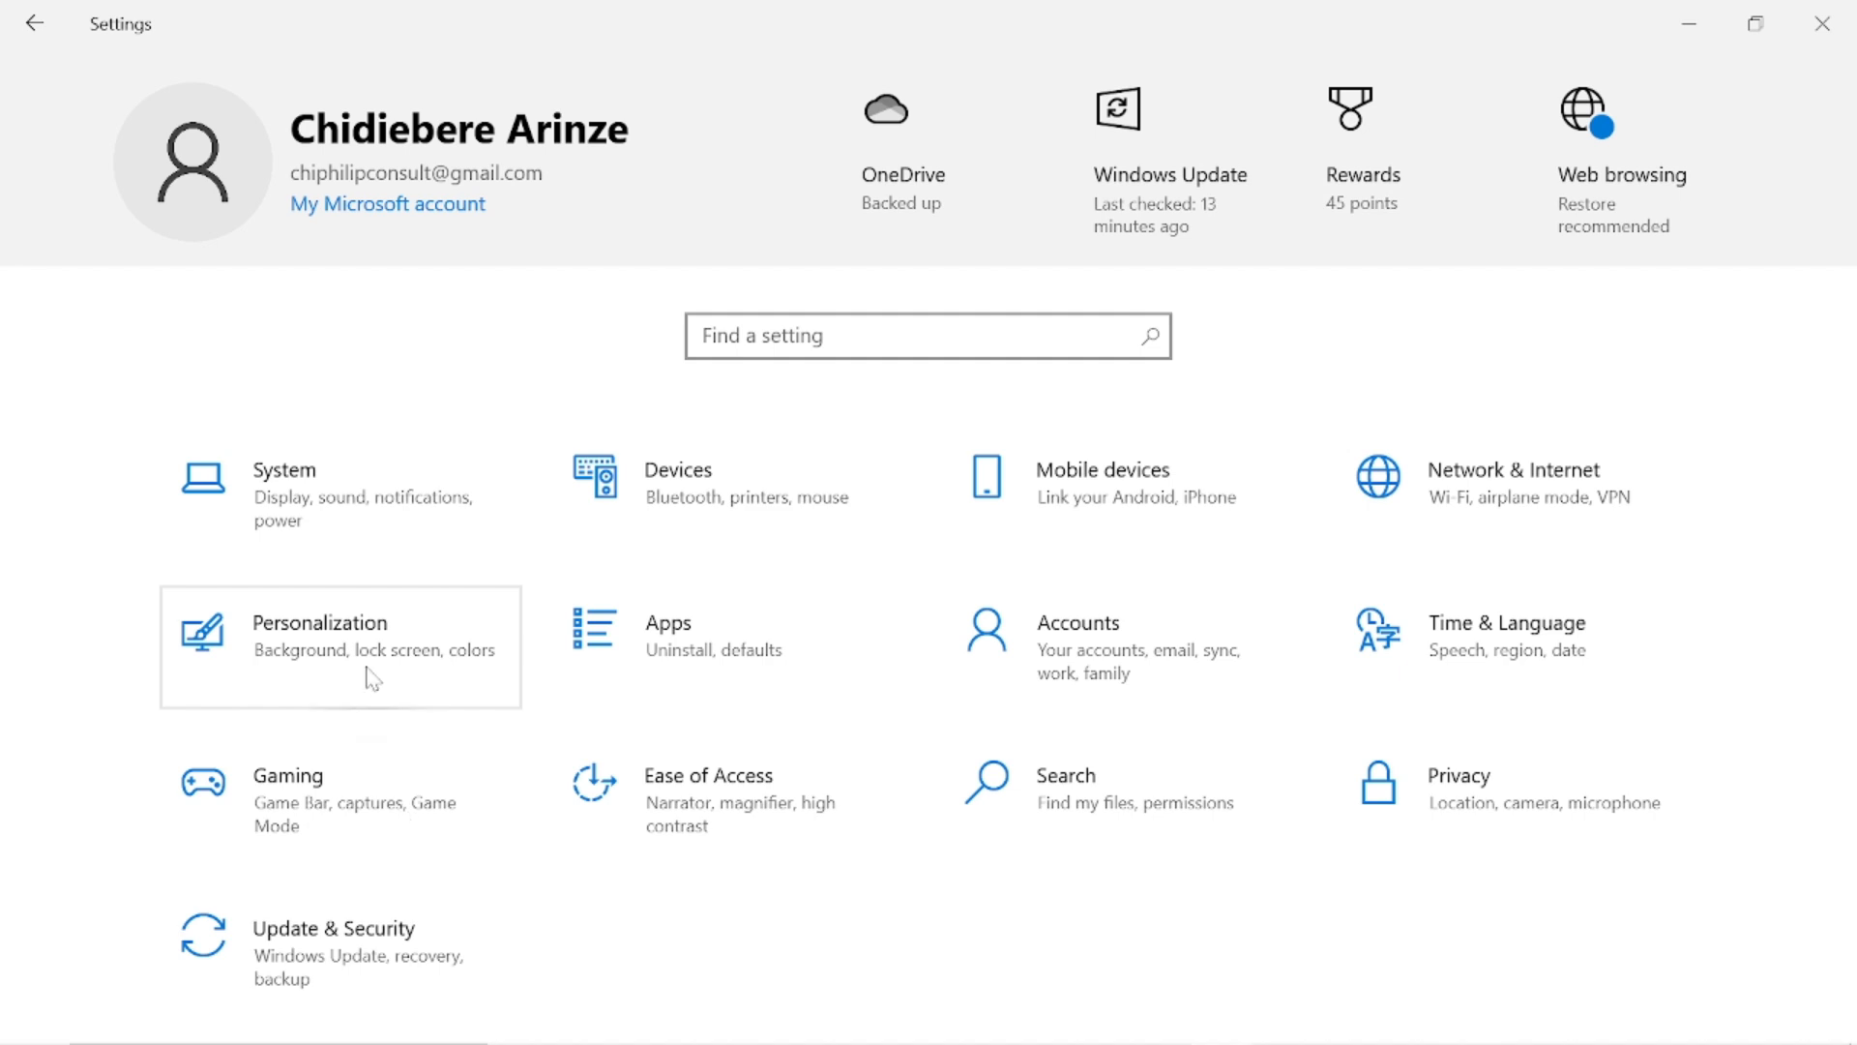
click(374, 679)
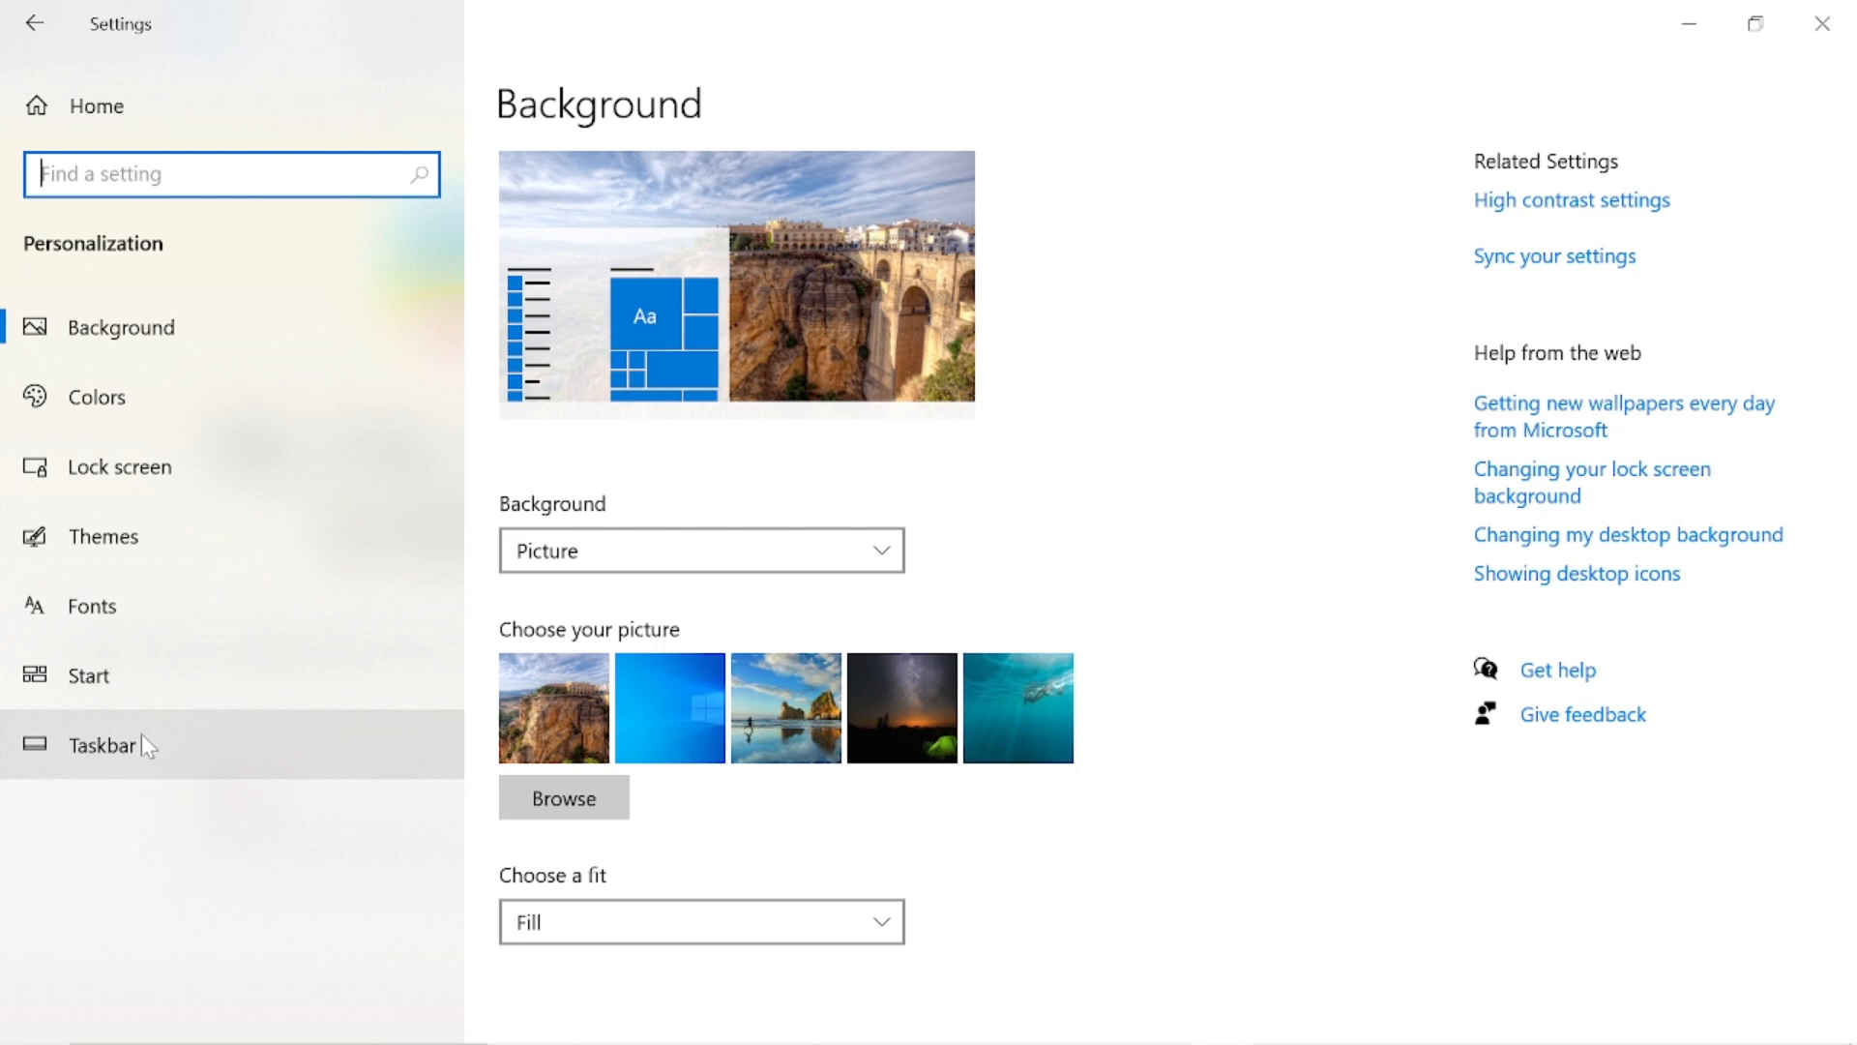
- Set the desktop background to Solid color and try the red, magenta and black swatches in turn
click(155, 328)
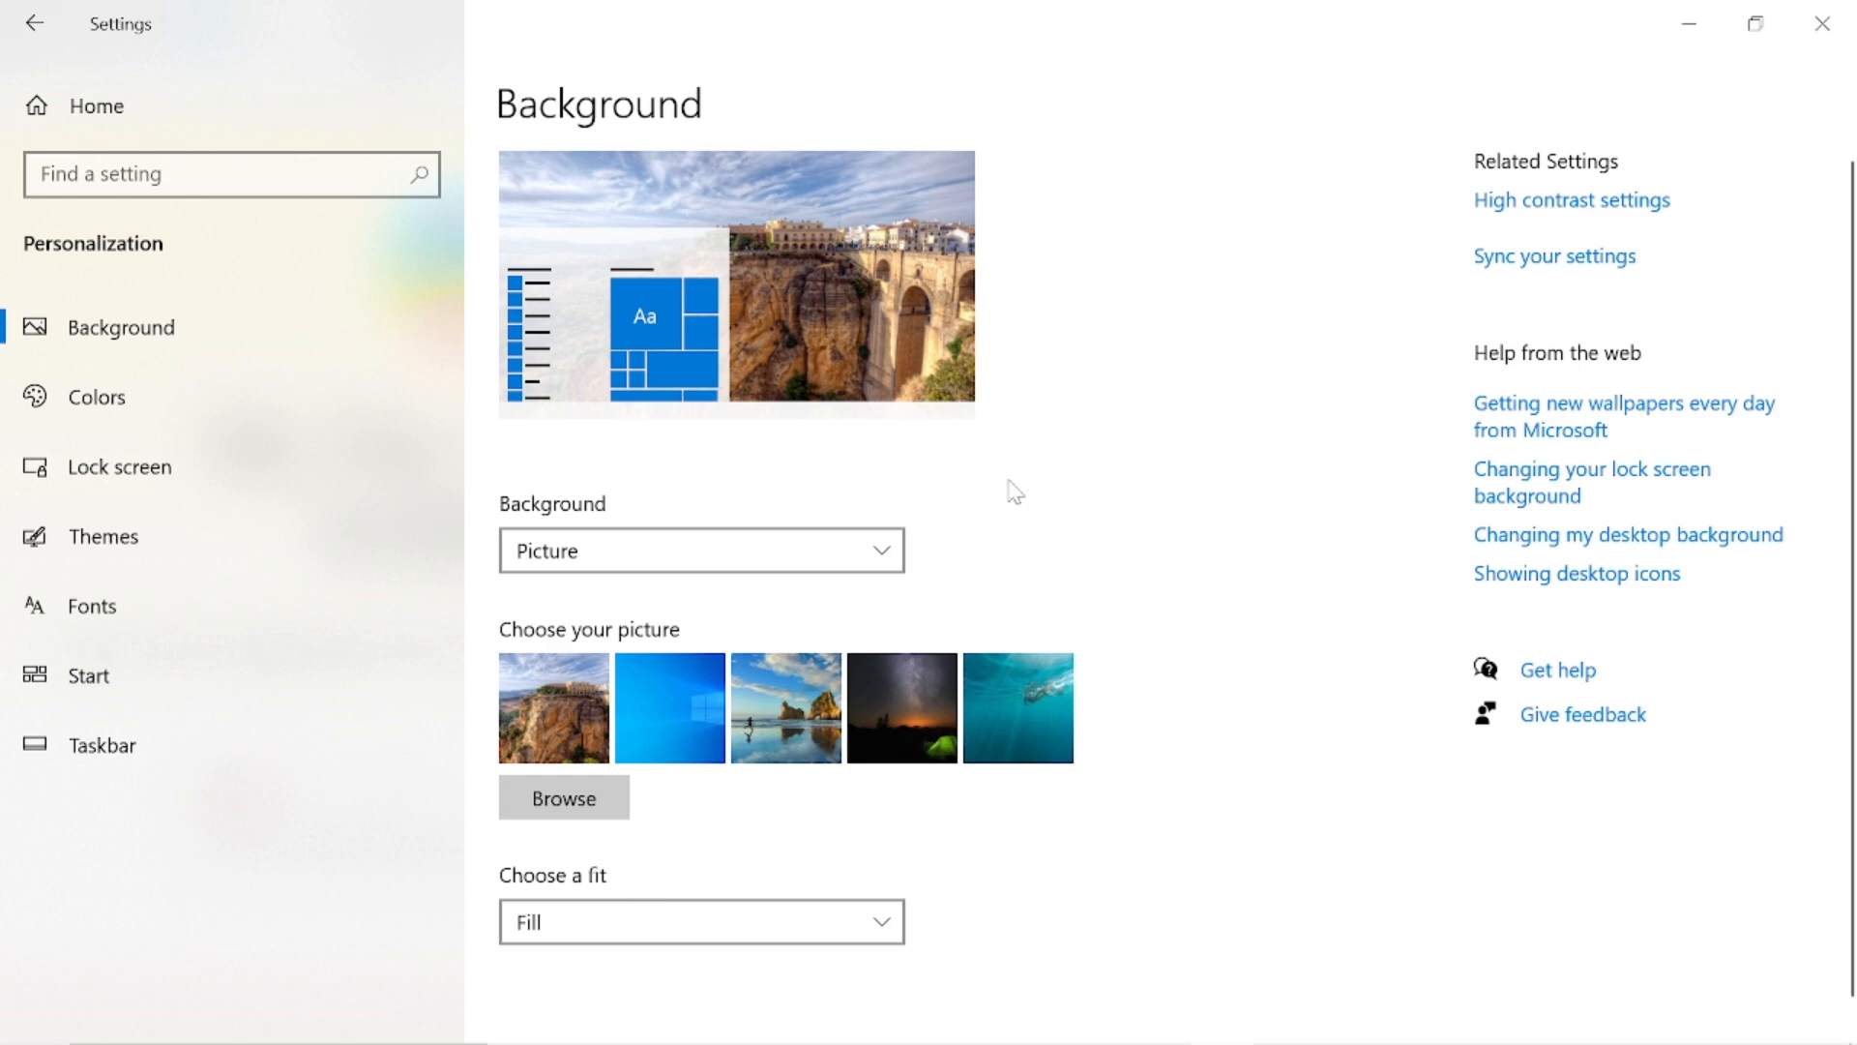
click(884, 556)
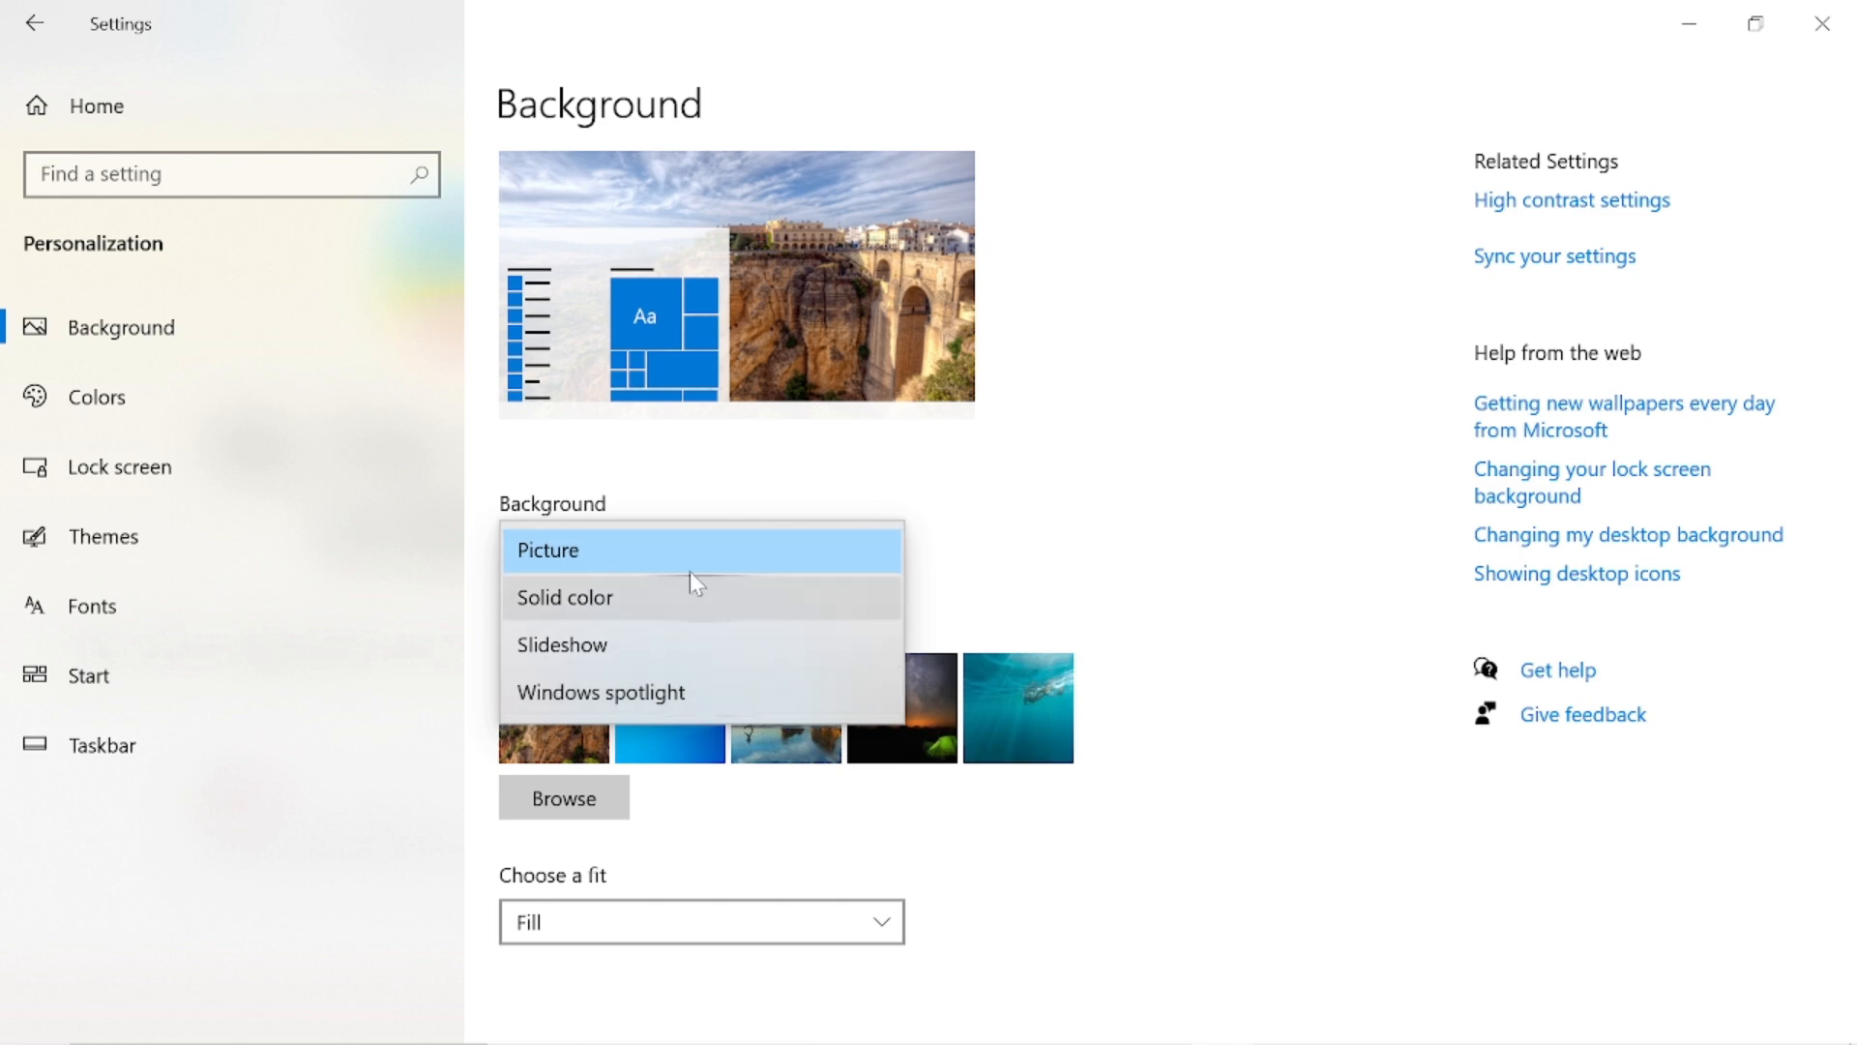
click(617, 598)
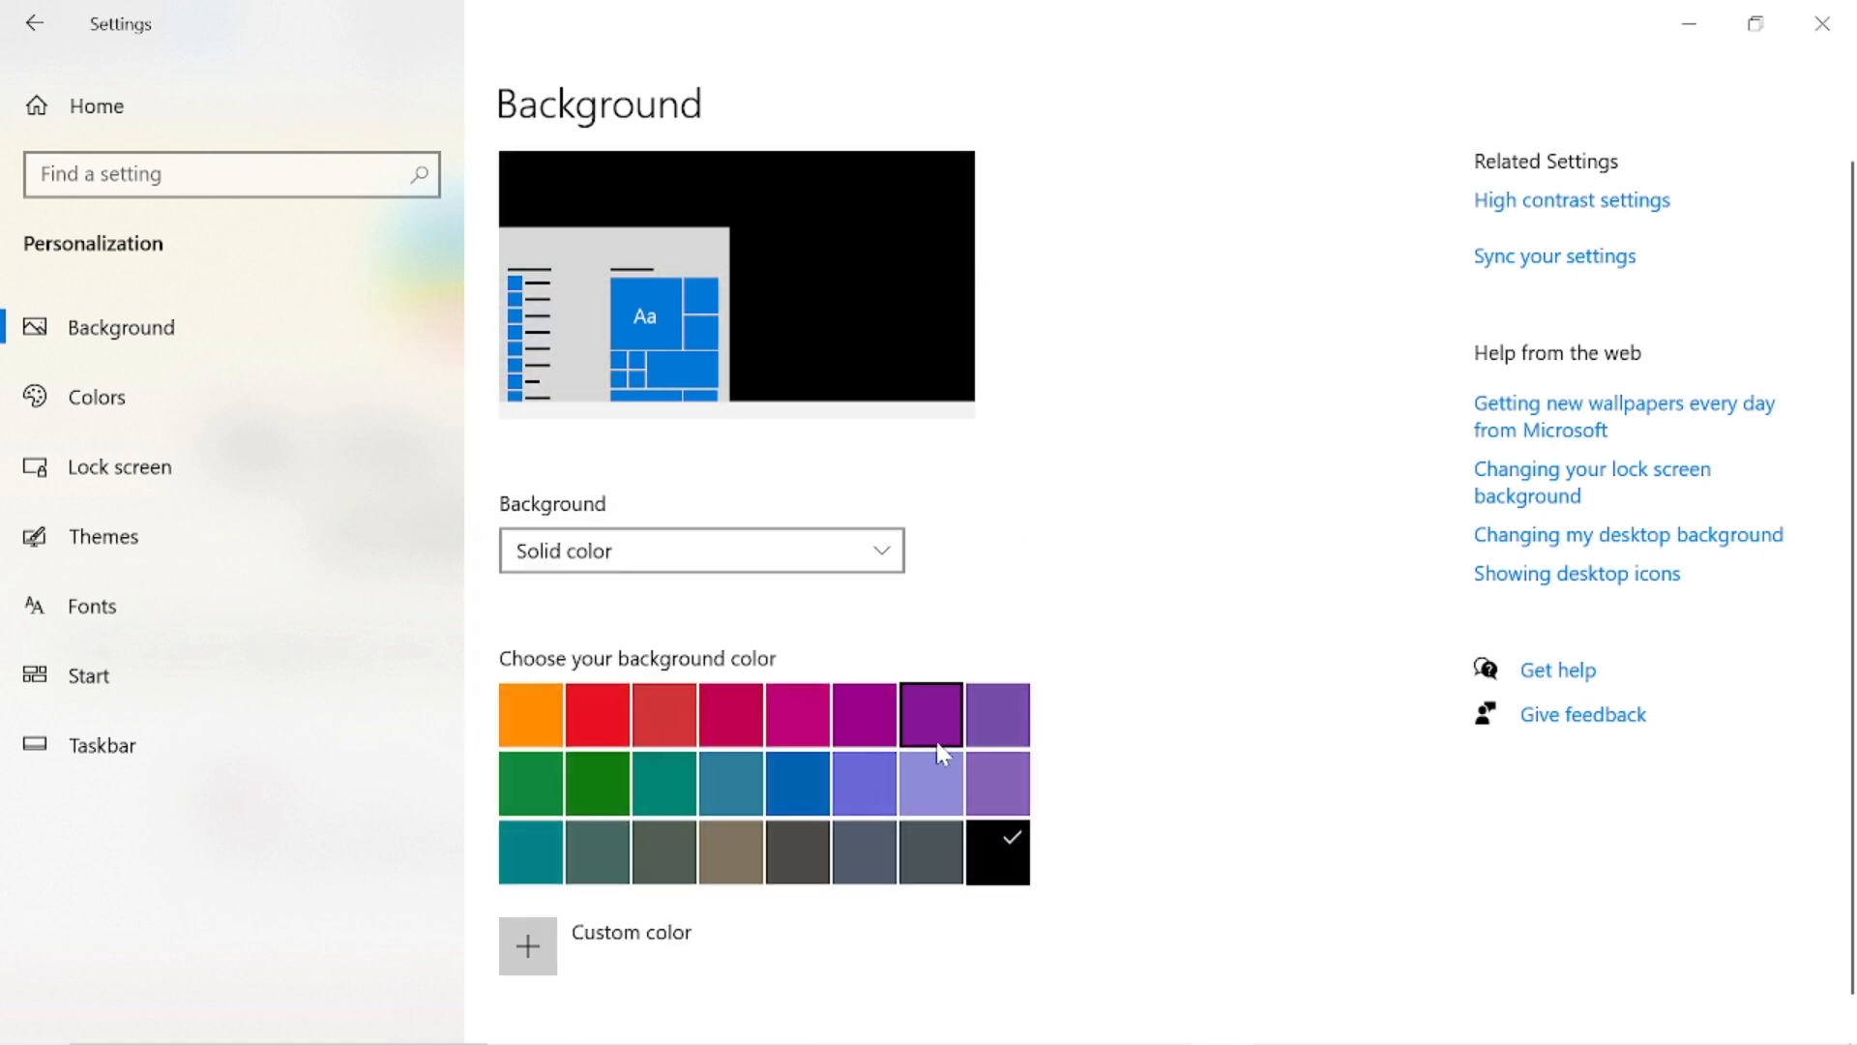
click(615, 741)
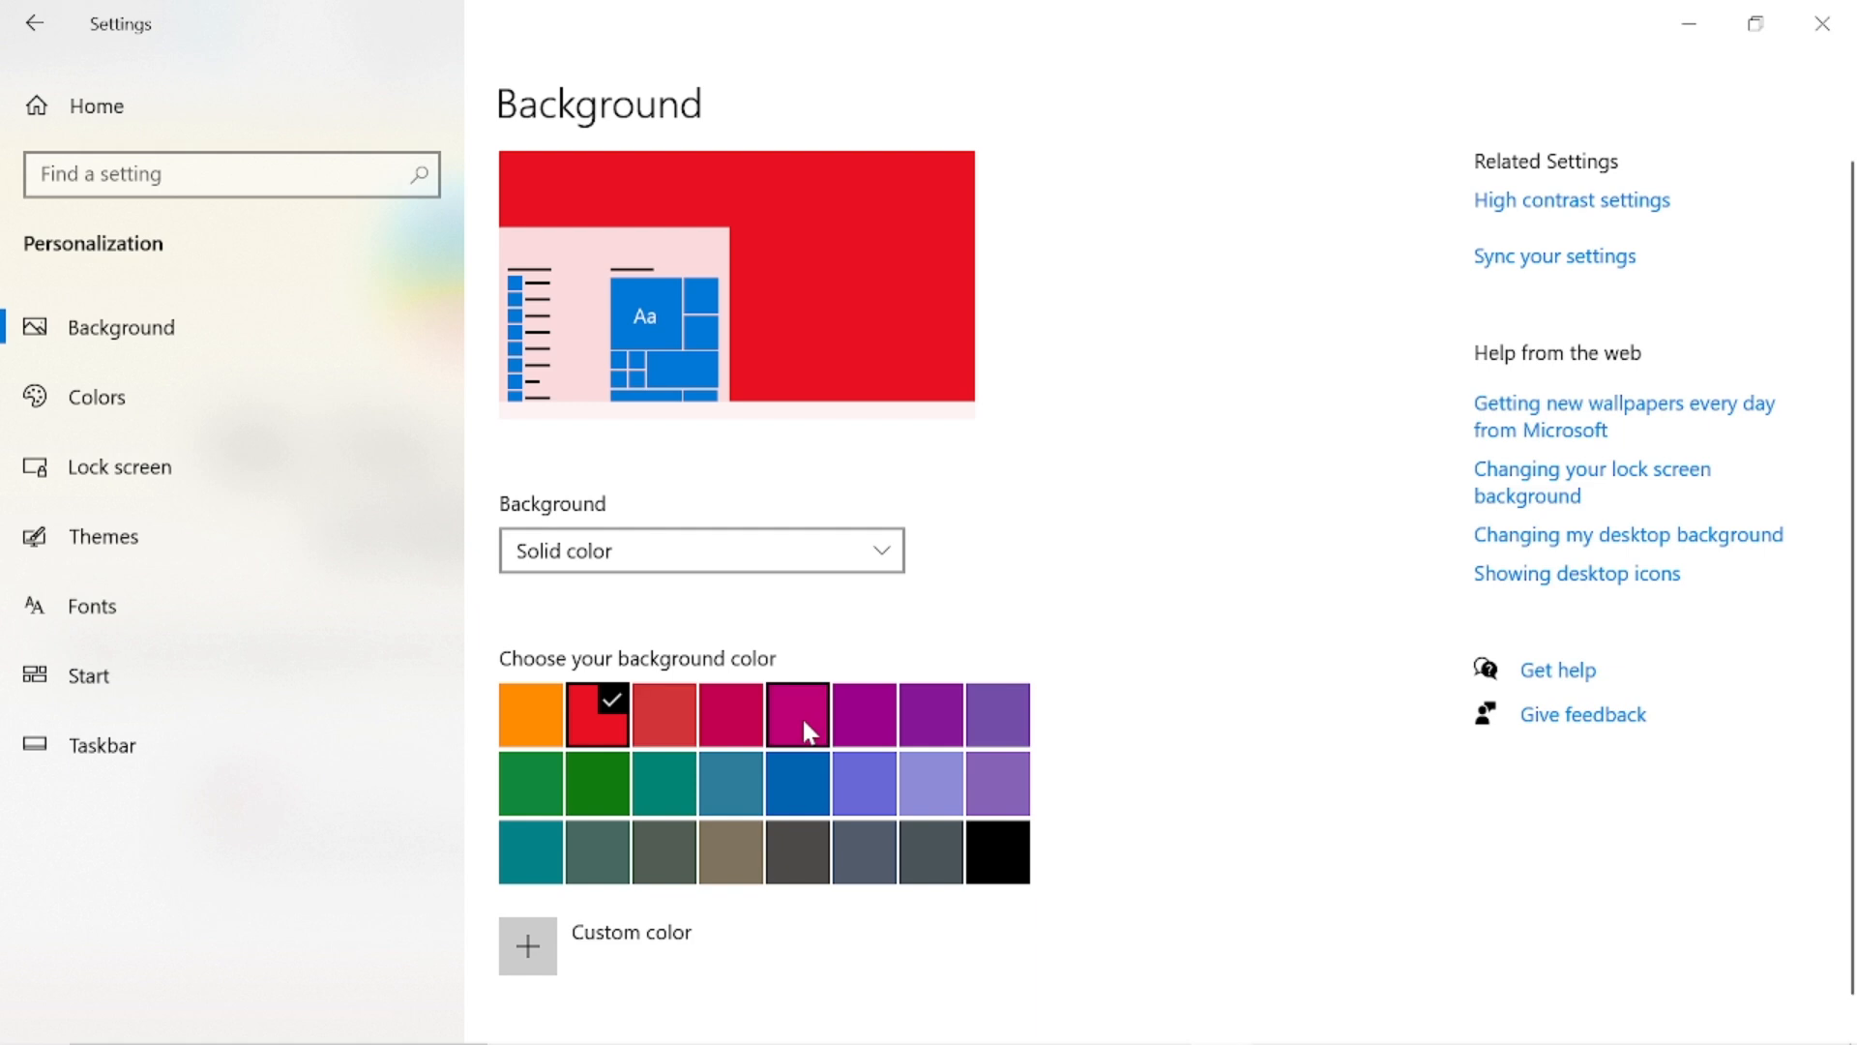
click(804, 725)
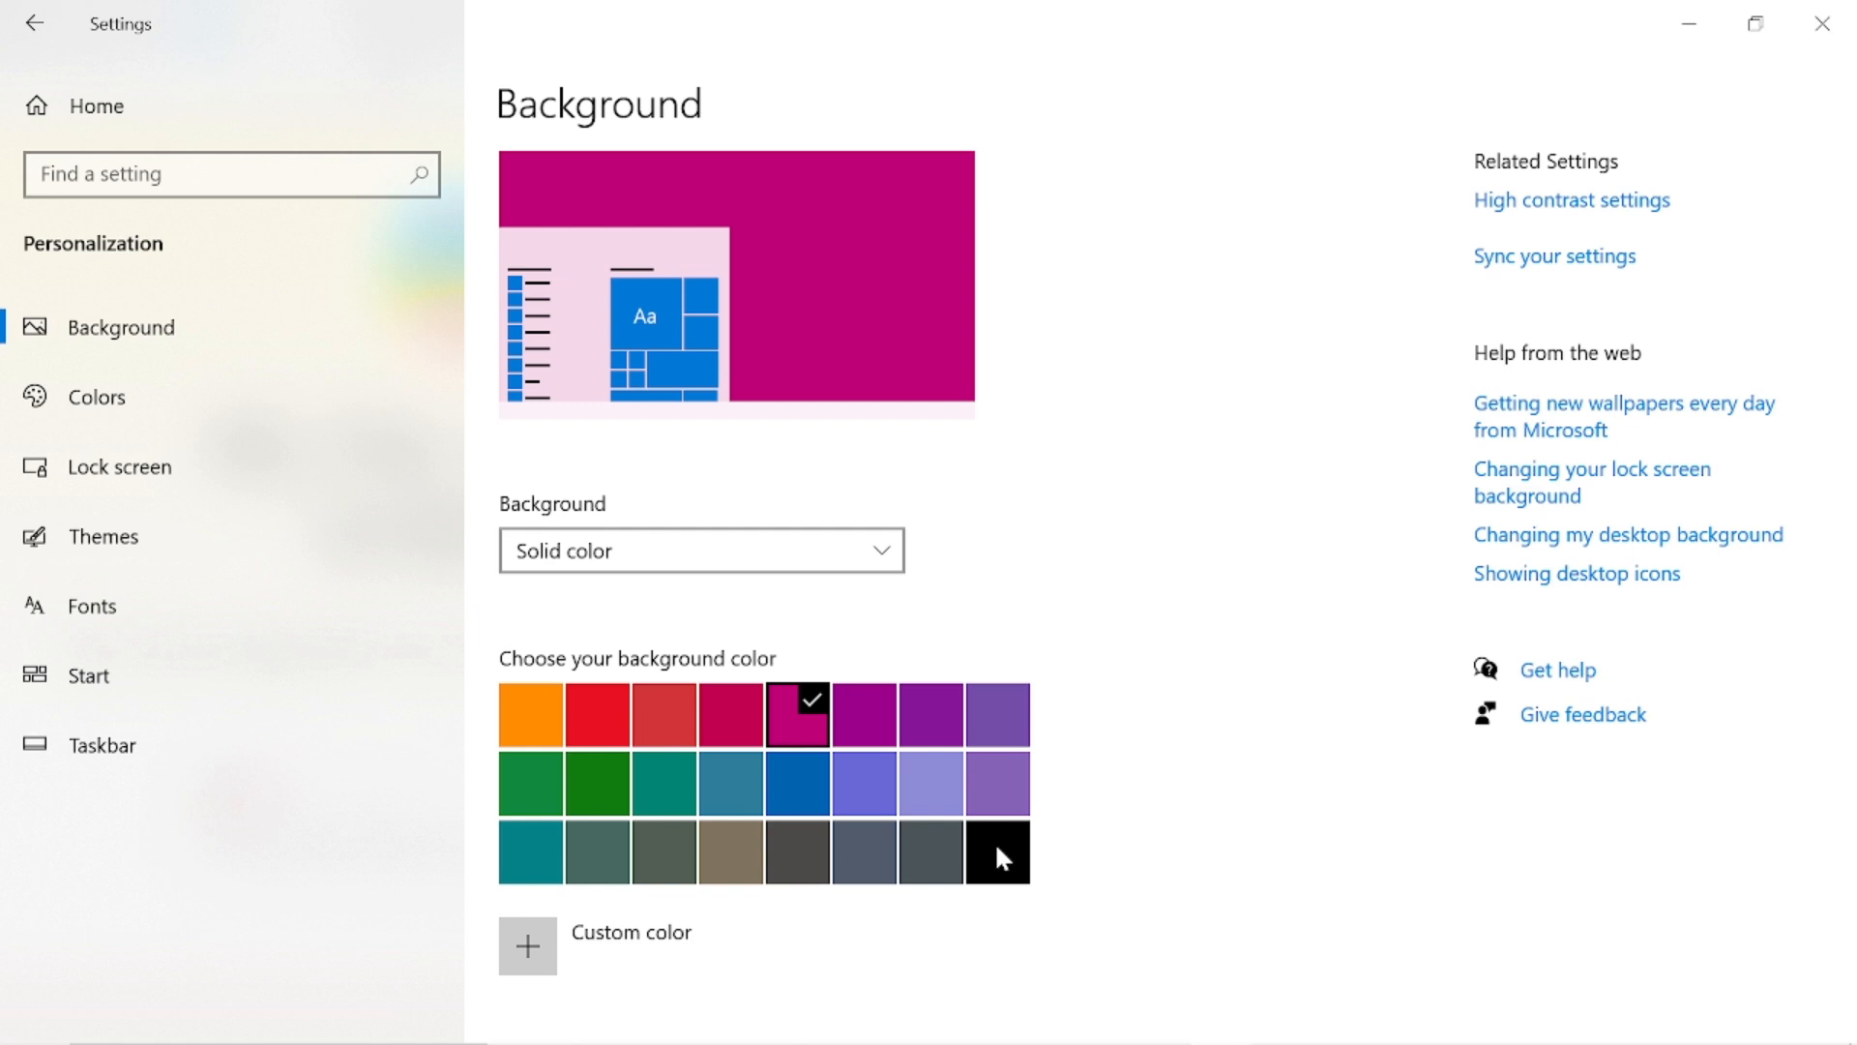
click(999, 857)
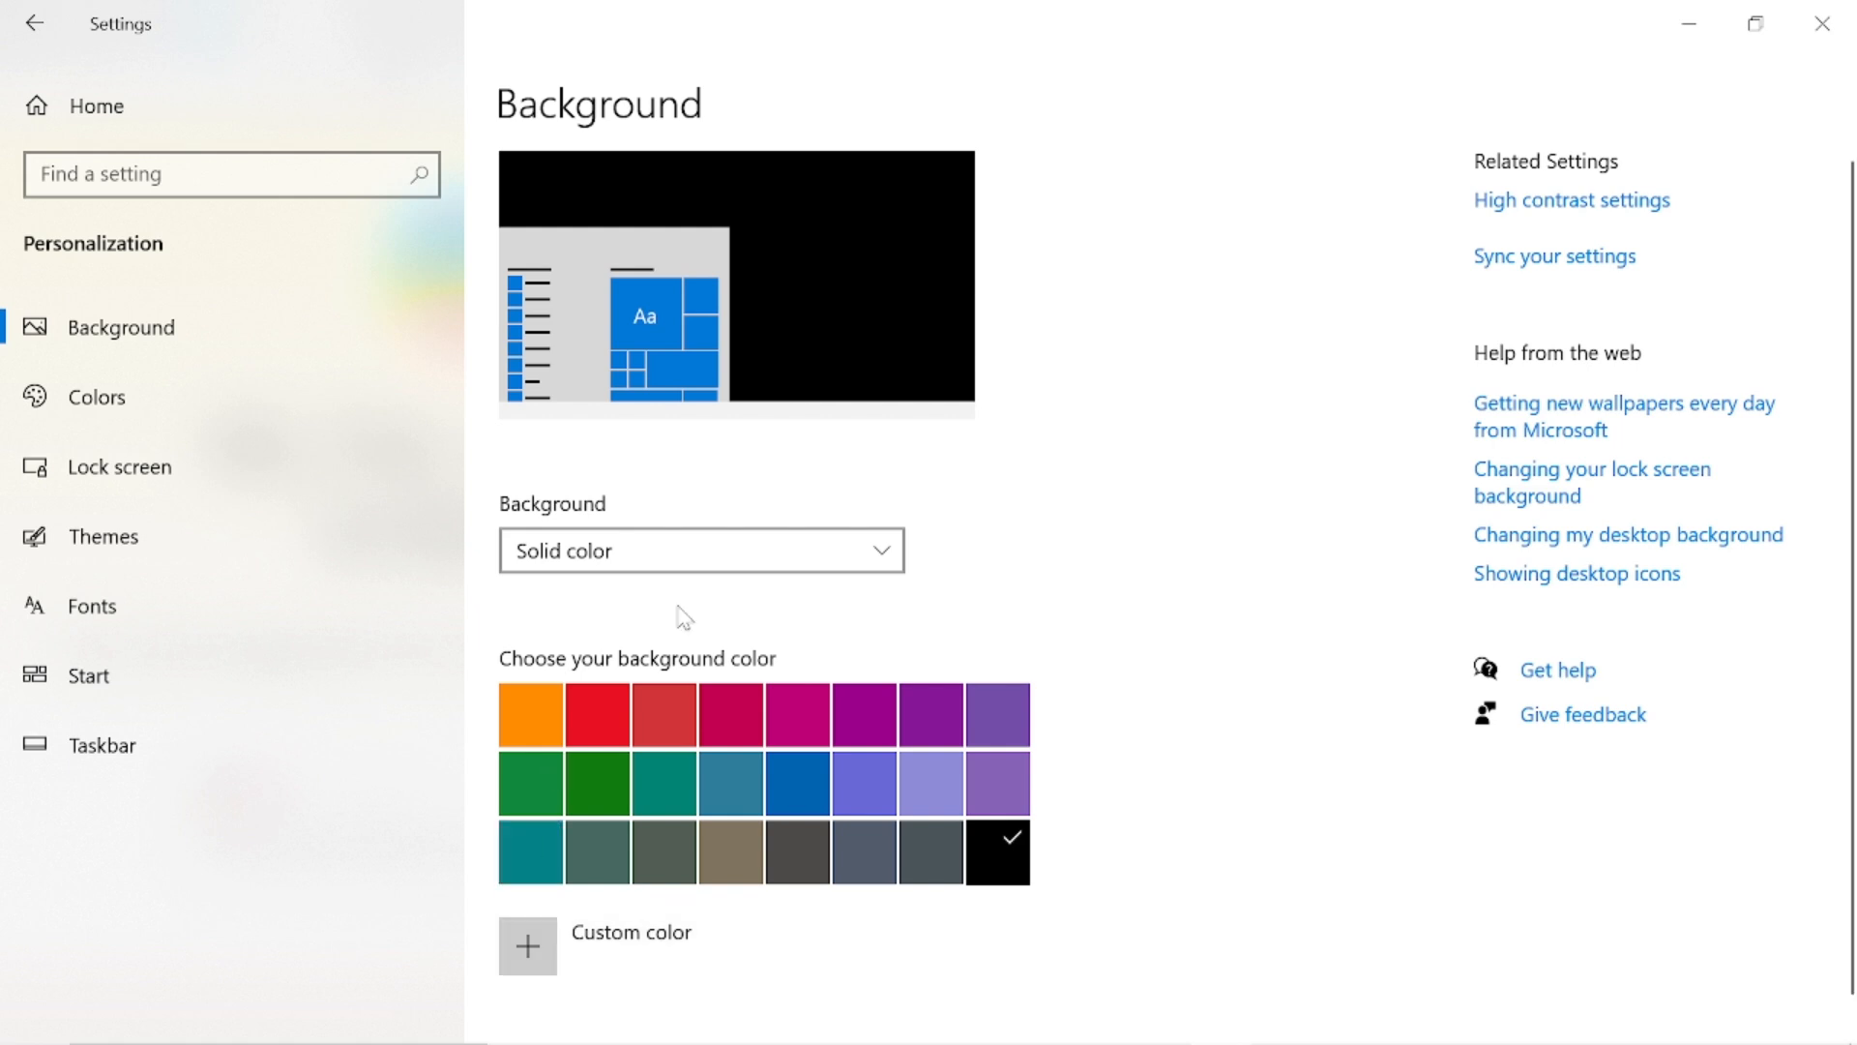
- Change the desktop background type to Slideshow
click(885, 564)
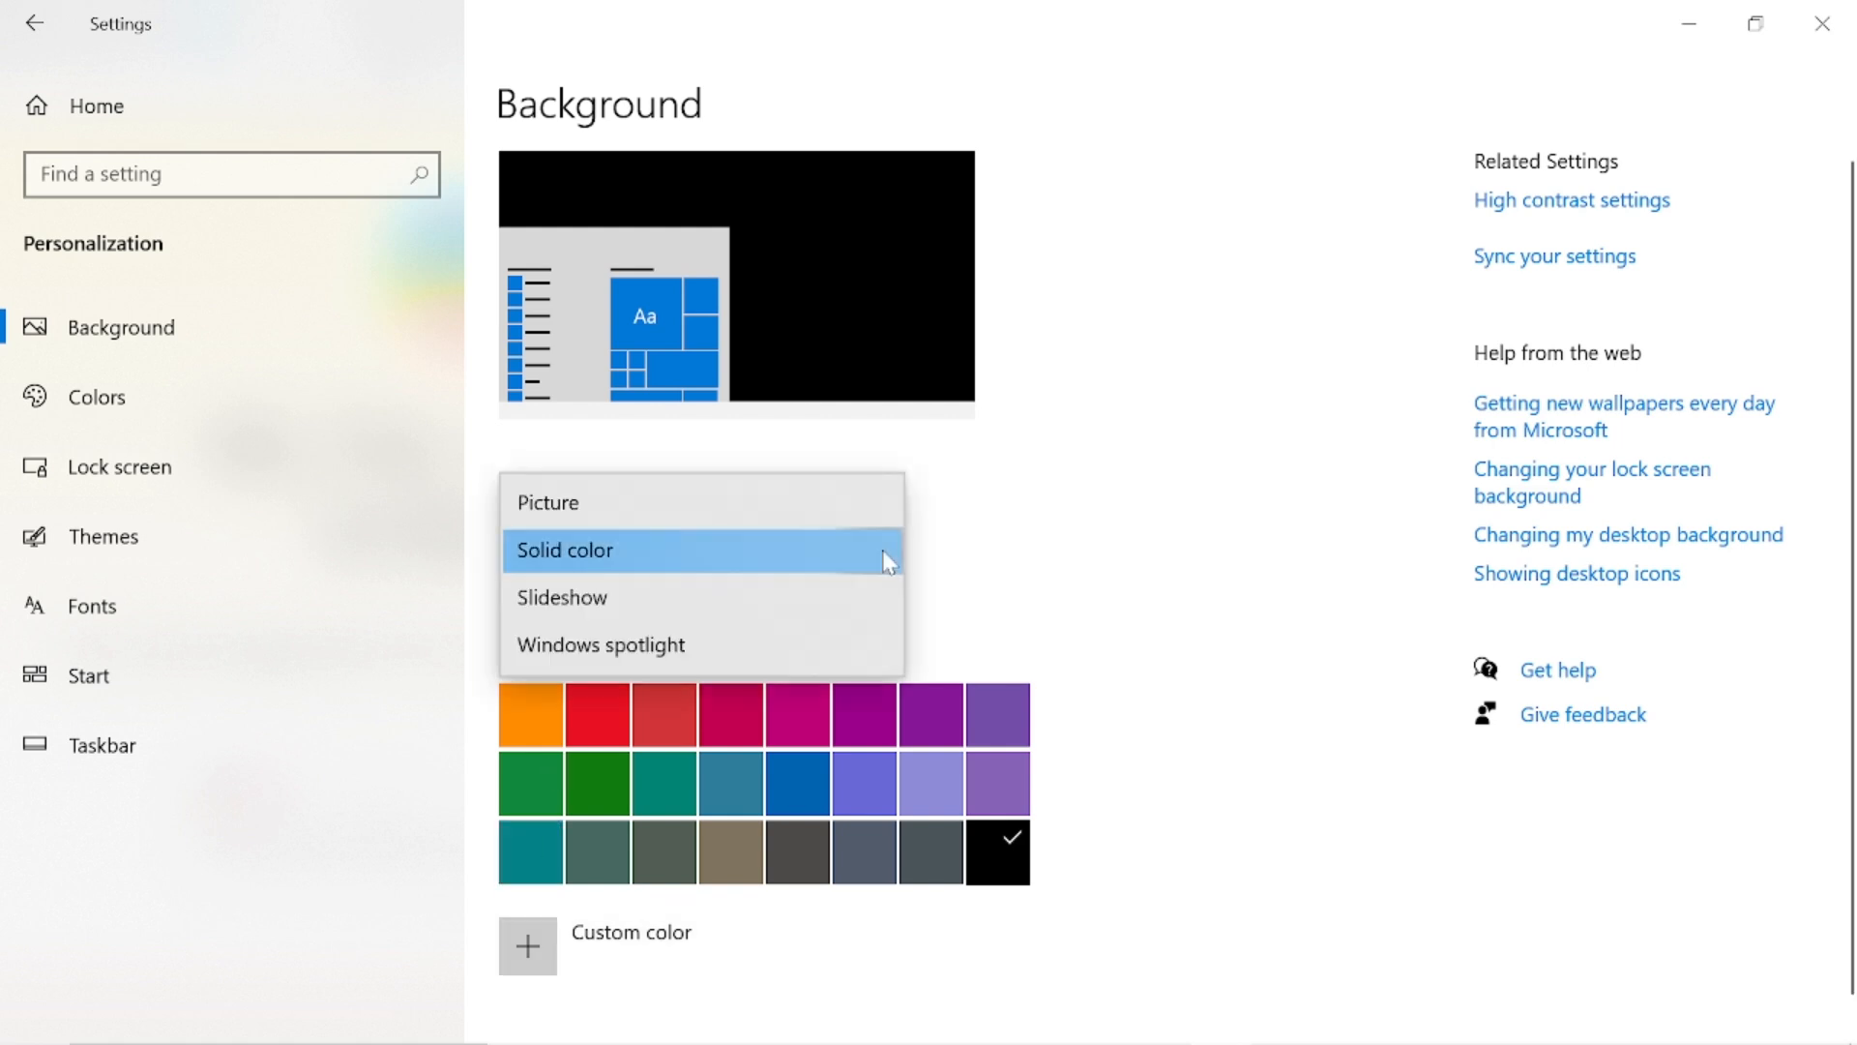
click(671, 605)
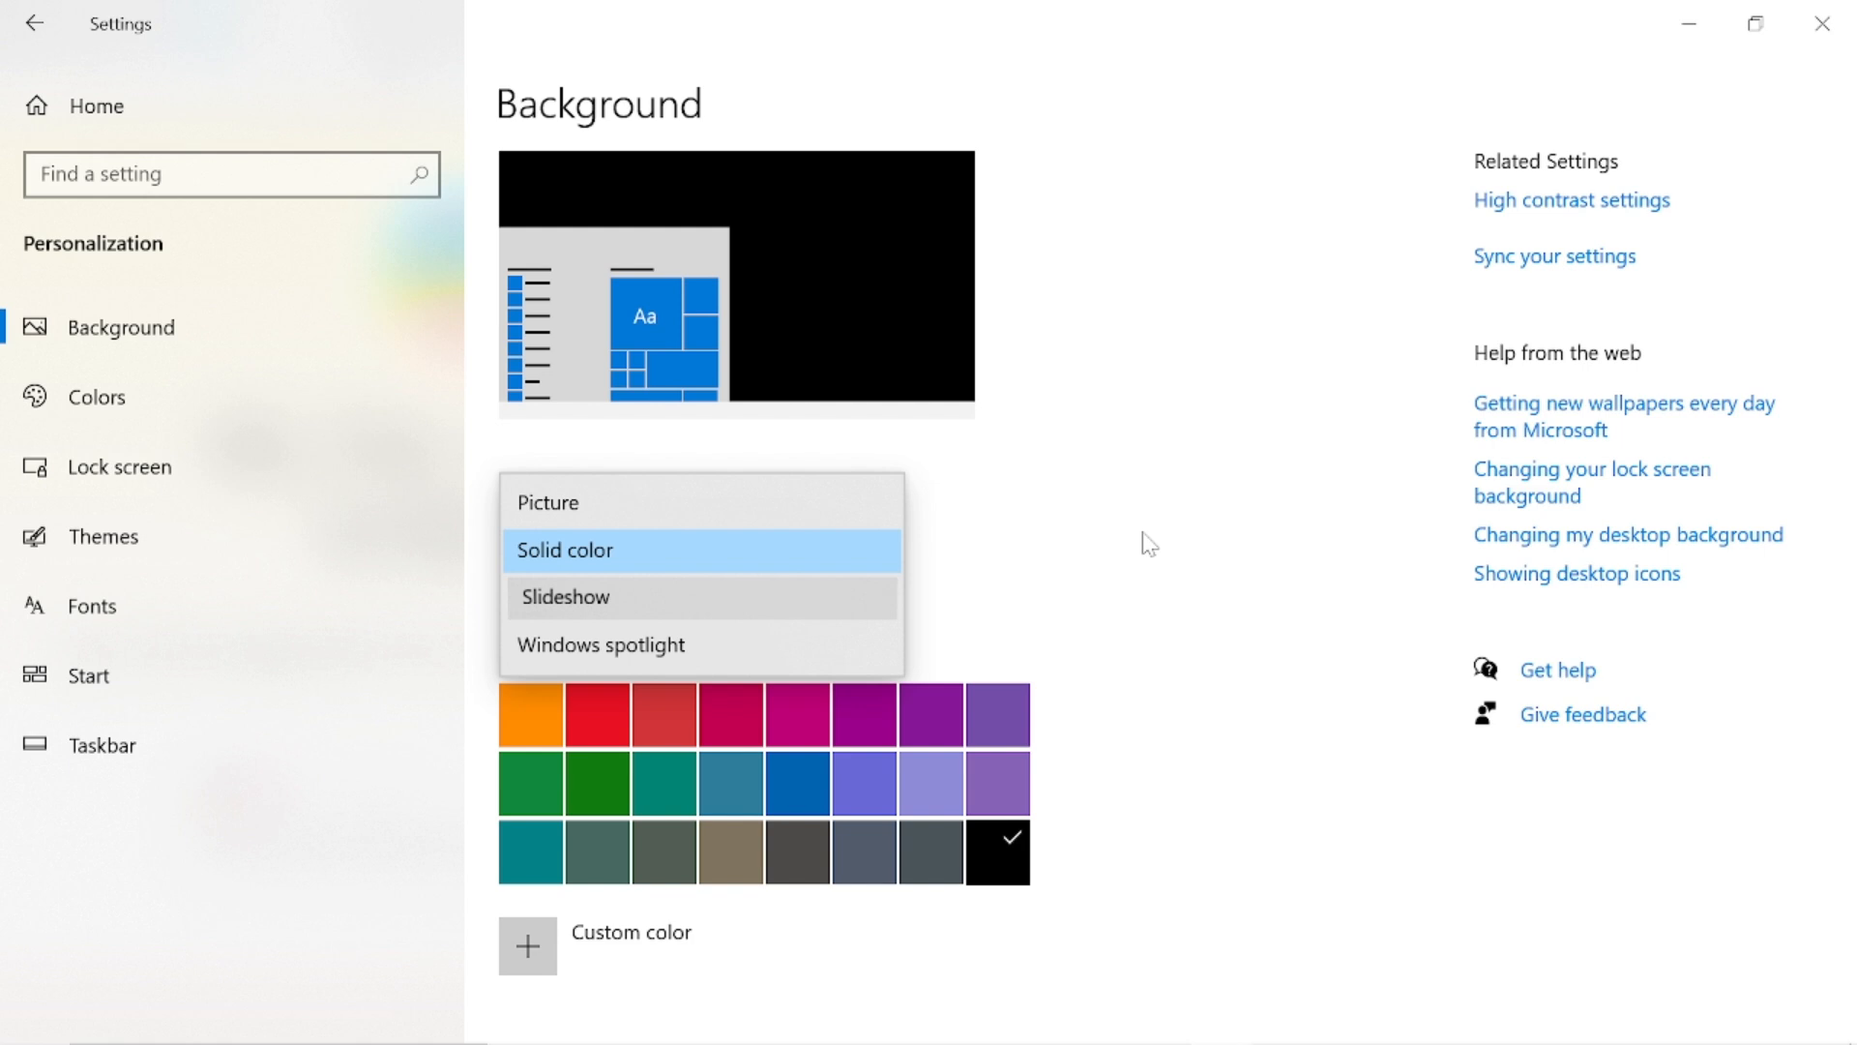
key(Return)
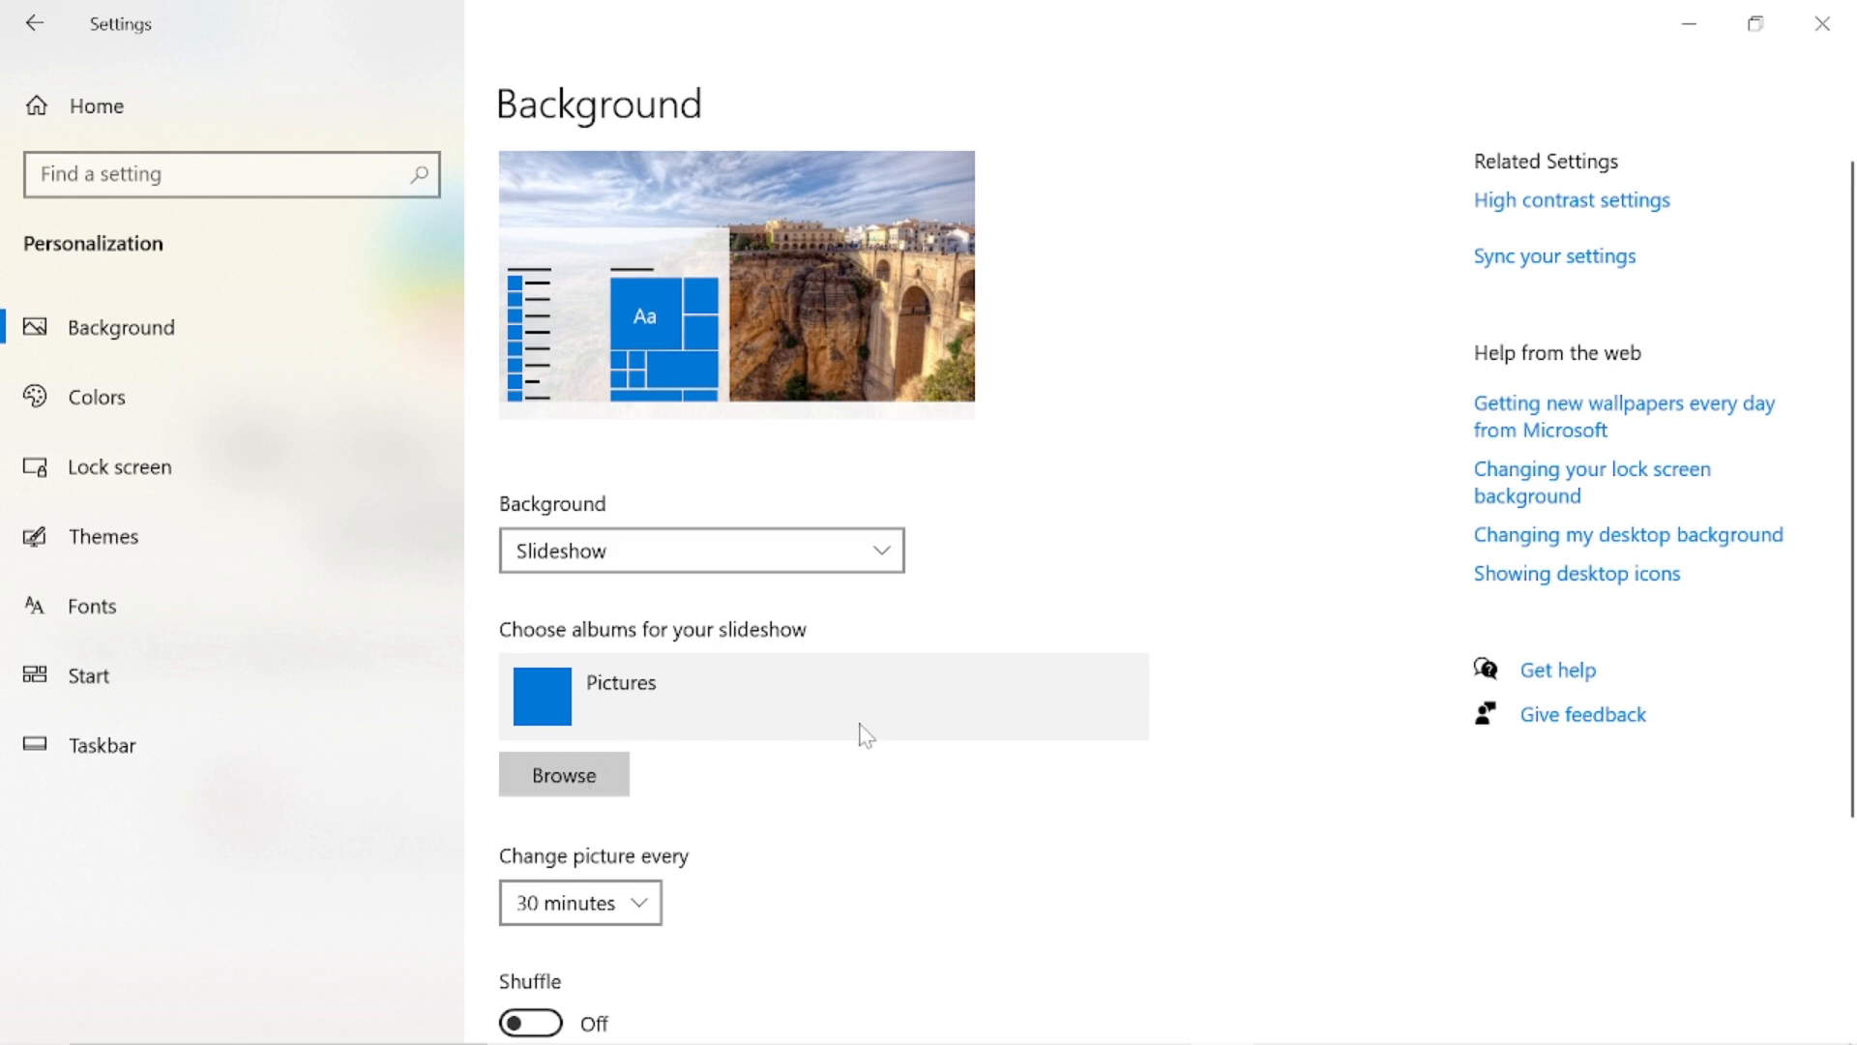
- Browse for a slideshow album, select the Cherry Gourmet Juice Labels folder in Pictures, and close the folder selection without choosing it
click(569, 786)
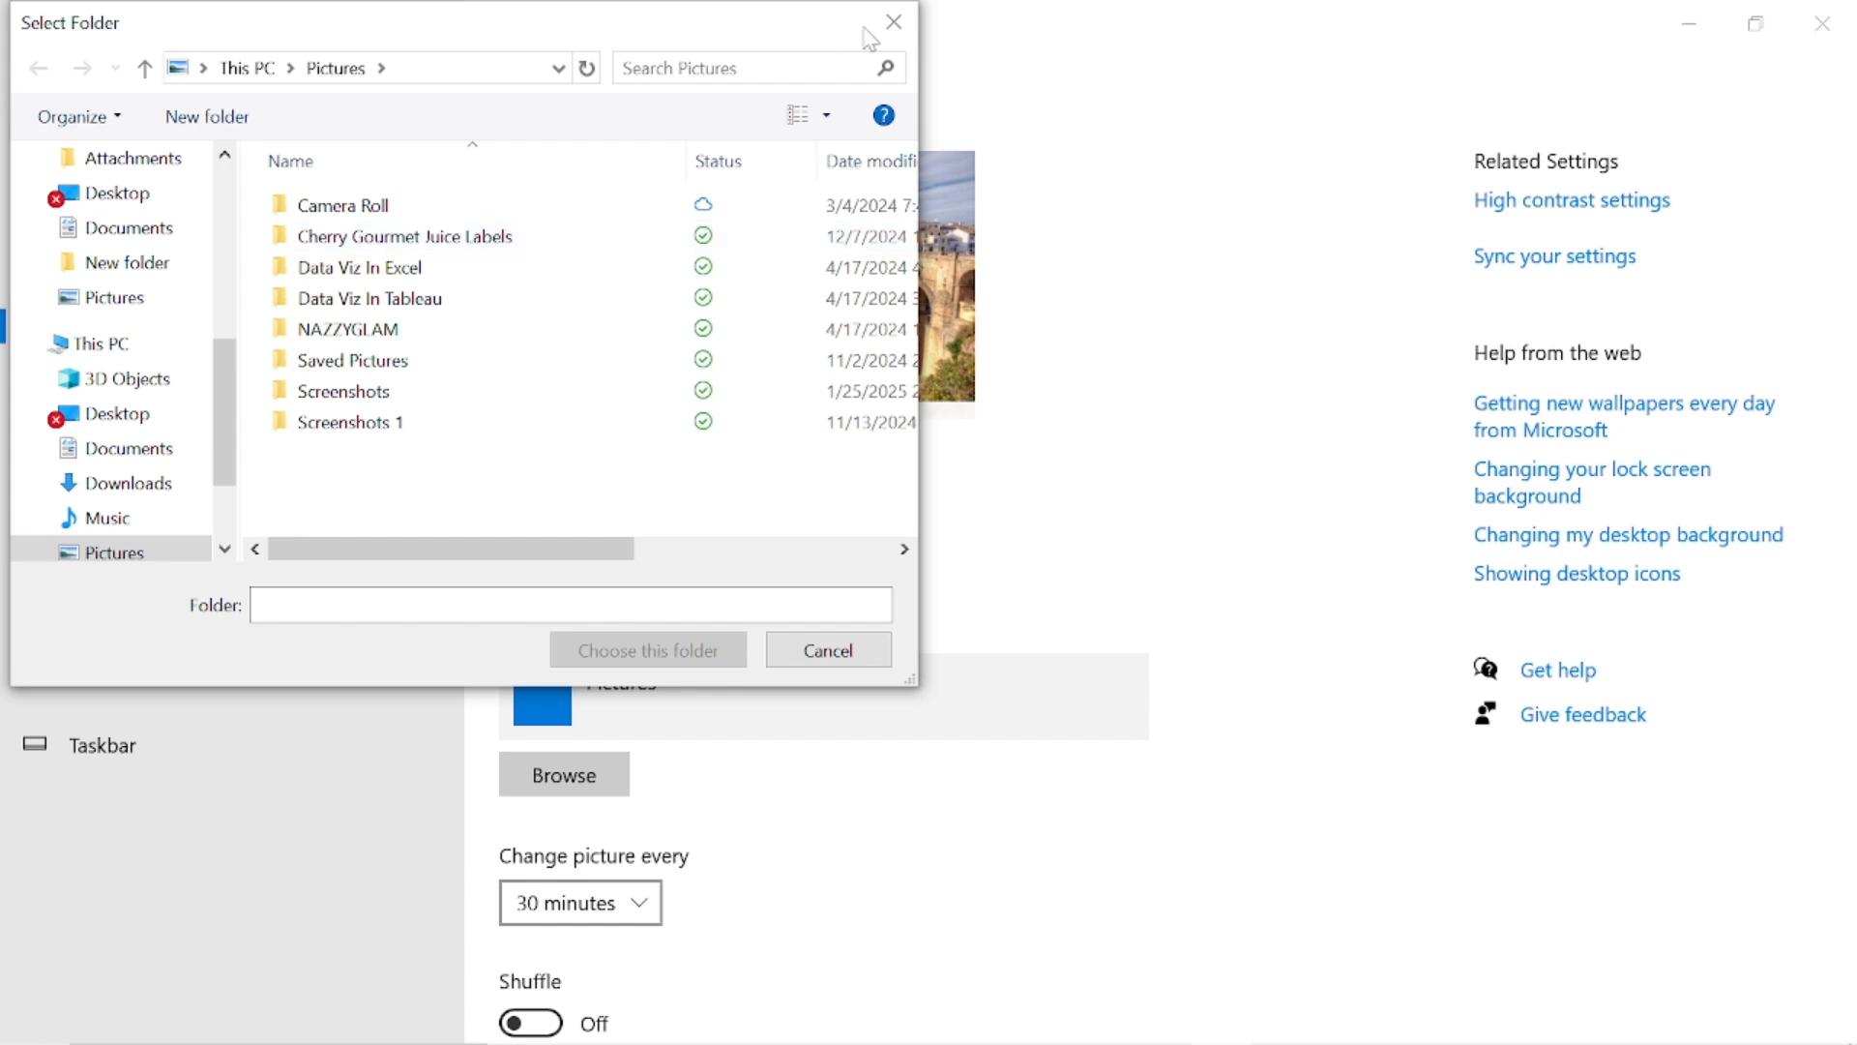
click(115, 299)
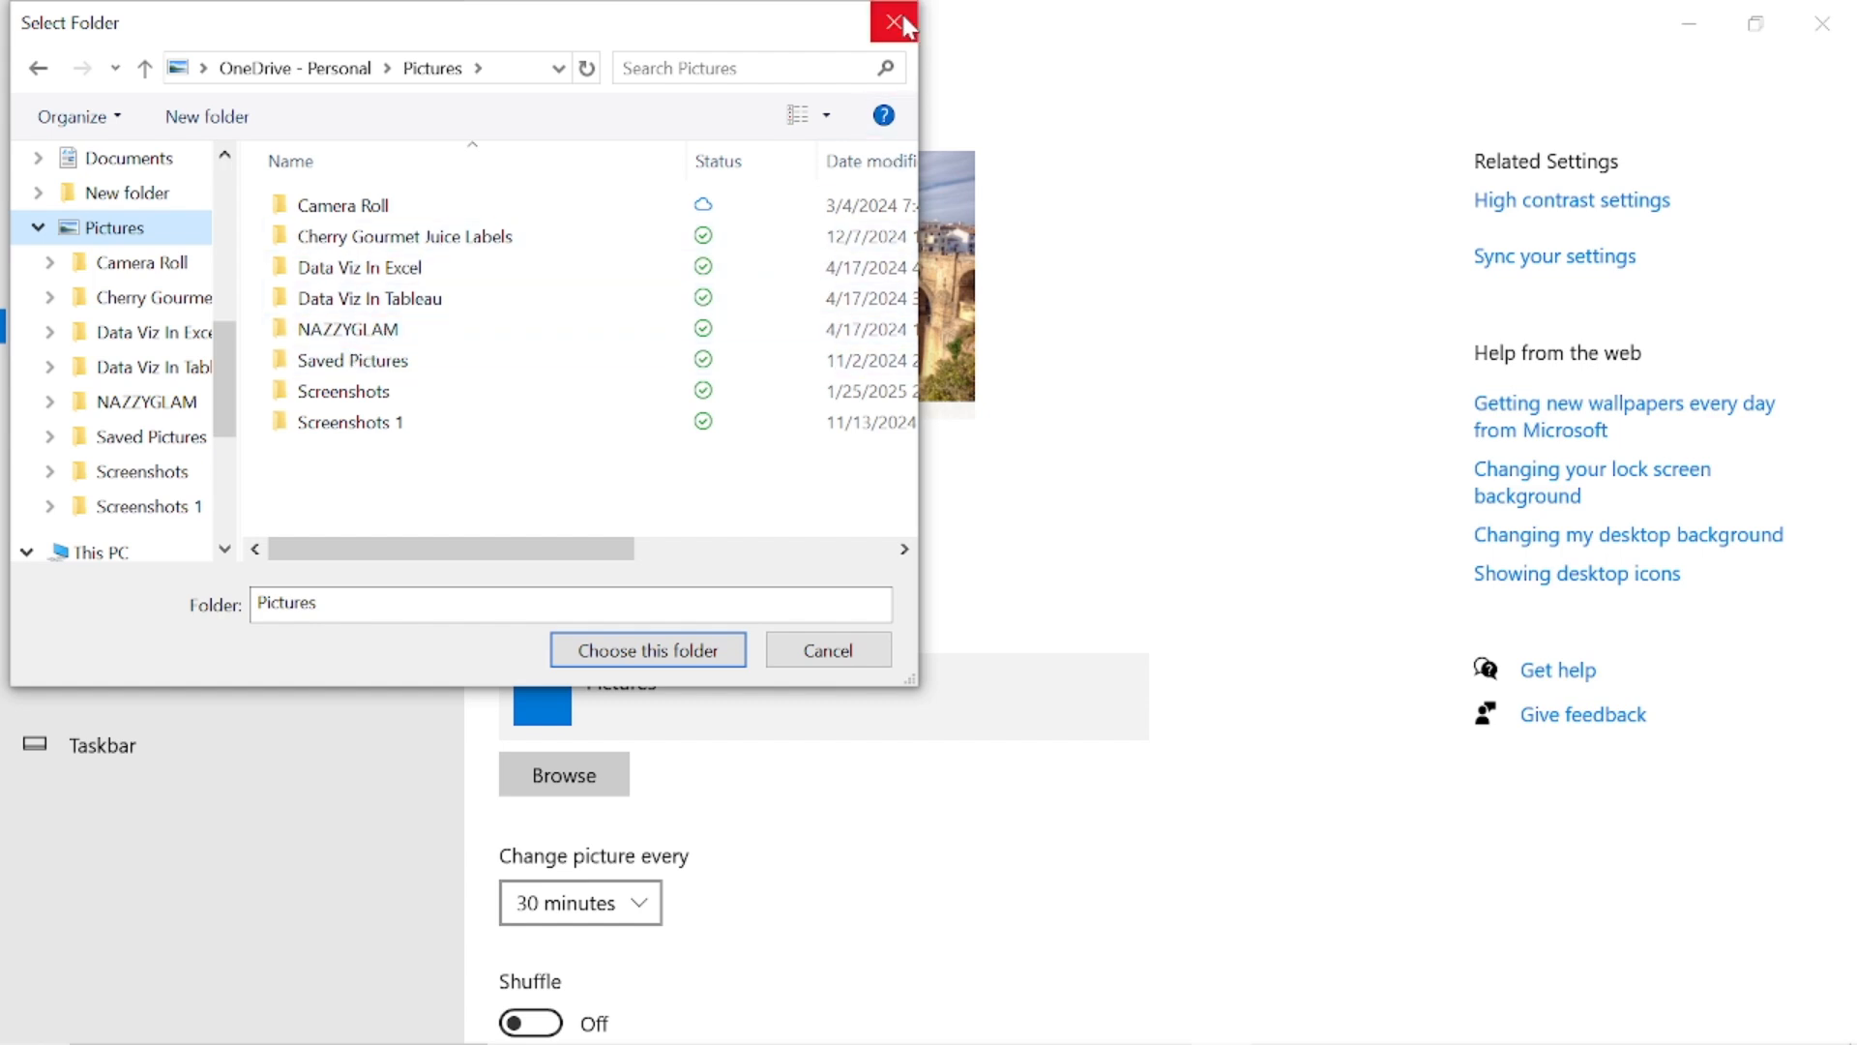
click(483, 236)
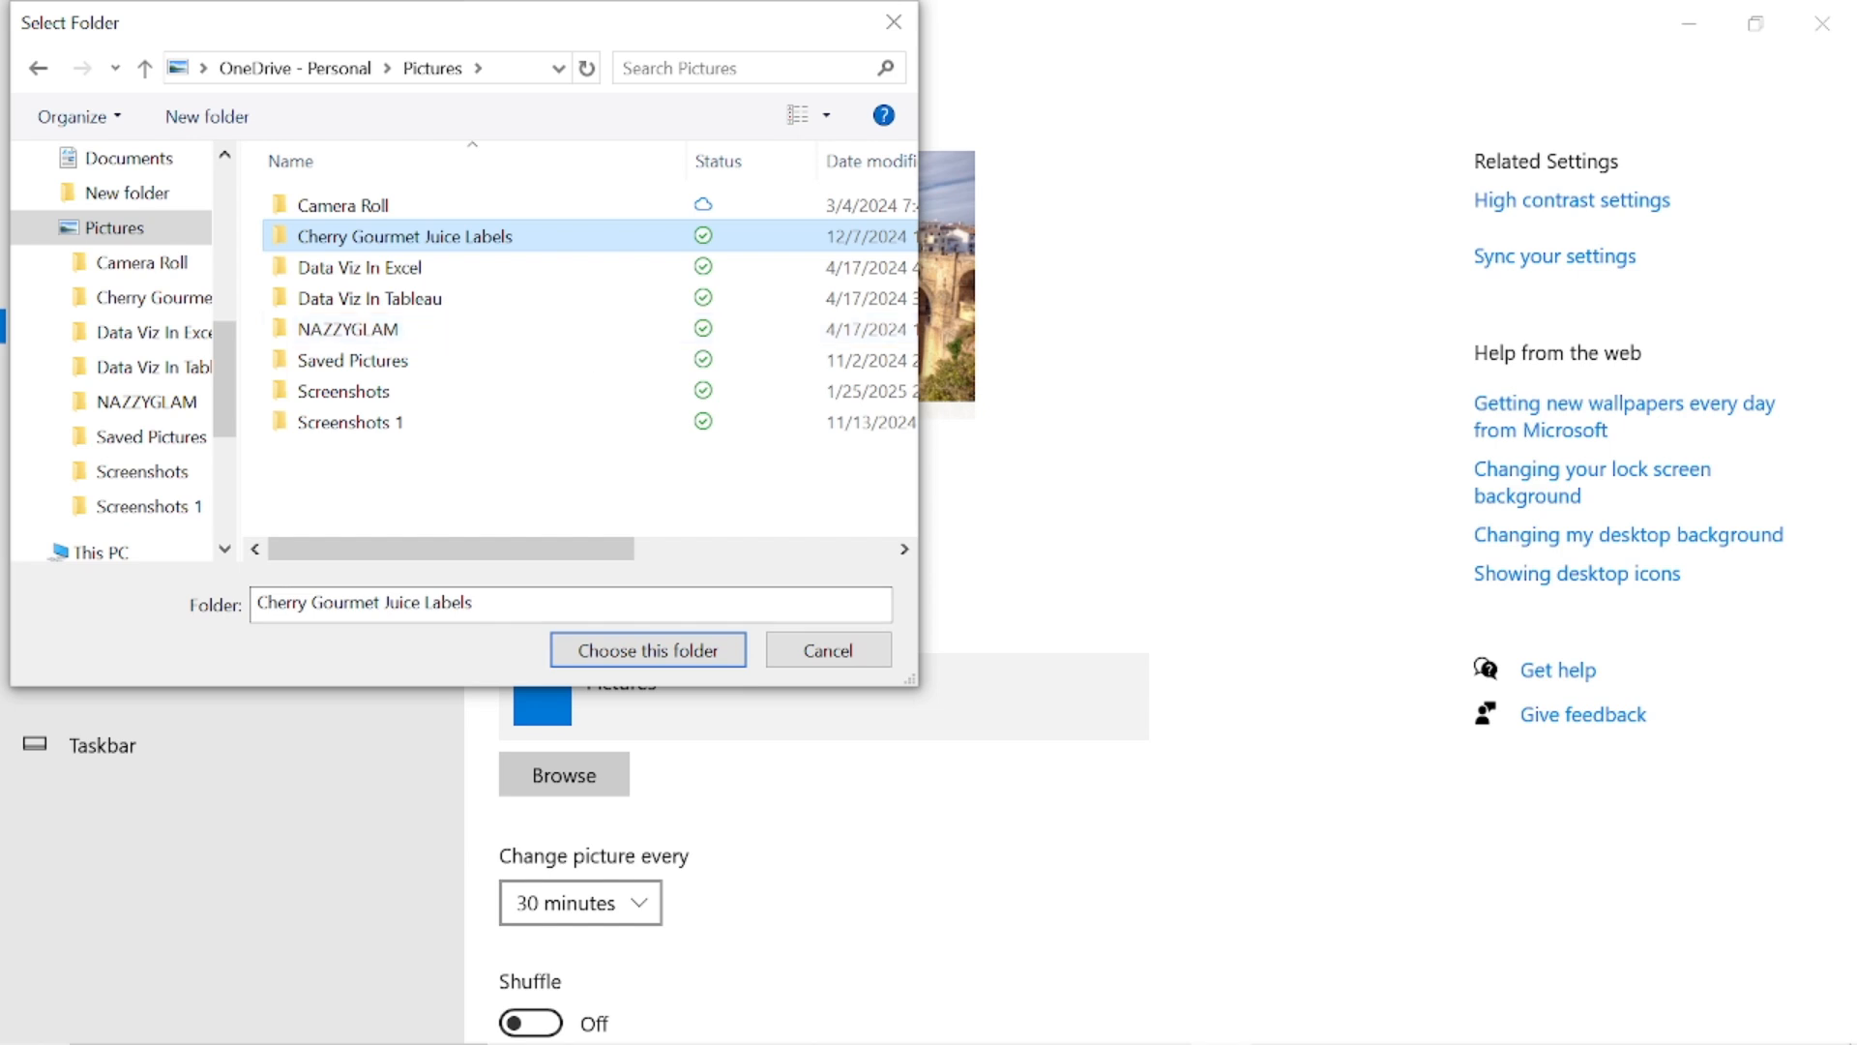
click(837, 663)
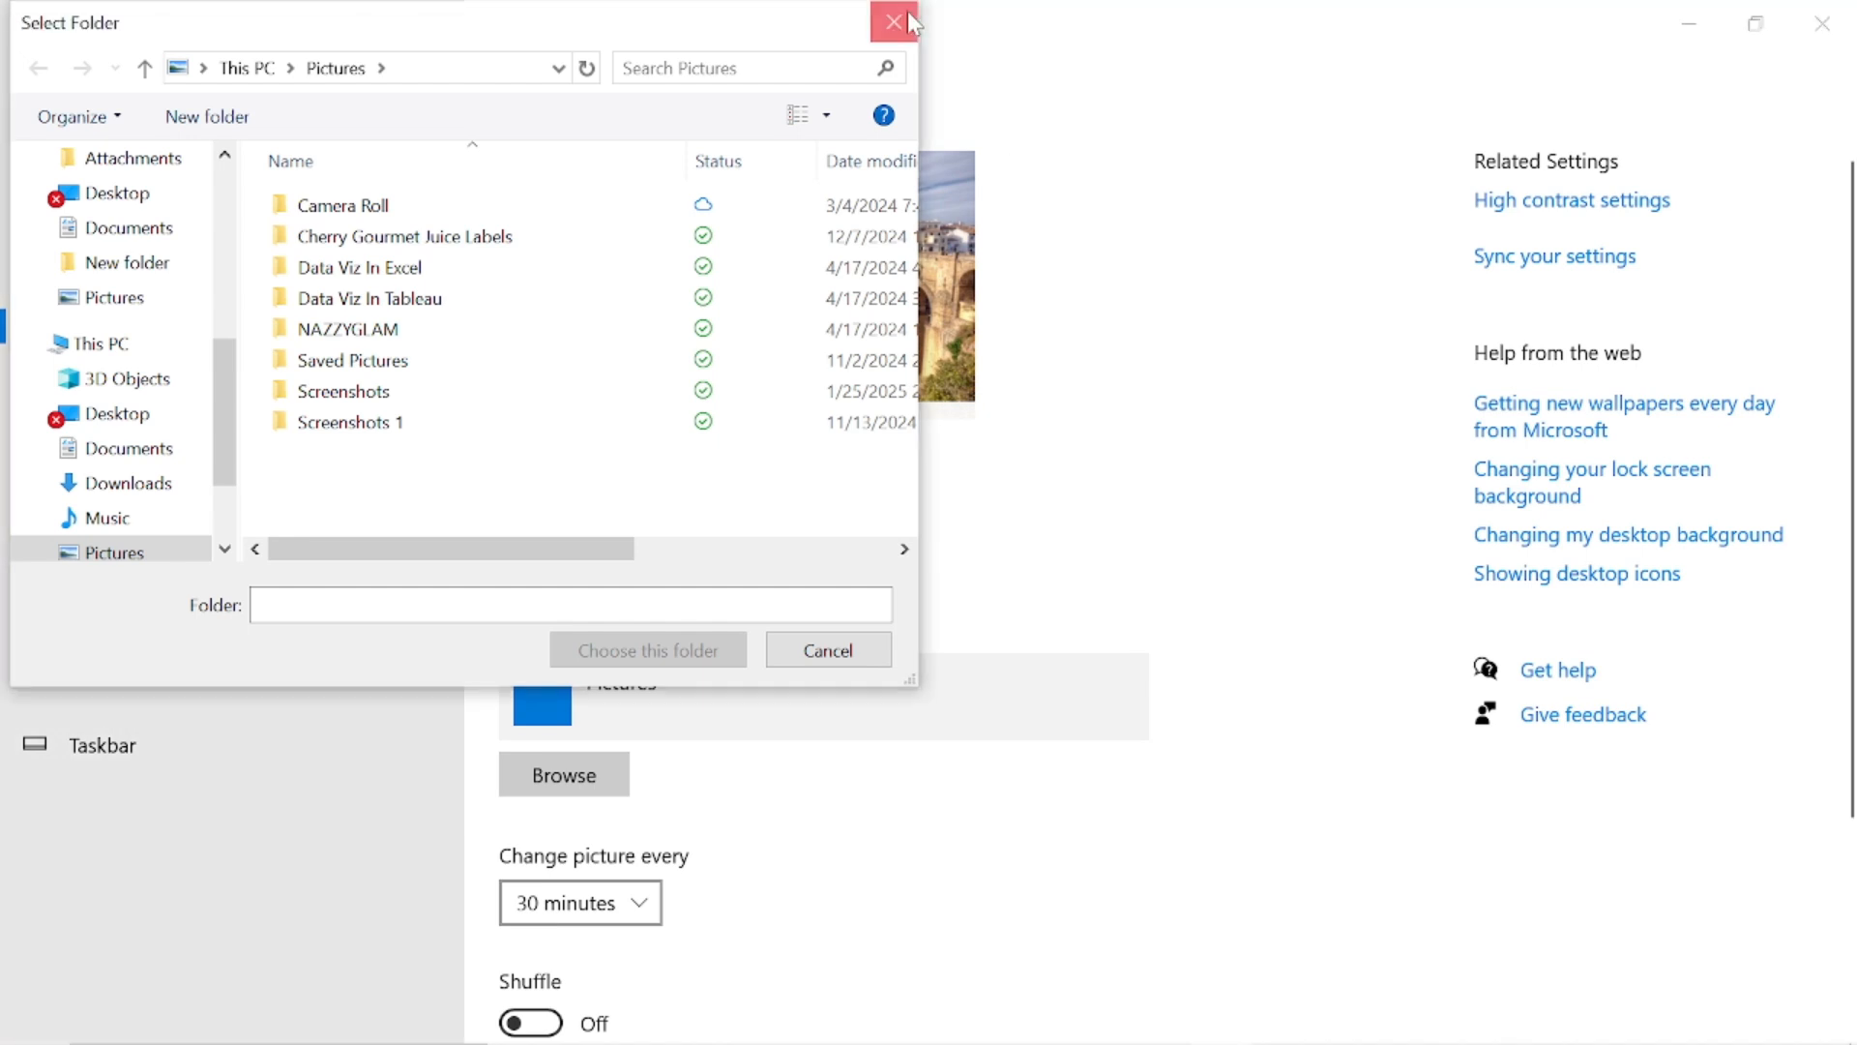
click(908, 10)
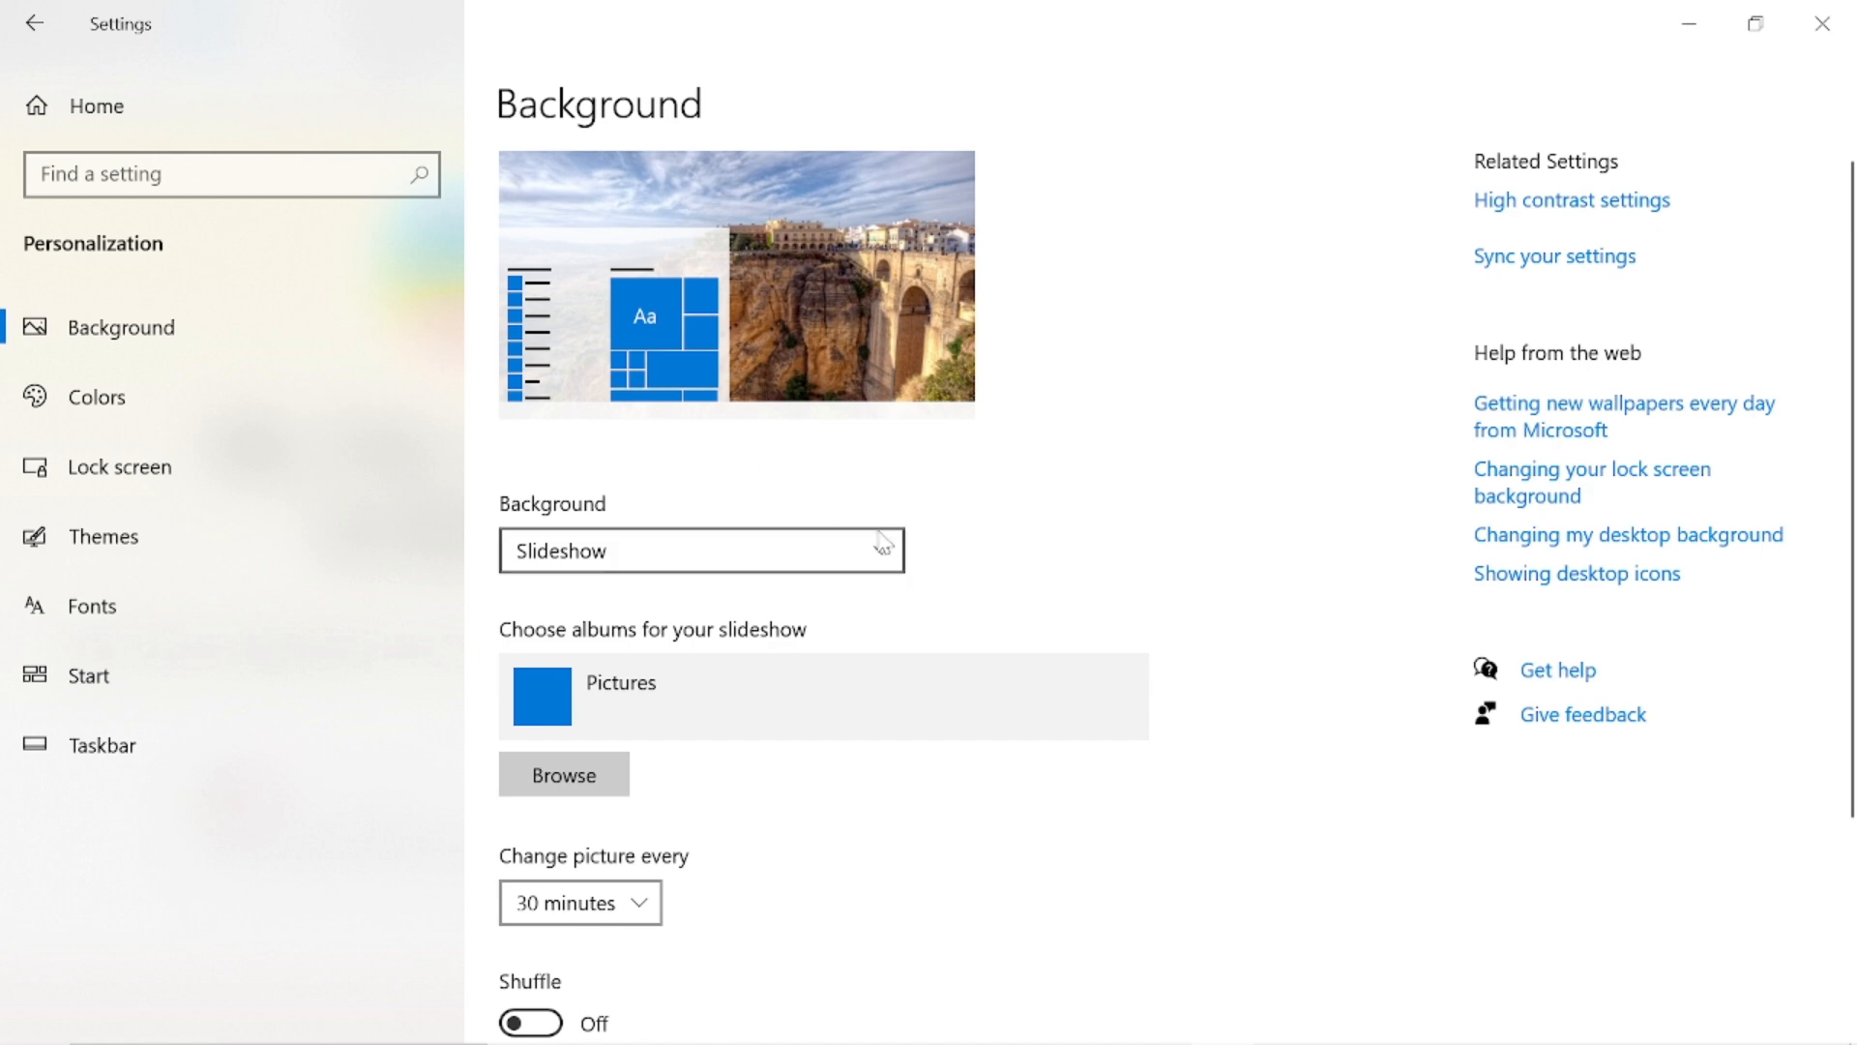
- Set the desktop background type back to Picture
click(882, 543)
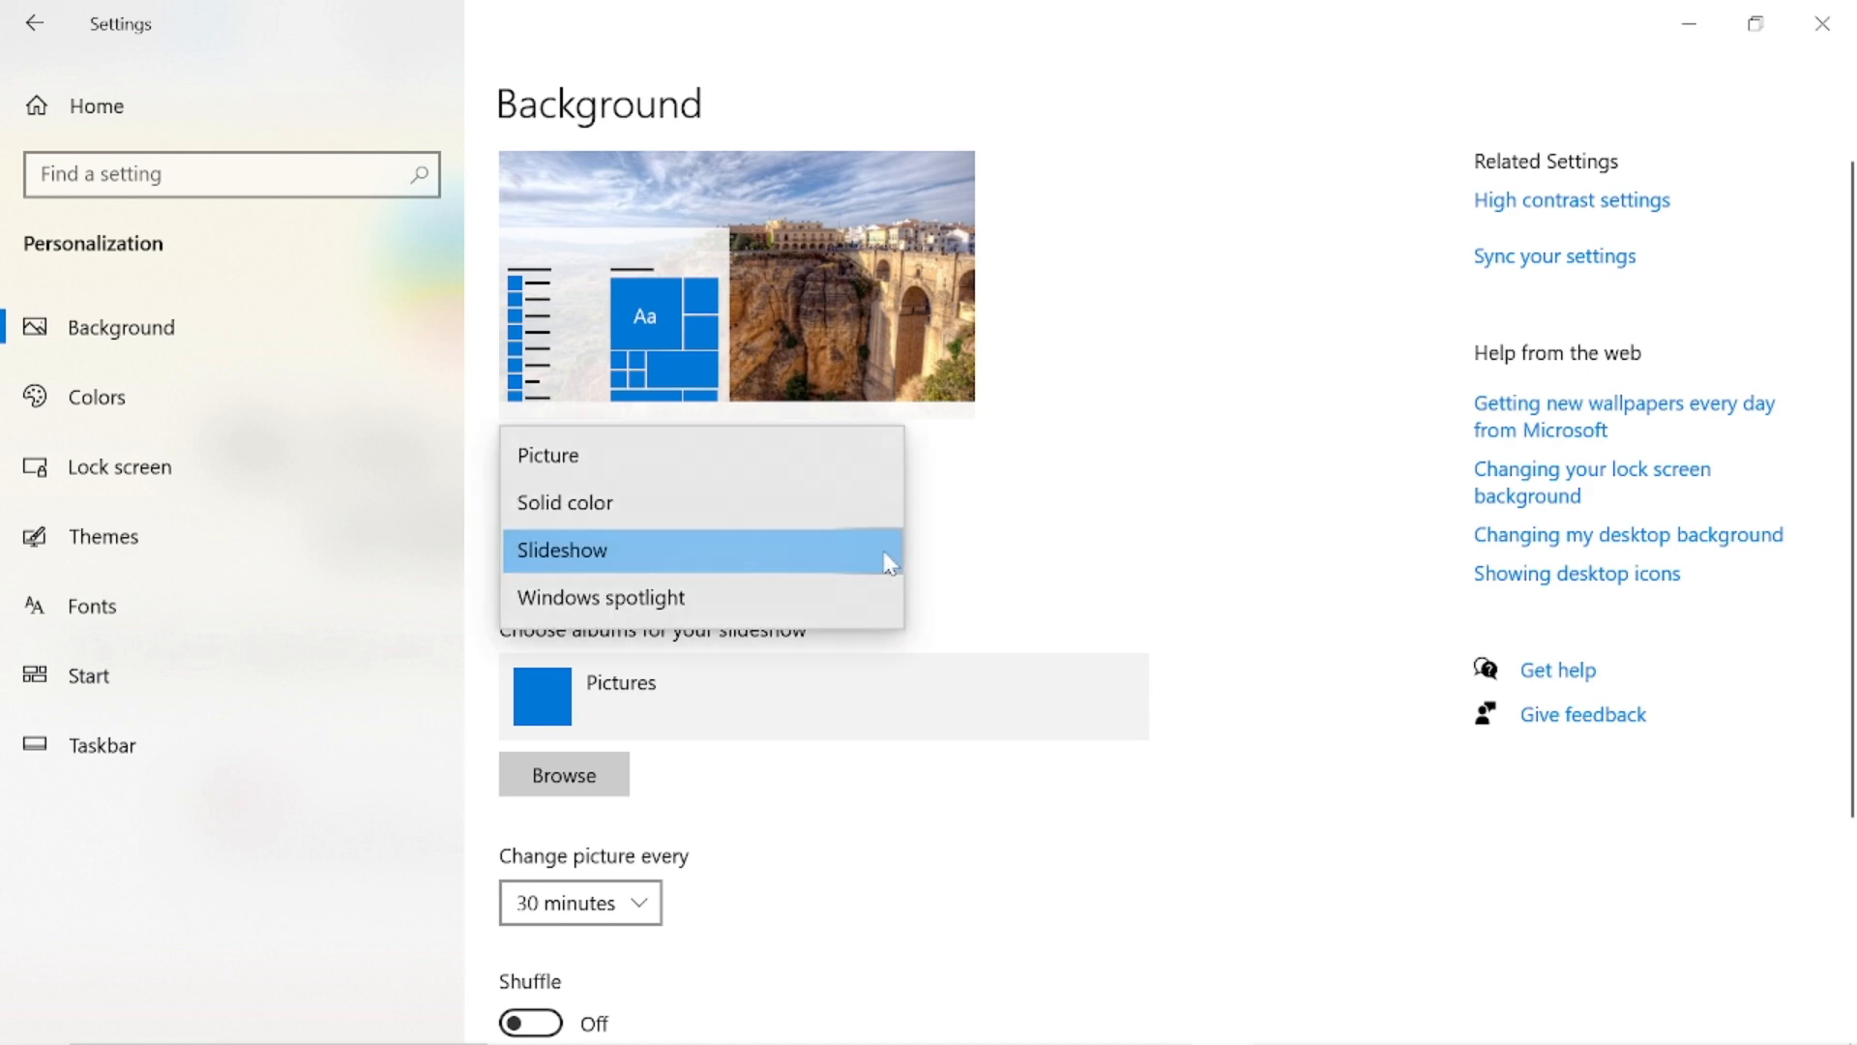
click(723, 471)
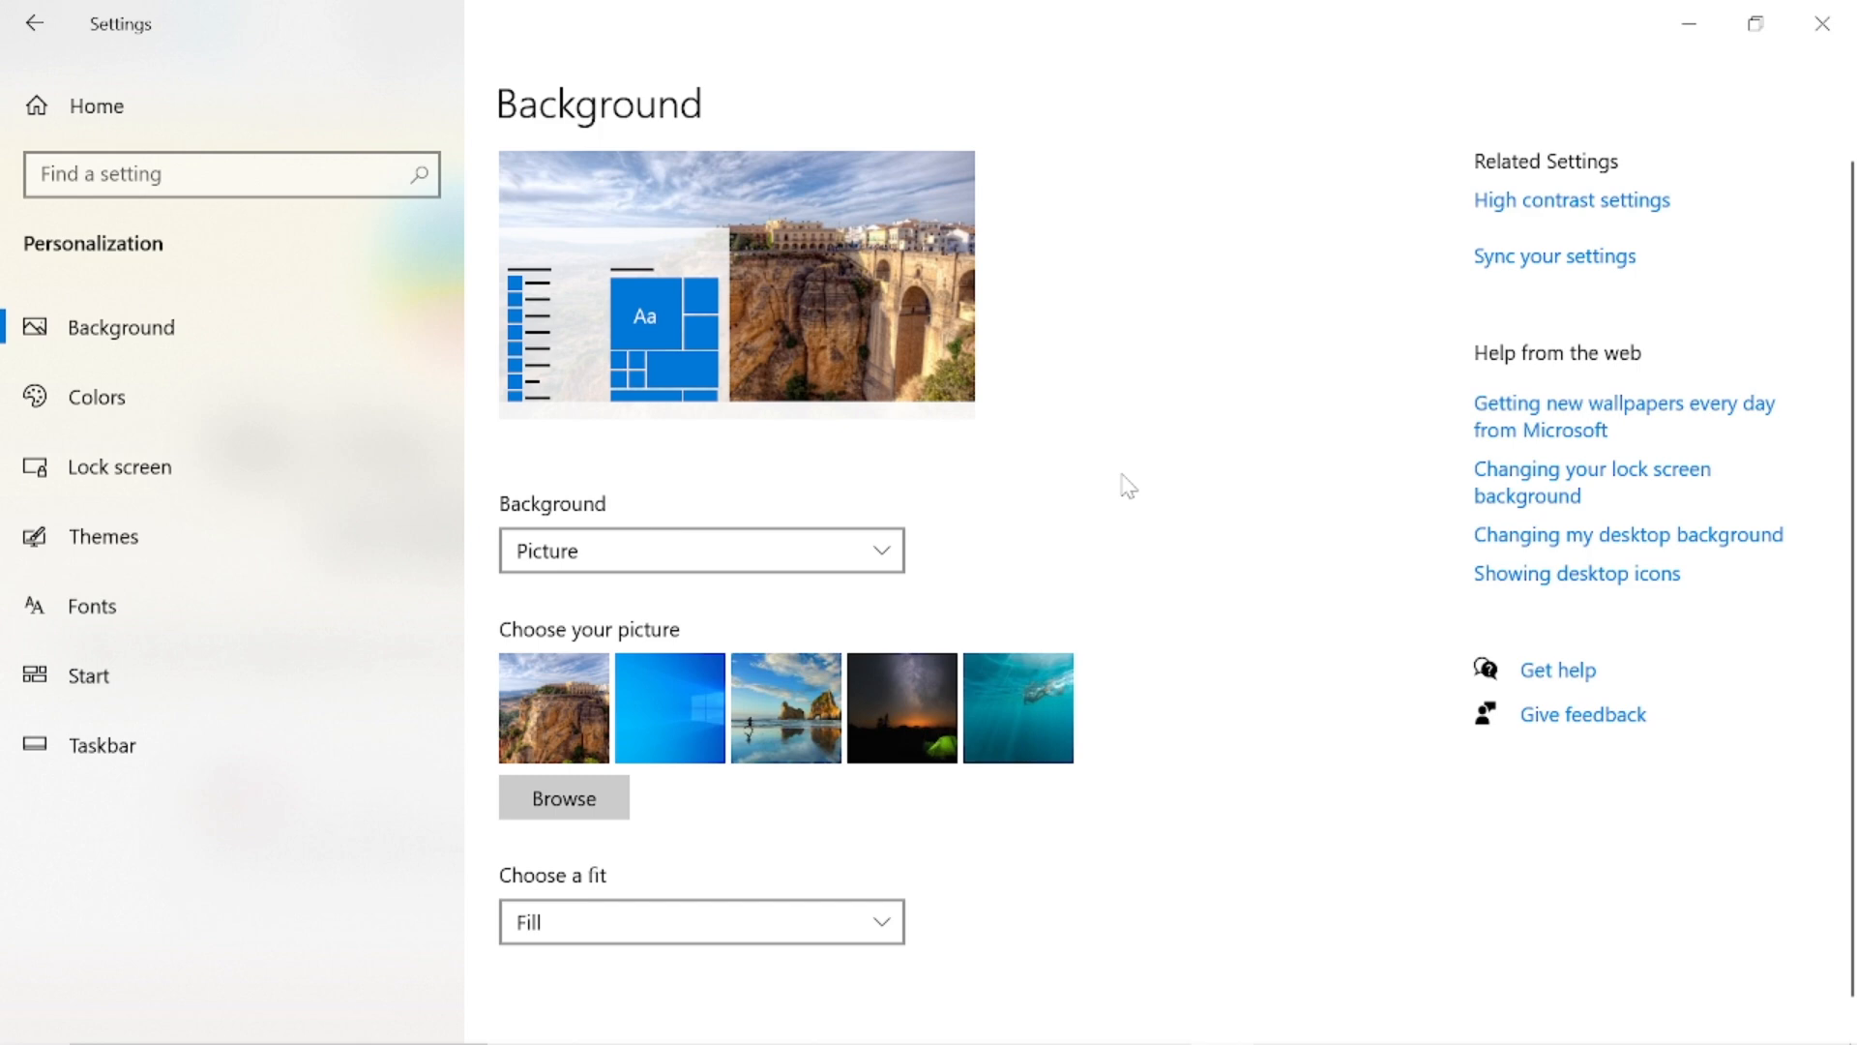
scroll(1030, 474, down, 1)
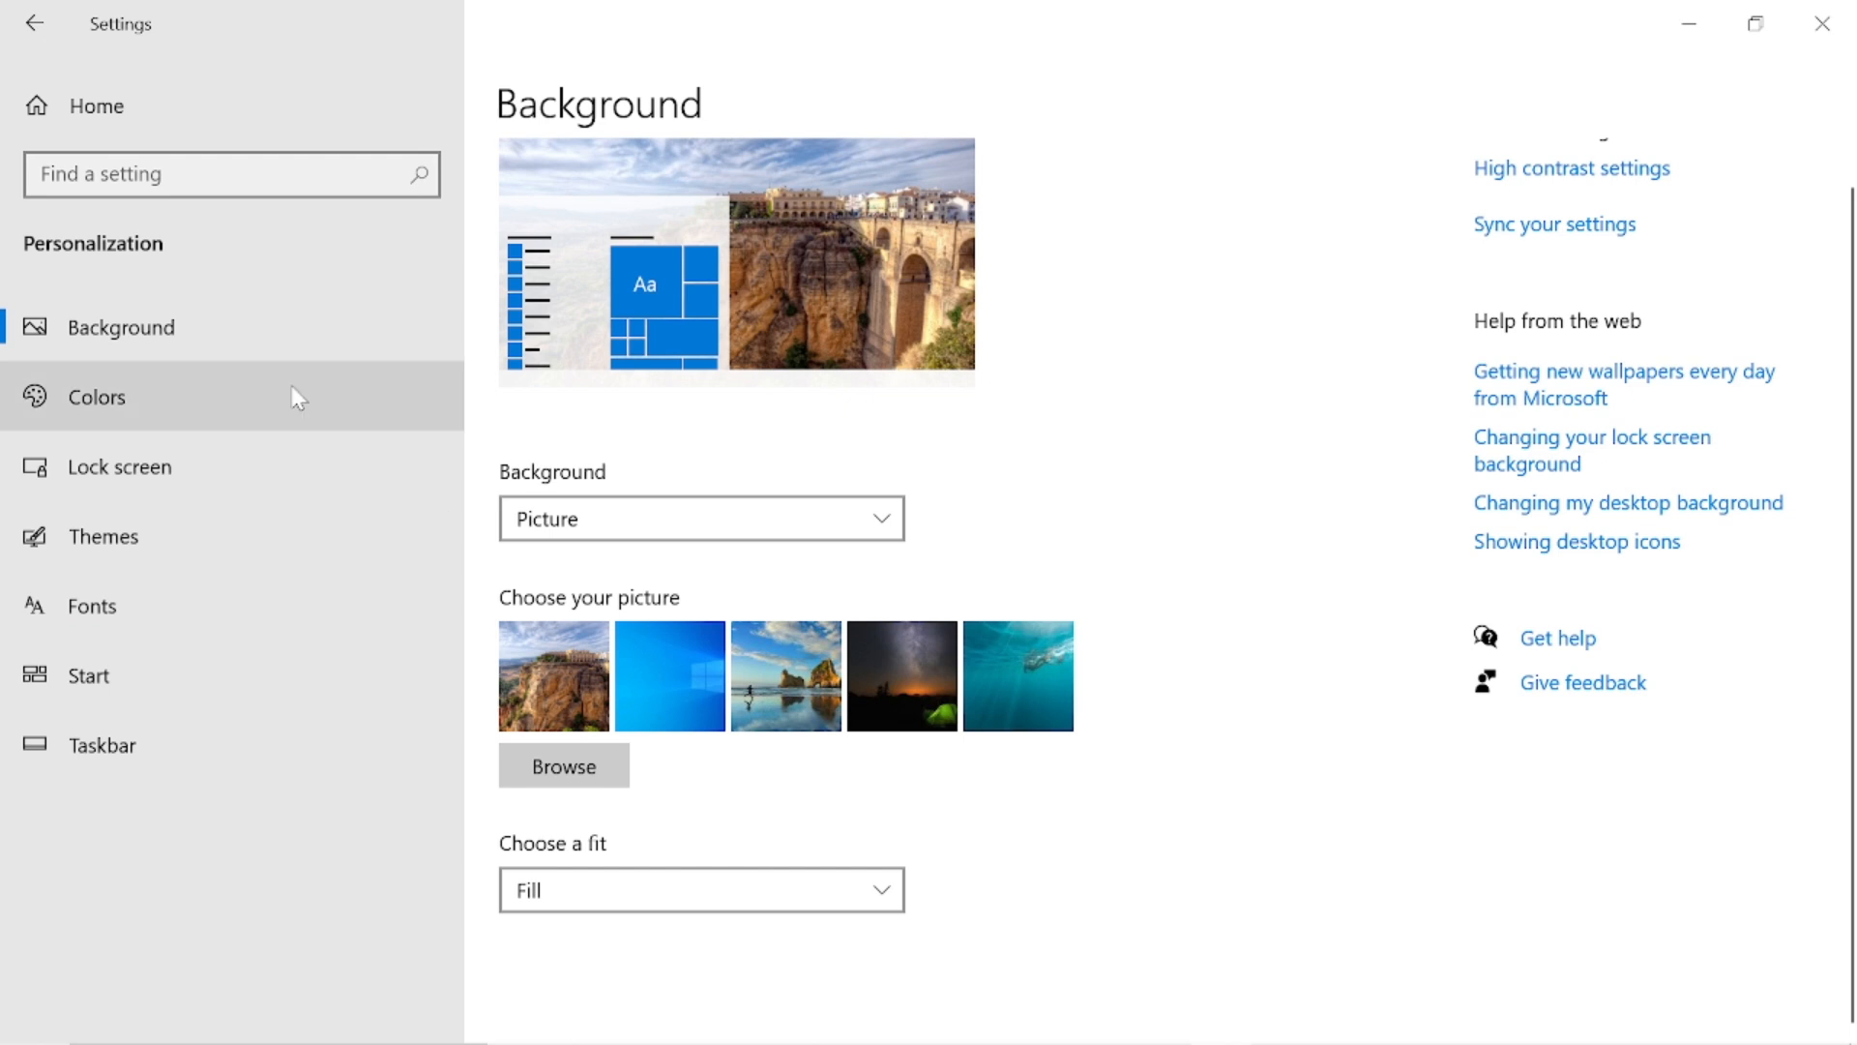
- Open the Colors settings and view the available color modes without changing the selection
click(201, 392)
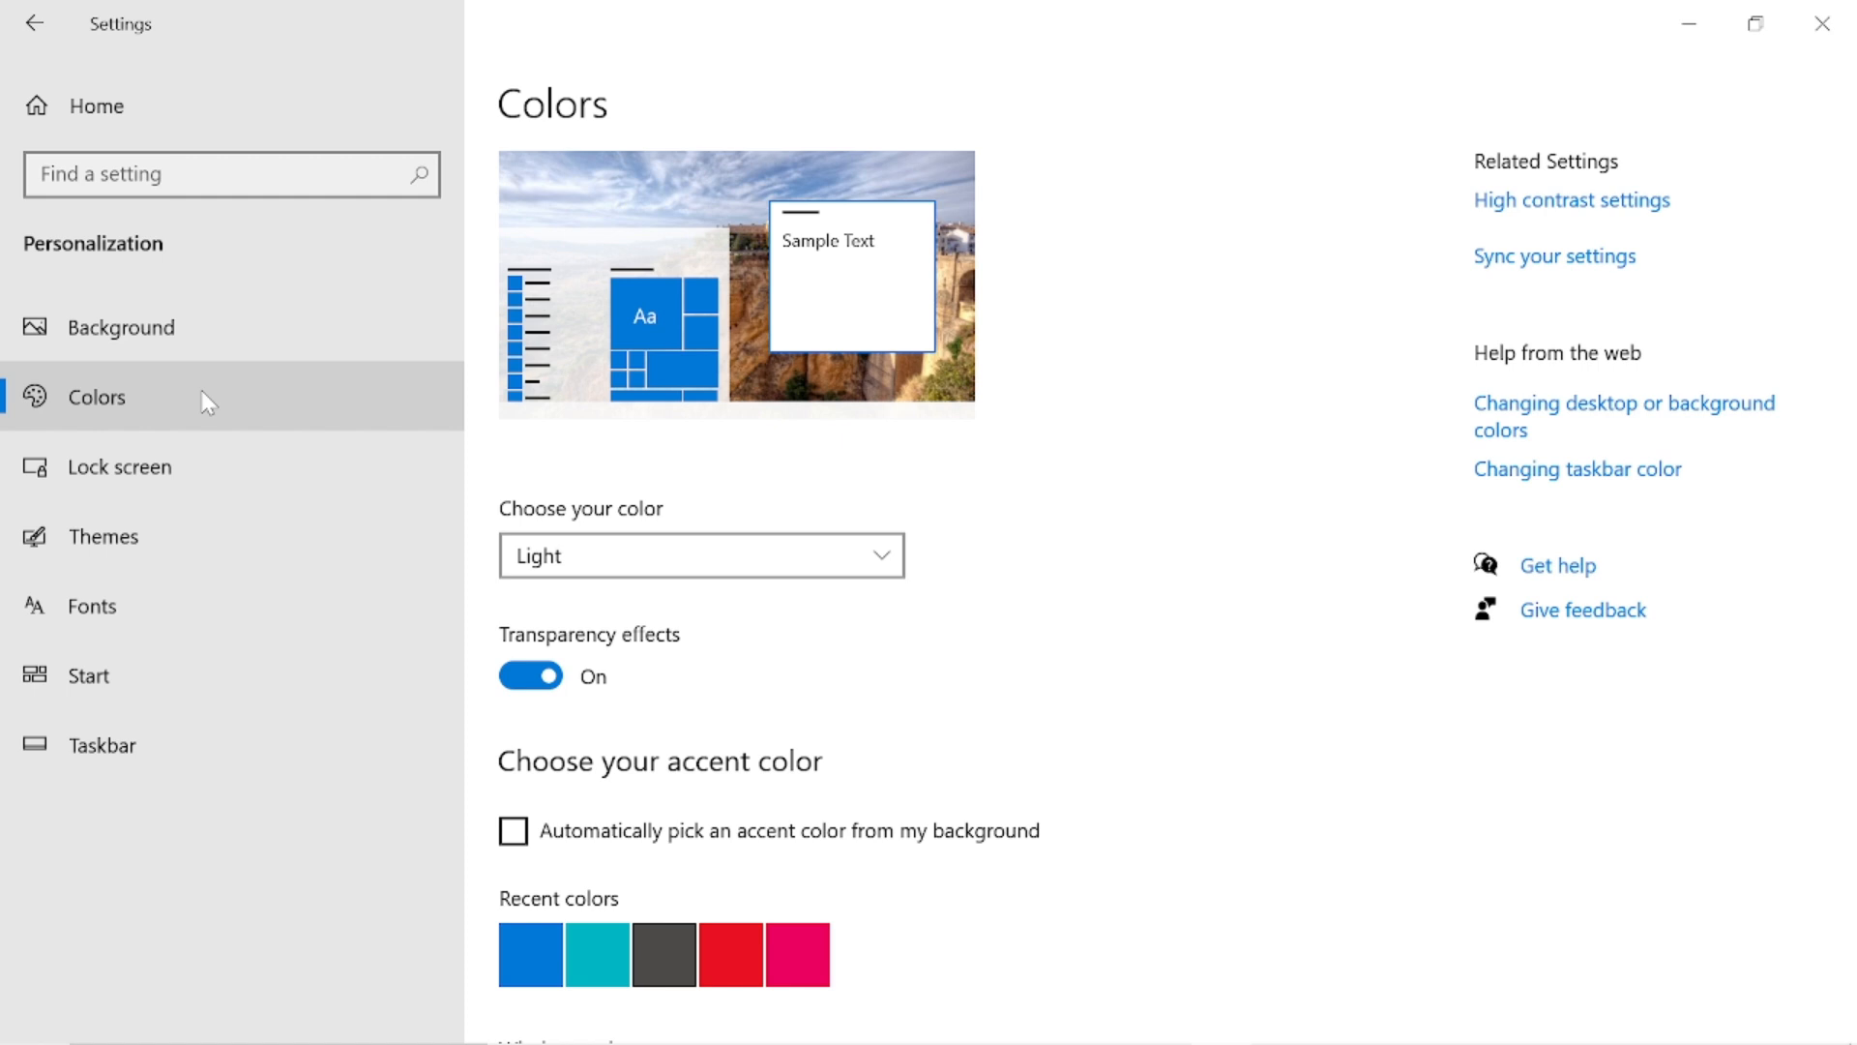
click(881, 567)
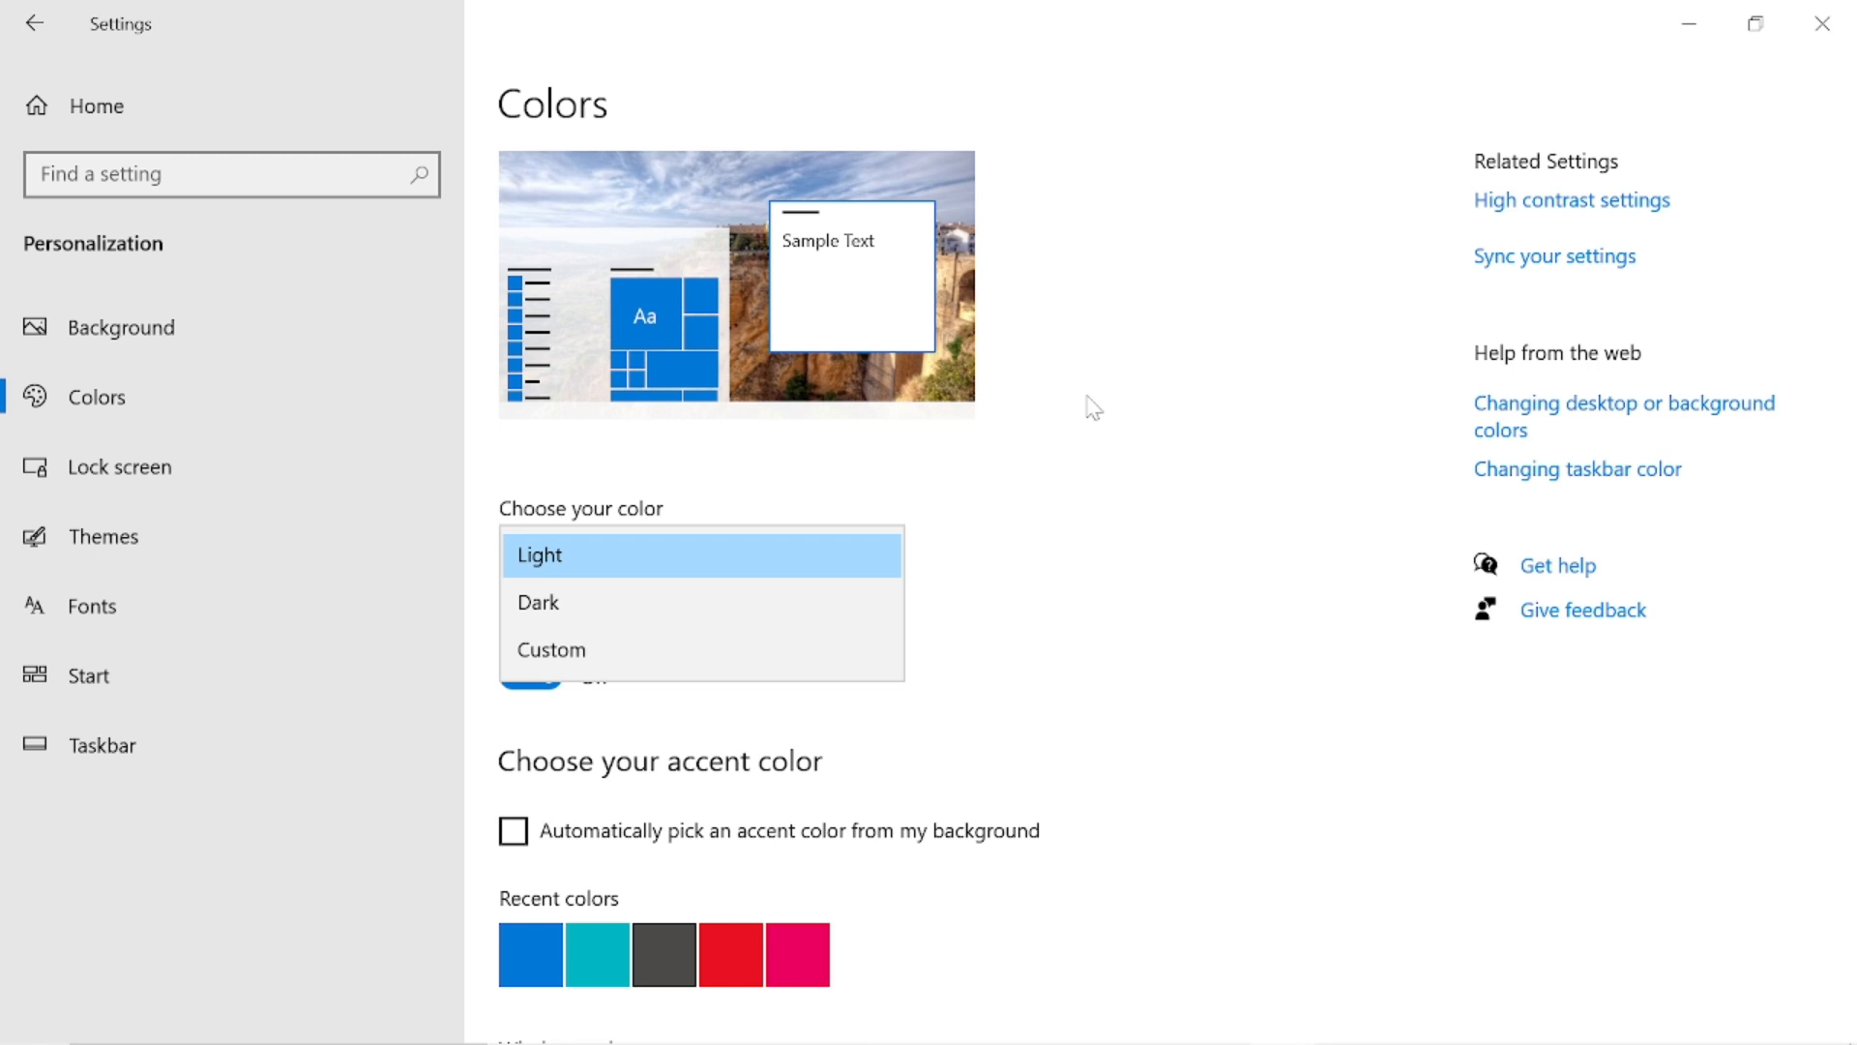
click(1075, 614)
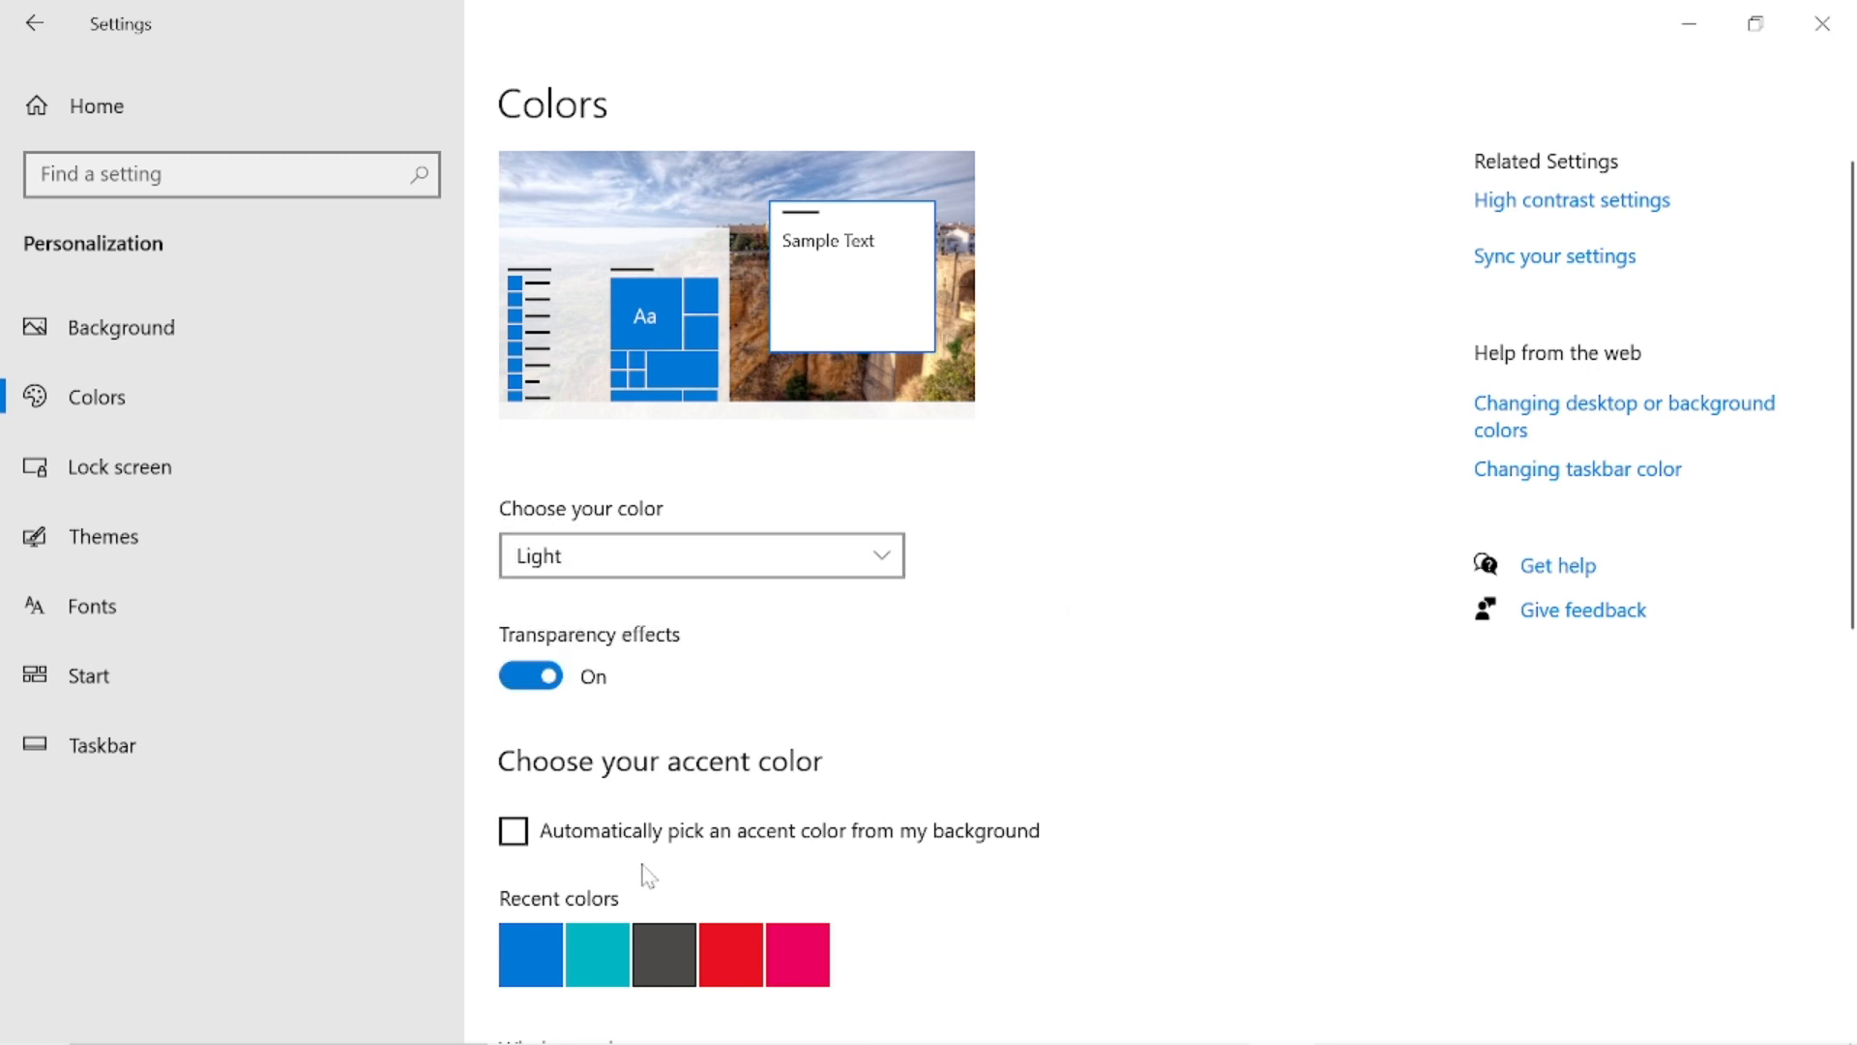
- Turn on automatic accent color picking from the background and turn it off again
click(518, 837)
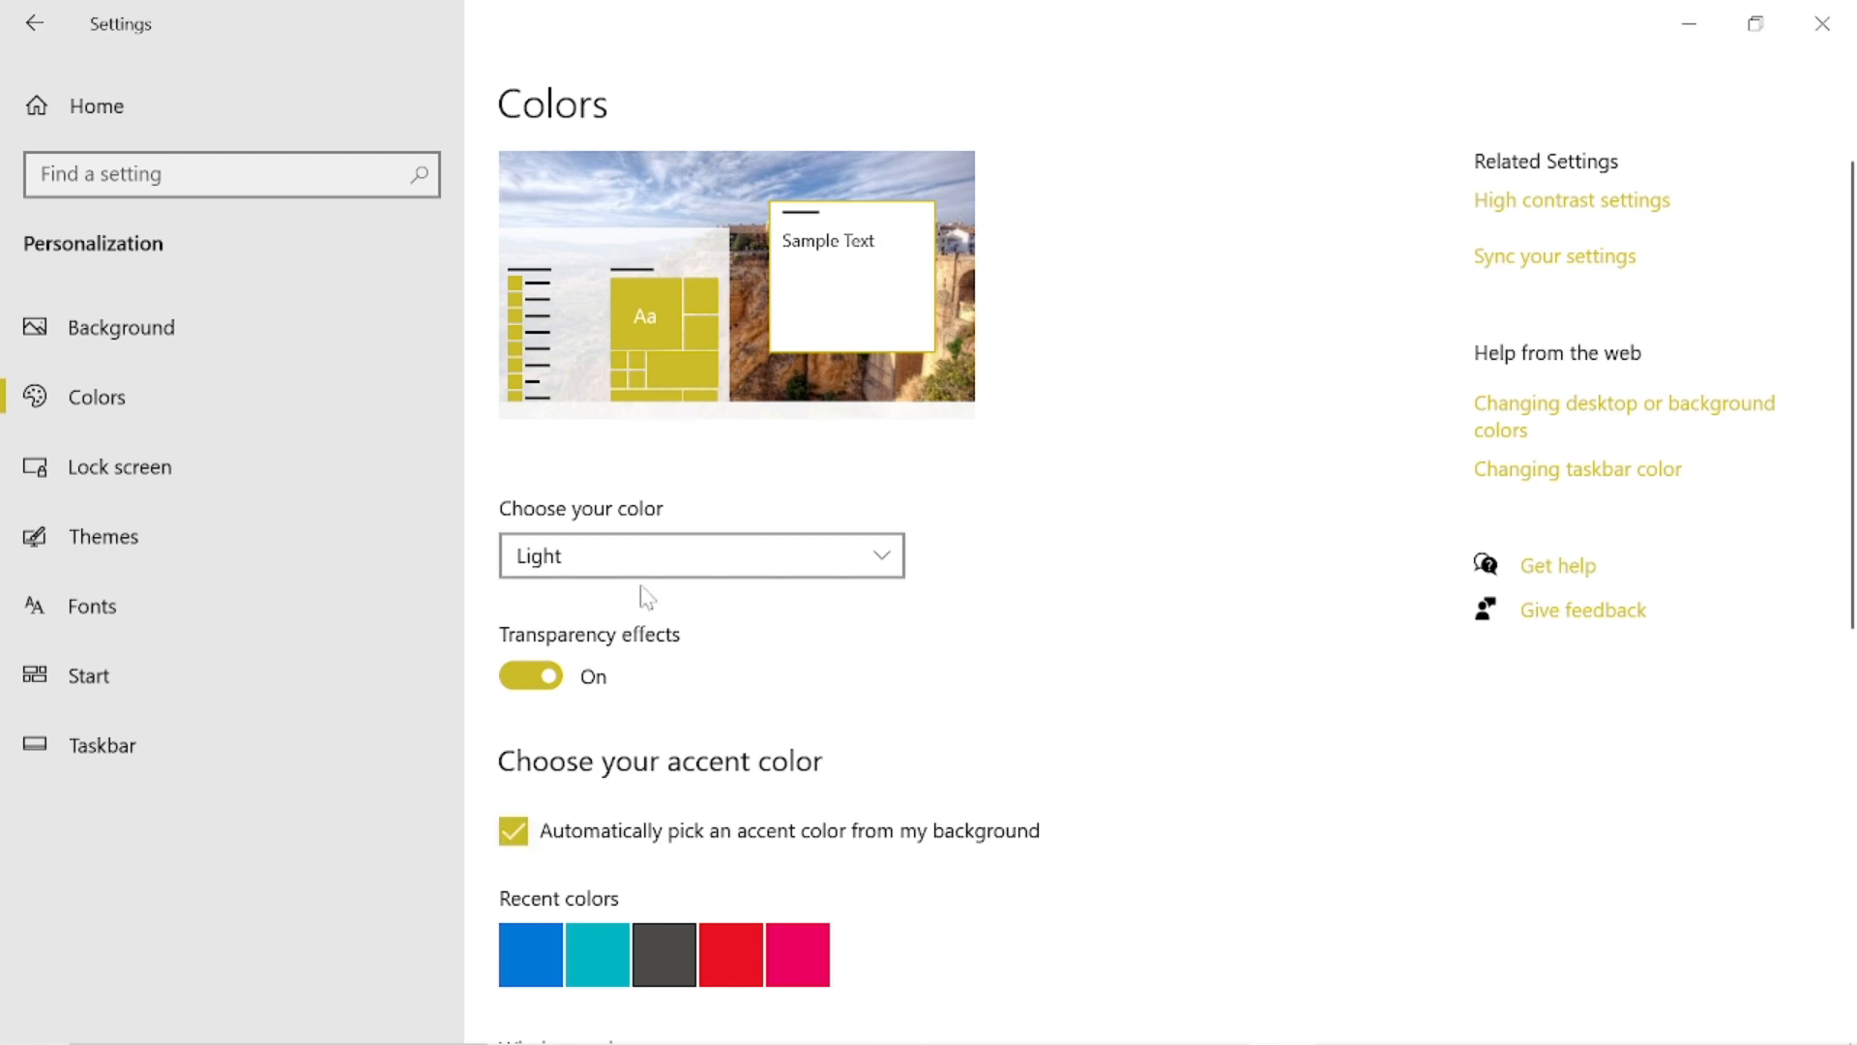
click(513, 836)
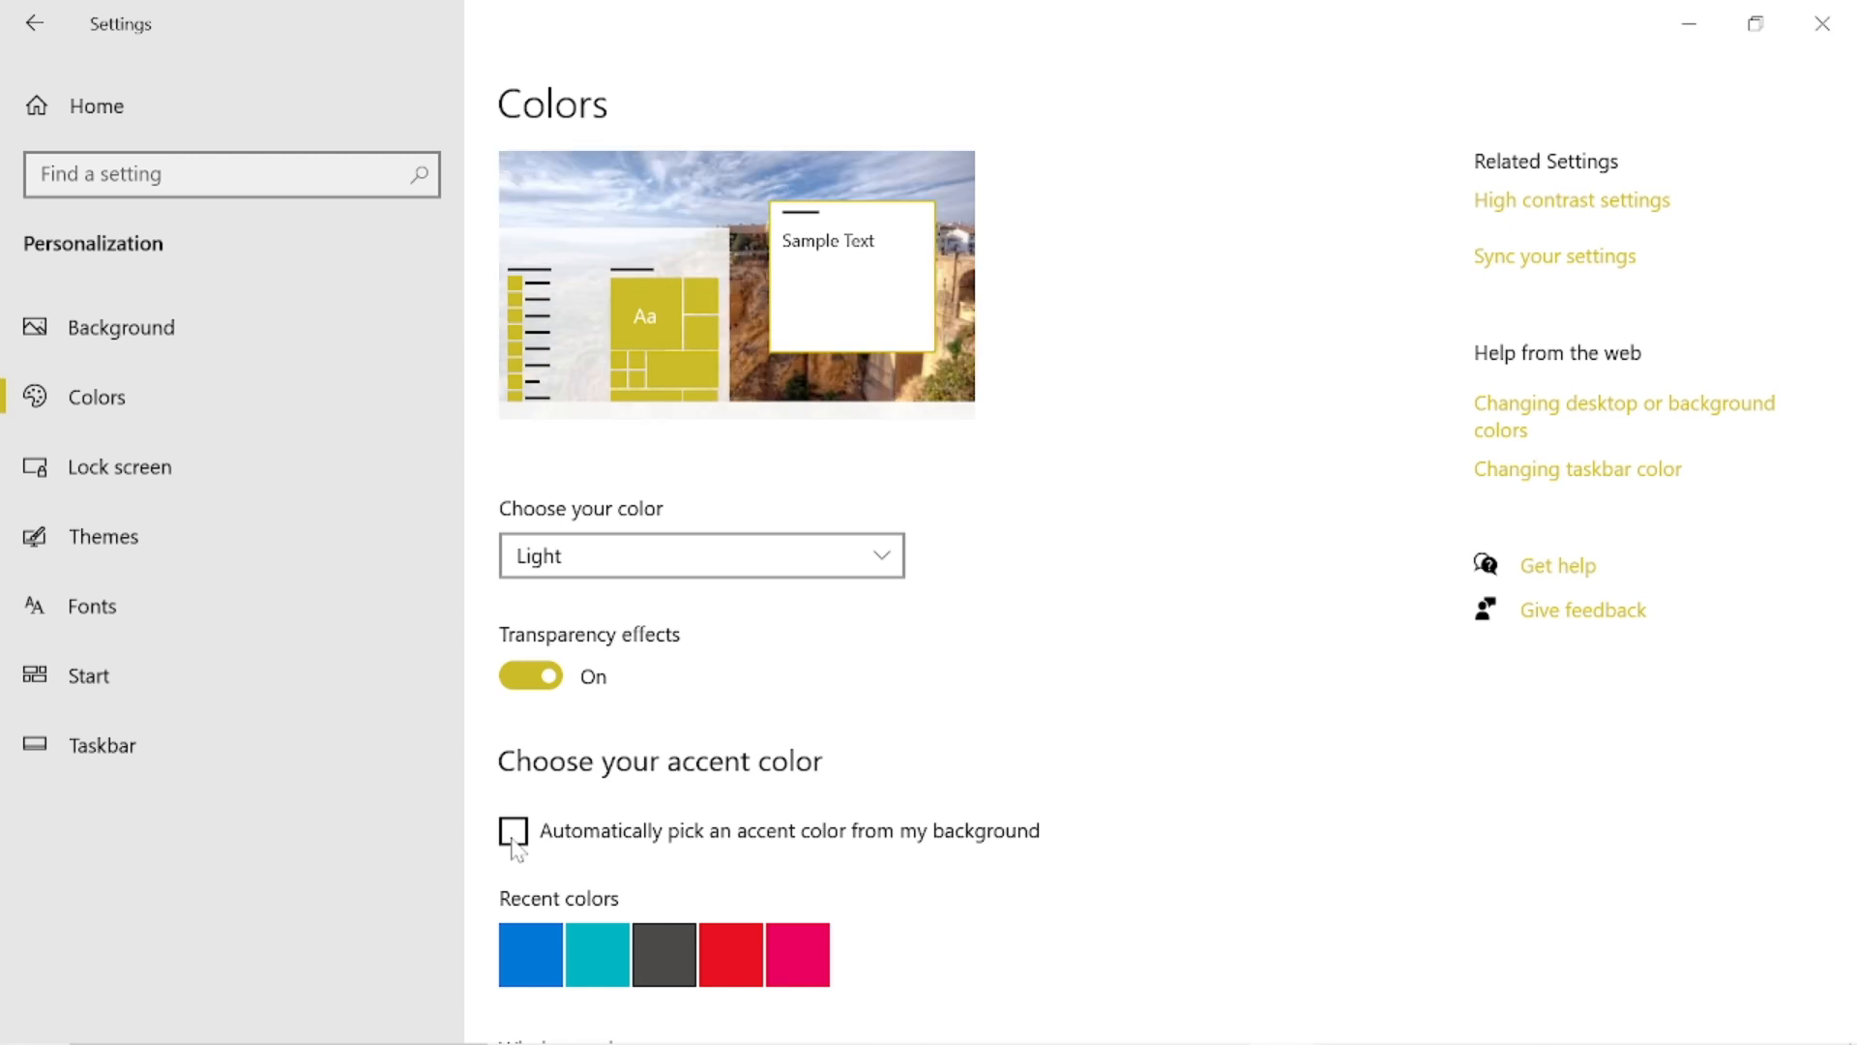
- Recheck the color mode choice without changing it, and switch the transparency effects off and back on
click(893, 563)
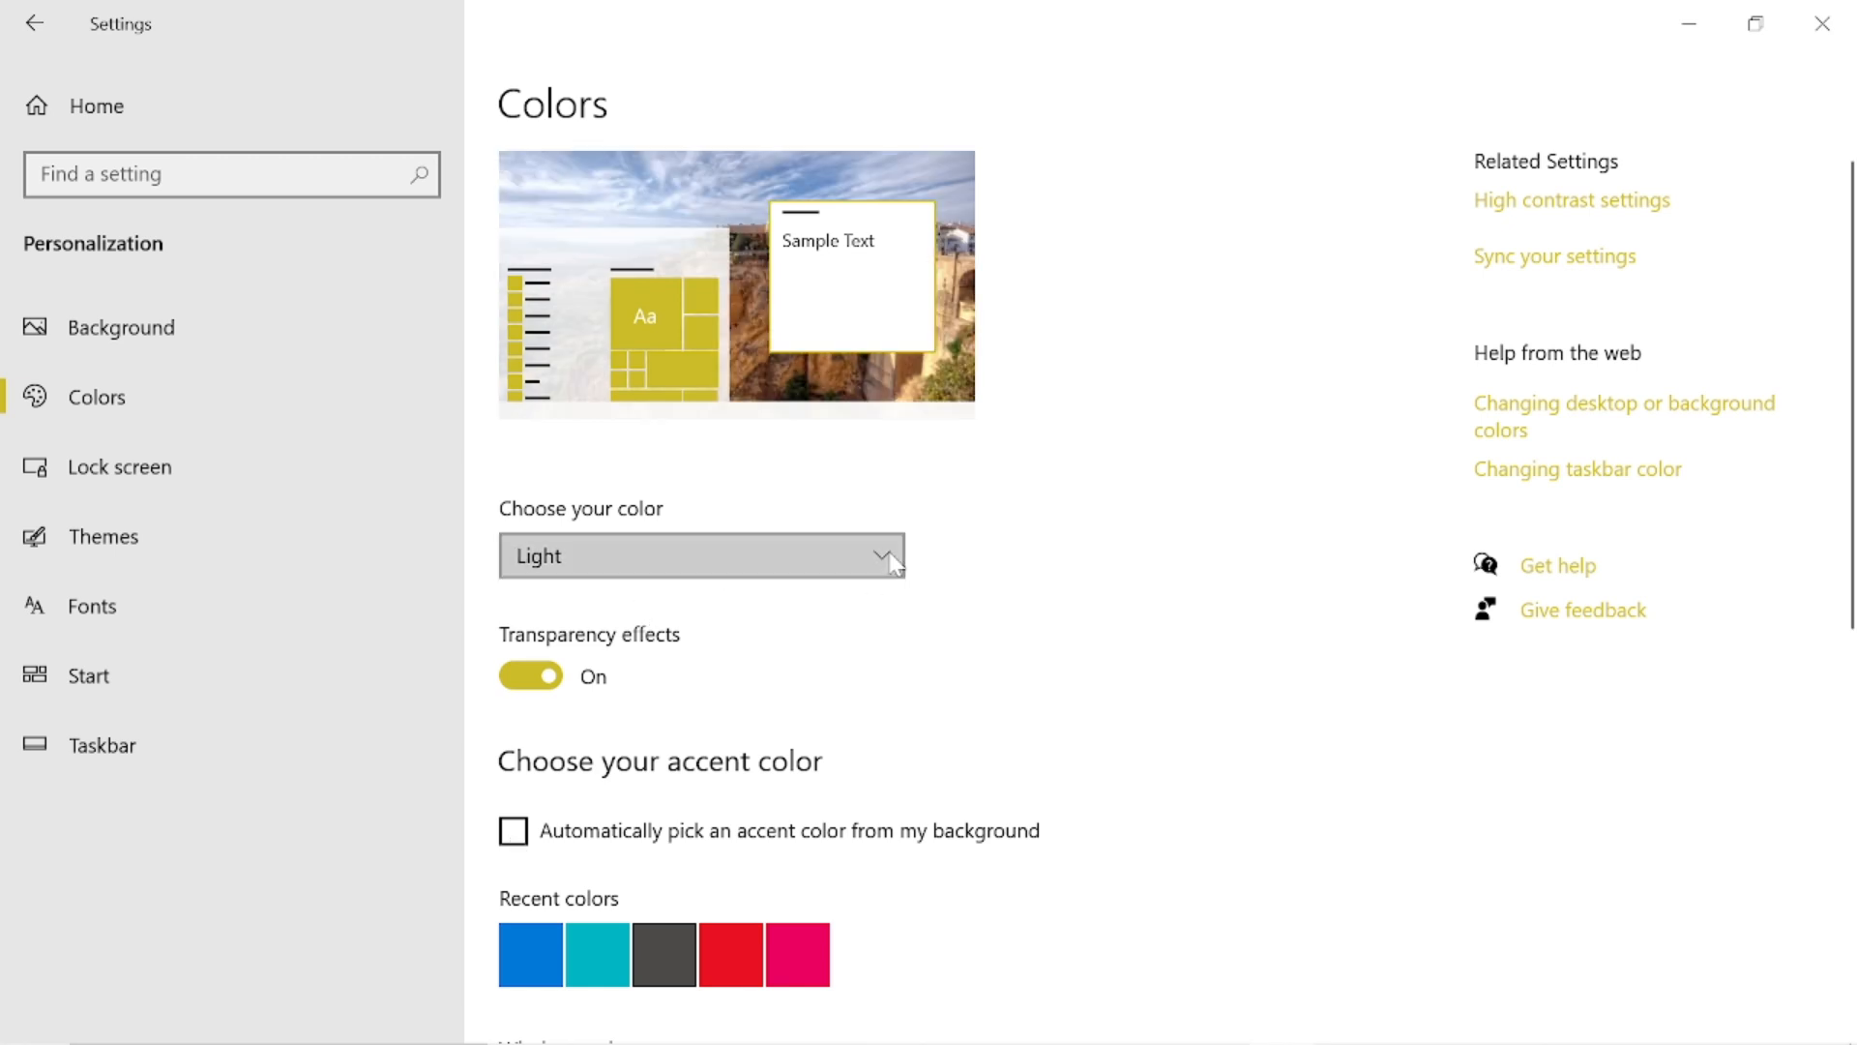
click(1097, 569)
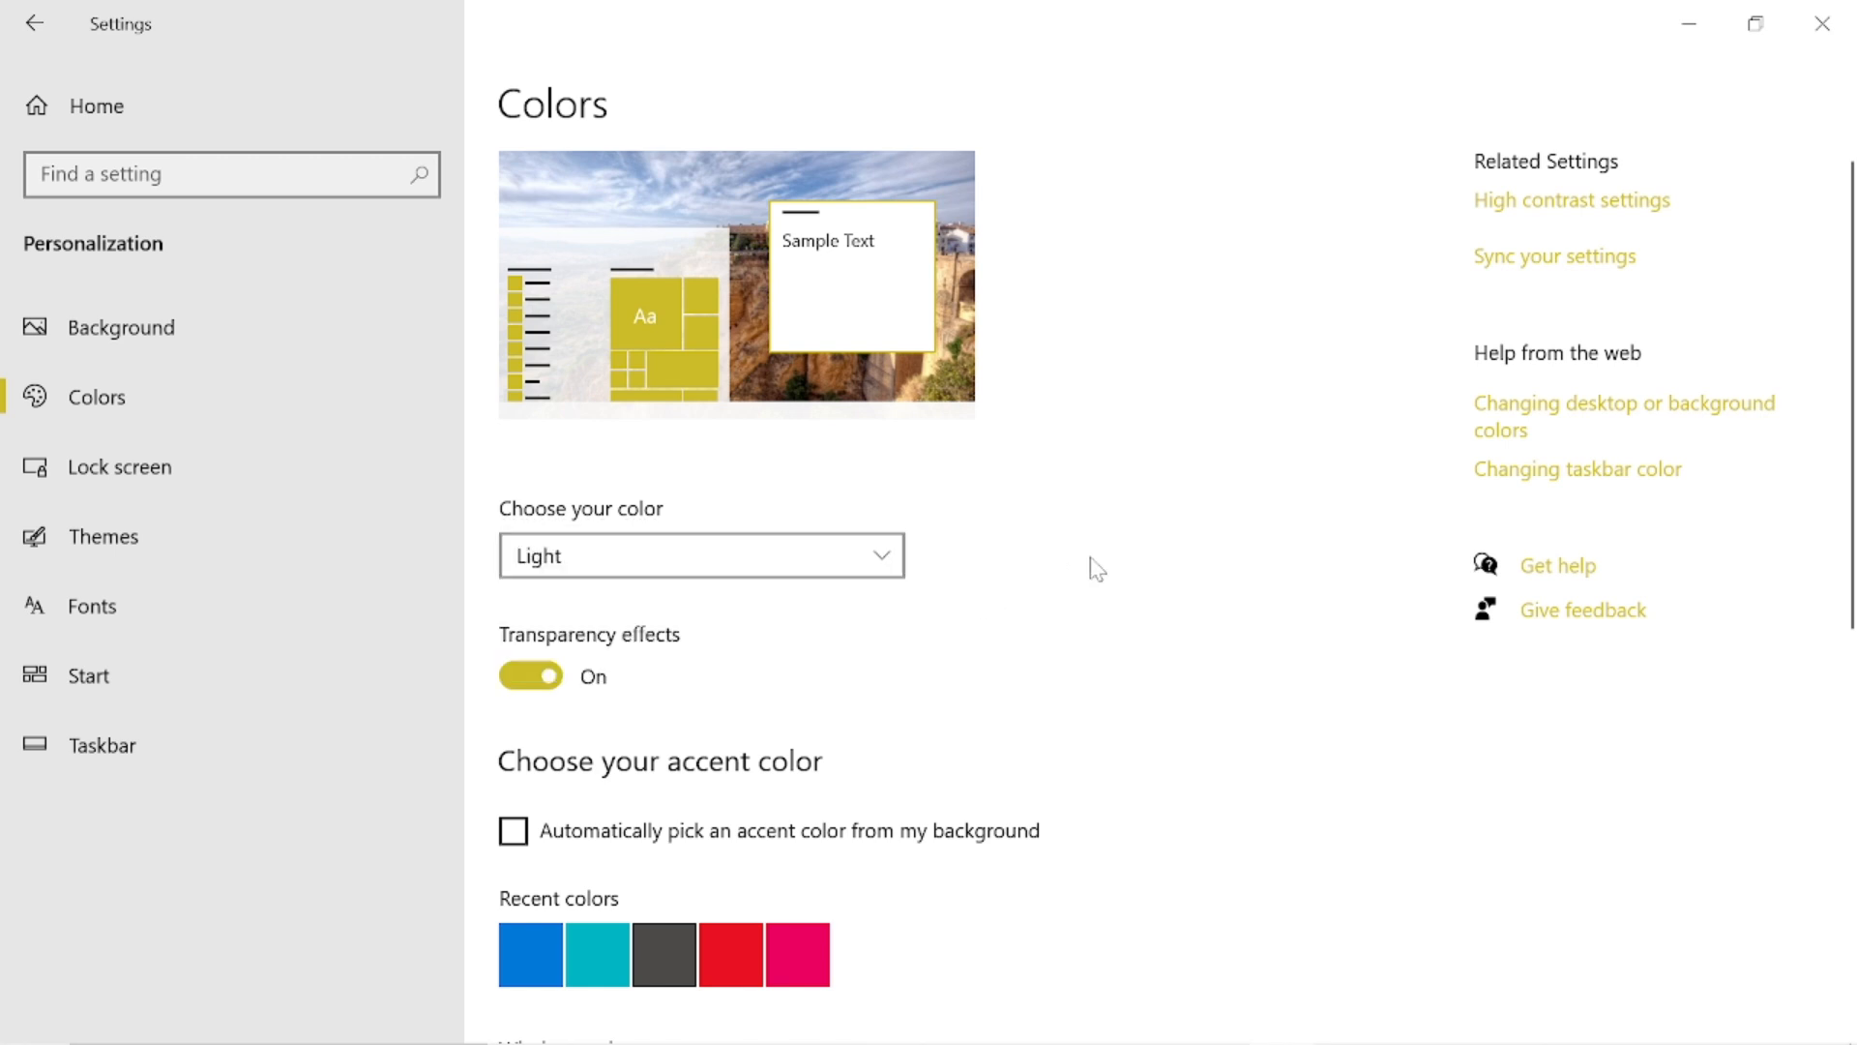
click(527, 675)
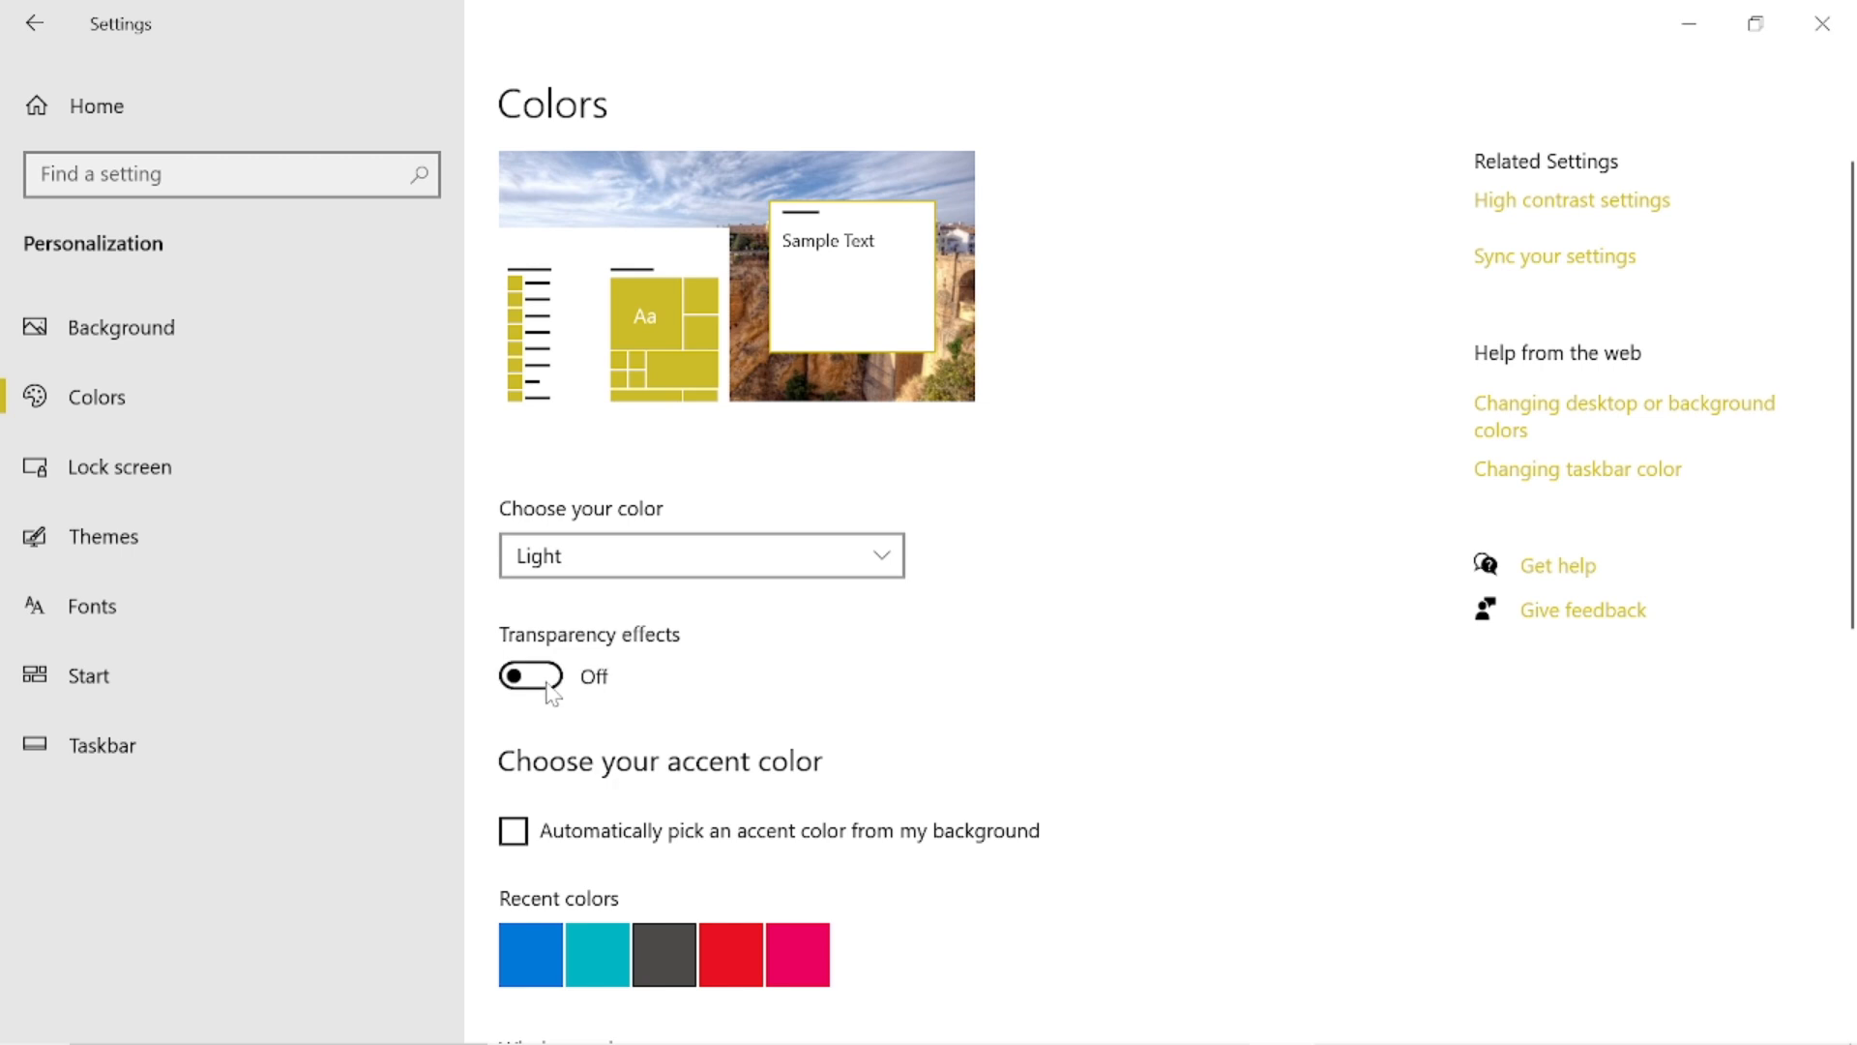
click(538, 679)
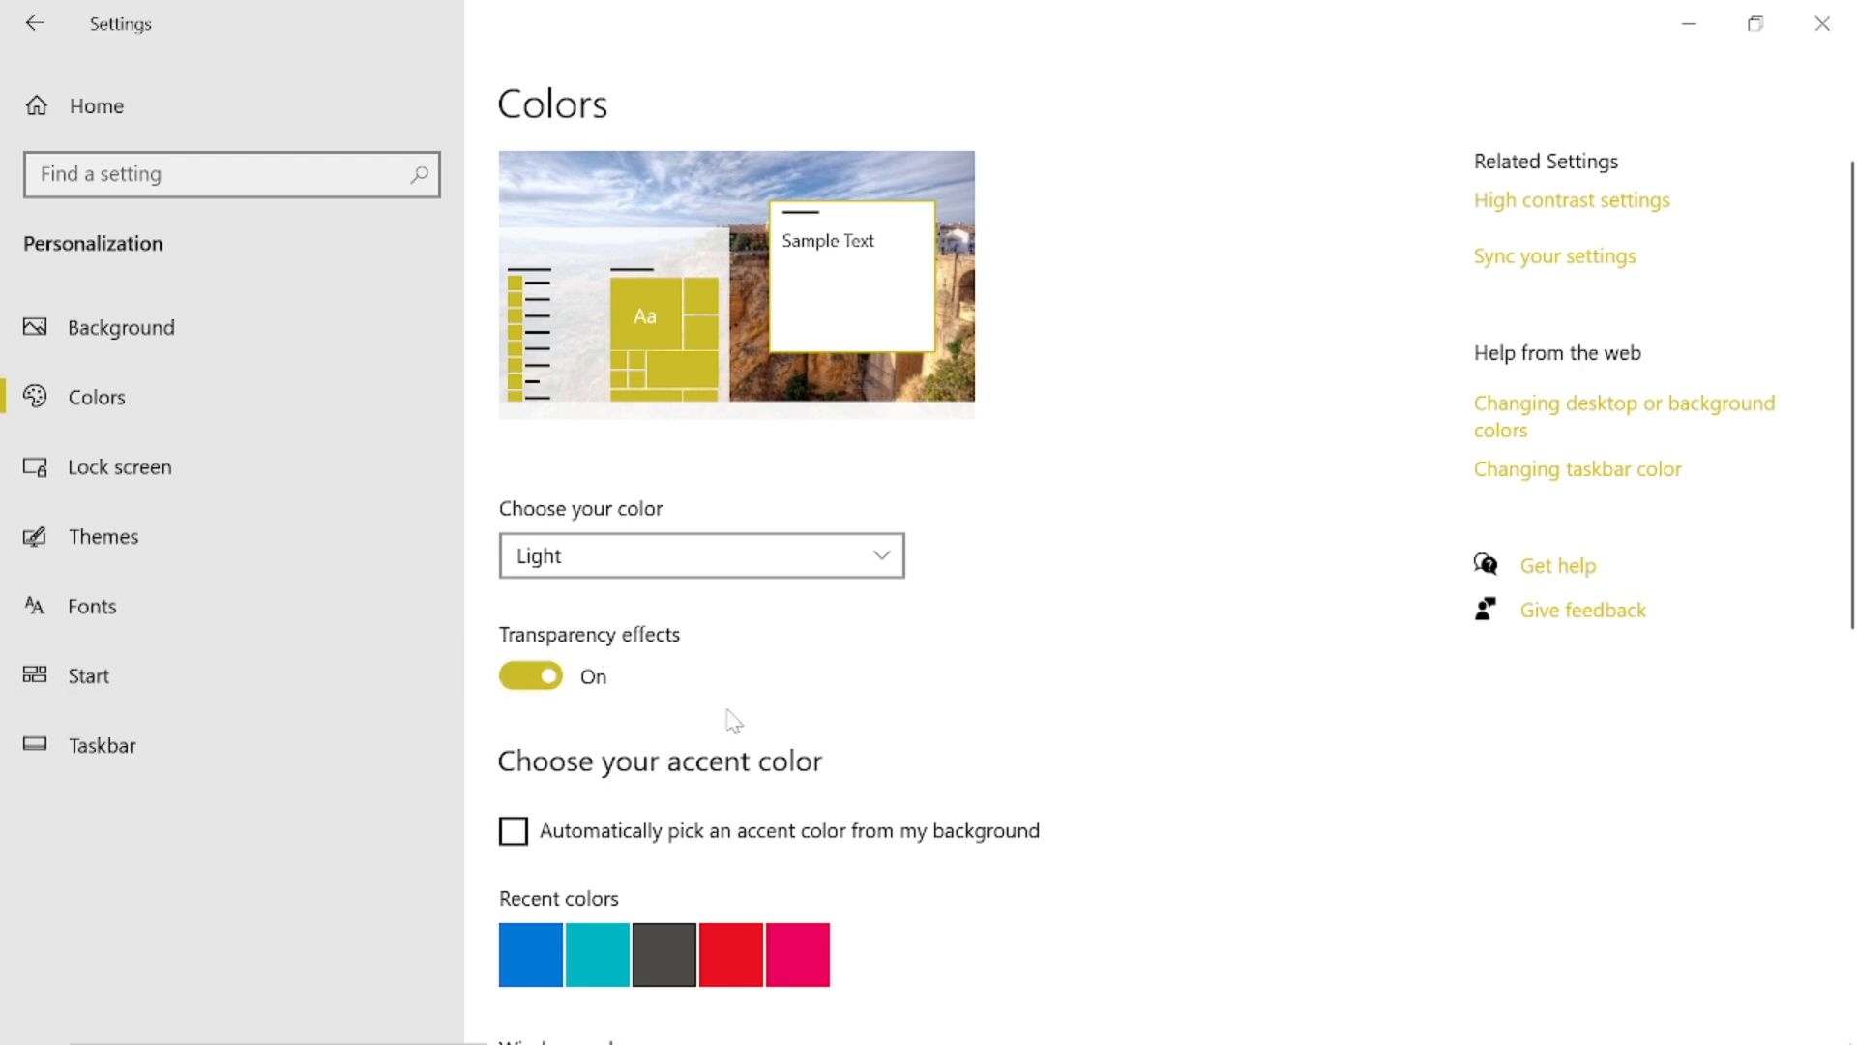
- Open the Taskbar settings and look through the available options
click(243, 747)
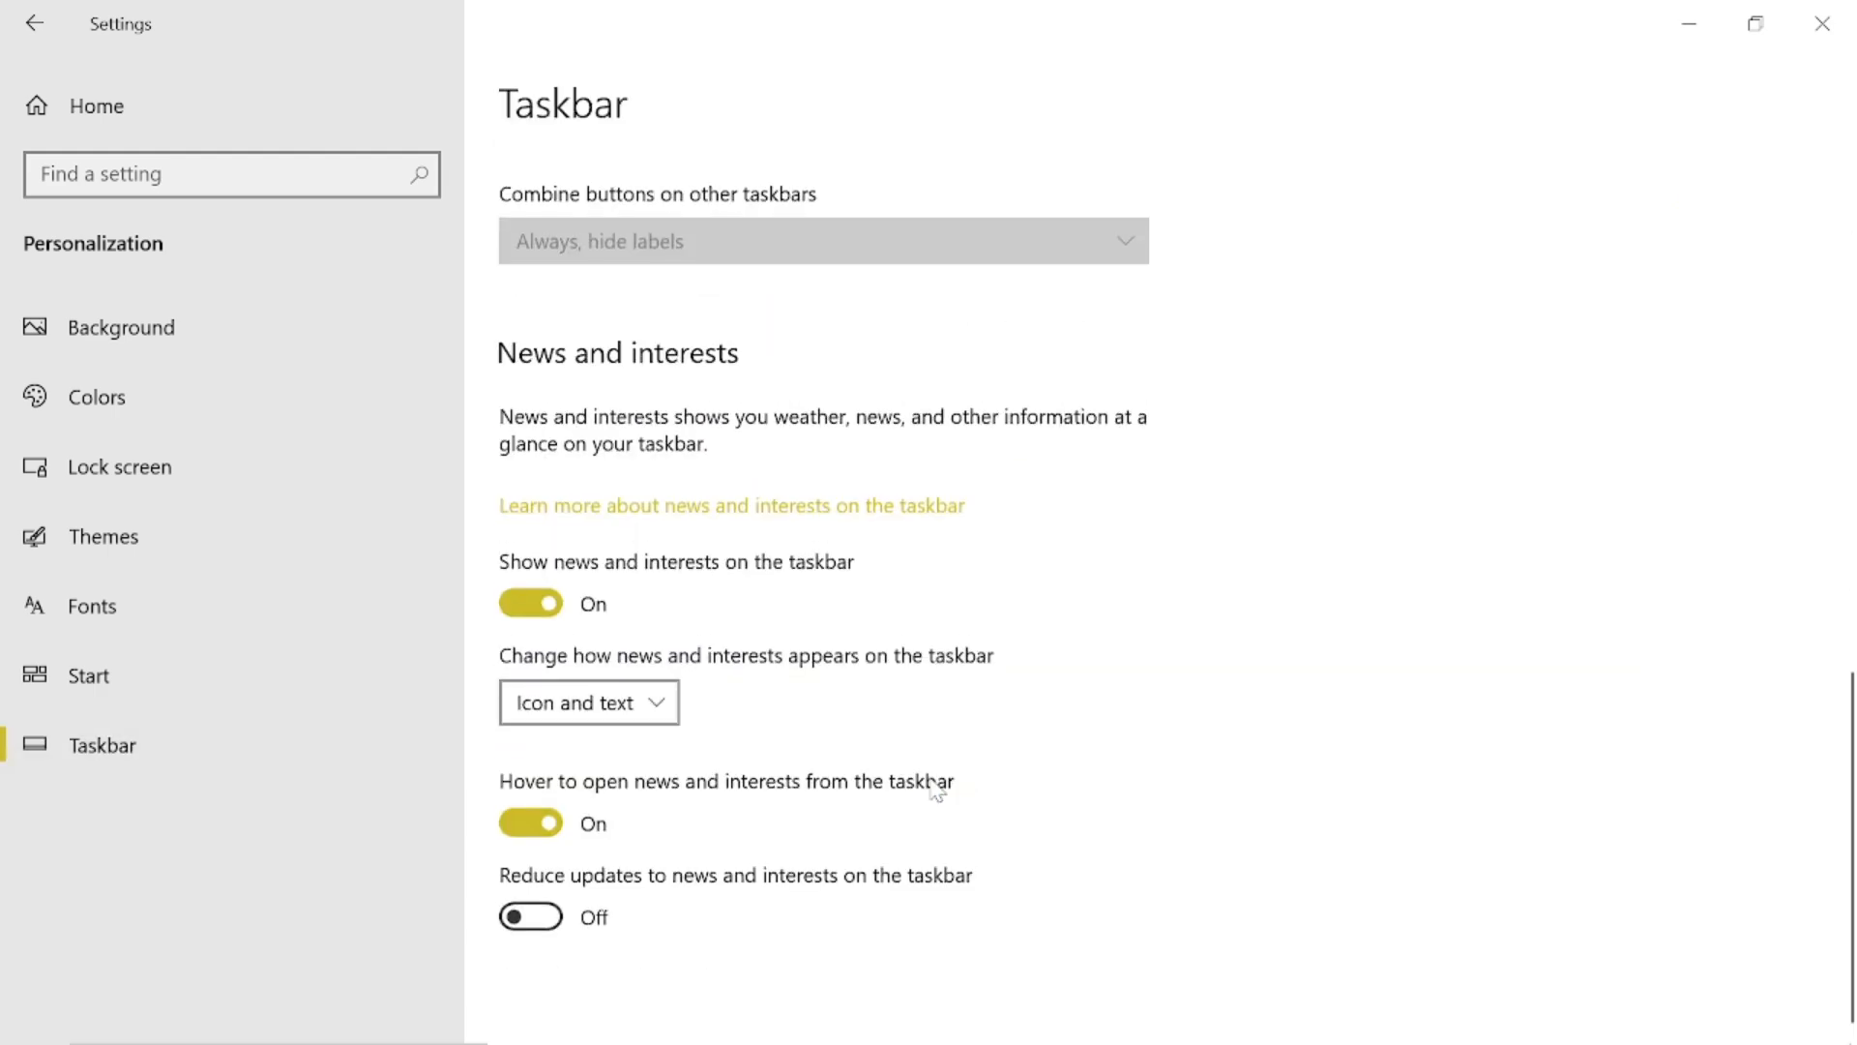
scroll(936, 788, up, 6)
scroll(934, 785, up, 7)
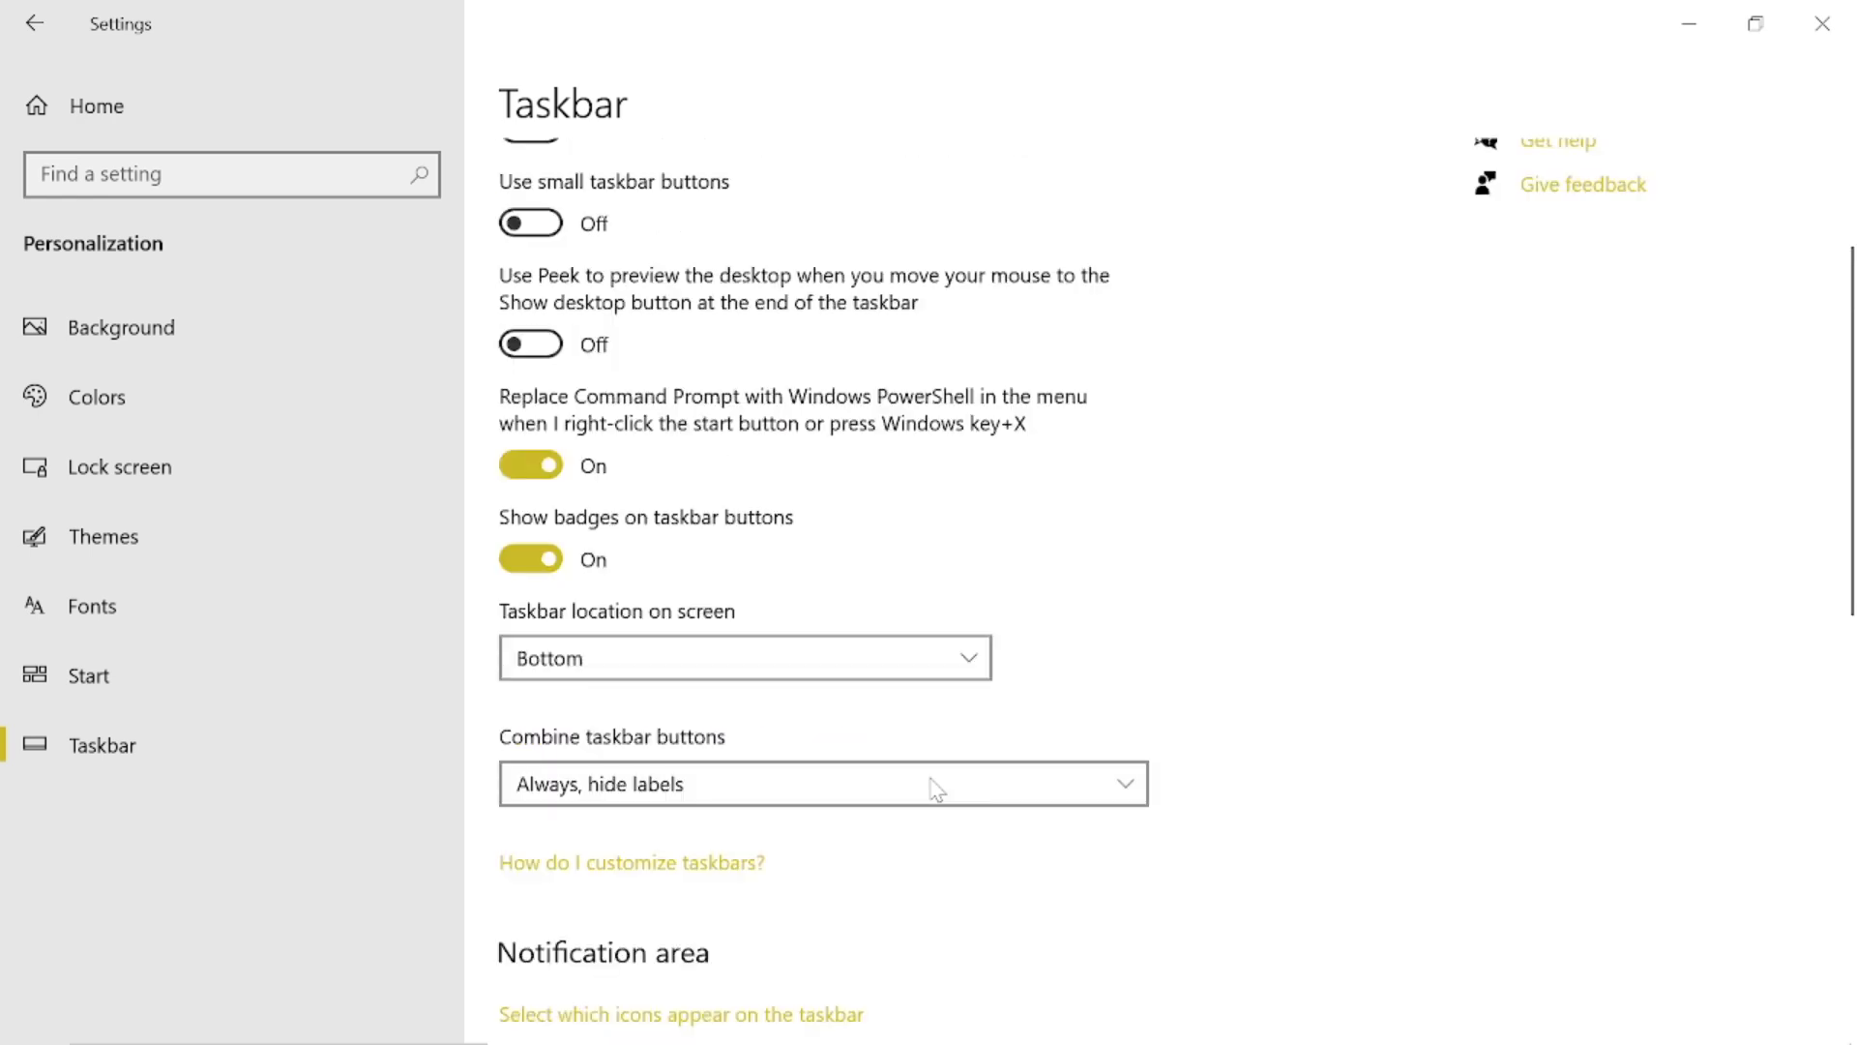
- Return to the Colors settings, try the blue recent color as accent, and reapply the yellow recent color
click(192, 393)
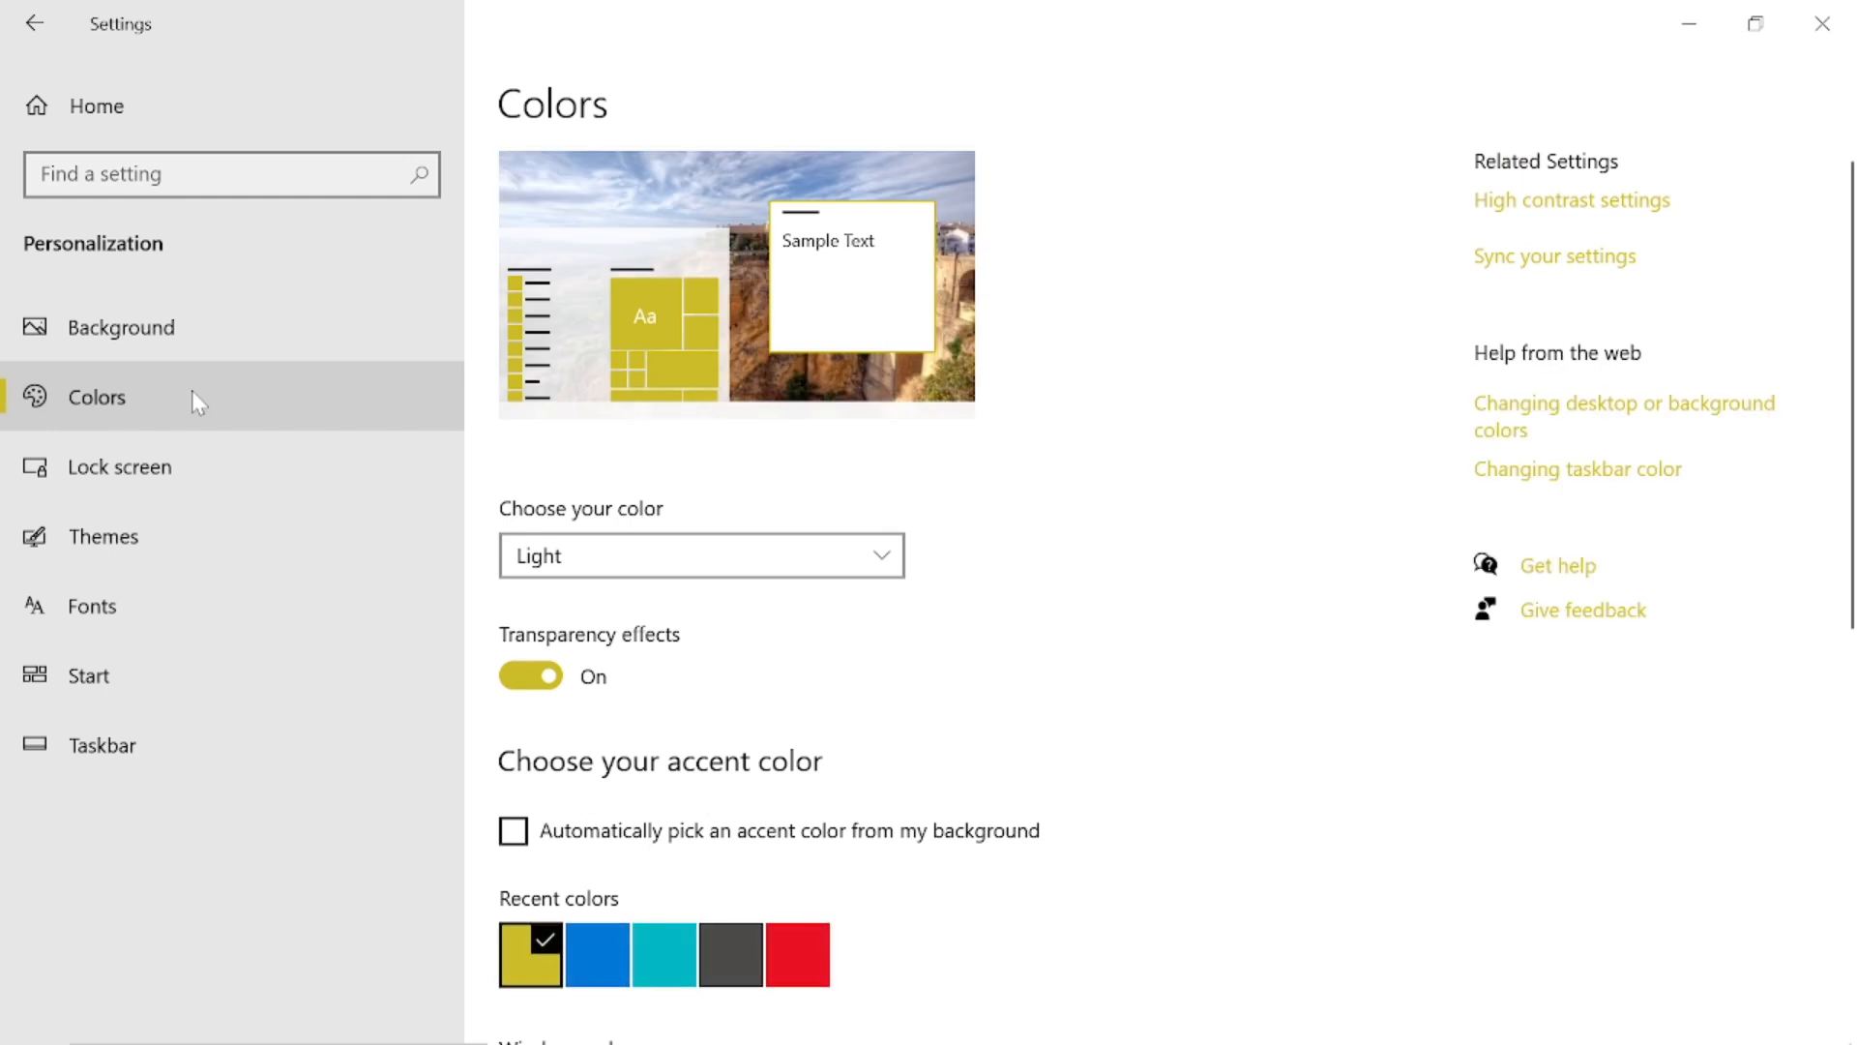
scroll(773, 602, down, 3)
scroll(770, 604, down, 3)
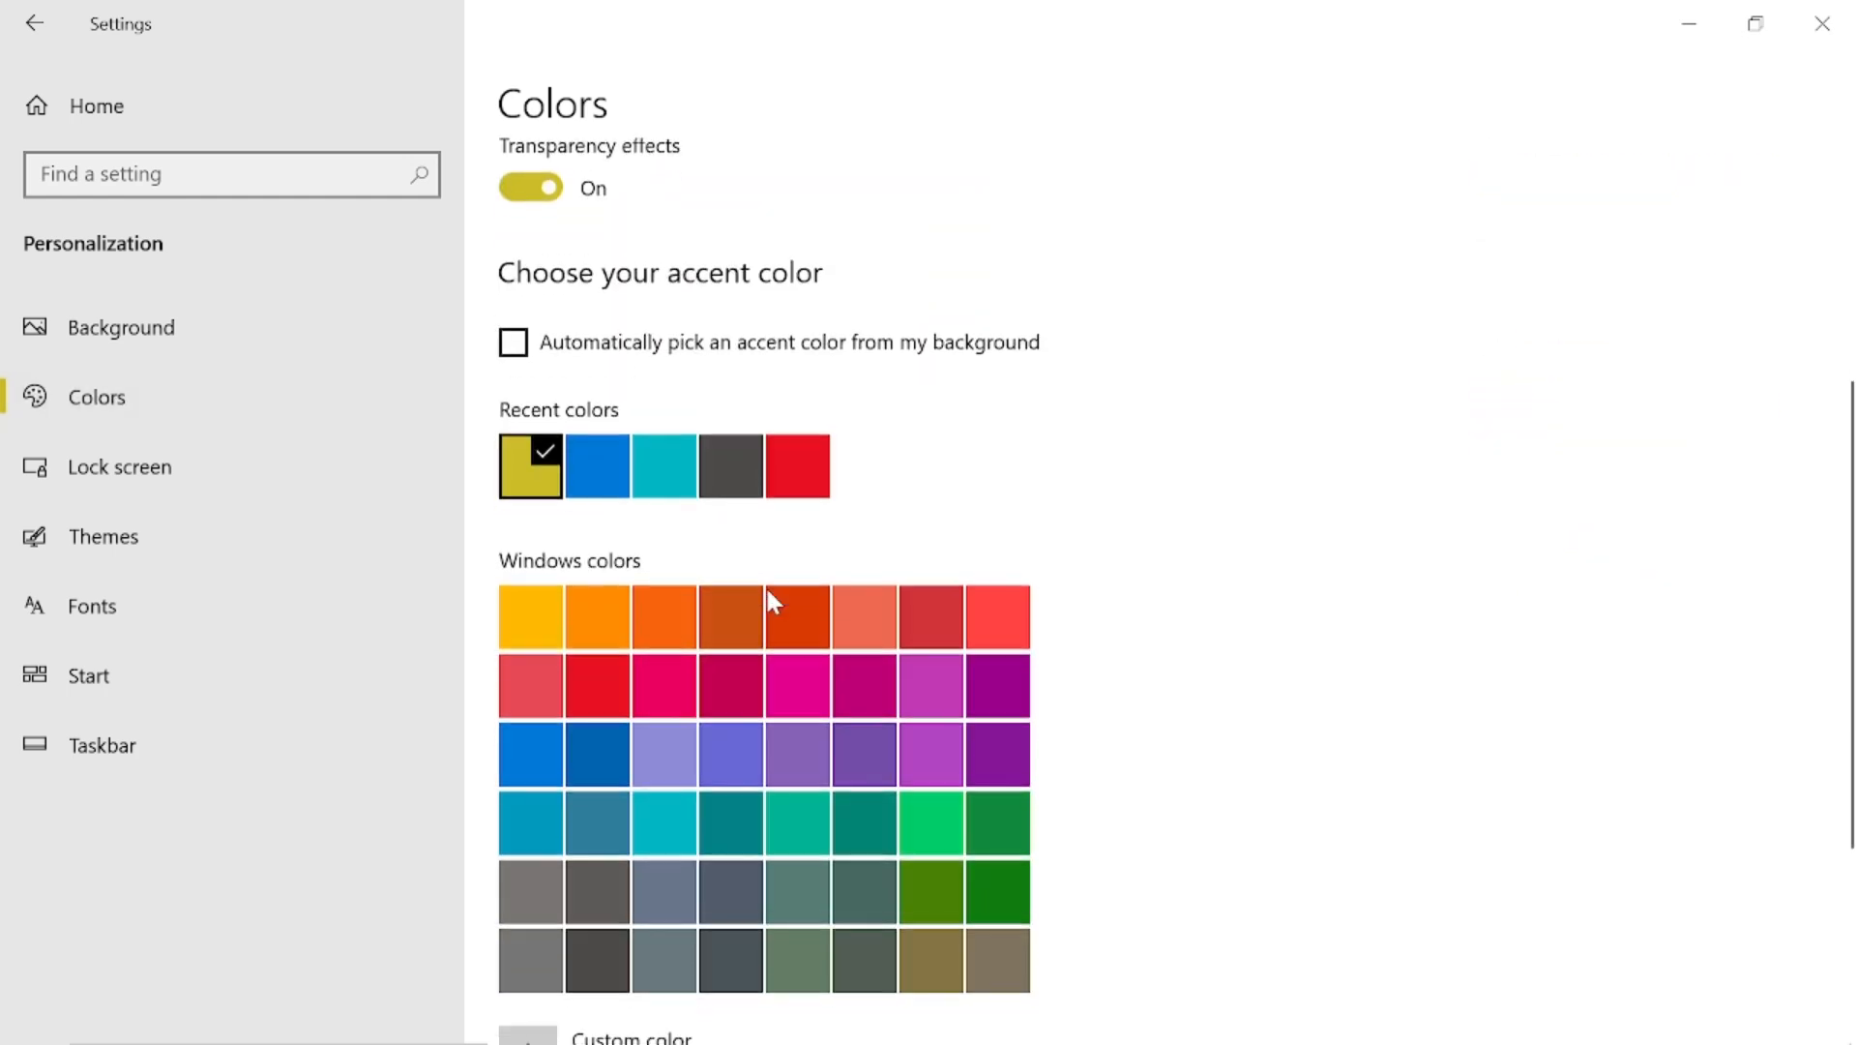
scroll(770, 606, up, 4)
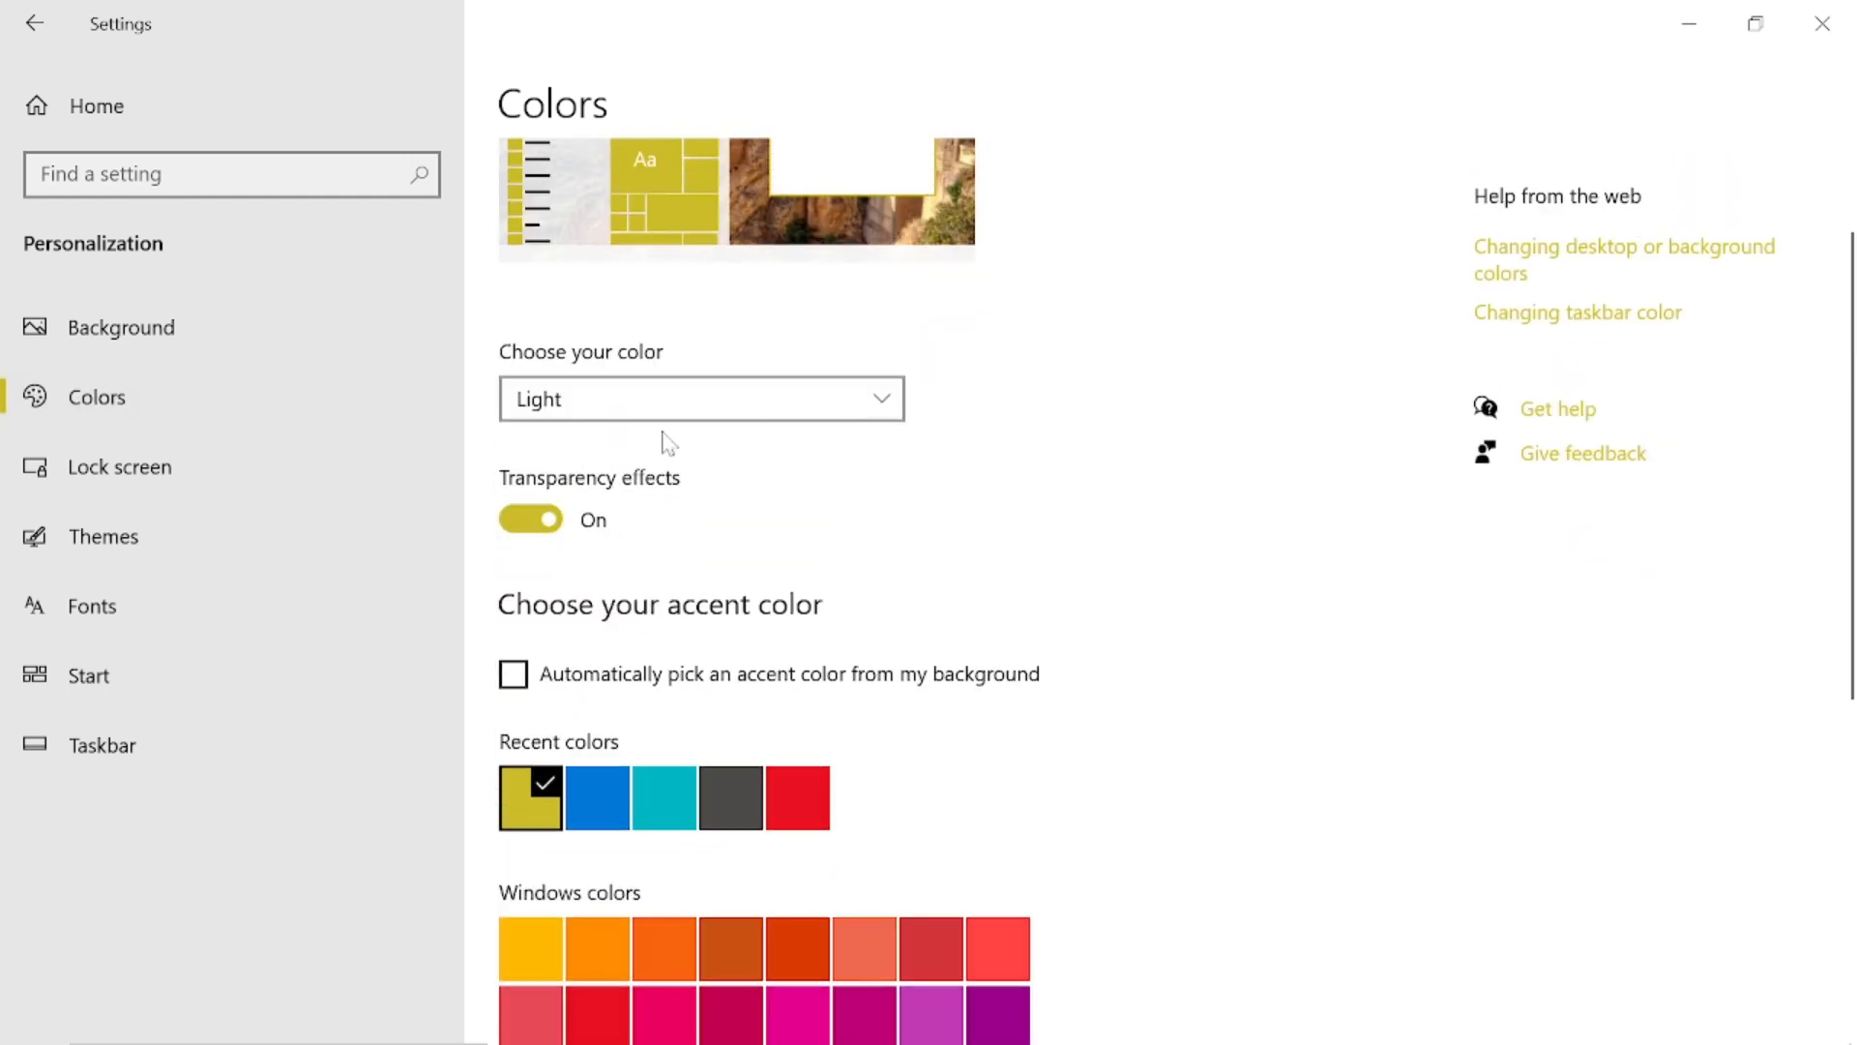
scroll(663, 440, up, 2)
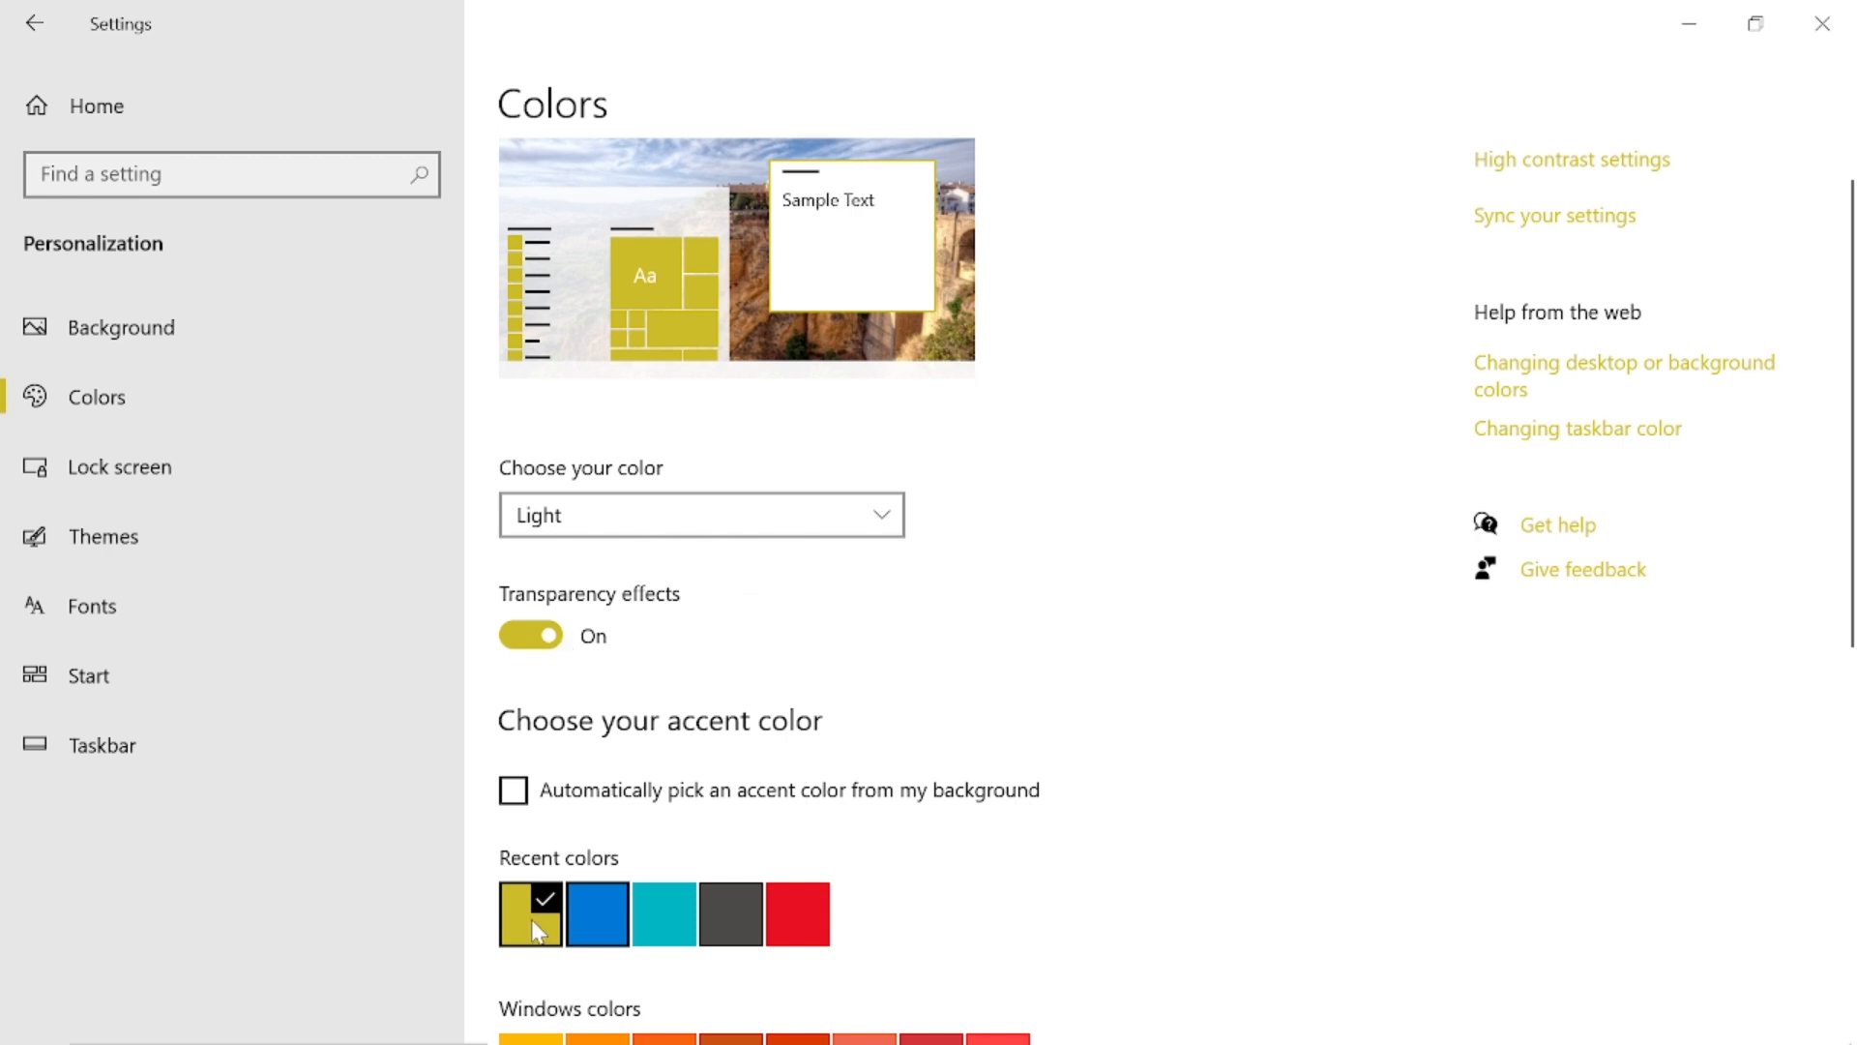
scroll(605, 894, down, 3)
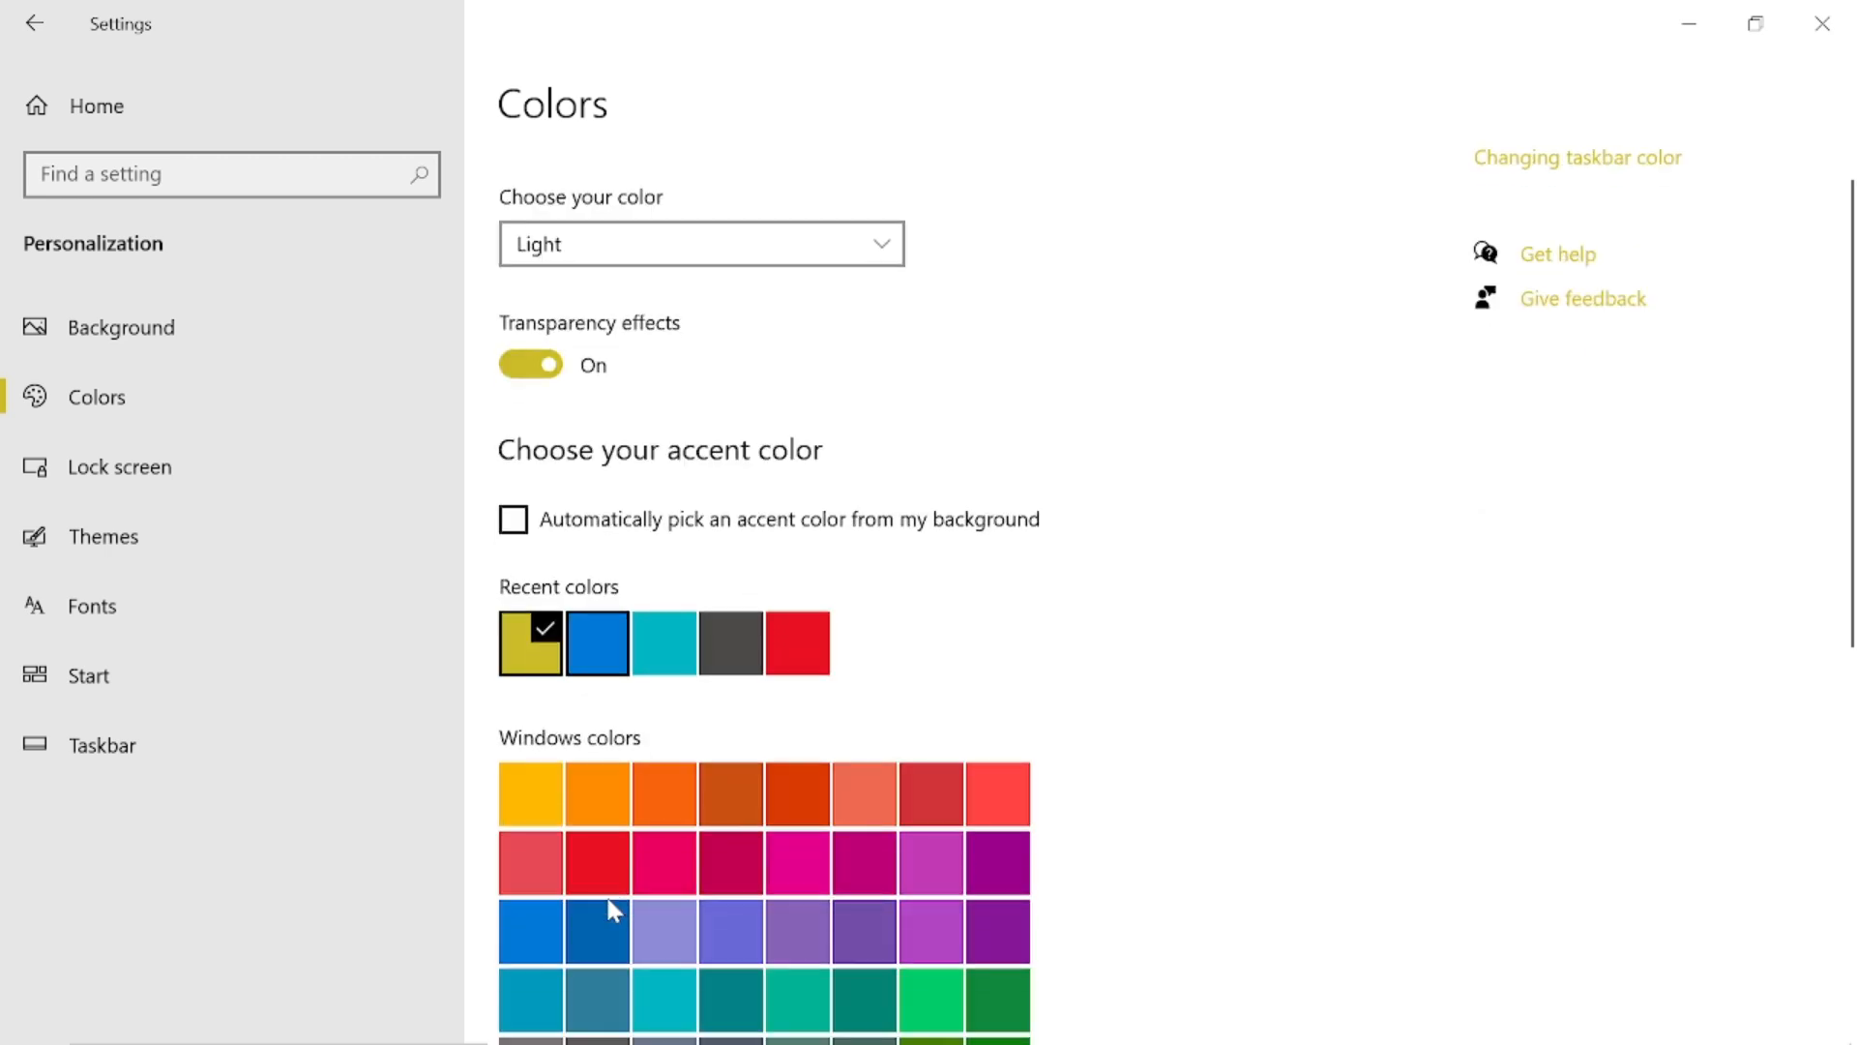
click(607, 658)
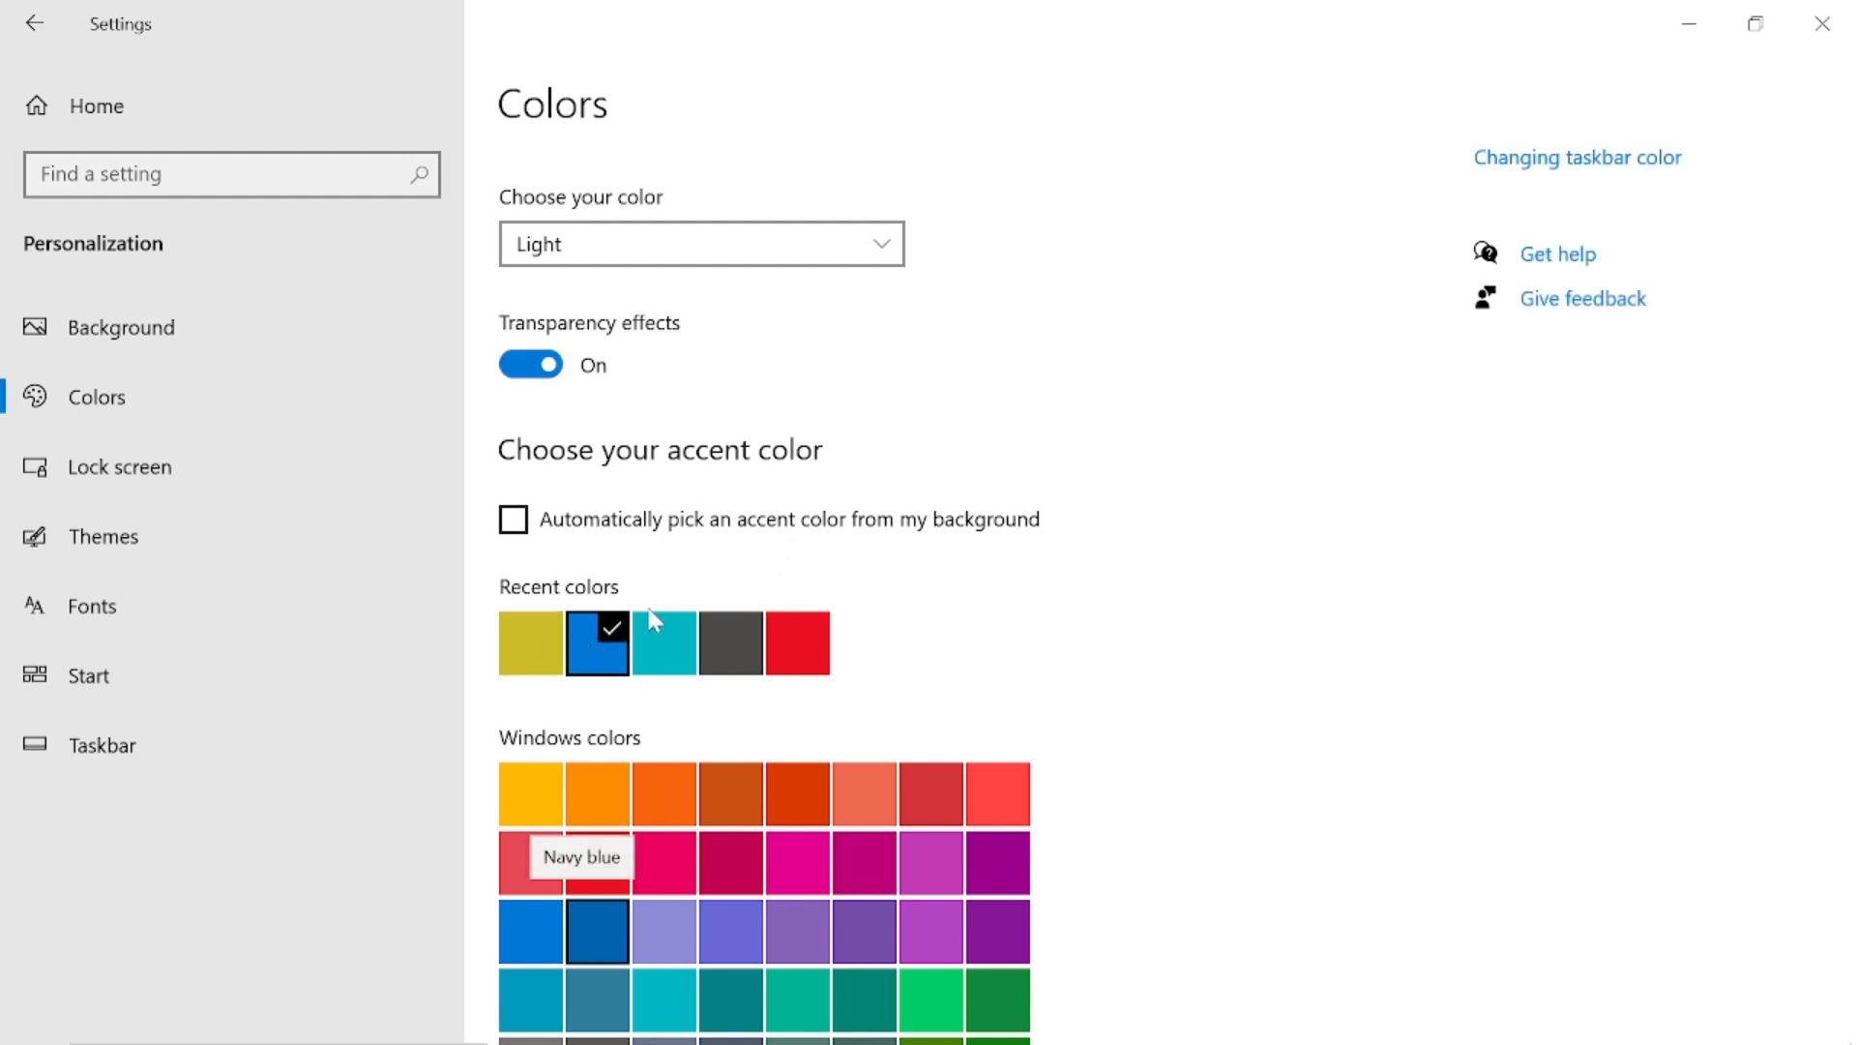
click(533, 636)
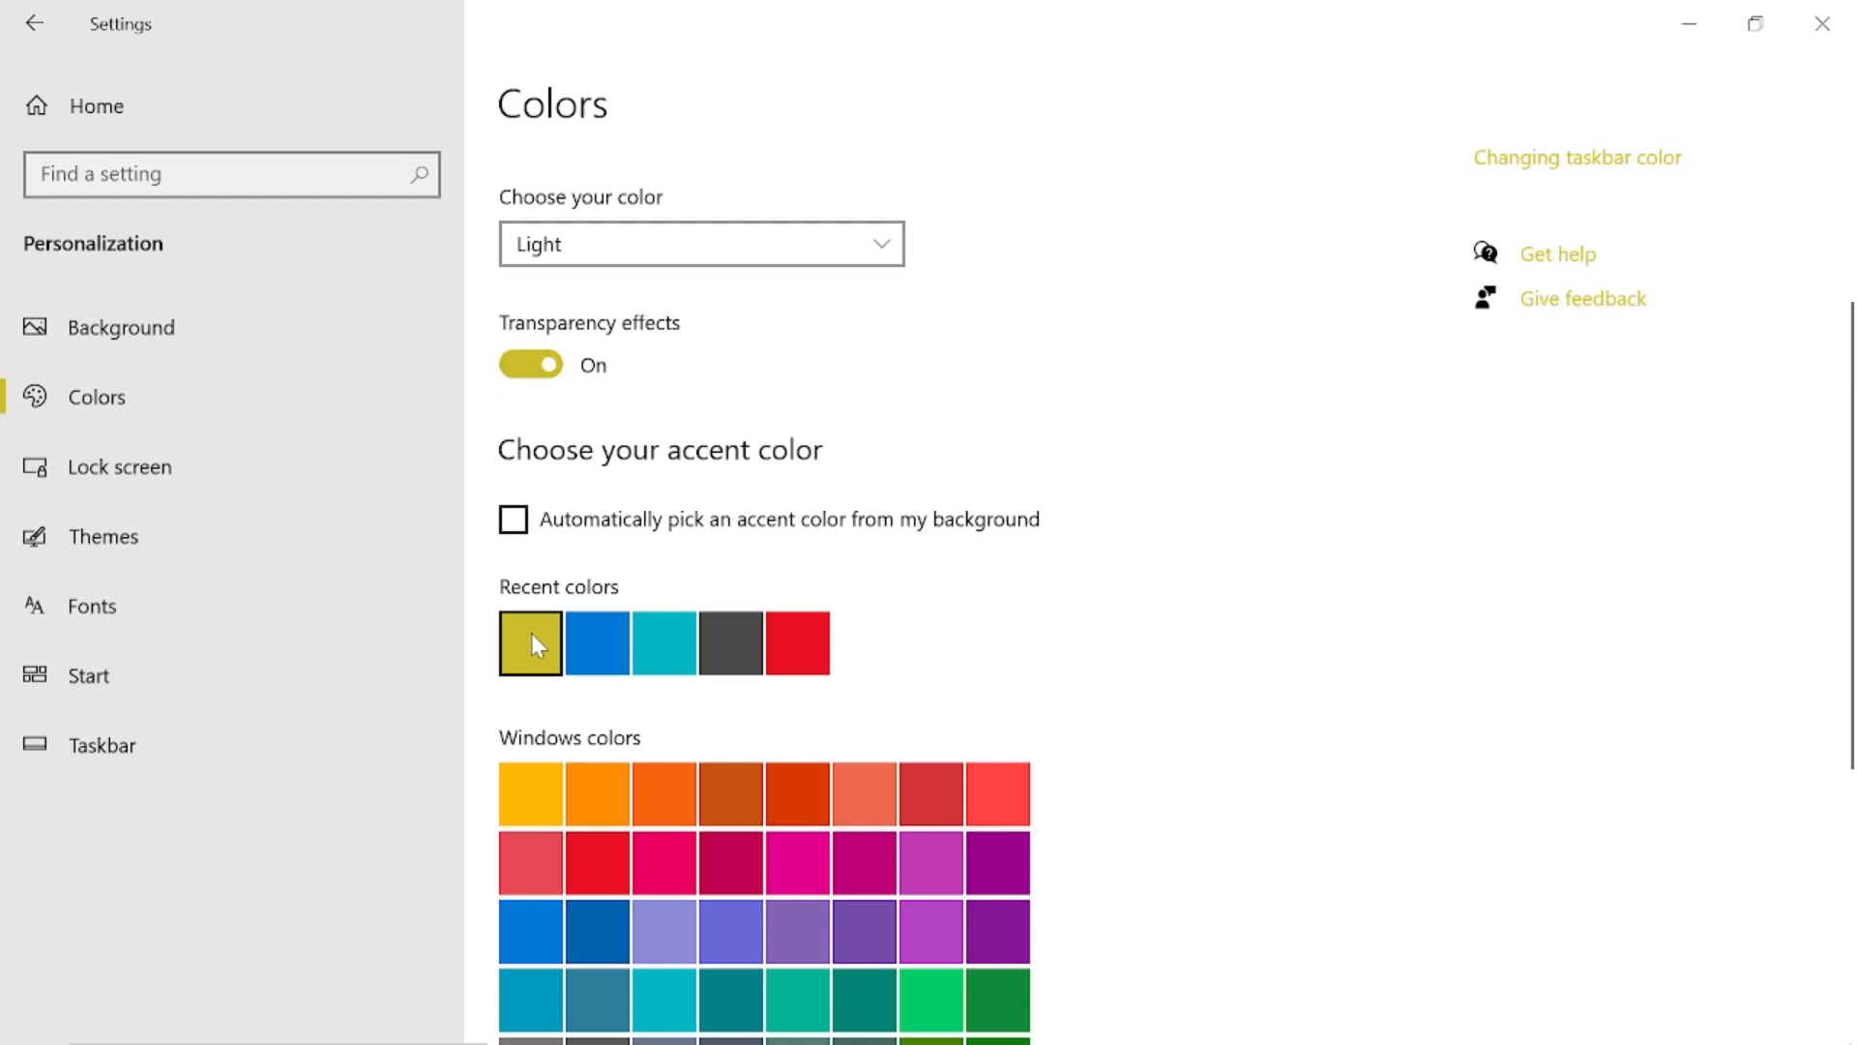
- Open and close the Start menu and reveal the taskbar to examine the yellow accent color on them
mouse_move(444, 1039)
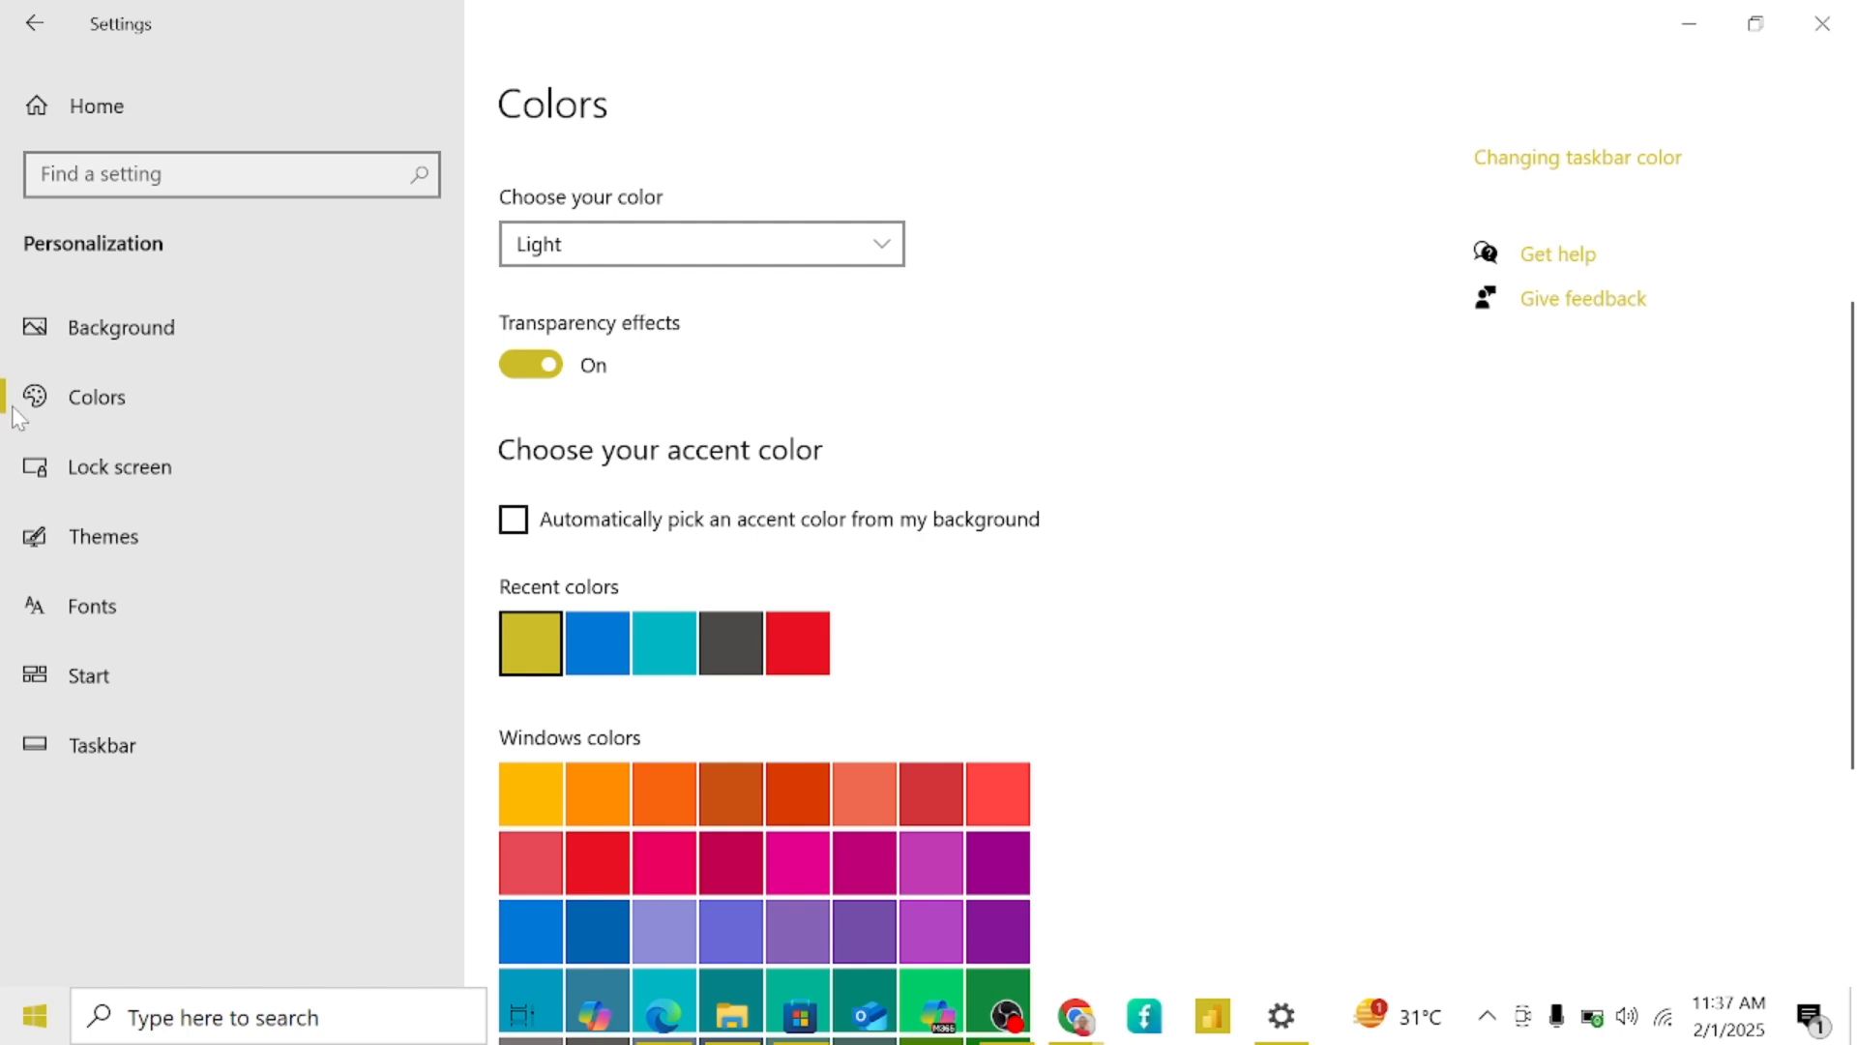
key(super)
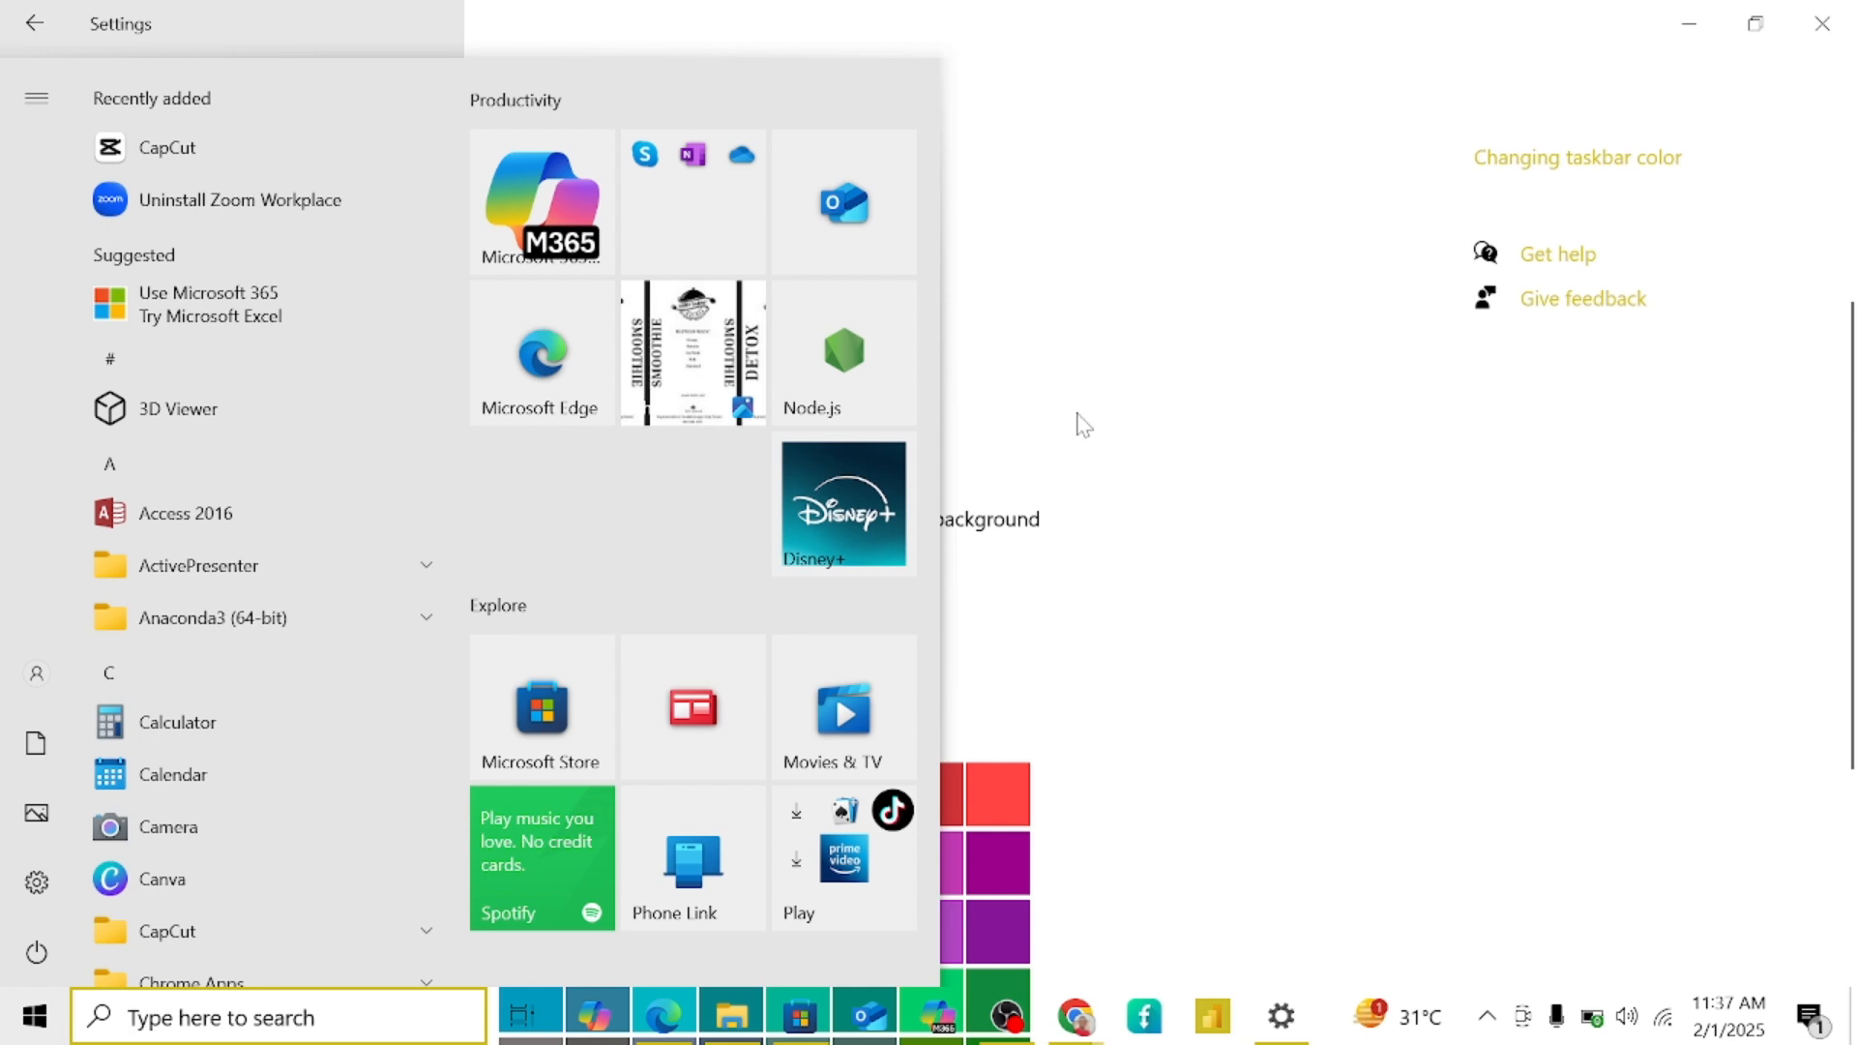
click(35, 1018)
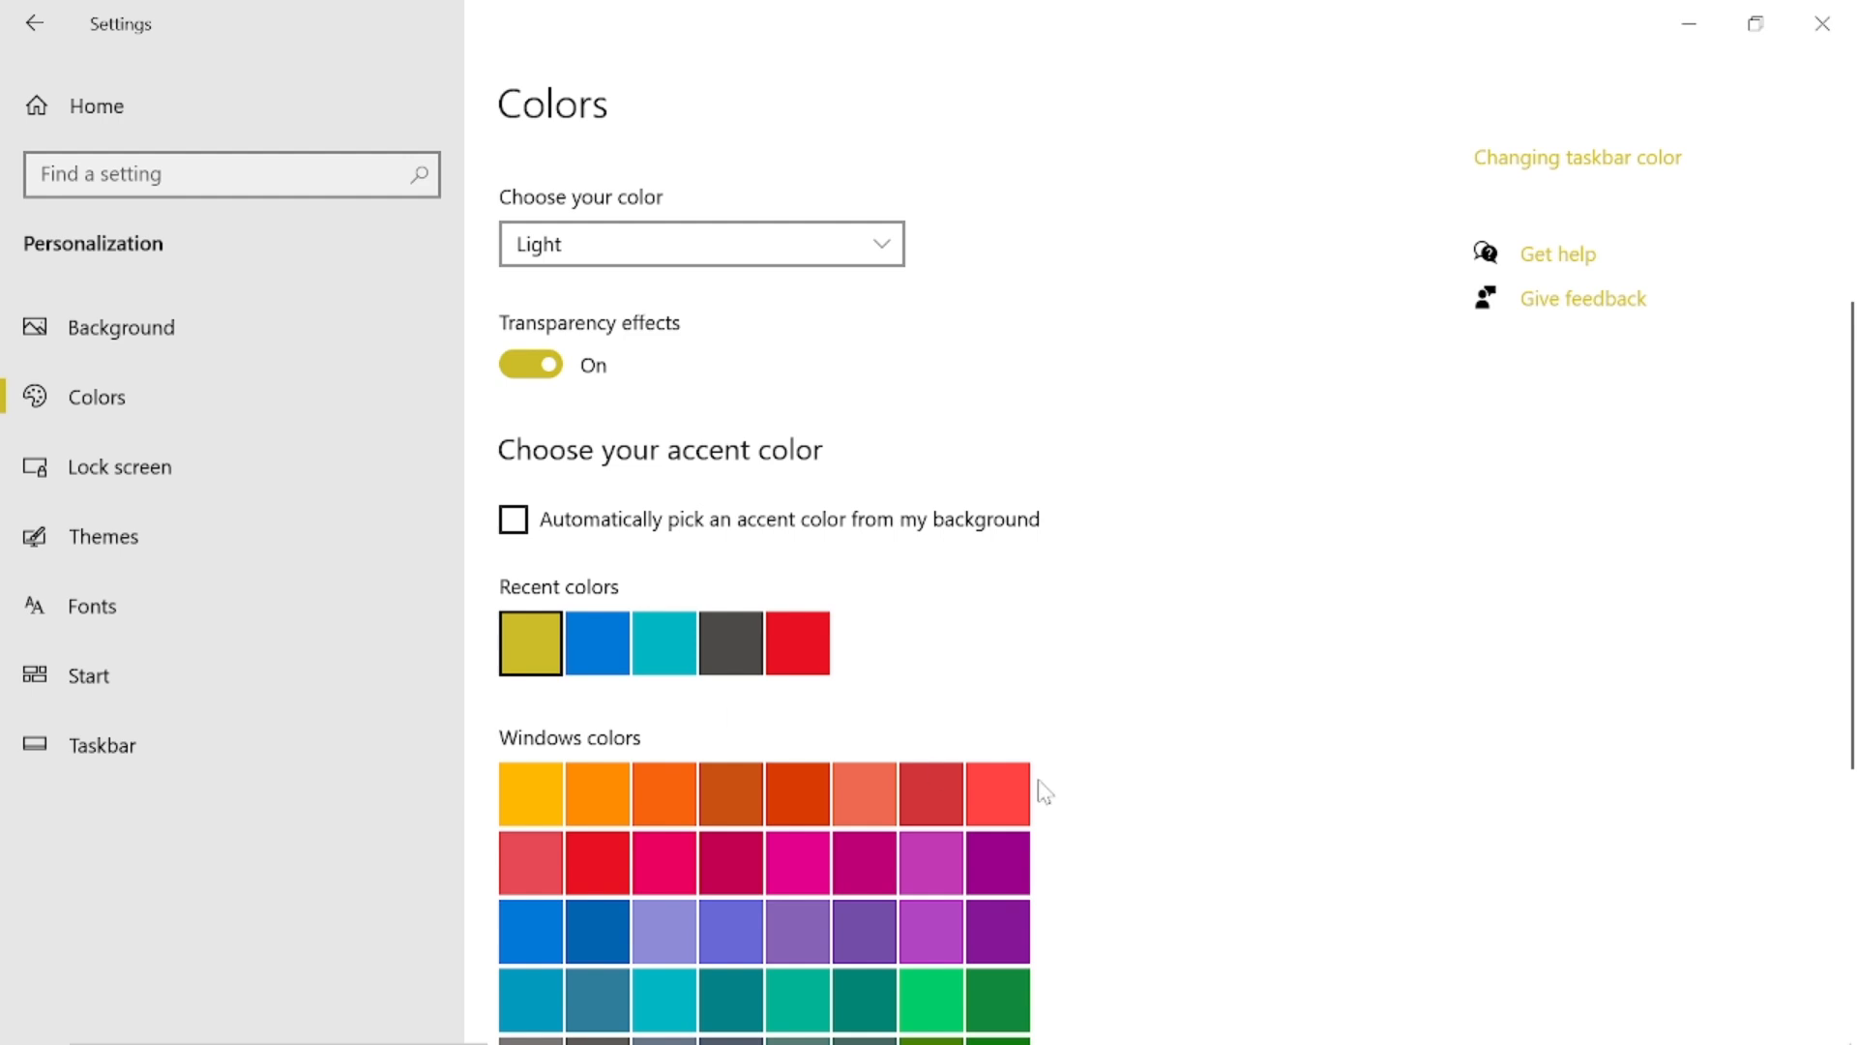
mouse_move(1184, 1042)
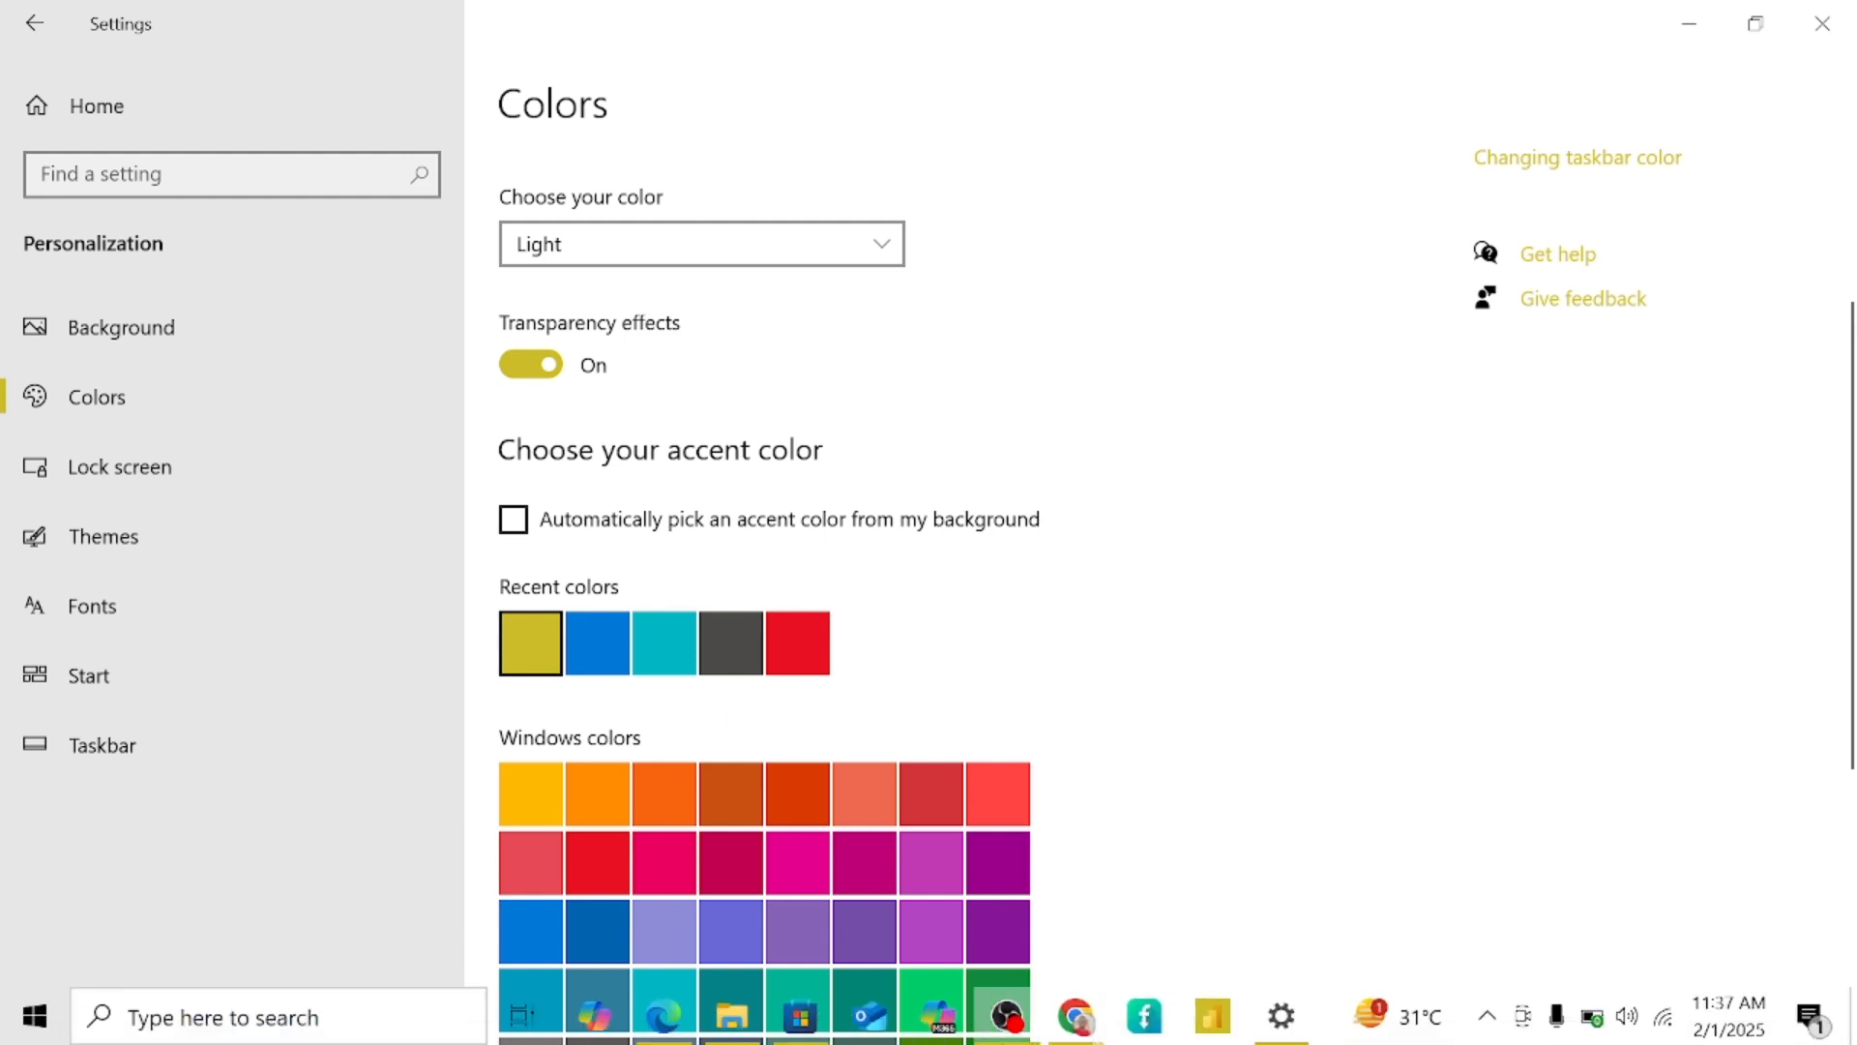
mouse_move(797, 1037)
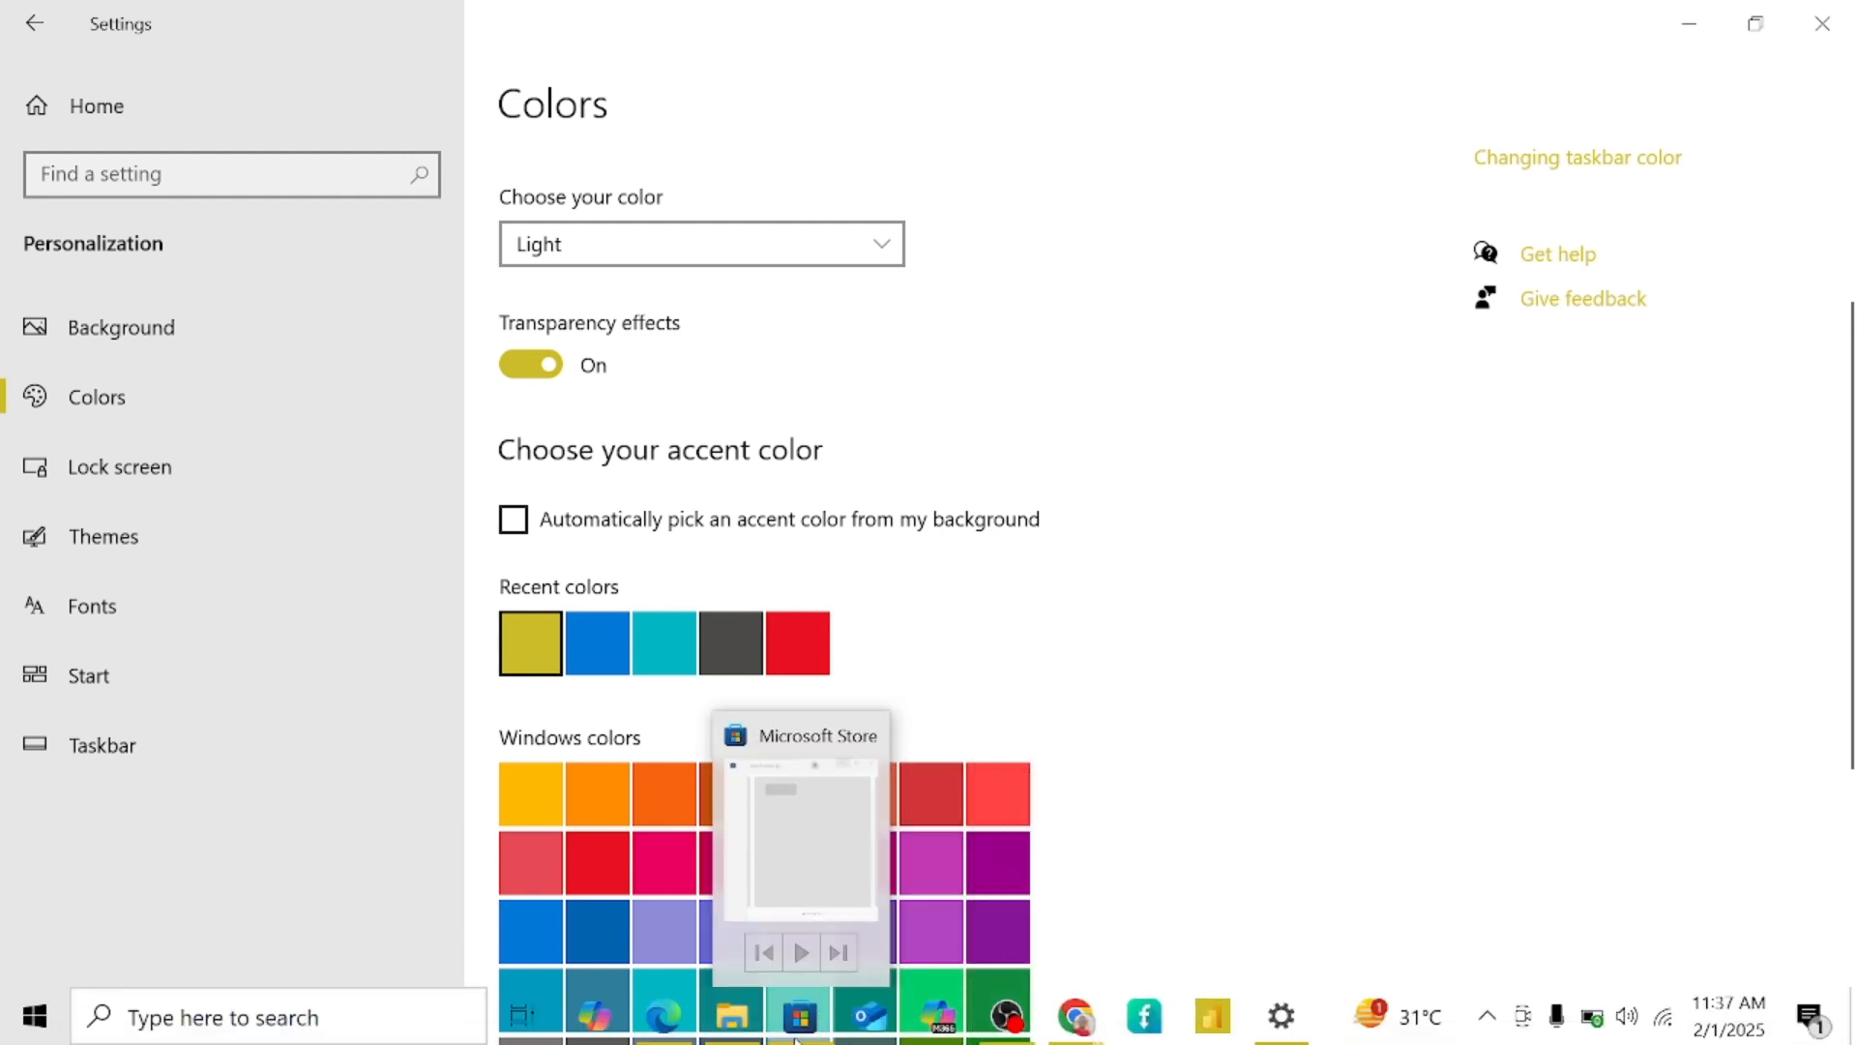
mouse_move(1282, 1016)
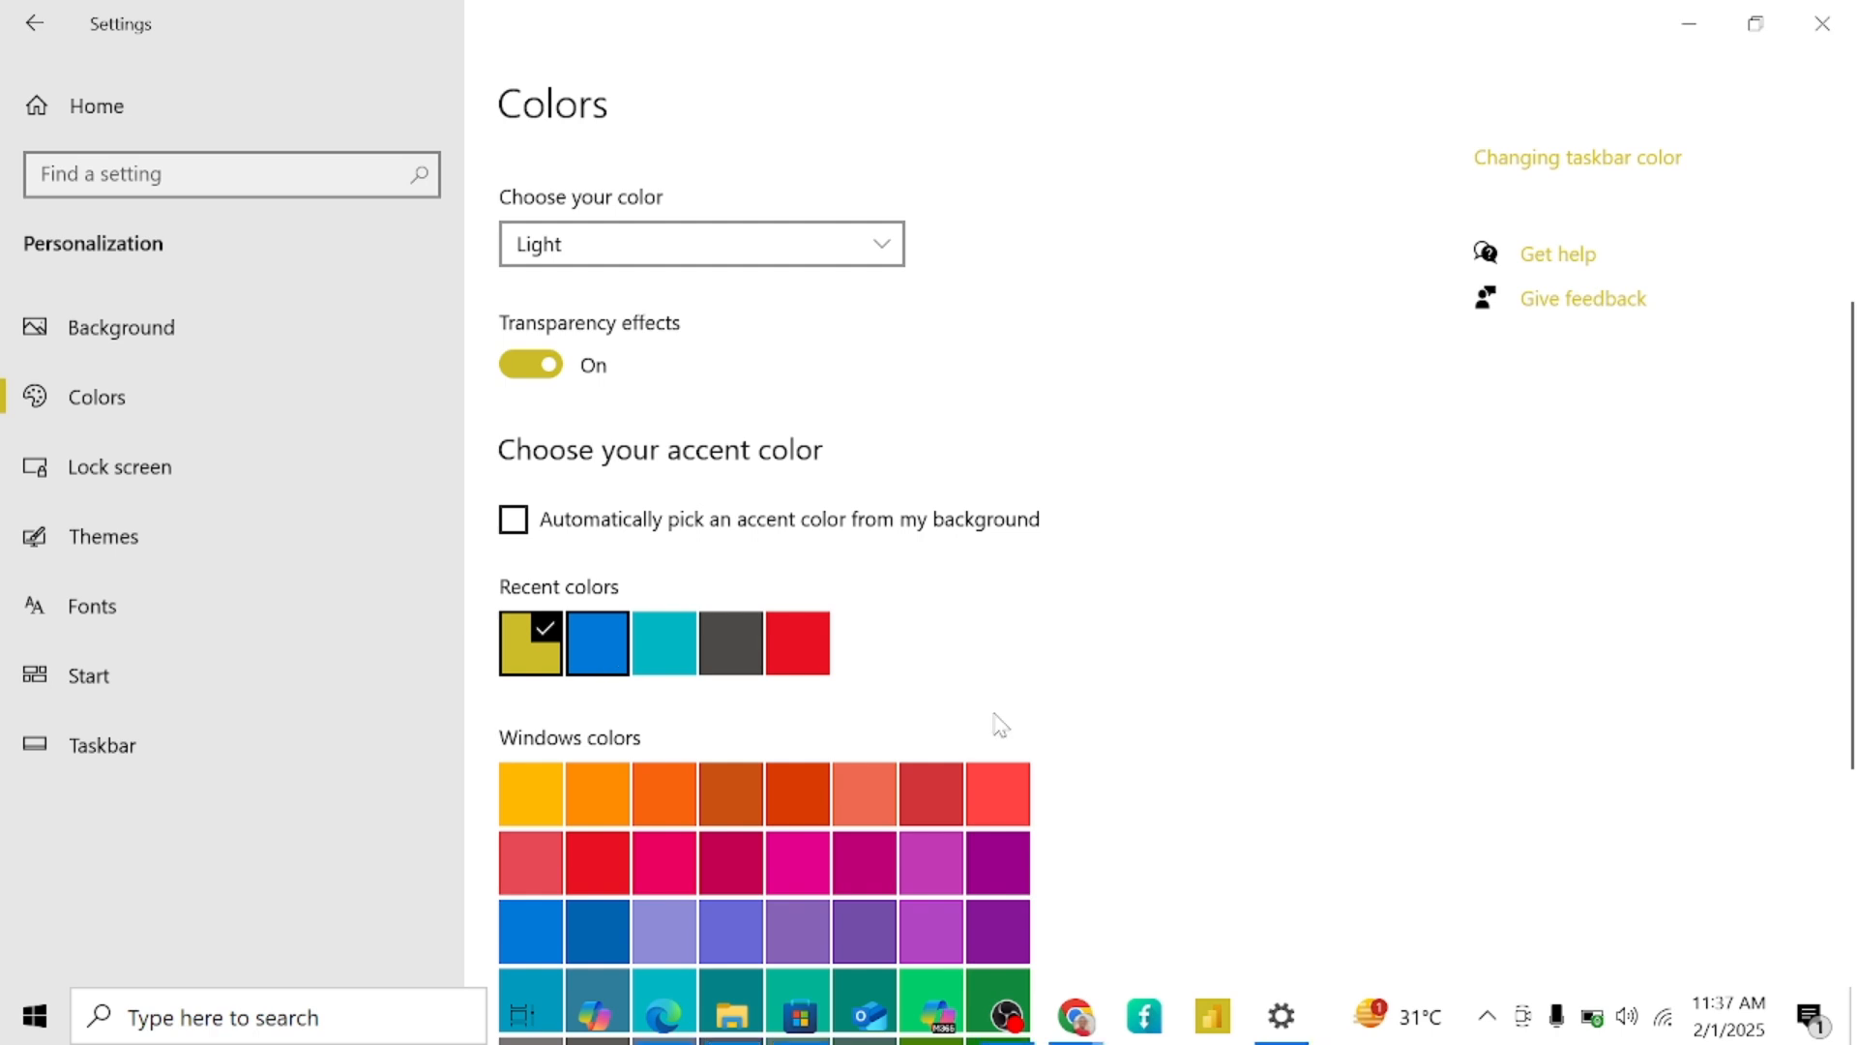
- Apply the blue recent color as the accent and look over the Windows colors and accent surface options
scroll(1002, 723, down, 5)
scroll(1001, 724, up, 1)
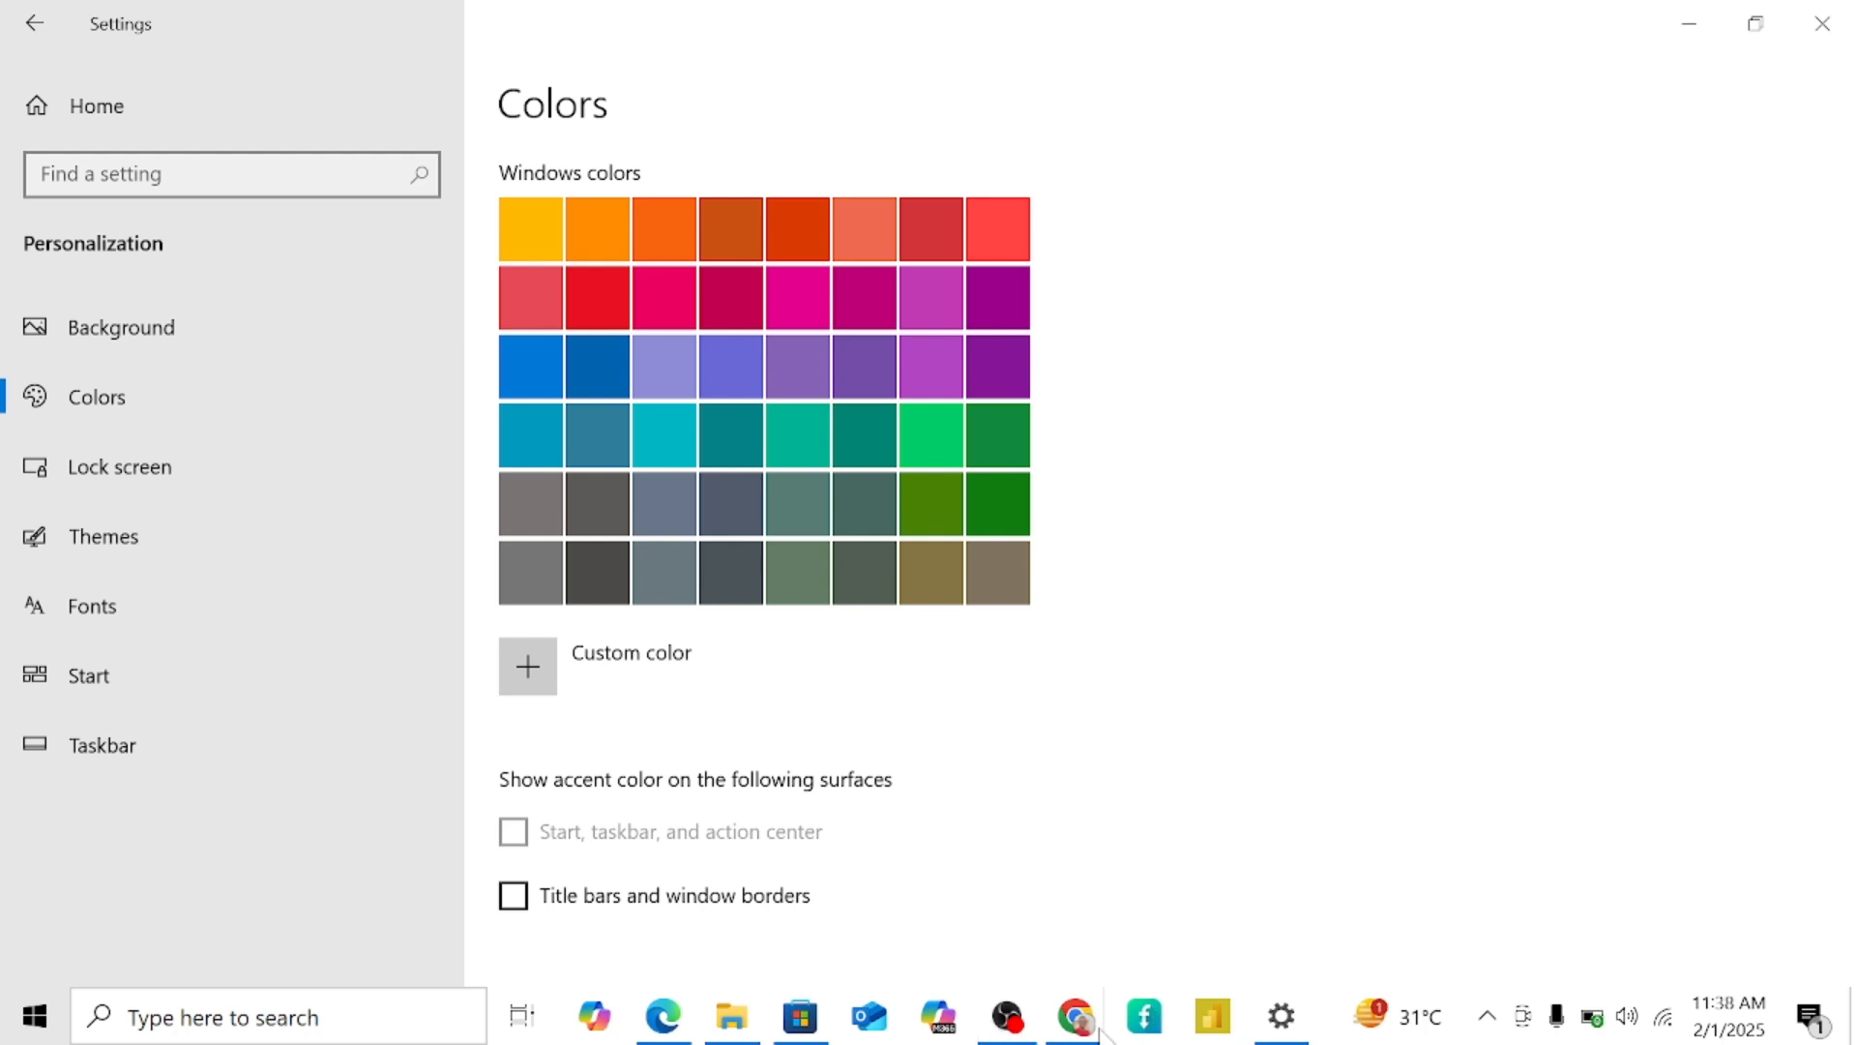
scroll(1127, 561, up, 3)
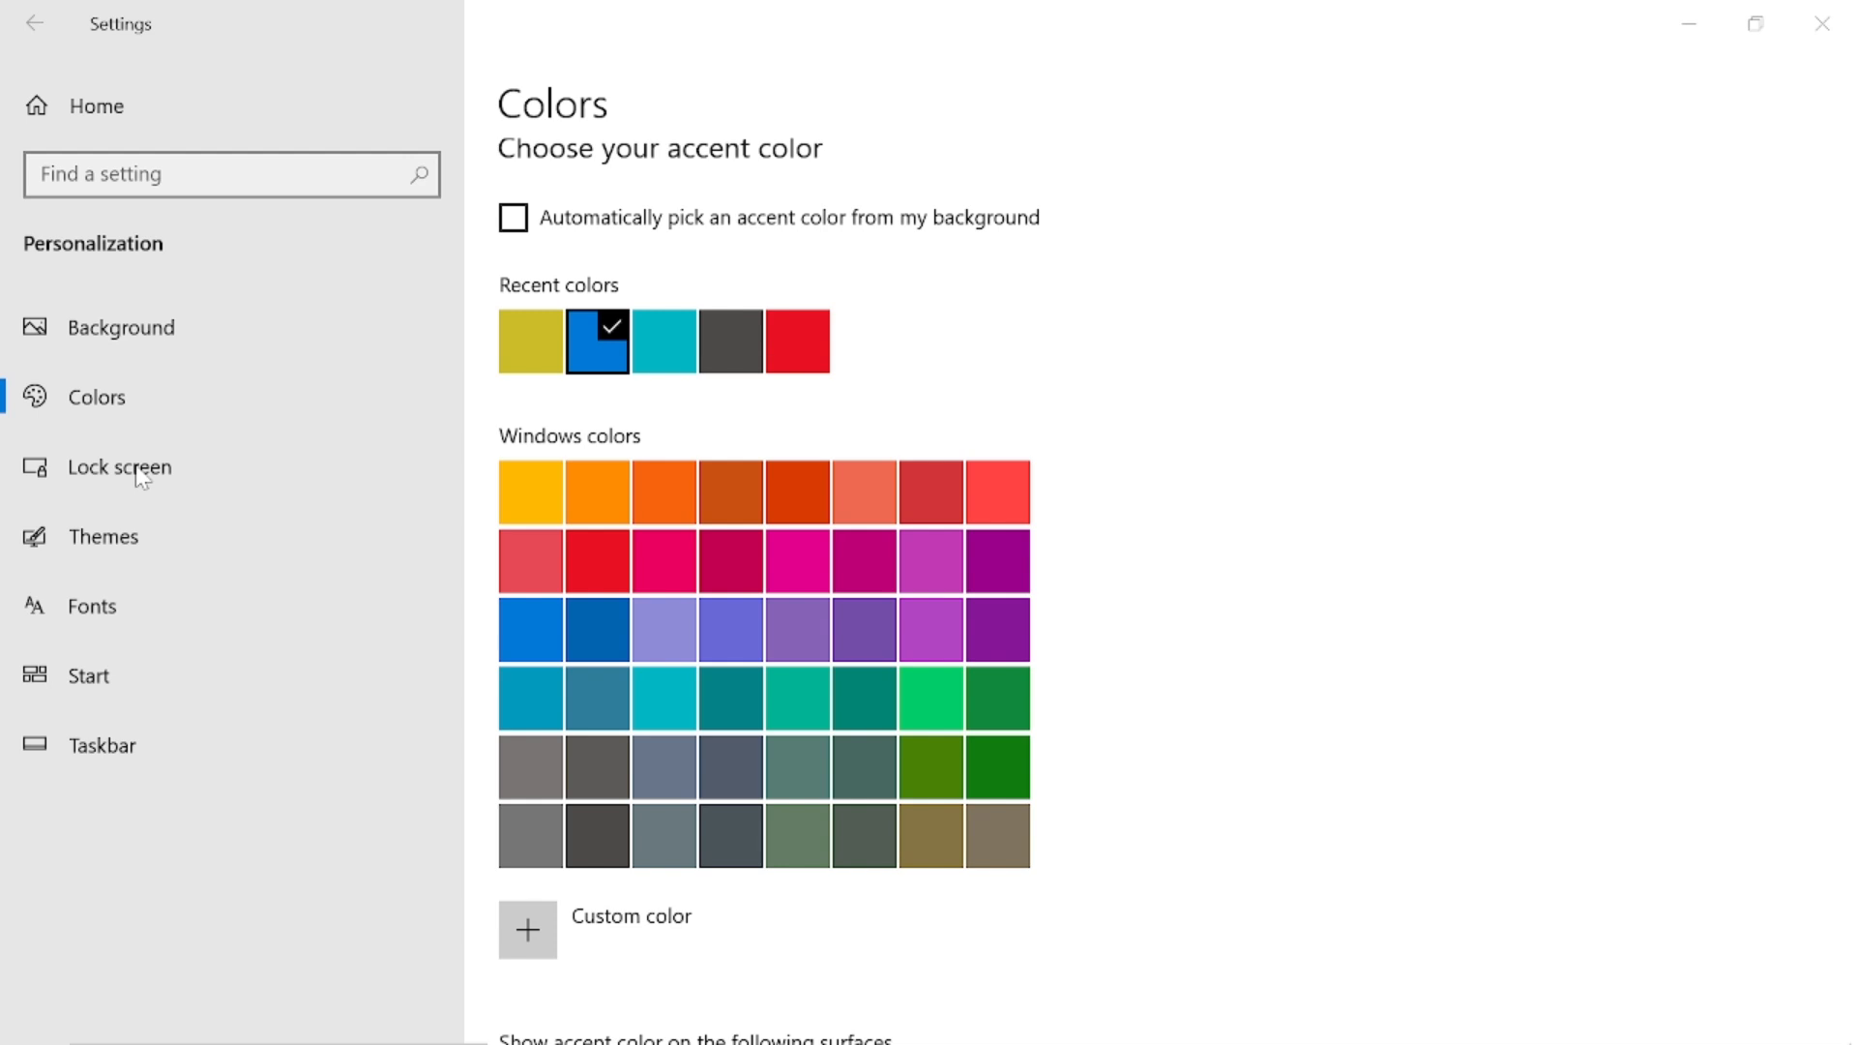
- Glance at the Lock screen settings, return to Colors, and review its preview, color mode and accent options
click(141, 474)
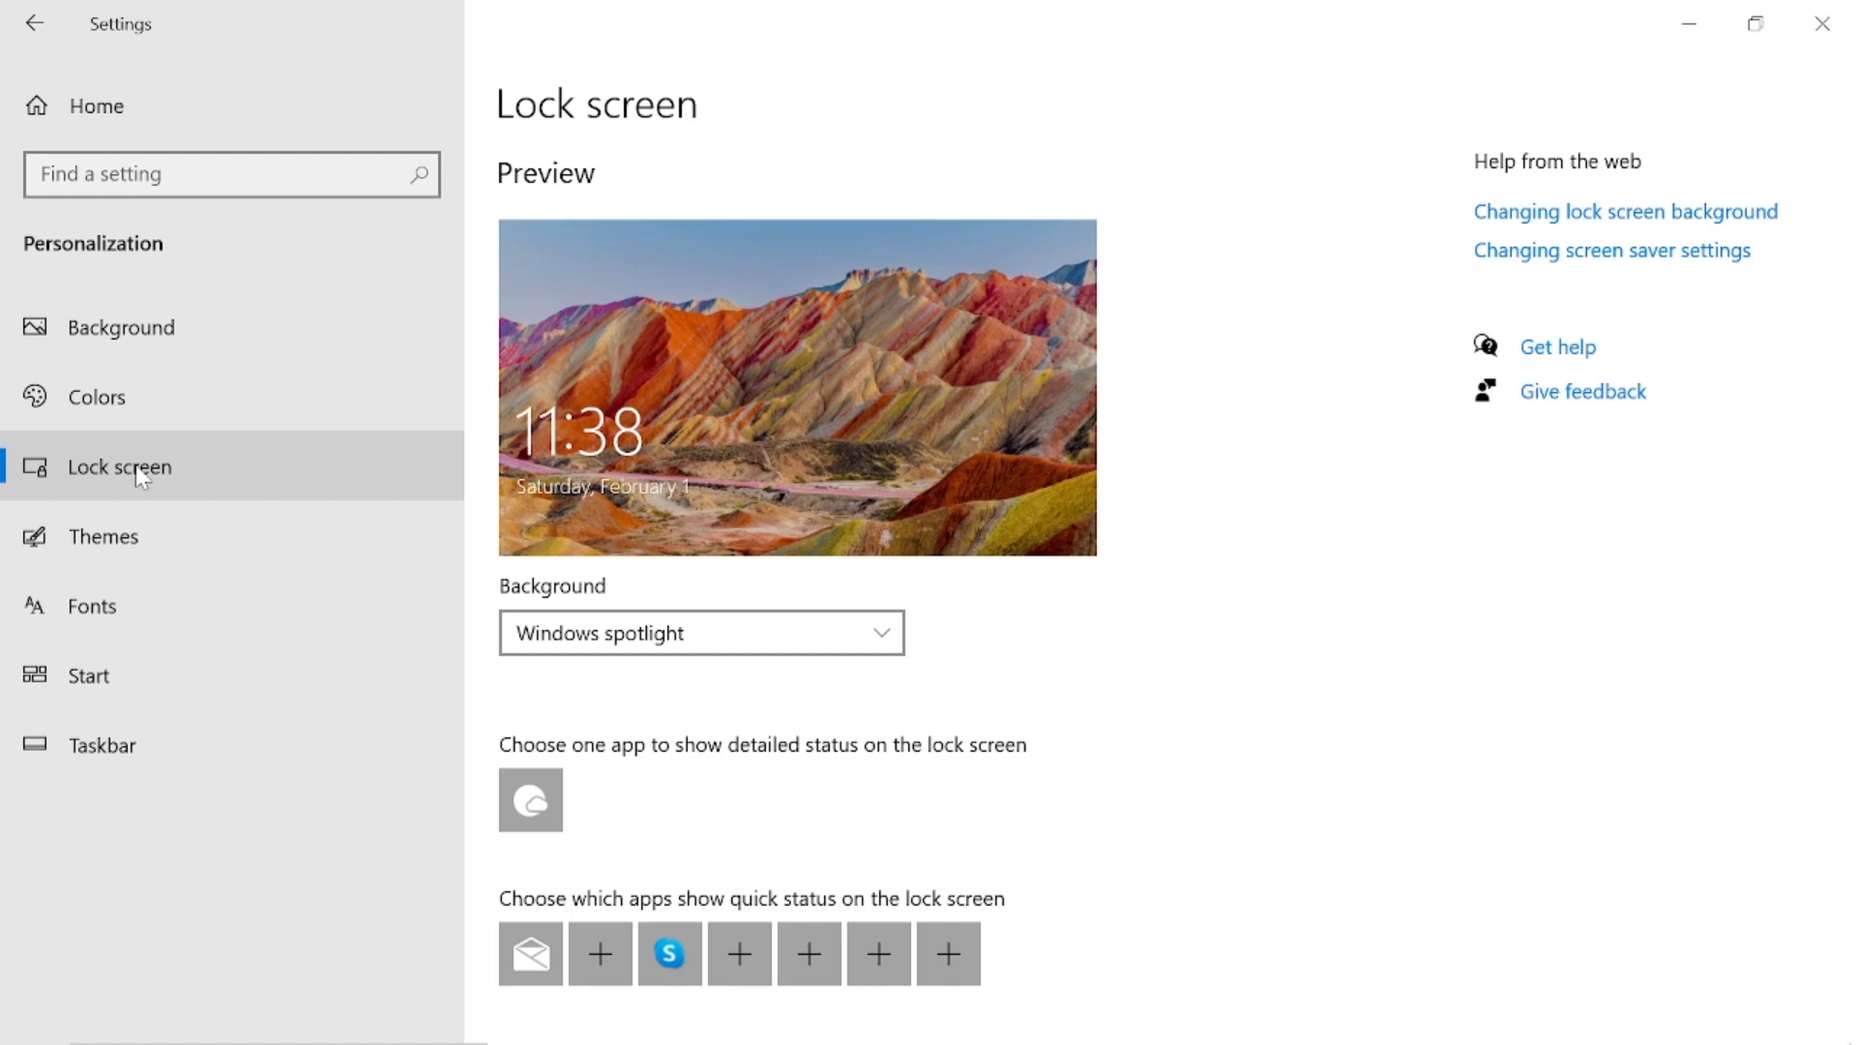
click(137, 398)
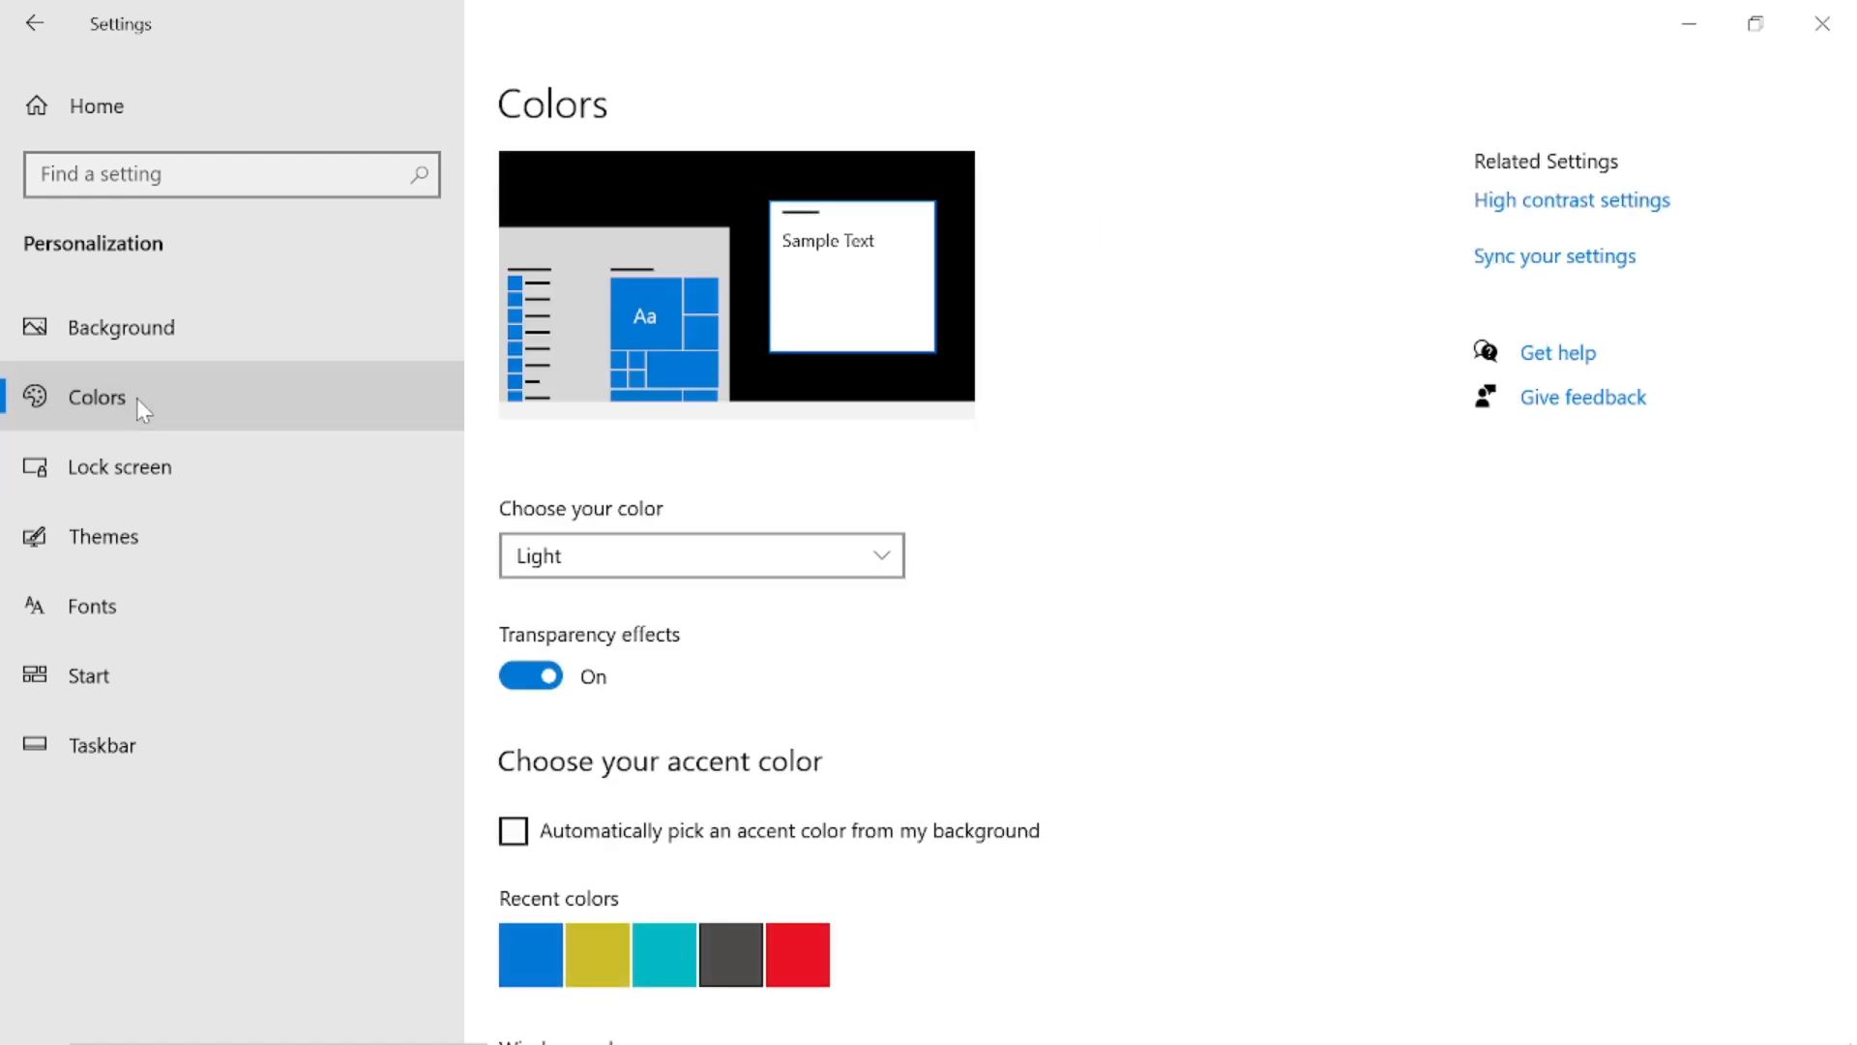
scroll(734, 766, down, 2)
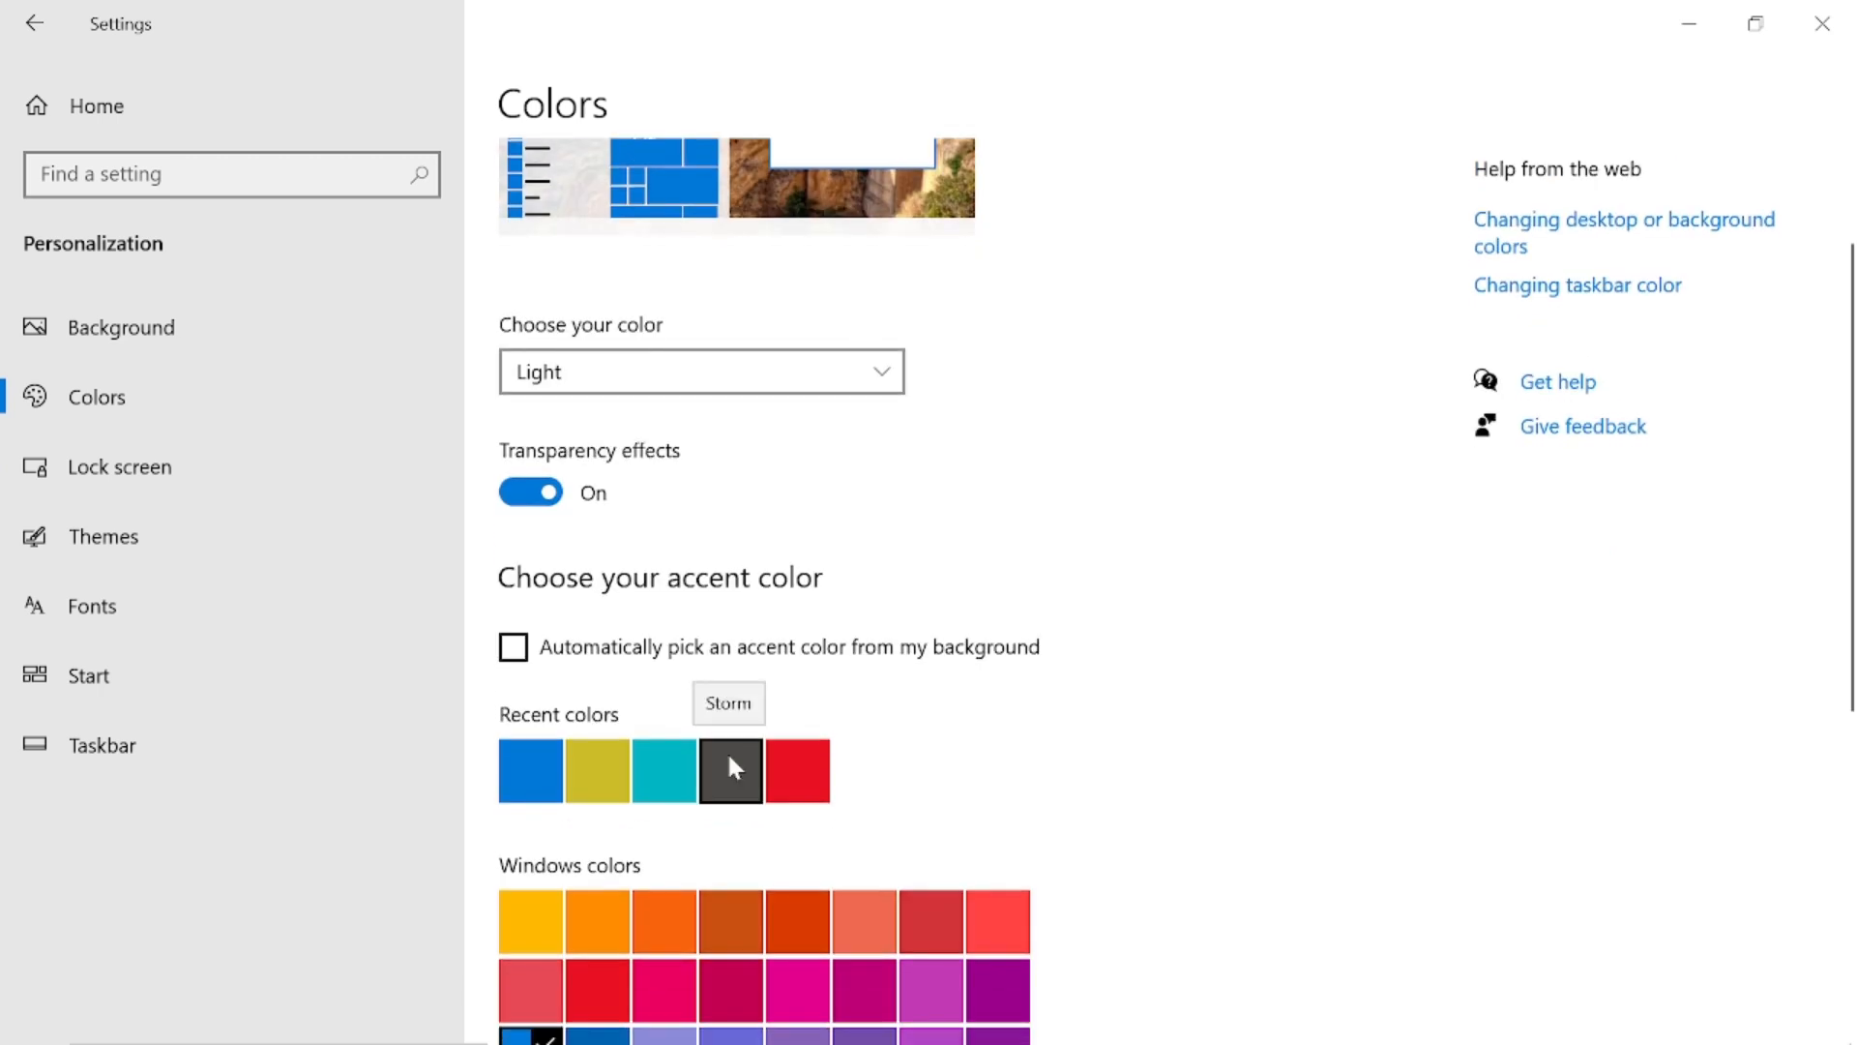
scroll(727, 755, up, 2)
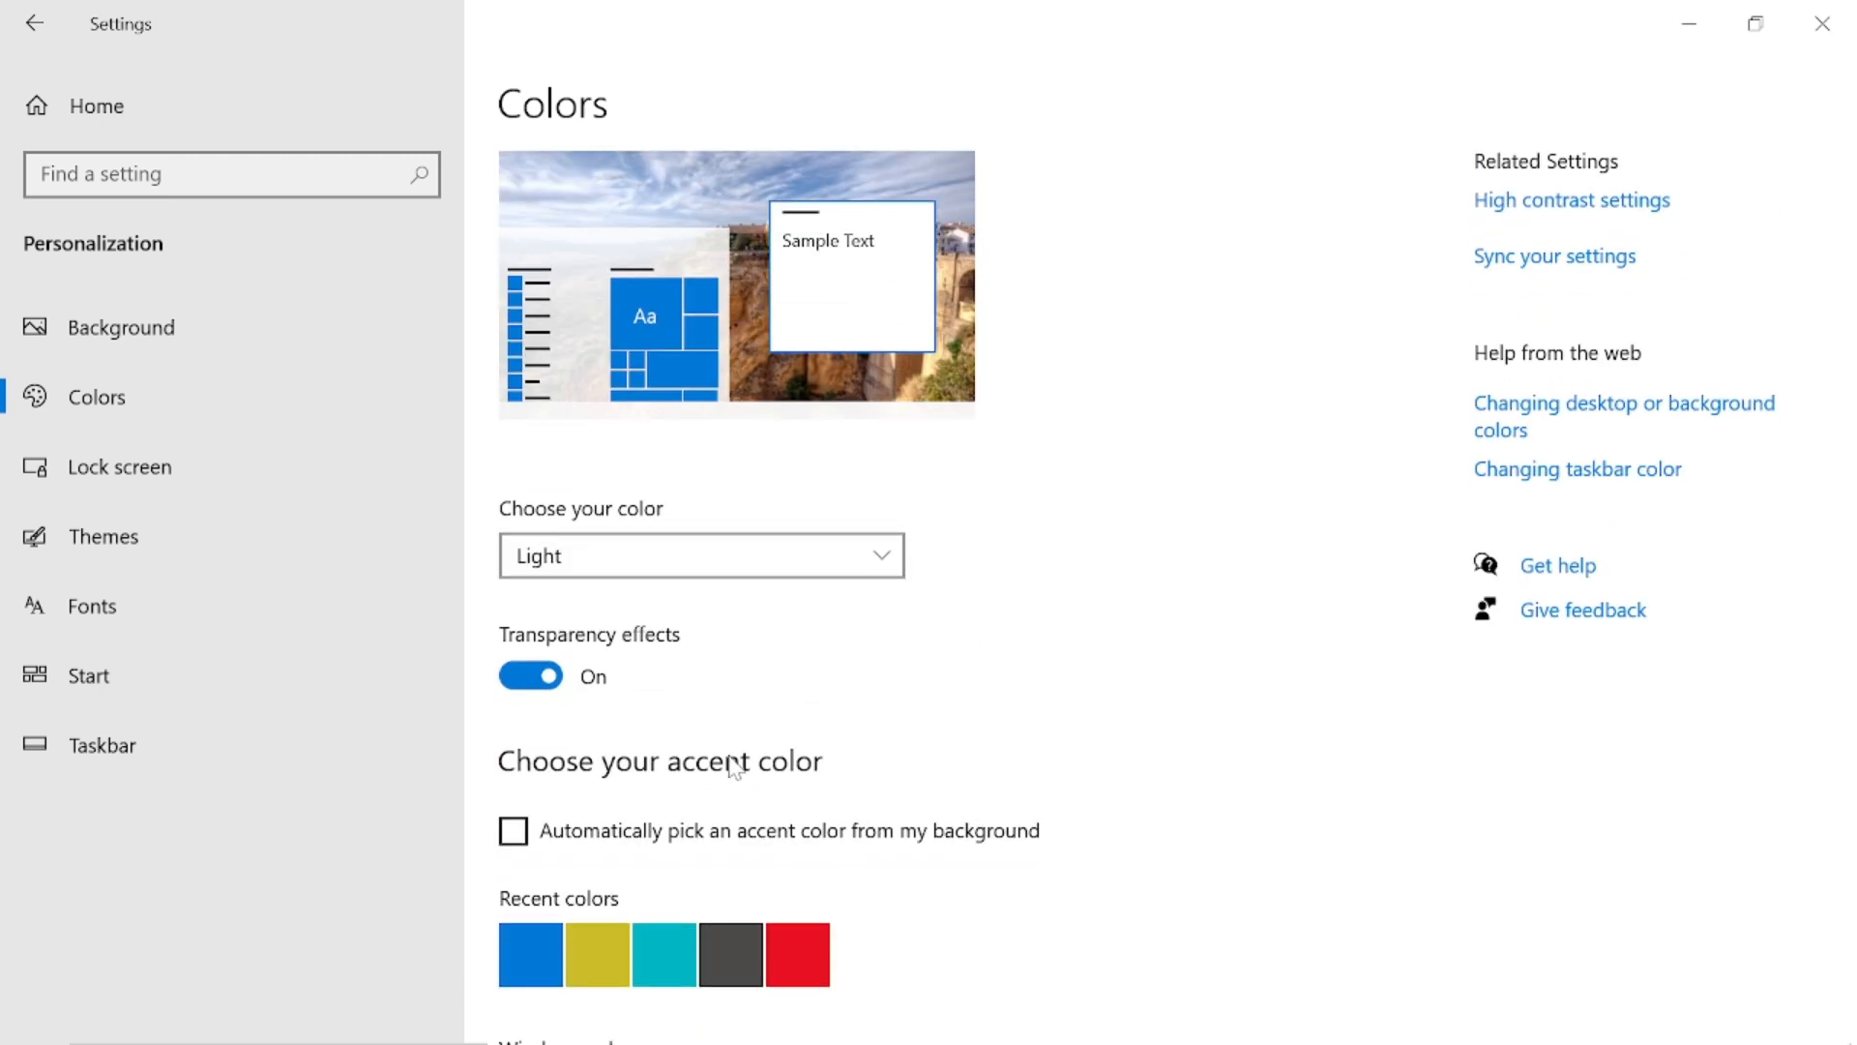
scroll(732, 766, down, 8)
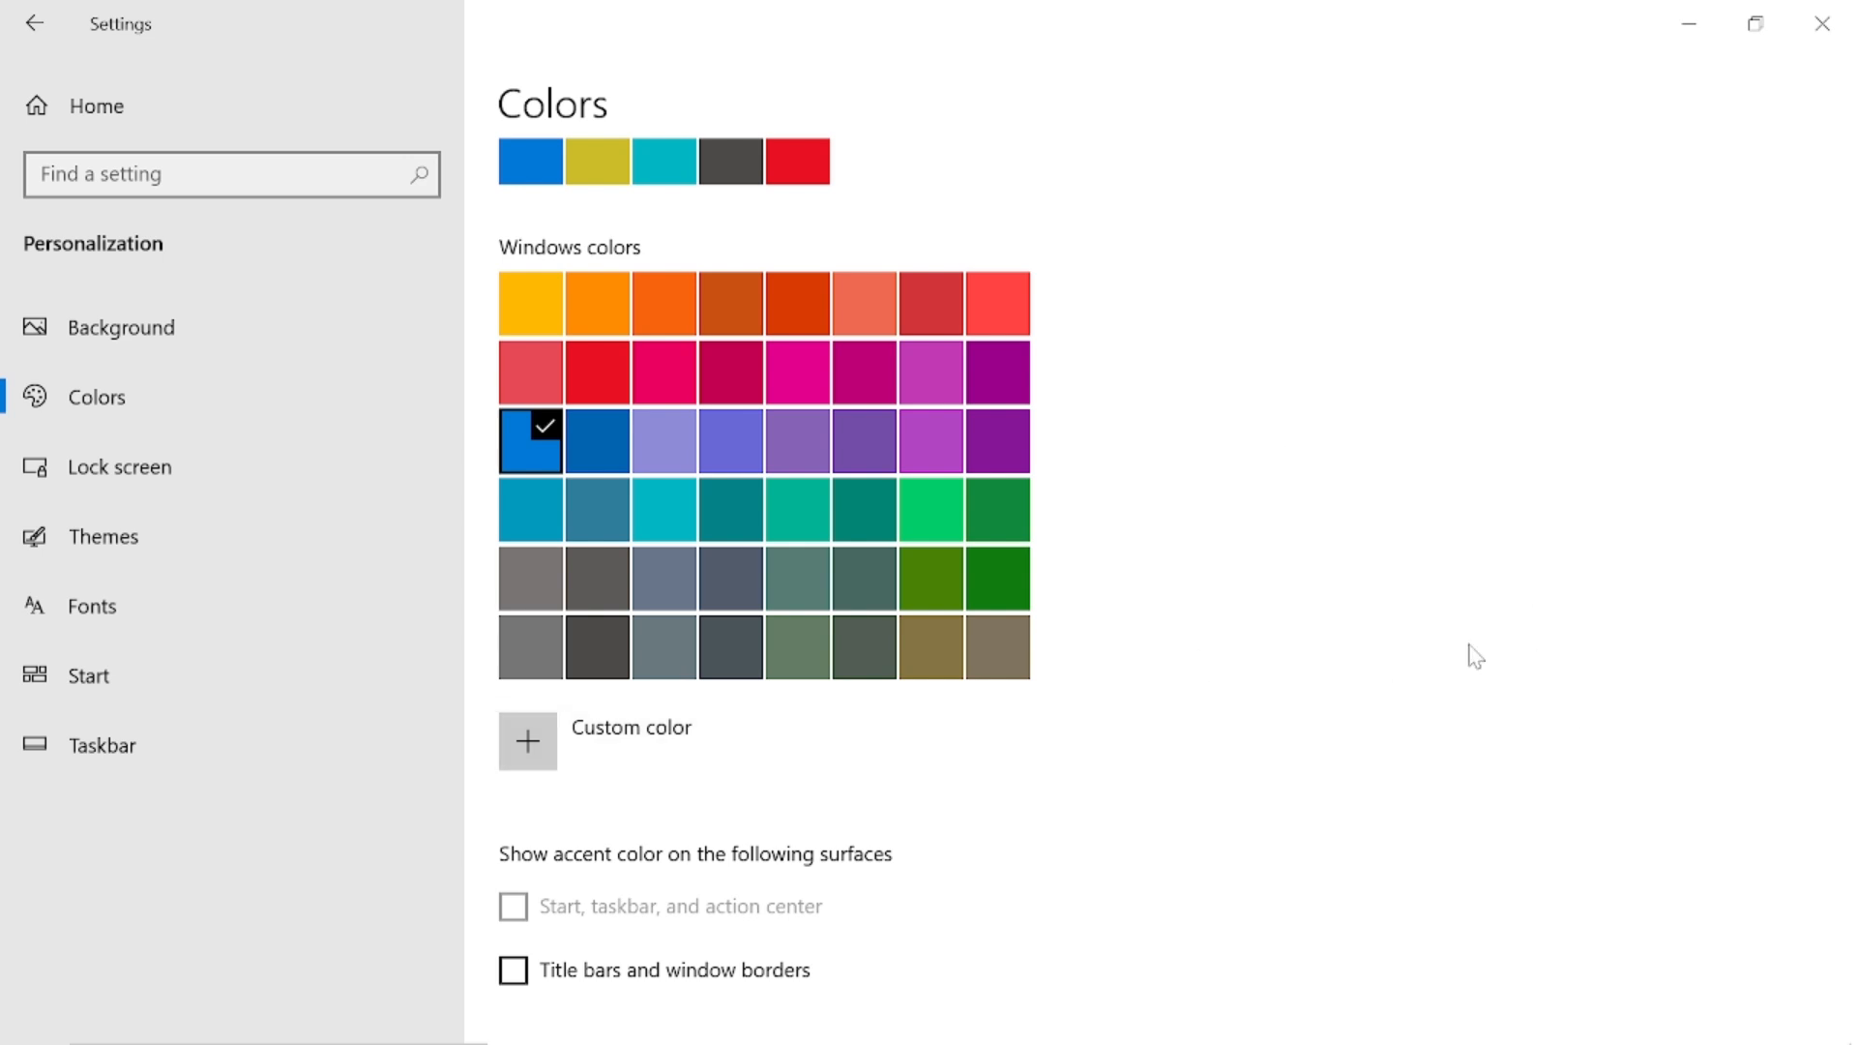
- Open the Lock screen settings, try Picture as the background type, and change it to Slideshow
click(187, 463)
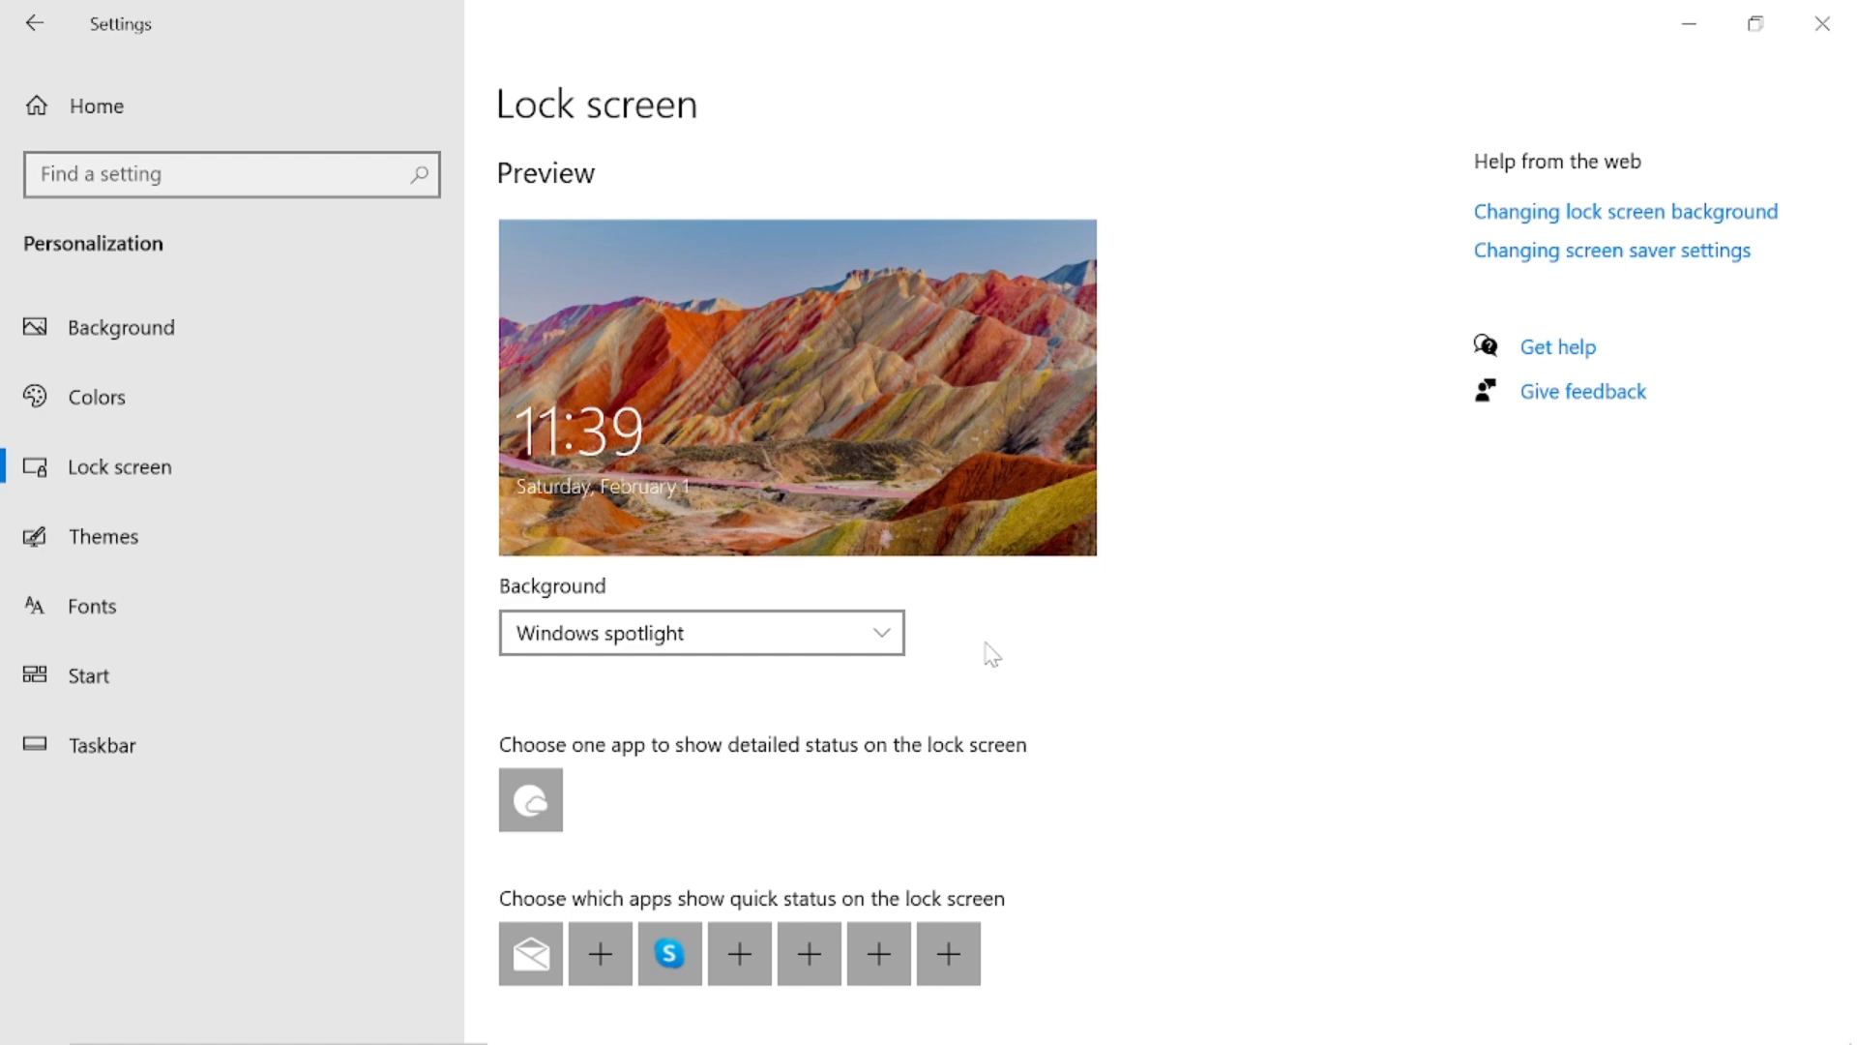
click(887, 639)
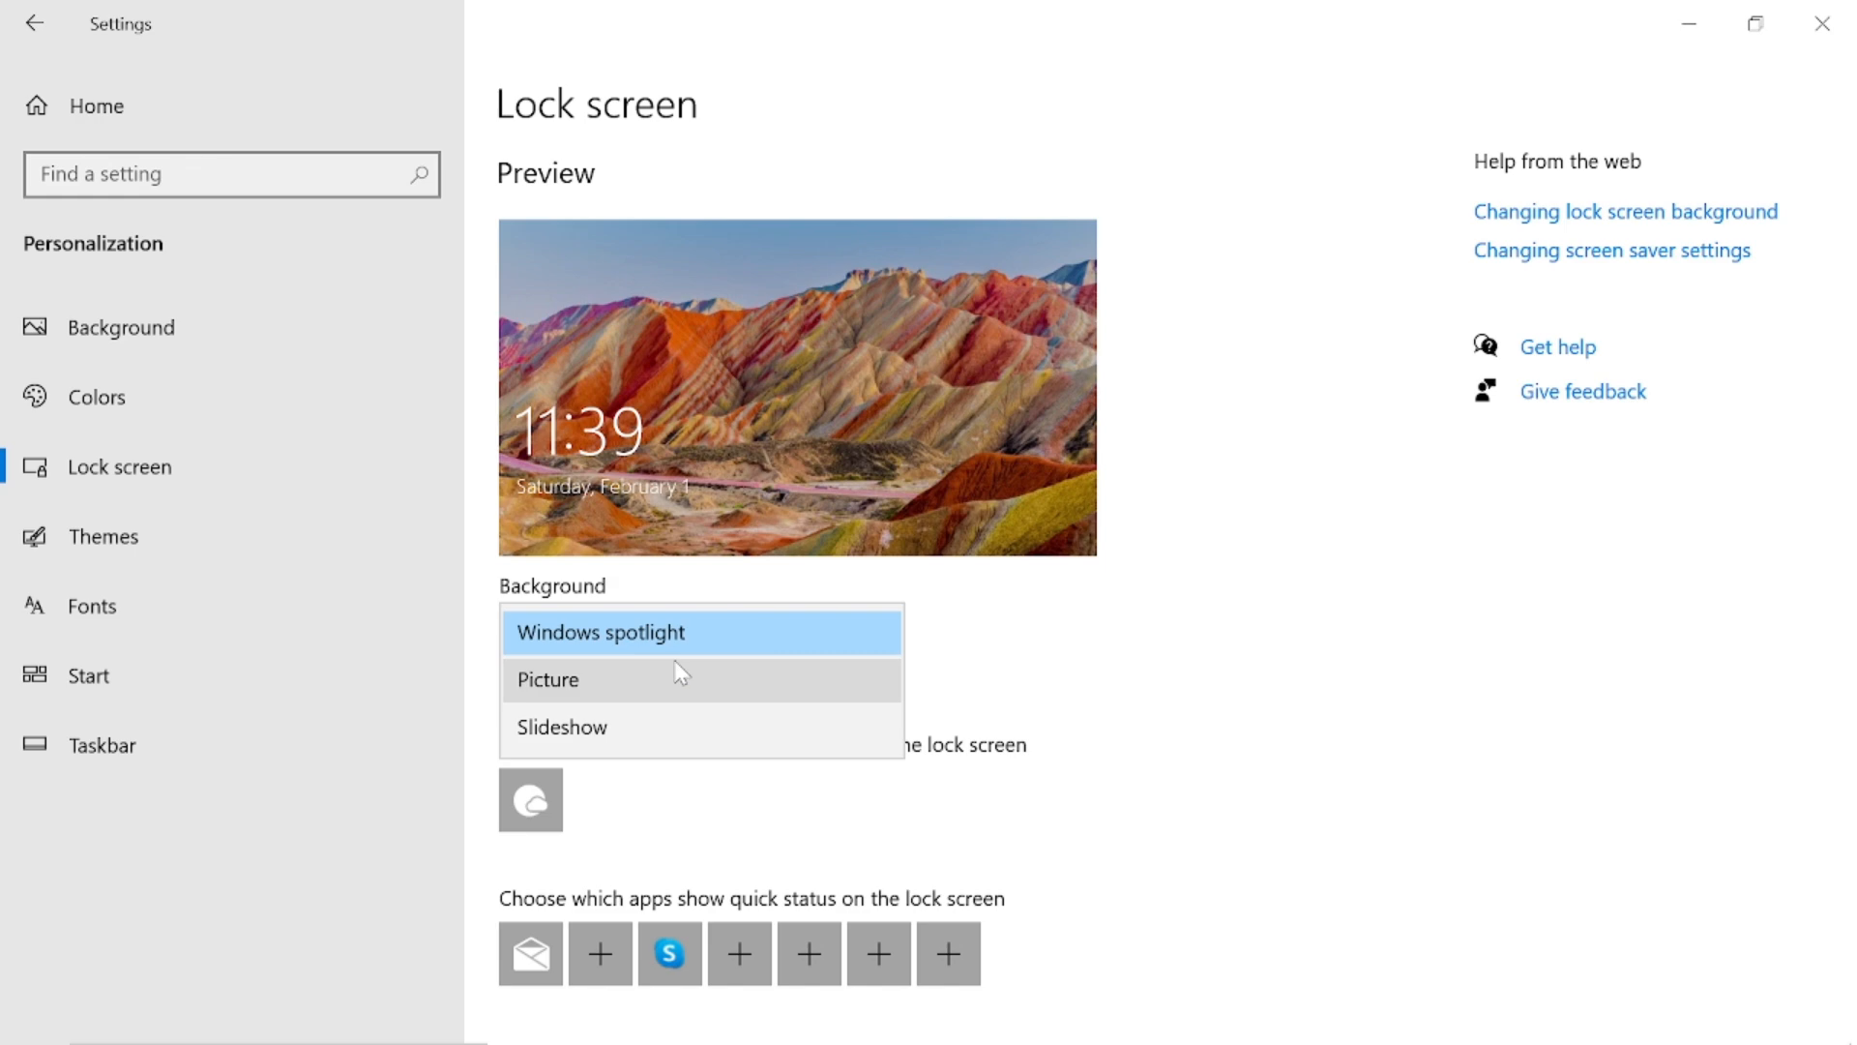
click(646, 679)
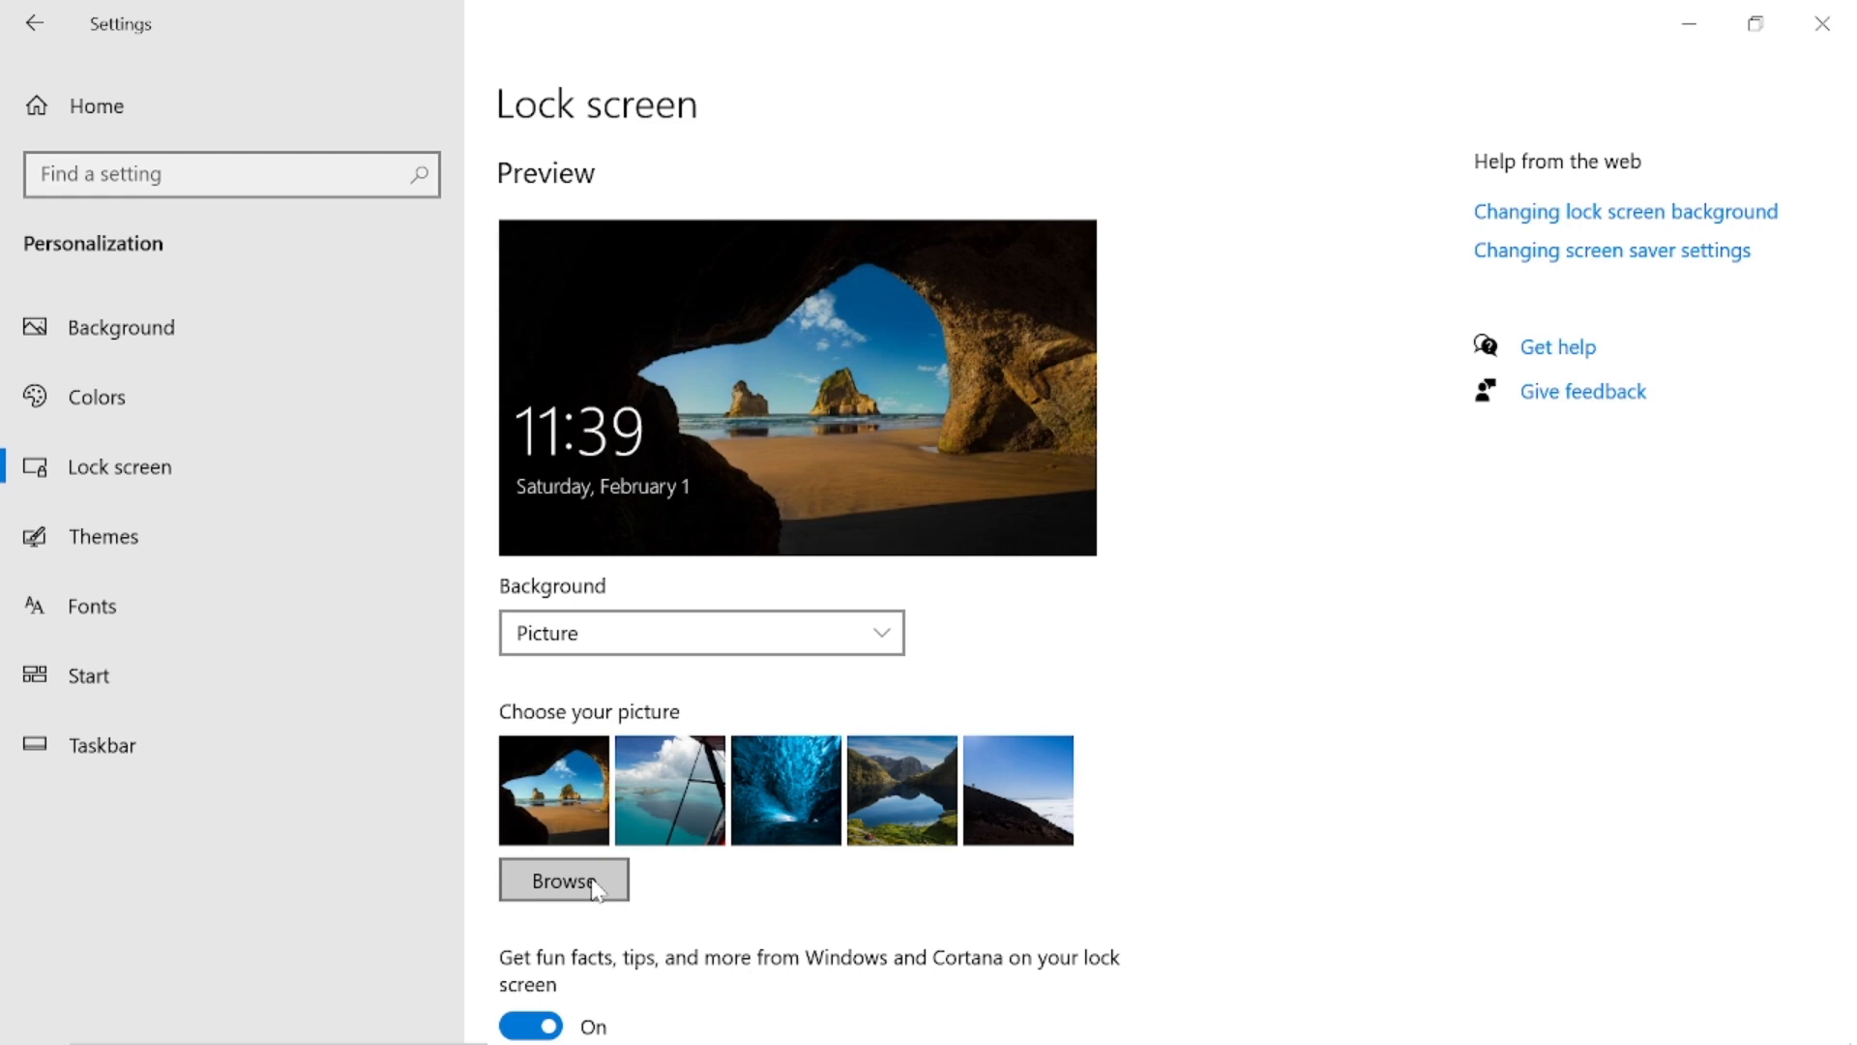
click(892, 633)
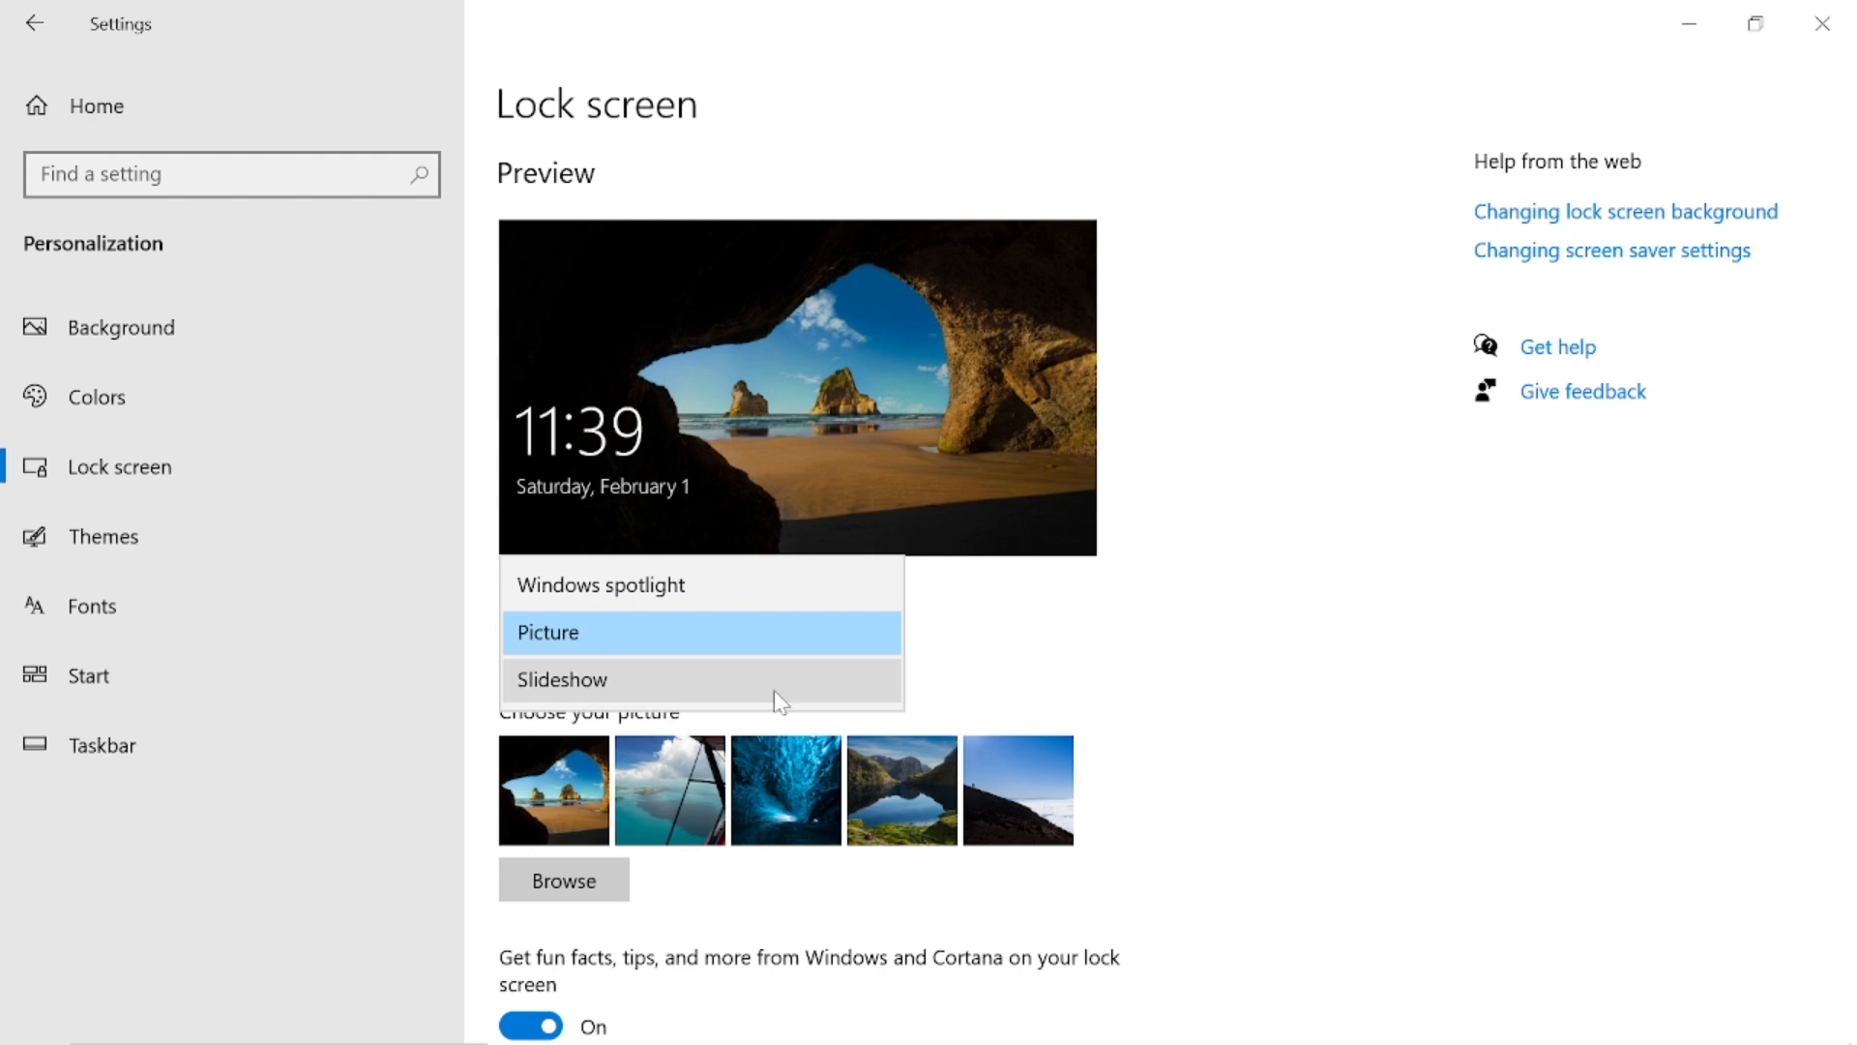
click(715, 680)
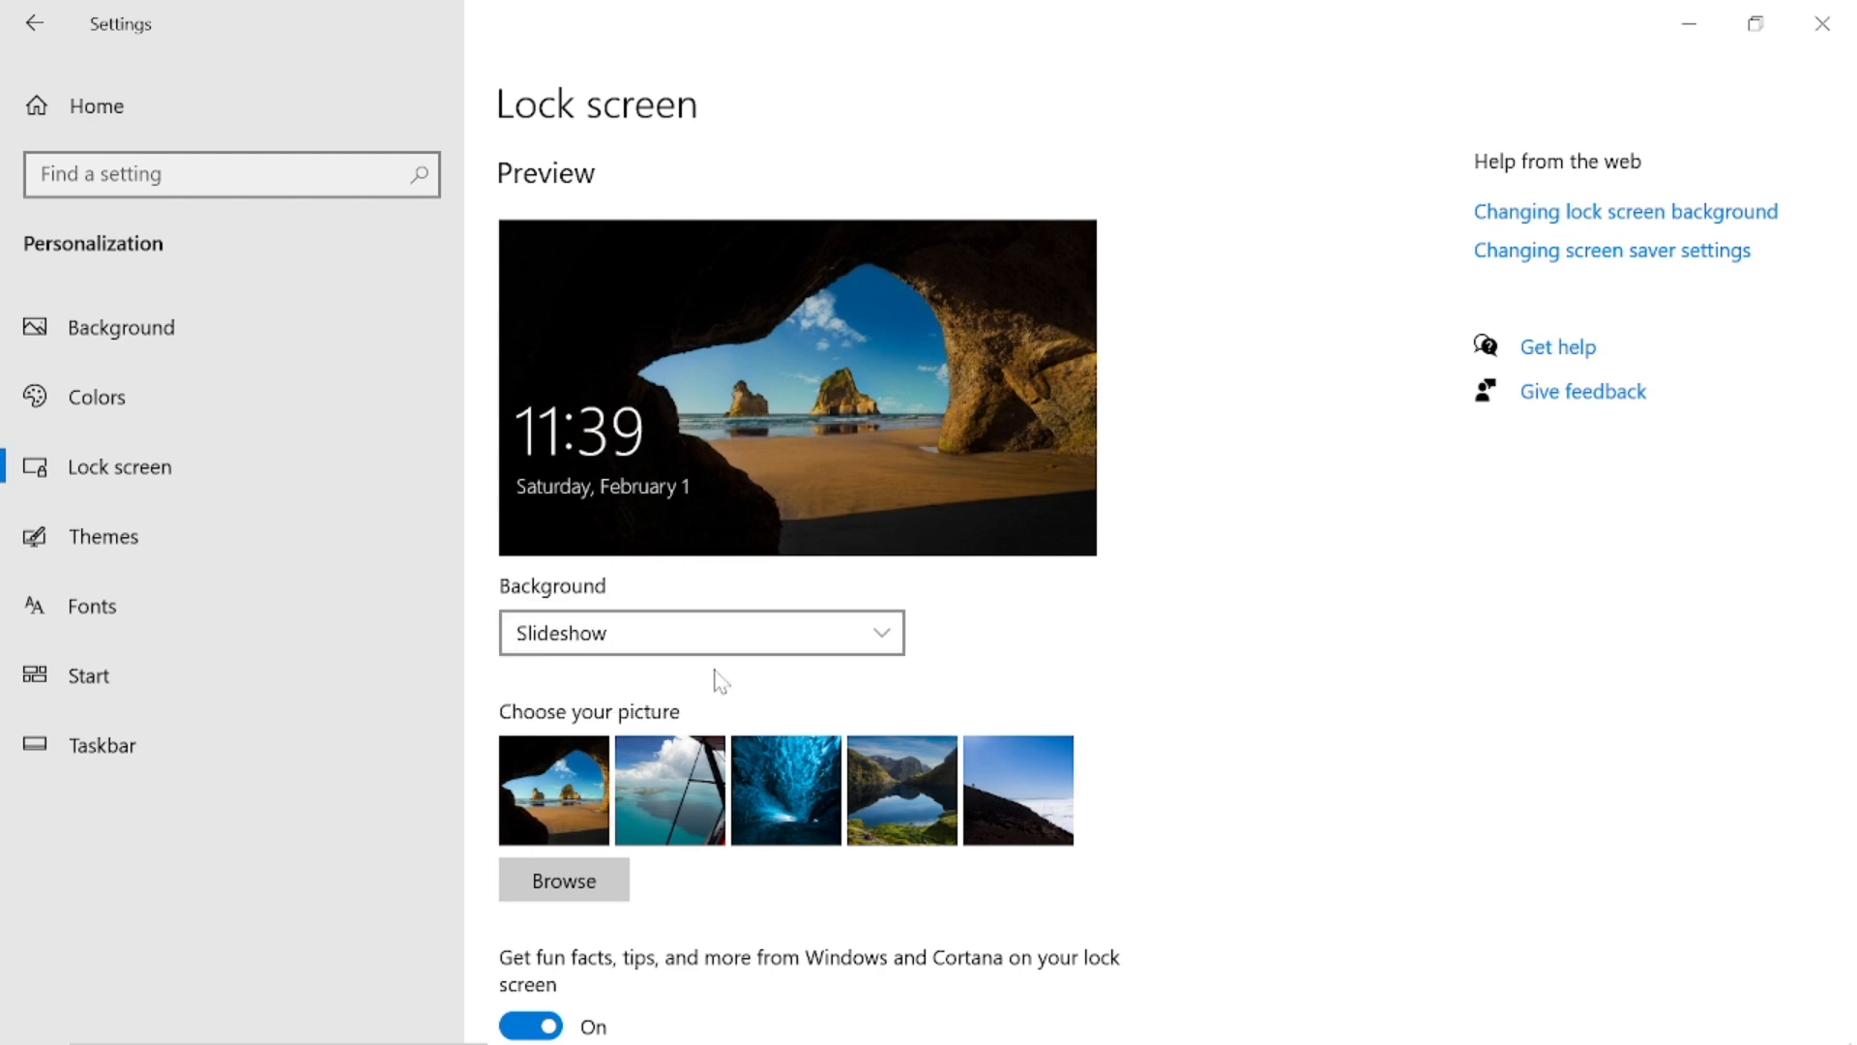
- Examine the lock screen's slideshow albums, app status choices, sign-in picture option, and timeout and screen saver links
scroll(852, 726, down, 3)
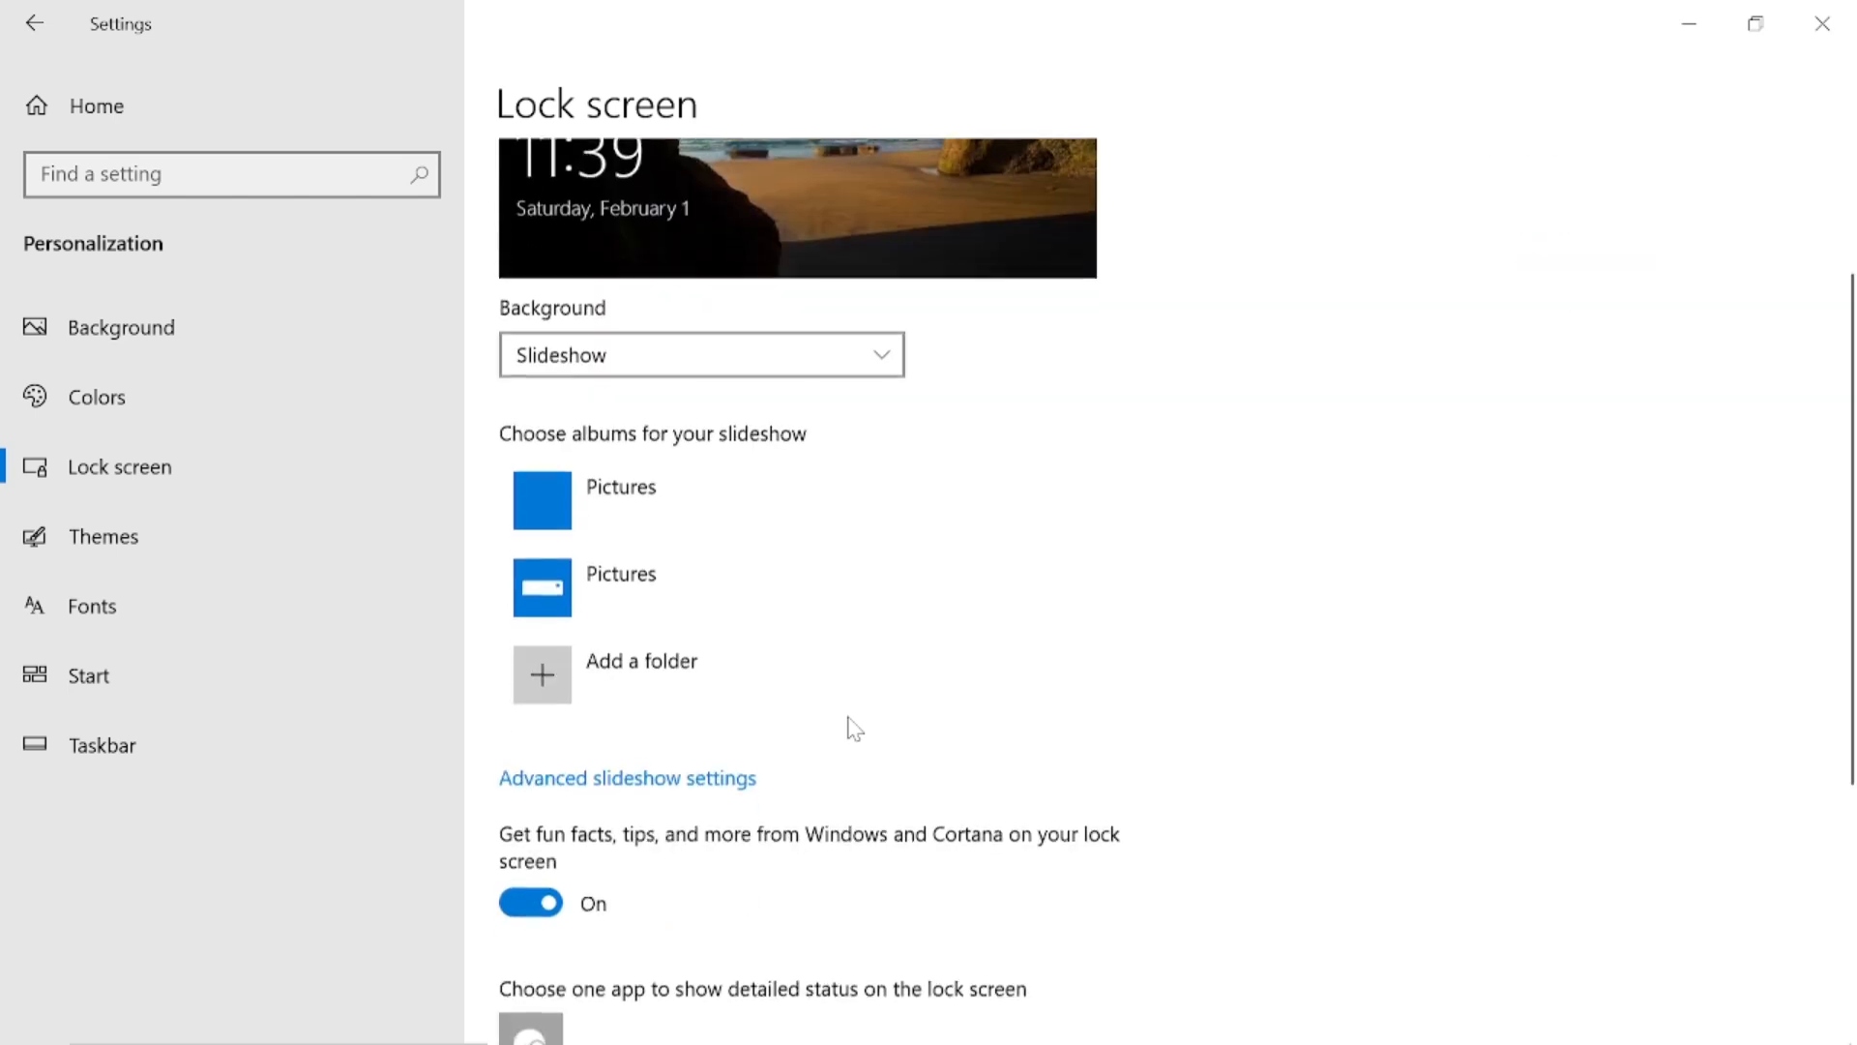
scroll(920, 825, down, 5)
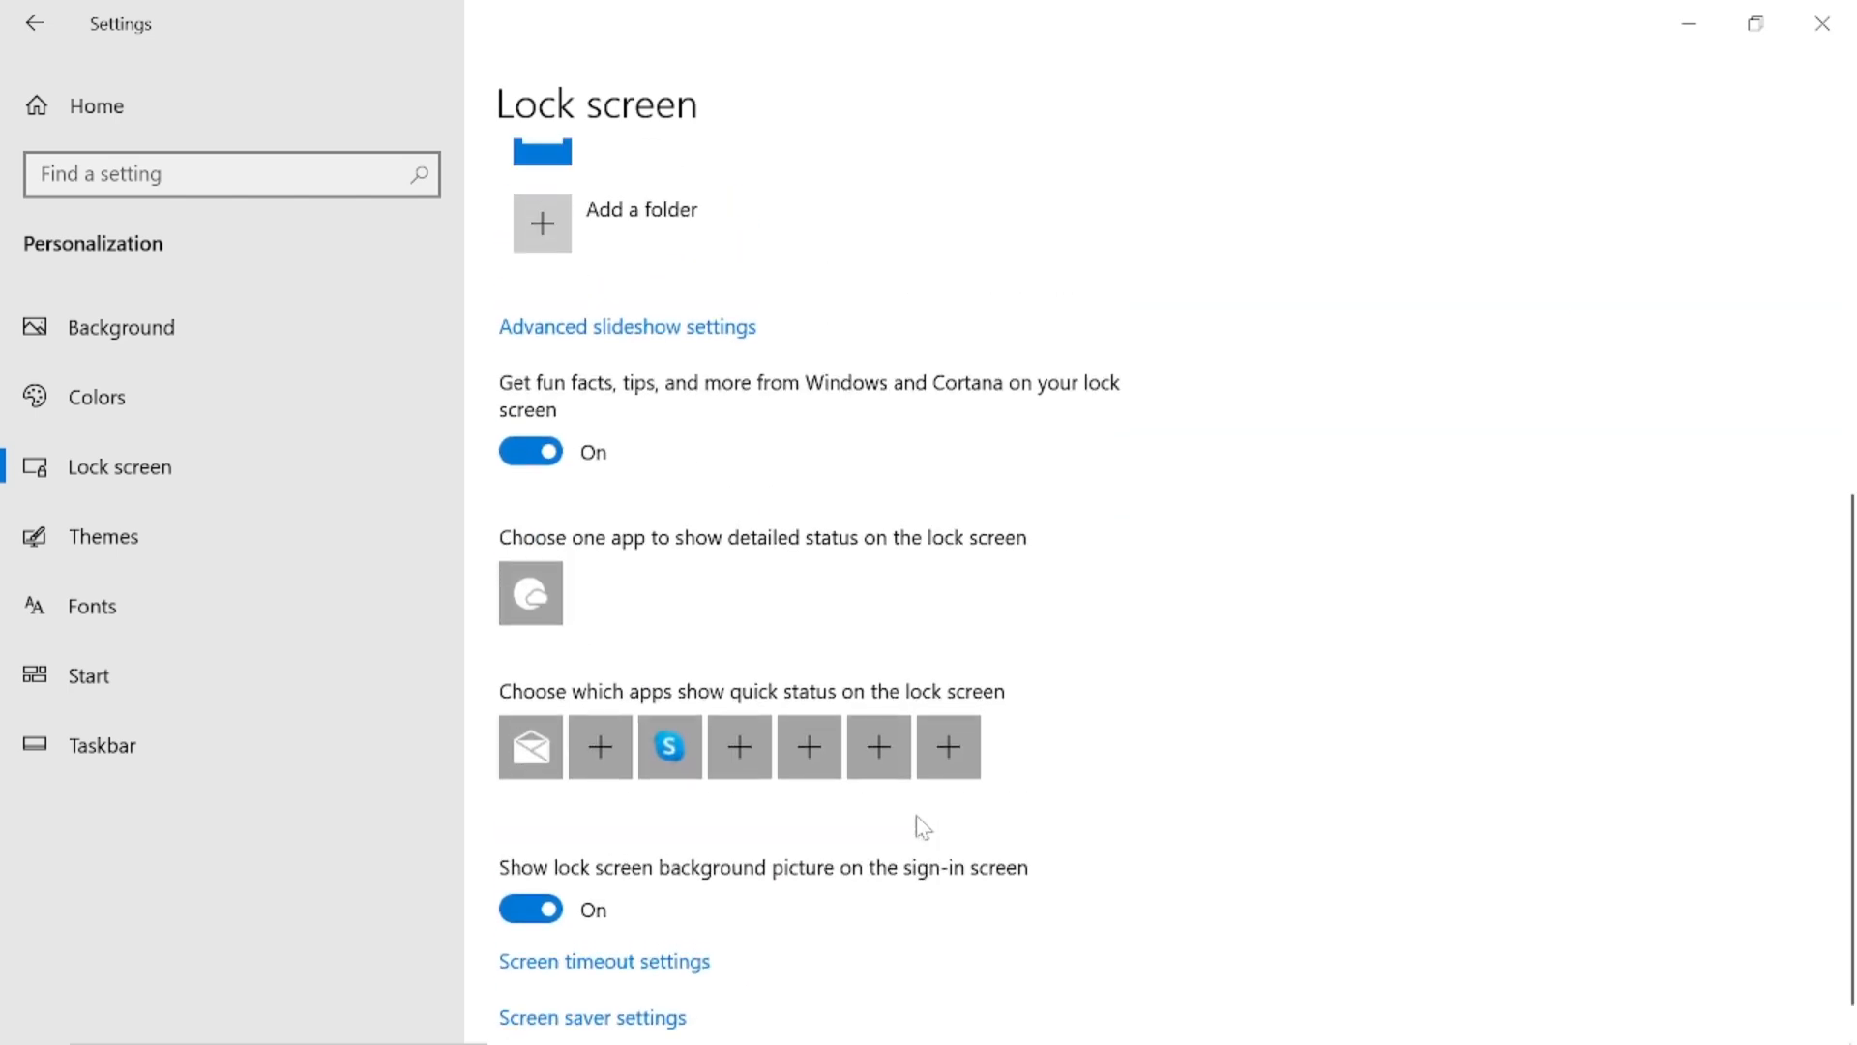
scroll(968, 435, up, 3)
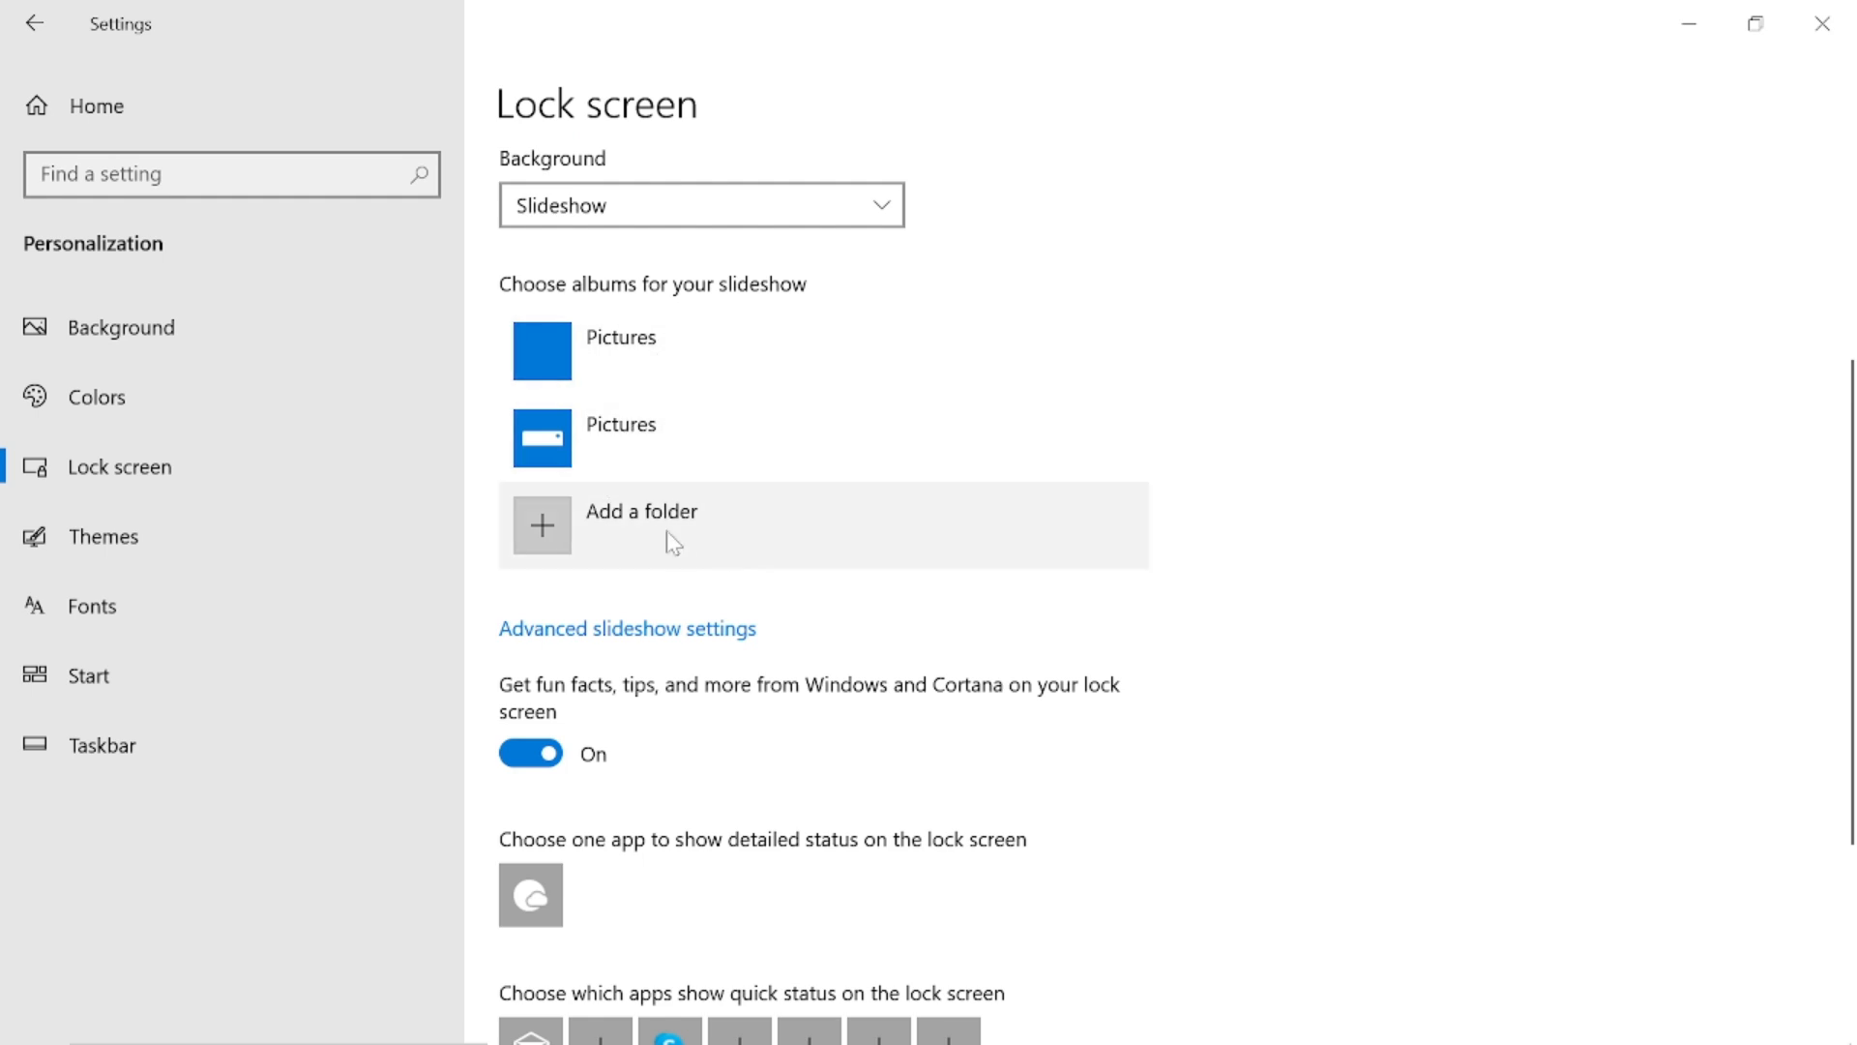
scroll(741, 654, down, 3)
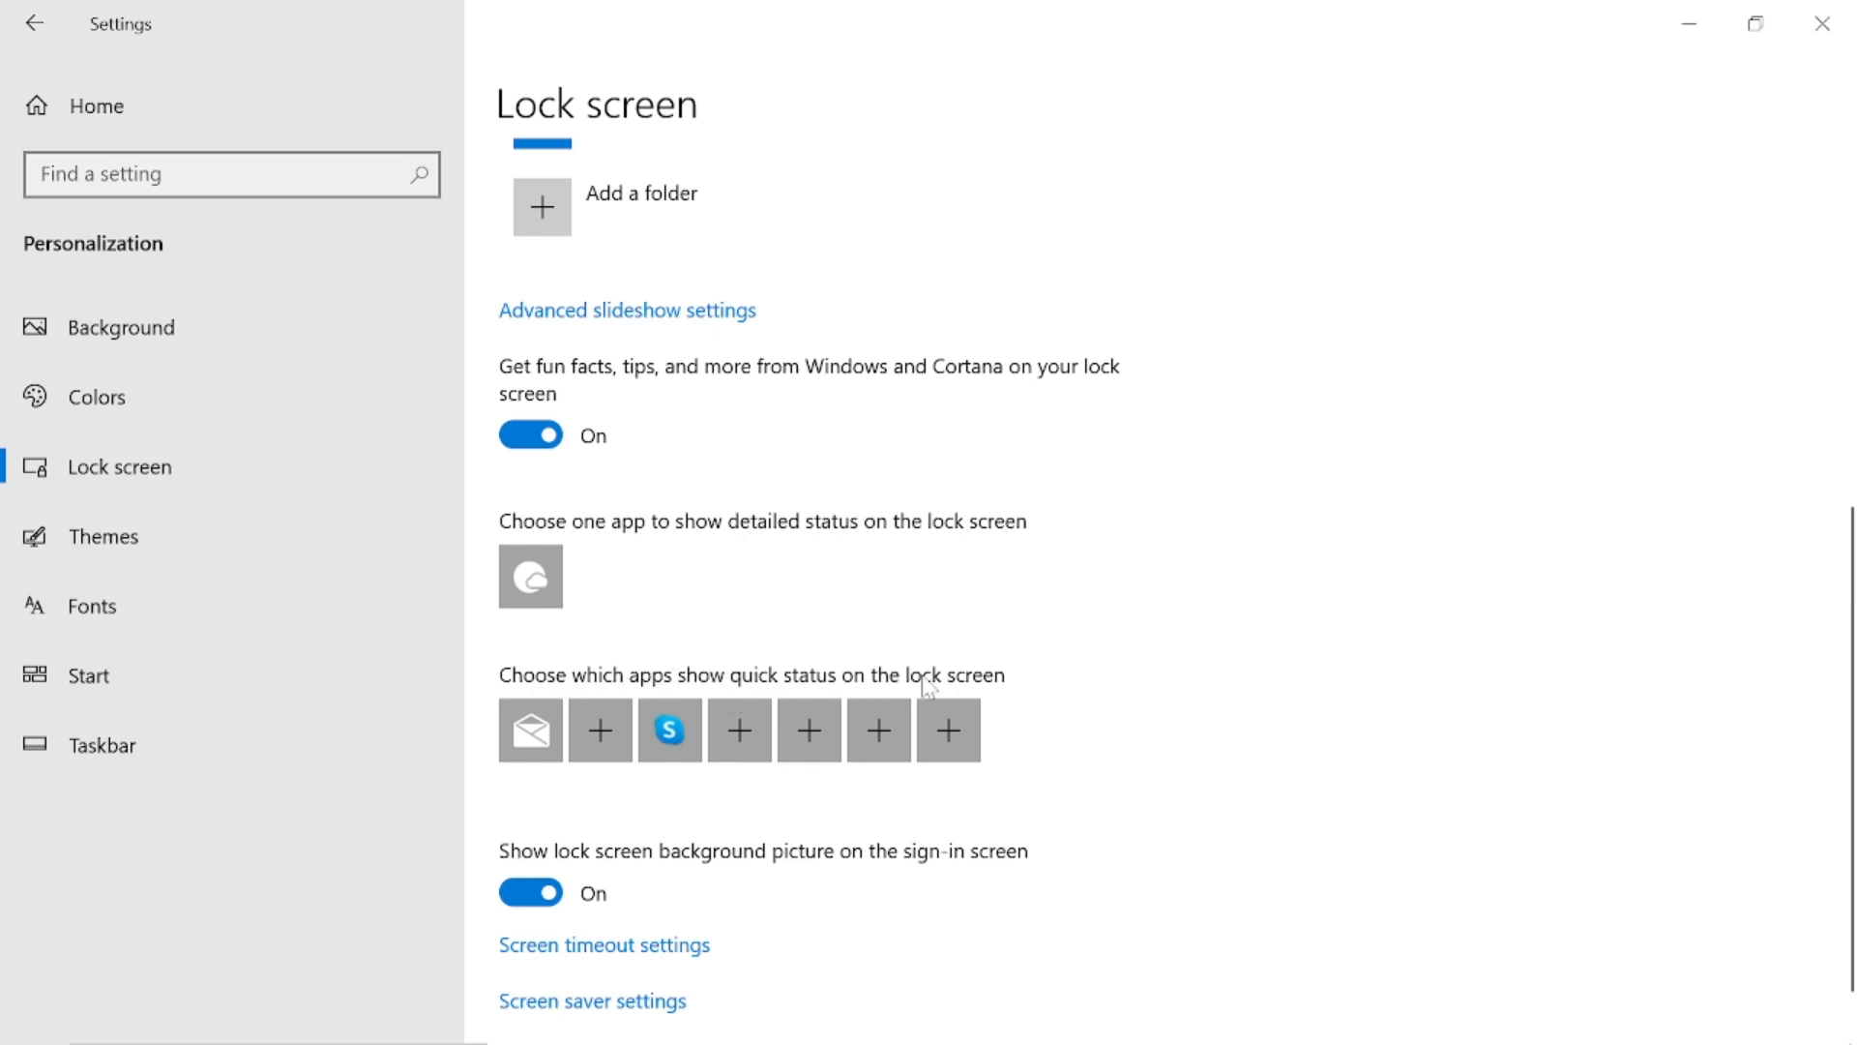
scroll(1006, 655, down, 1)
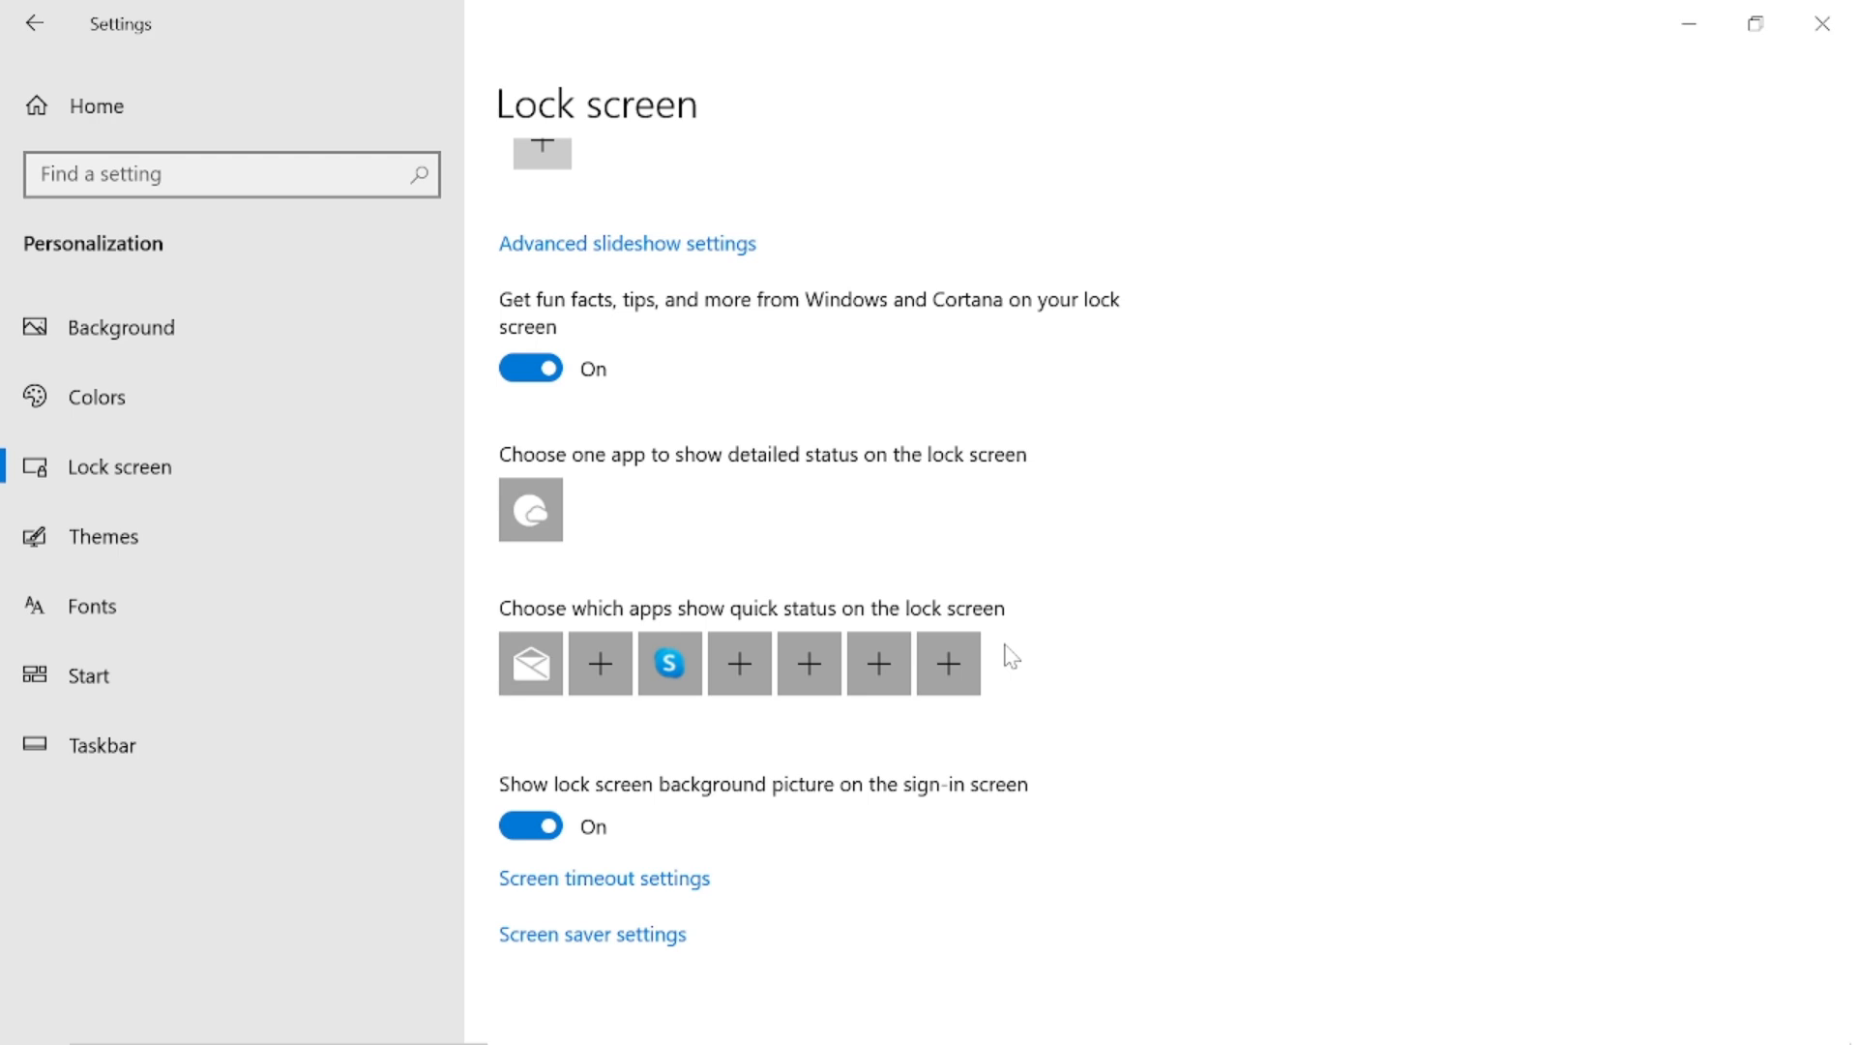
scroll(1011, 656, up, 6)
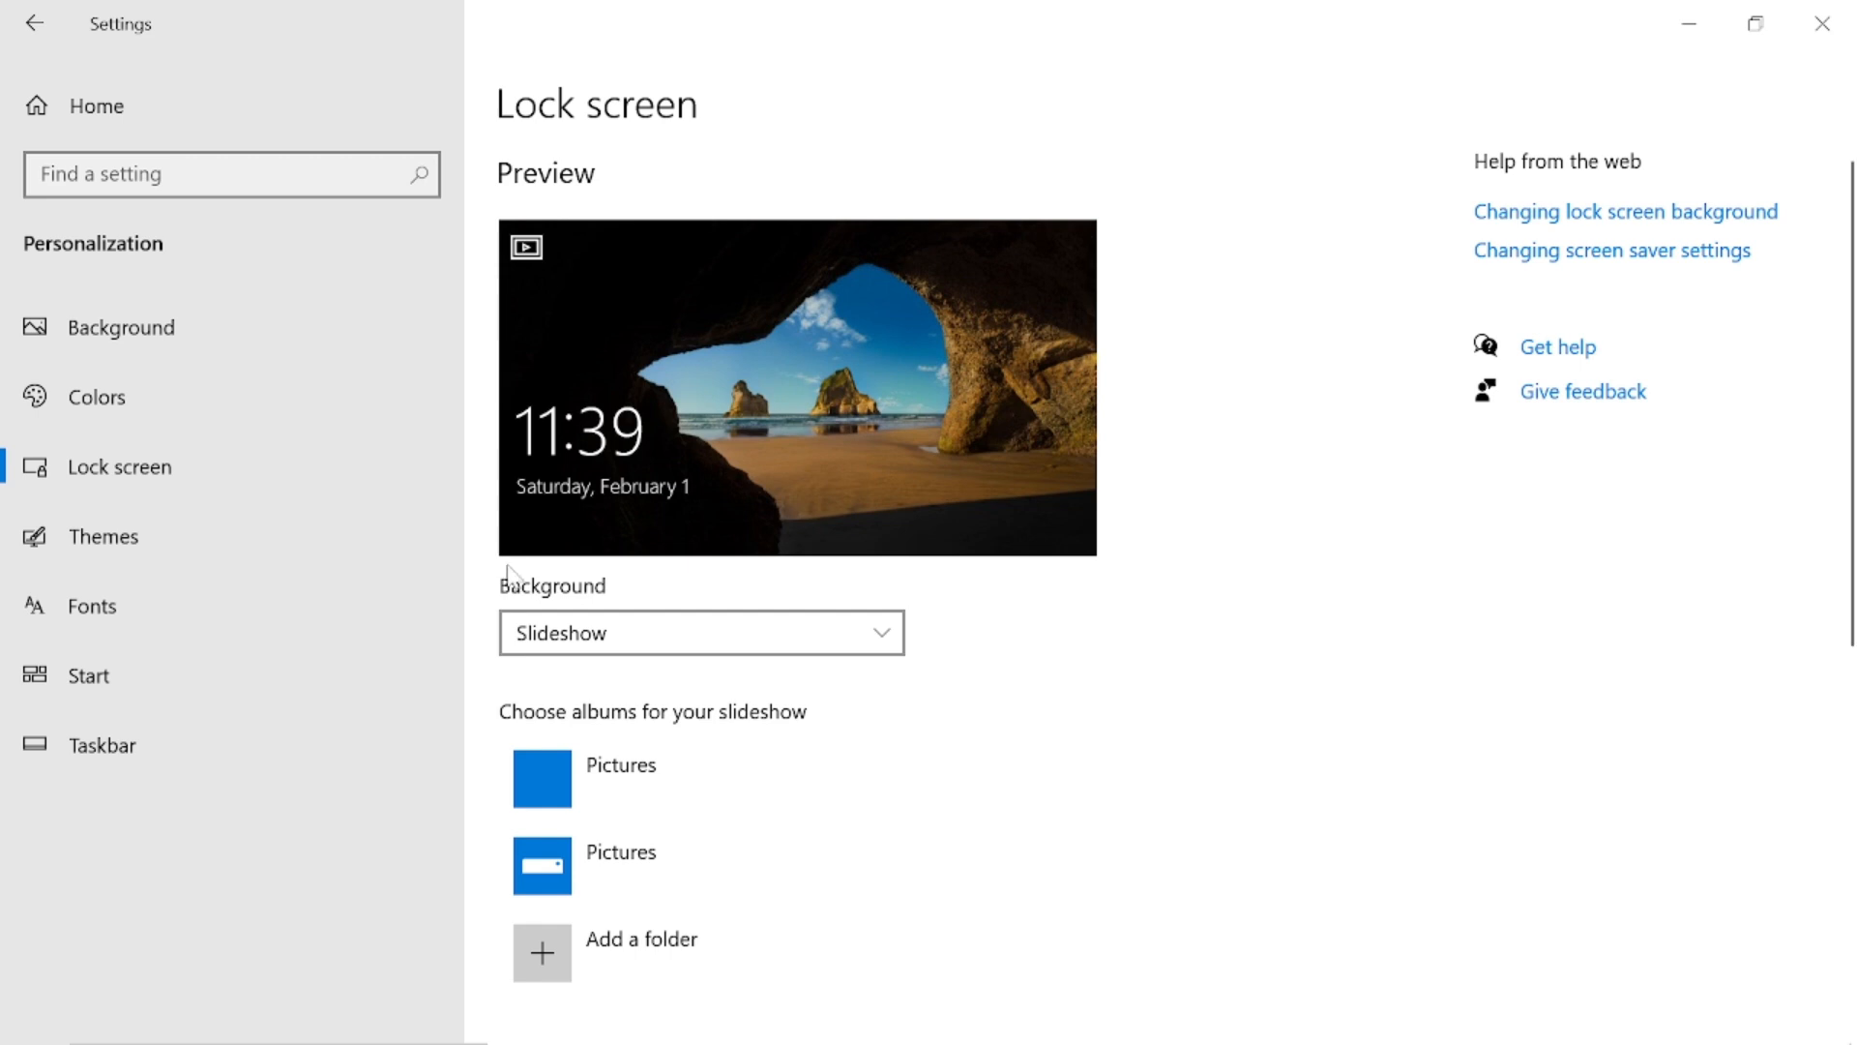
- Open the Themes settings, look through the available themes, and try the link for more themes in Microsoft Store
click(262, 538)
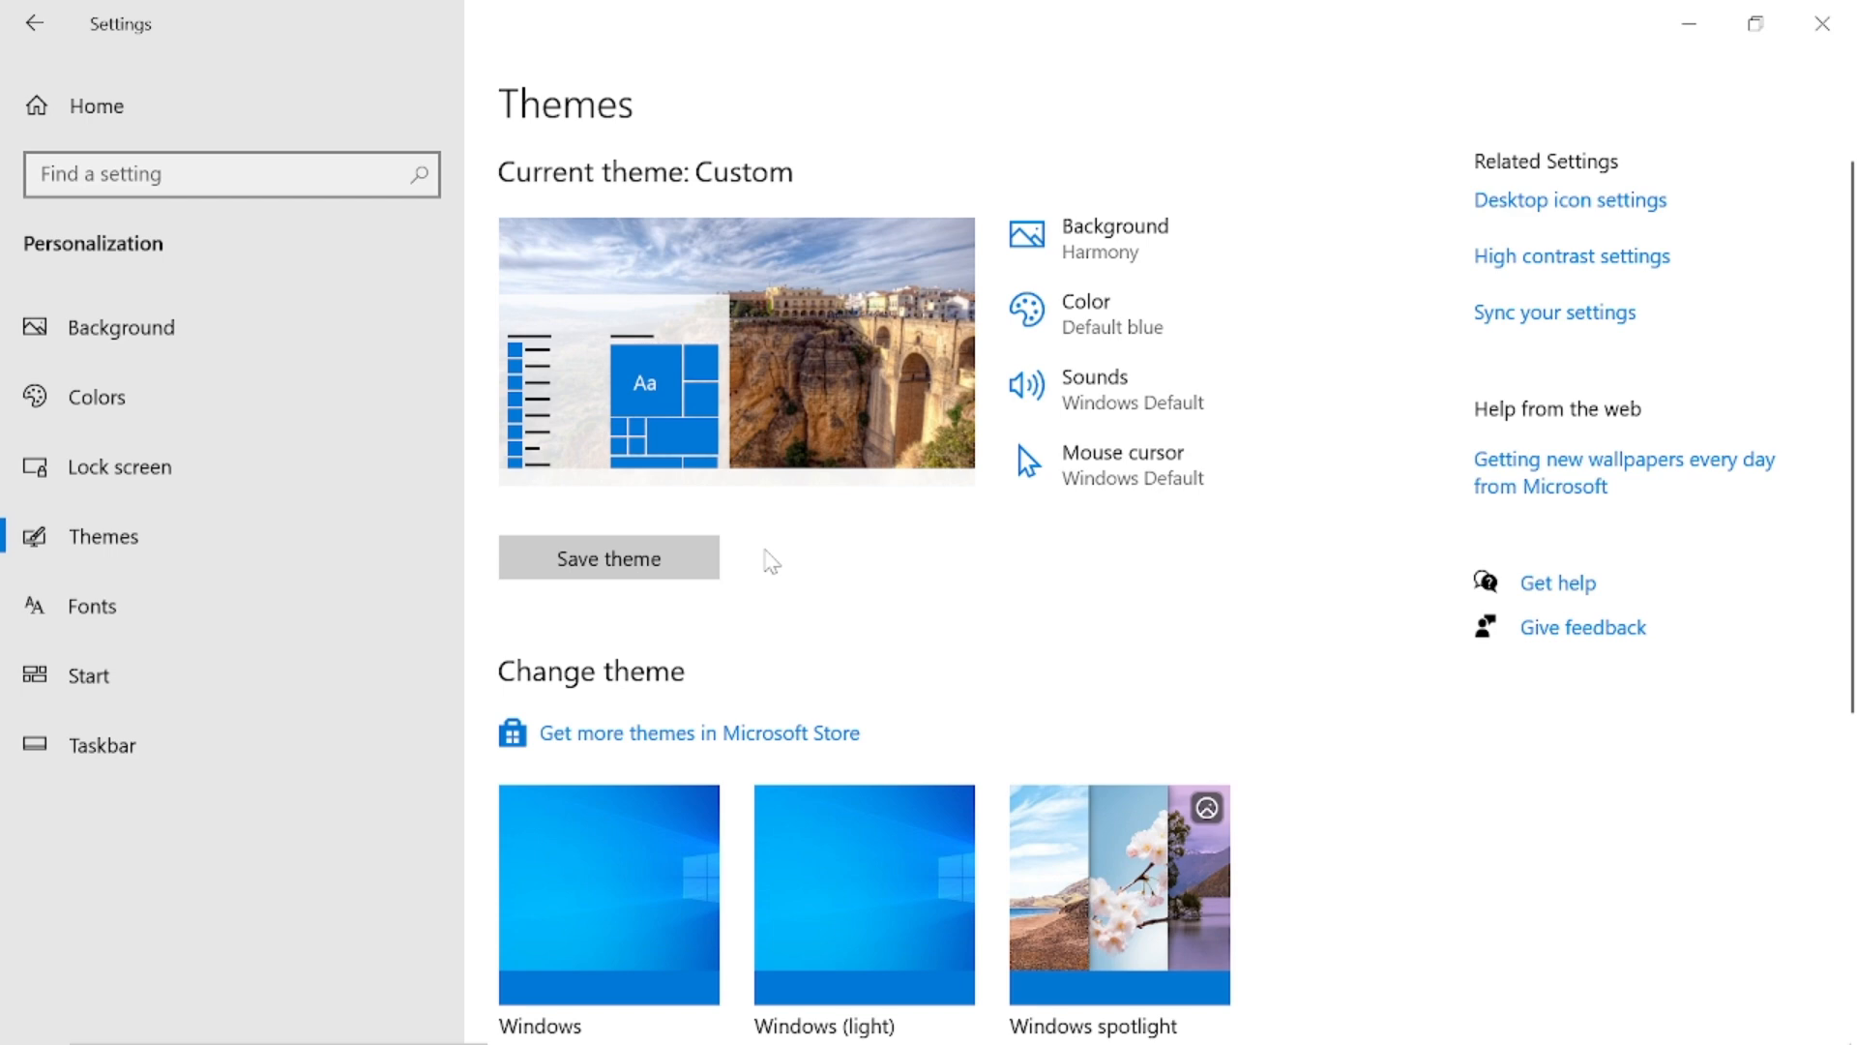
scroll(771, 561, down, 4)
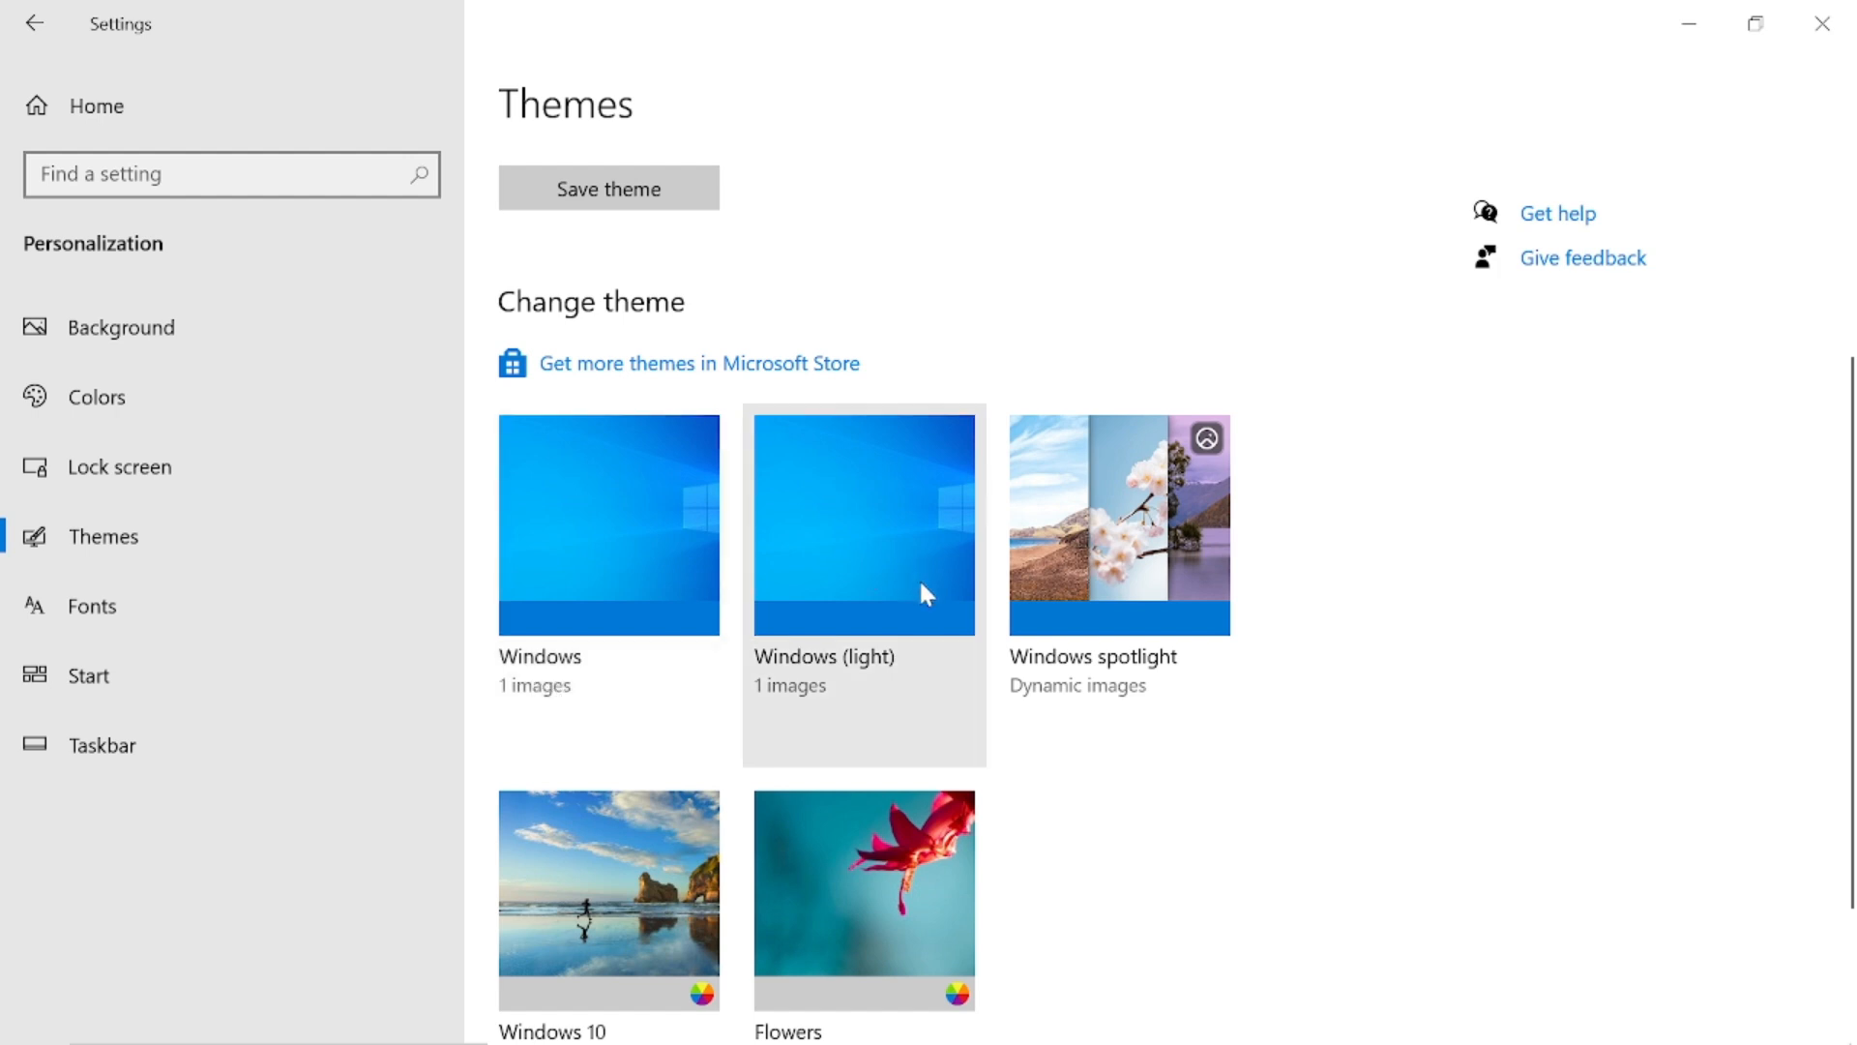
scroll(921, 592, down, 2)
scroll(941, 801, down, 1)
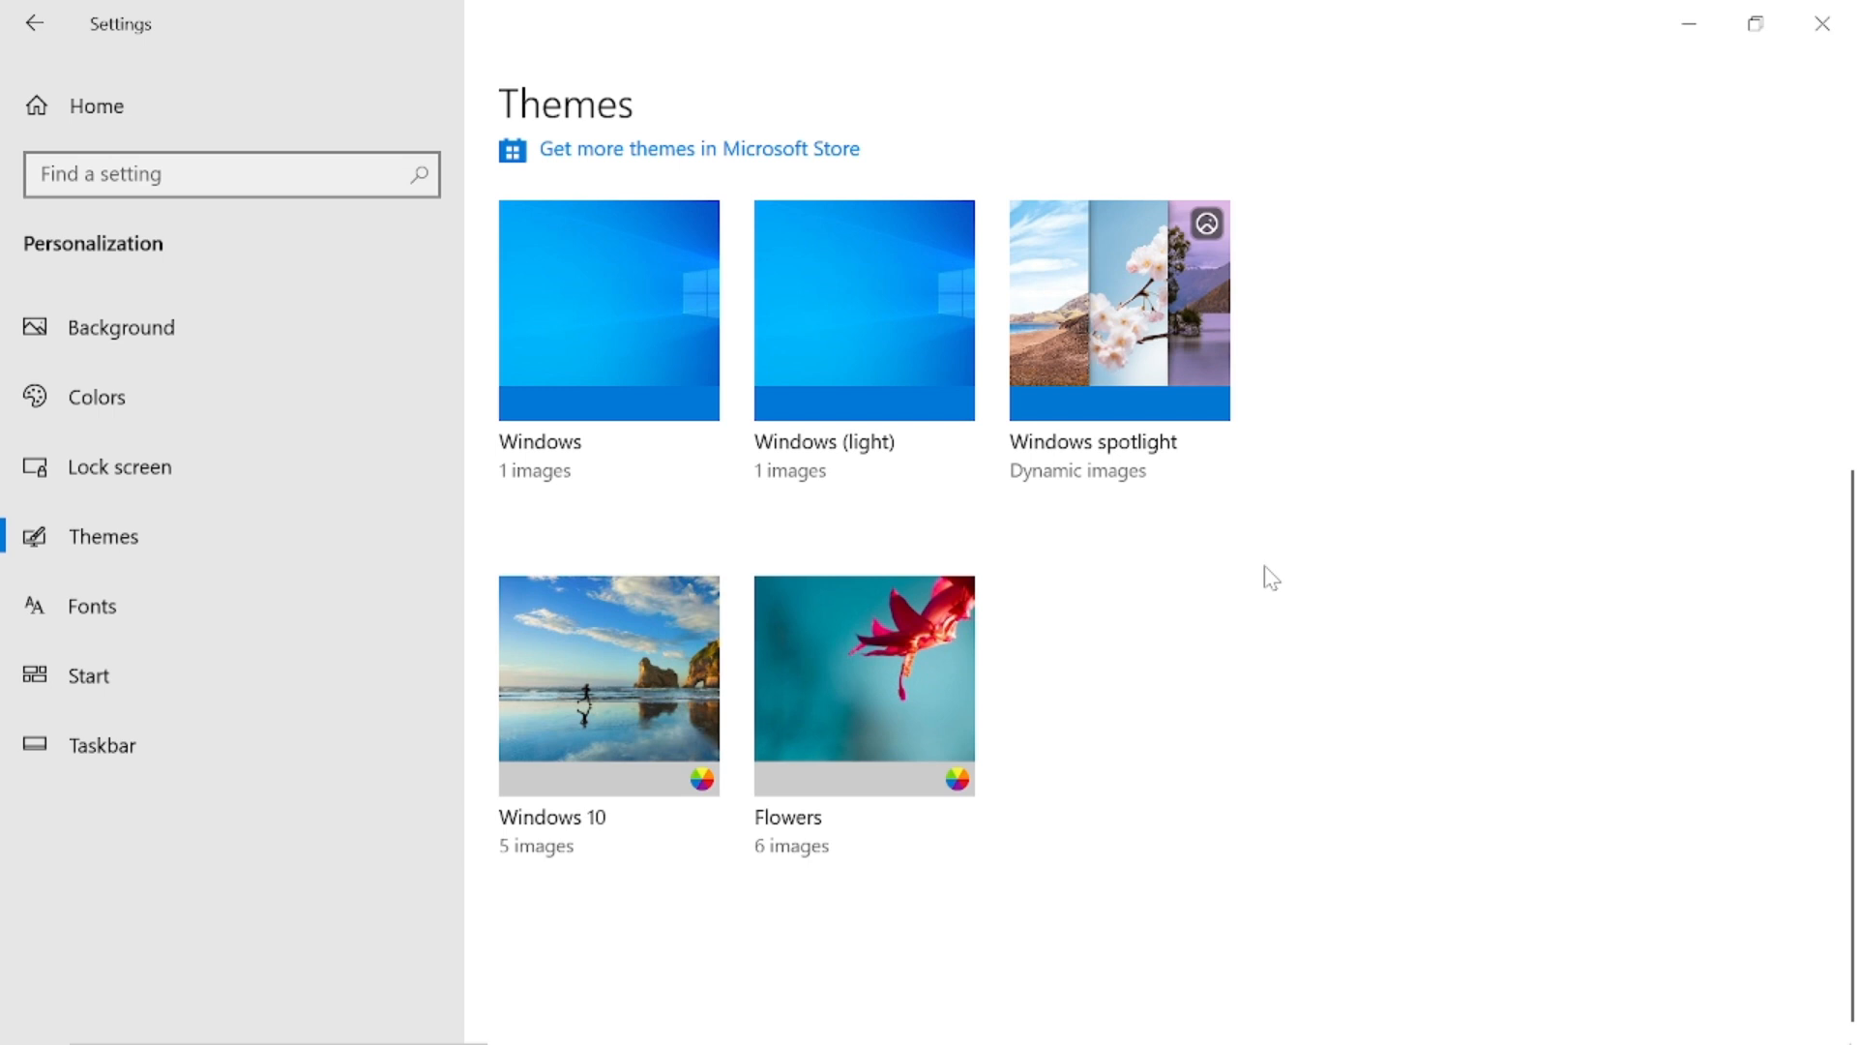
click(750, 153)
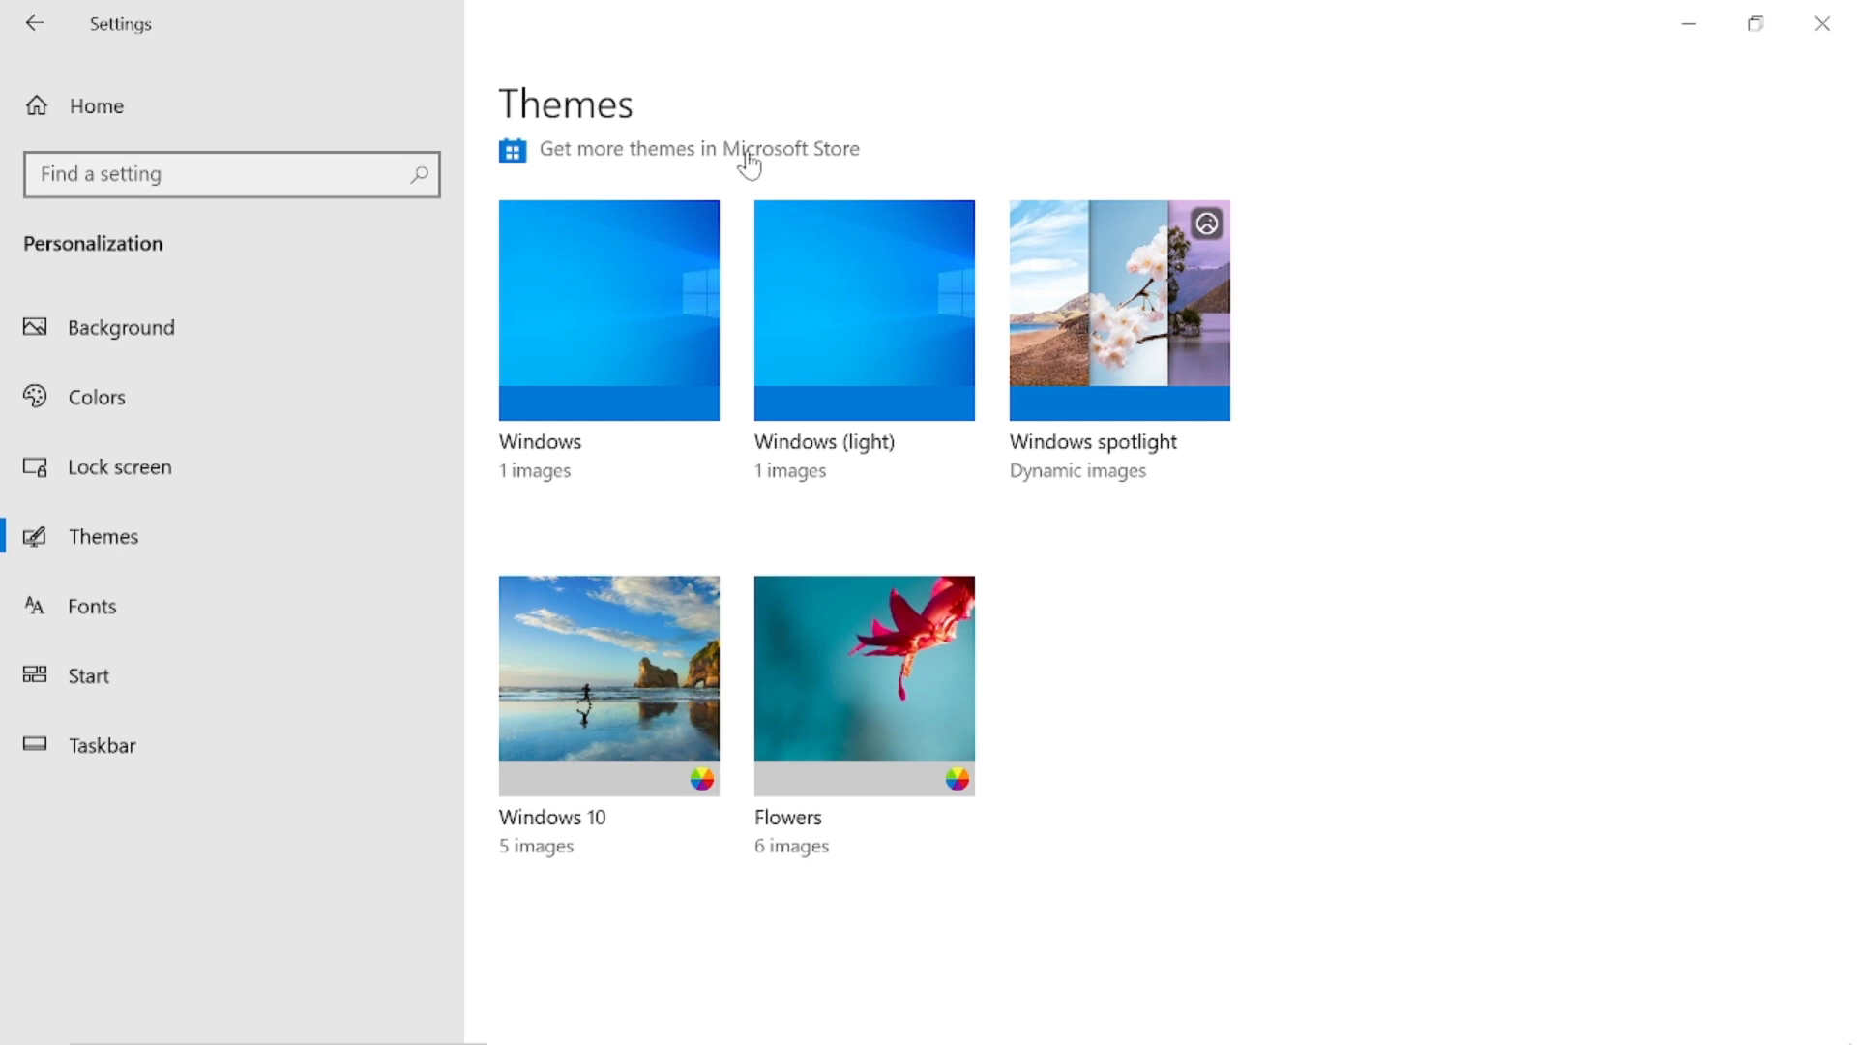
- Review the current theme's background, color, sounds and mouse cursor entries, and the option for saving the theme
scroll(1418, 195, up, 3)
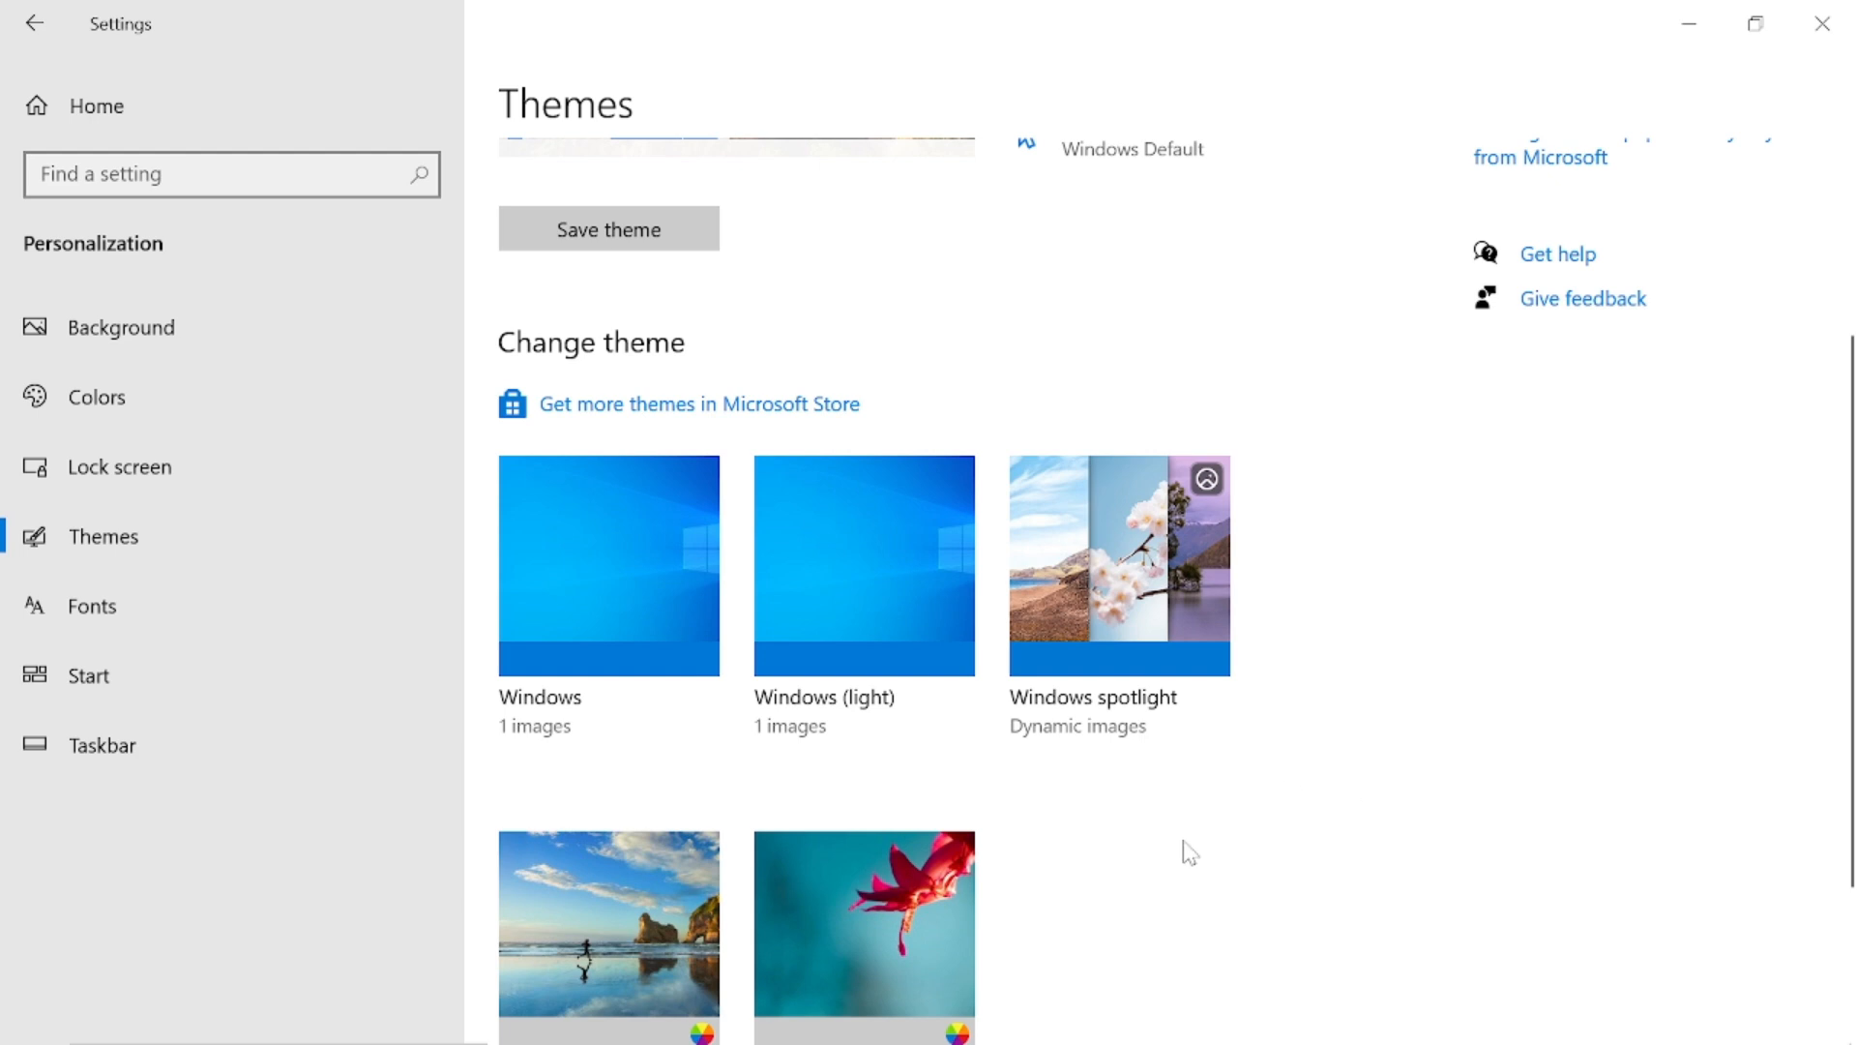
scroll(984, 464, up, 4)
scroll(983, 464, down, 1)
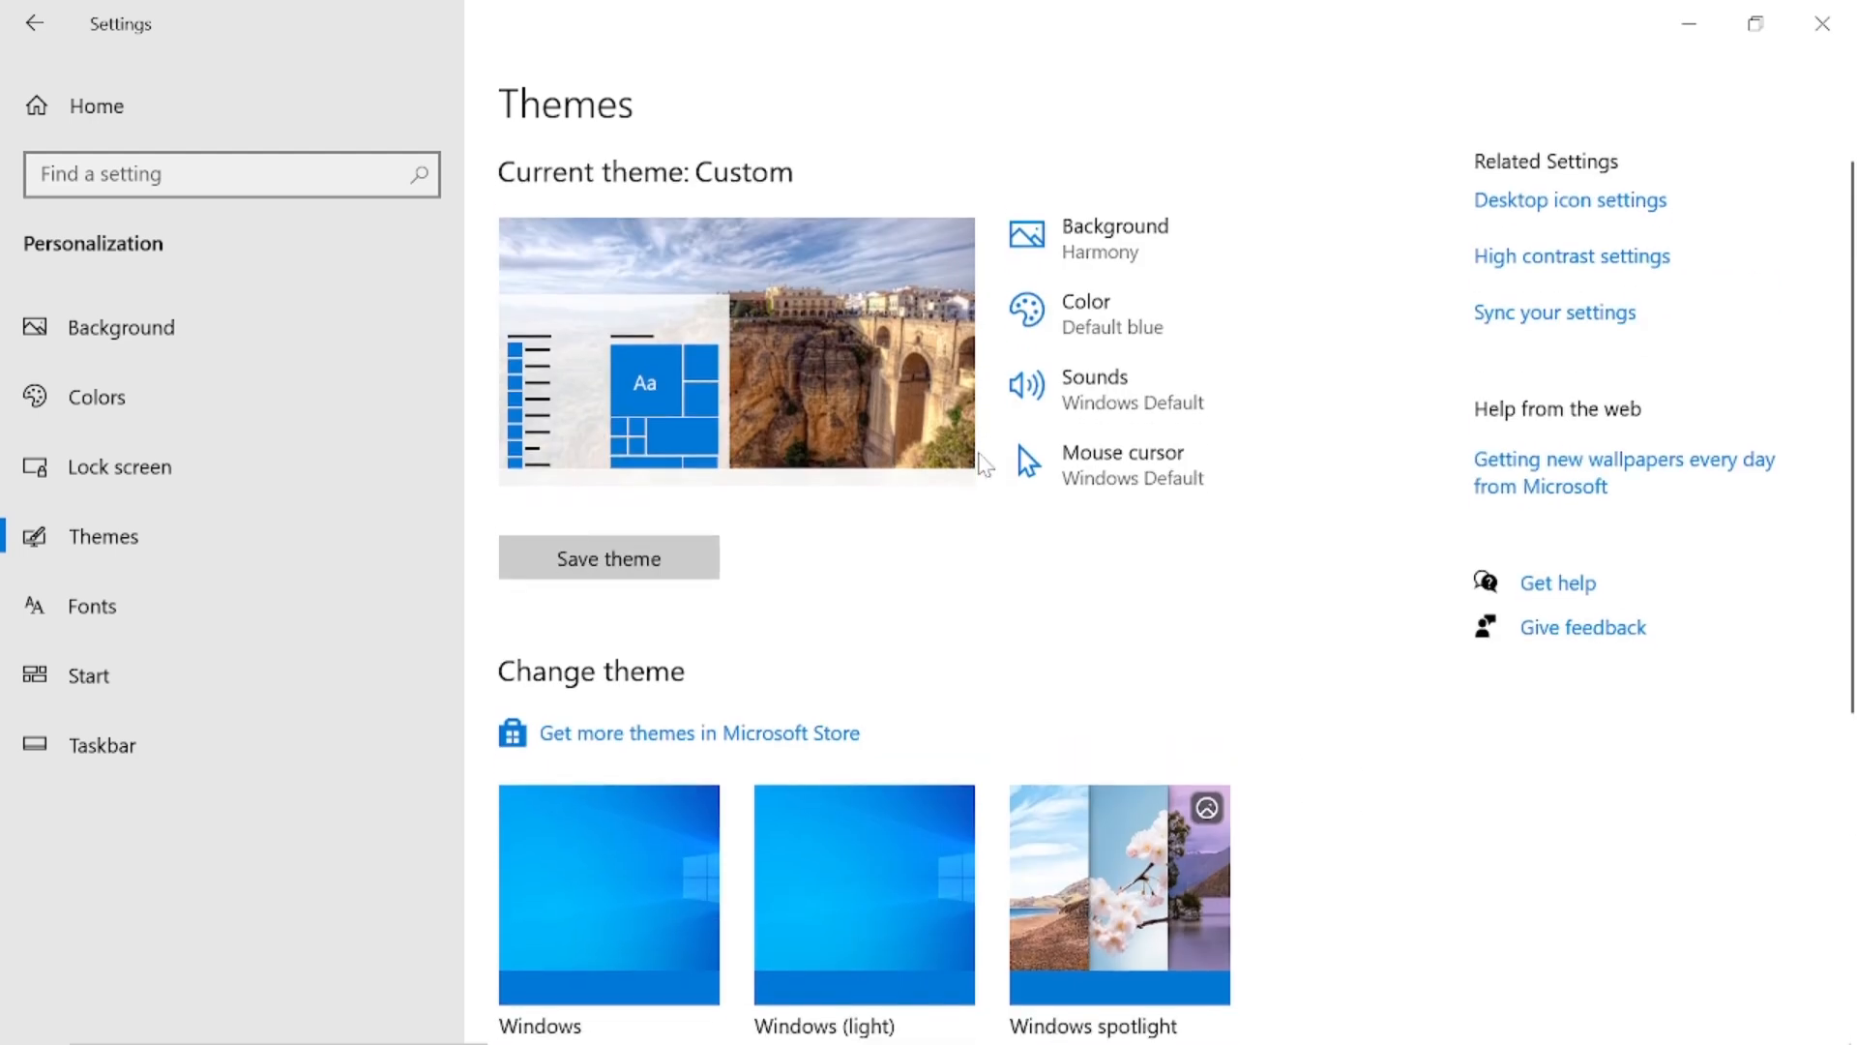
scroll(1273, 800, down, 3)
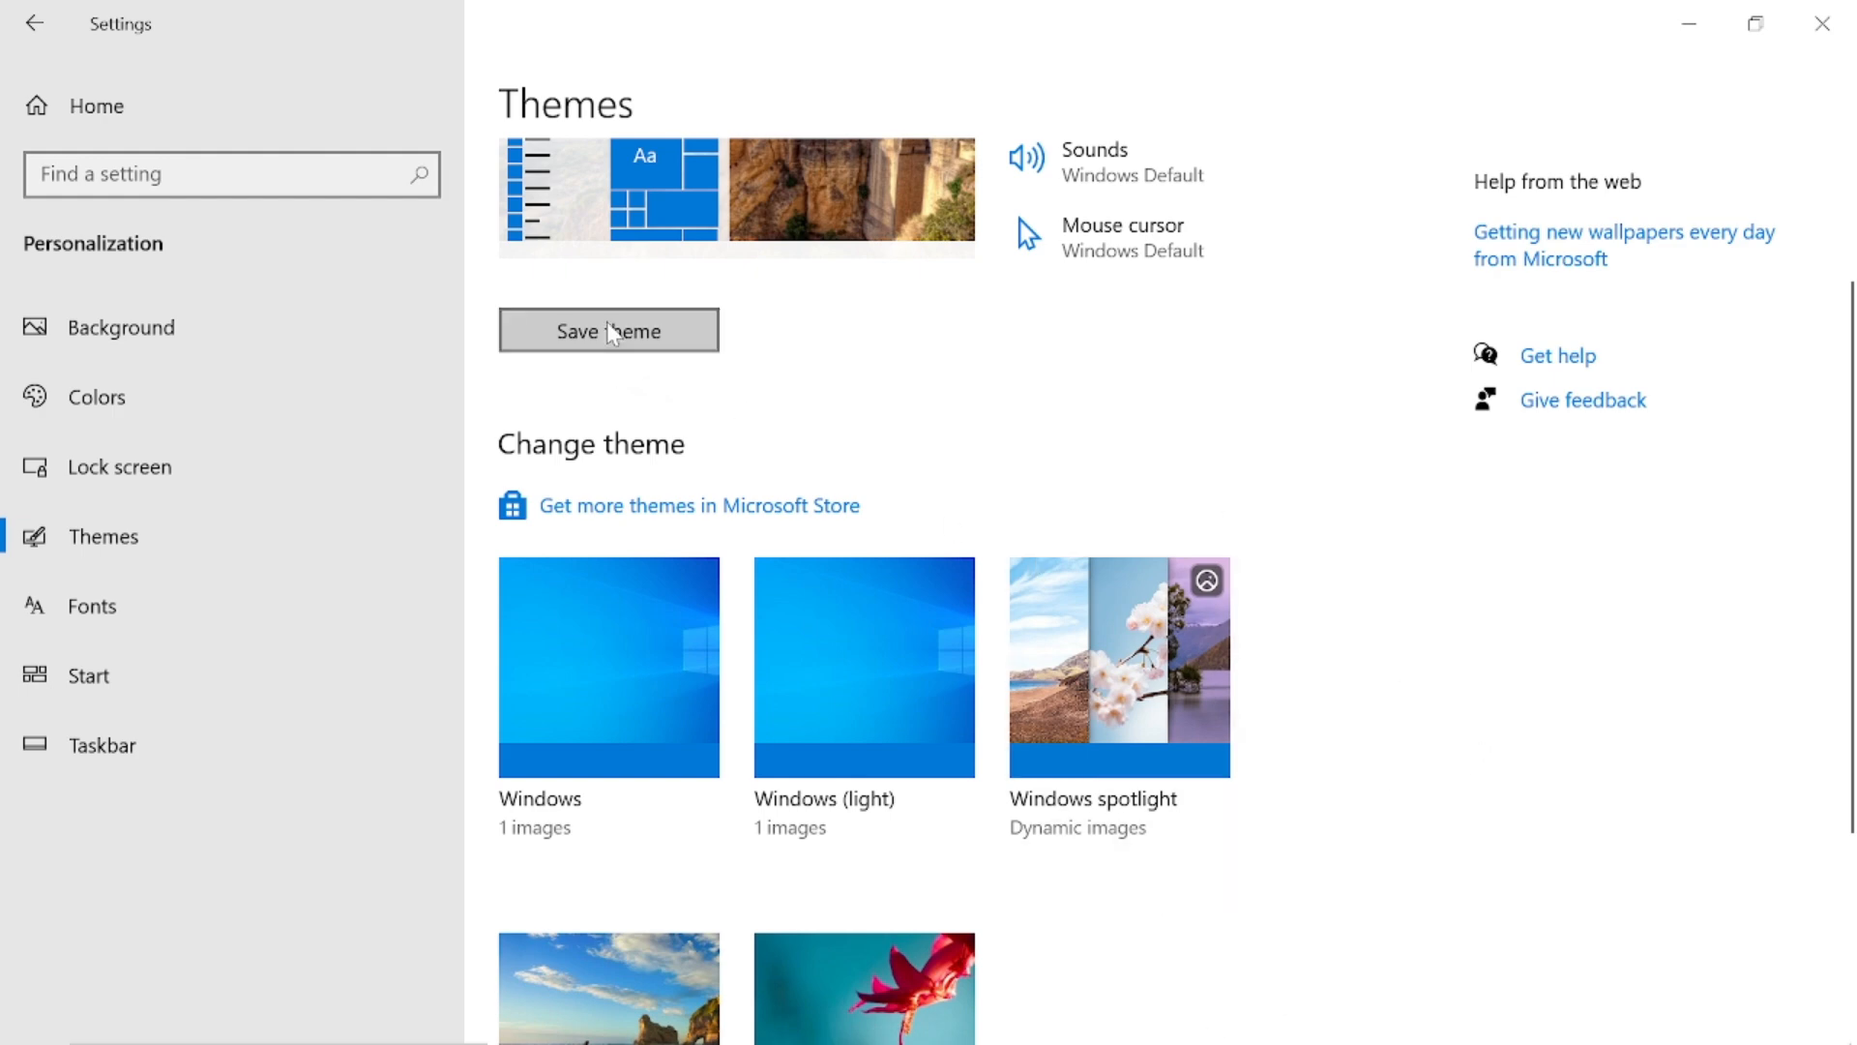
scroll(1025, 387, up, 3)
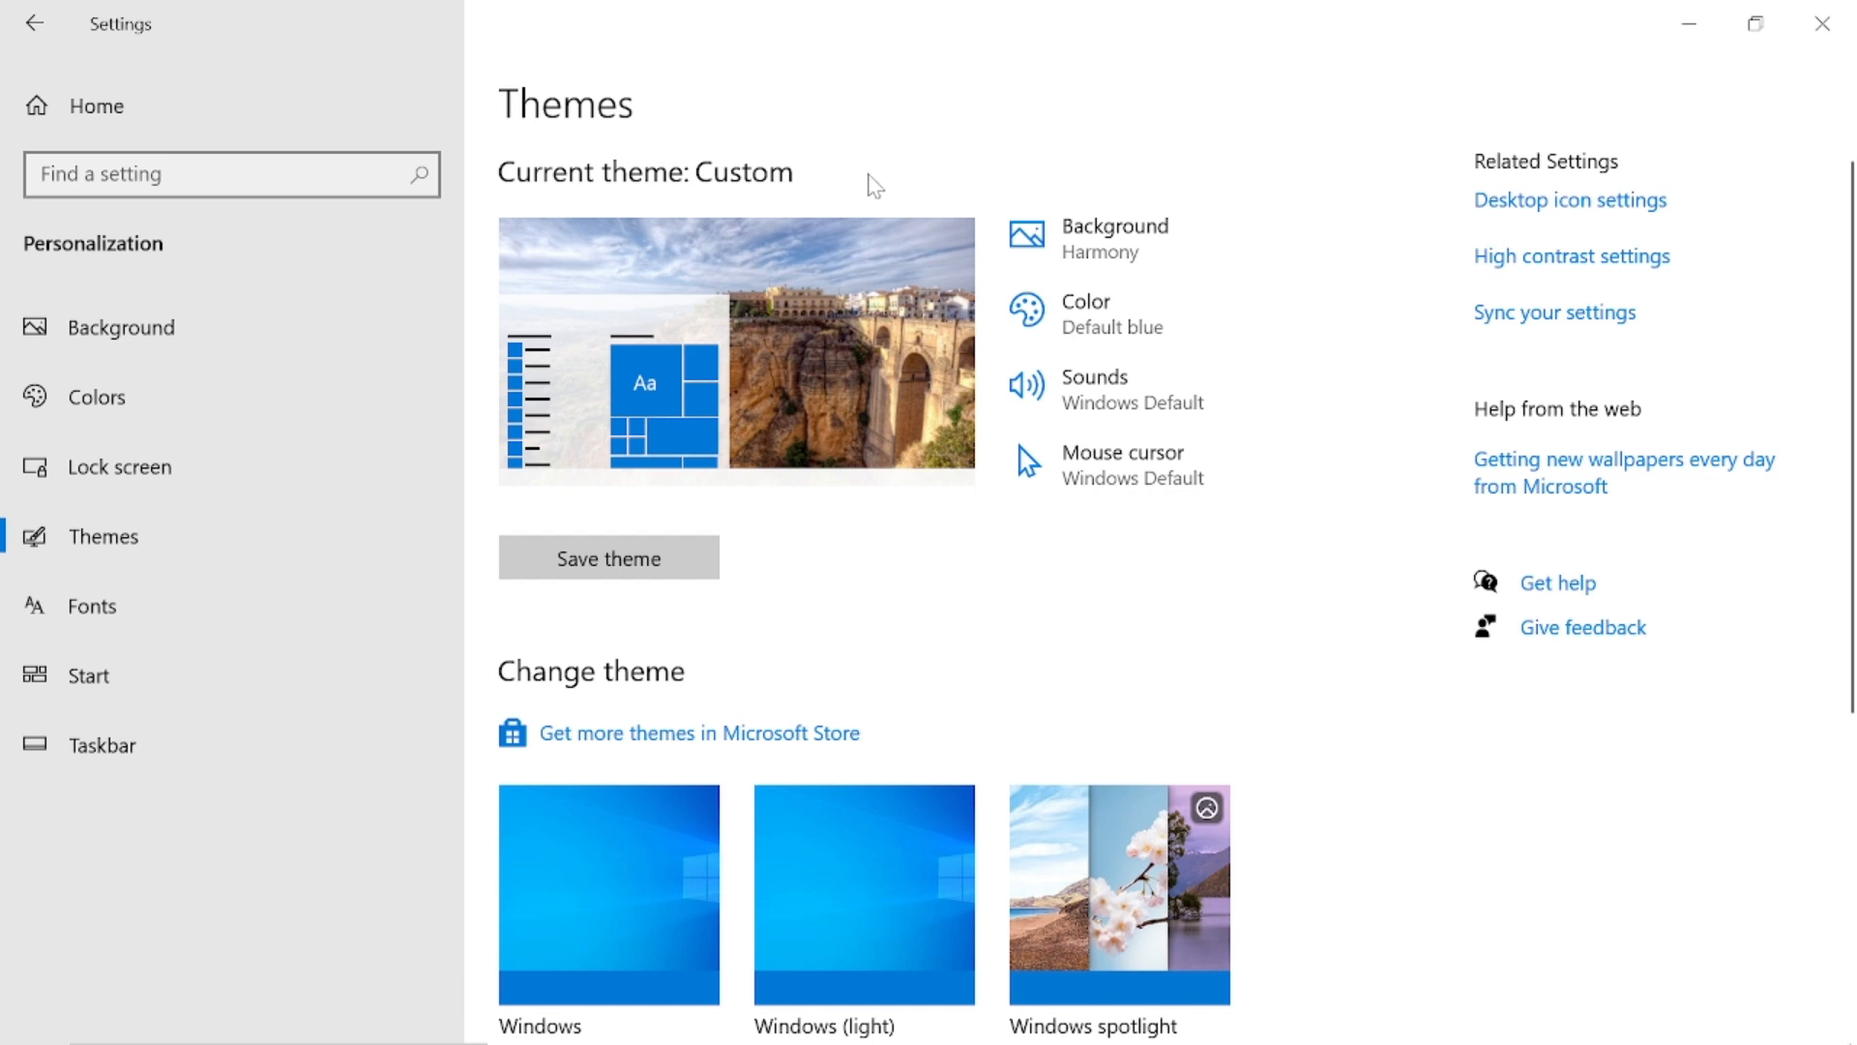
- Open the Fonts settings and browse the list of available fonts
click(194, 598)
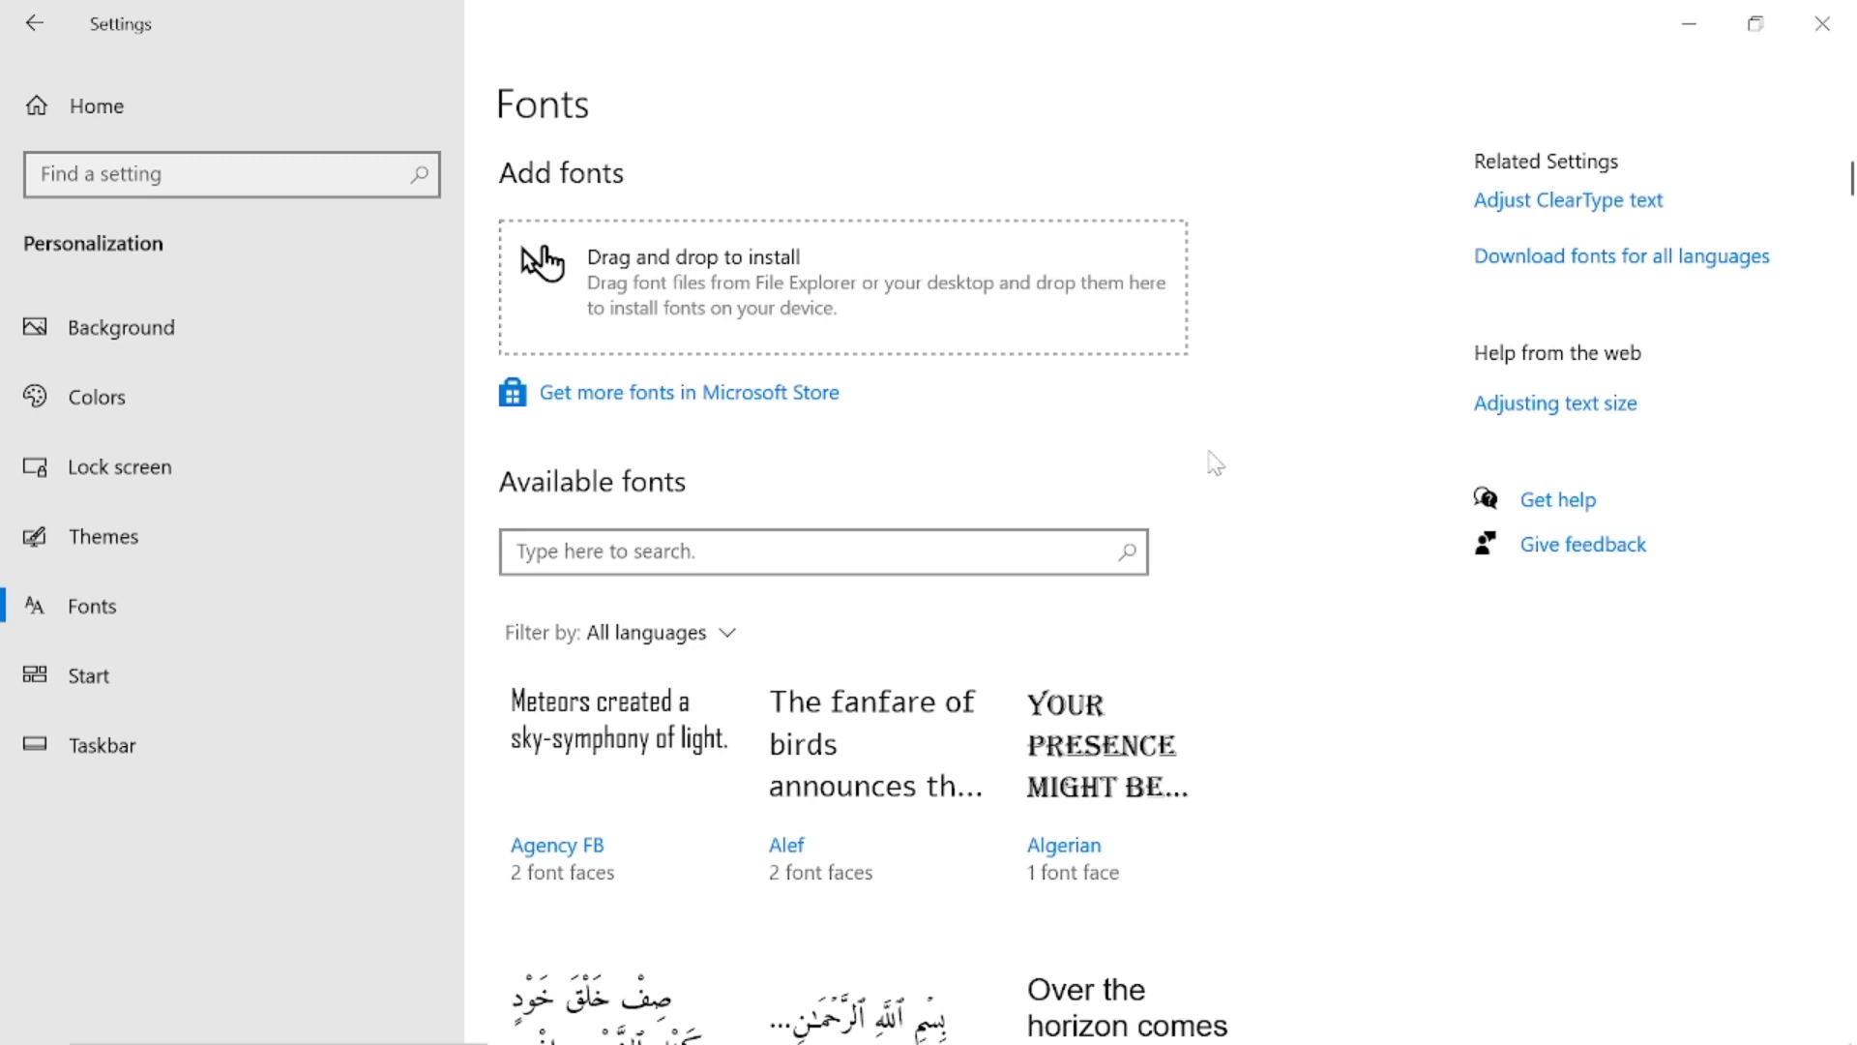
scroll(1113, 493, down, 2)
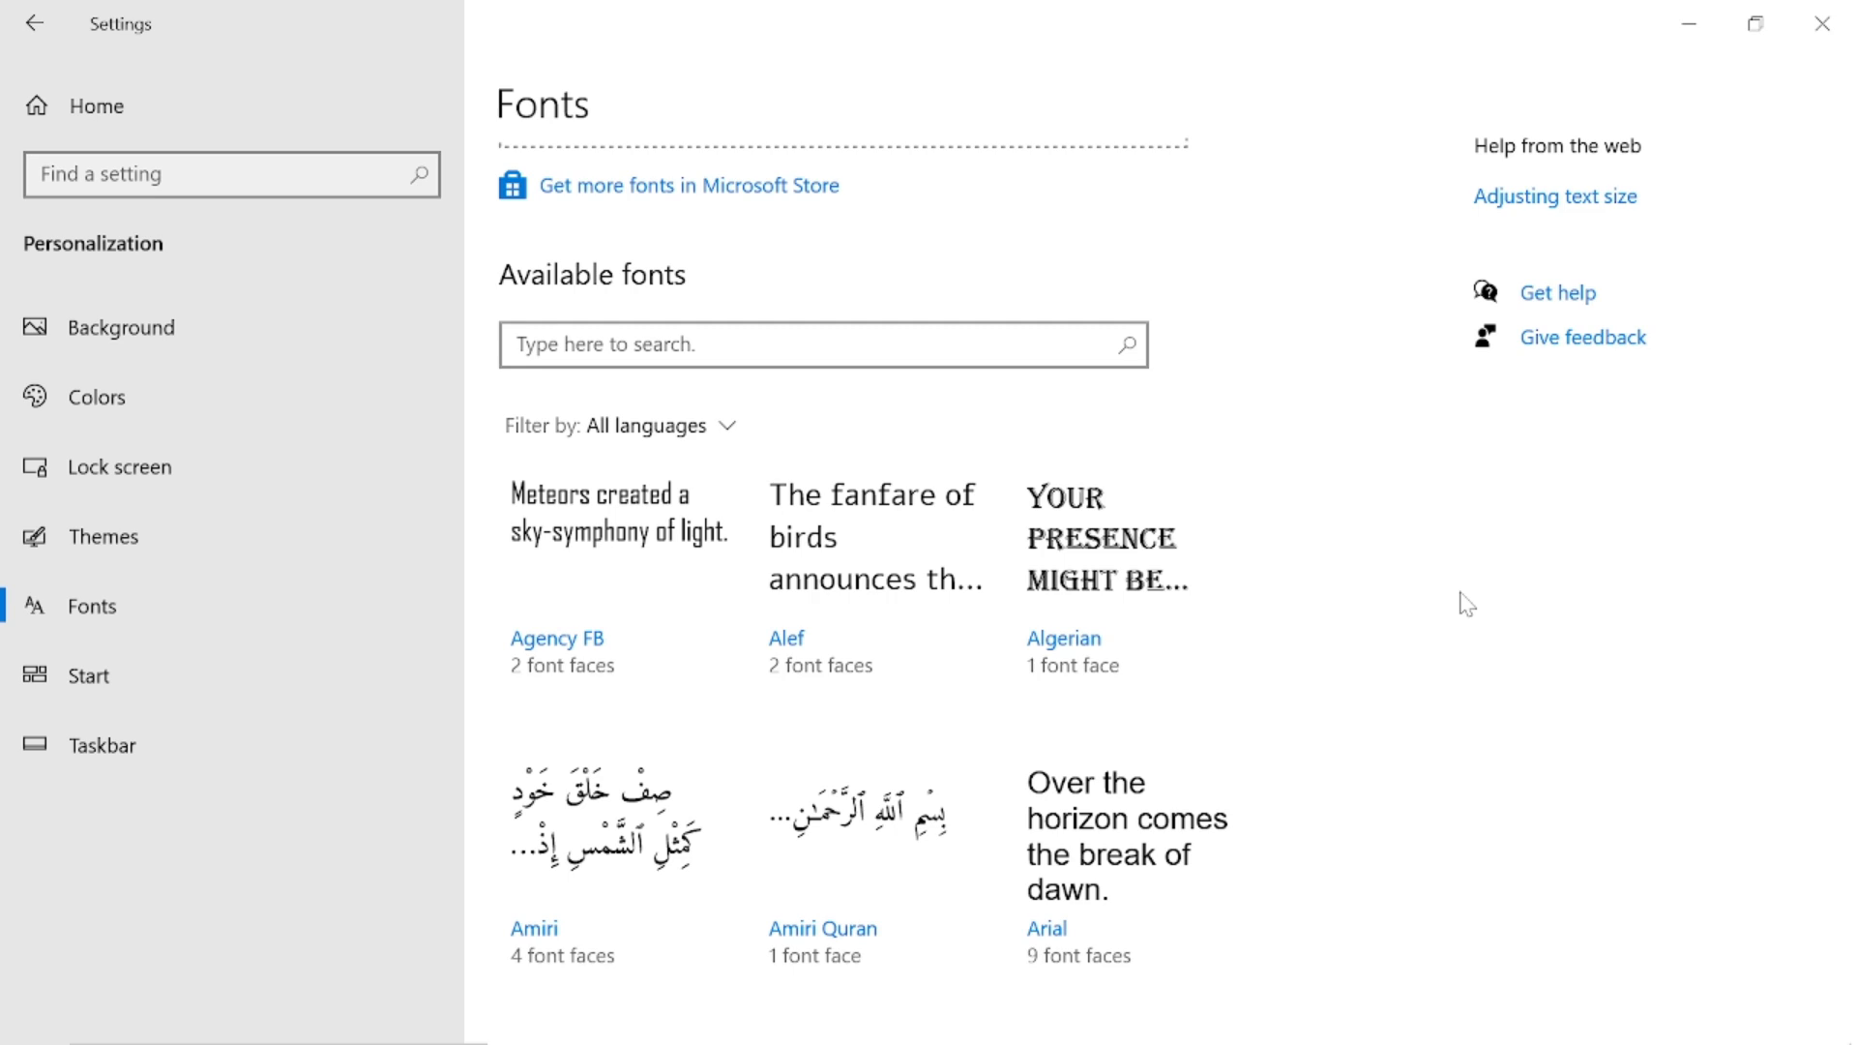
scroll(1461, 601, down, 1)
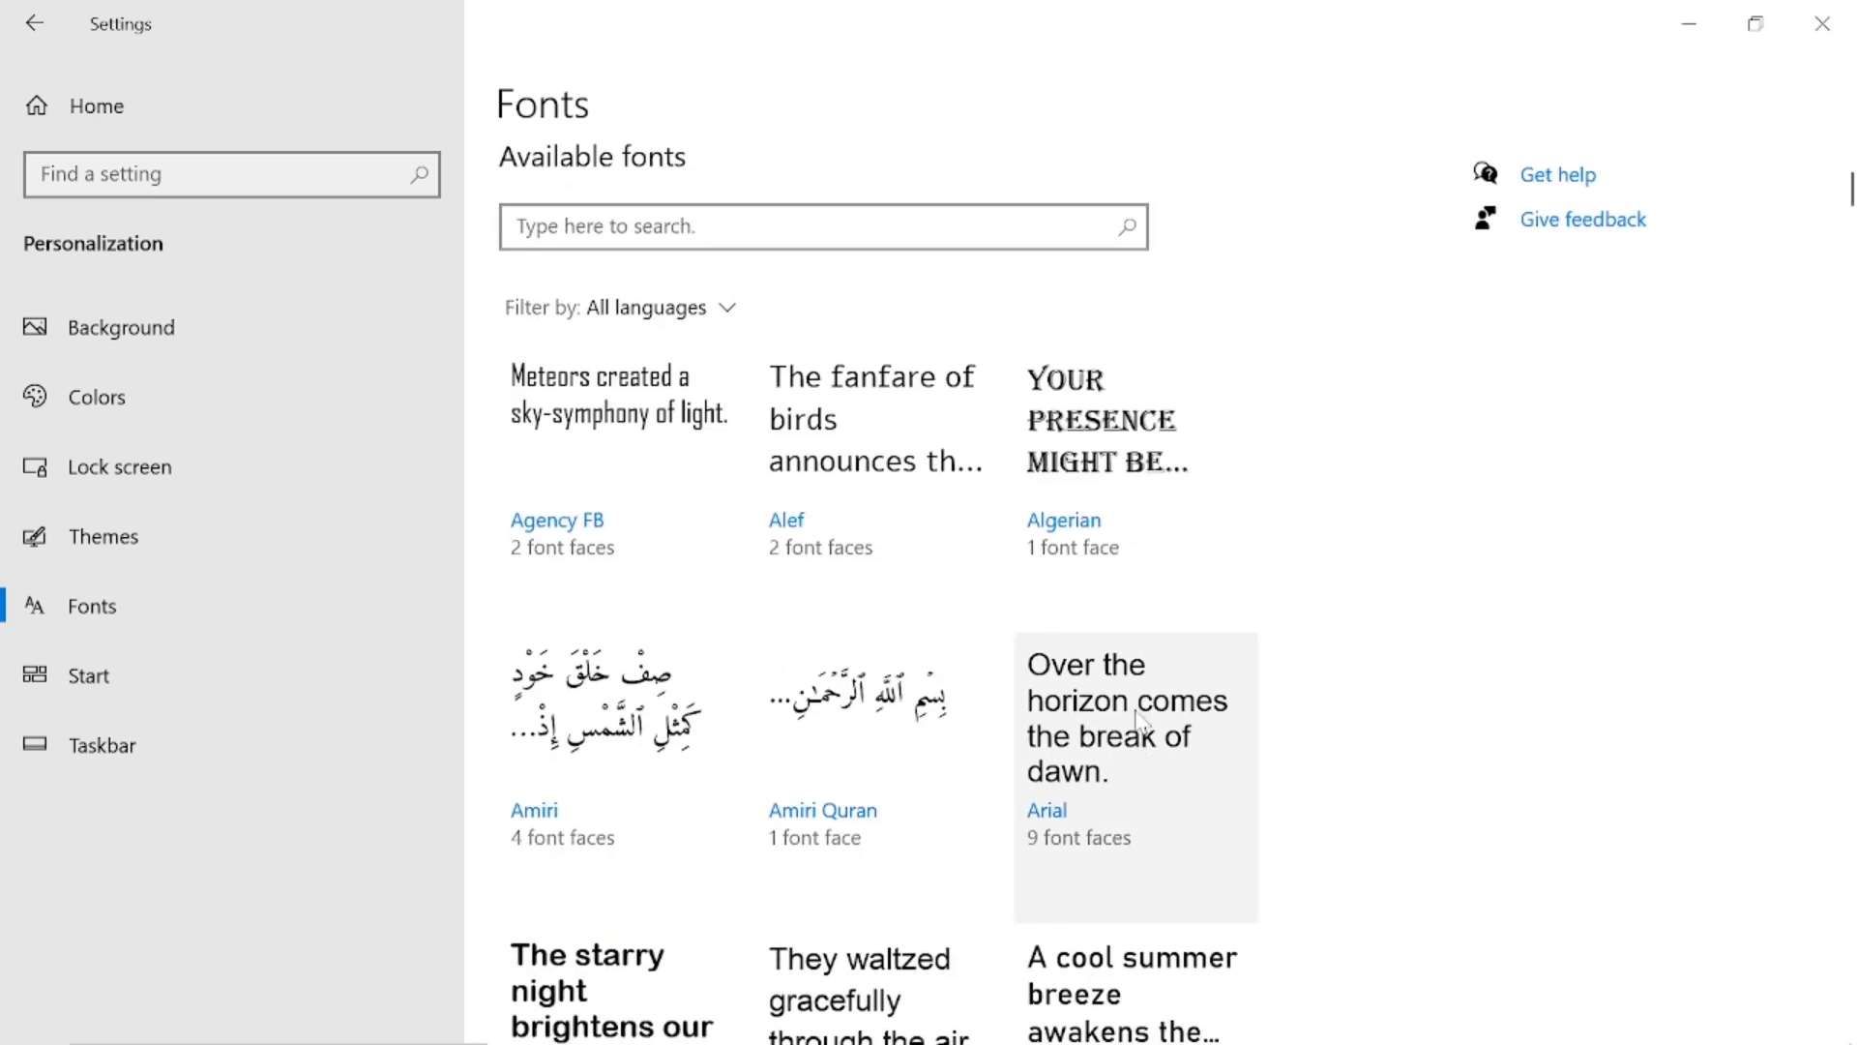
- Look further through the available fonts, from Agency FB down to Cambria
scroll(1139, 721, down, 2)
scroll(1190, 445, up, 3)
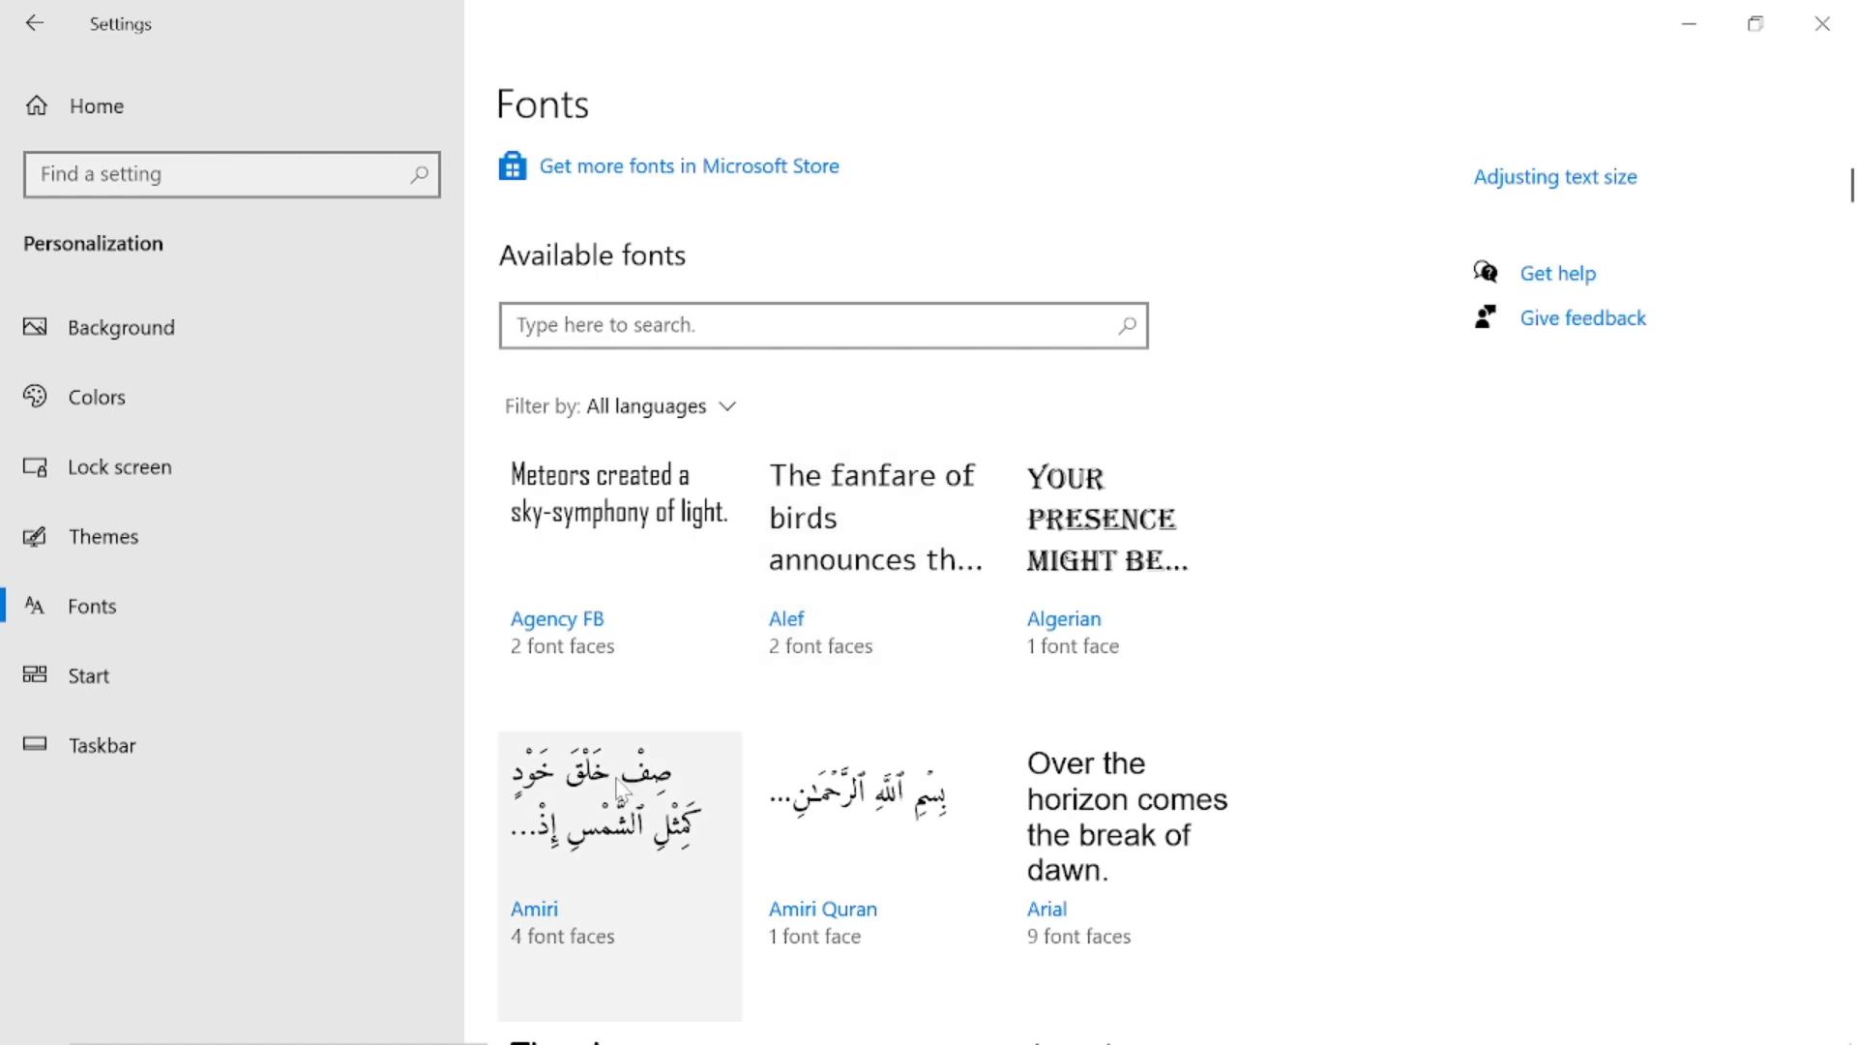
scroll(622, 787, down, 2)
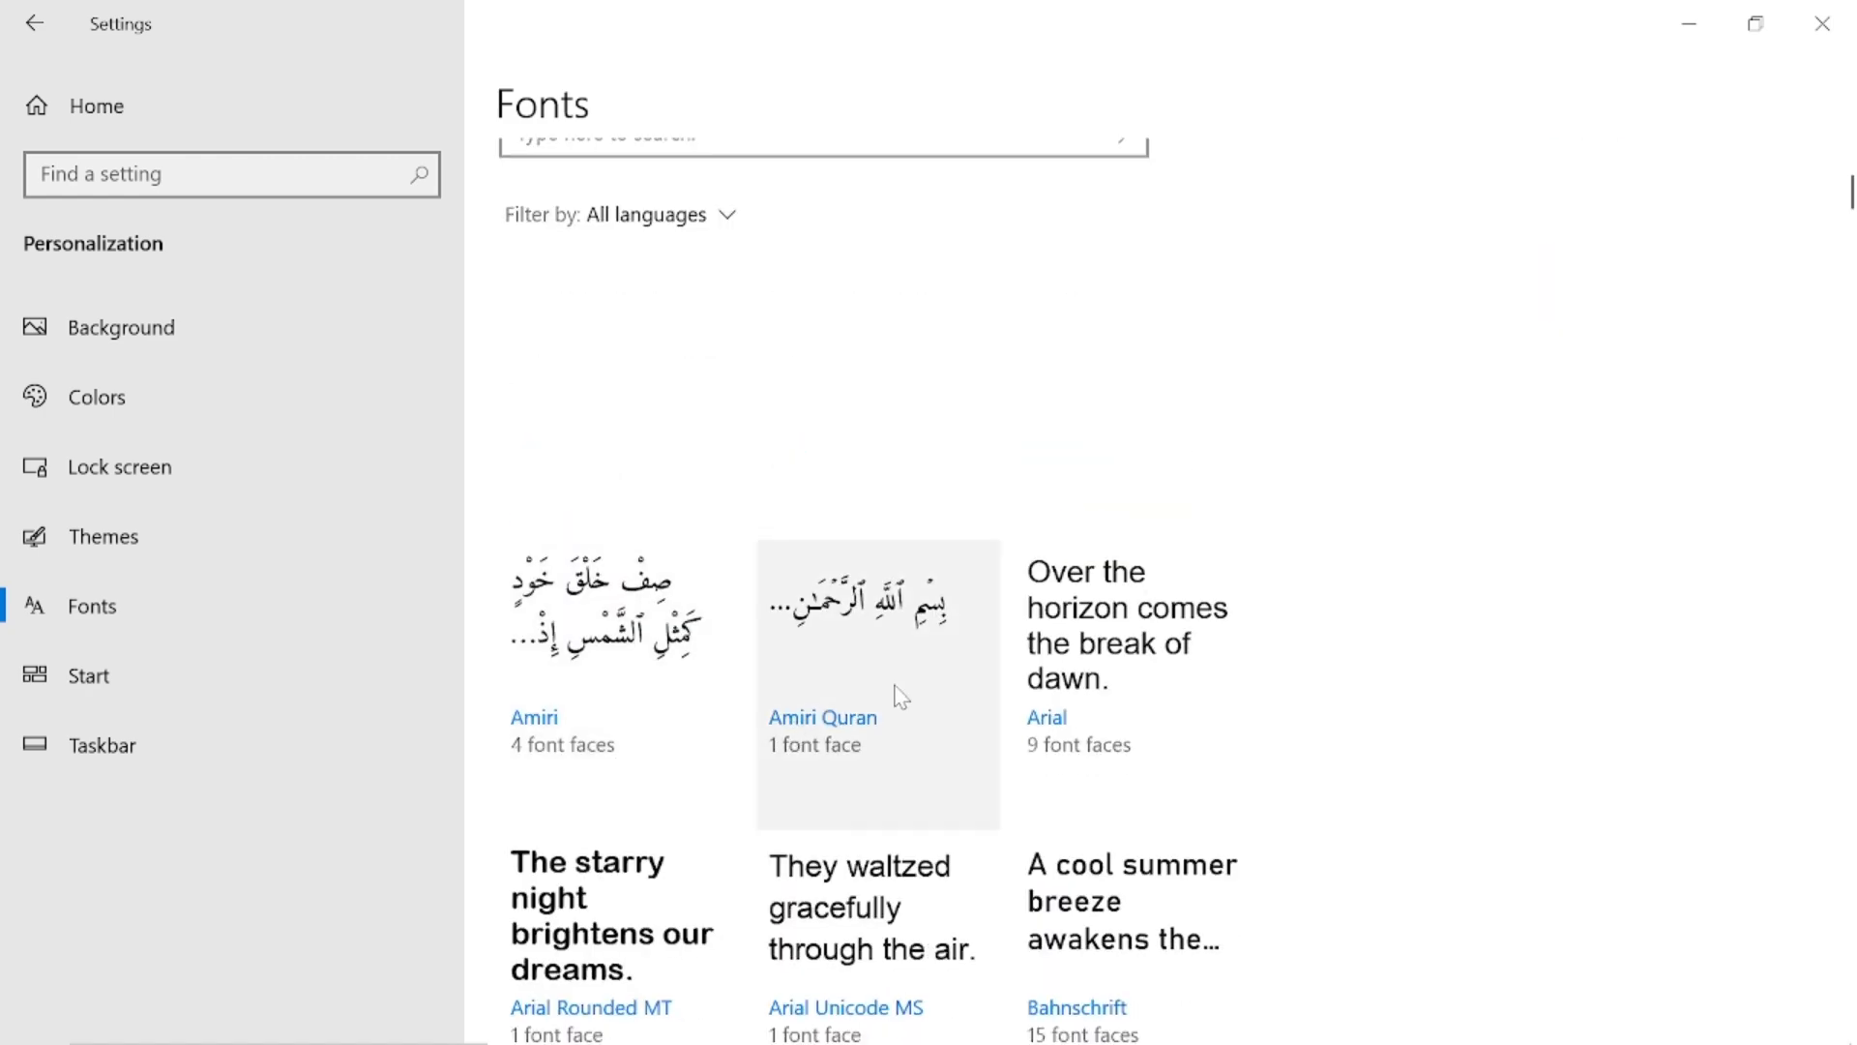
scroll(901, 694, down, 10)
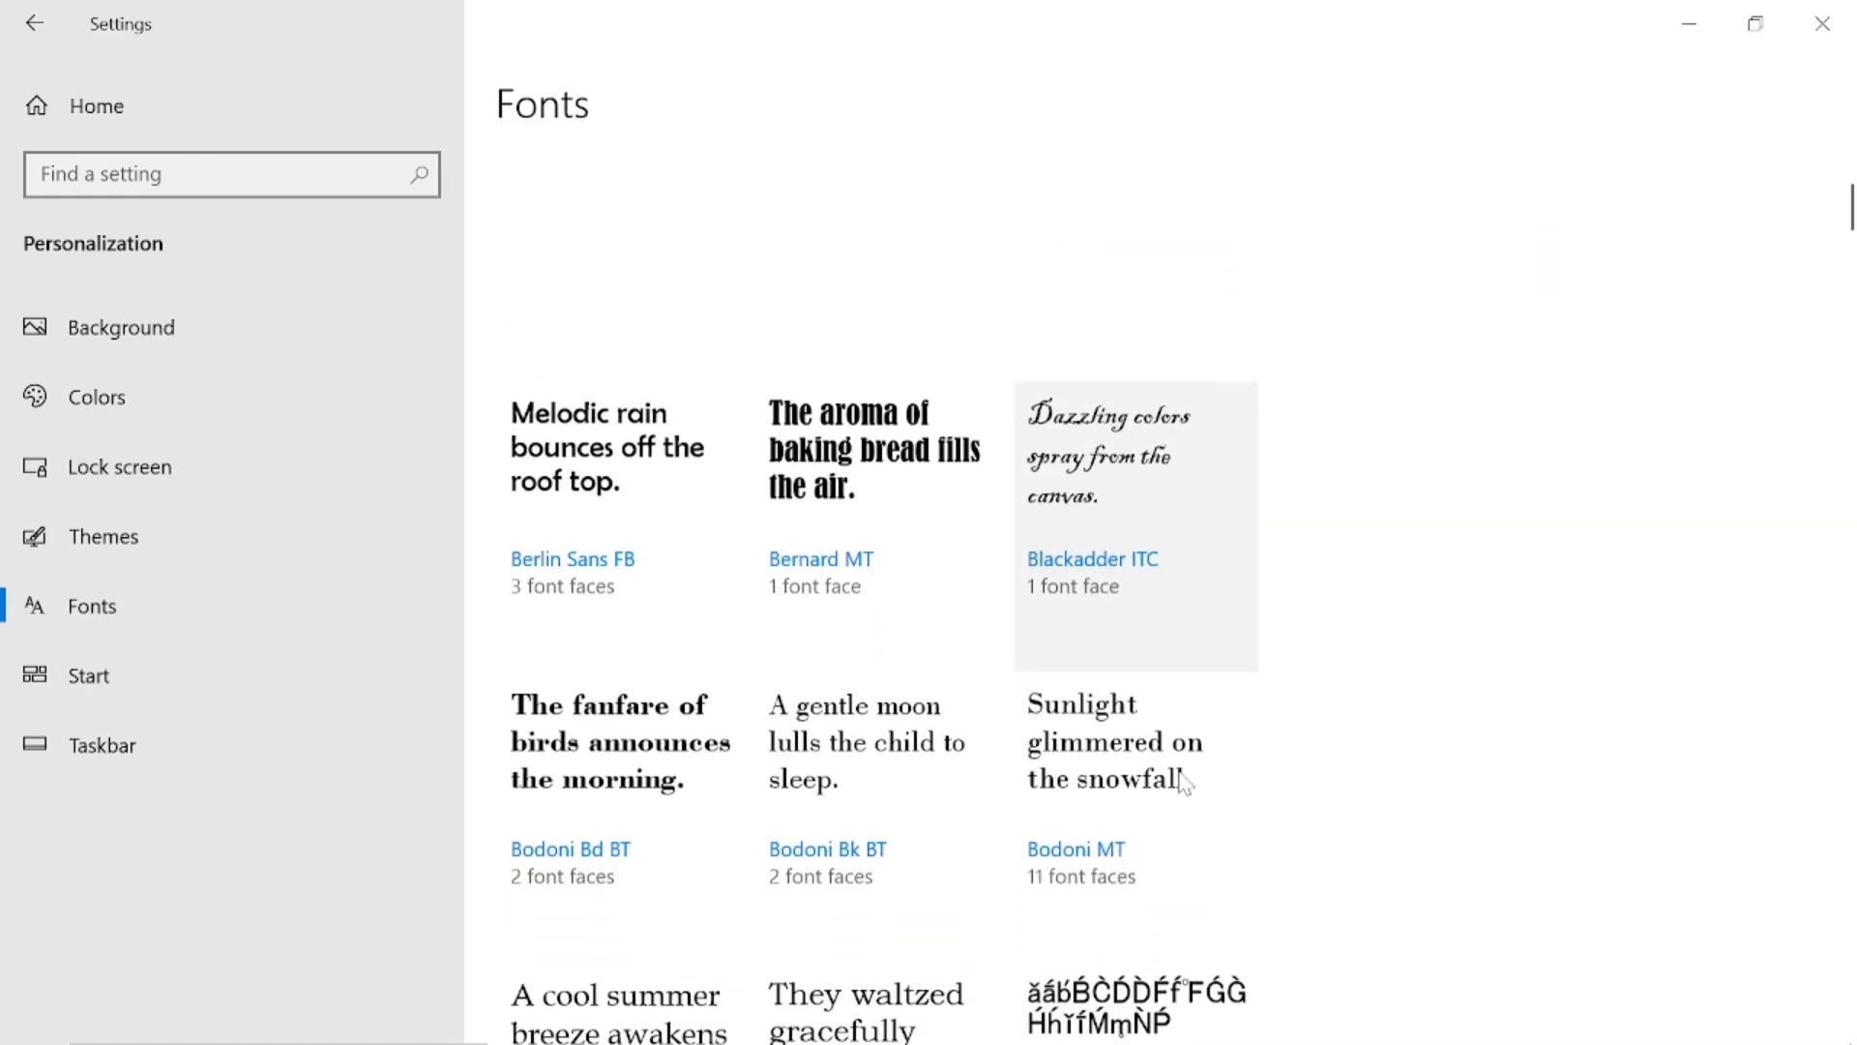
scroll(1184, 781, down, 3)
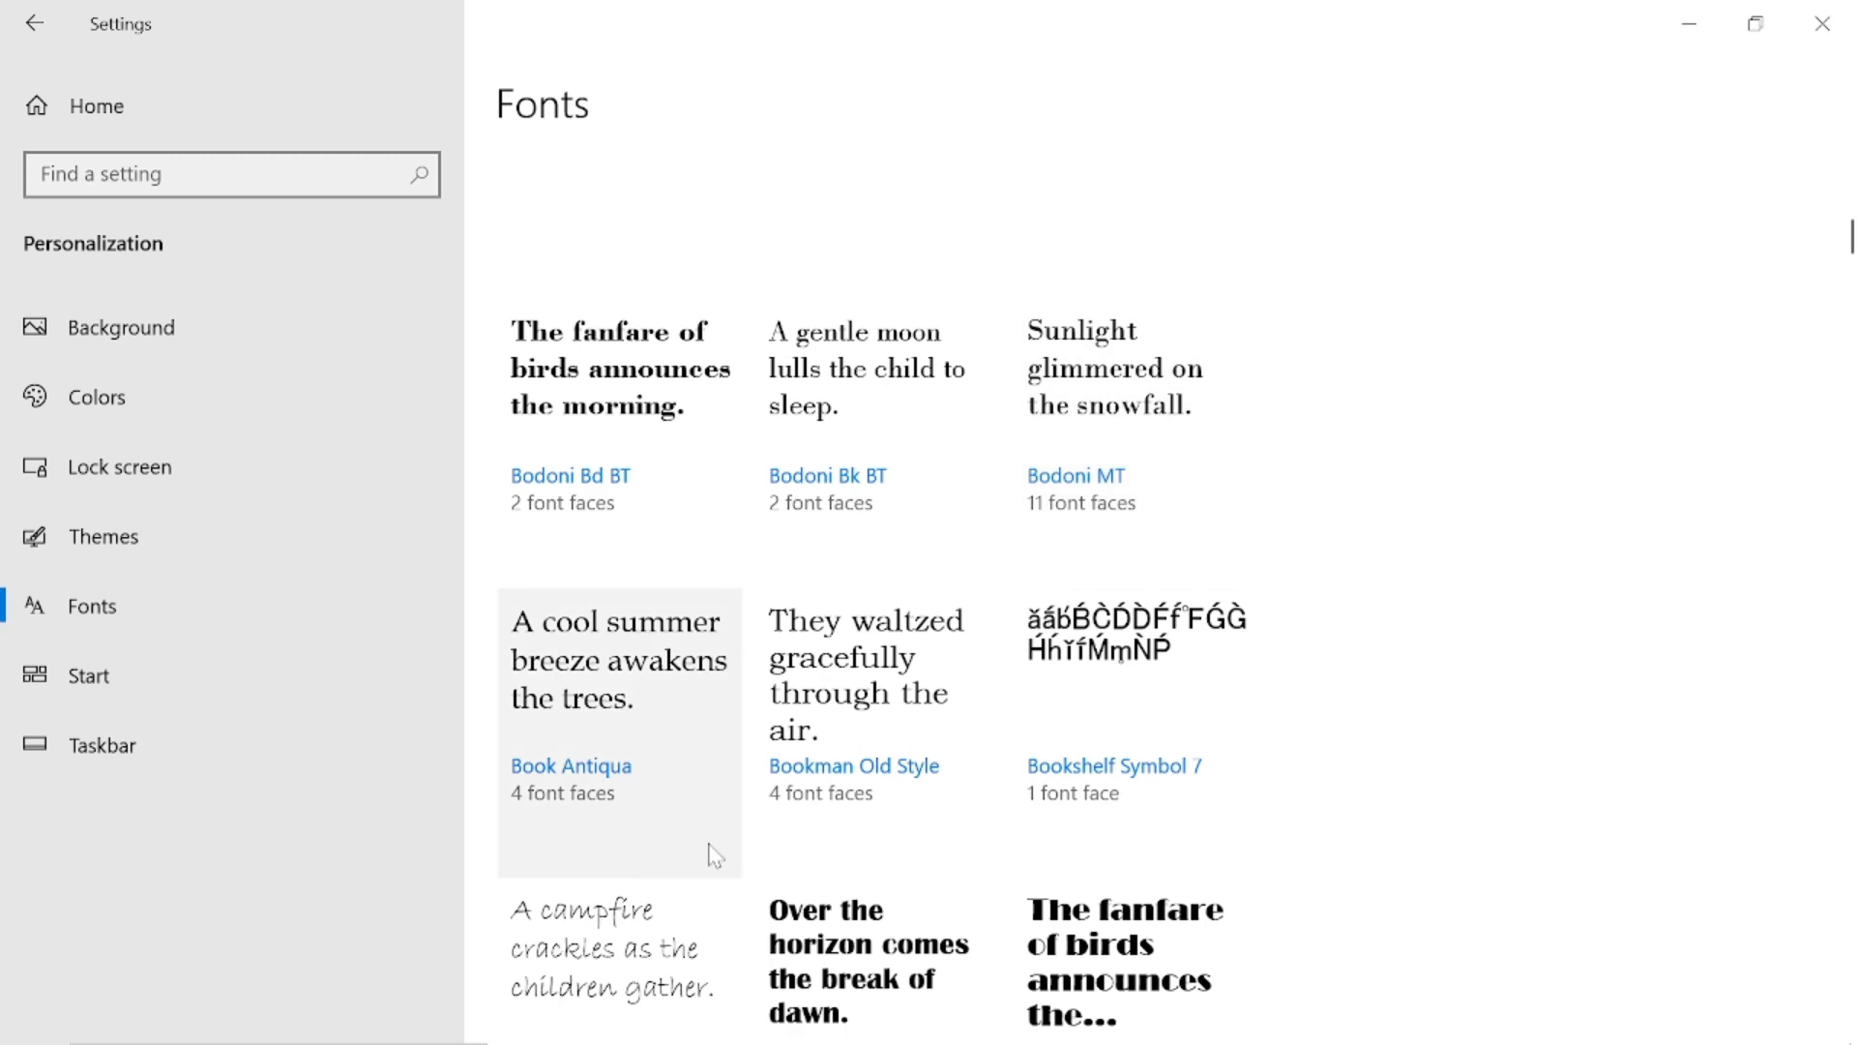
scroll(713, 854, down, 7)
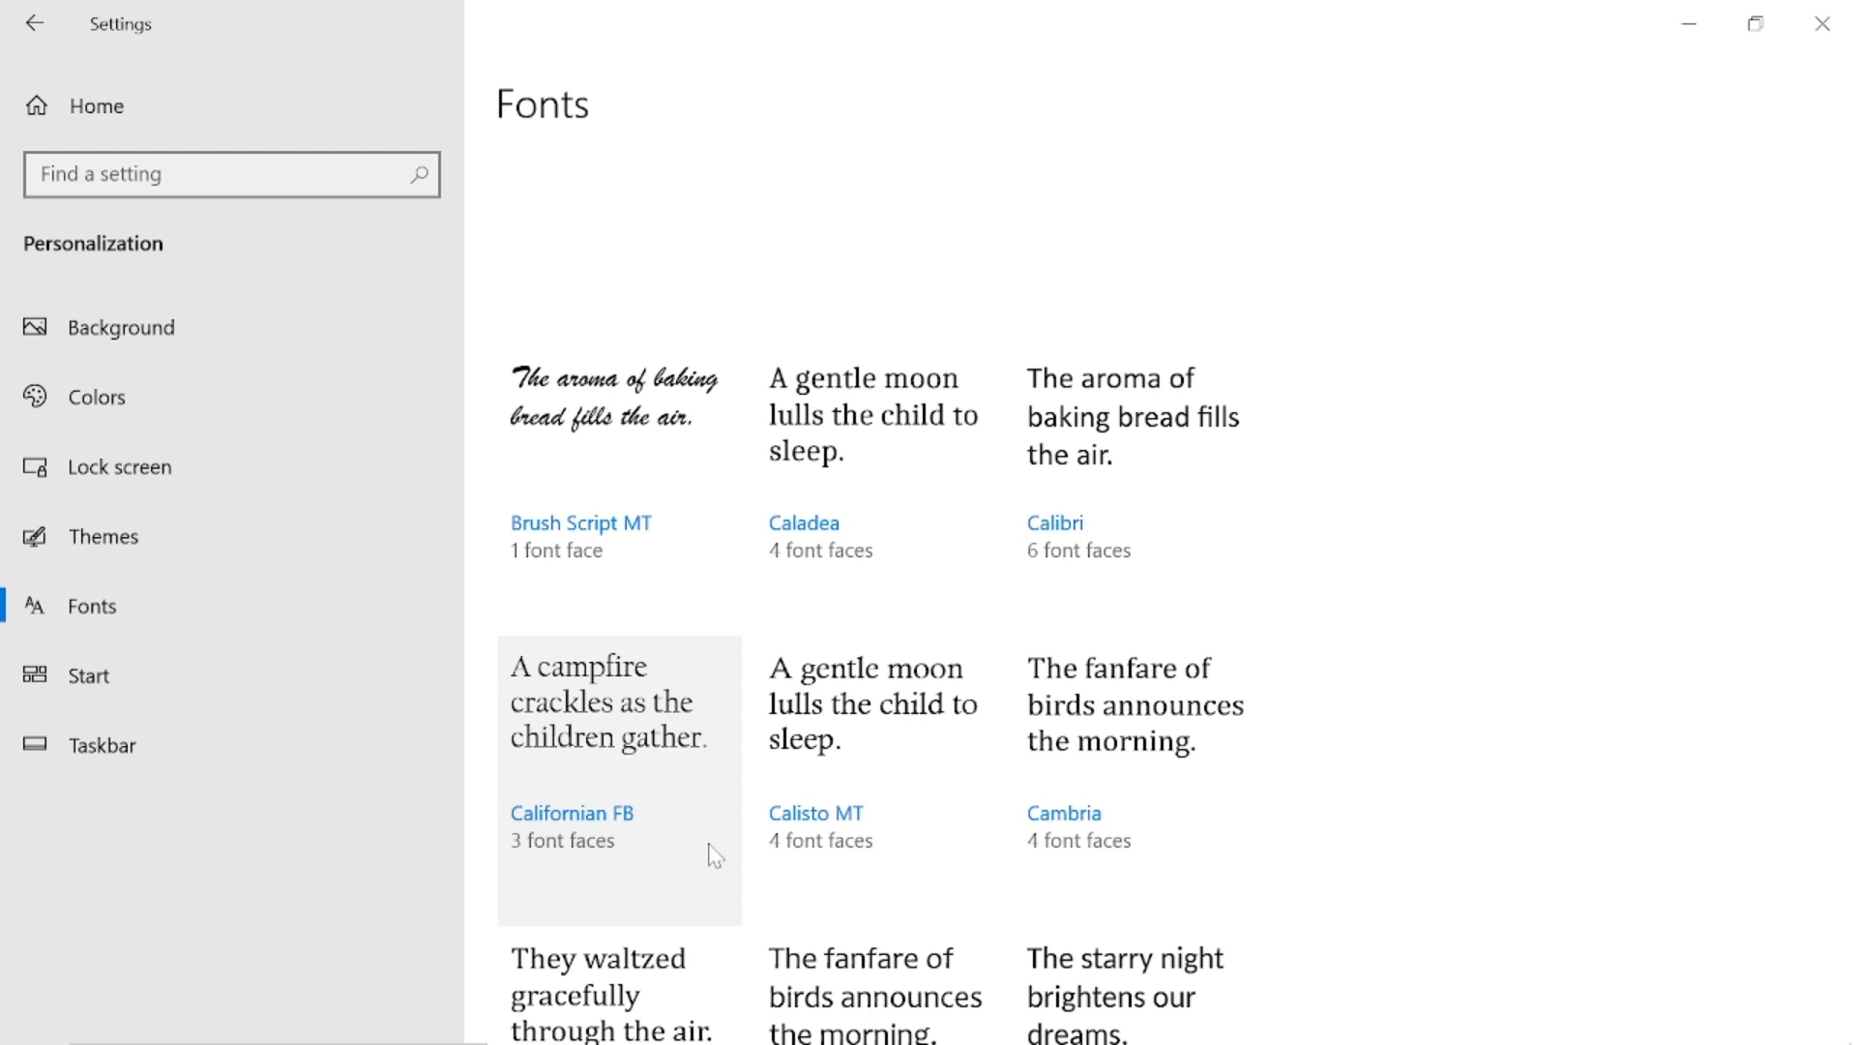
- Open the Taskbar settings and bring up the automatically hidden taskbar to see how it behaves in desktop mode
click(143, 743)
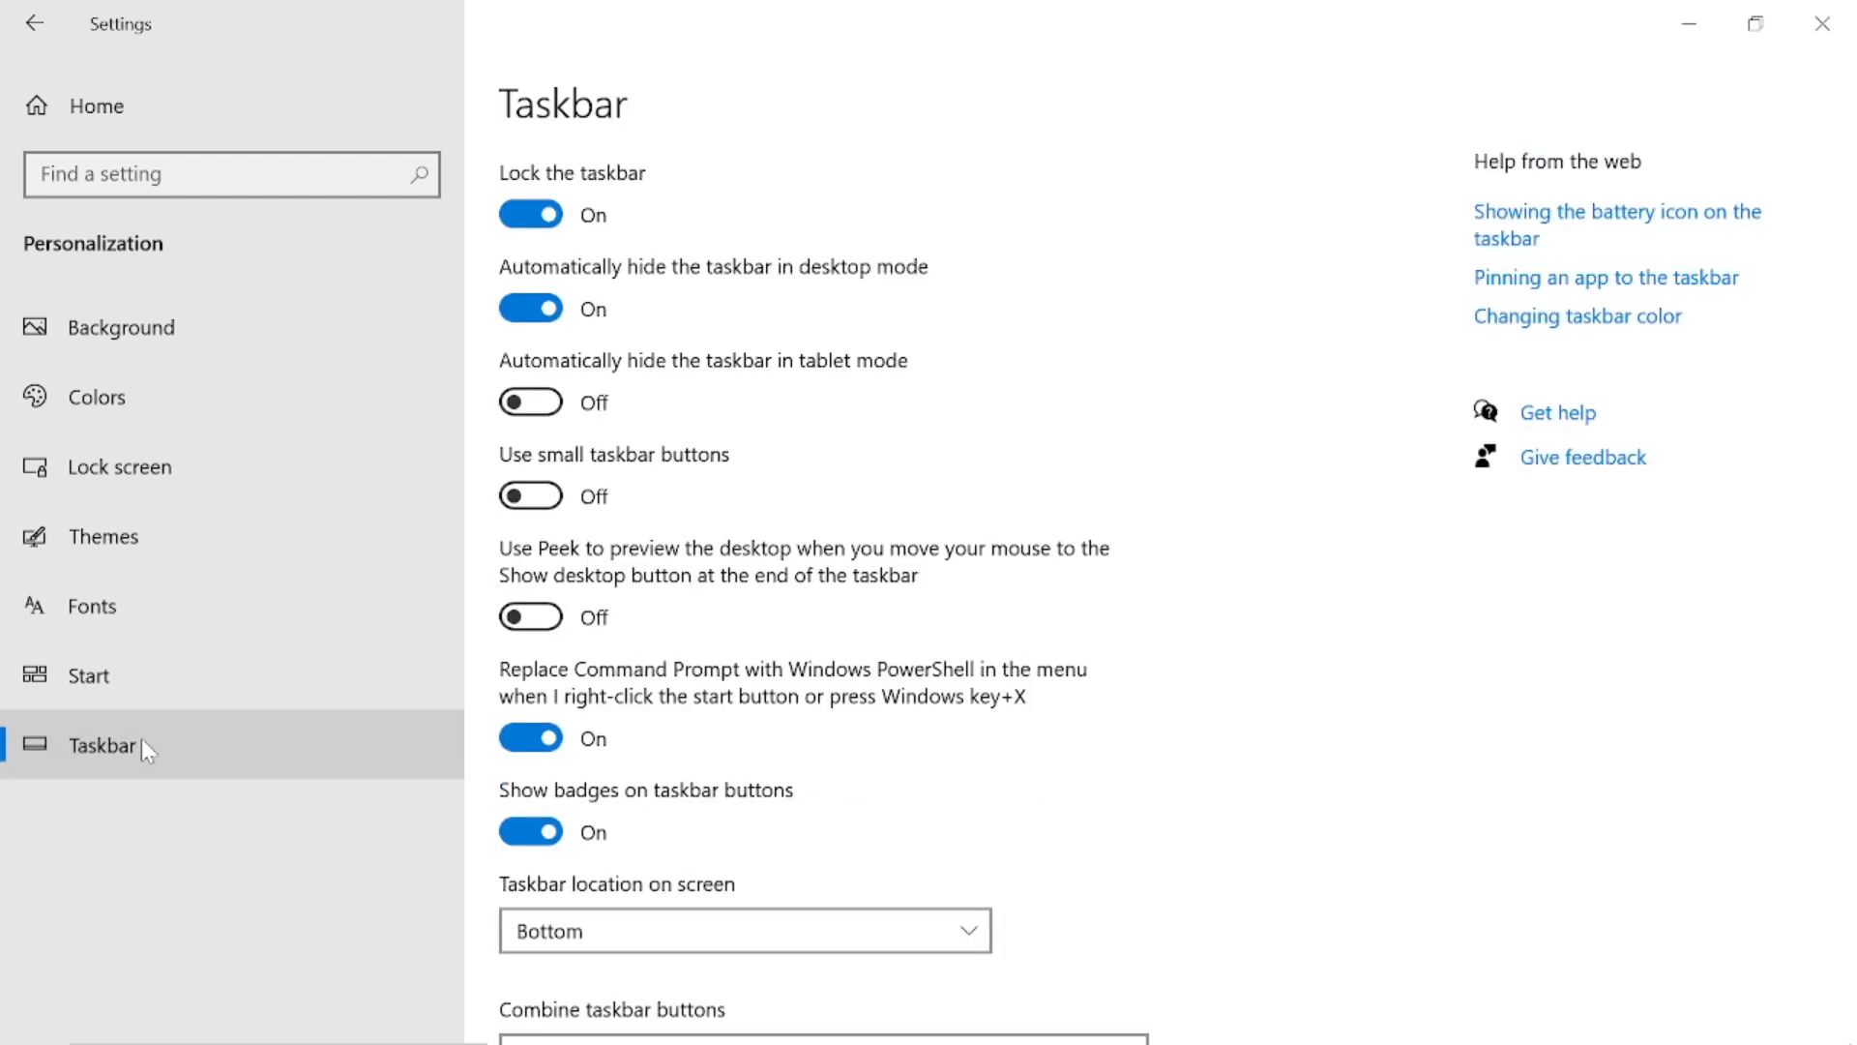
mouse_move(1045, 1041)
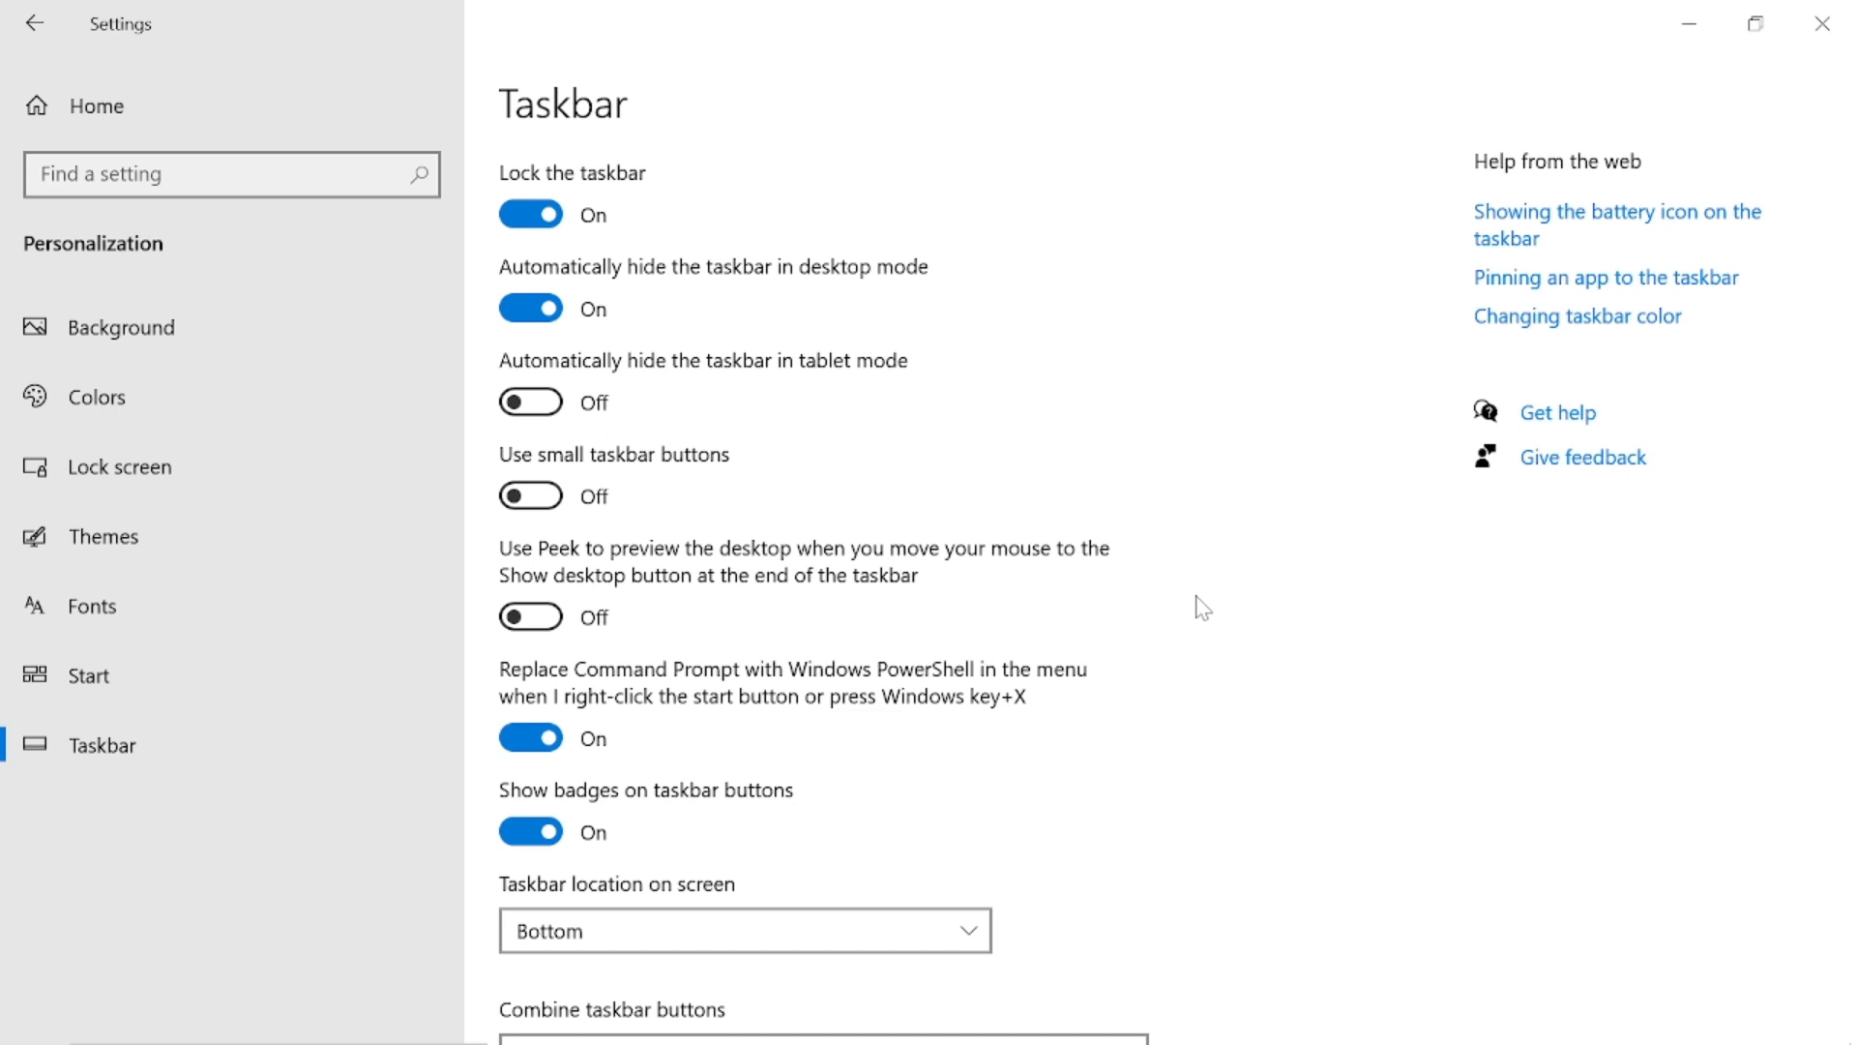
mouse_move(1204, 1026)
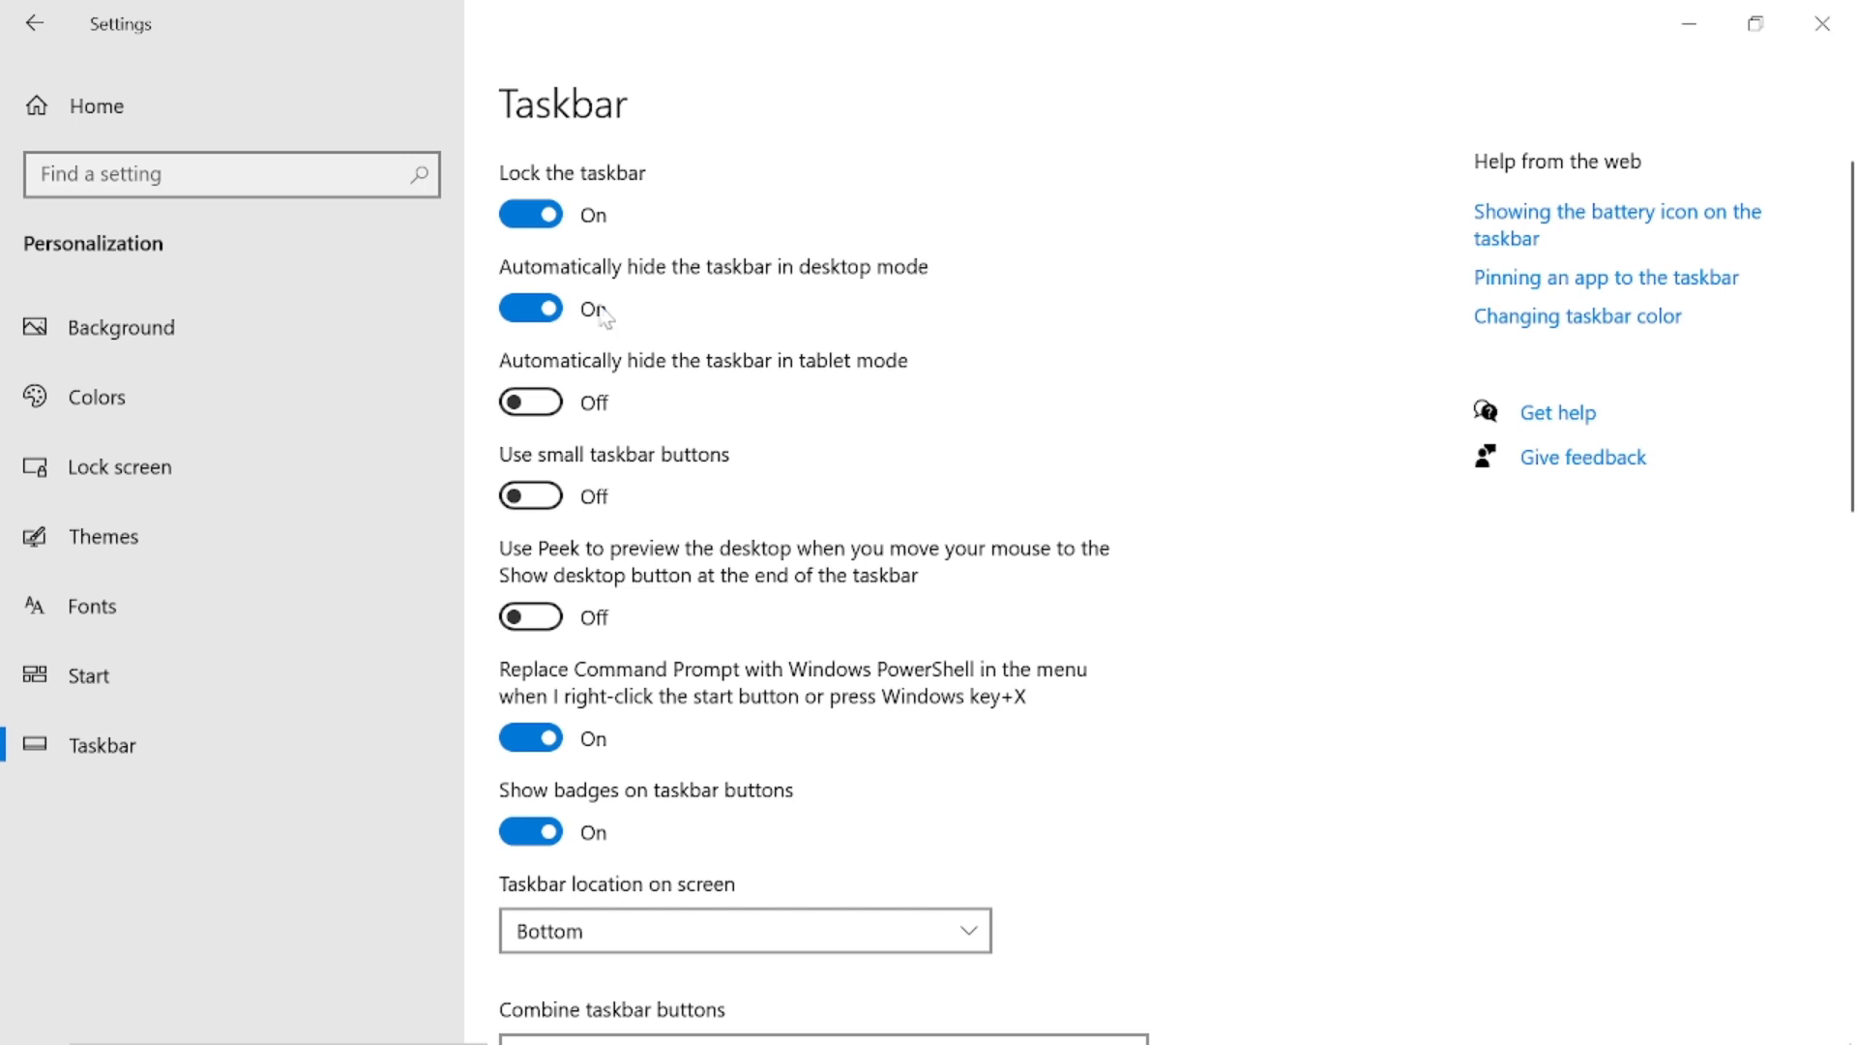
mouse_move(1025, 1040)
mouse_move(1132, 1041)
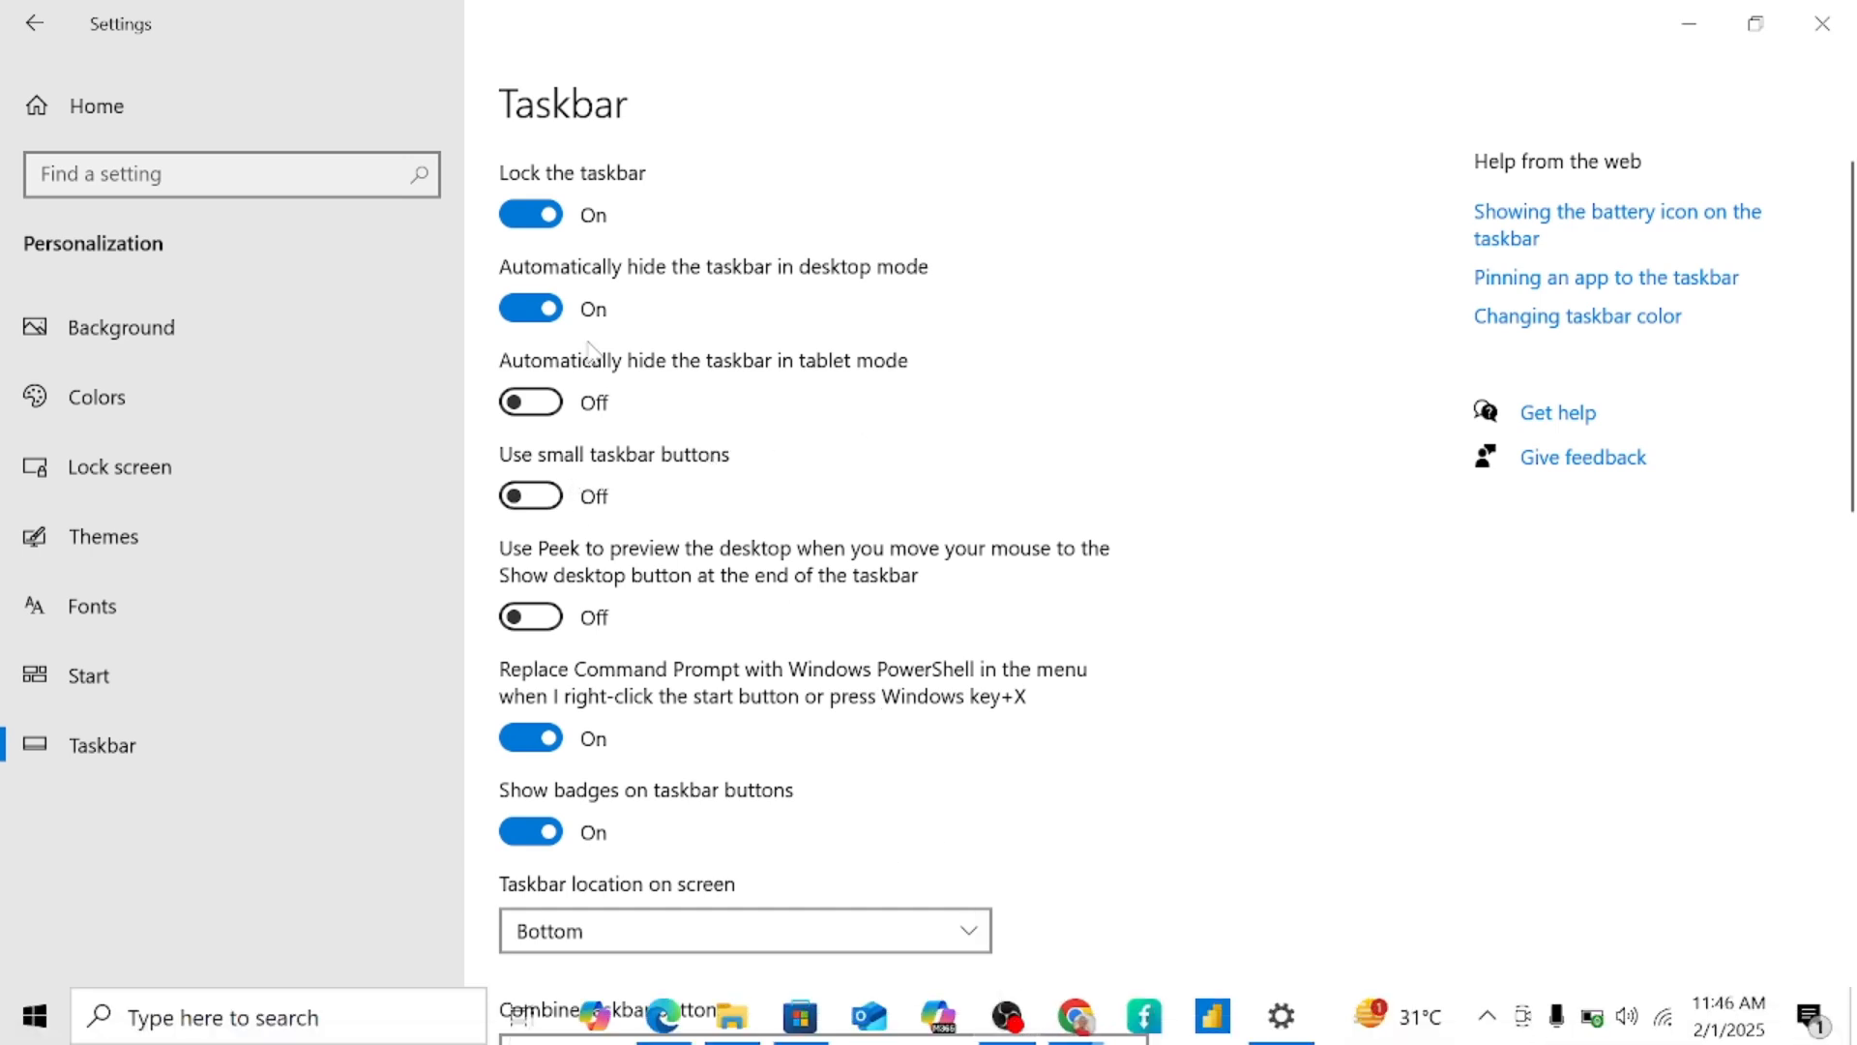
- Turn on small taskbar buttons, compare the taskbar's size, and turn the option off again
click(548, 501)
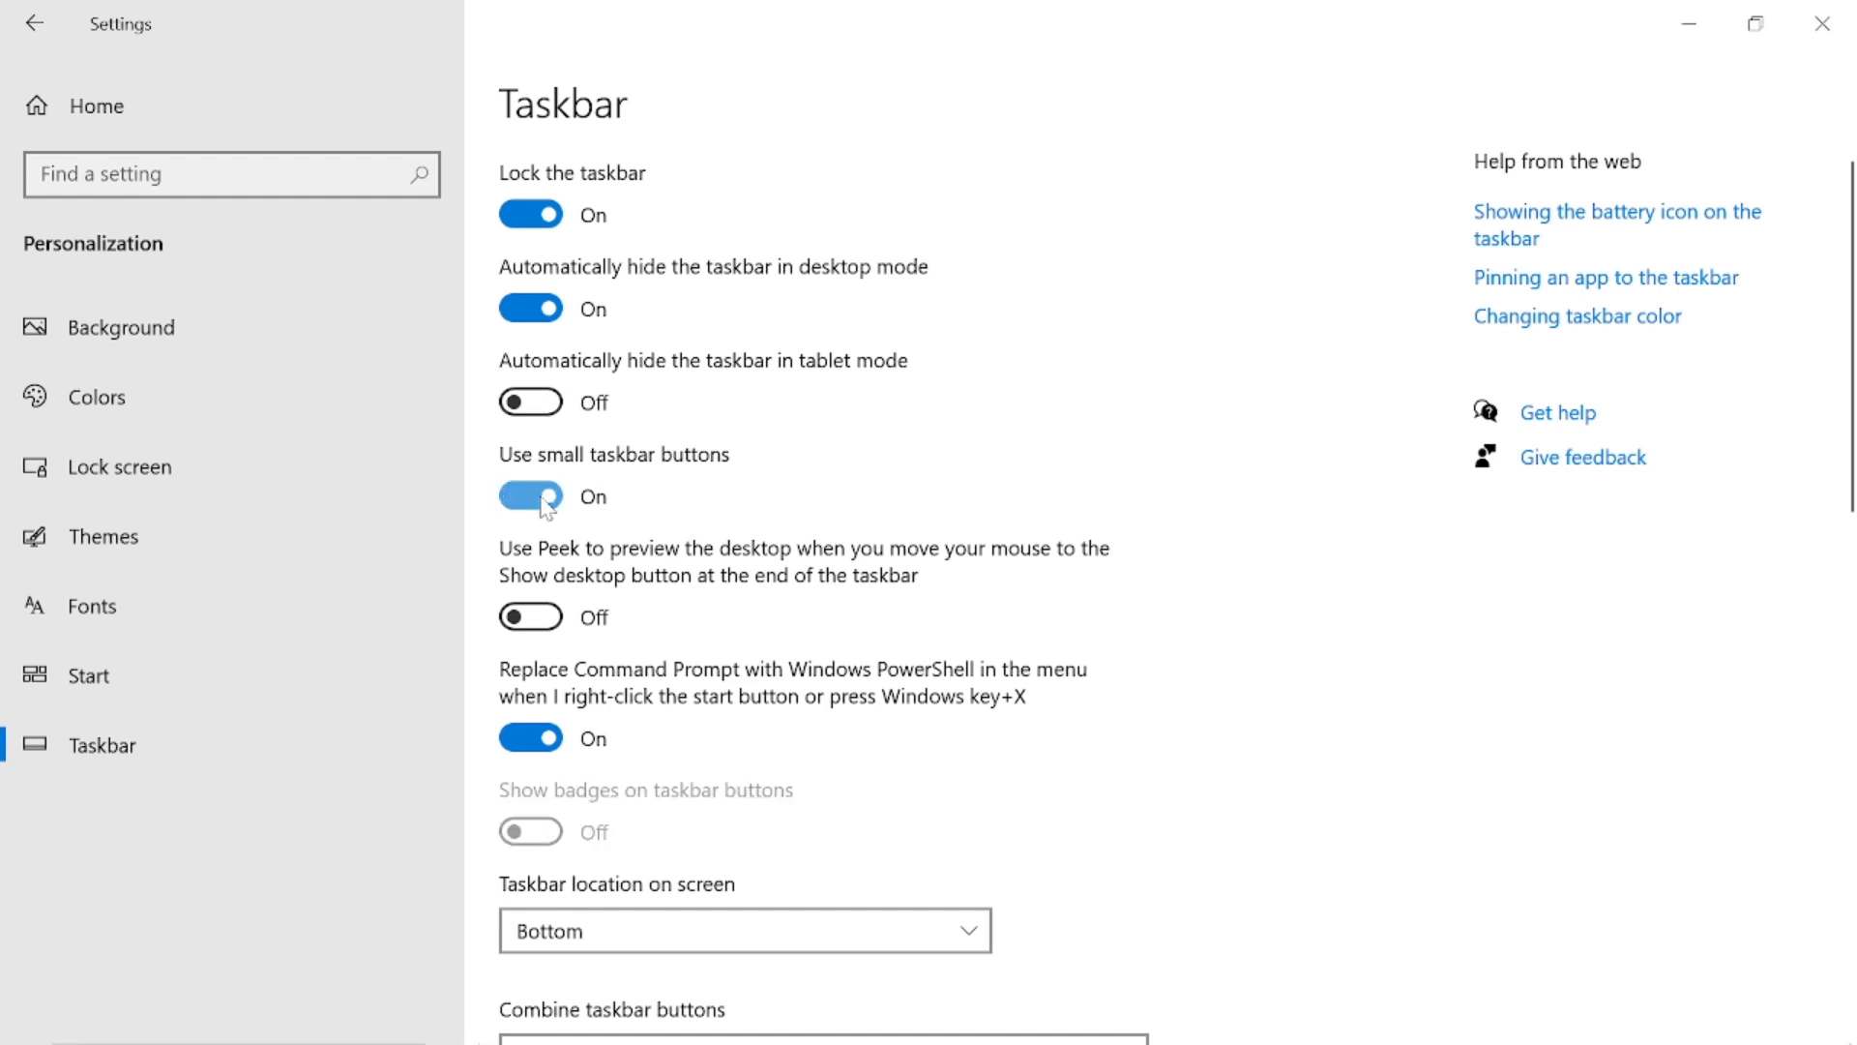
mouse_move(906, 1040)
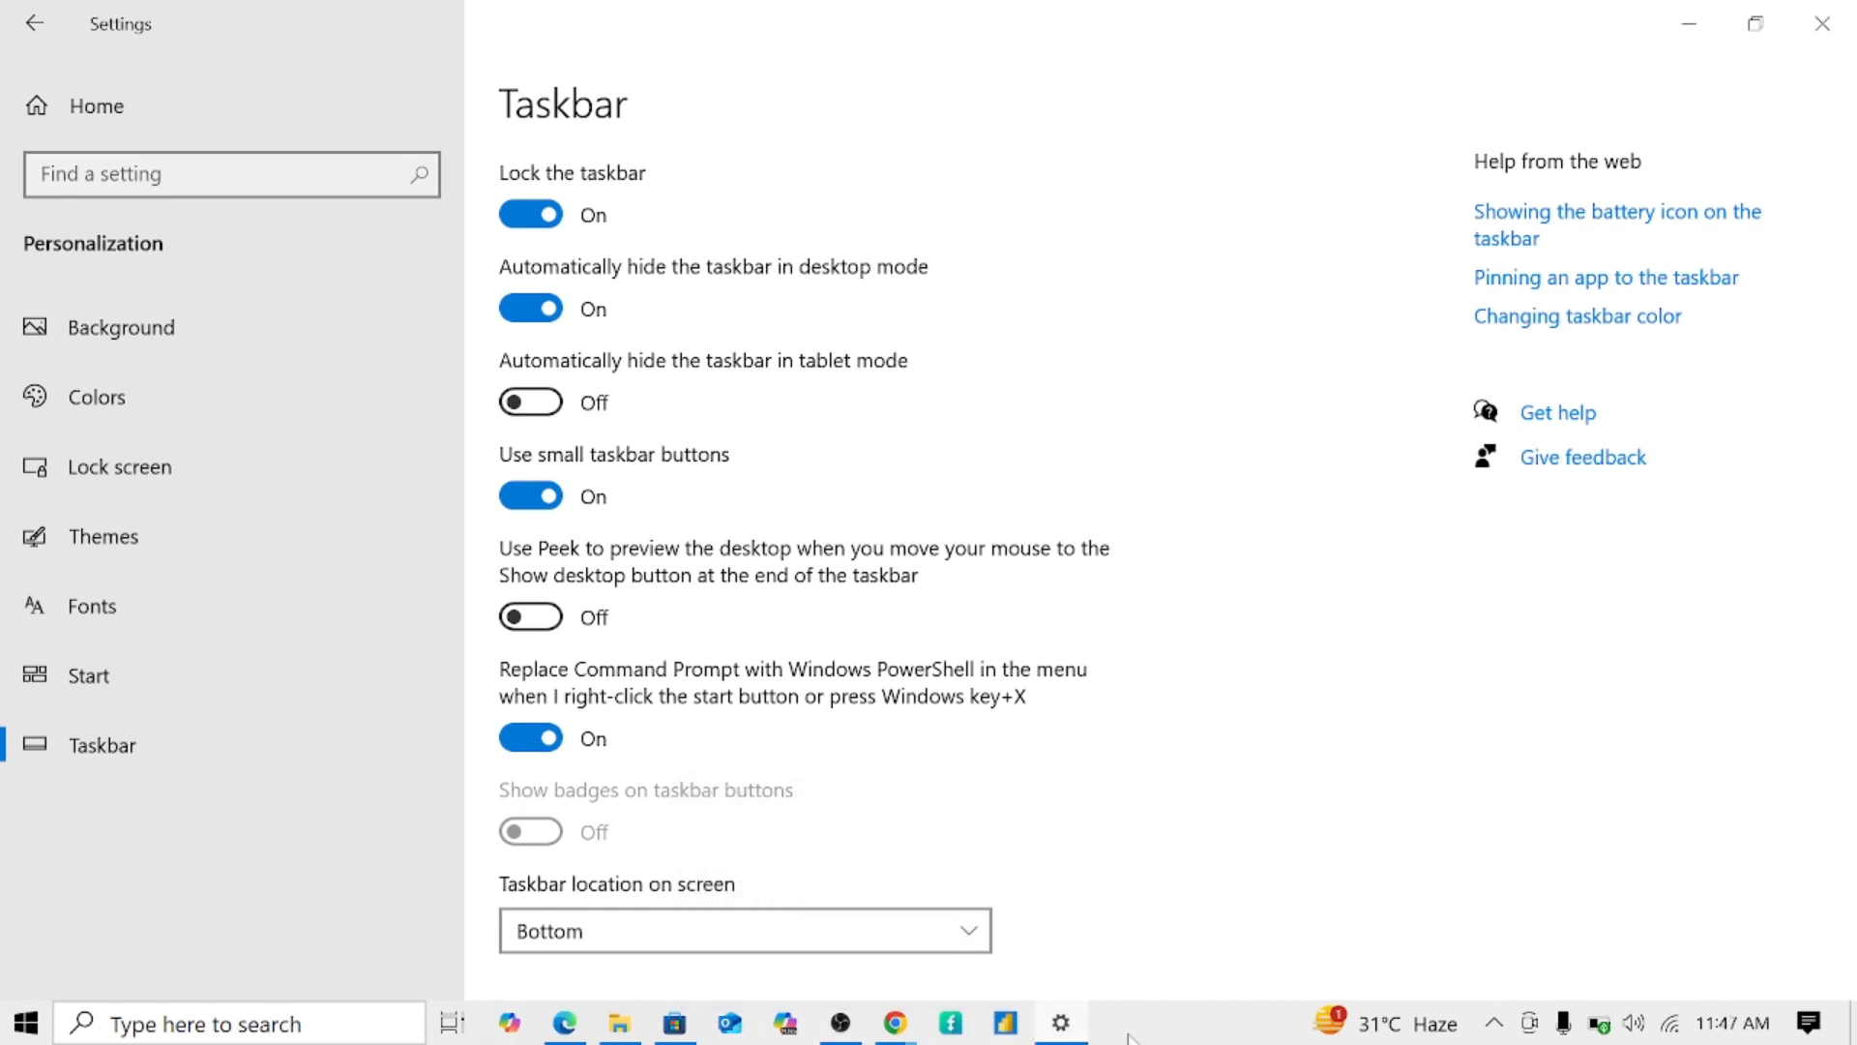
click(528, 497)
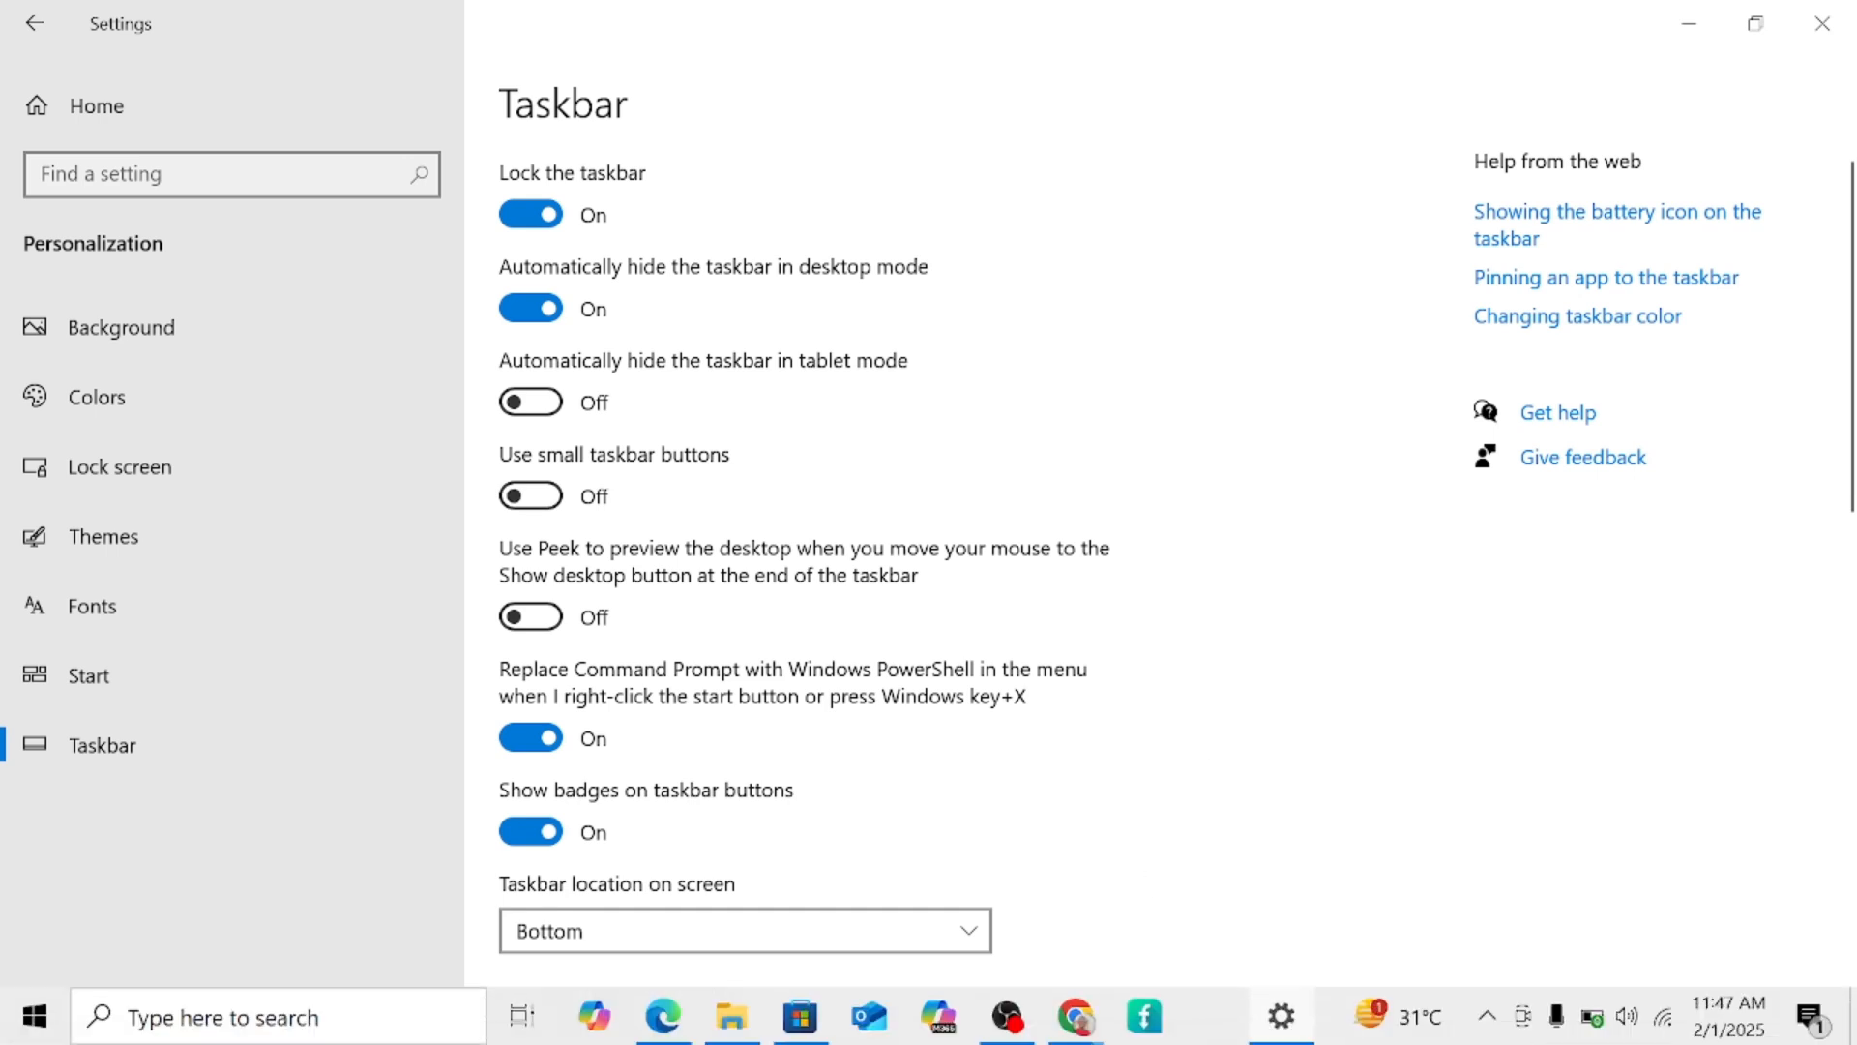
mouse_move(1079, 1017)
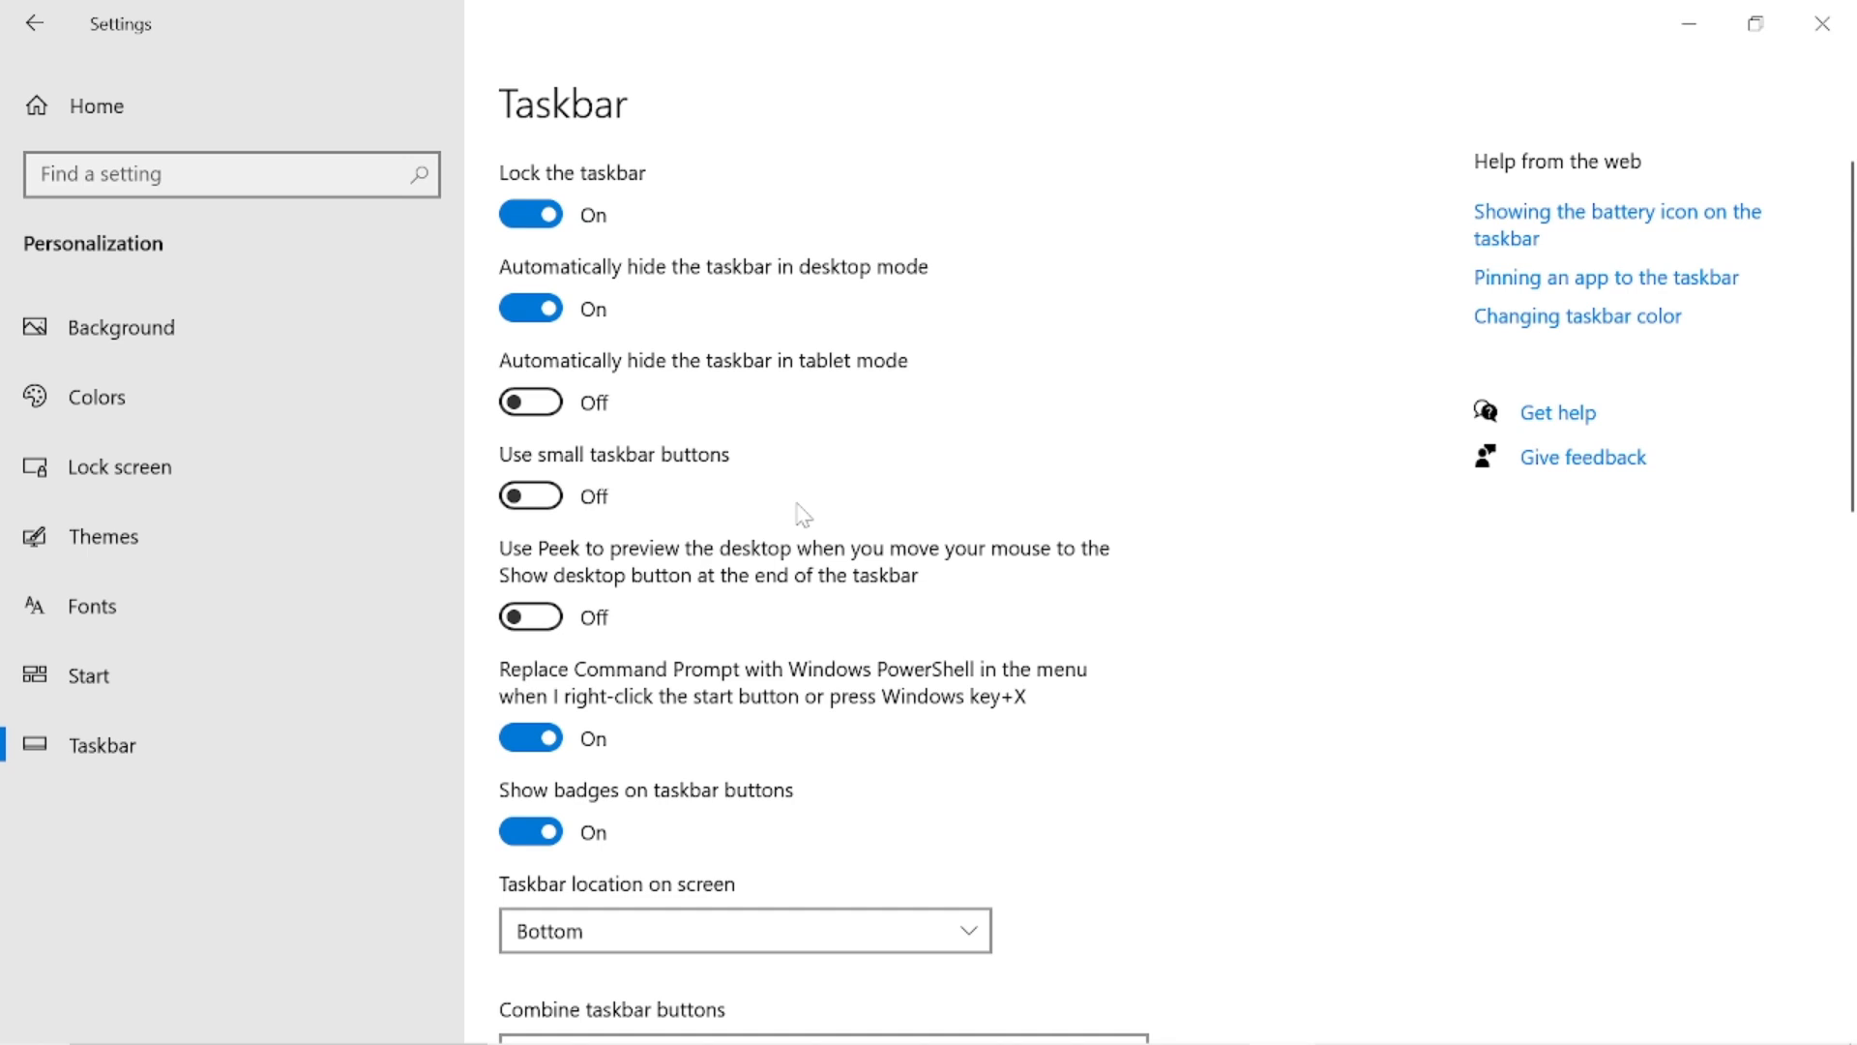
- Review the remaining taskbar options for Peek, badges, screen location, combined buttons, and the notification area
scroll(807, 573, down, 1)
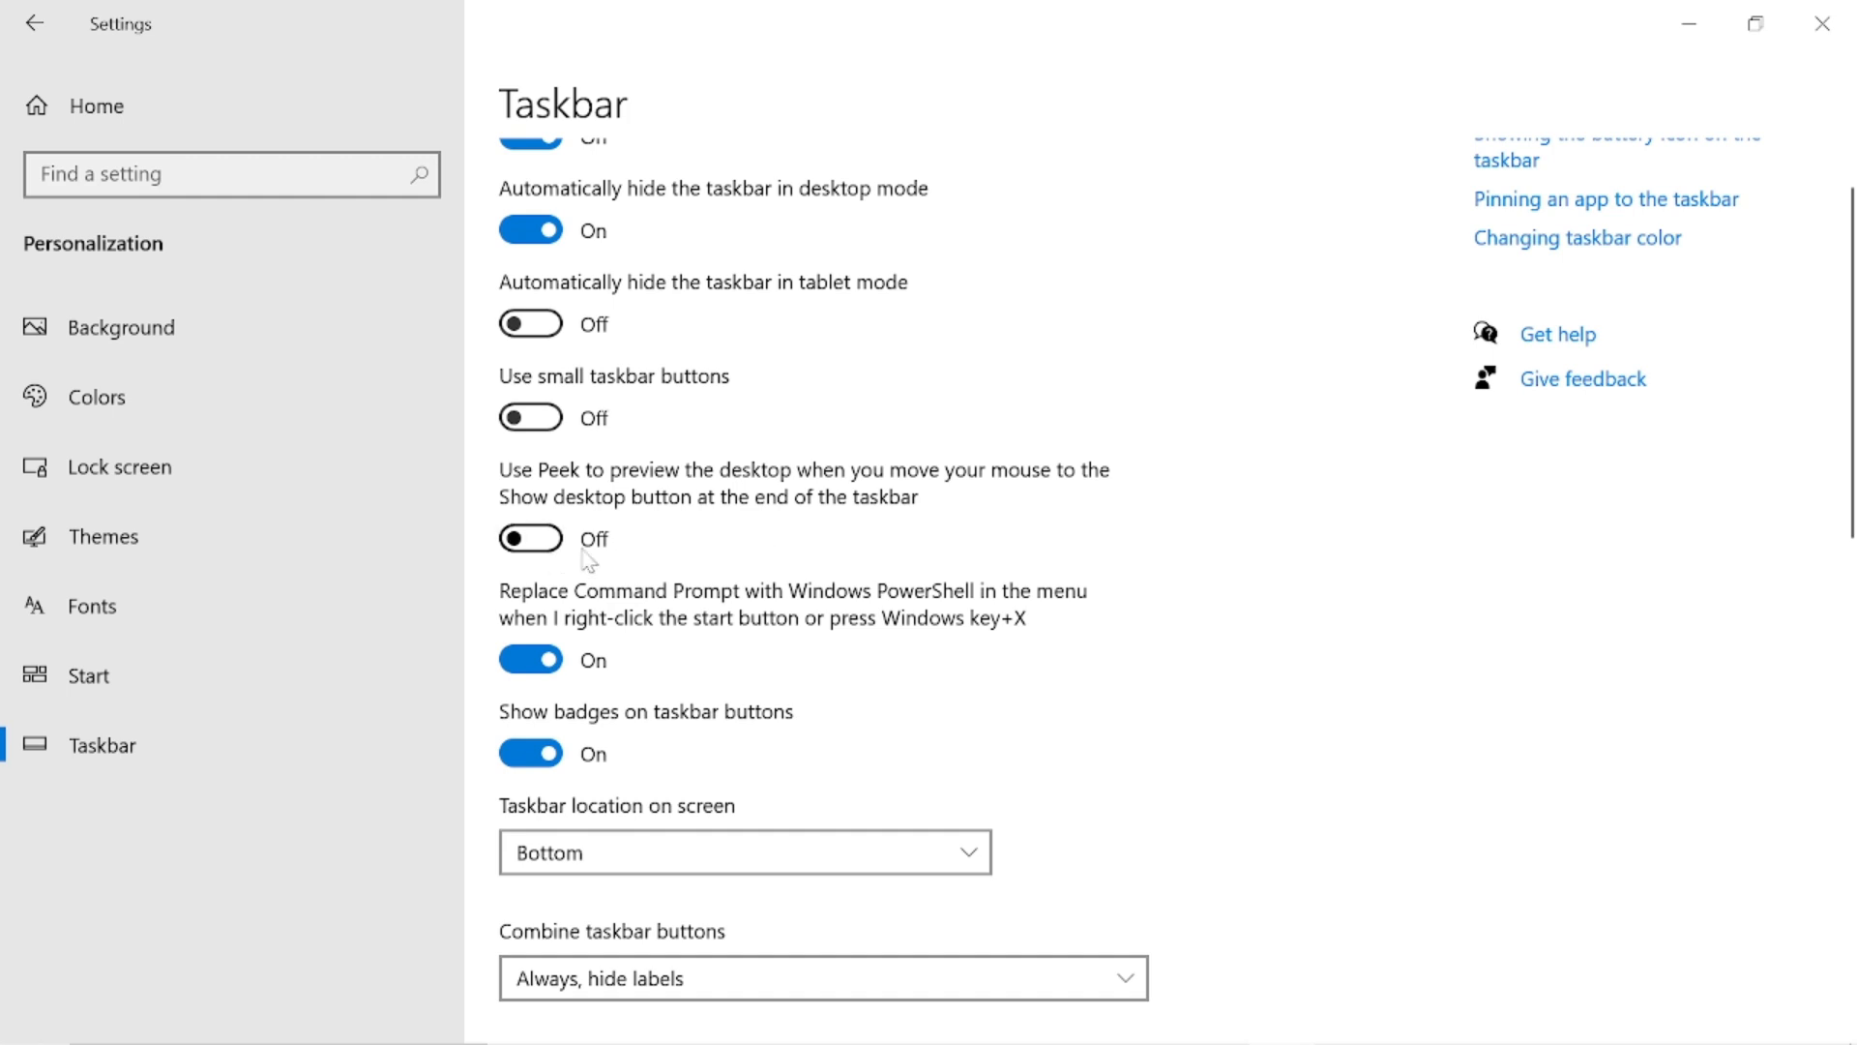
scroll(838, 590, down, 2)
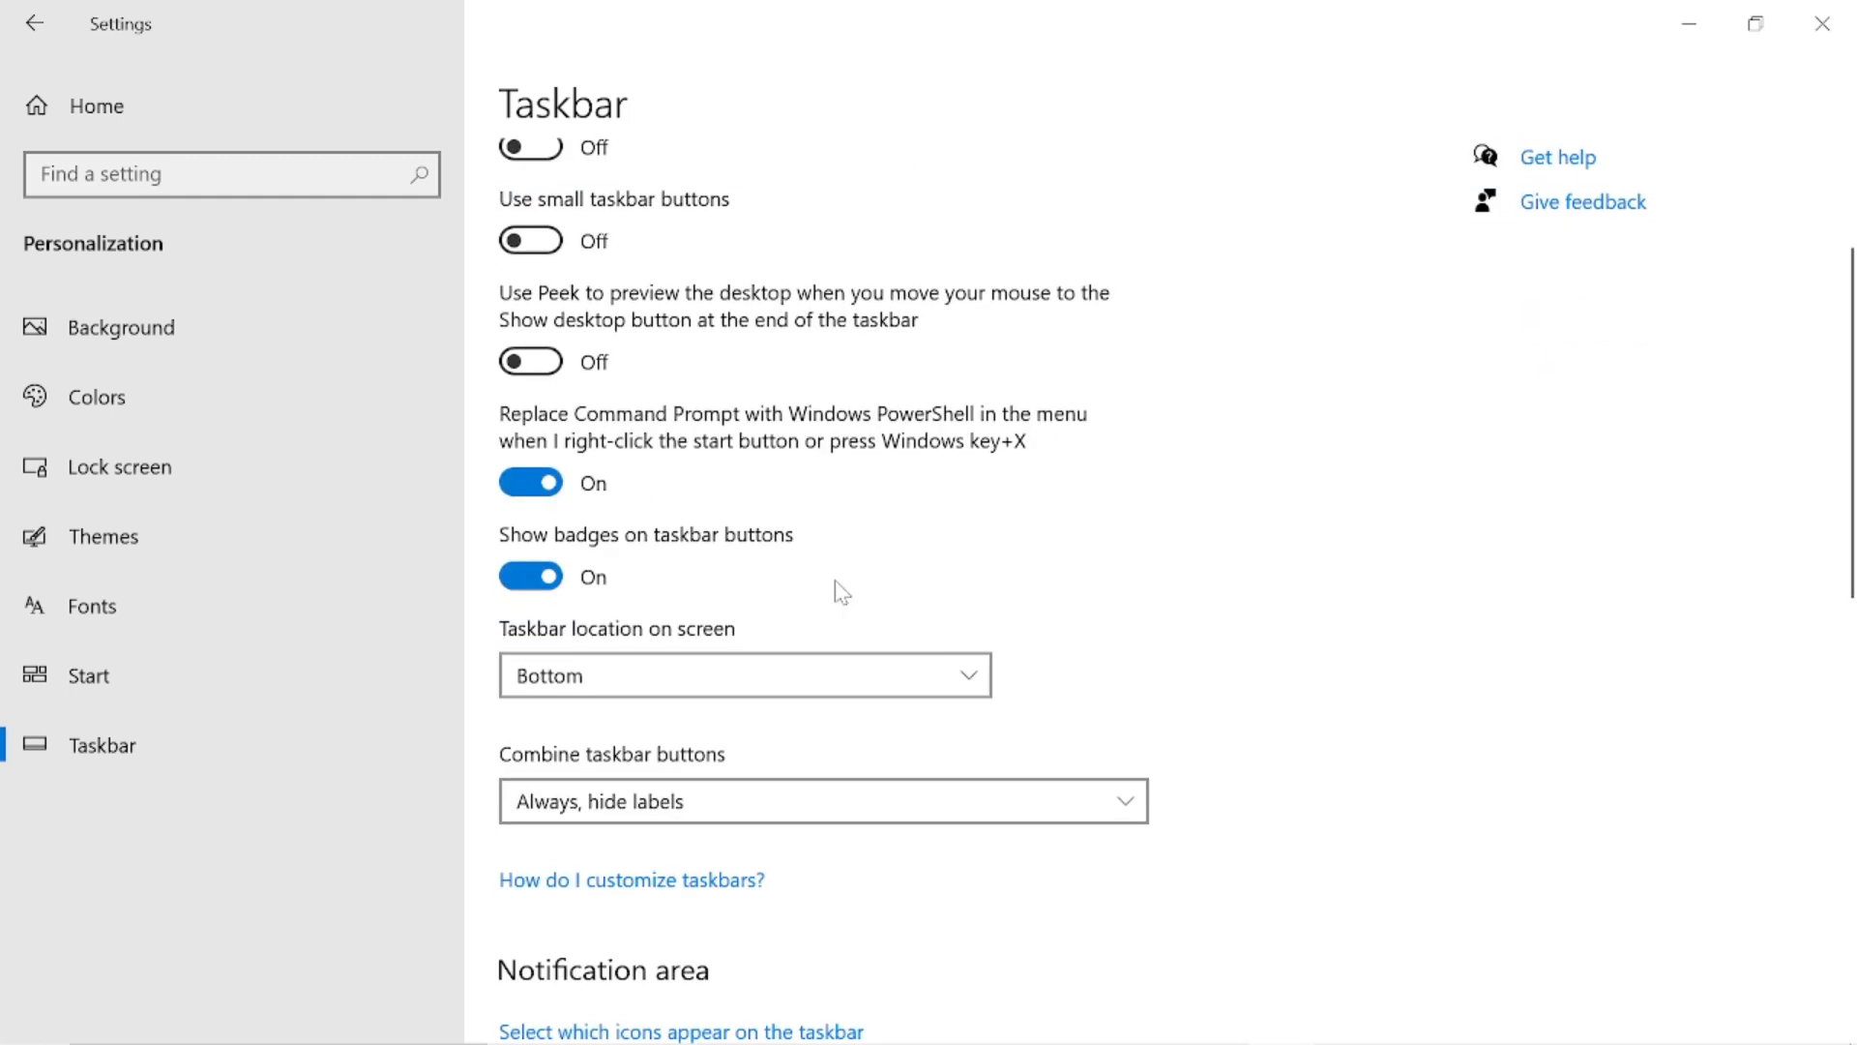
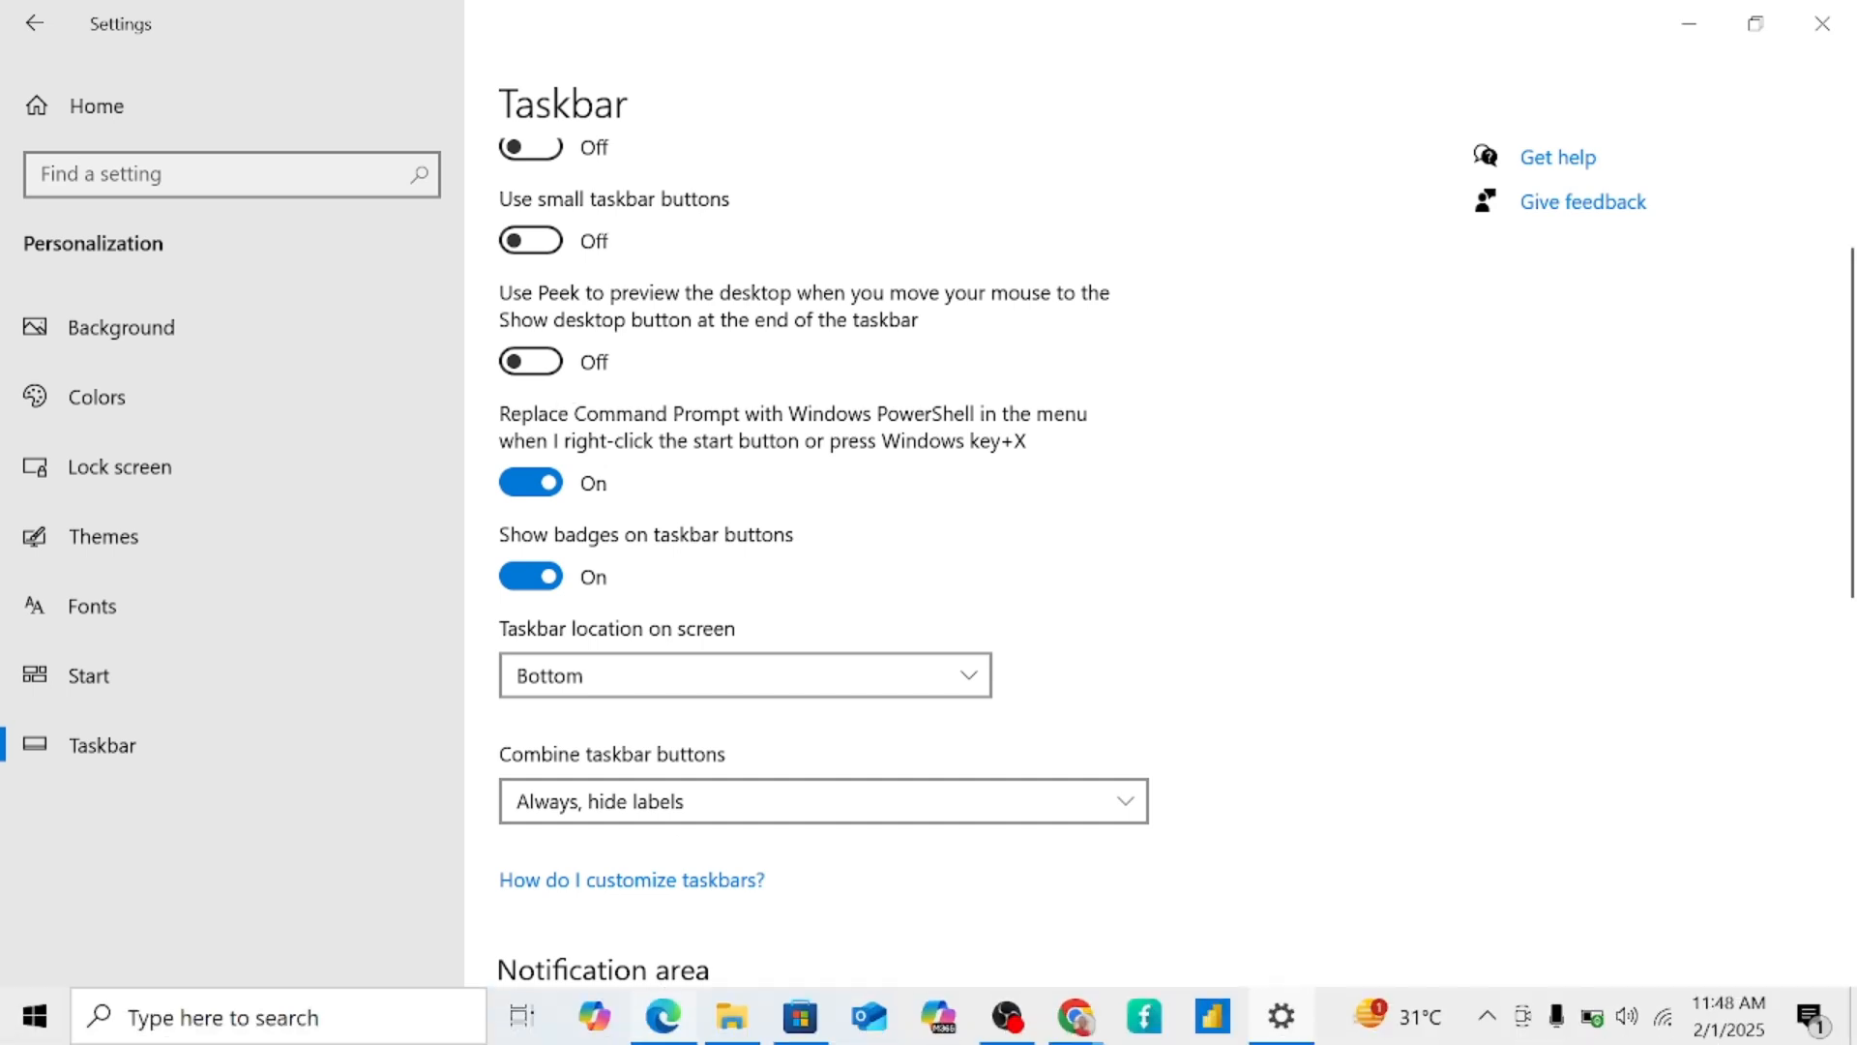
mouse_move(663, 1015)
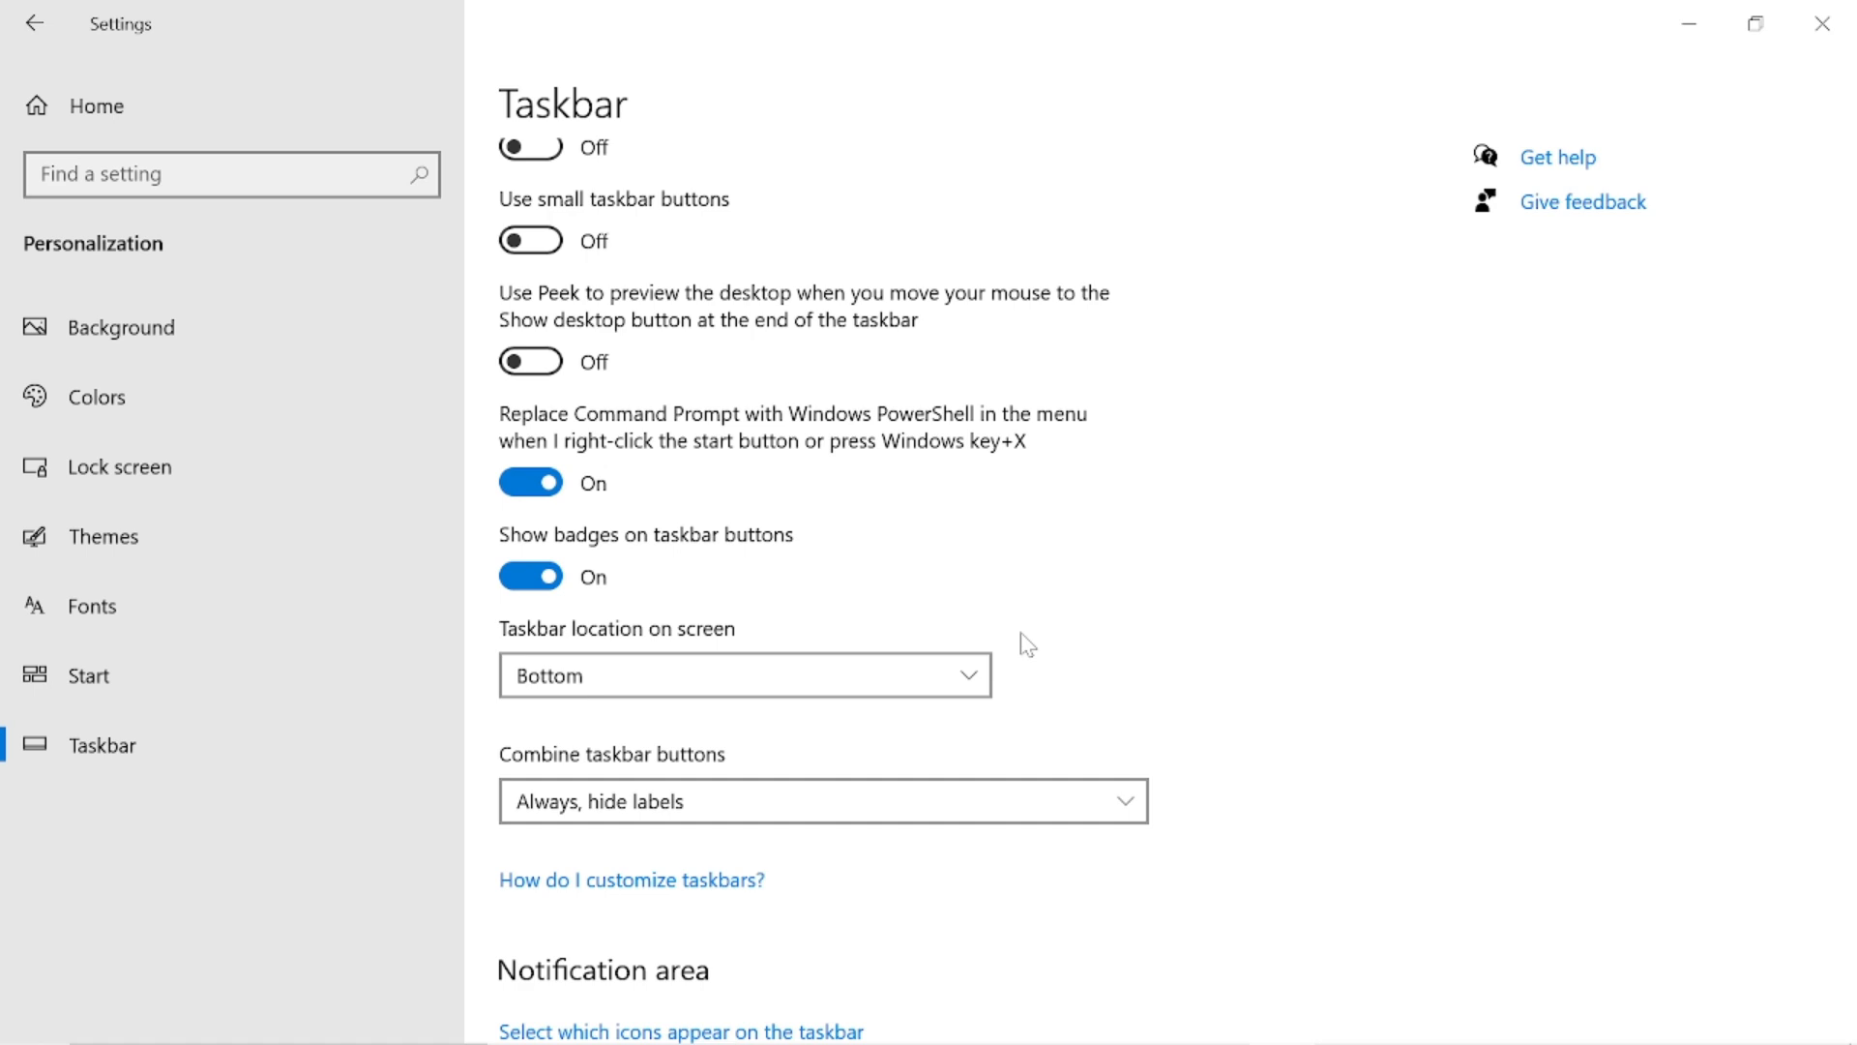
scroll(1109, 631, down, 3)
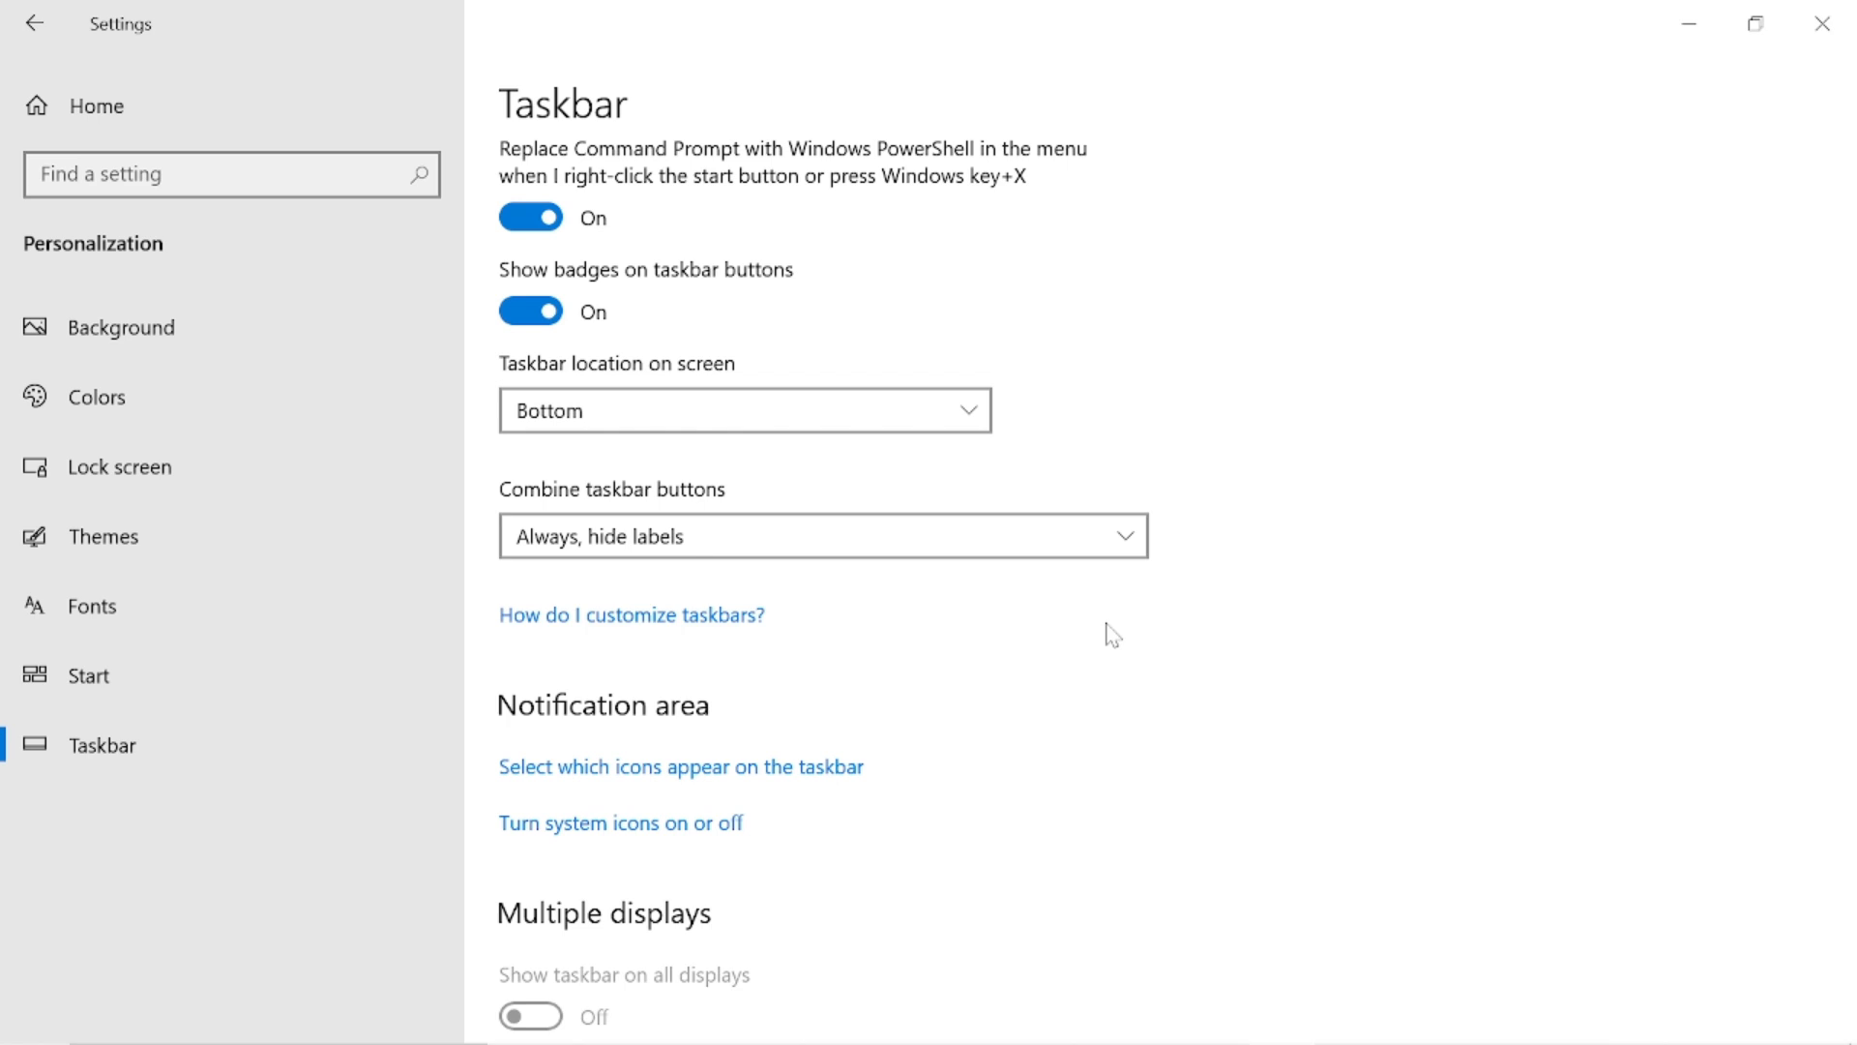
- Open the Ease of Access display settings, preview the sample text at several larger sizes, and return it to 100%
click(32, 32)
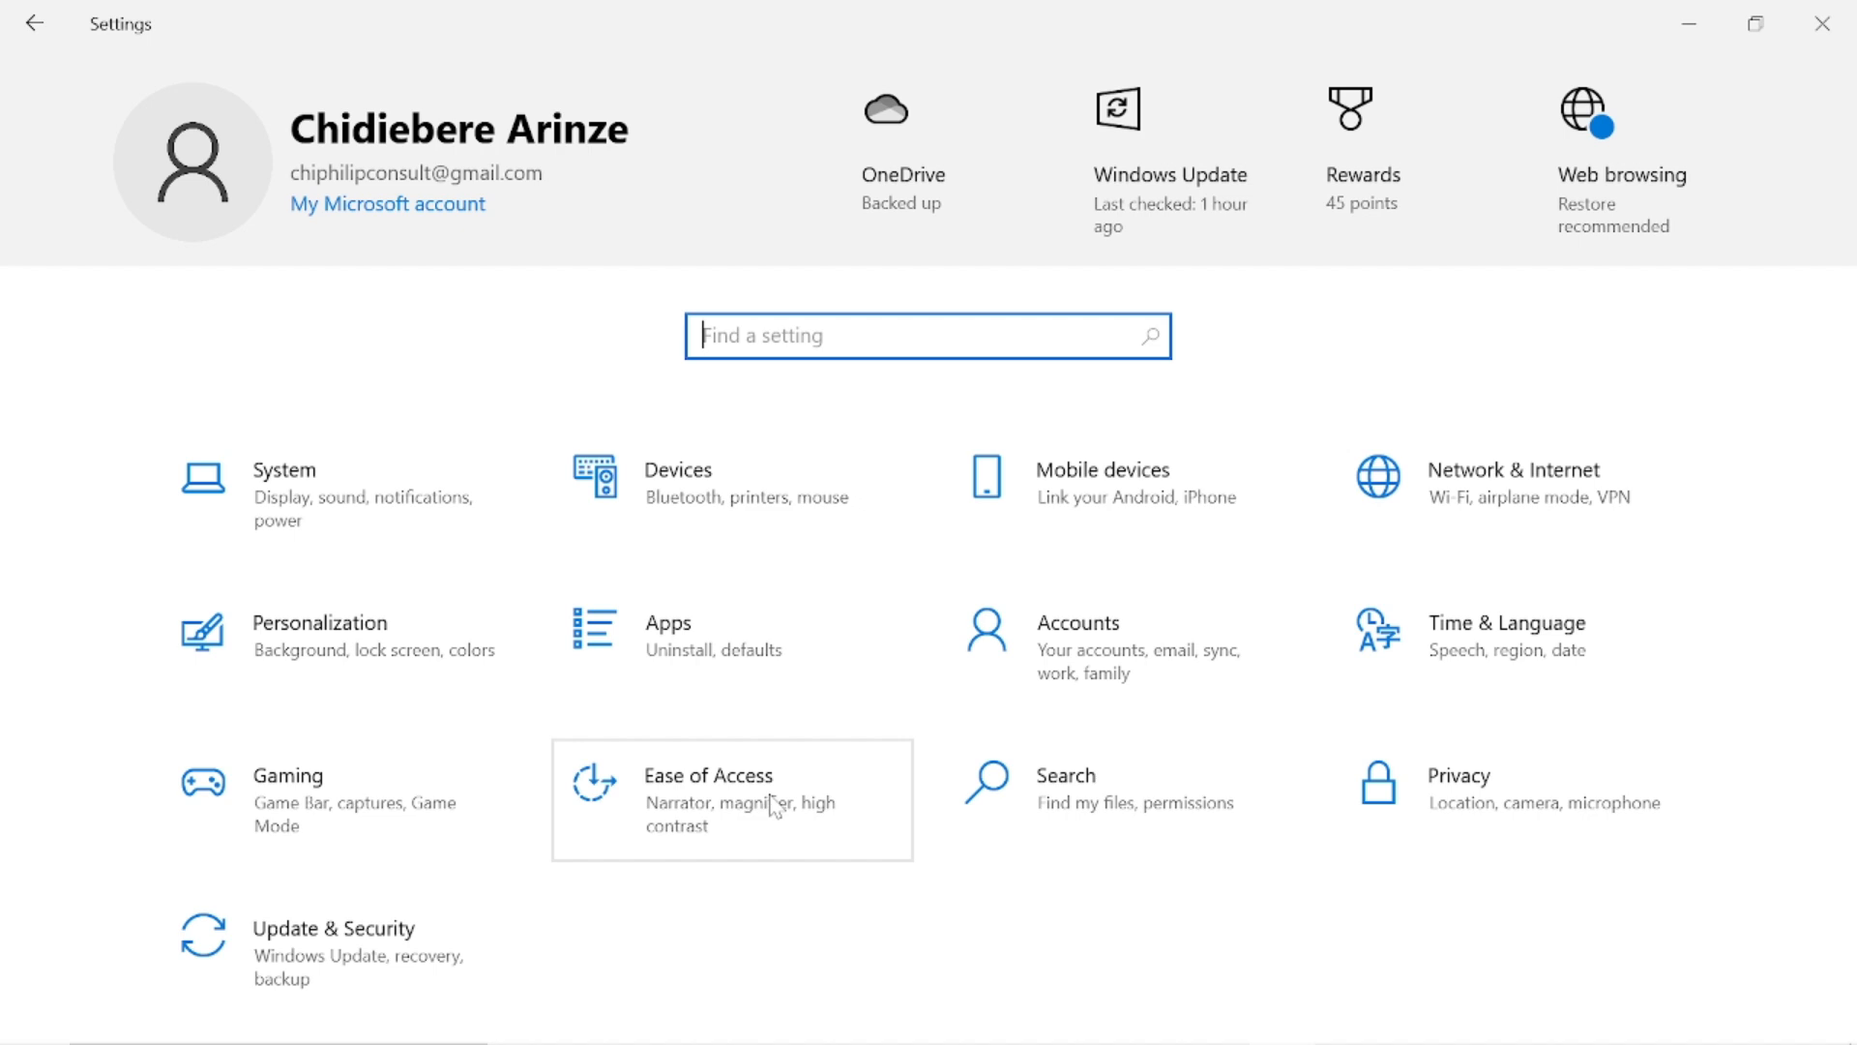
click(715, 816)
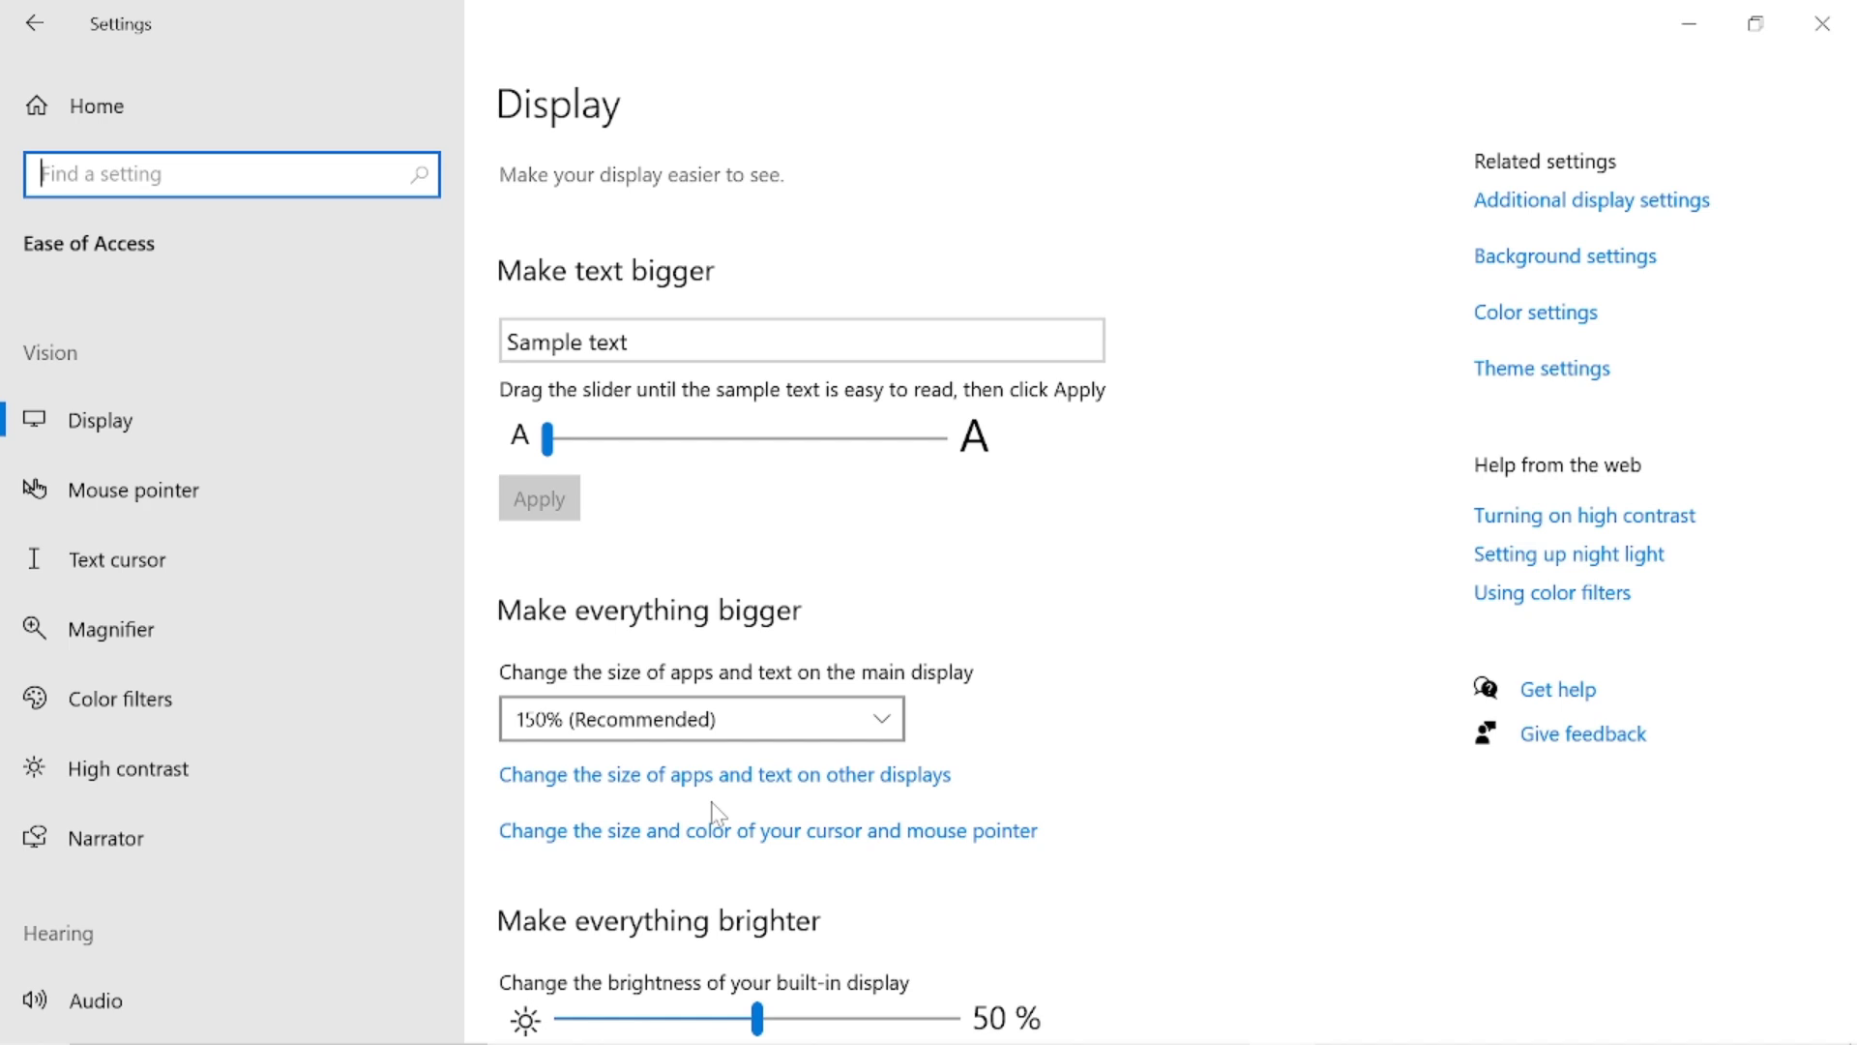
click(549, 448)
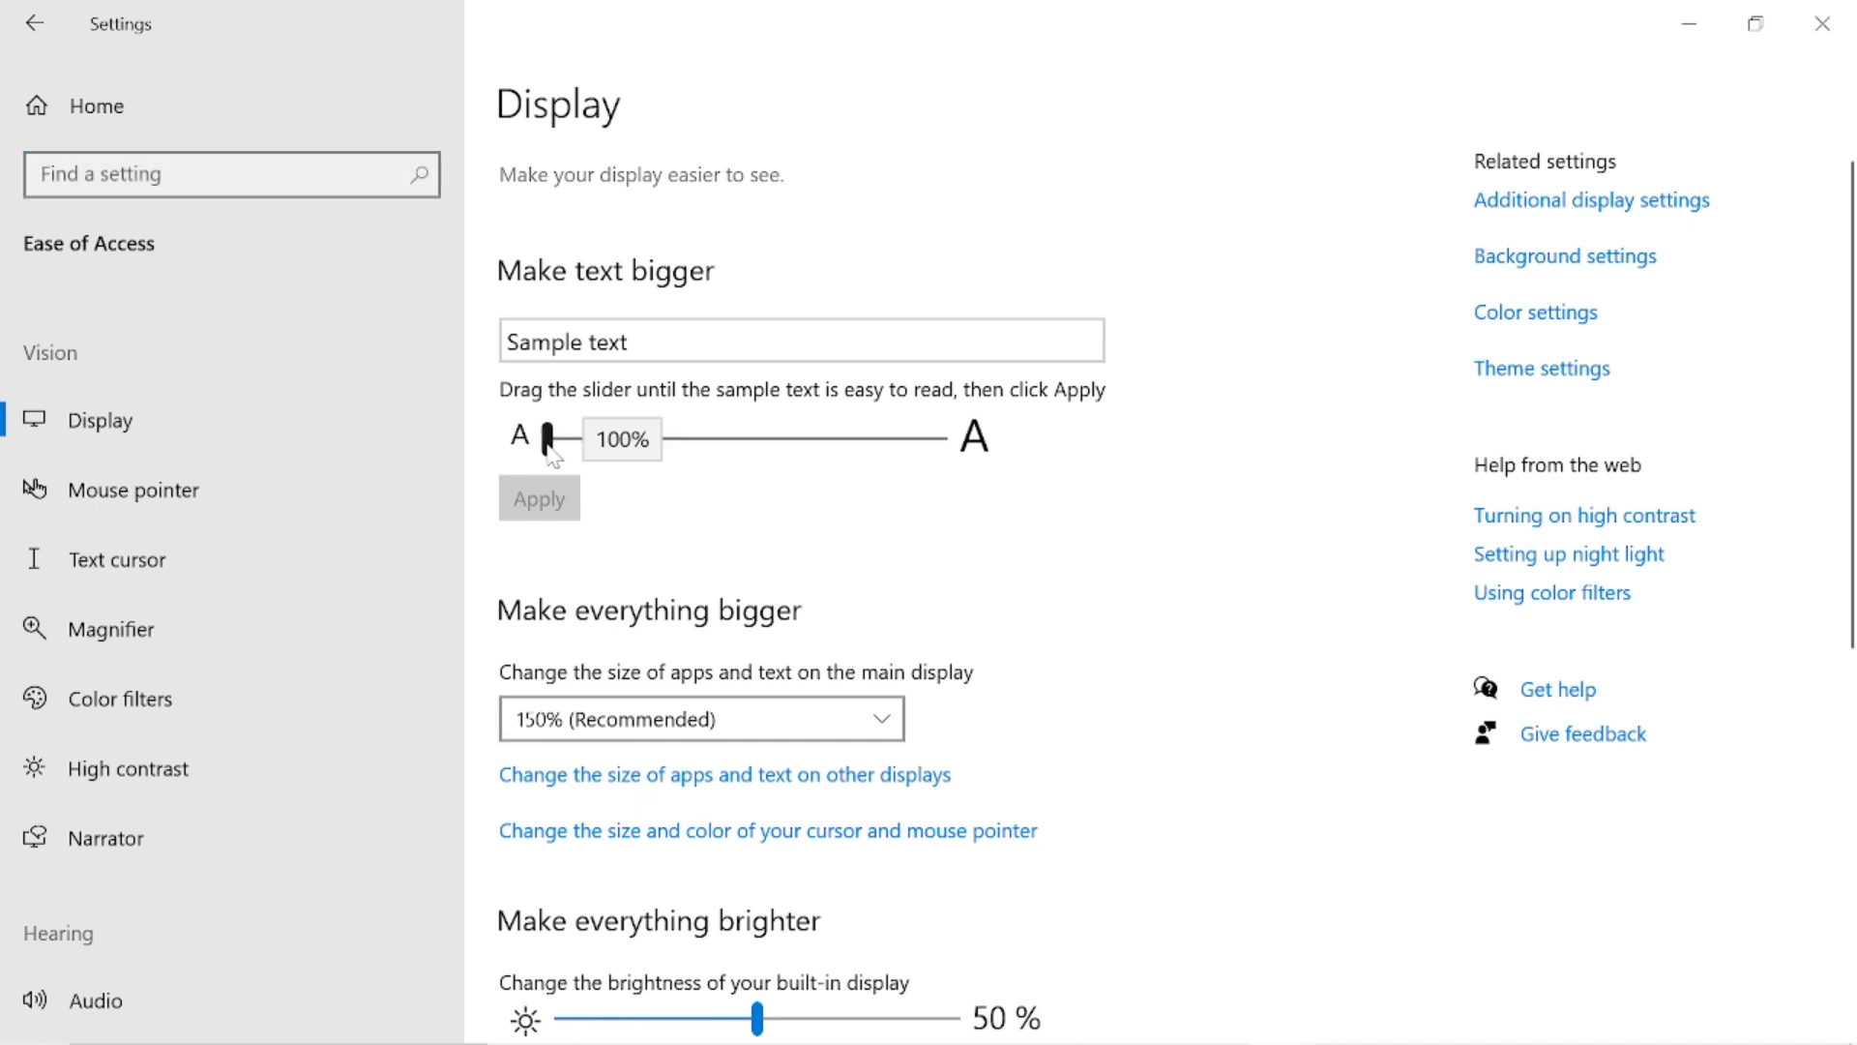
drag(550, 447, 897, 457)
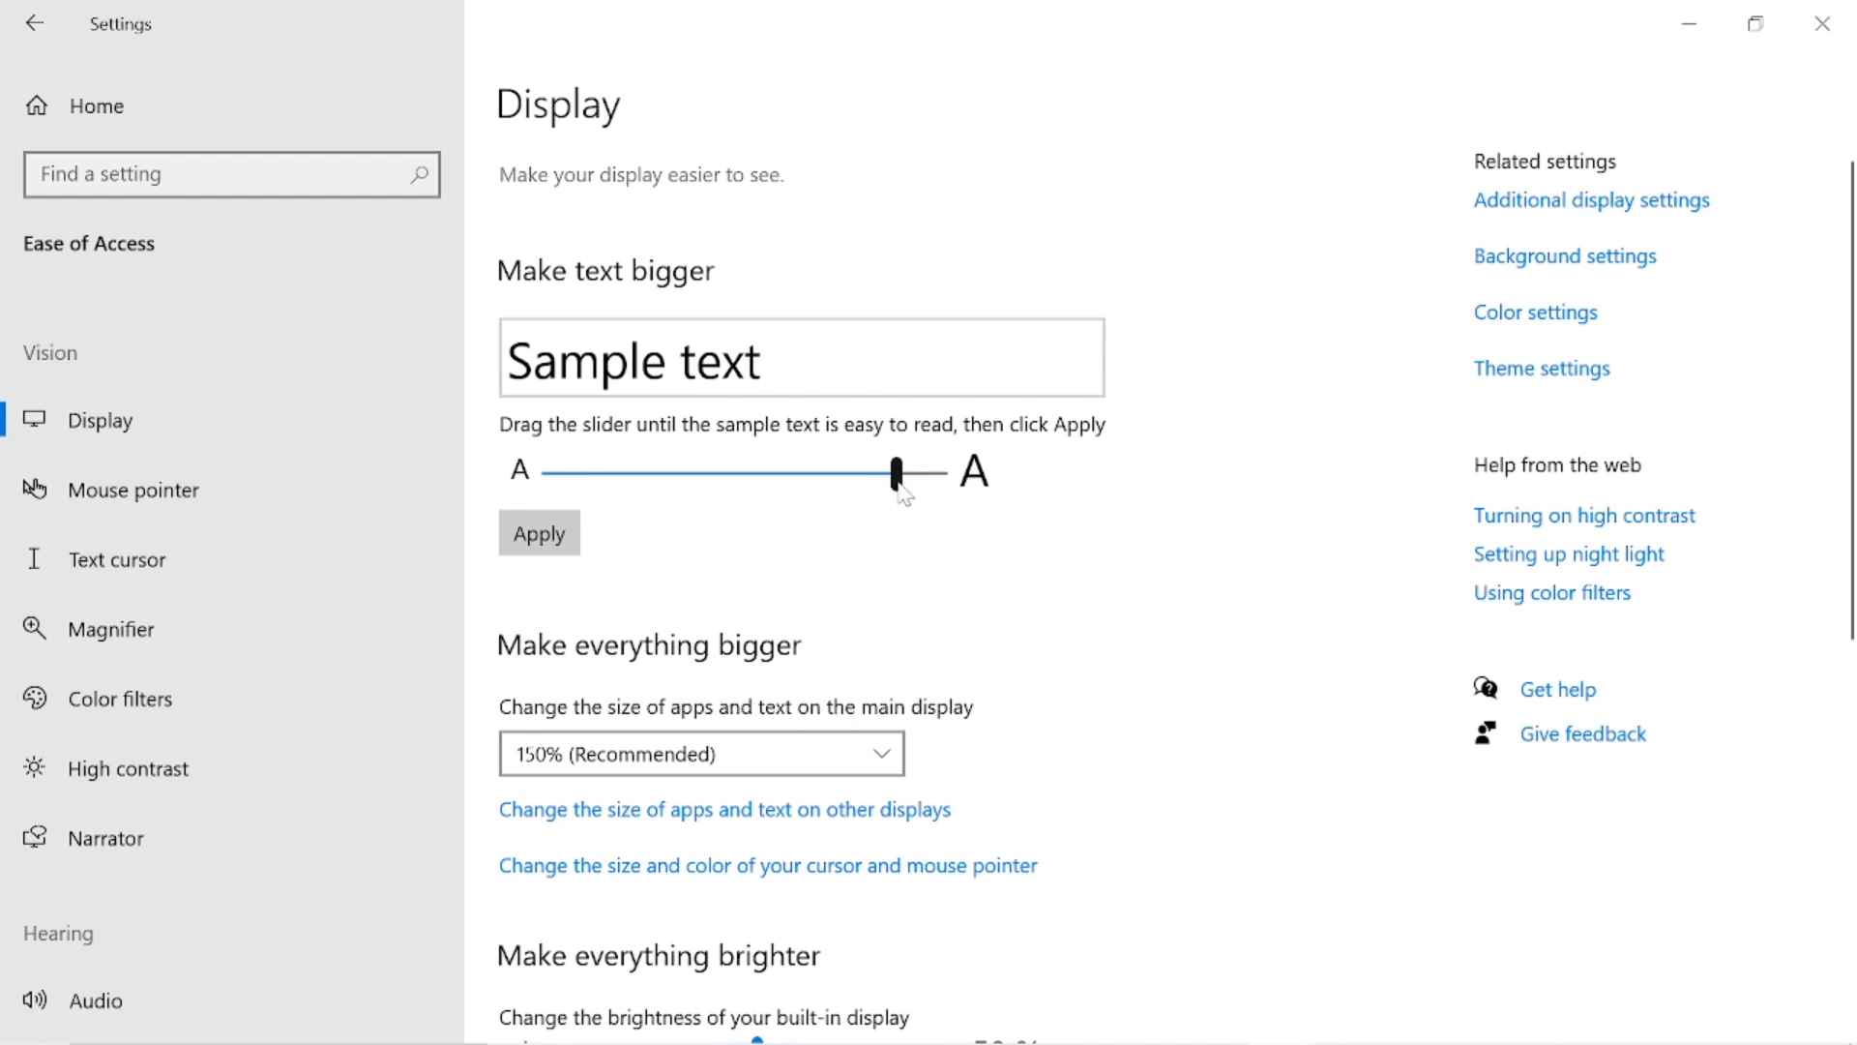
mouse_move(904, 495)
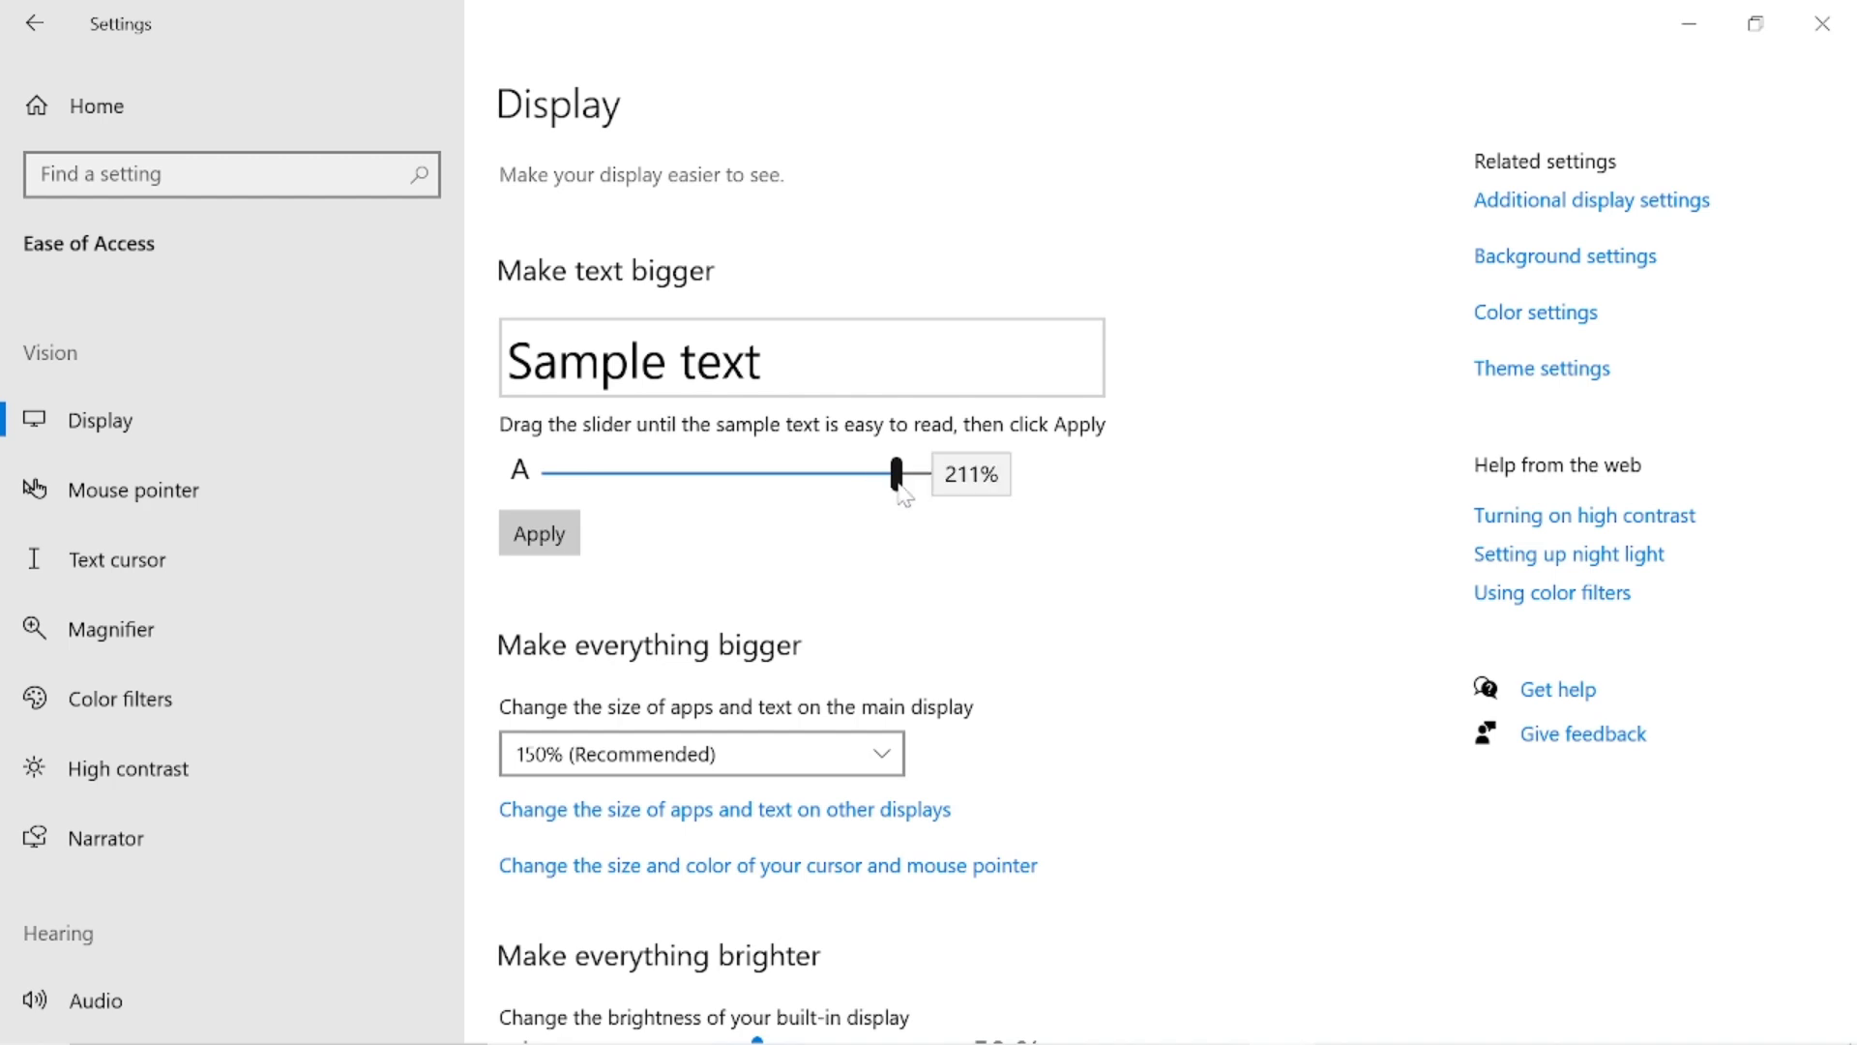
drag(904, 495, 1034, 514)
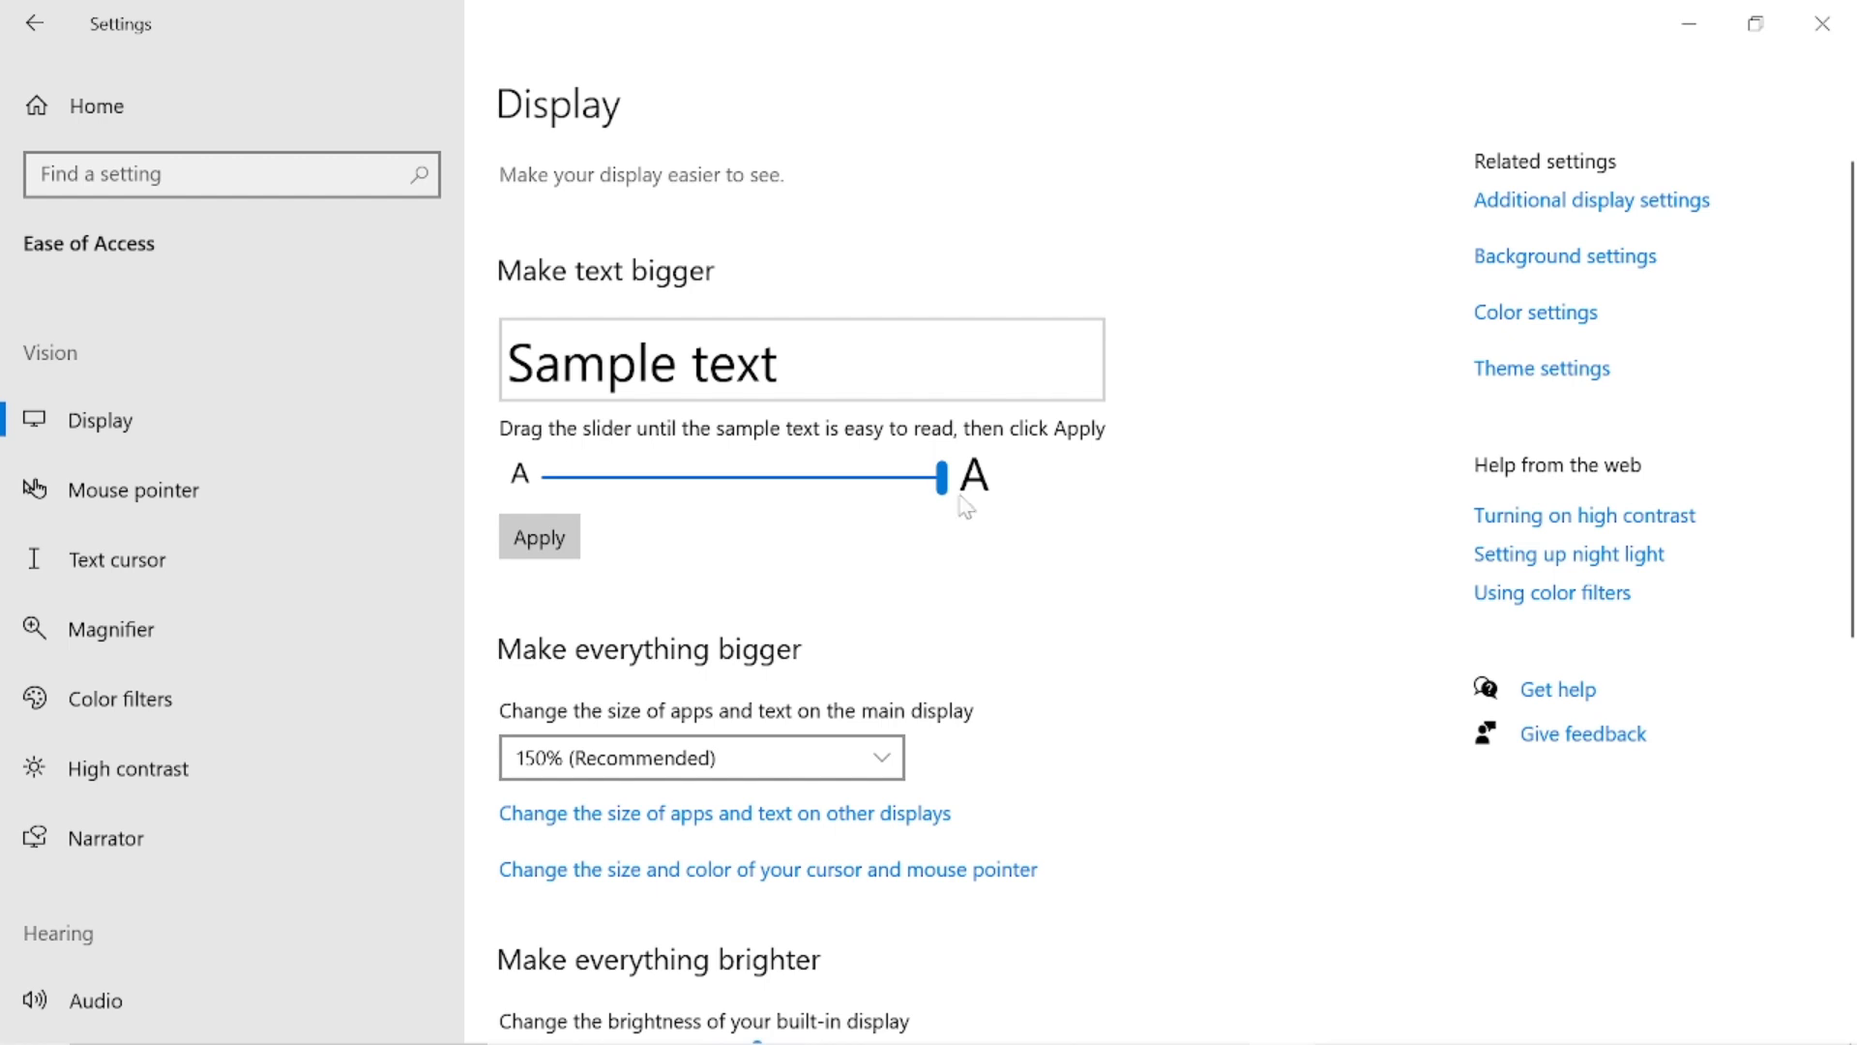
drag(942, 478, 901, 478)
drag(736, 494, 529, 471)
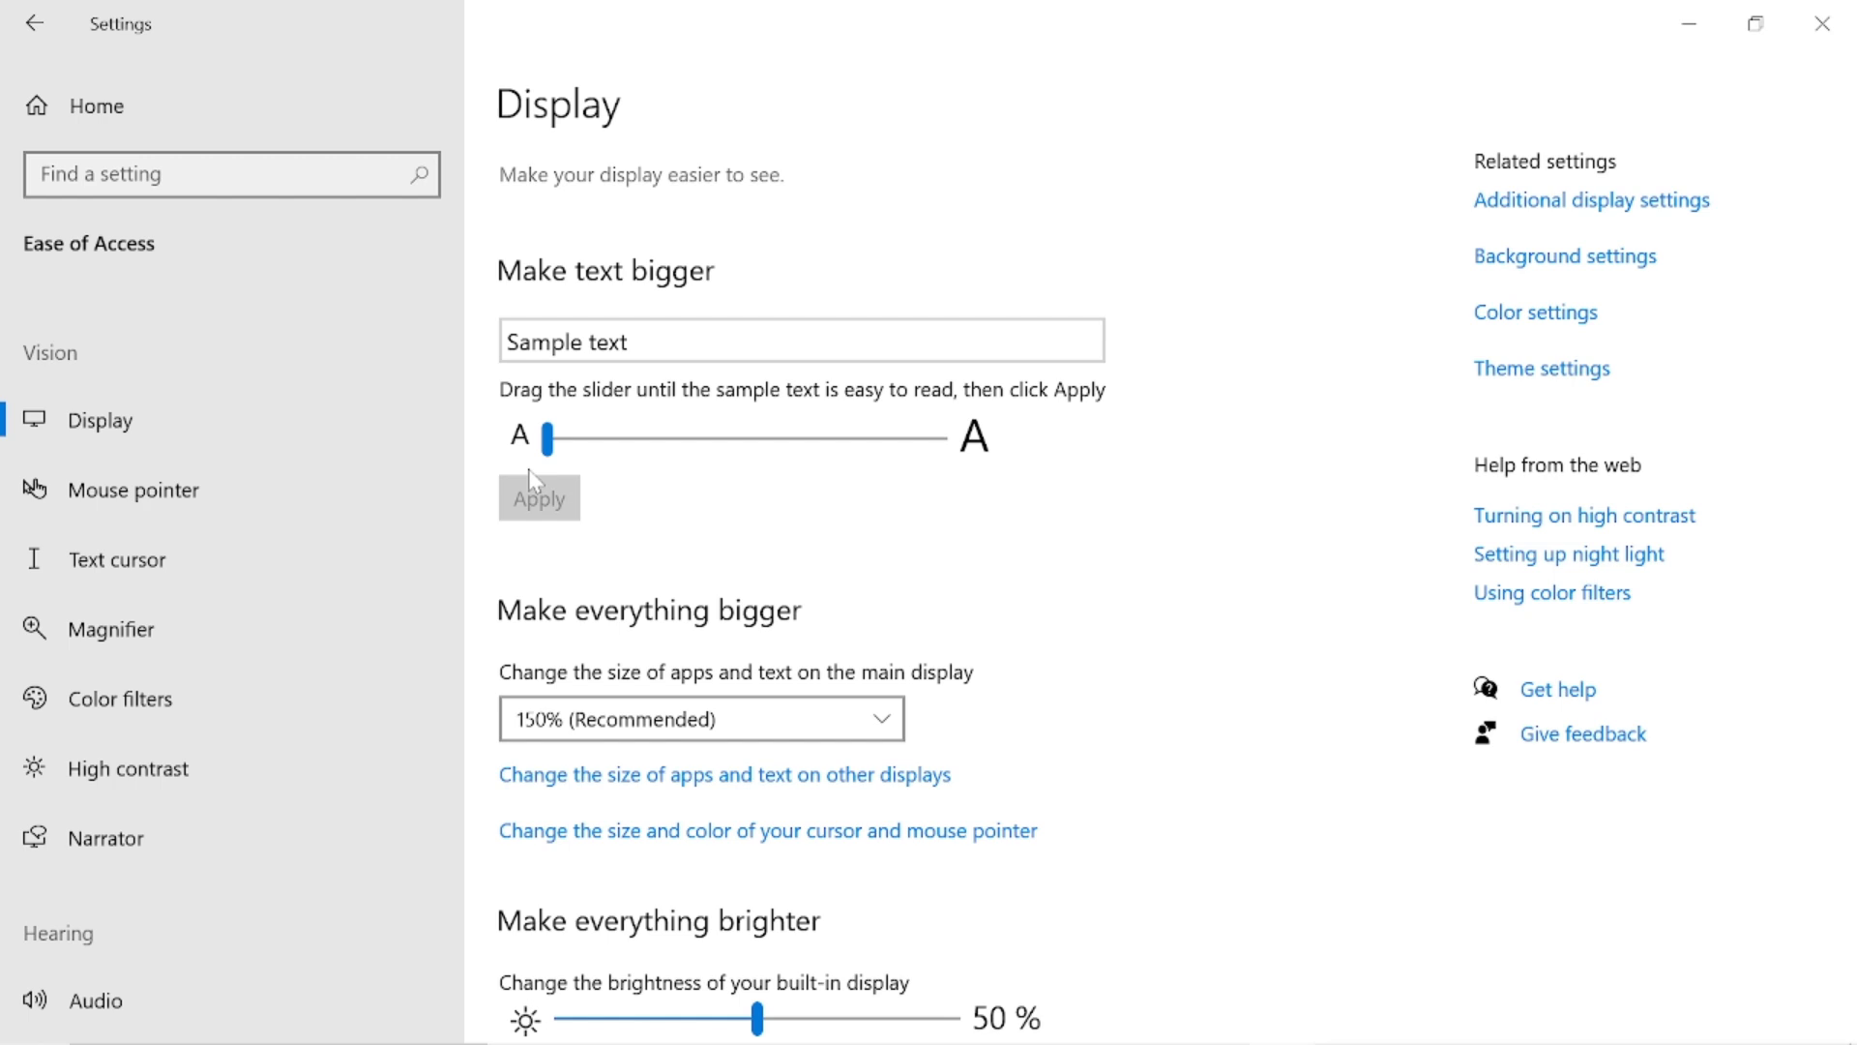
click(687, 438)
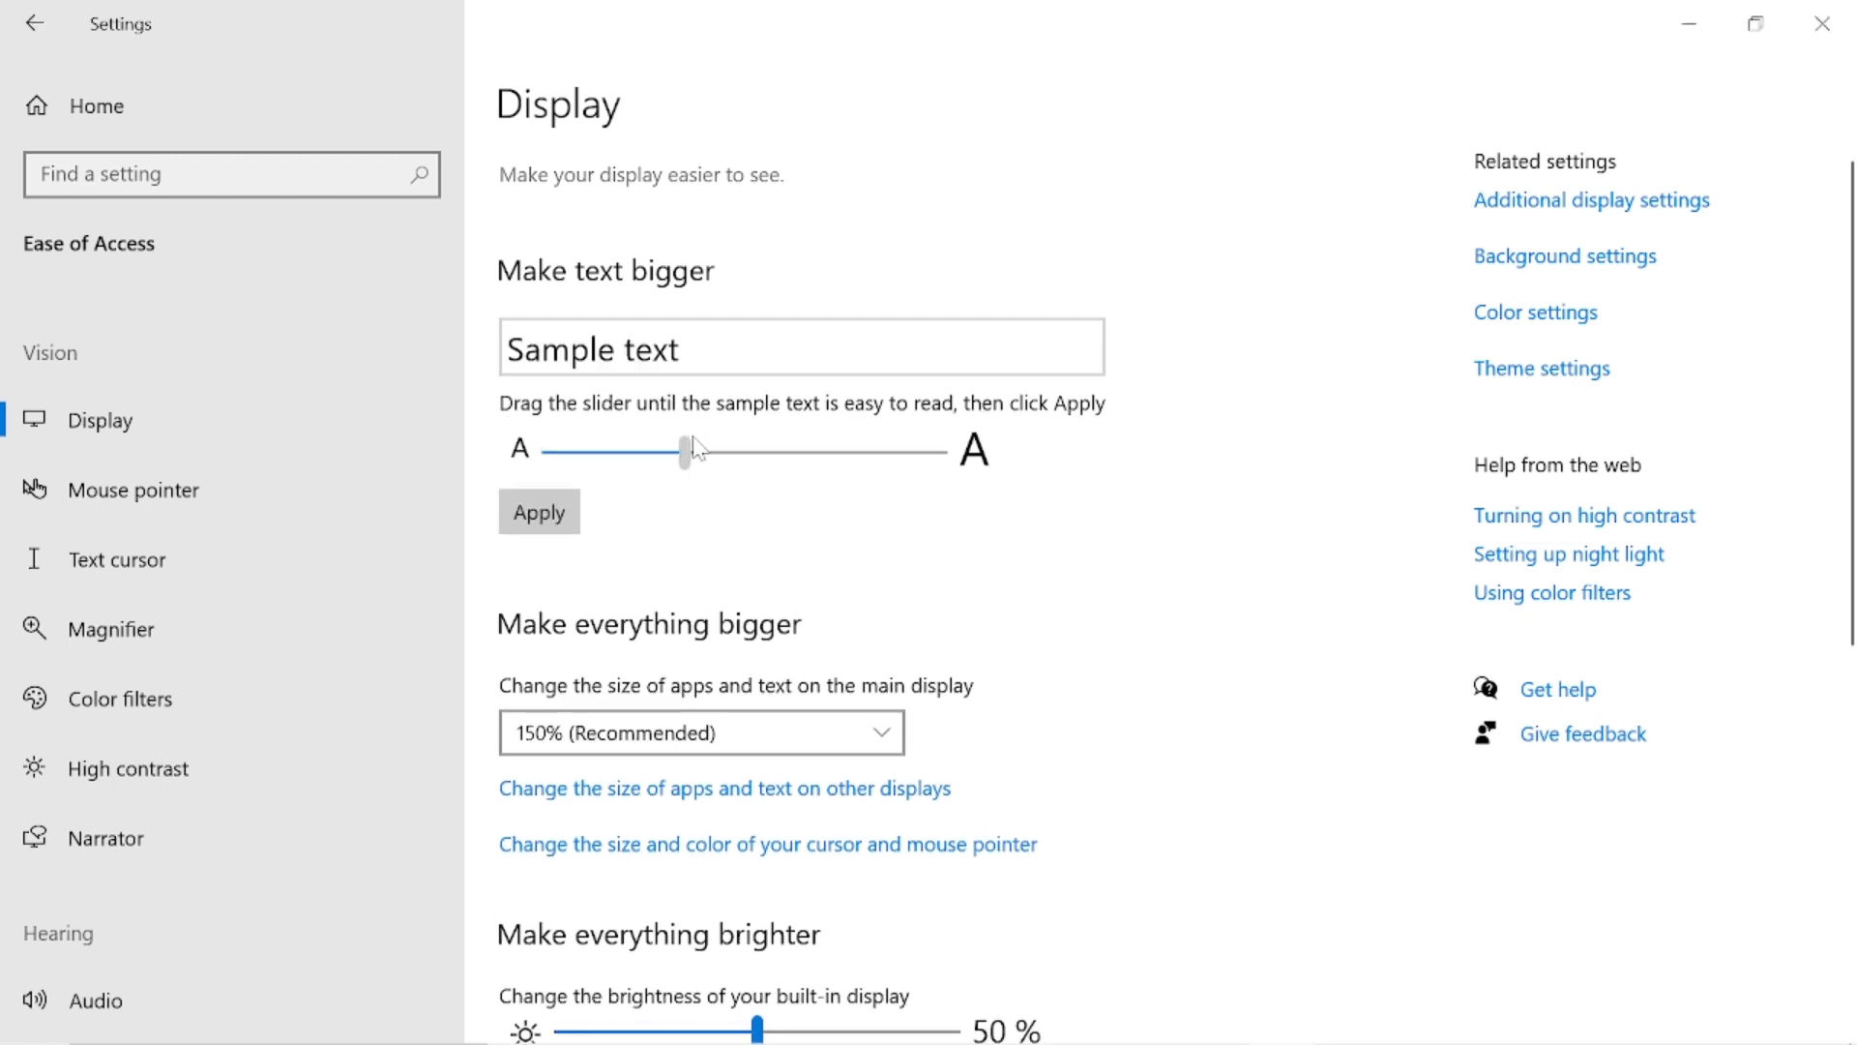
drag(697, 448, 513, 504)
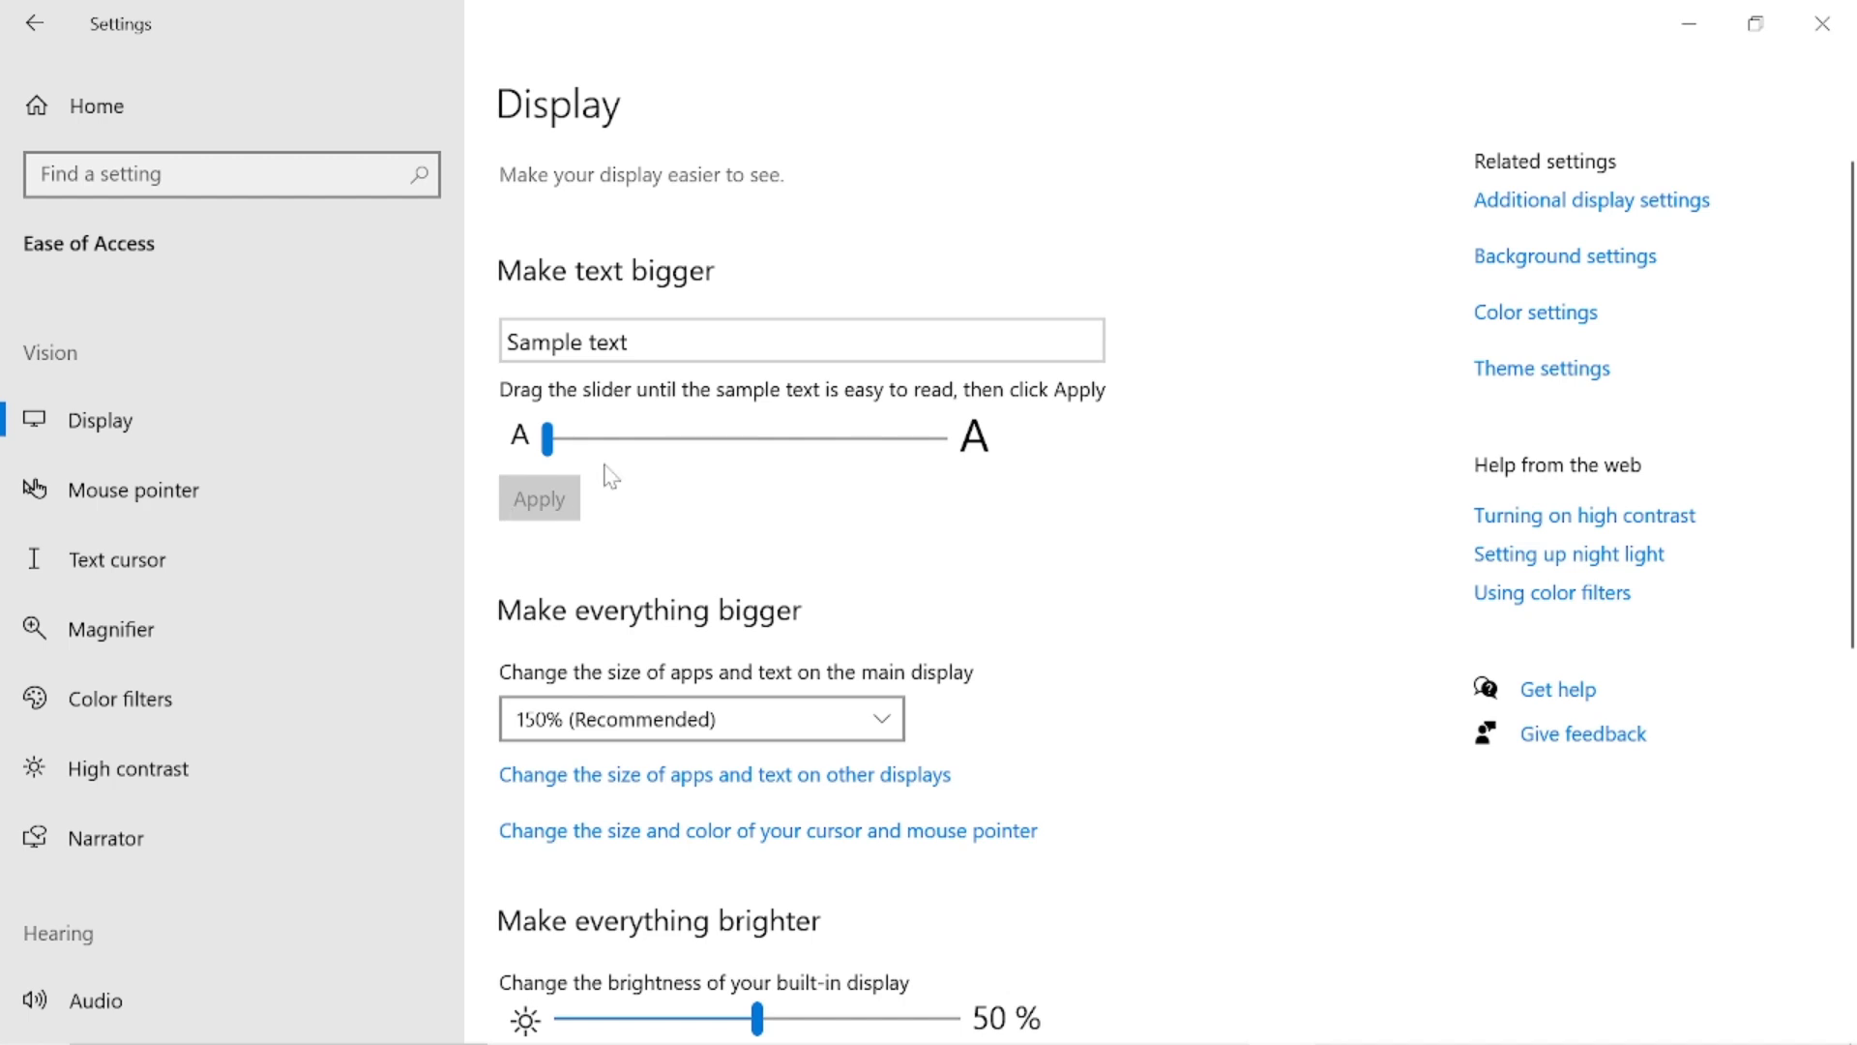
- Enlarge the text size to about the middle of its range and apply it
click(548, 452)
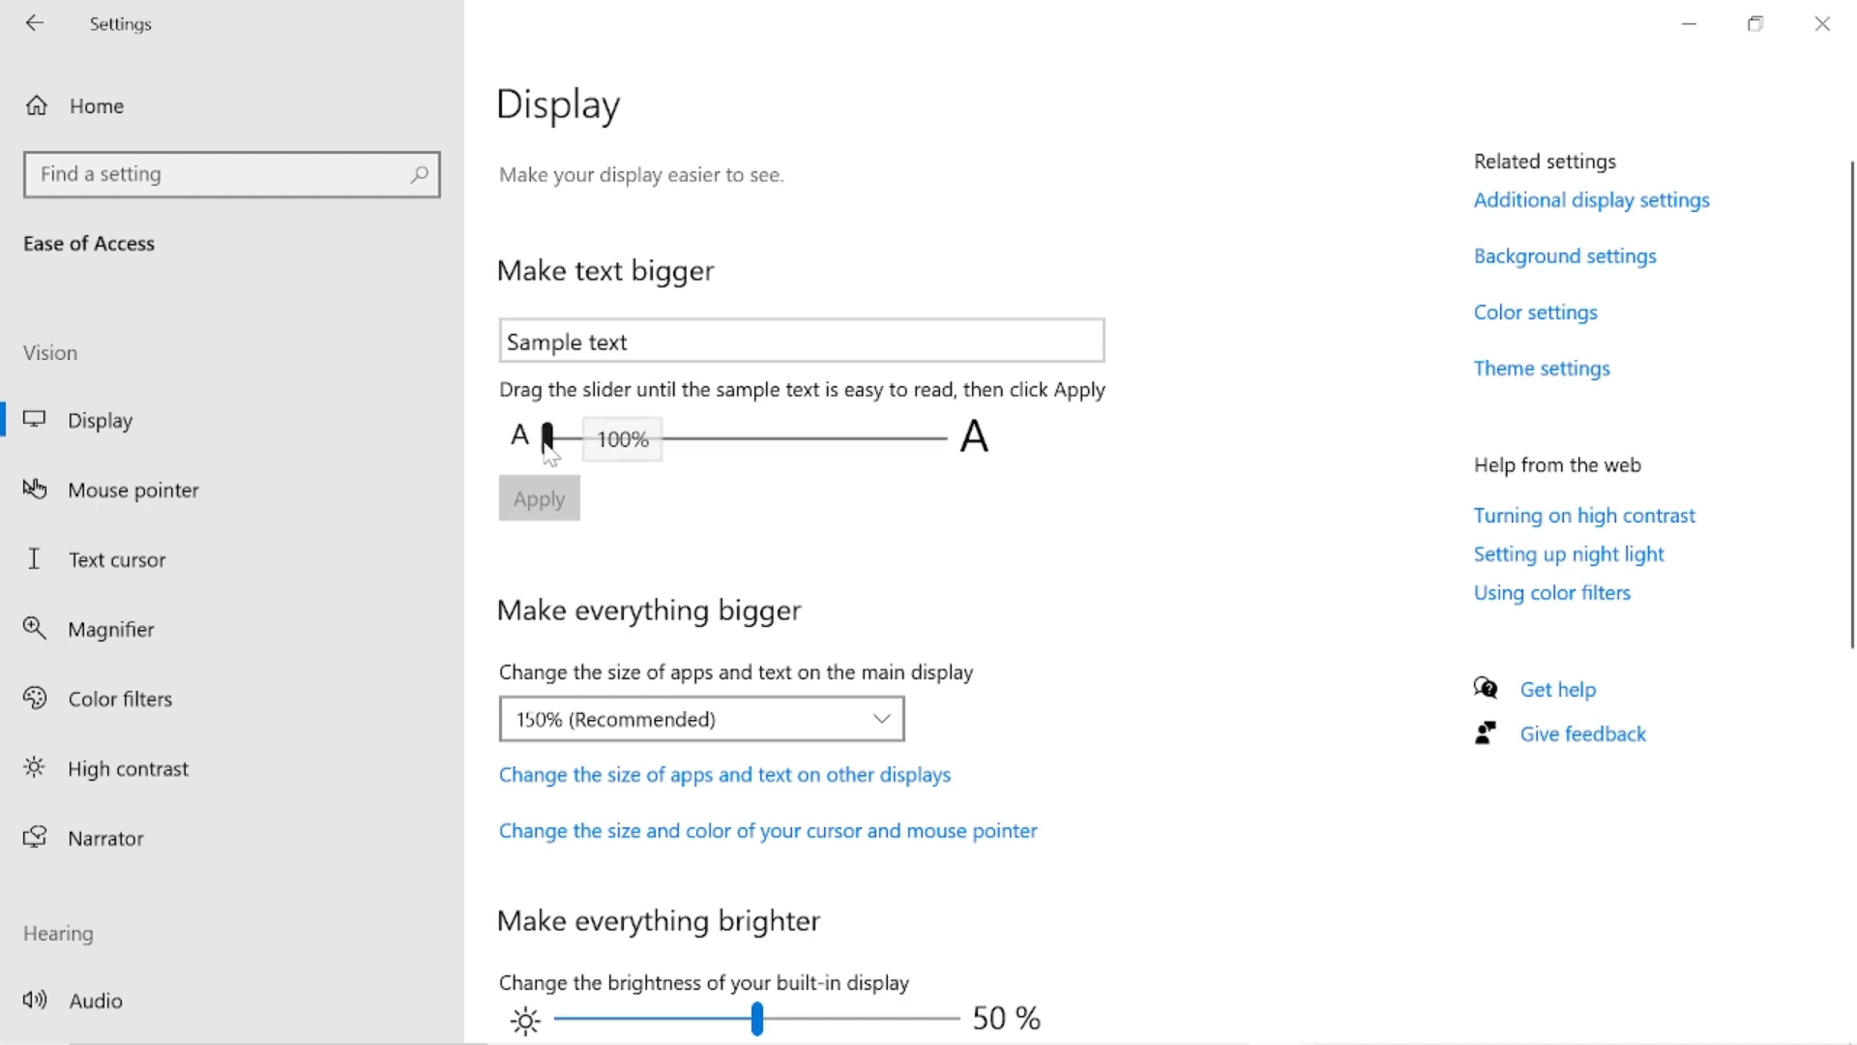
drag(550, 452, 717, 463)
mouse_move(732, 463)
mouse_down()
mouse_move(755, 463)
mouse_move(739, 465)
mouse_up()
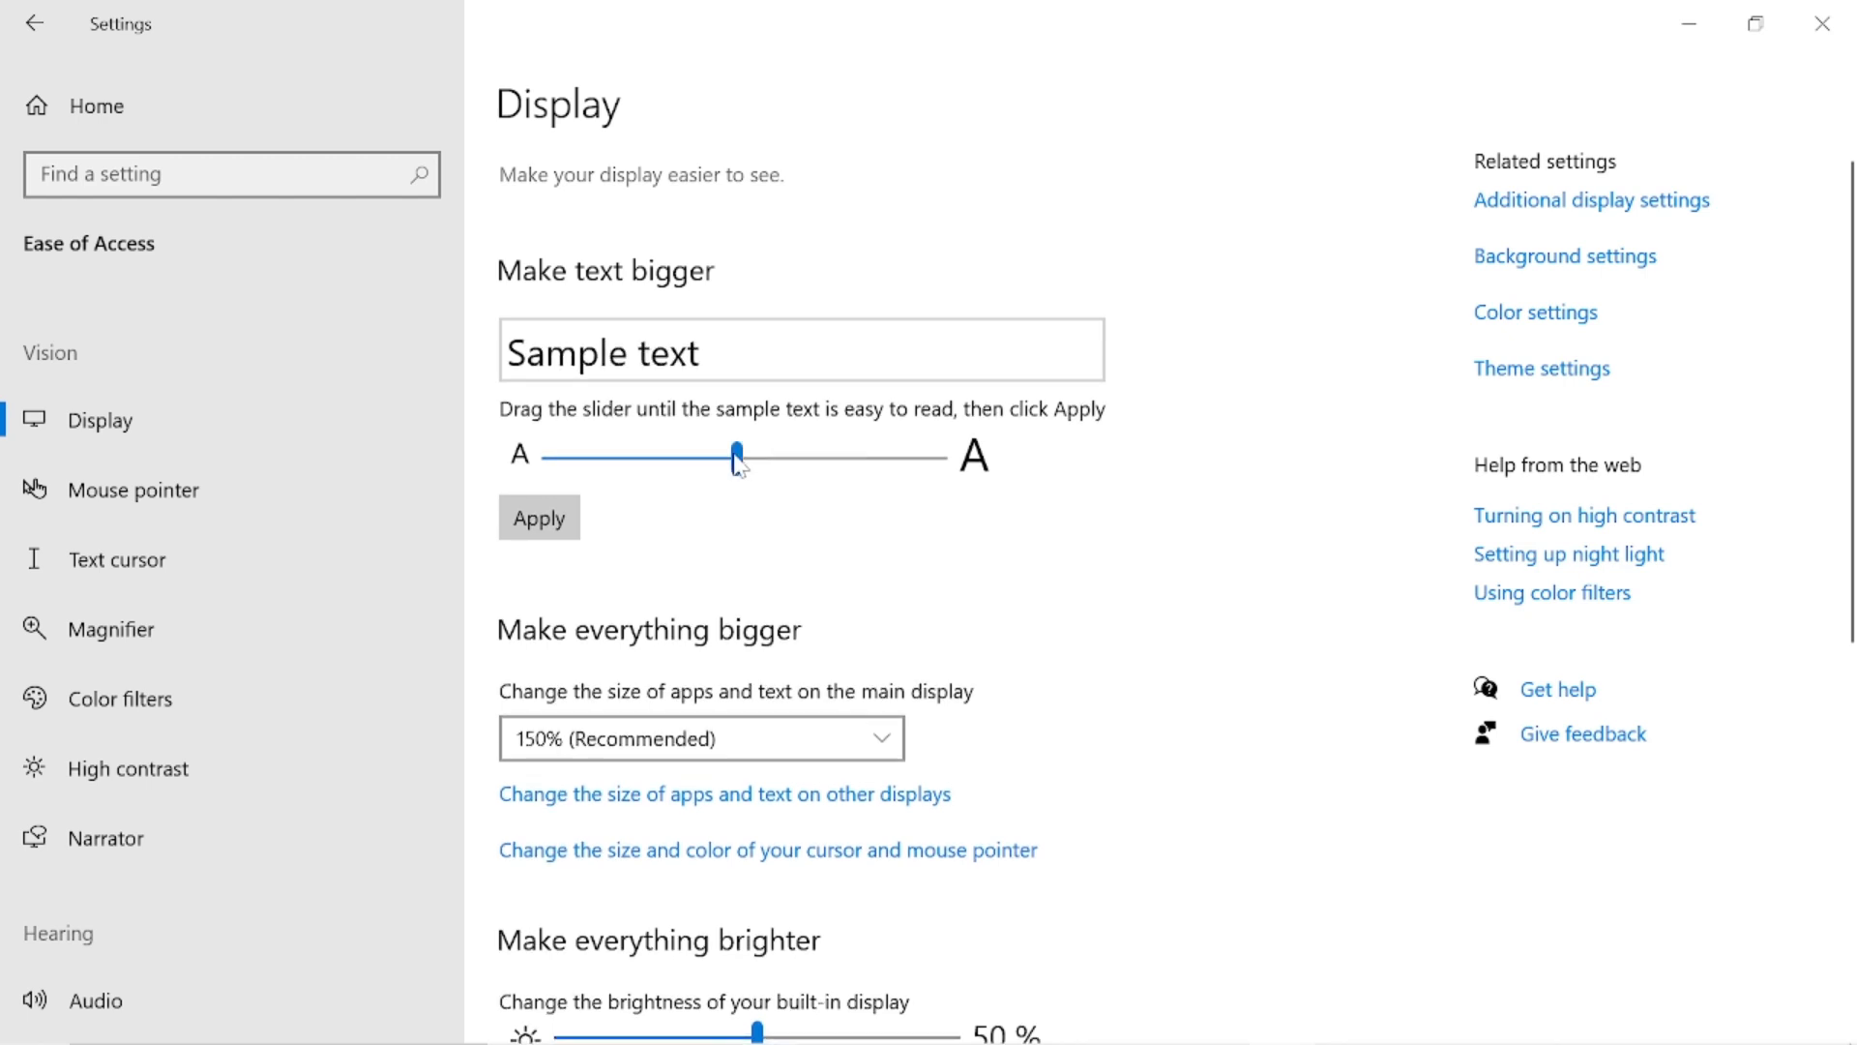
click(548, 518)
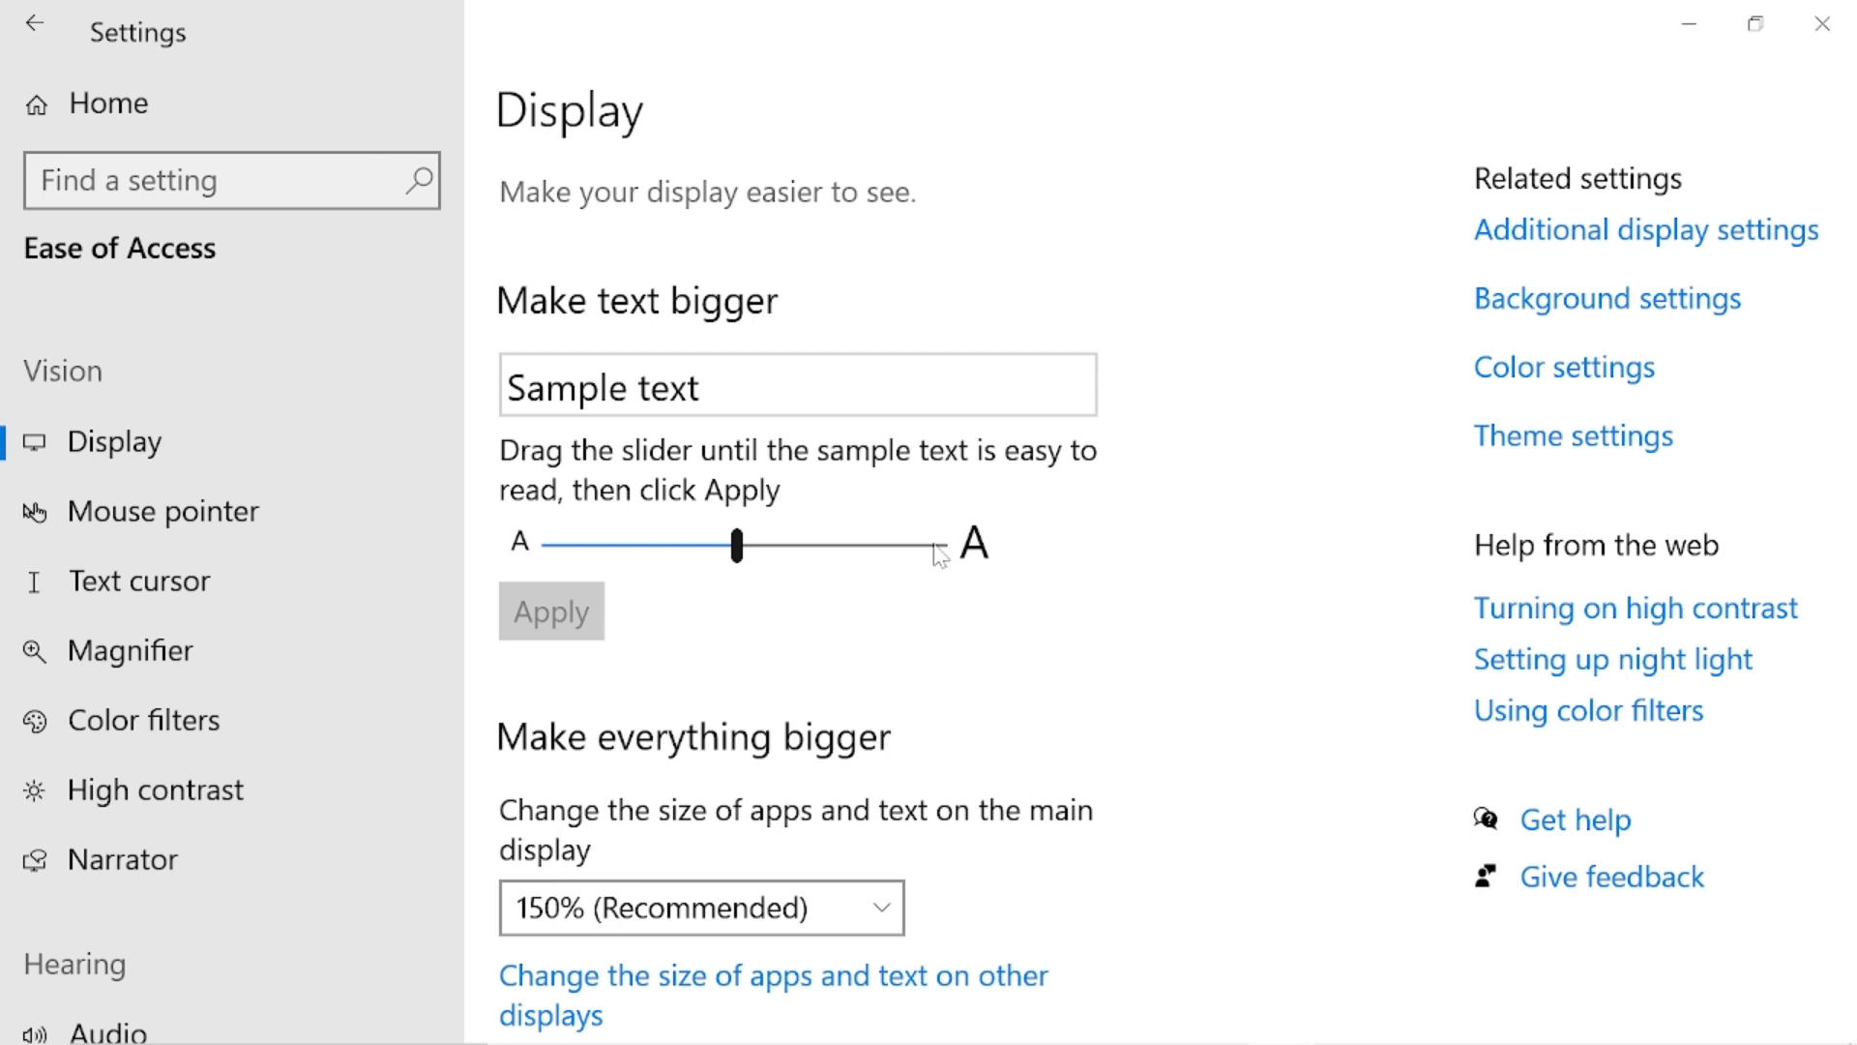
- Switch the size of apps and text on the main display to 125% and back to 150% (Recommended)
scroll(863, 732, down, 2)
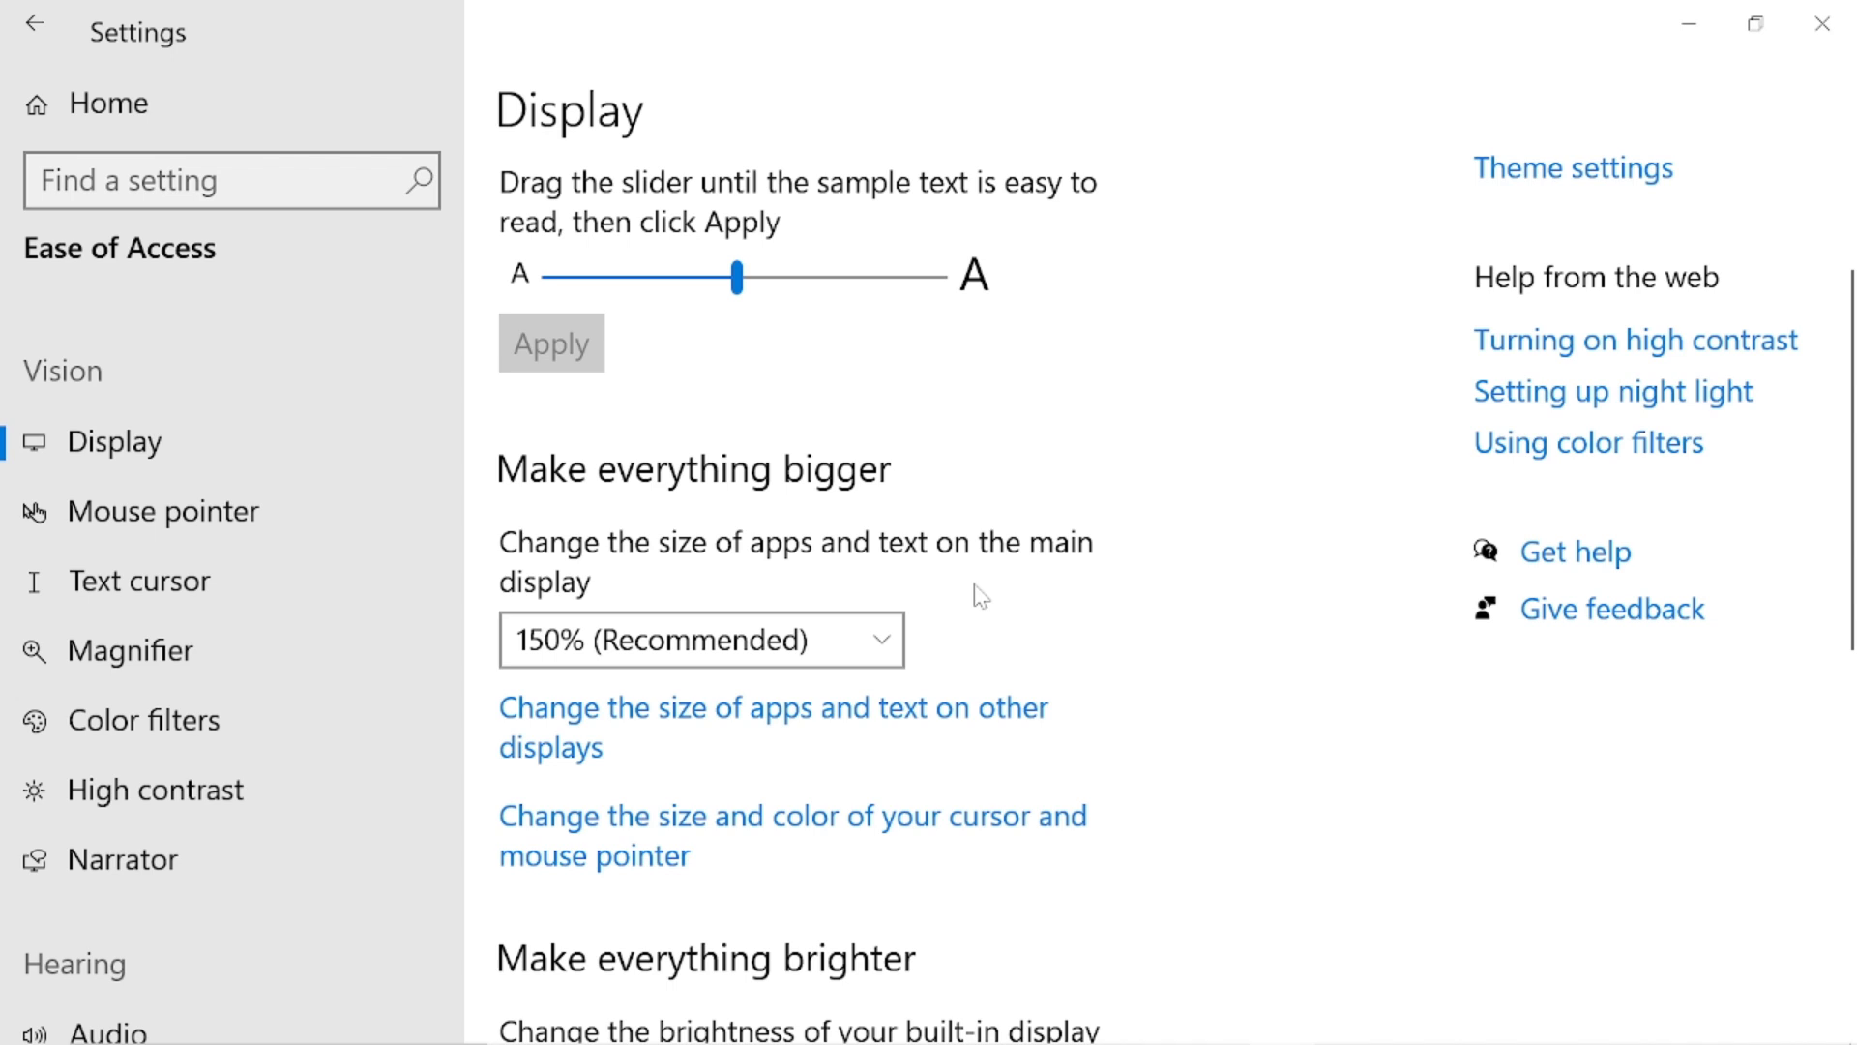
click(878, 641)
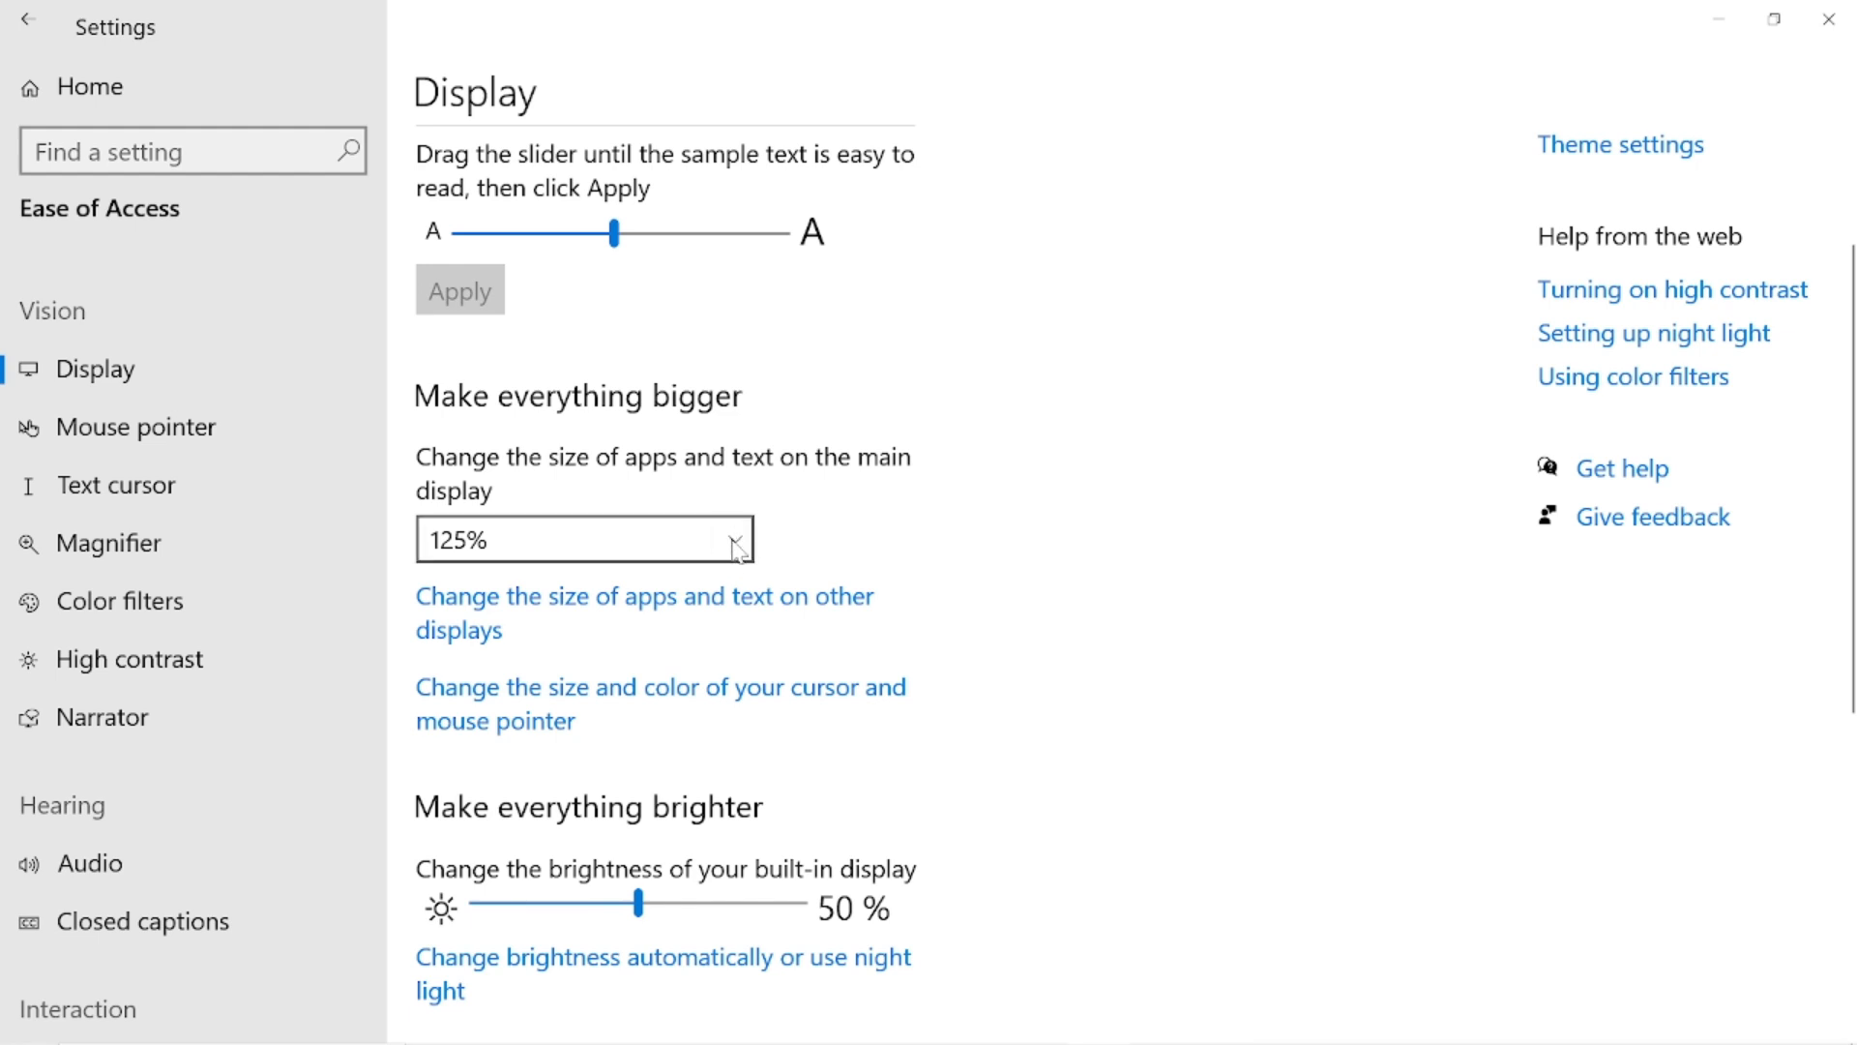
click(738, 549)
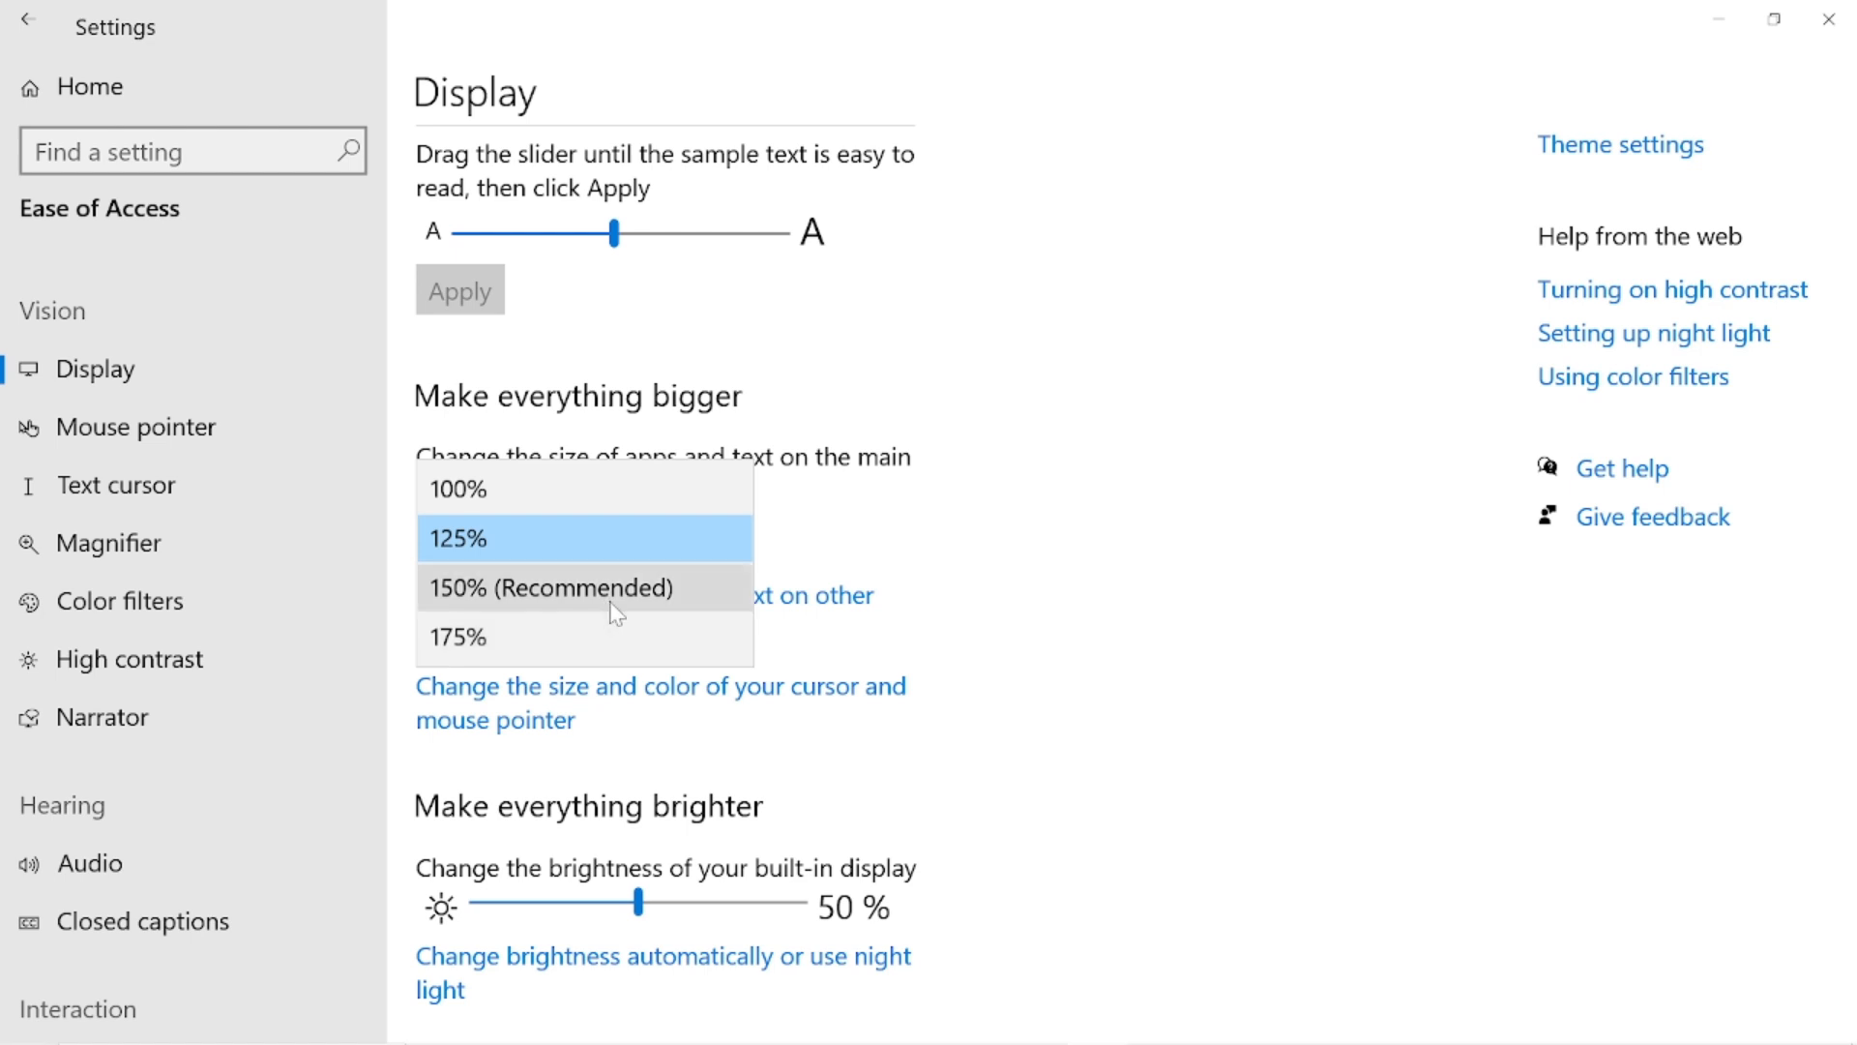
drag(616, 613, 932, 535)
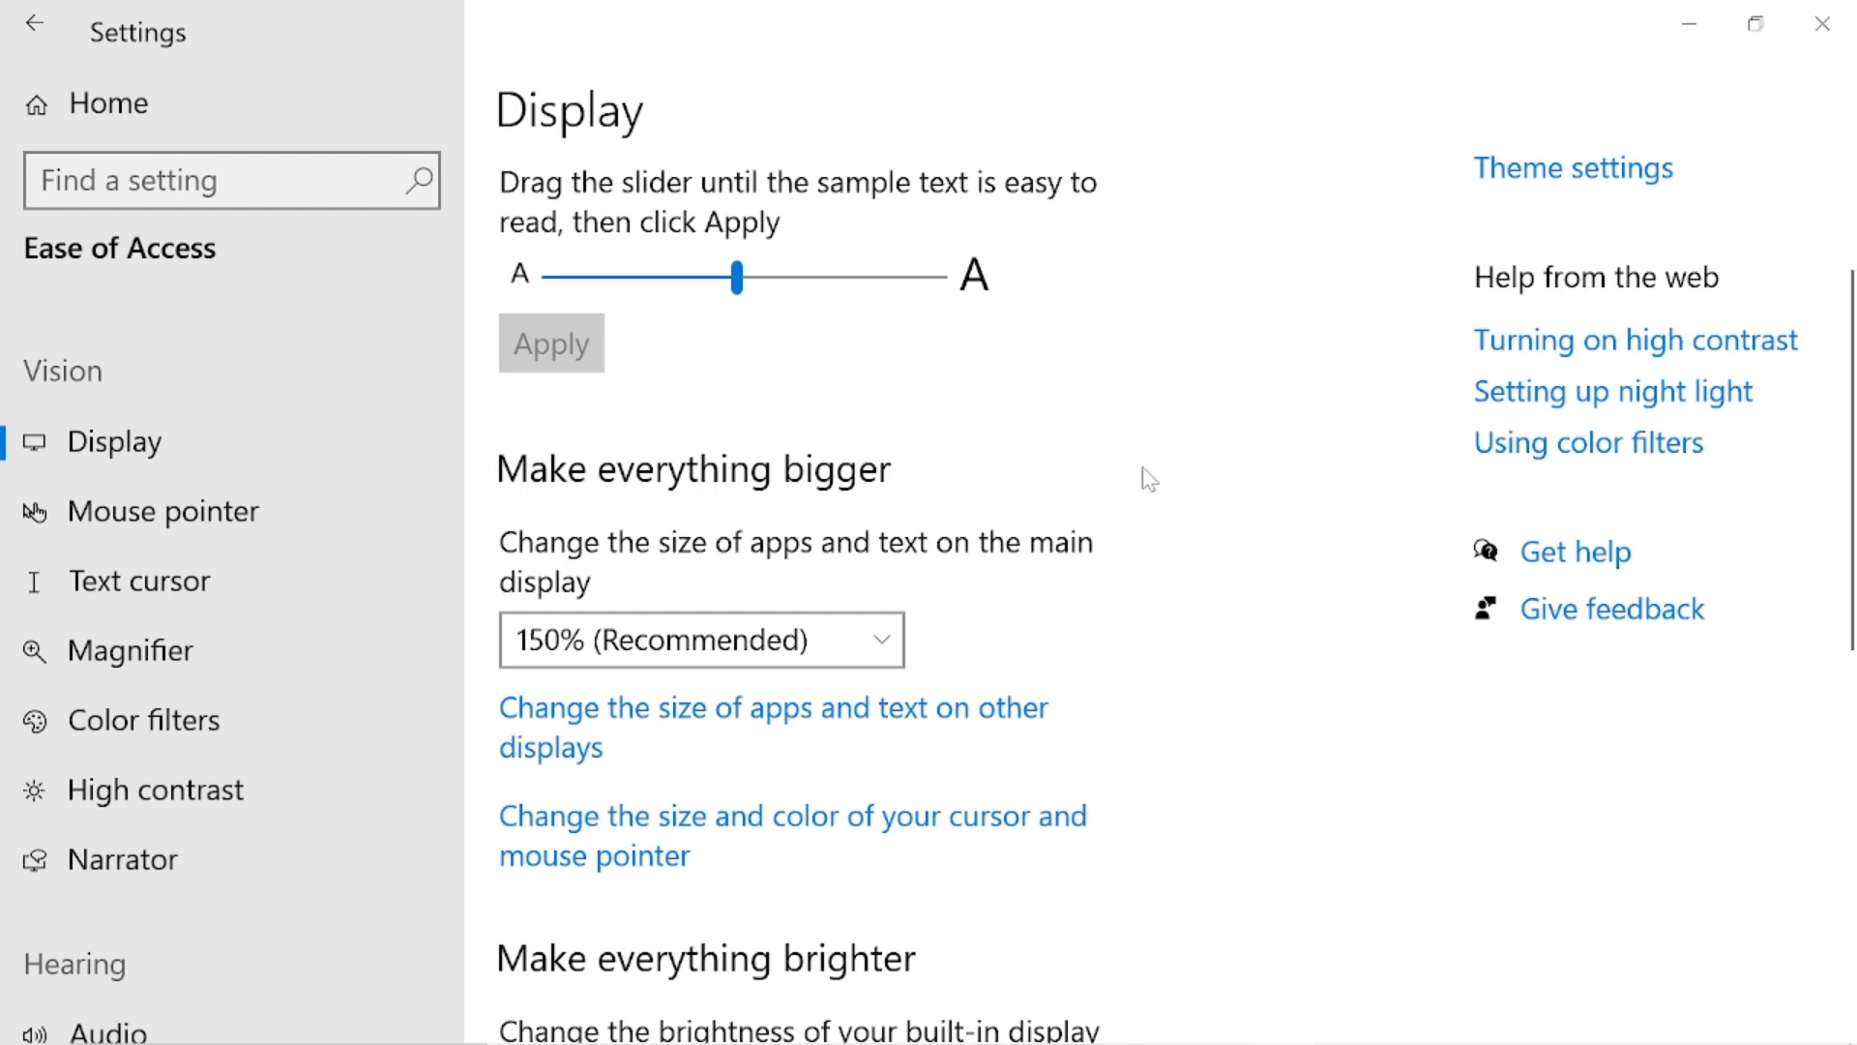
- Examine the built-in display's brightness control and the options for animations, transparency, scroll bars, notifications, and desktop background
scroll(1091, 539, down, 3)
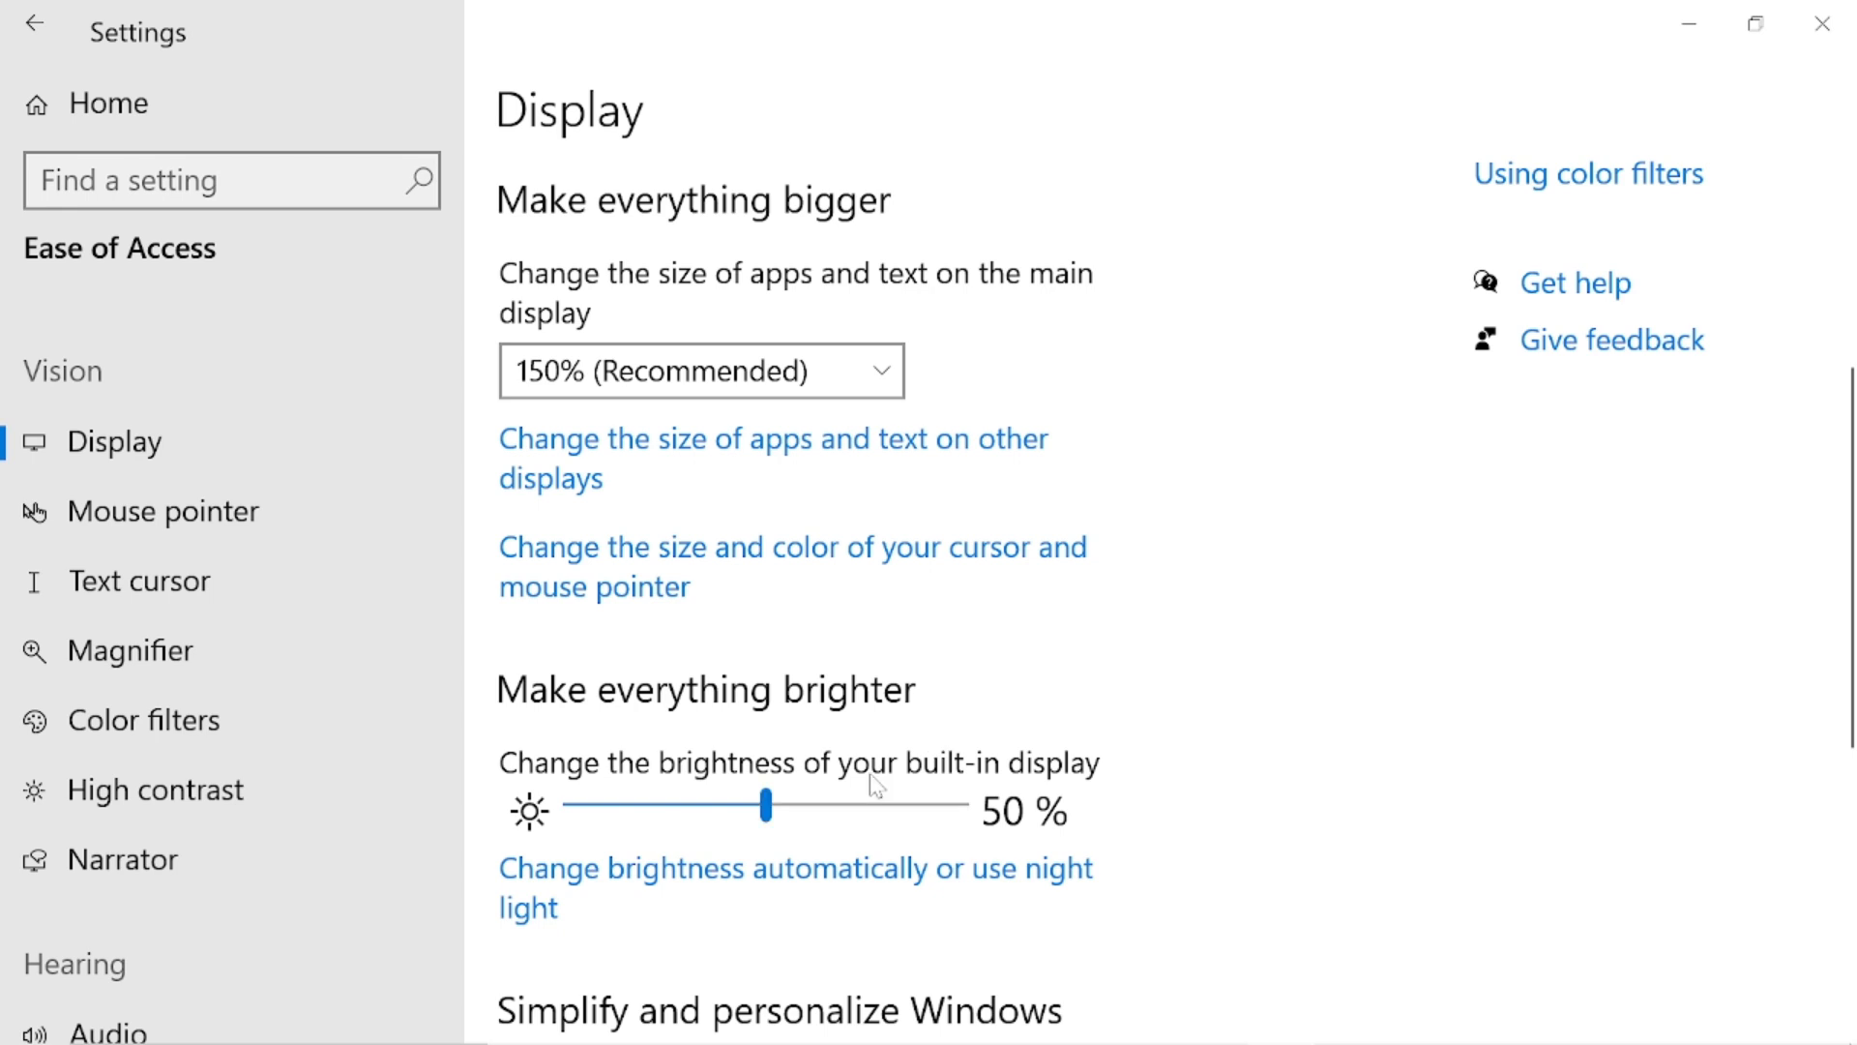
scroll(875, 783, down, 1)
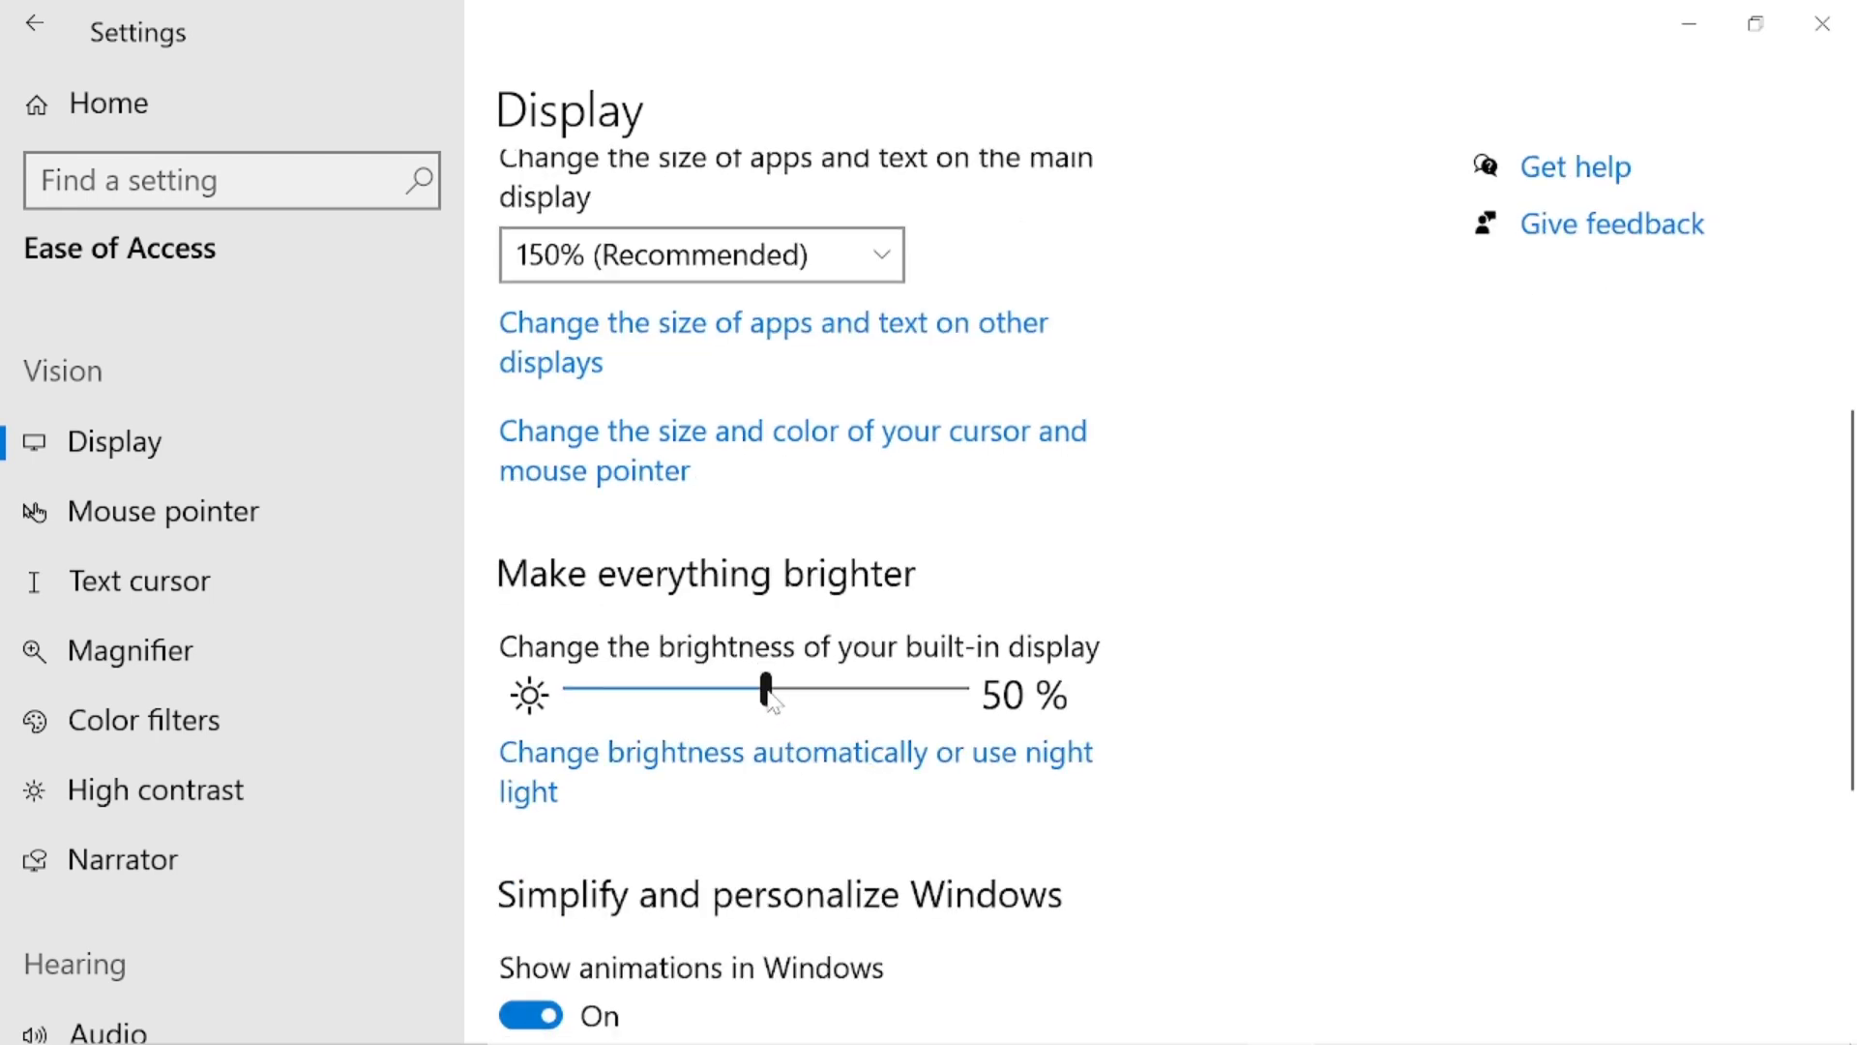
drag(770, 694, 770, 694)
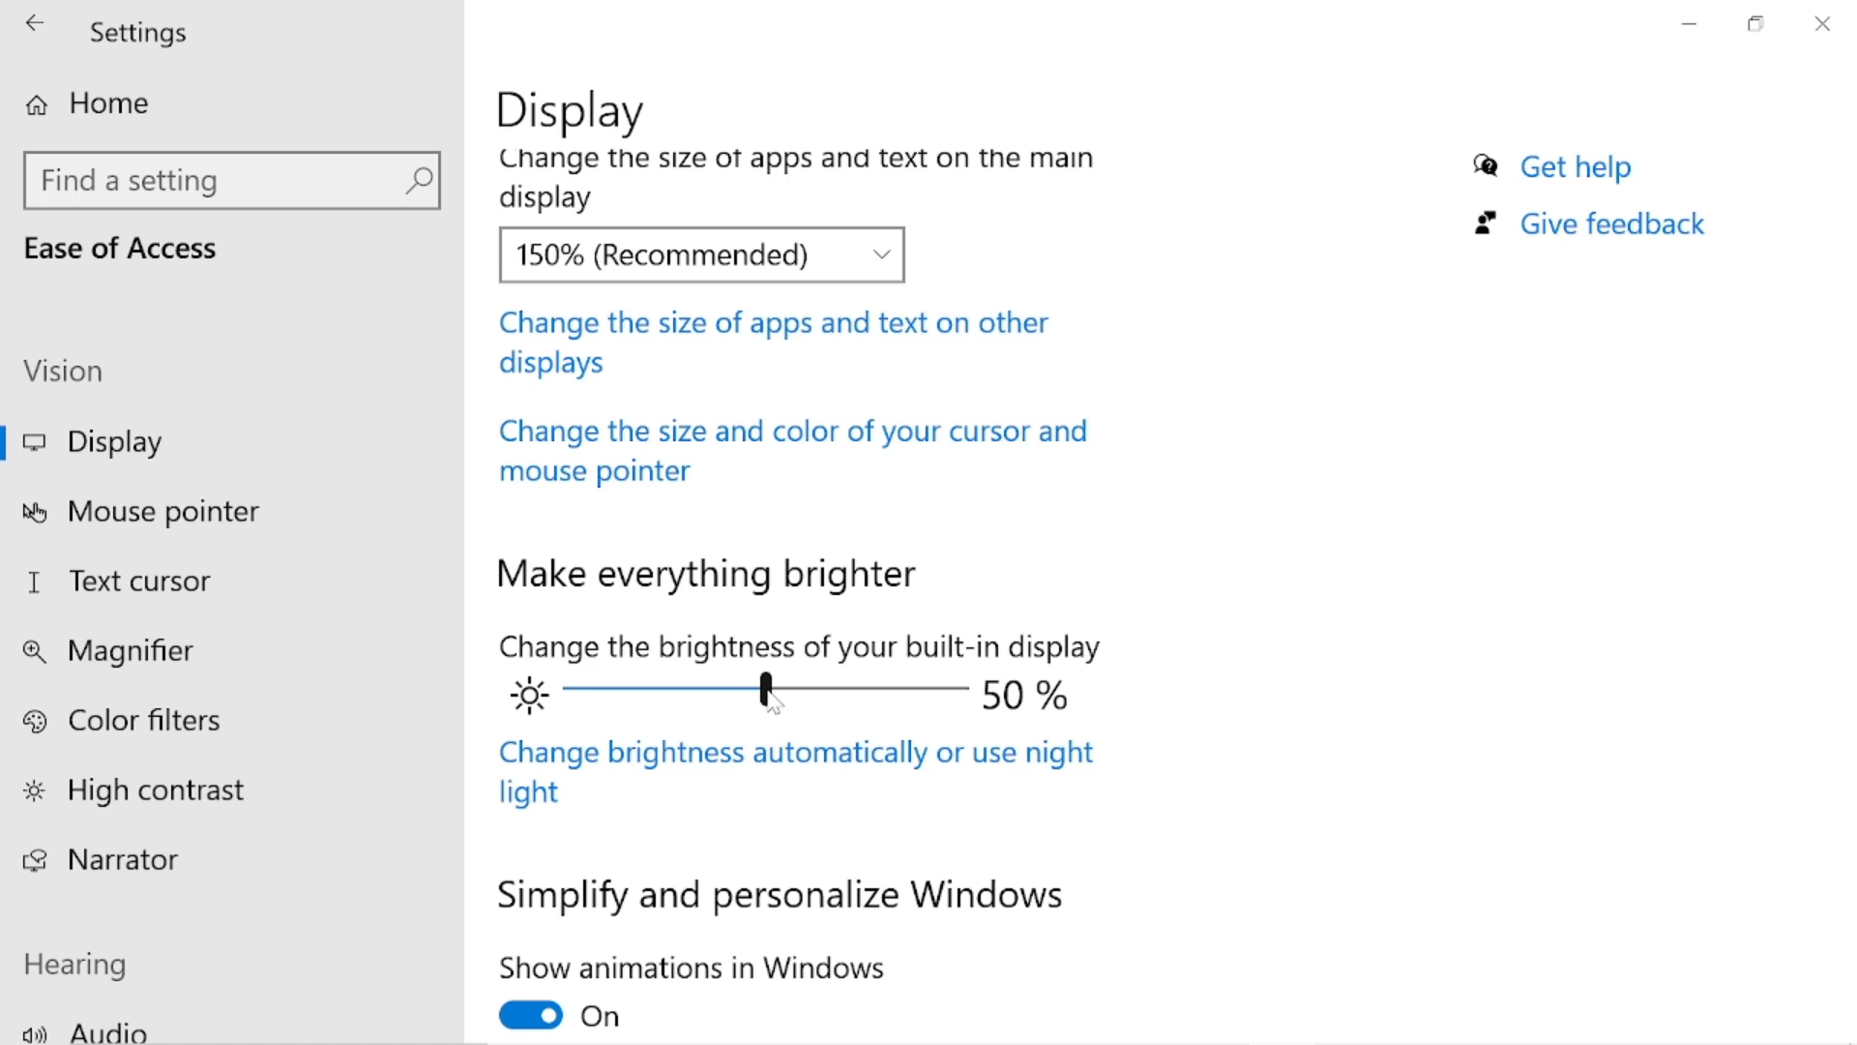
mouse_move(770, 698)
mouse_down()
mouse_move(627, 694)
mouse_move(996, 701)
mouse_move(772, 705)
mouse_up()
scroll(896, 821, down, 3)
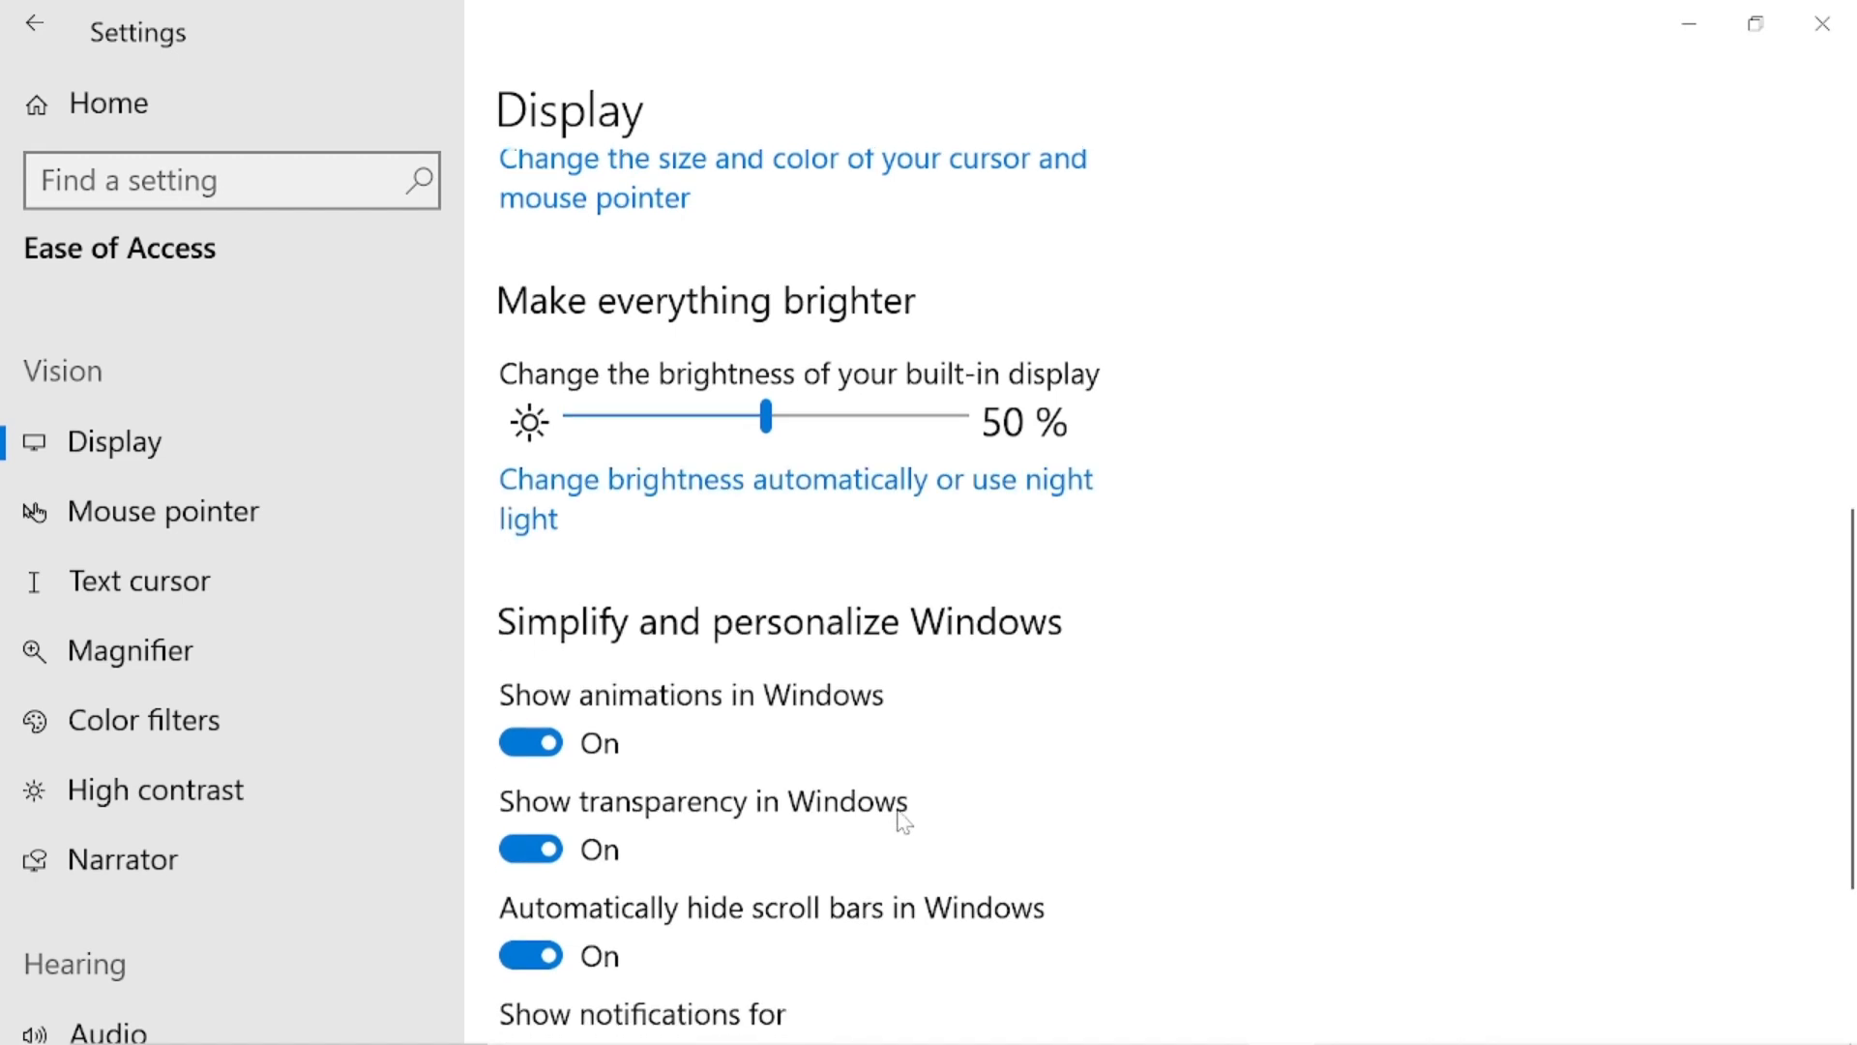
scroll(1053, 705, down, 3)
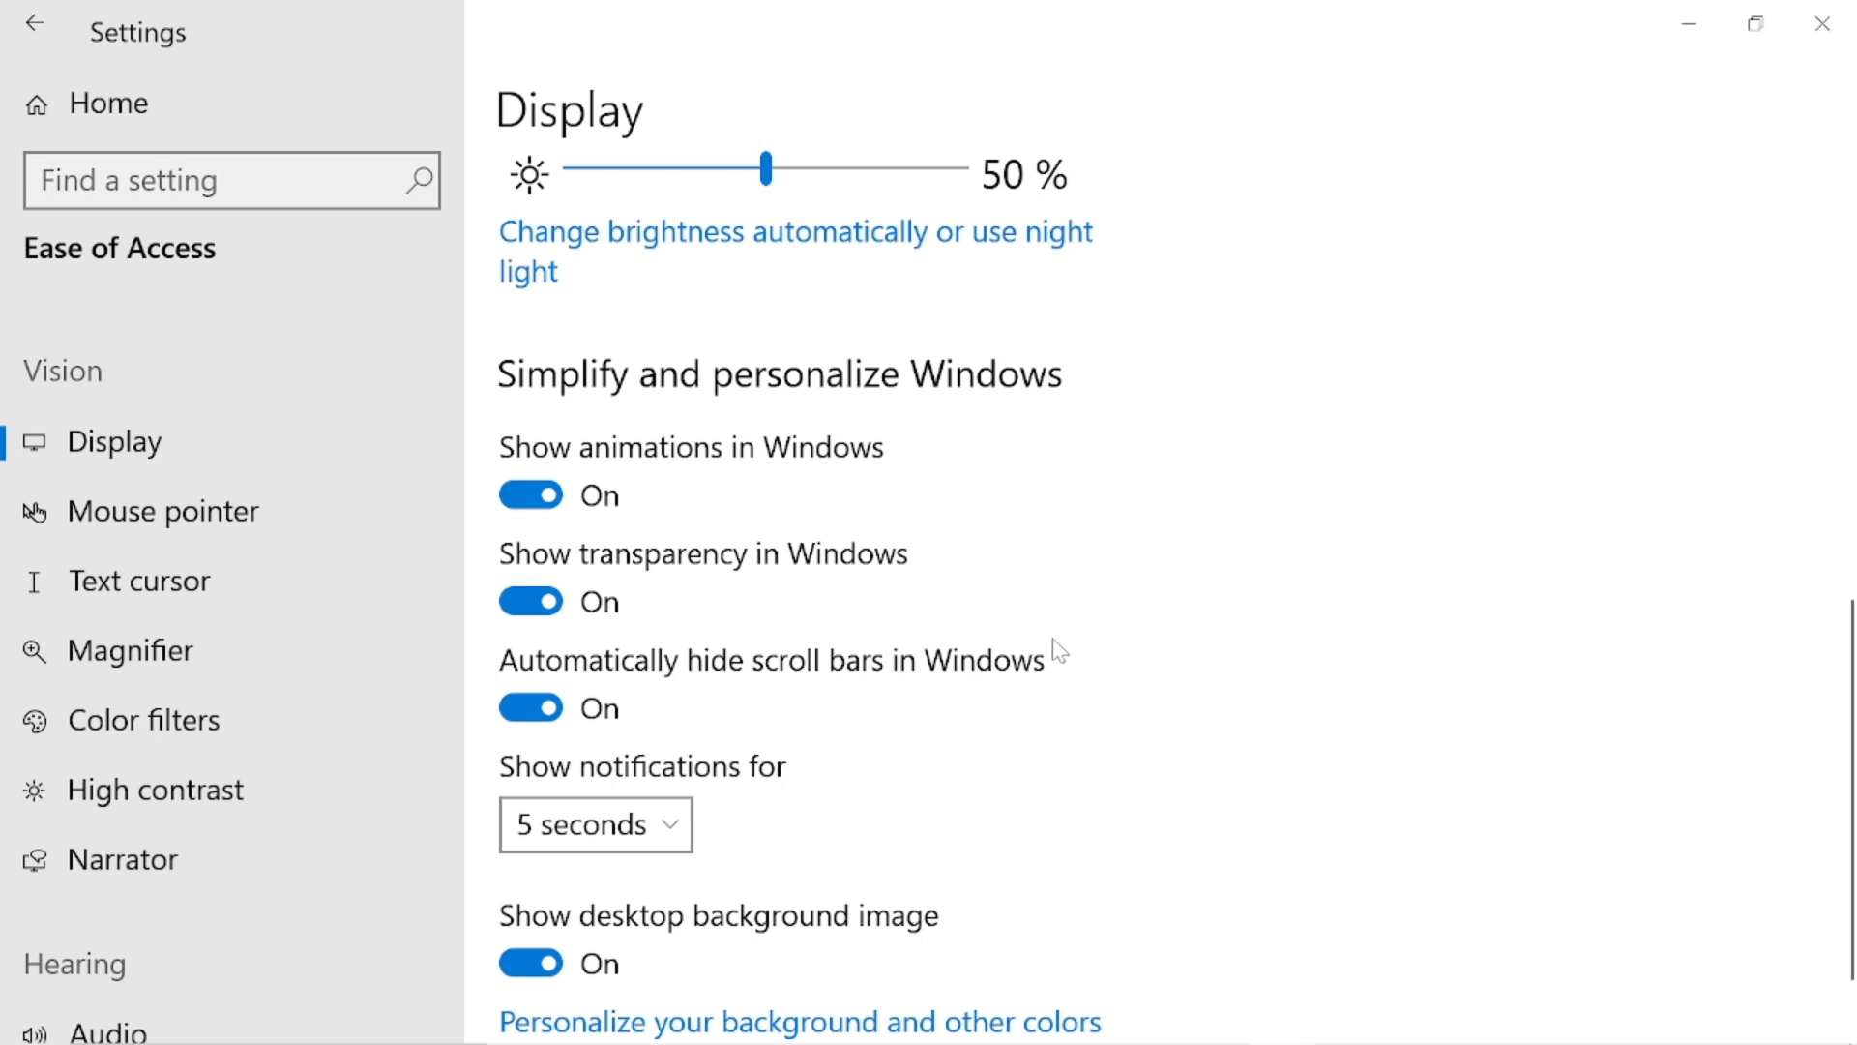
scroll(1054, 648, down, 2)
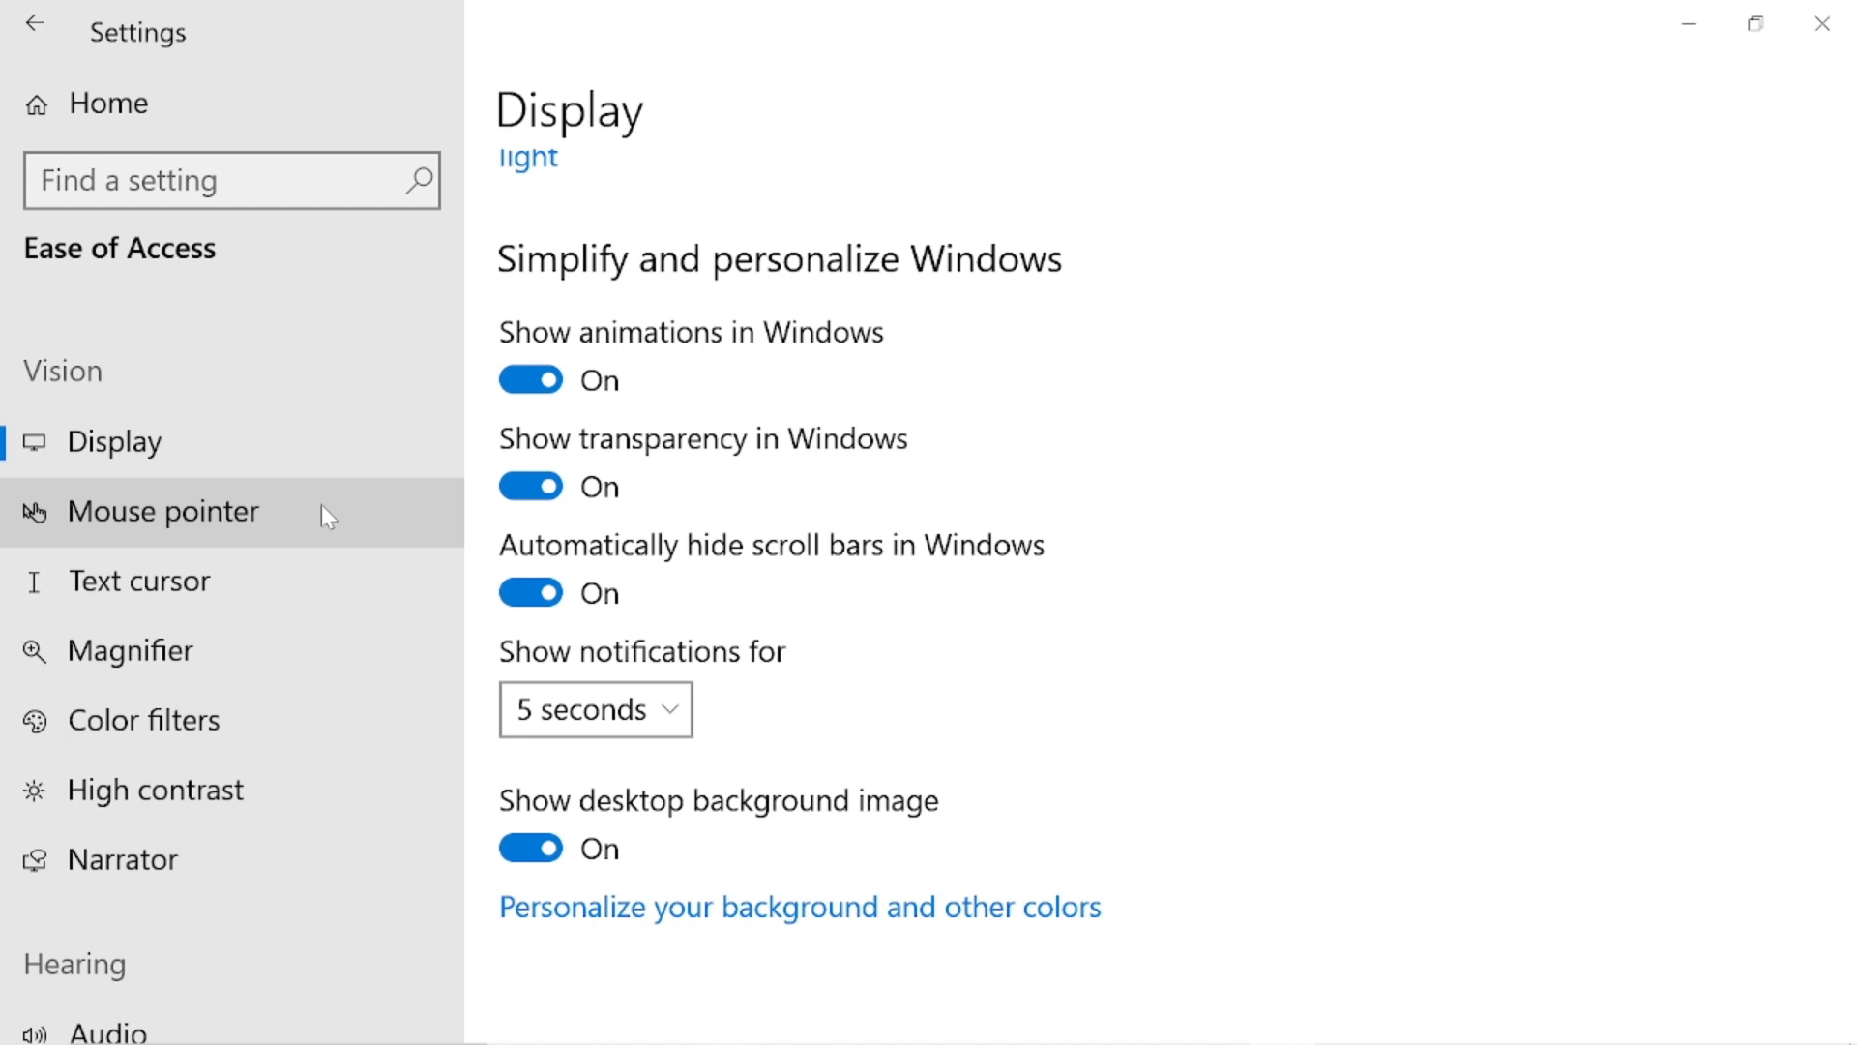
scroll(321, 506, down, 2)
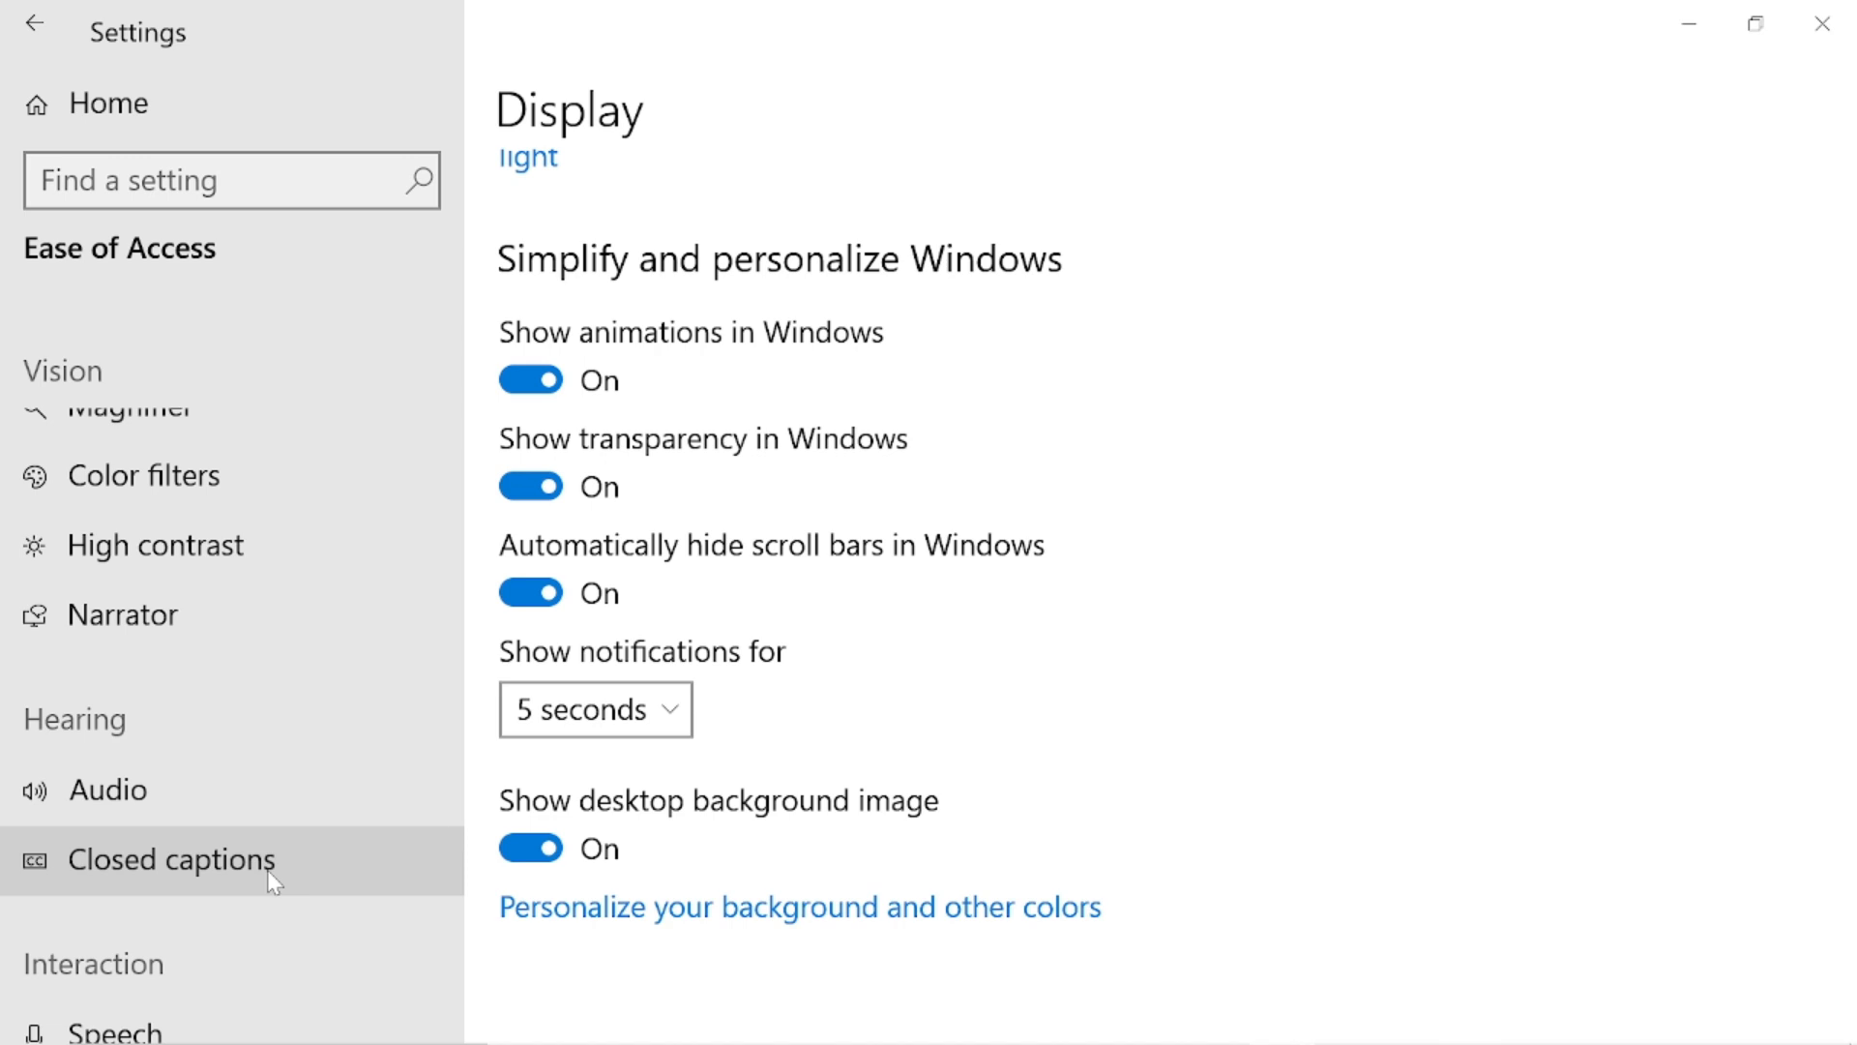
scroll(274, 883, up, 3)
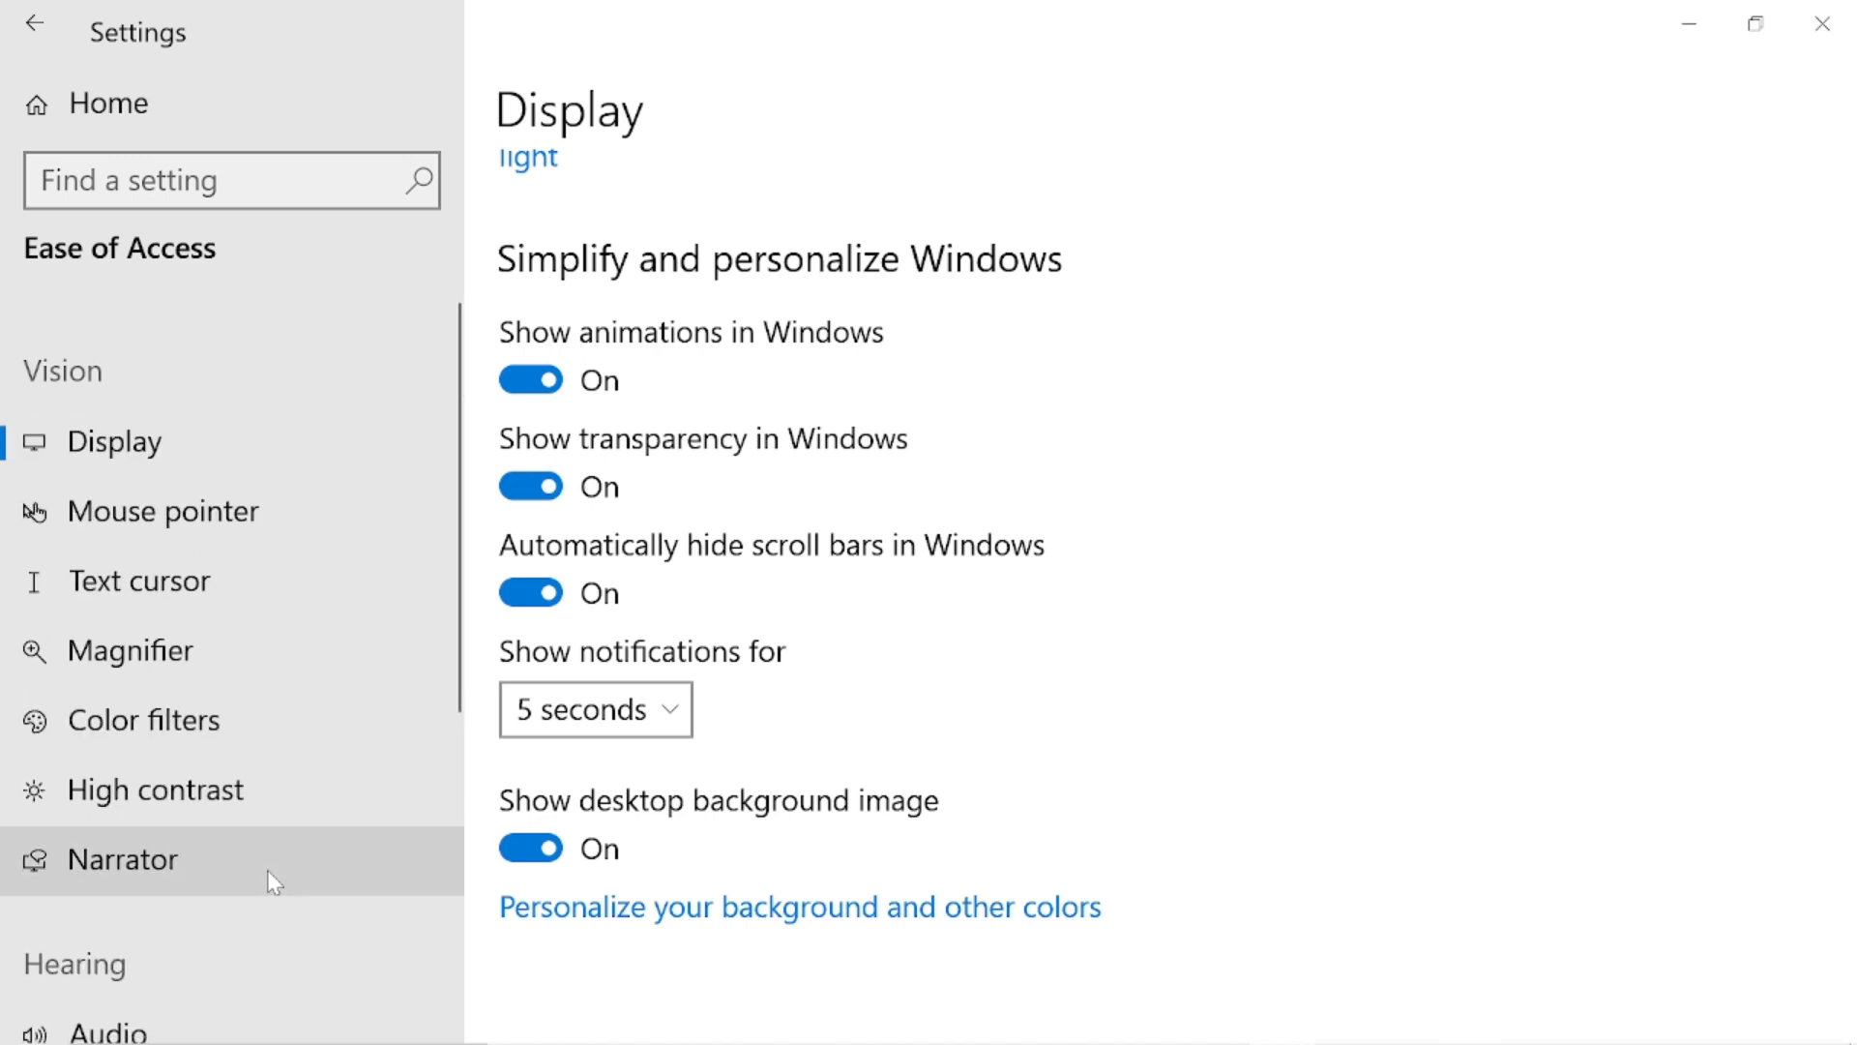
- Open the Mouse pointer settings, change the pointer color to the inverted black-and-white scheme, and review the touch feedback options
click(221, 523)
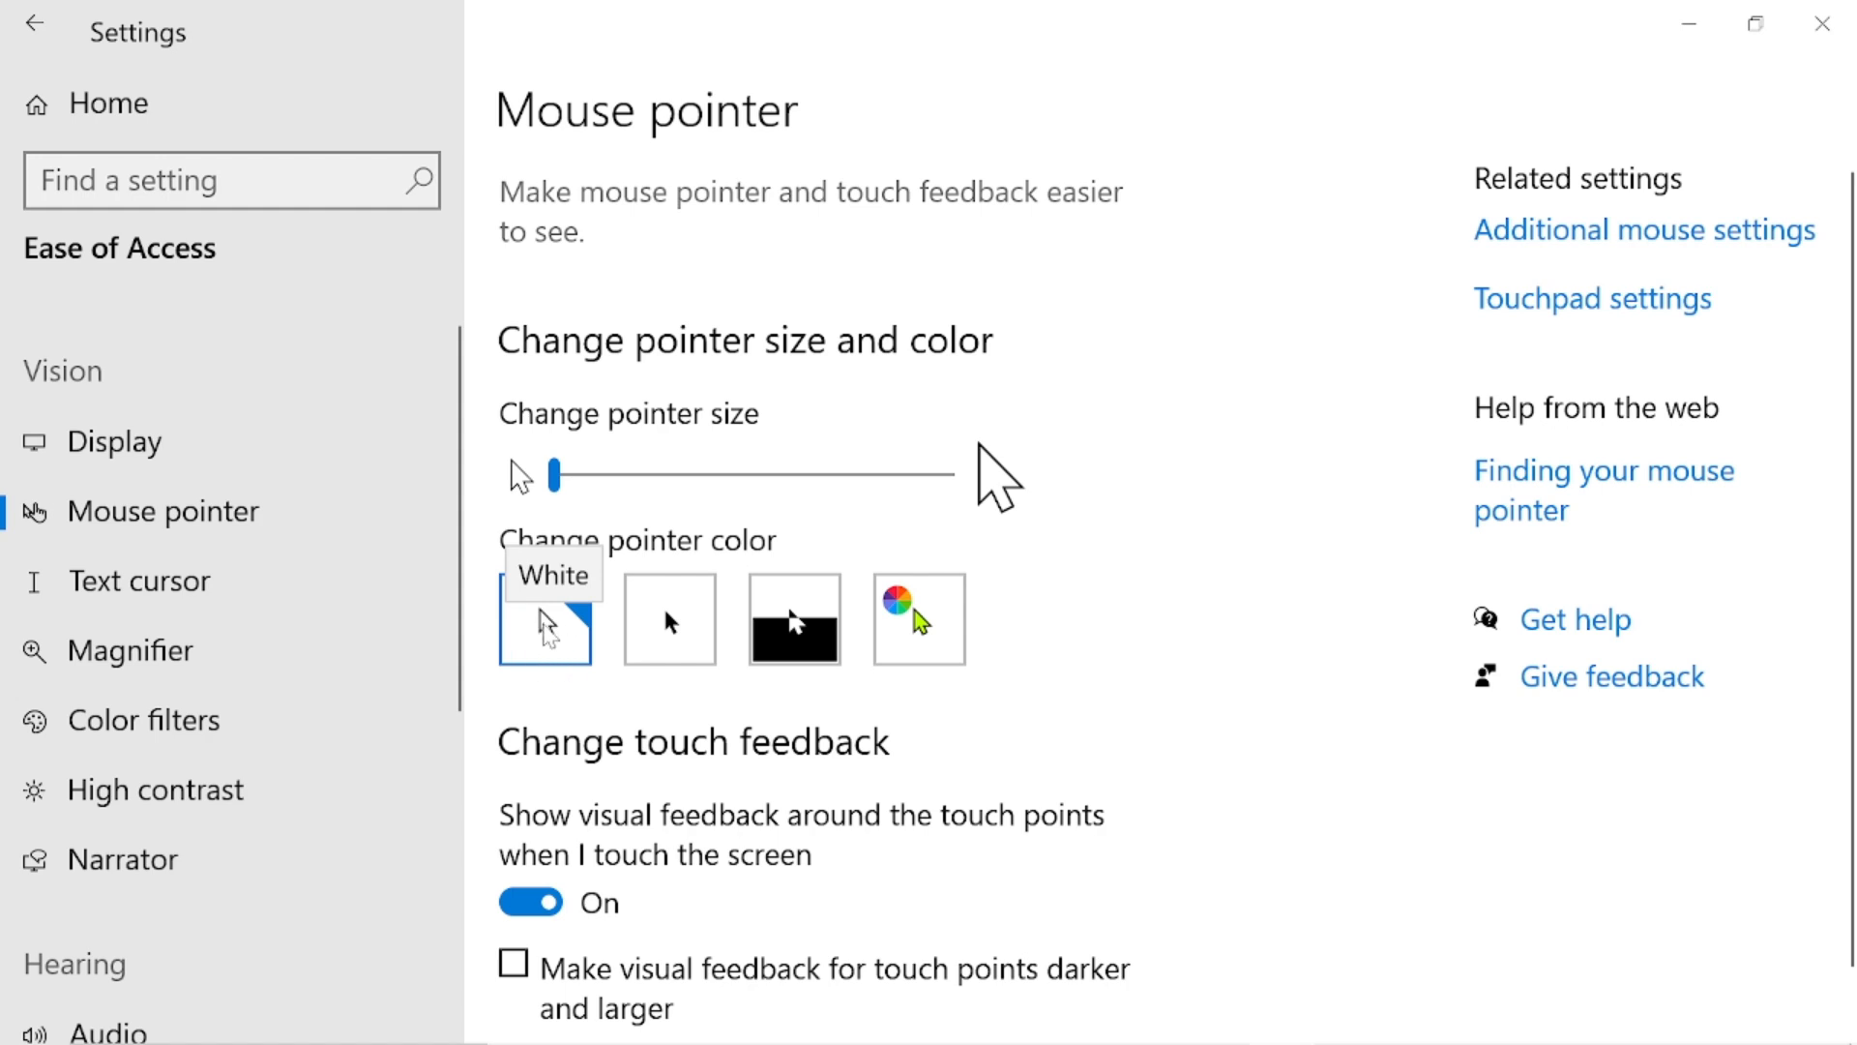
click(548, 629)
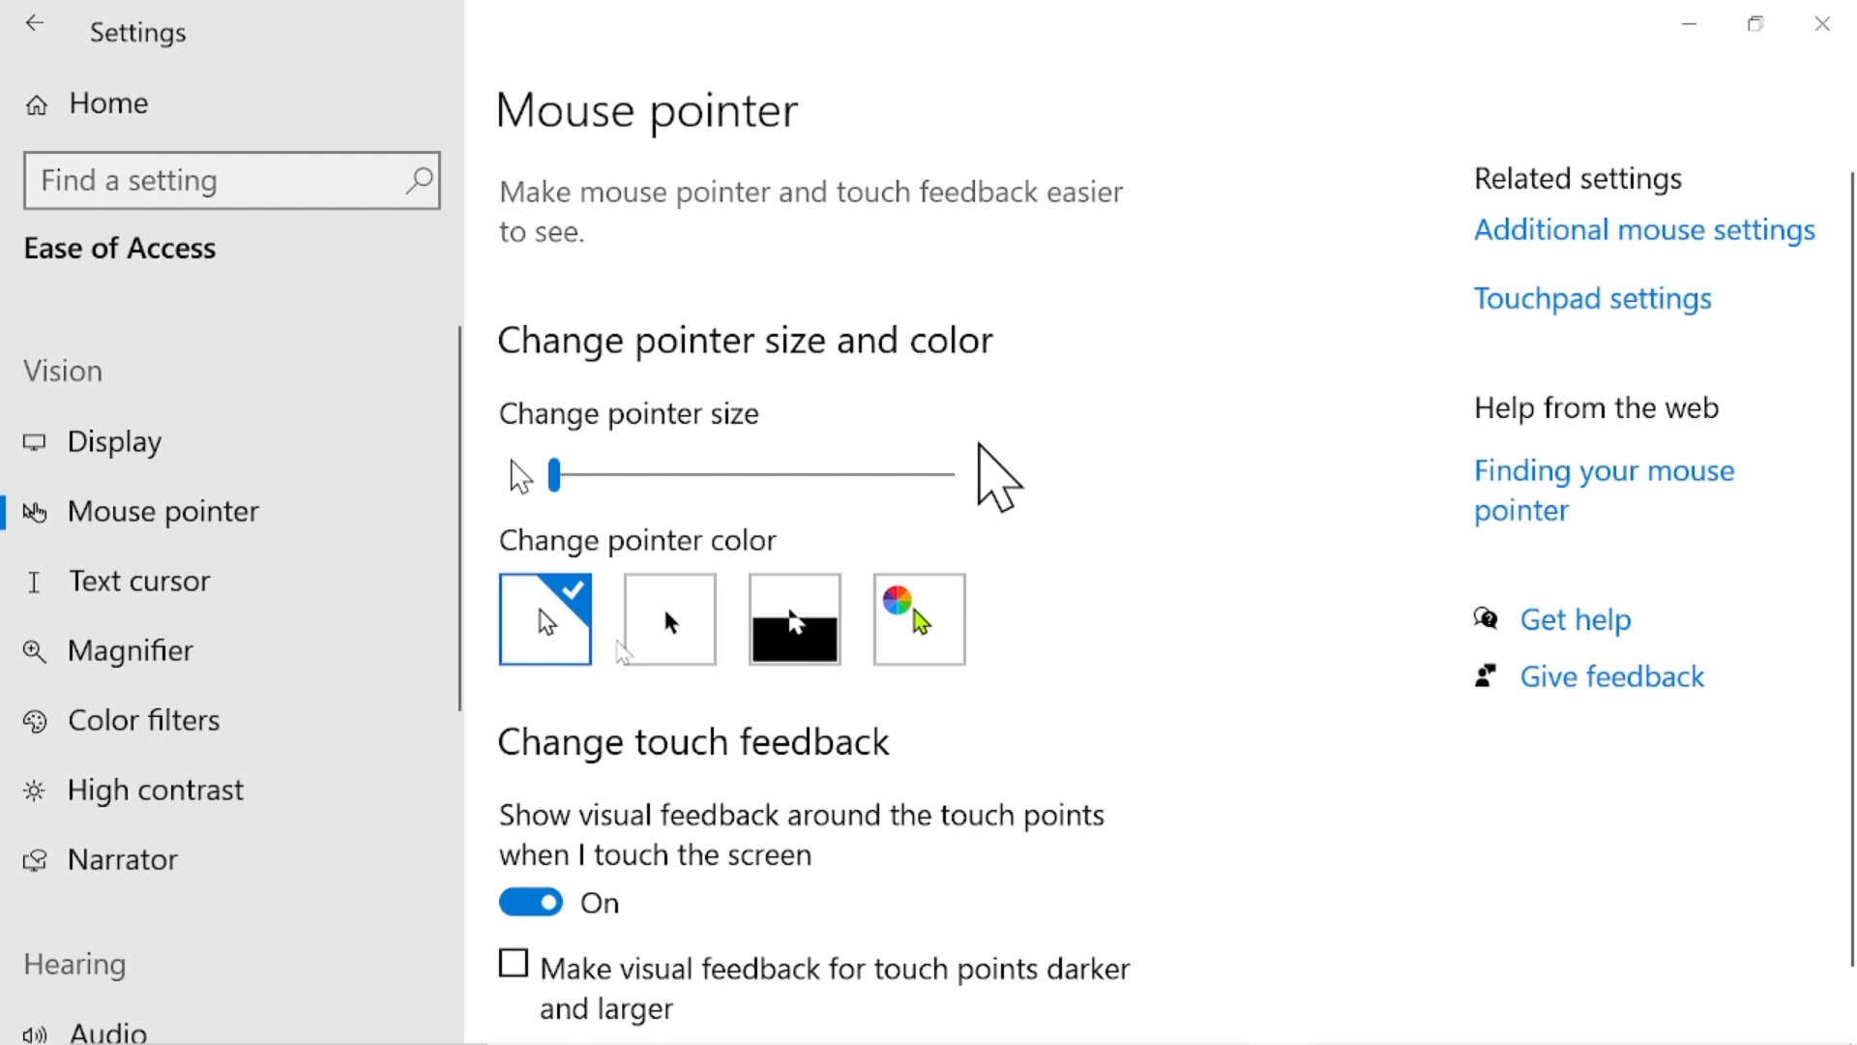
click(669, 627)
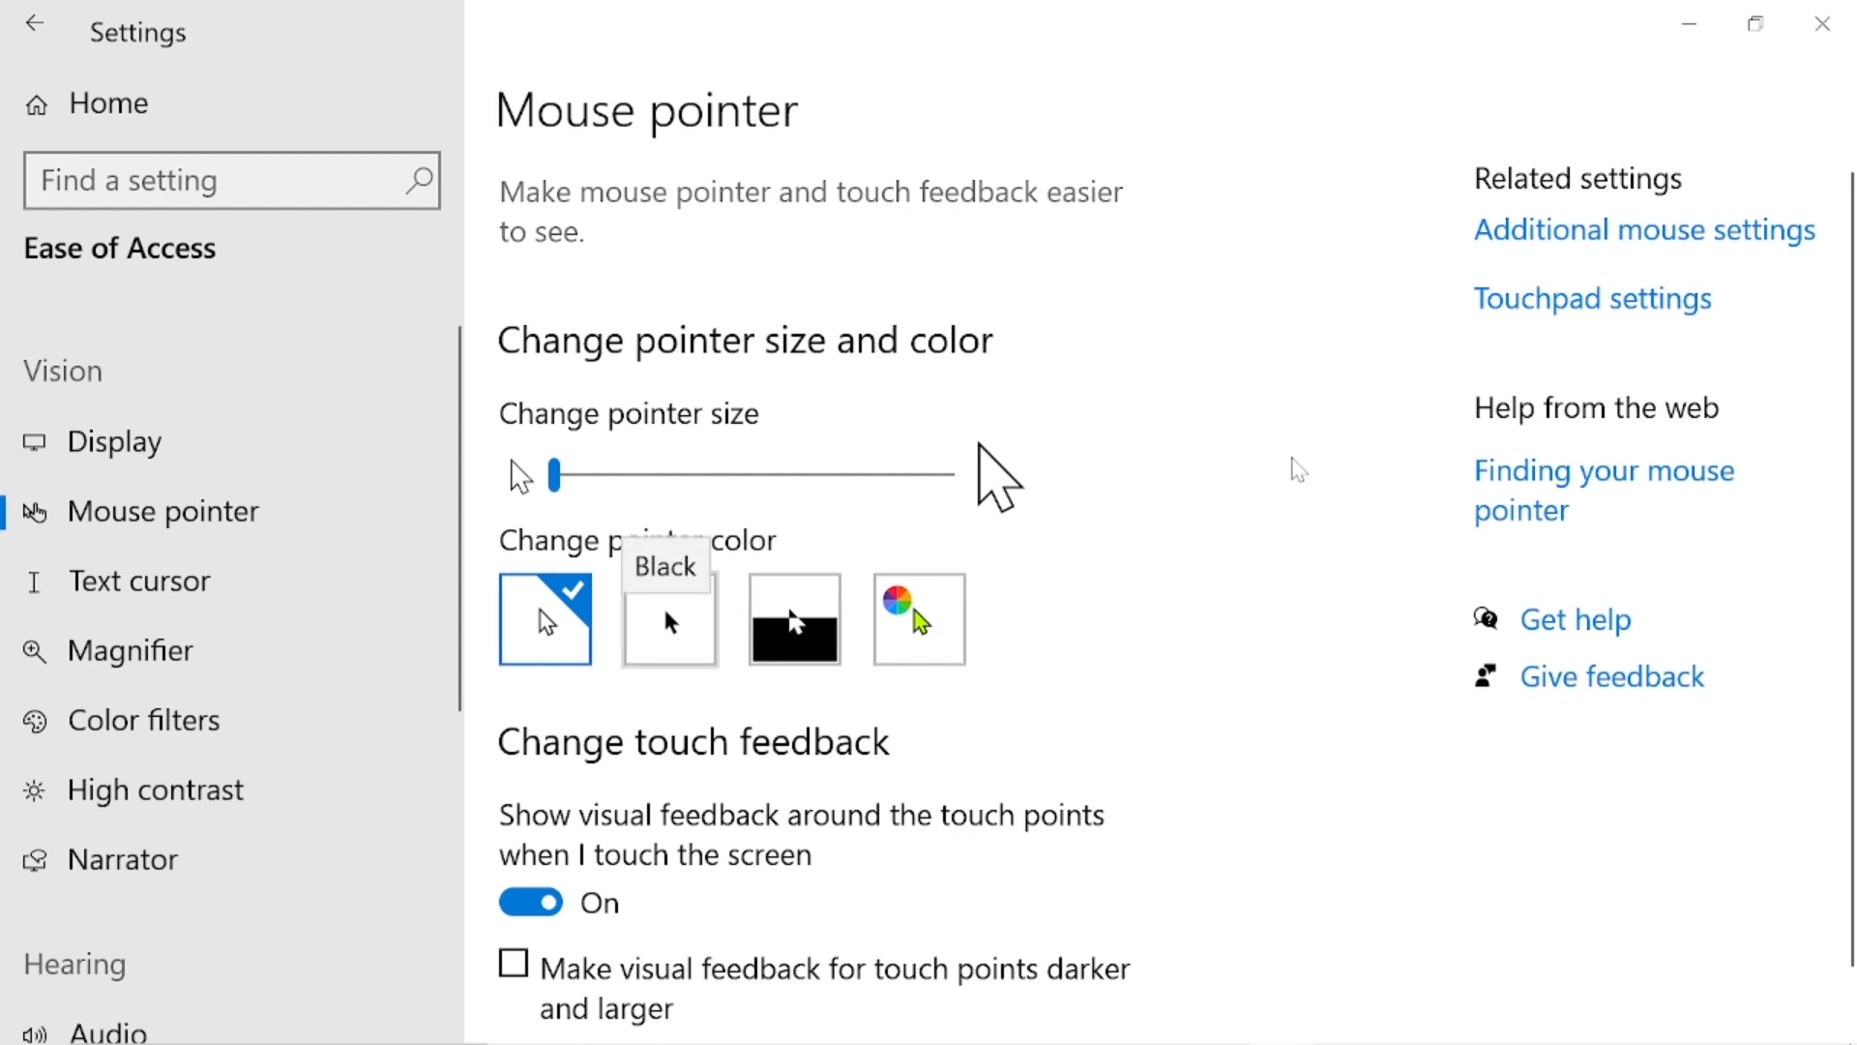
click(793, 627)
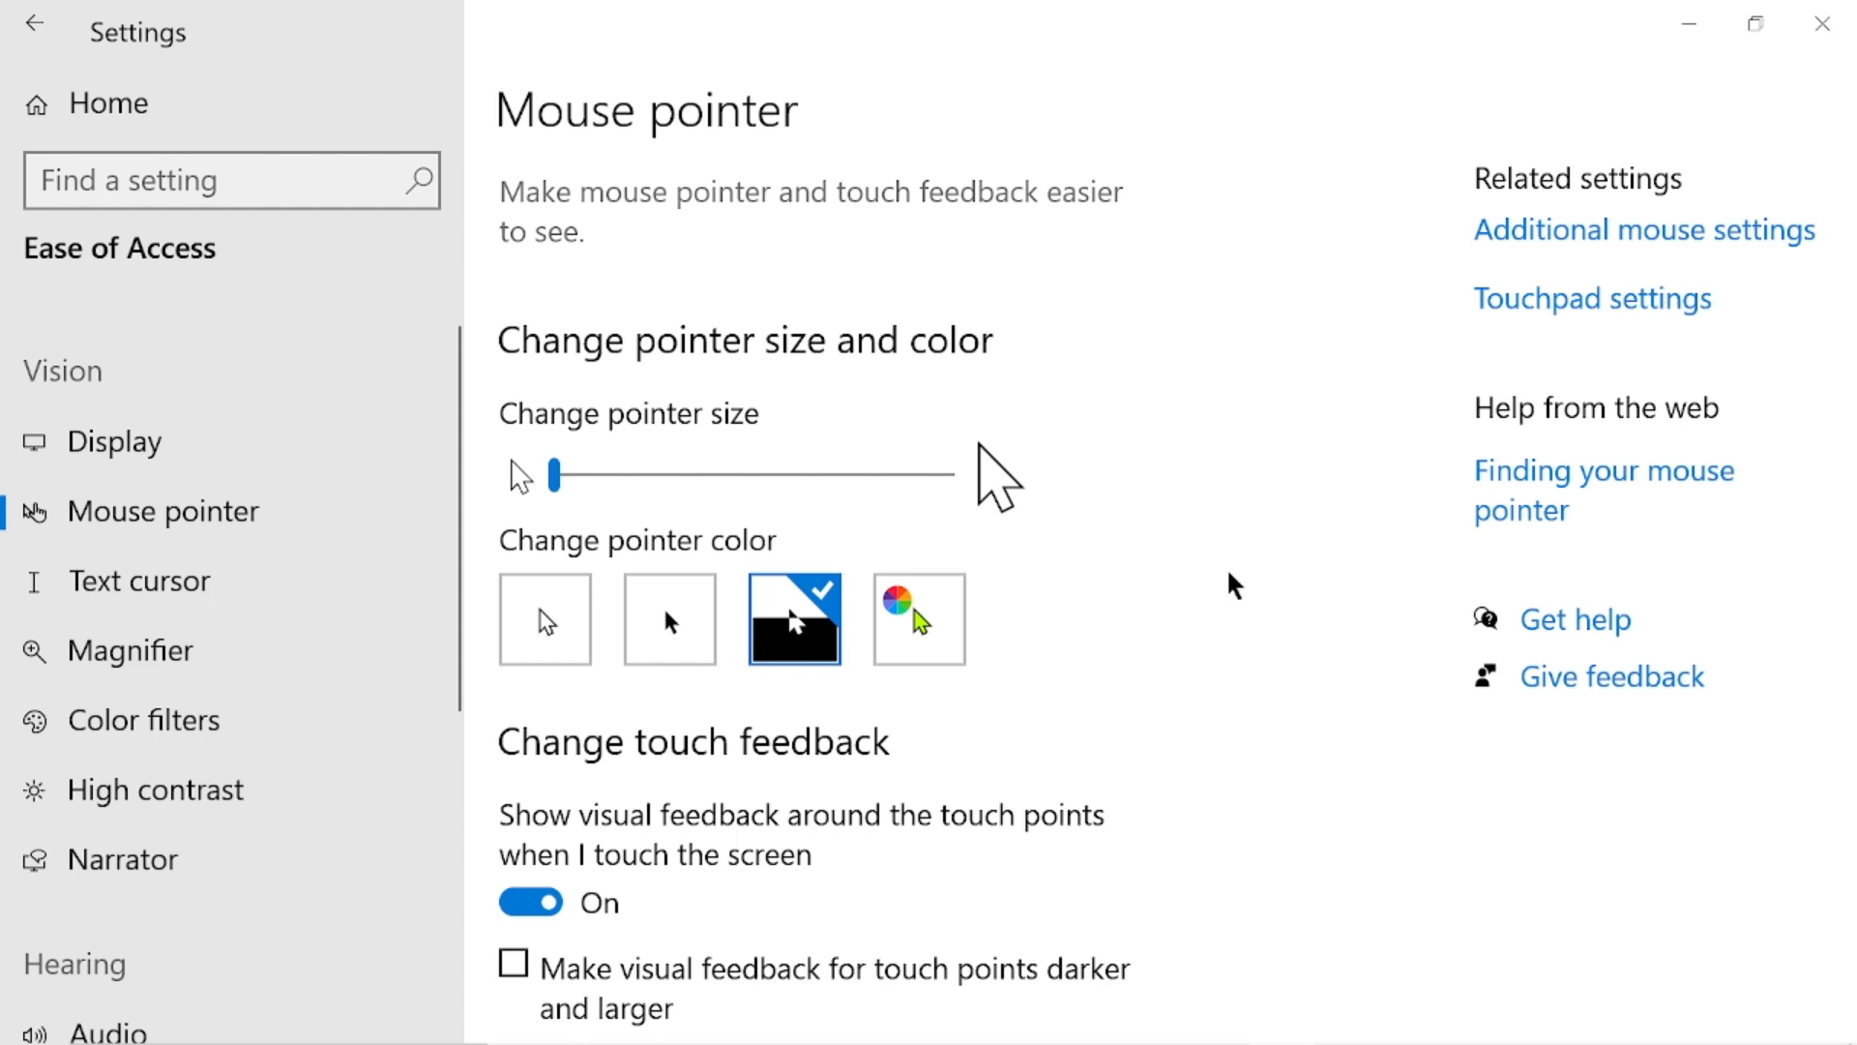
scroll(1234, 585, down, 1)
scroll(1231, 584, up, 1)
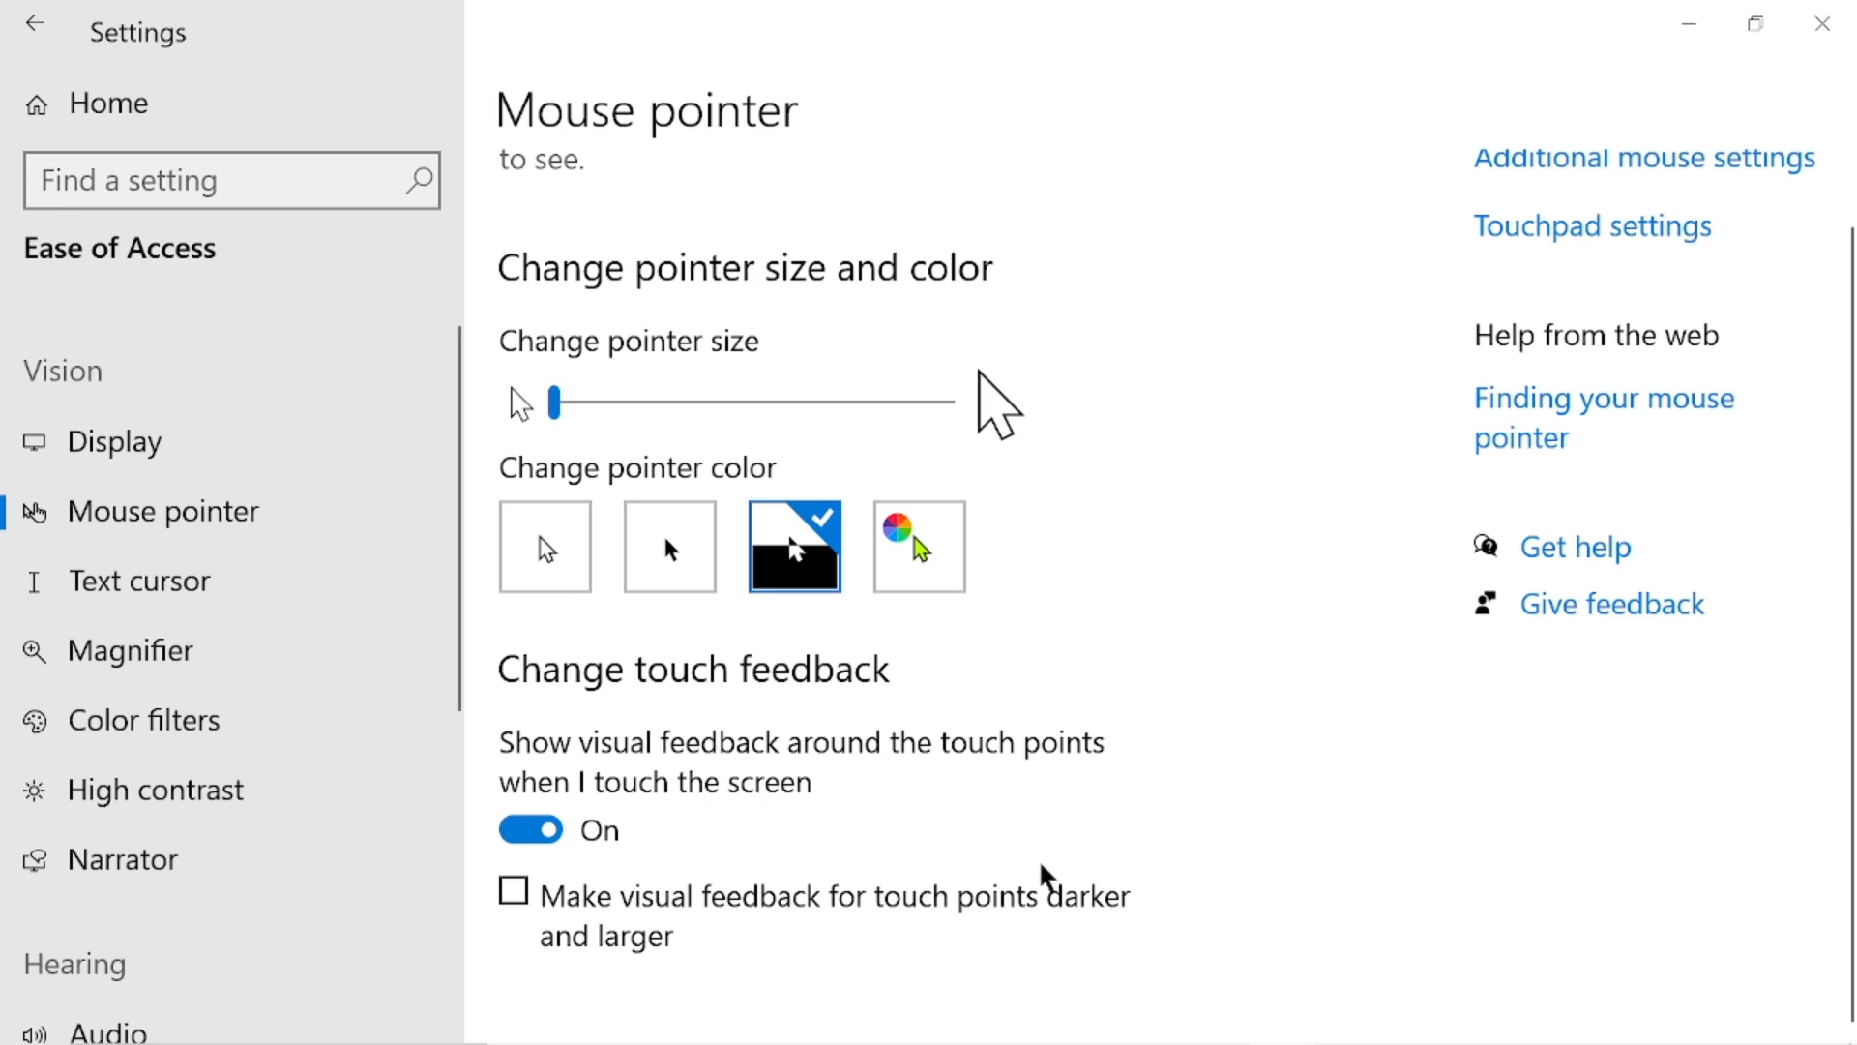
mouse_move(1033, 1040)
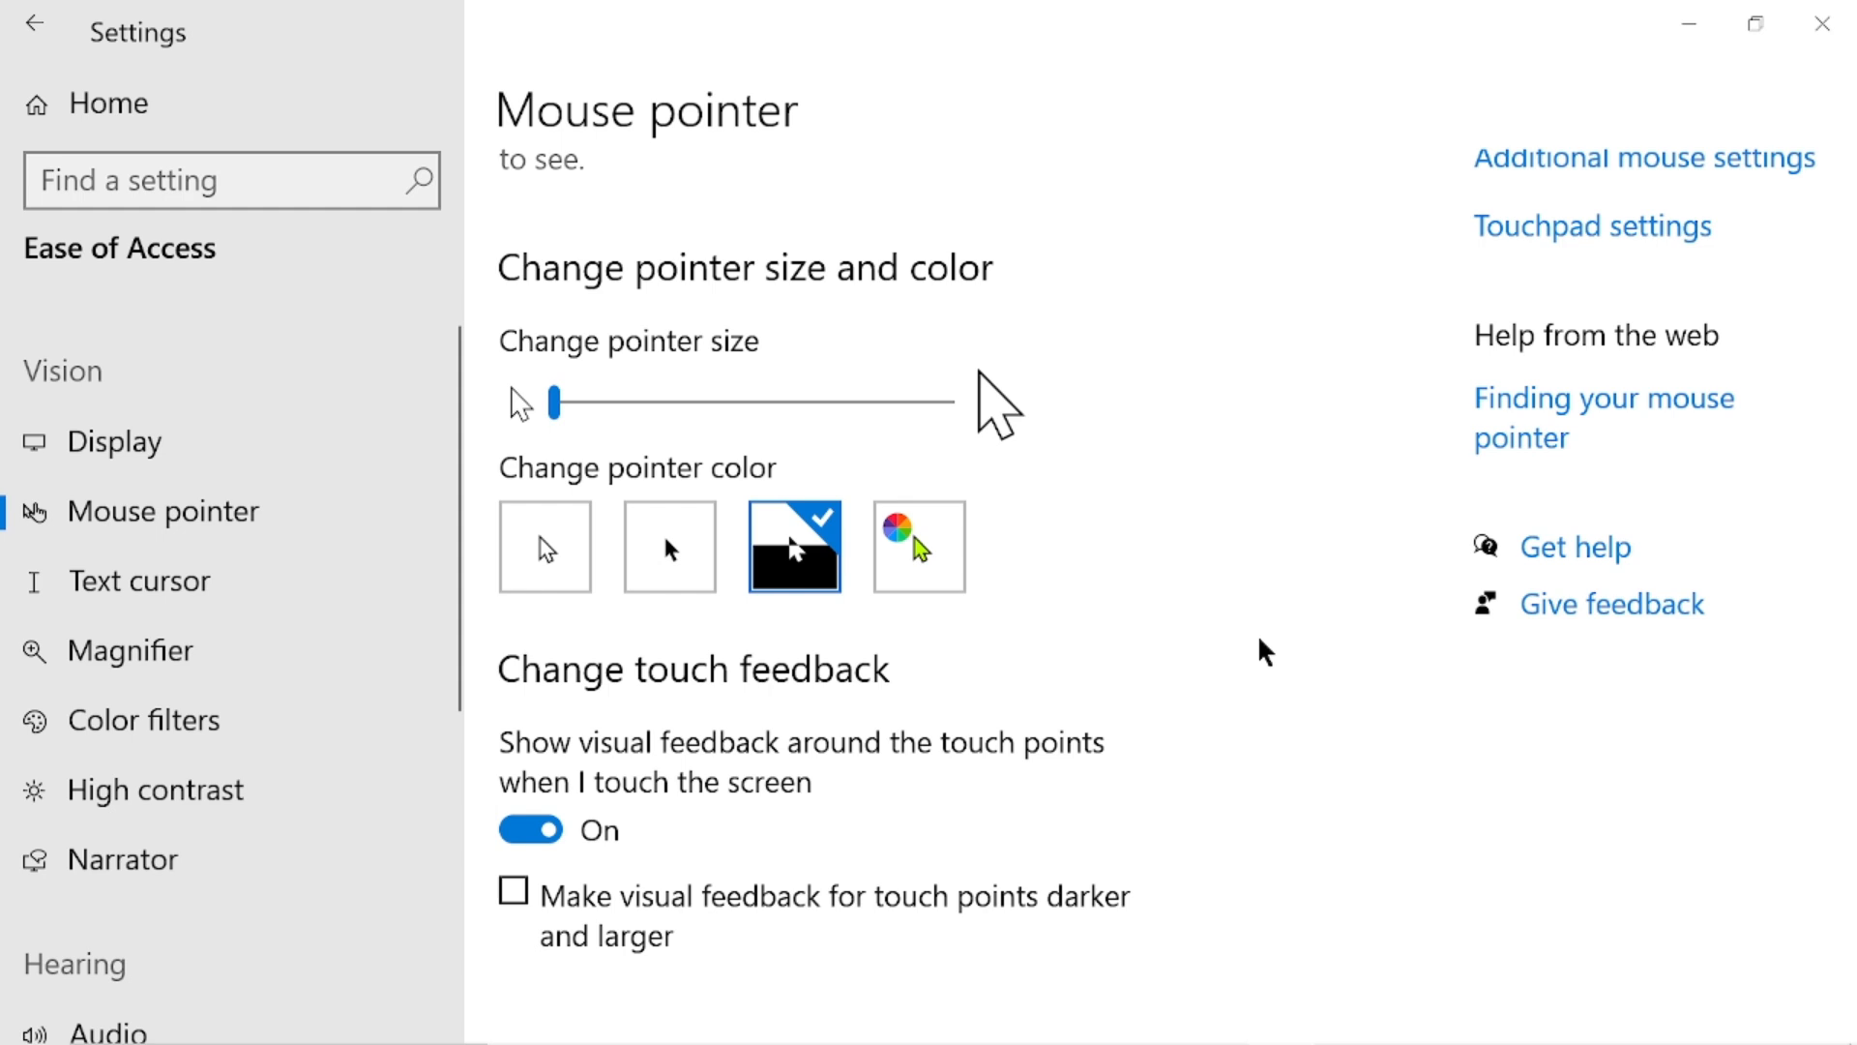
scroll(999, 742, down, 1)
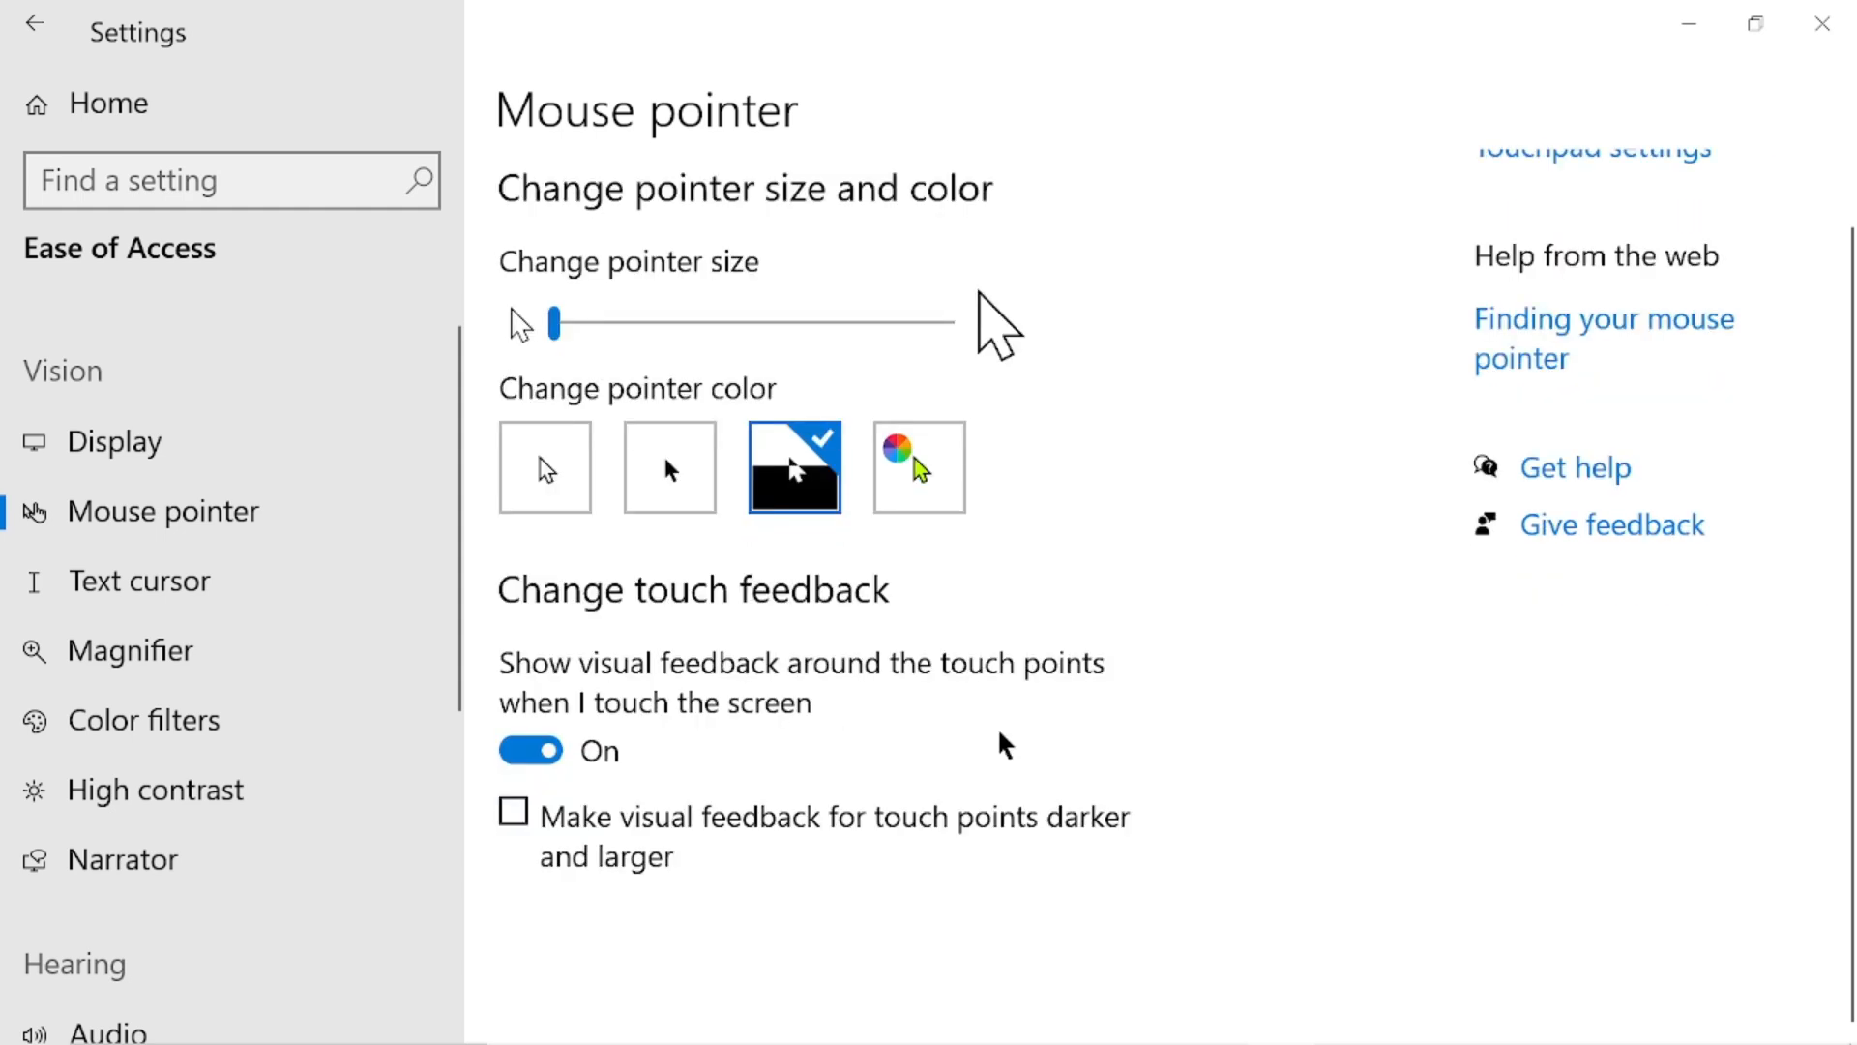
scroll(1001, 742, up, 1)
- In the Text cursor settings, turn on the text cursor indicator, try a larger indicator size, and return it to the middle
click(171, 597)
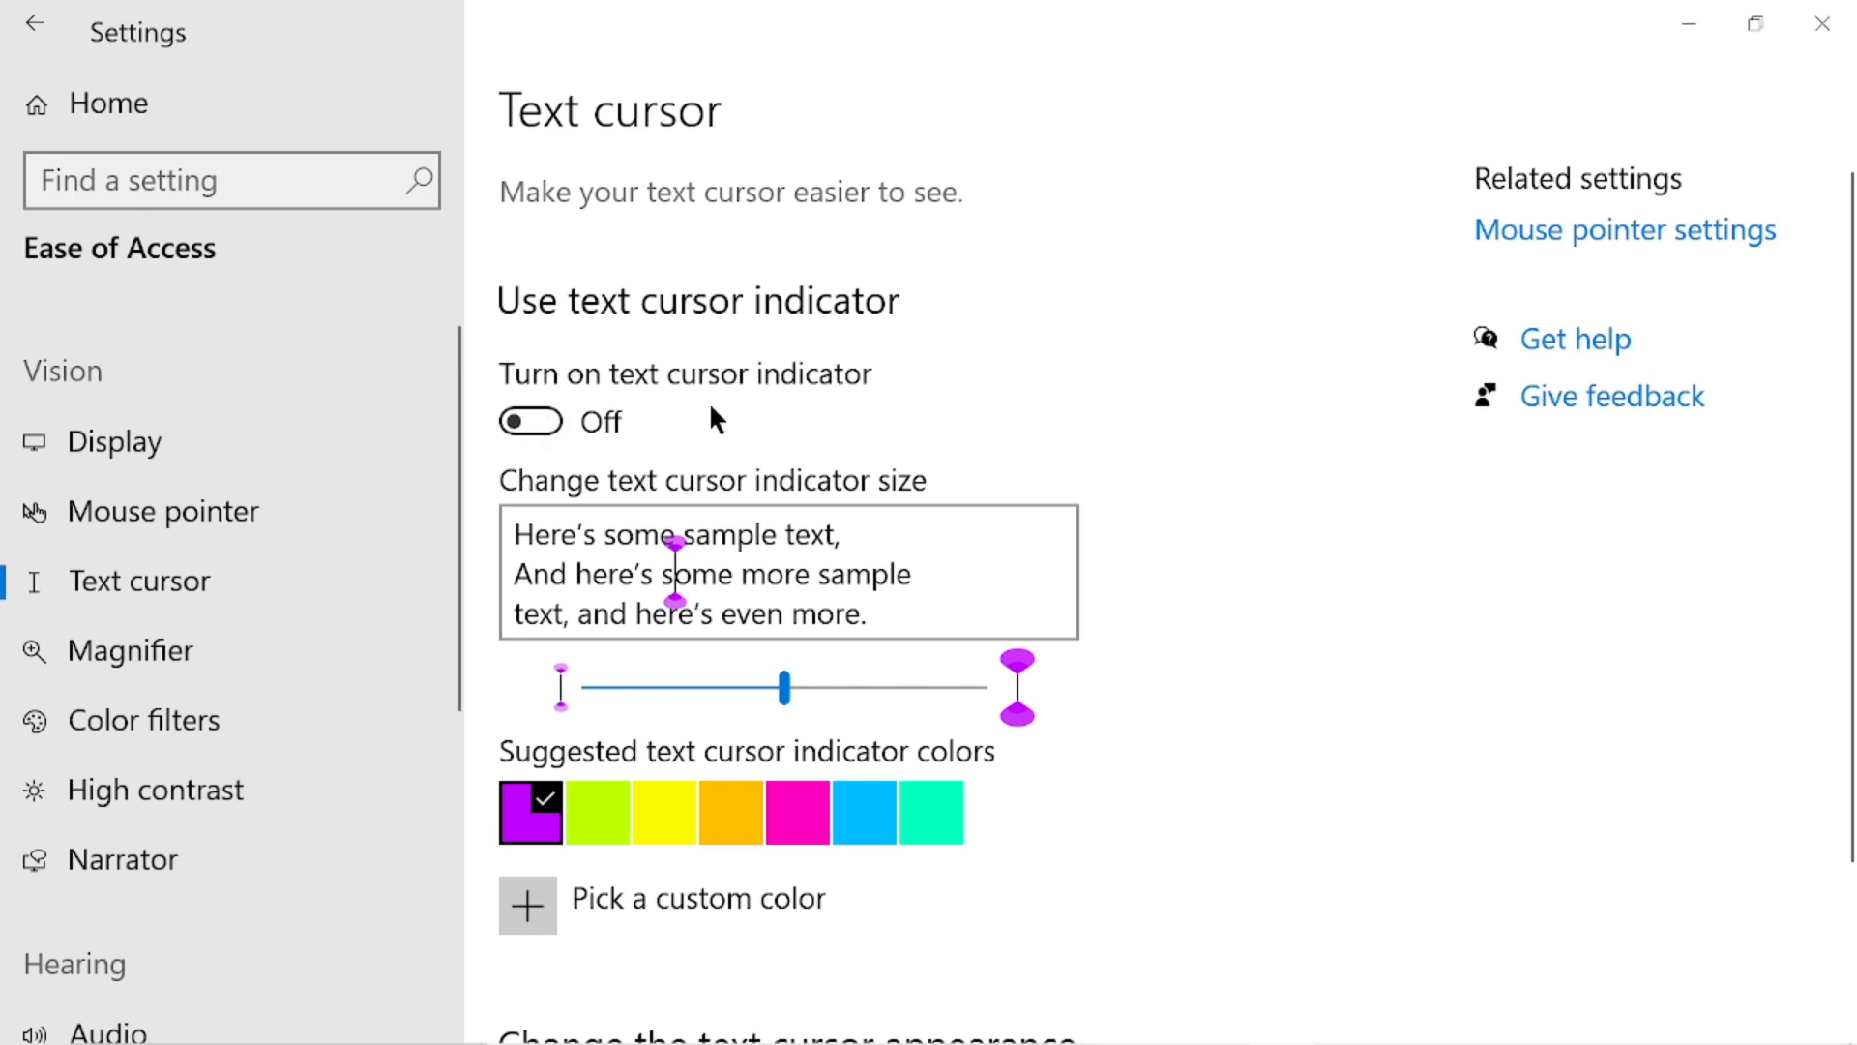
click(553, 422)
scroll(747, 385, down, 1)
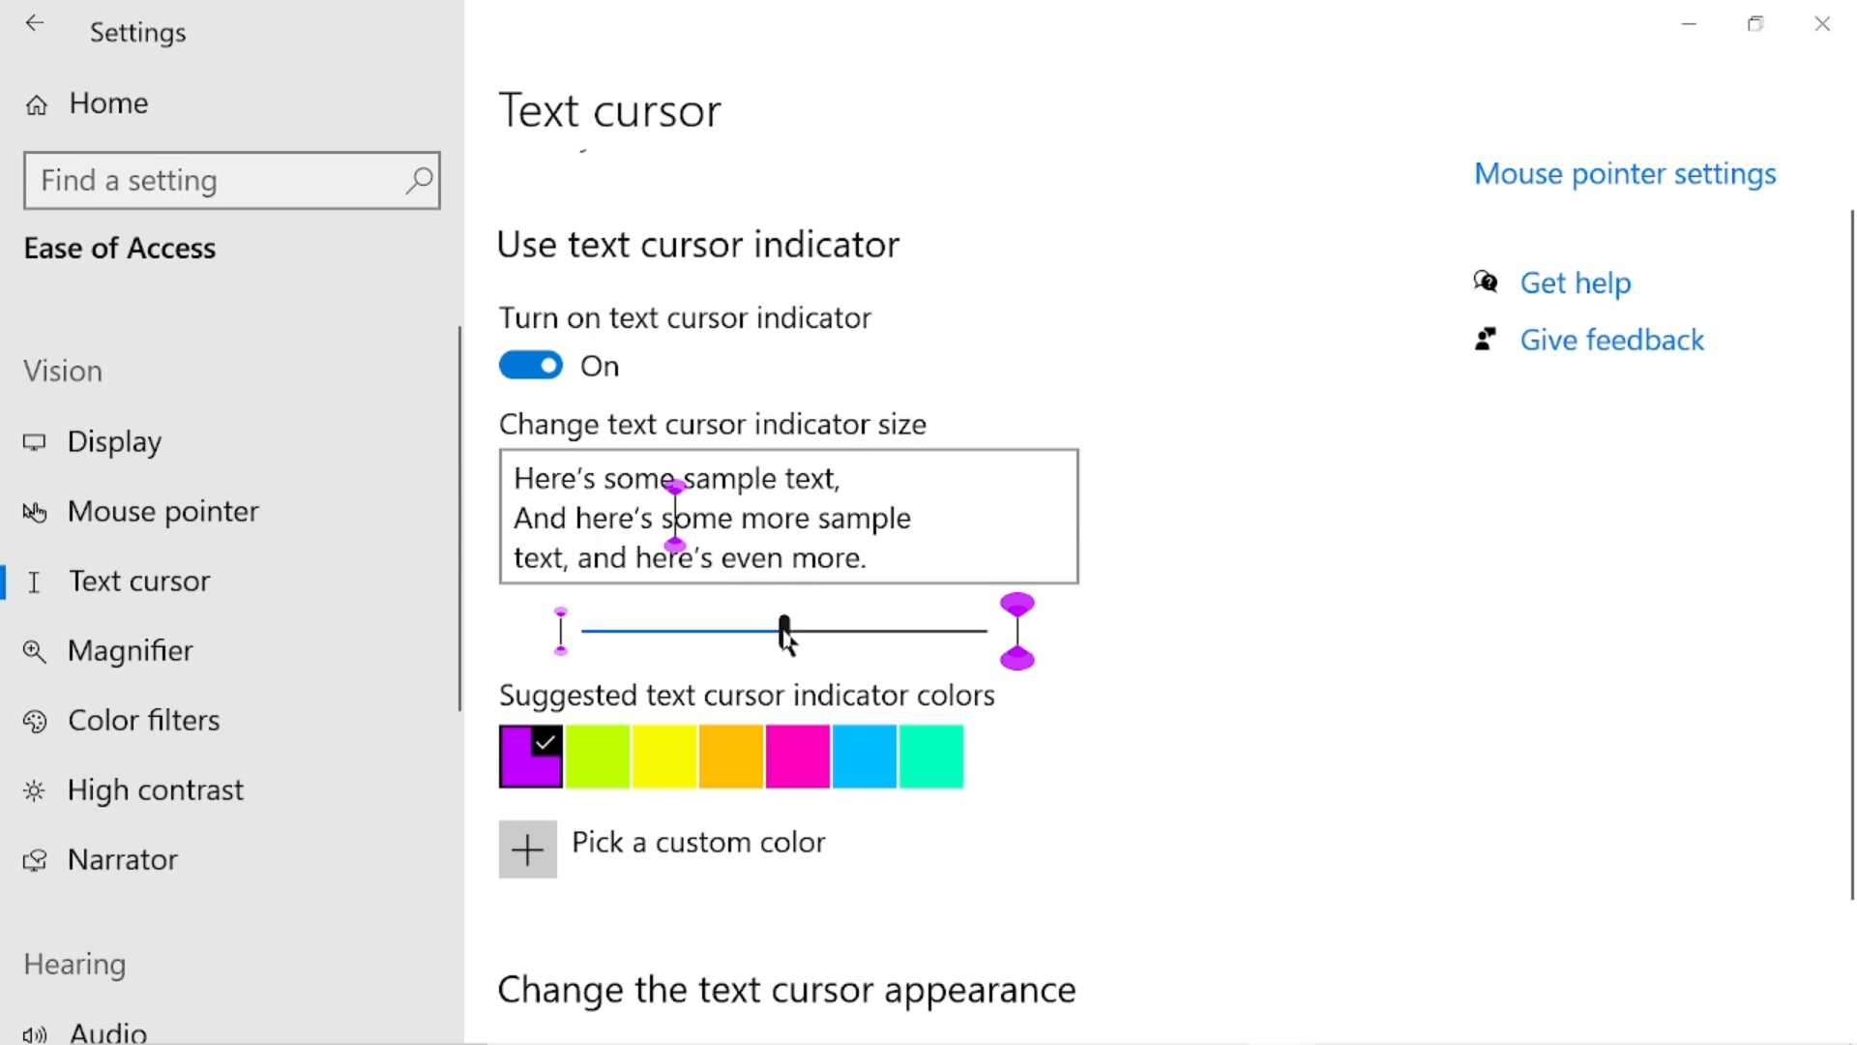
mouse_move(786, 639)
scroll(1211, 484, down, 2)
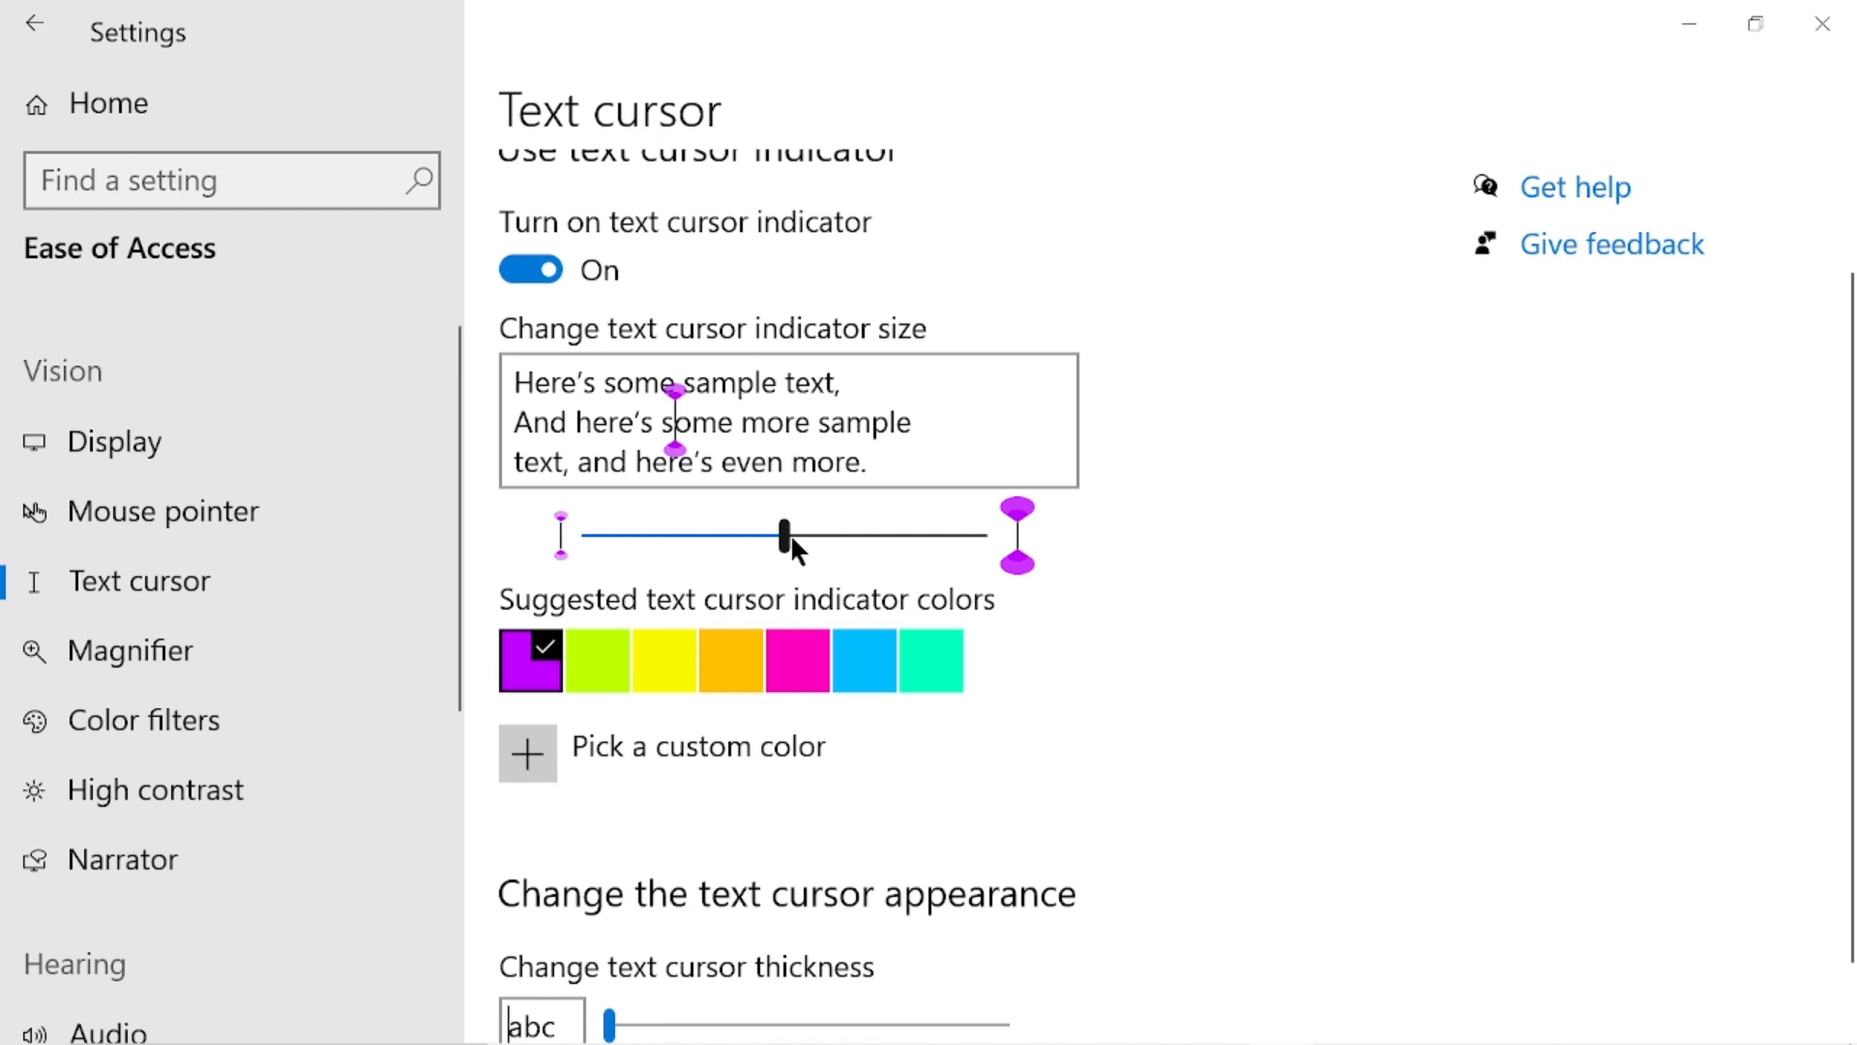
drag(789, 539, 878, 541)
drag(882, 538, 781, 543)
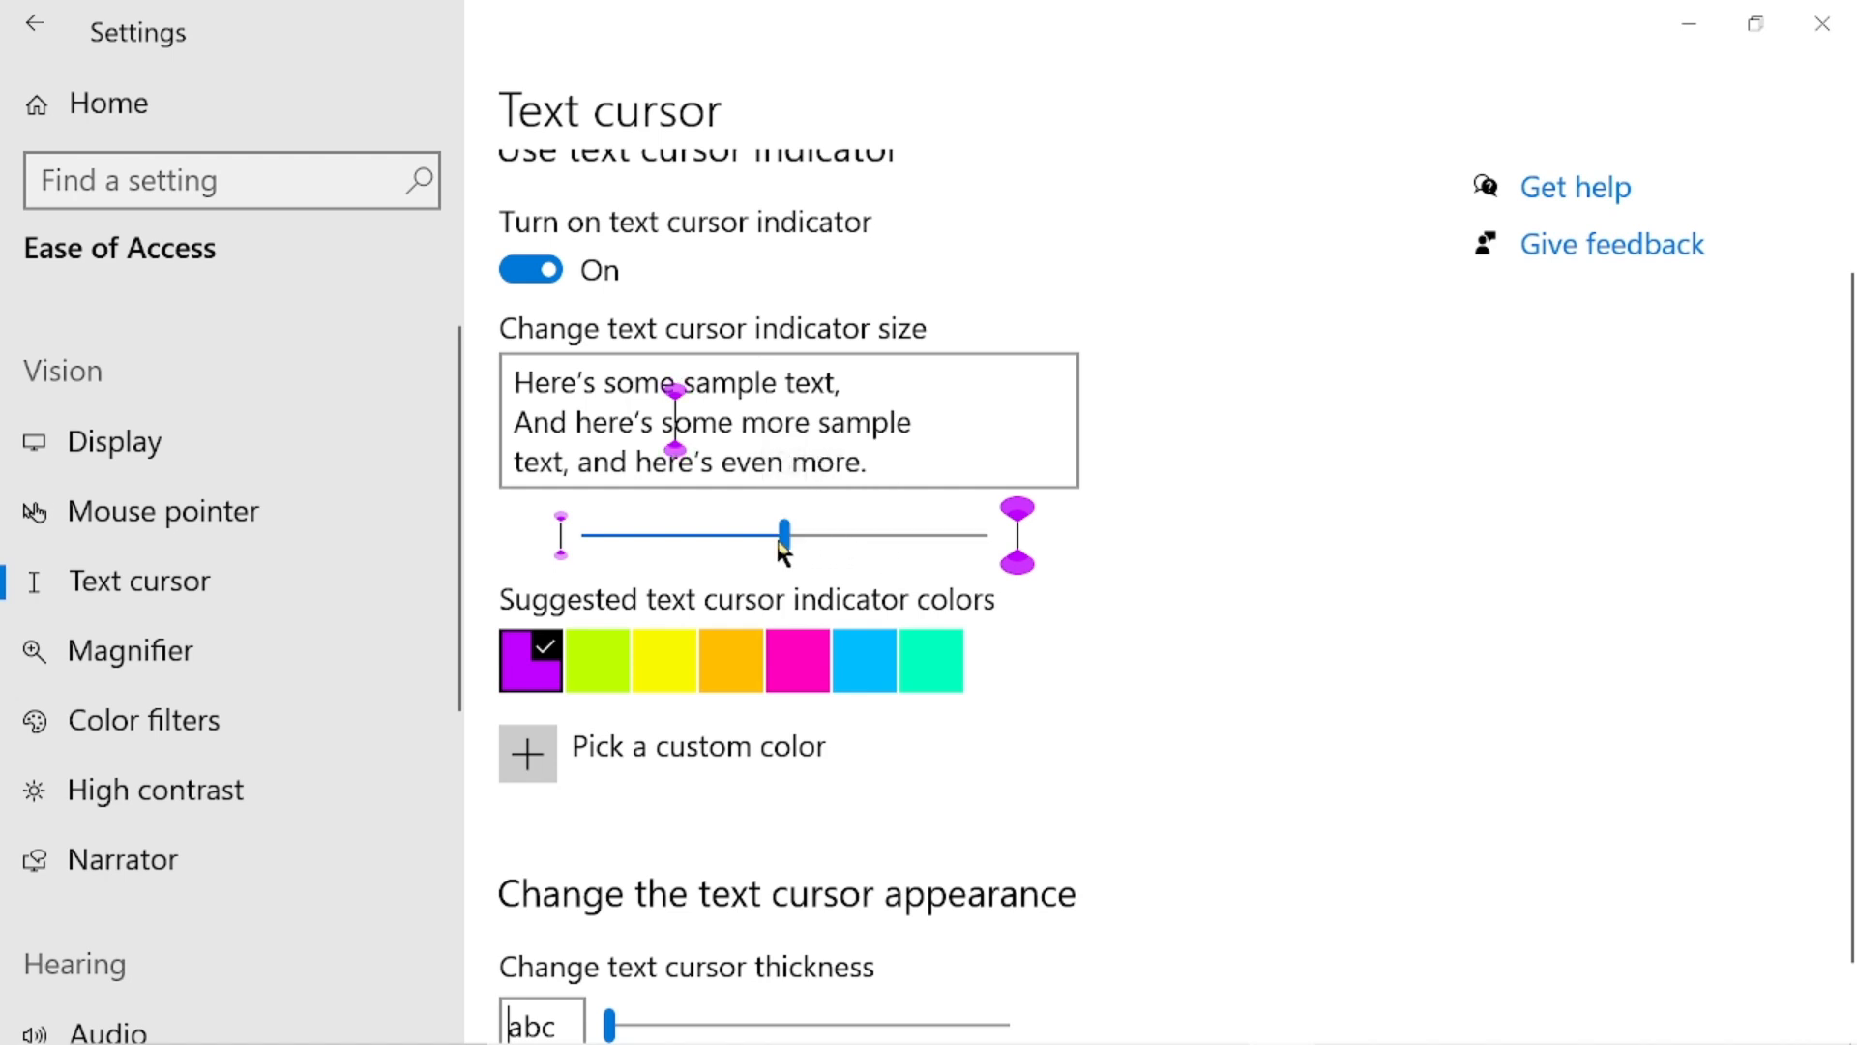
- Turn off the text cursor indicator and review the text cursor thickness option
click(515, 286)
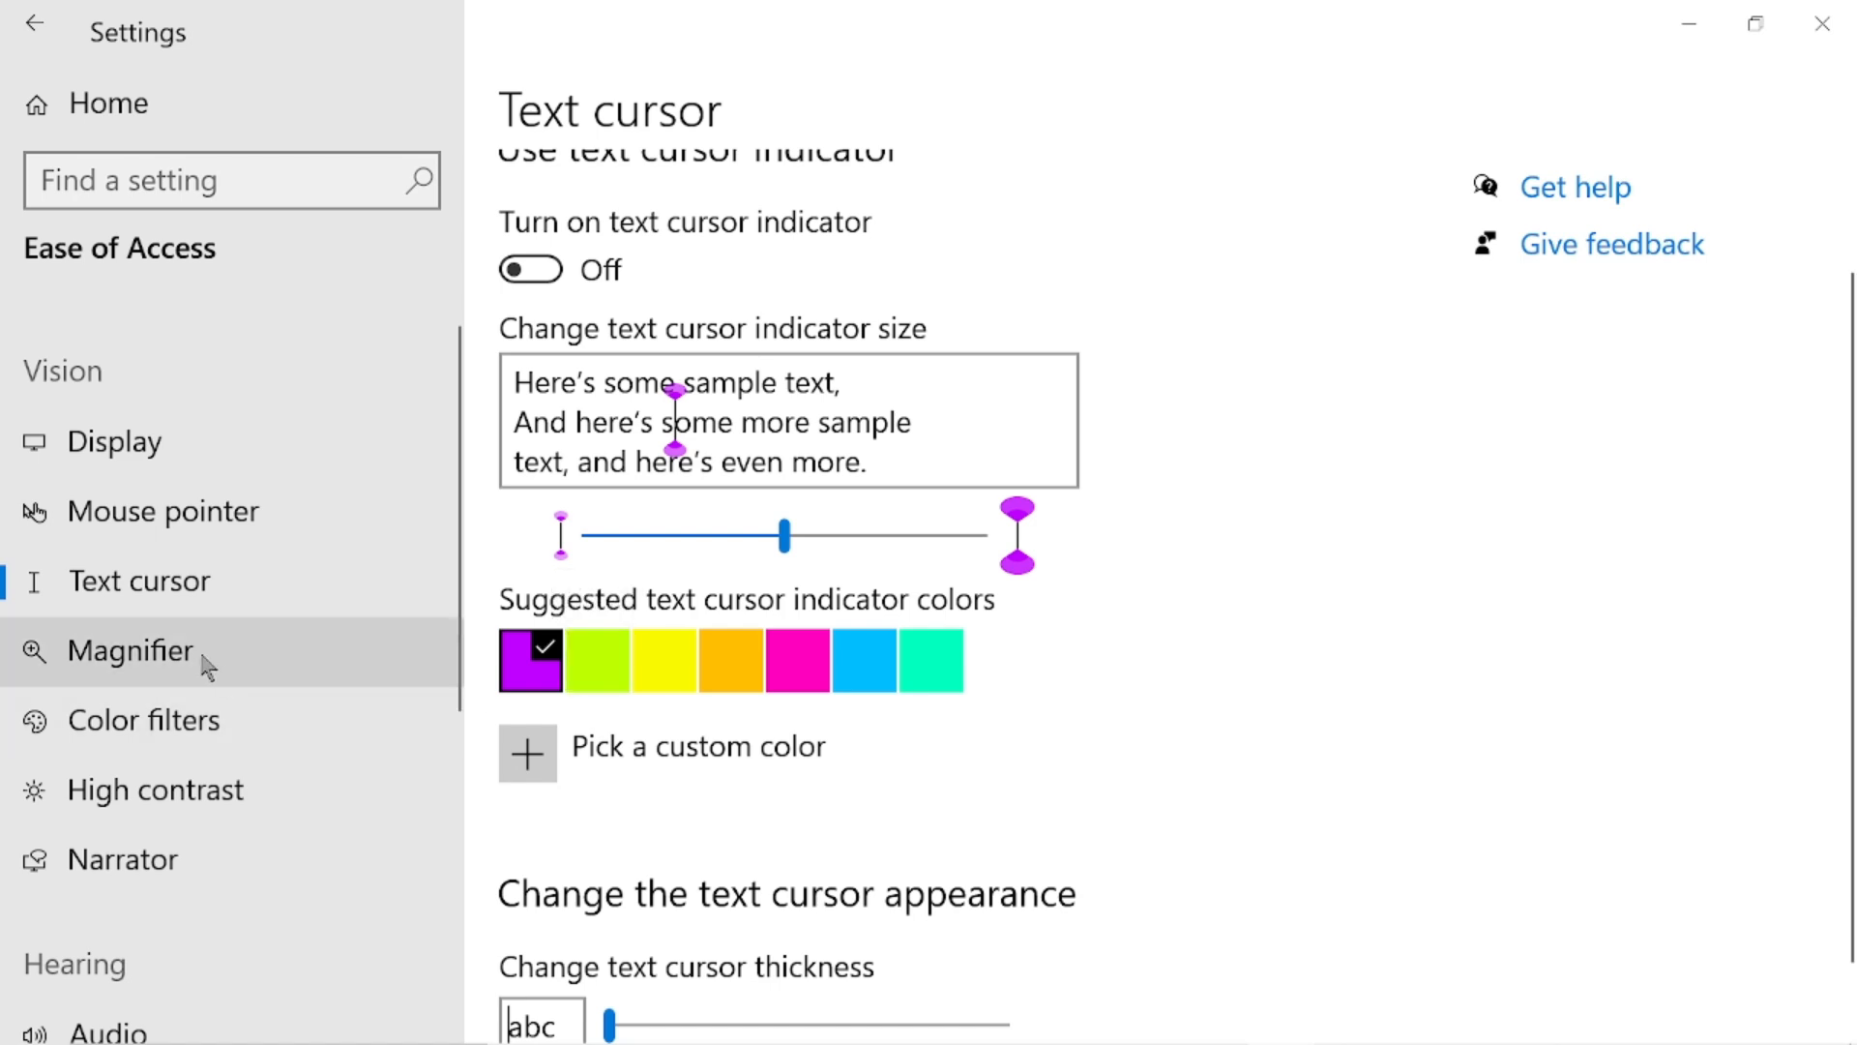
scroll(1200, 621, down, 1)
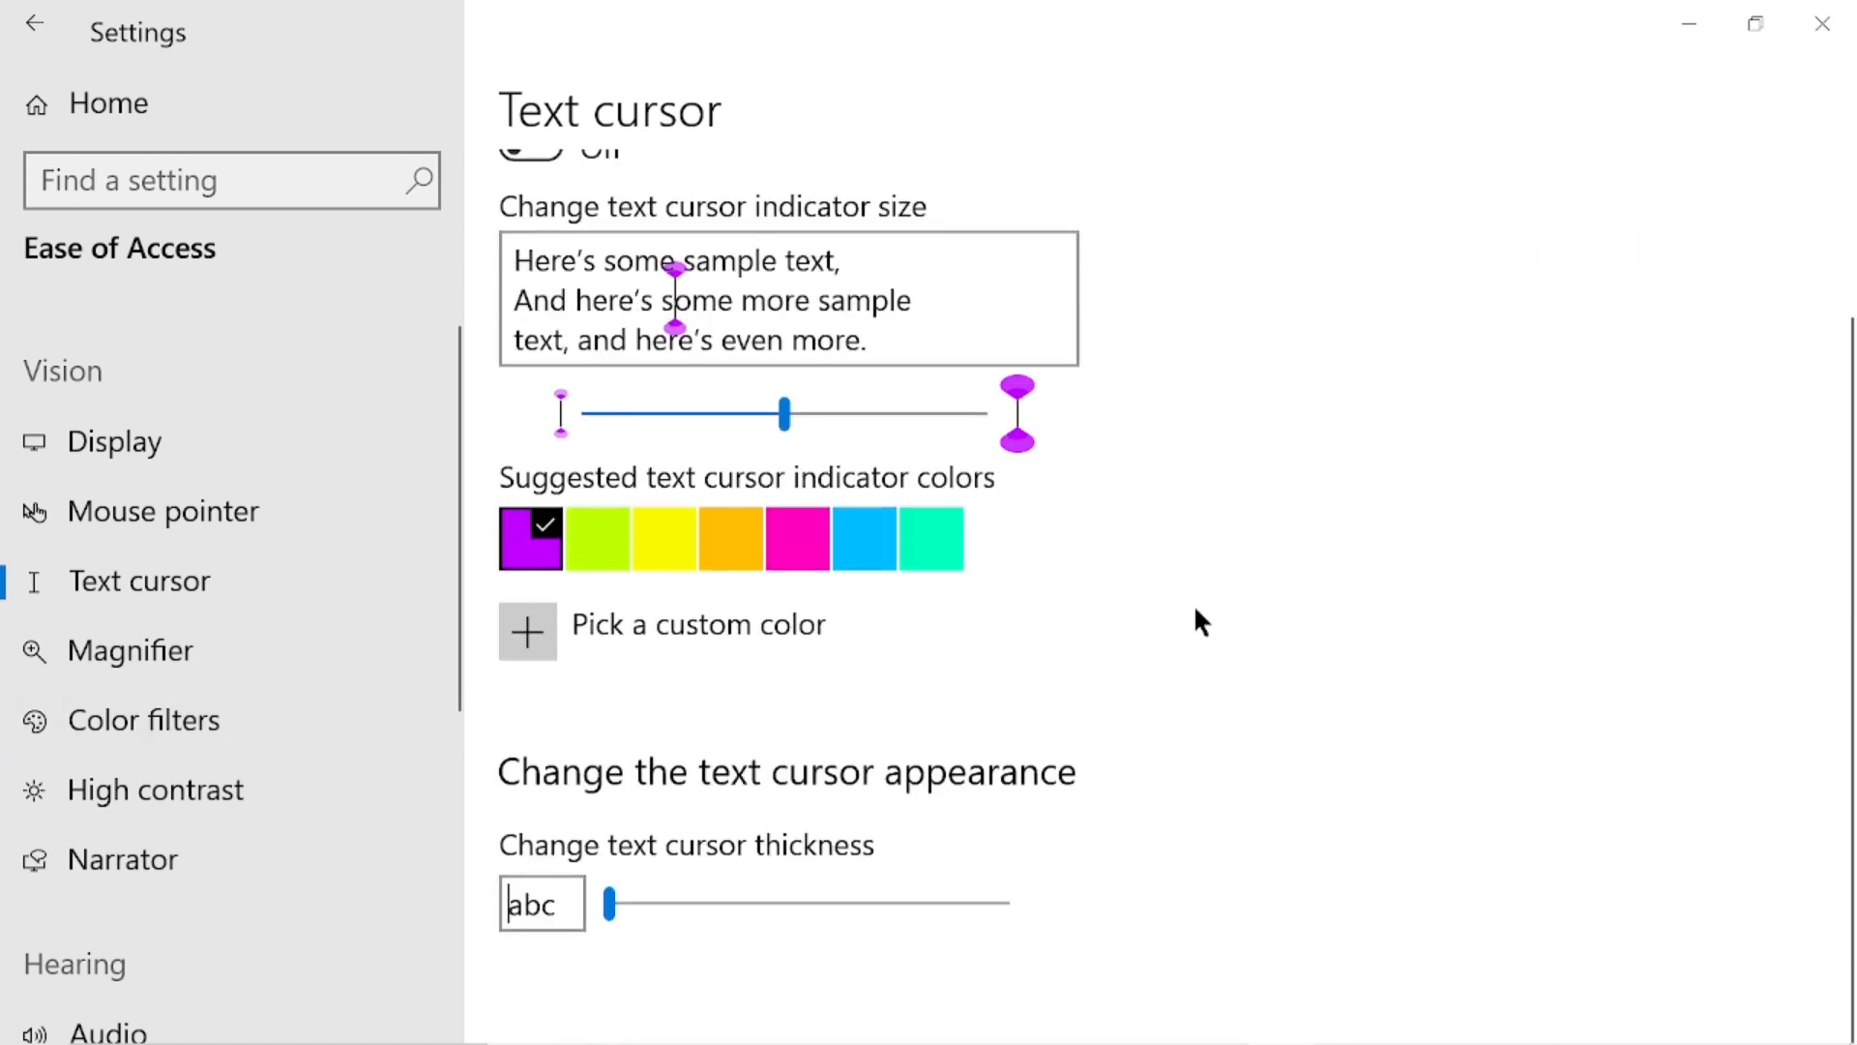
scroll(1199, 621, up, 1)
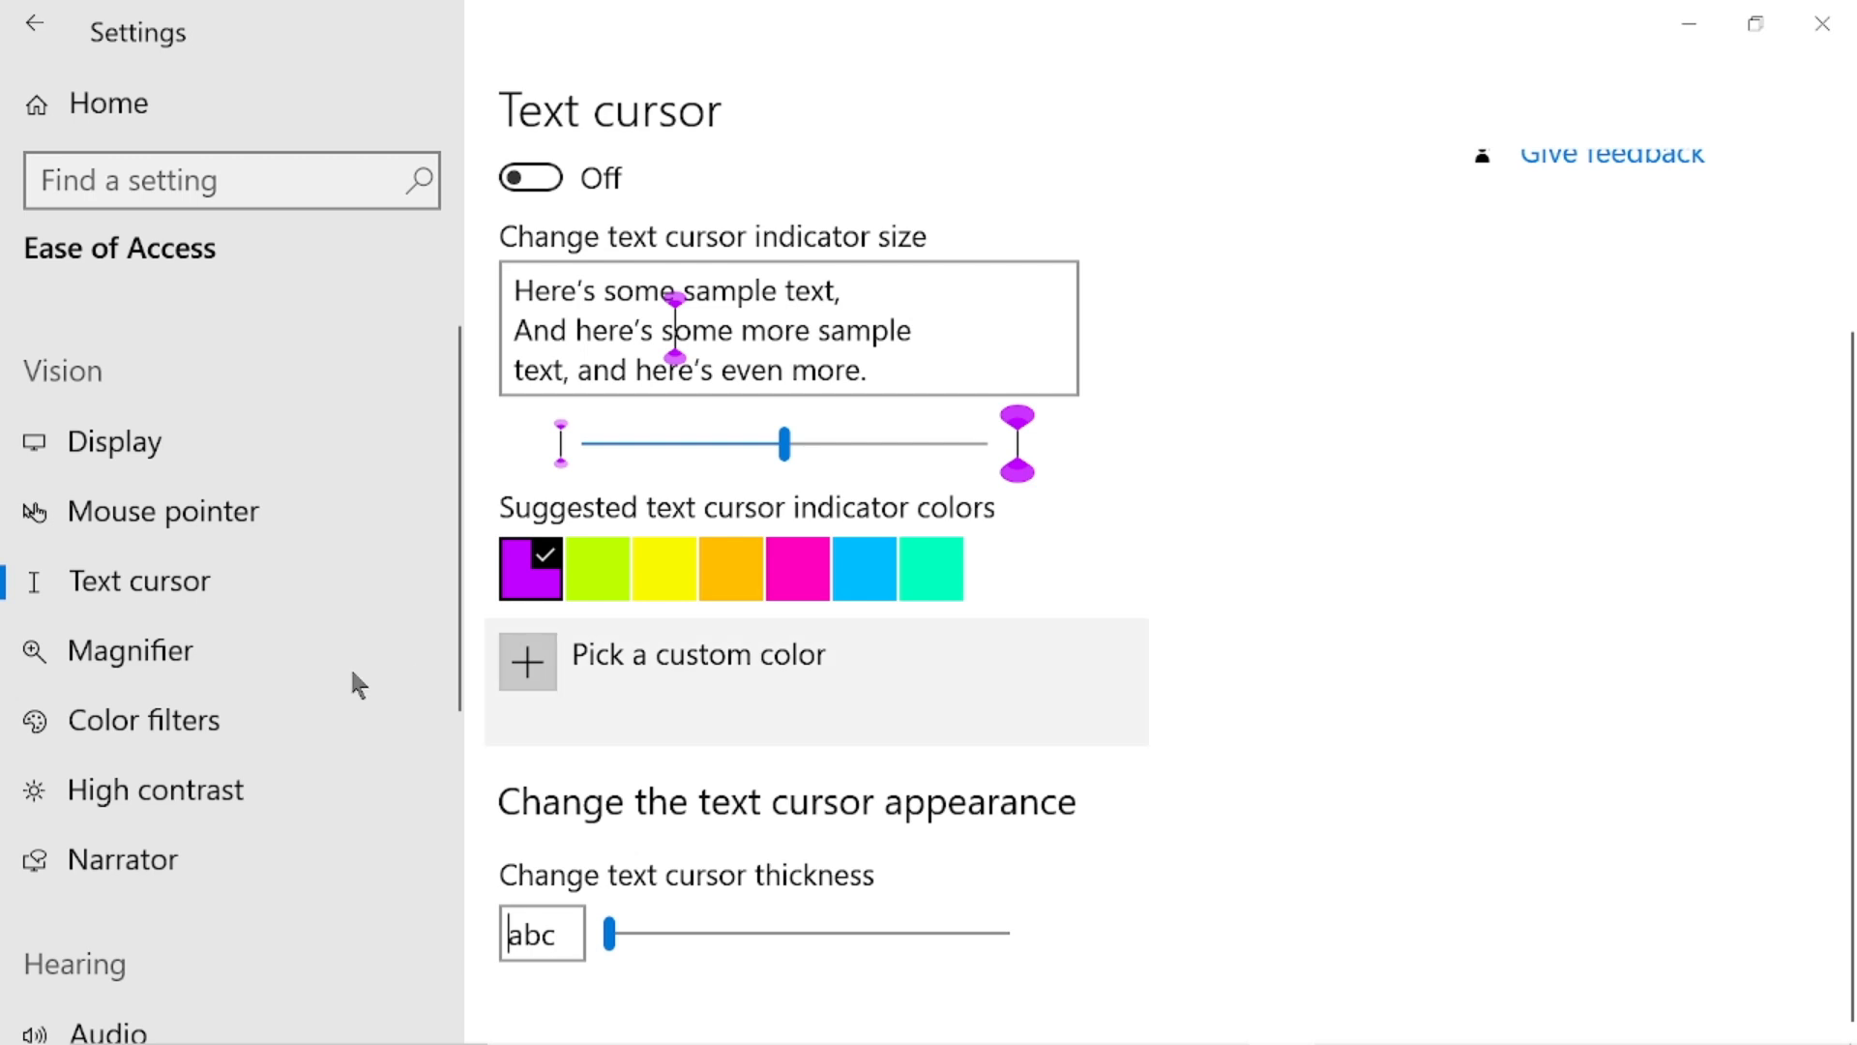
- Open the Magnifier settings, turn Magnifier on to preview the enlarged screen, and switch it off again
click(188, 669)
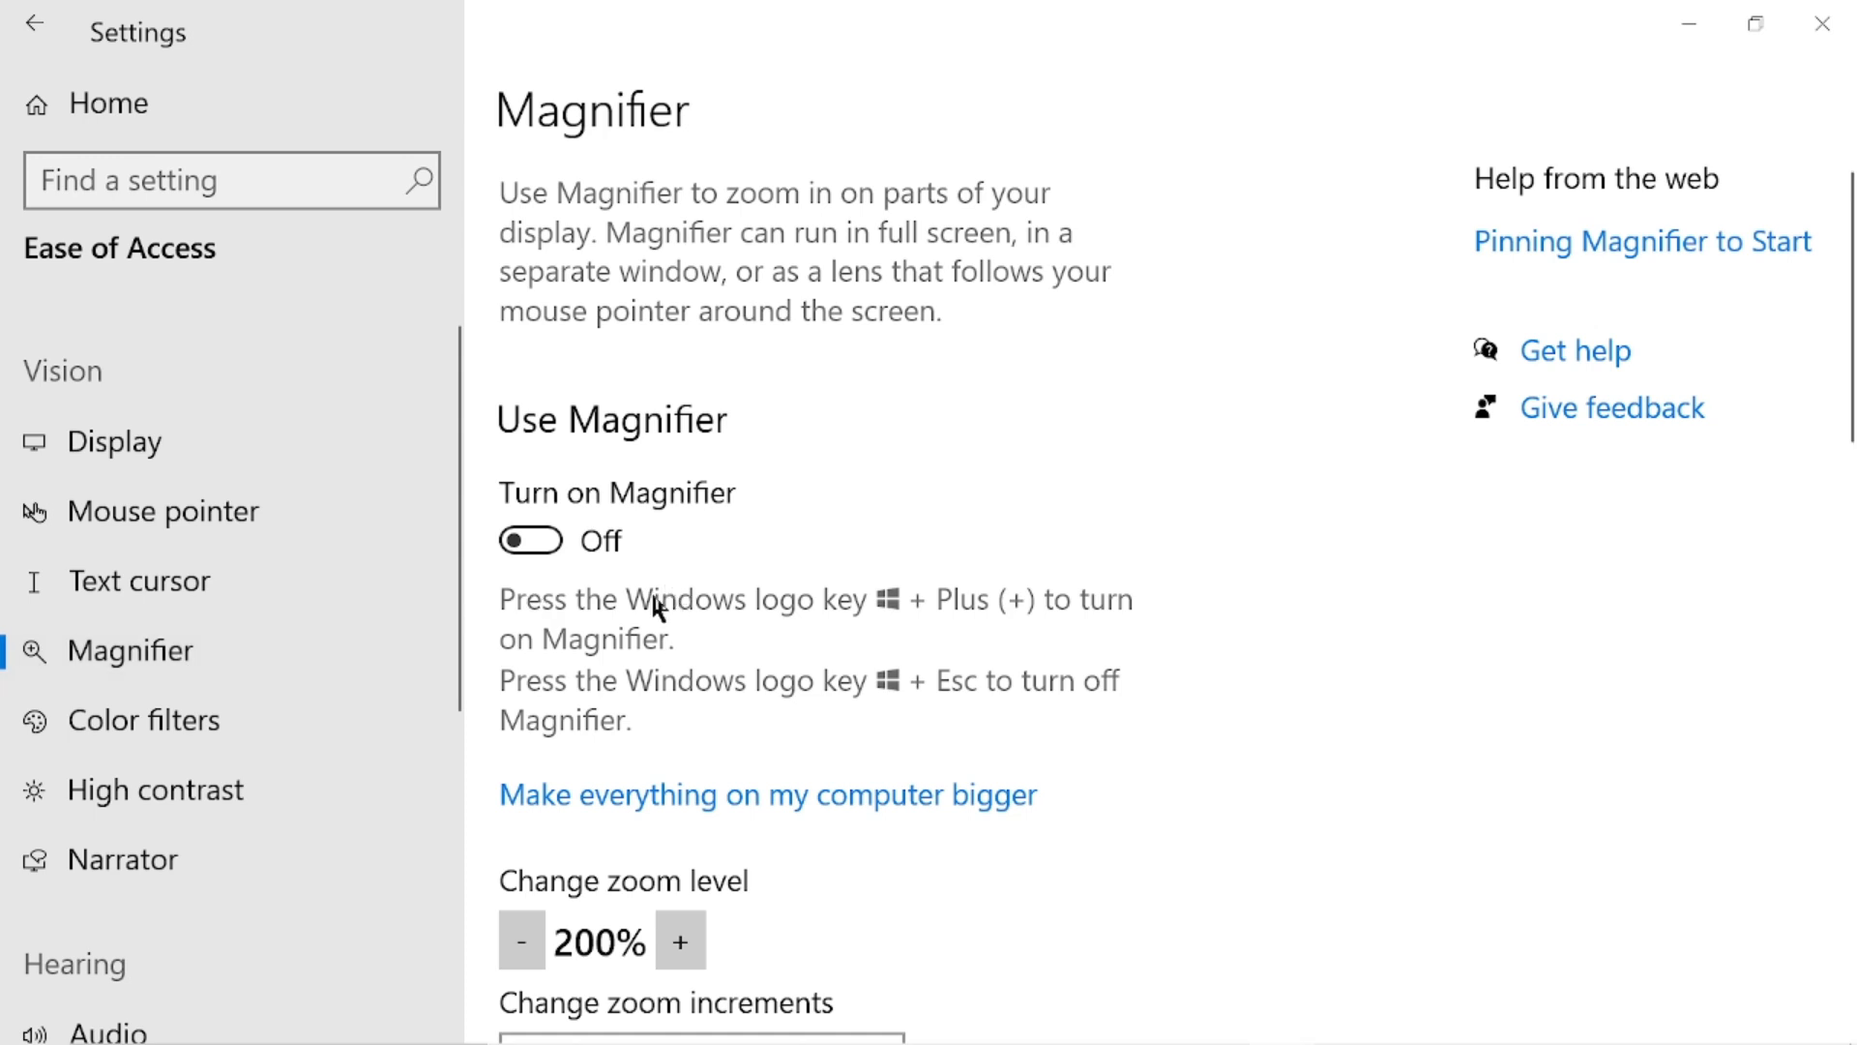
scroll(752, 595, down, 1)
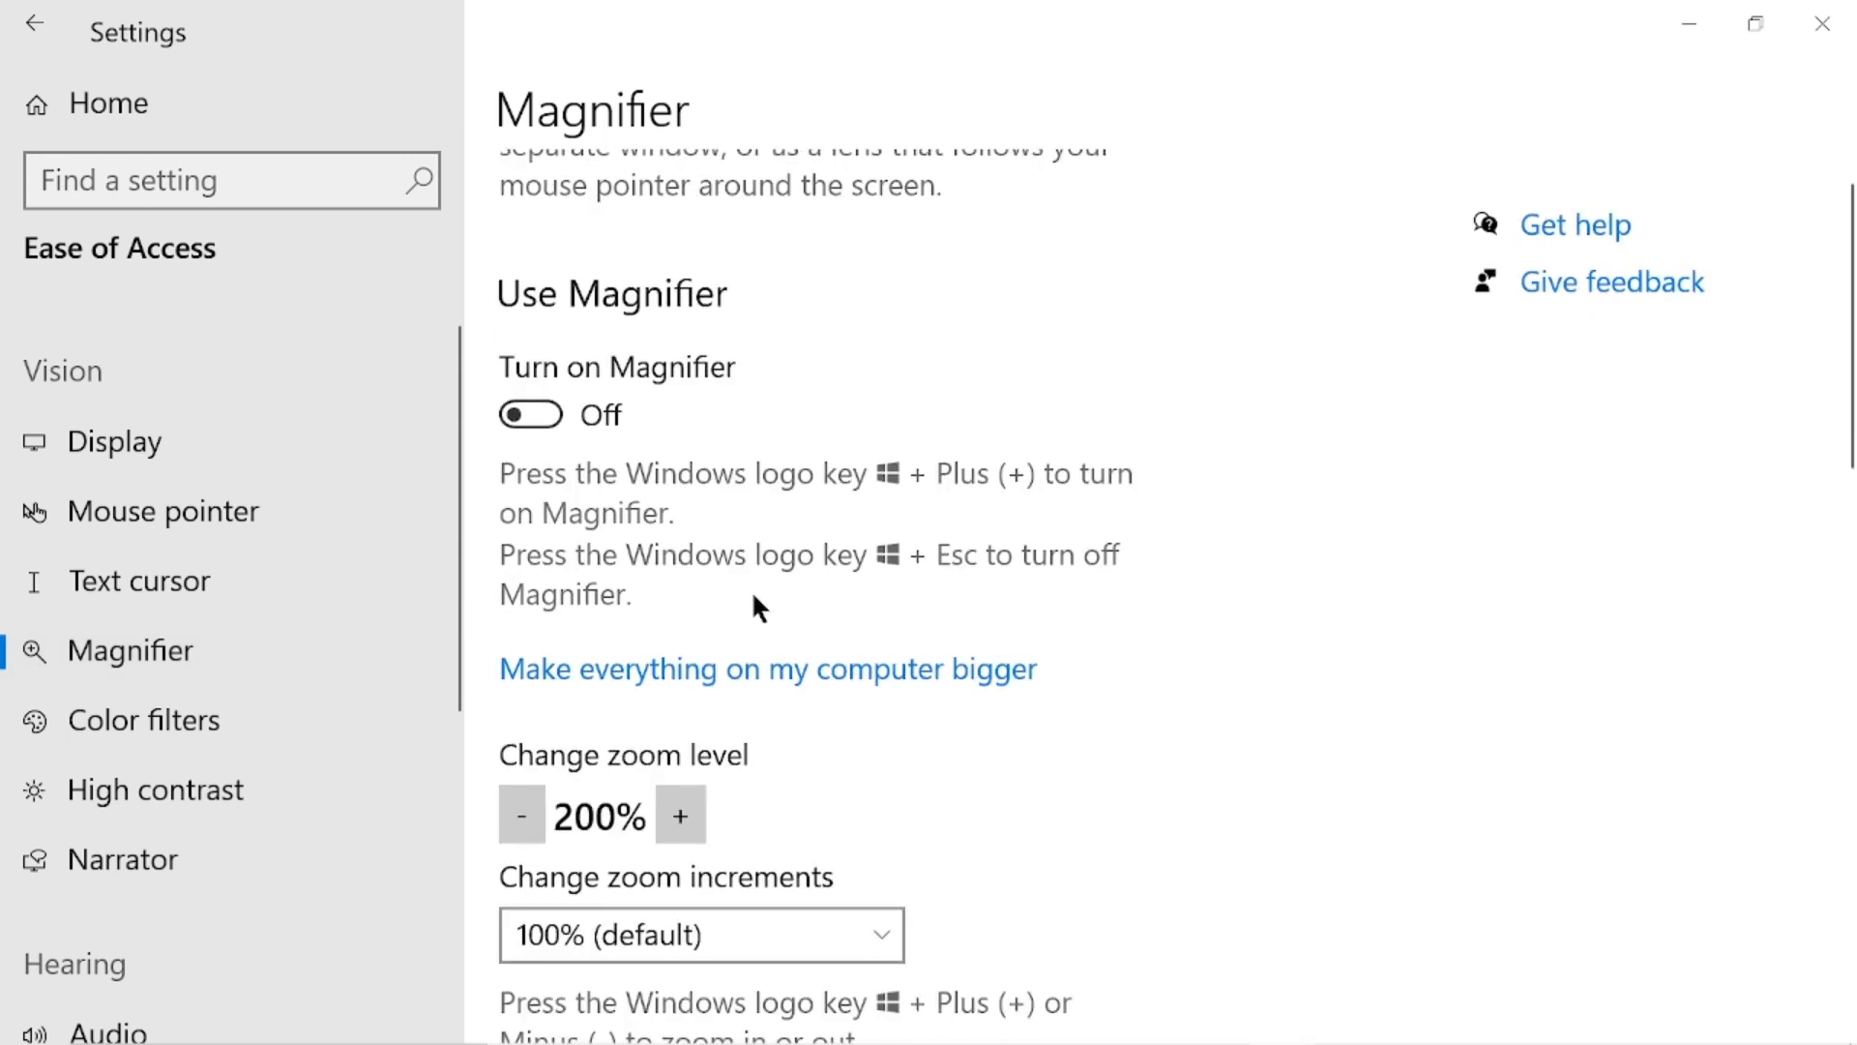
click(547, 418)
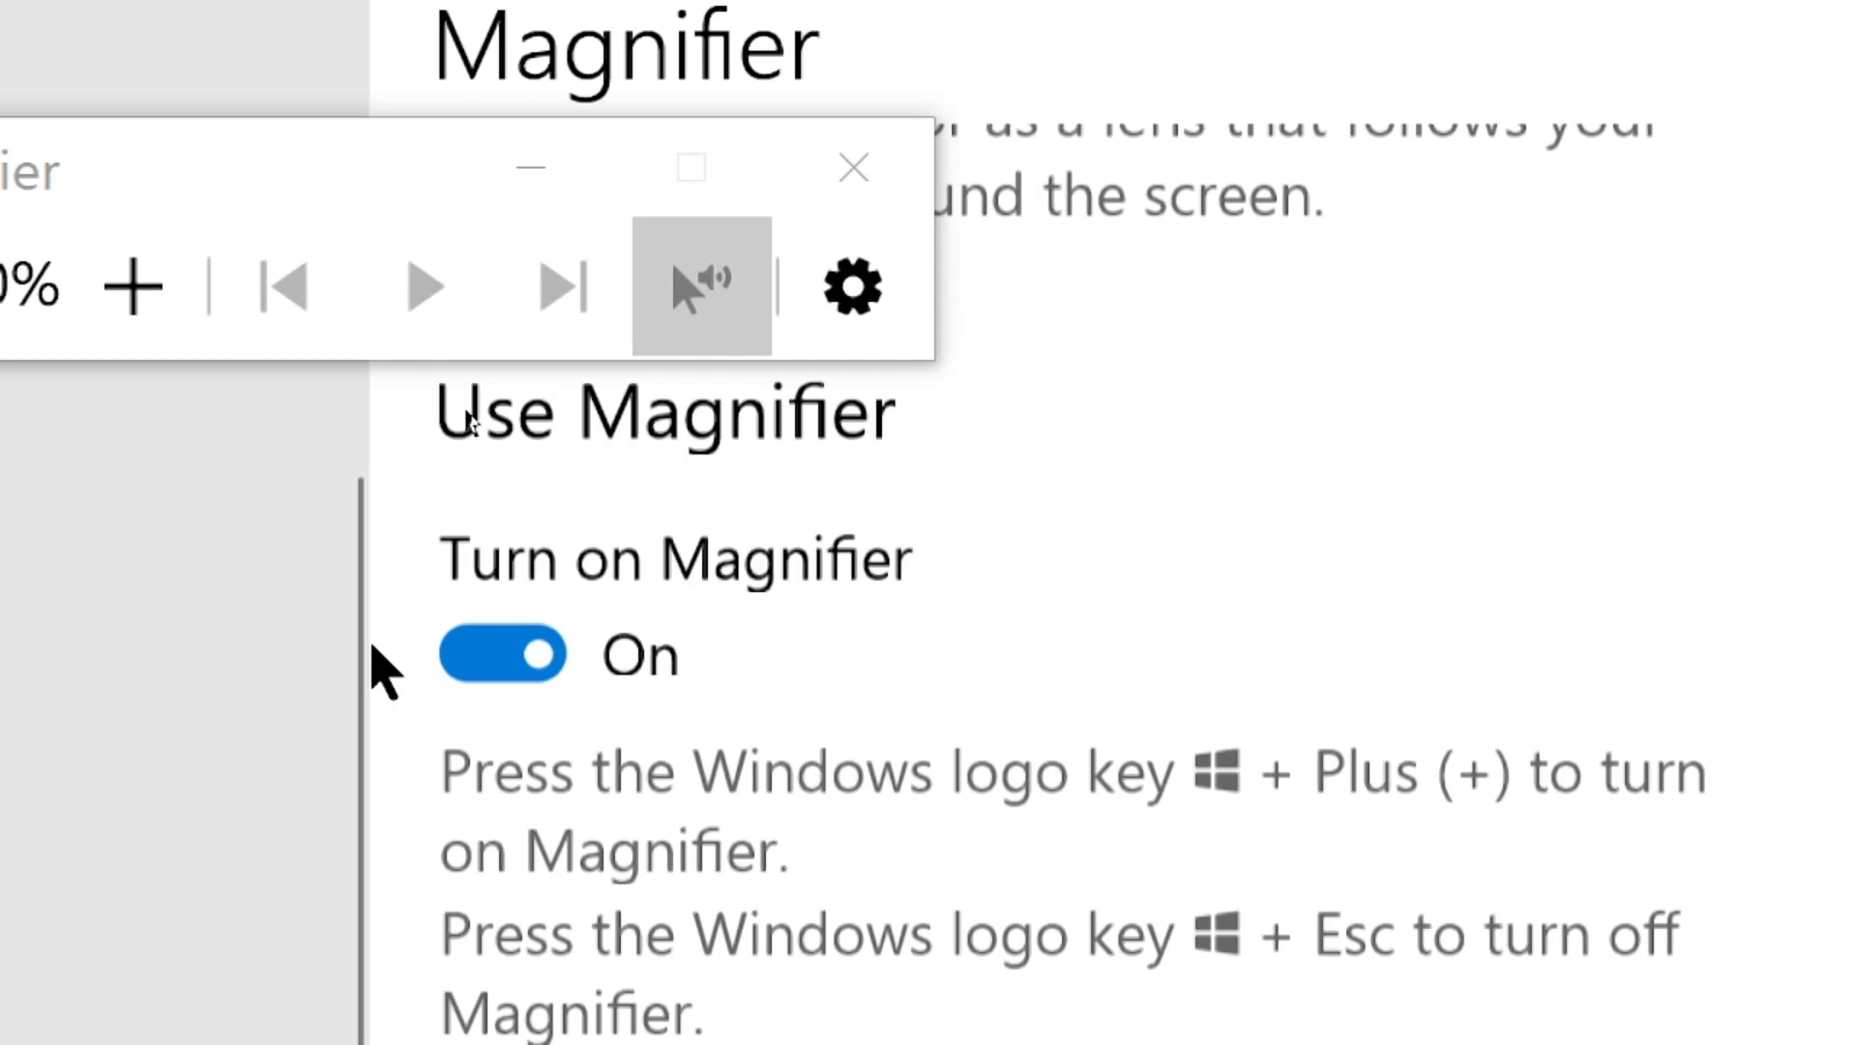
click(505, 650)
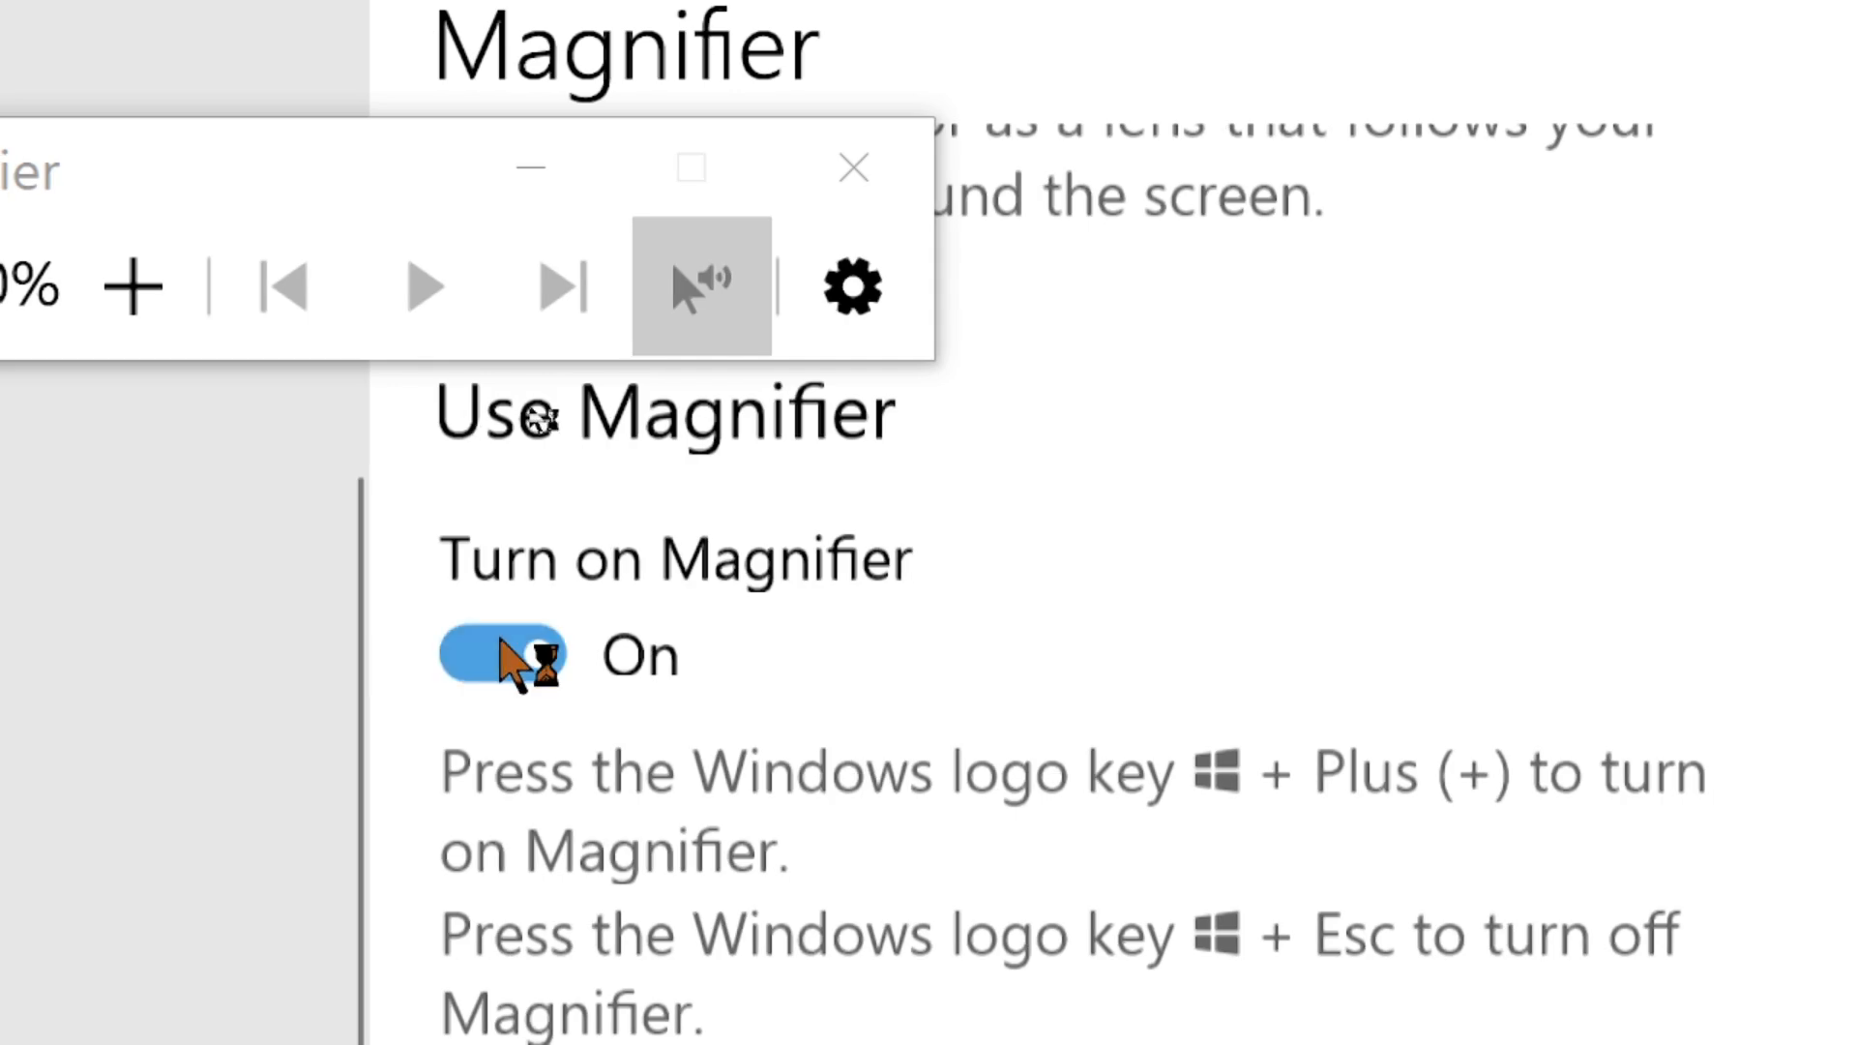
click(503, 648)
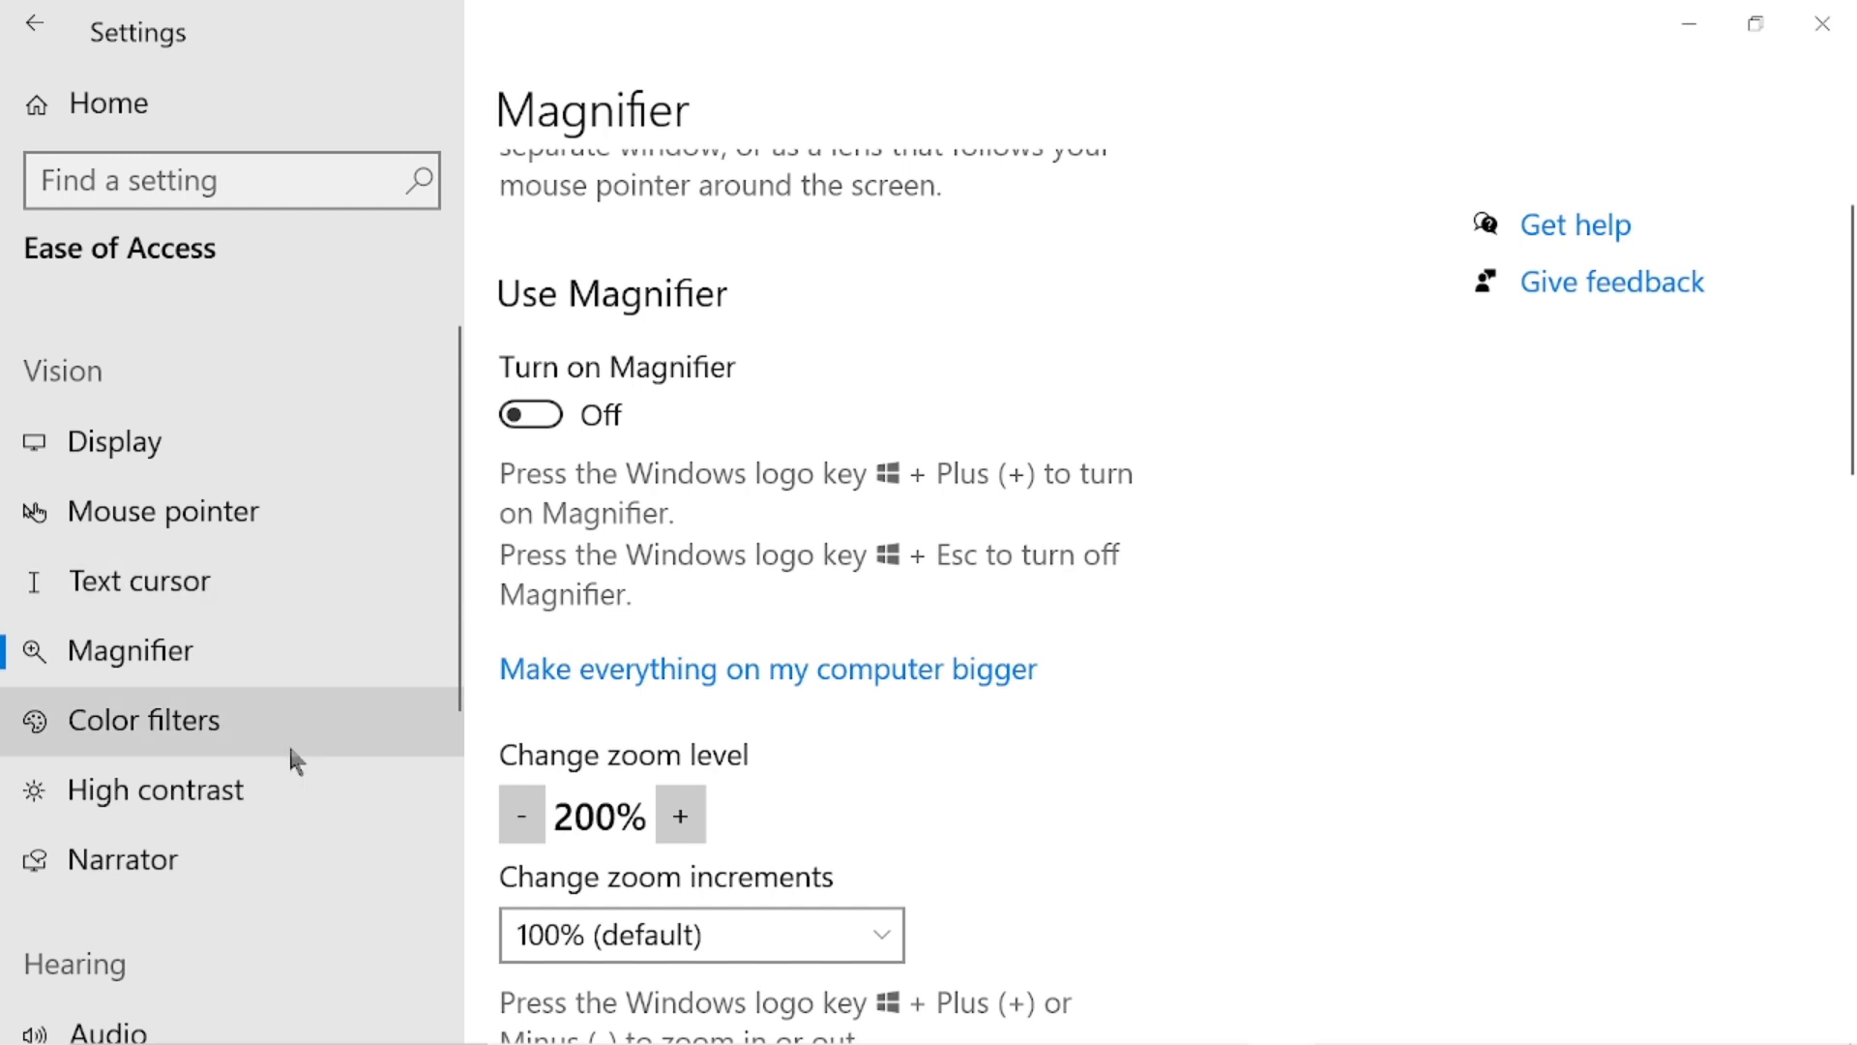
- Open the Audio settings under Hearing and examine the volume, mono audio, and visual alert choices for notifications
scroll(288, 744, down, 5)
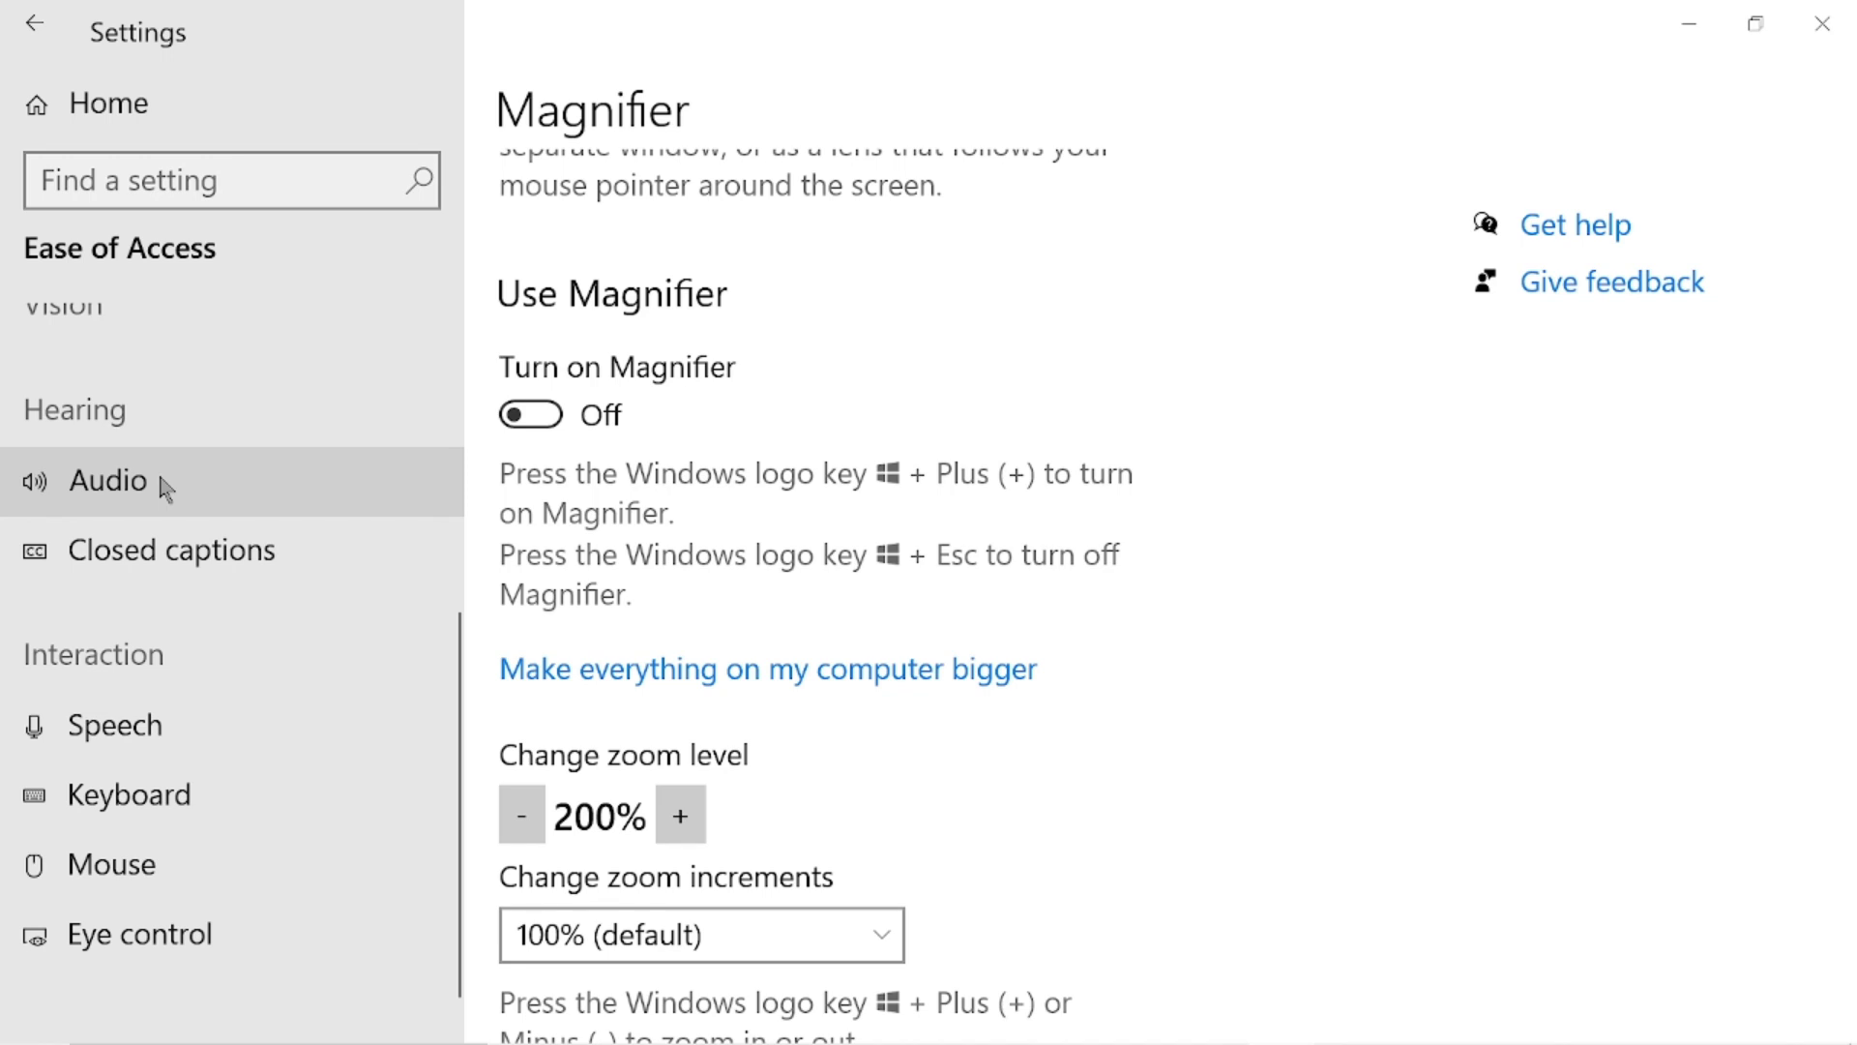
click(164, 487)
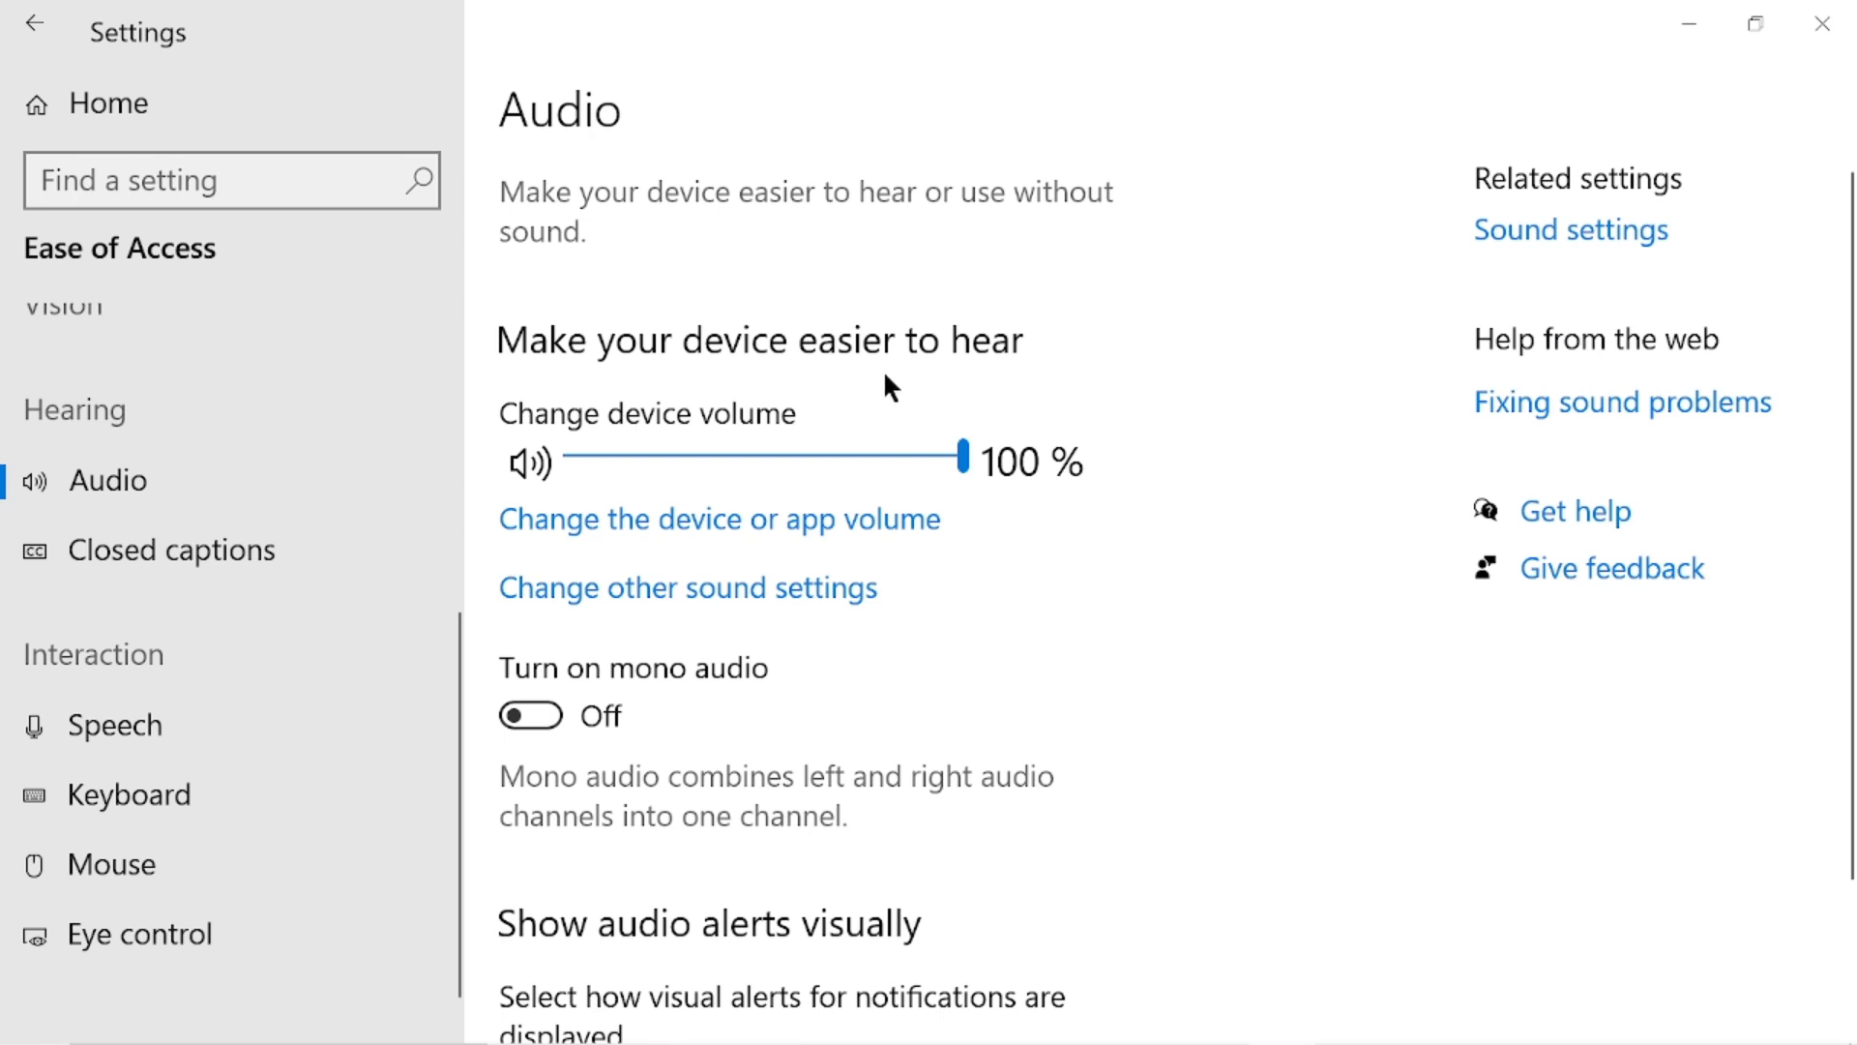
scroll(1106, 356, down, 2)
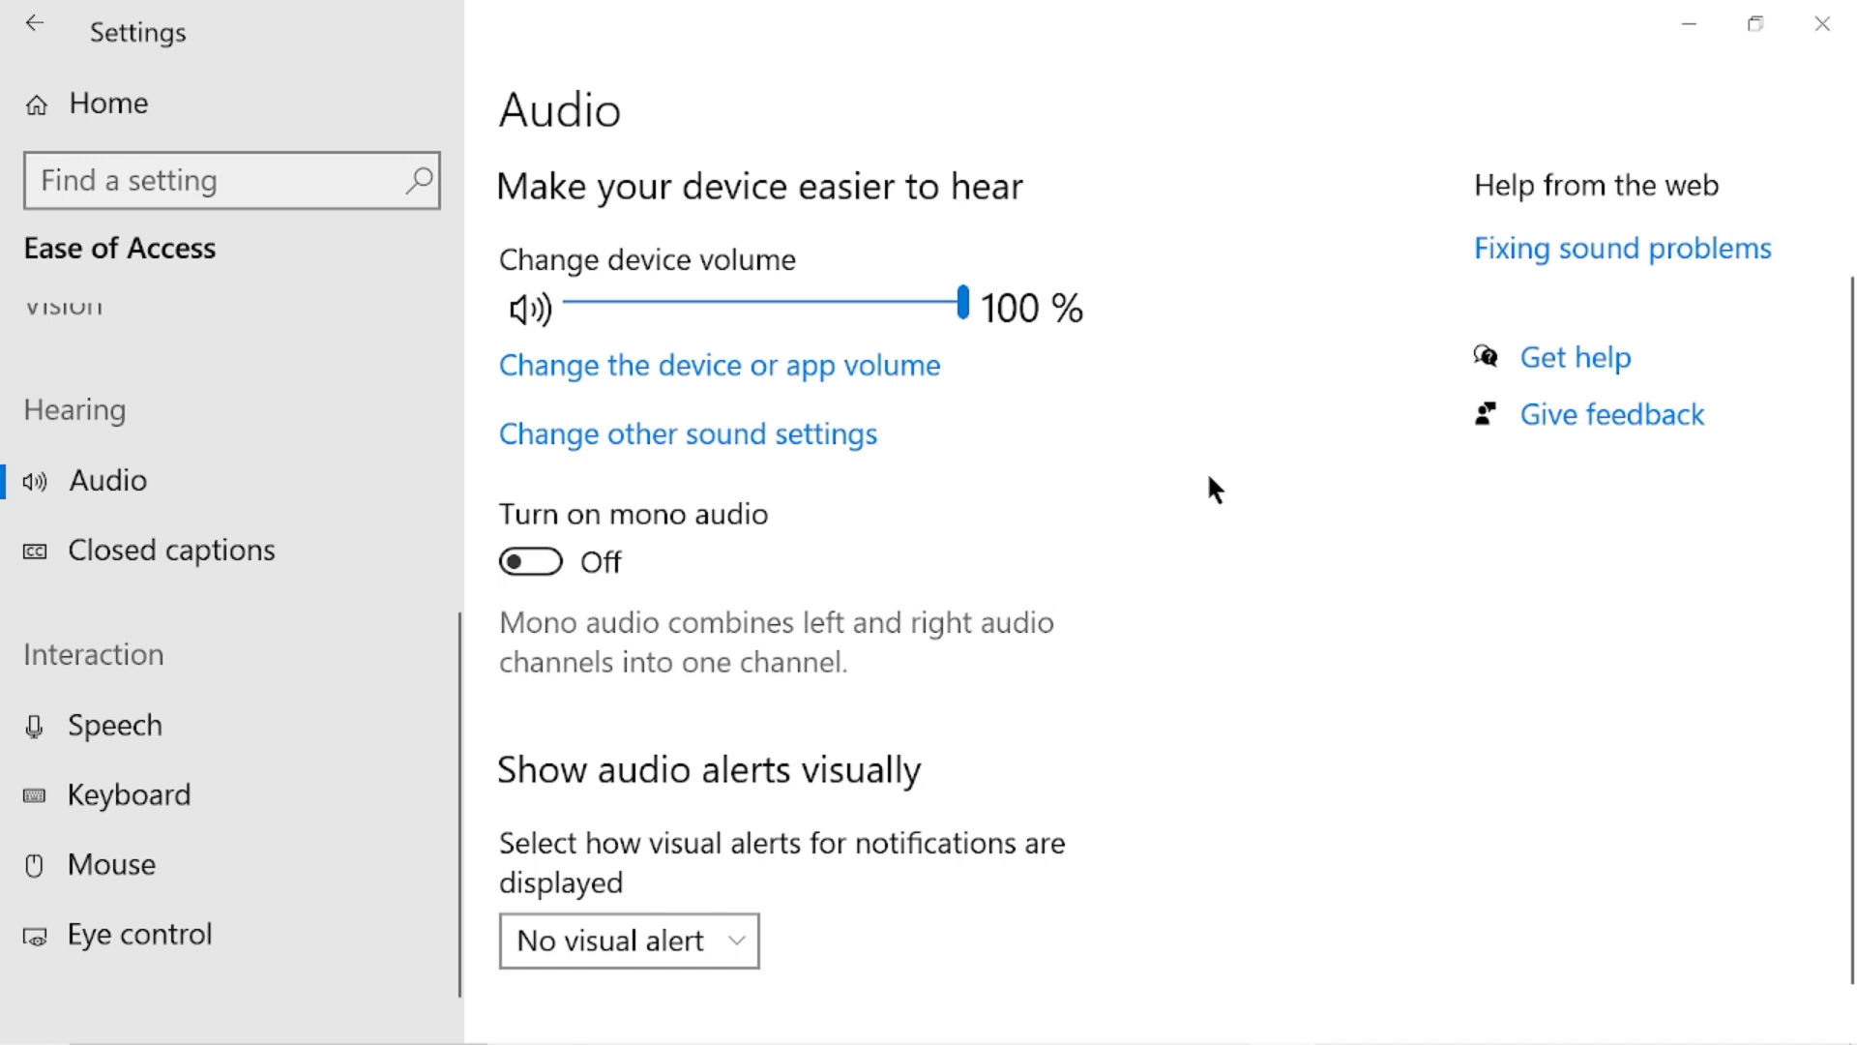
scroll(1209, 477, down, 1)
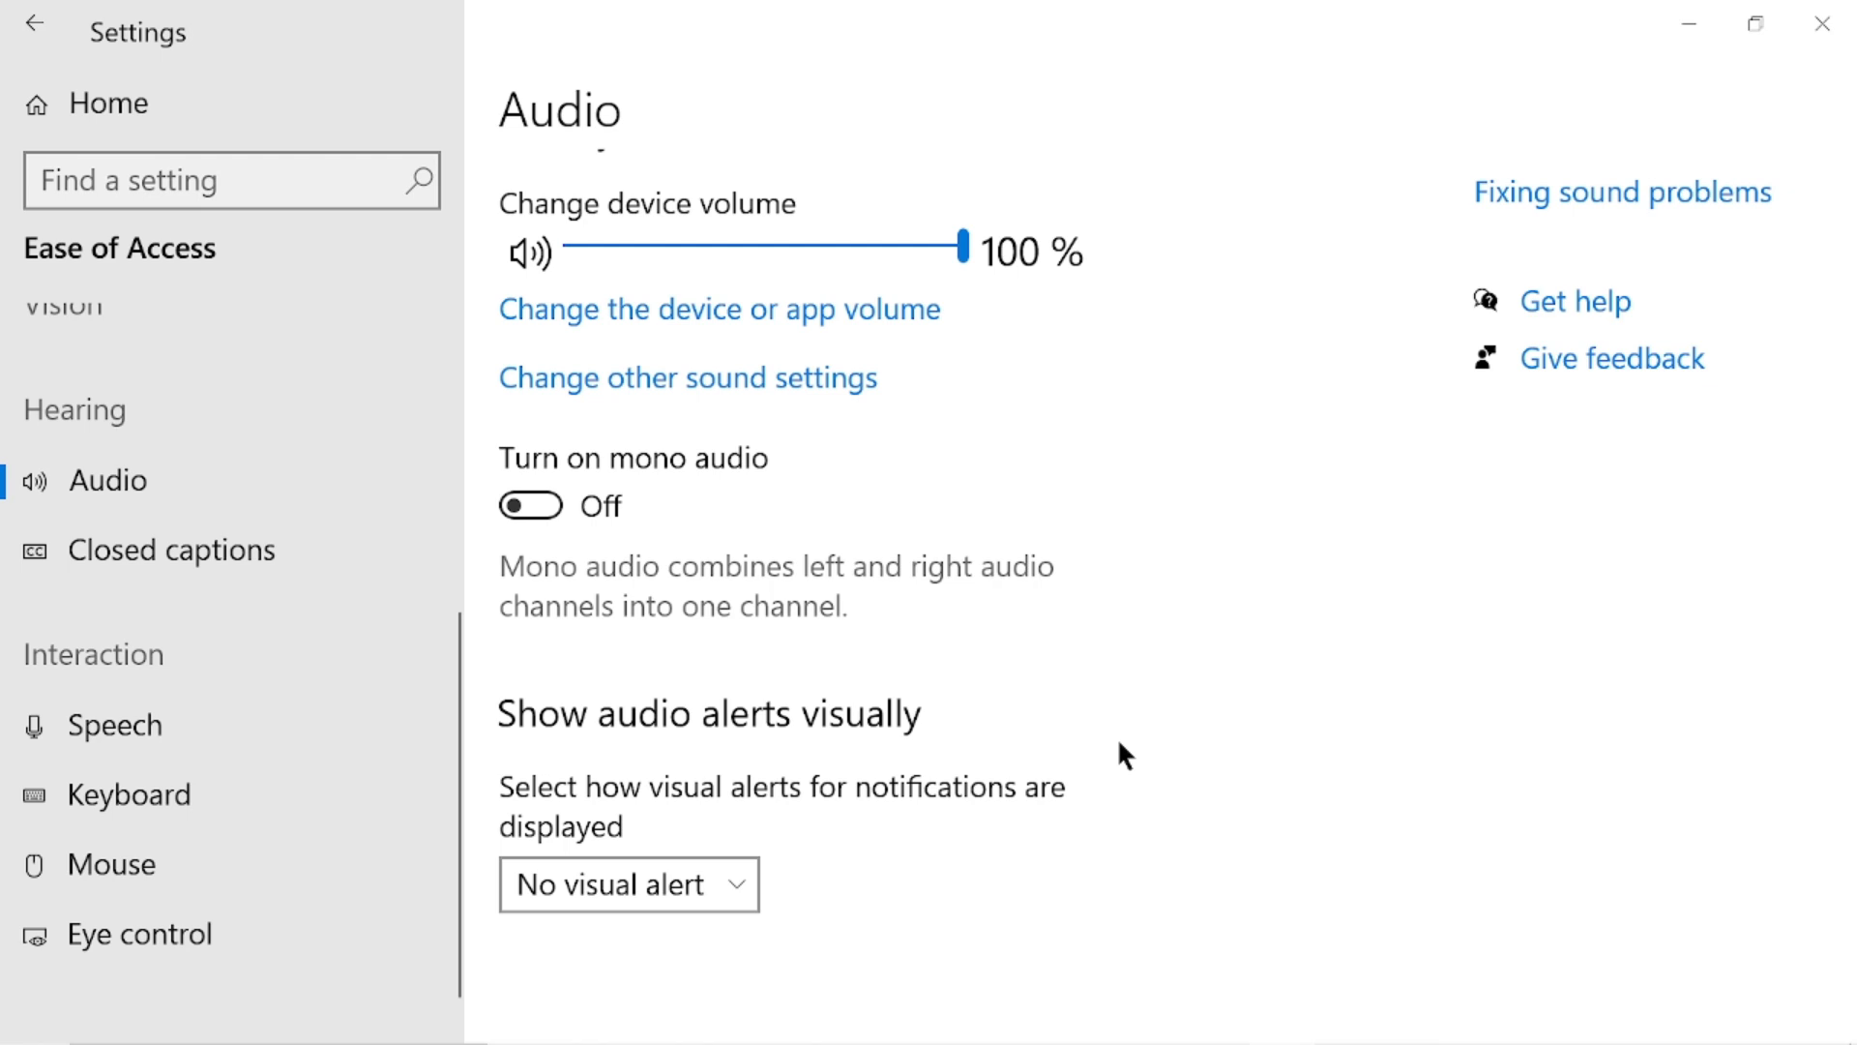
click(735, 885)
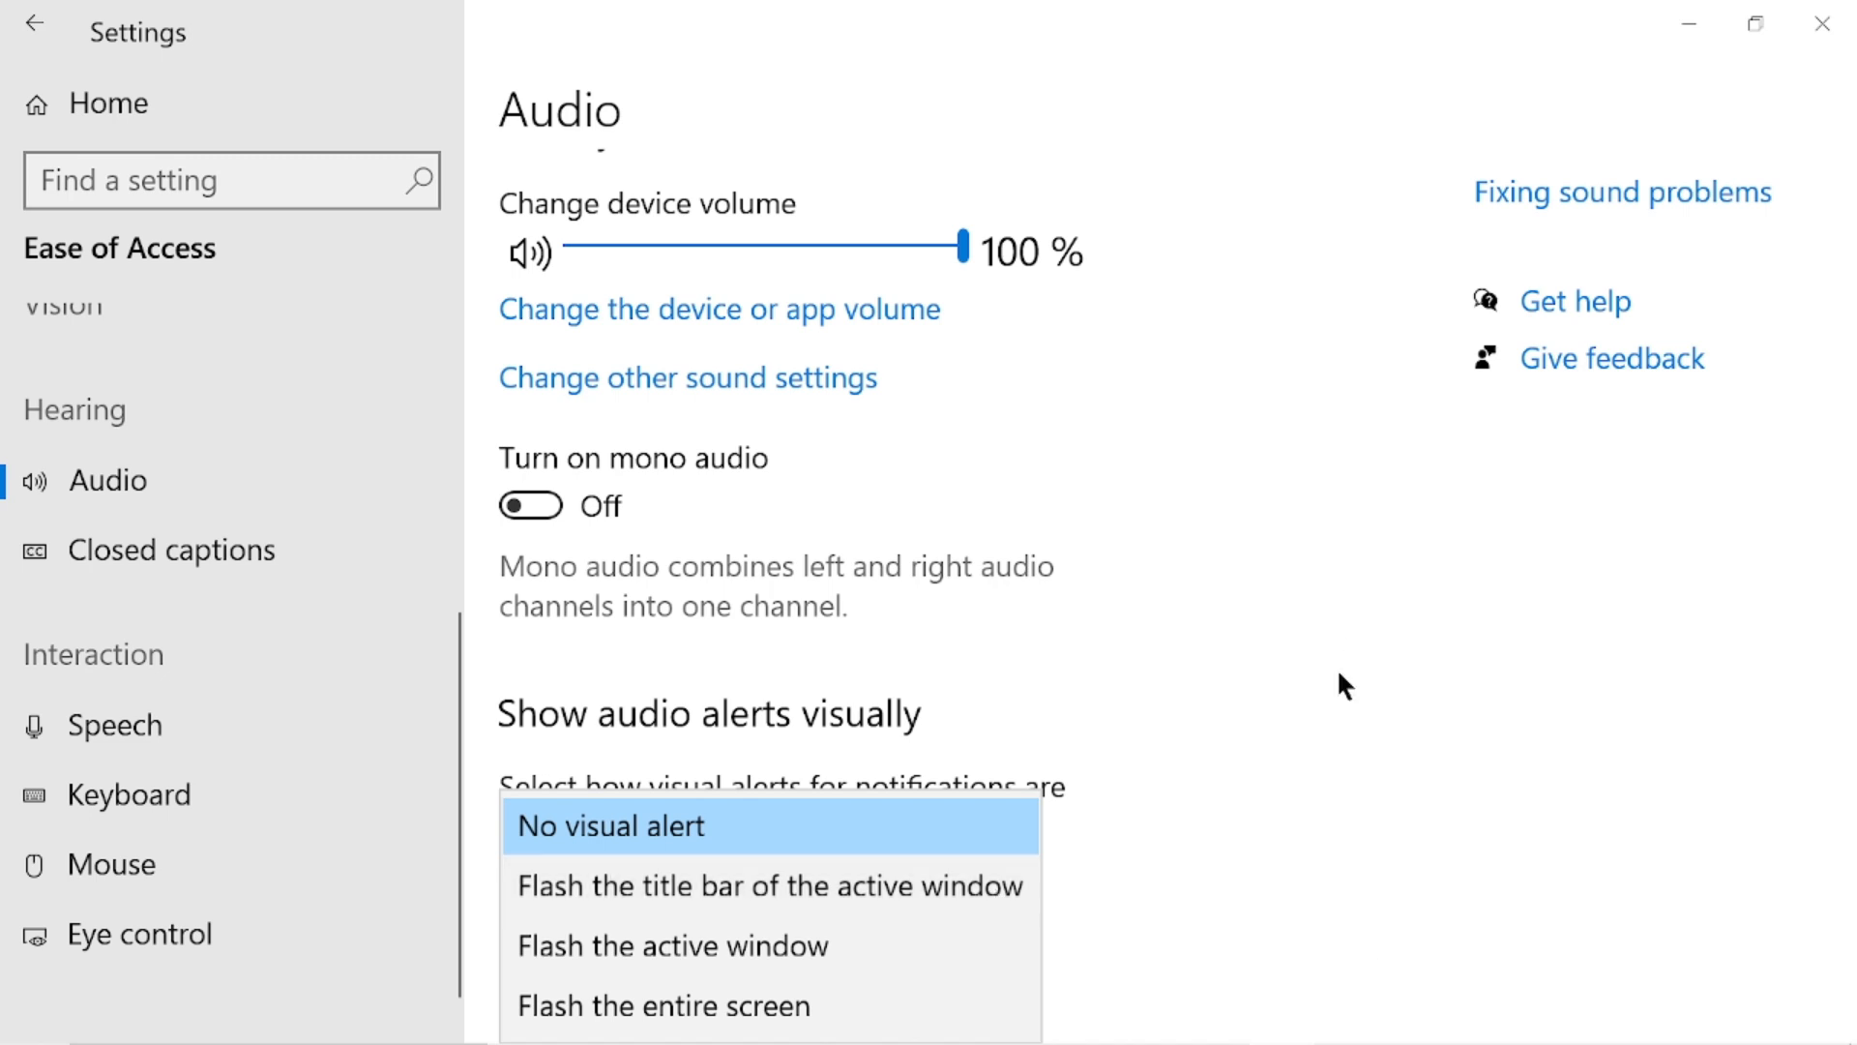
mouse_move(1240, 1042)
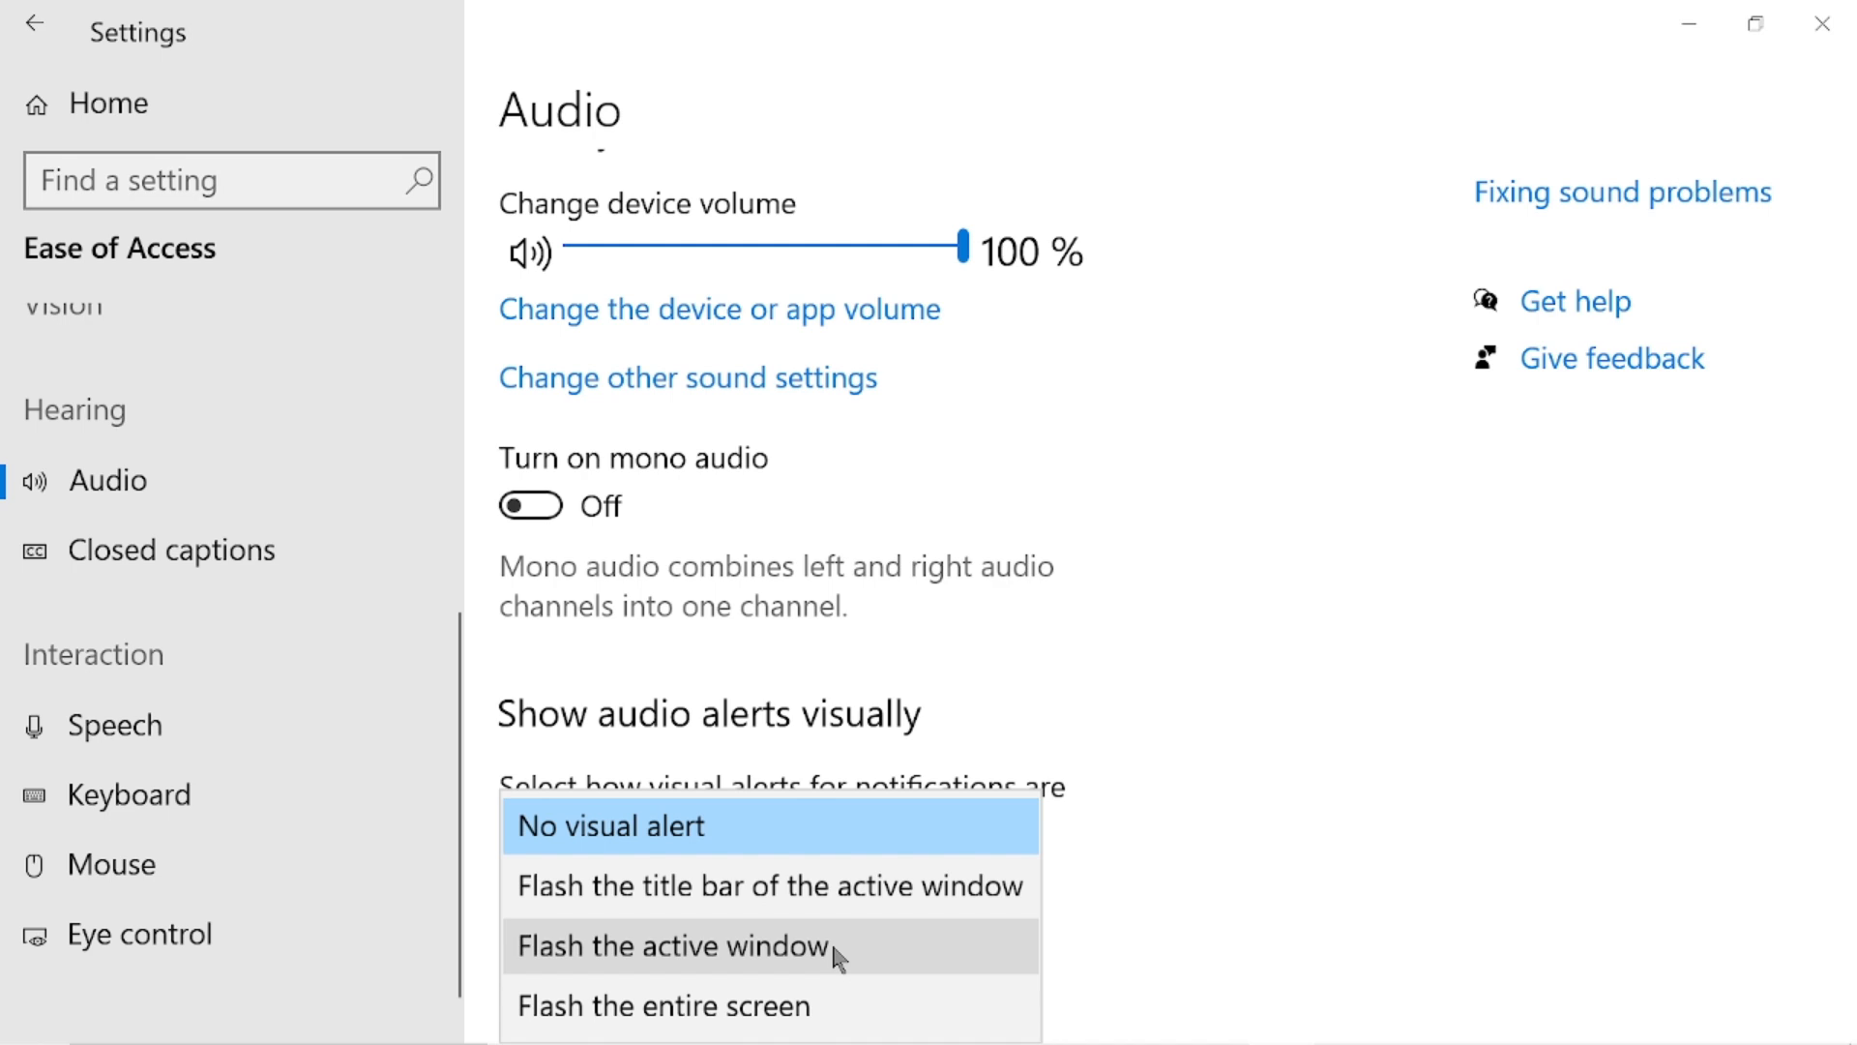
mouse_move(938, 1039)
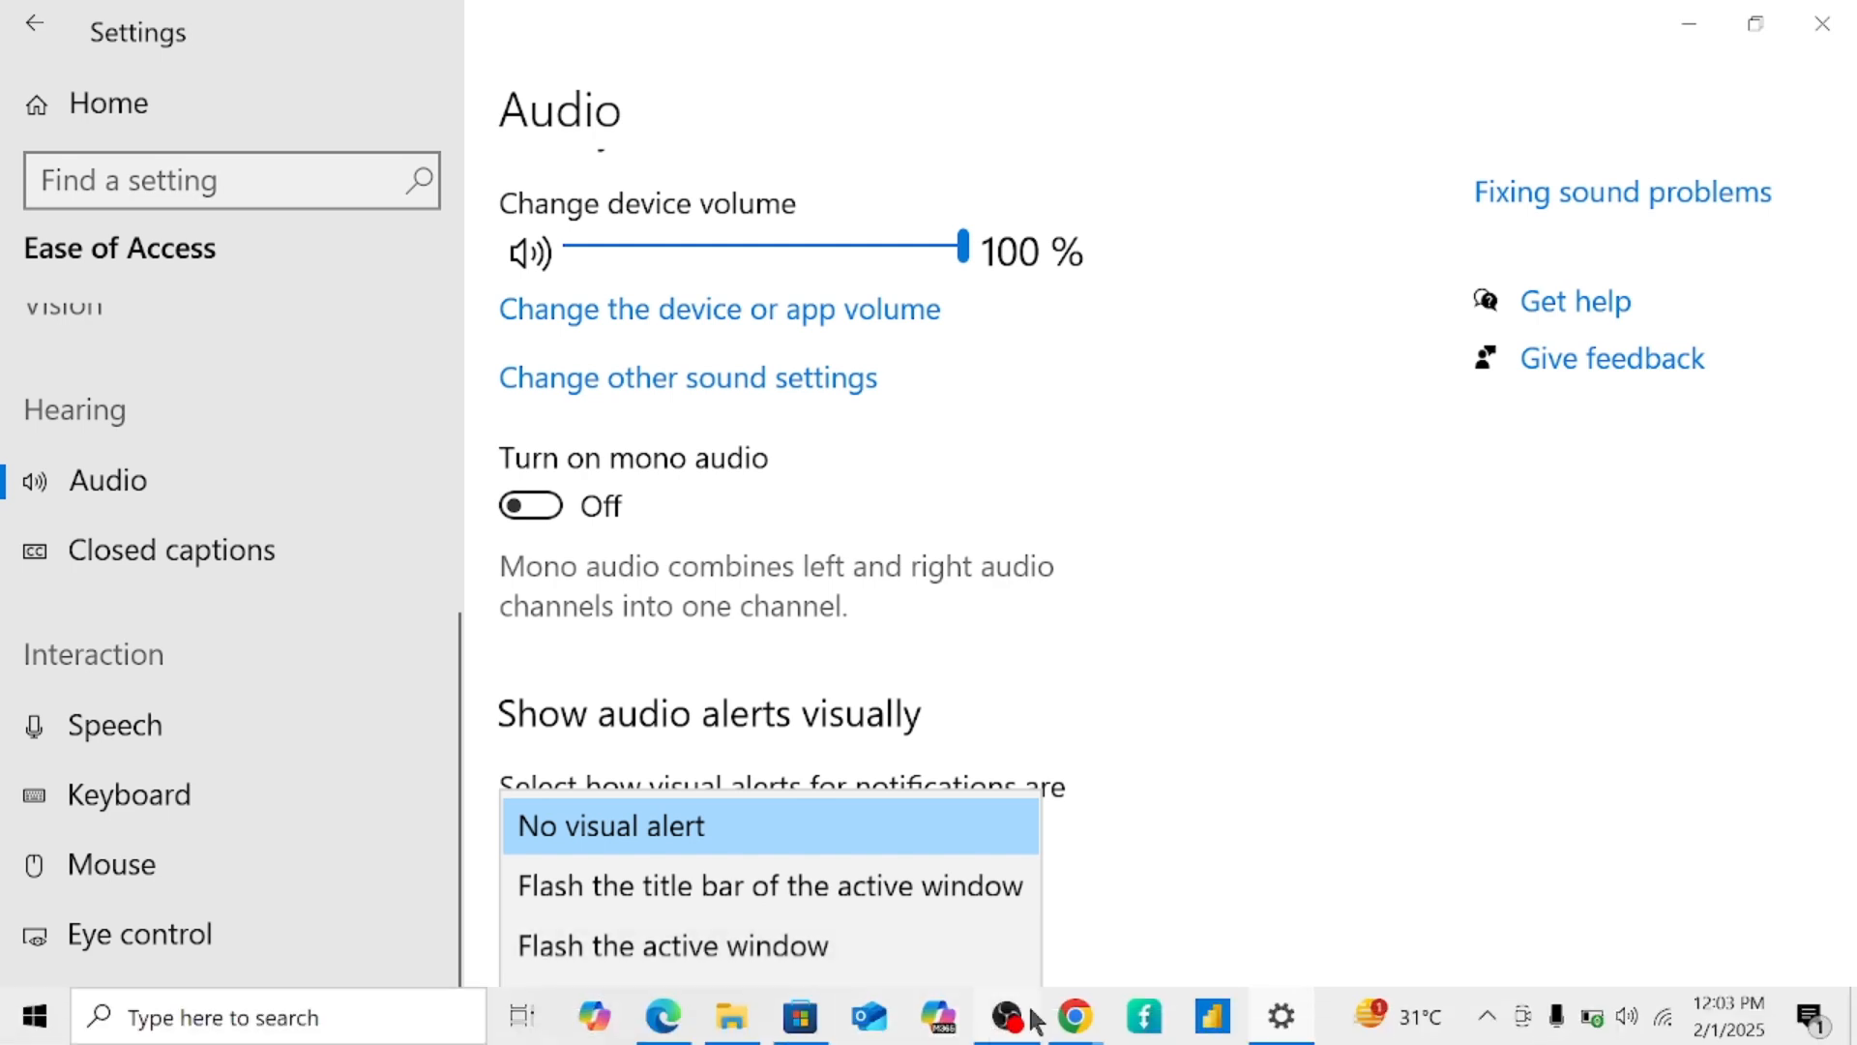
mouse_move(1013, 1032)
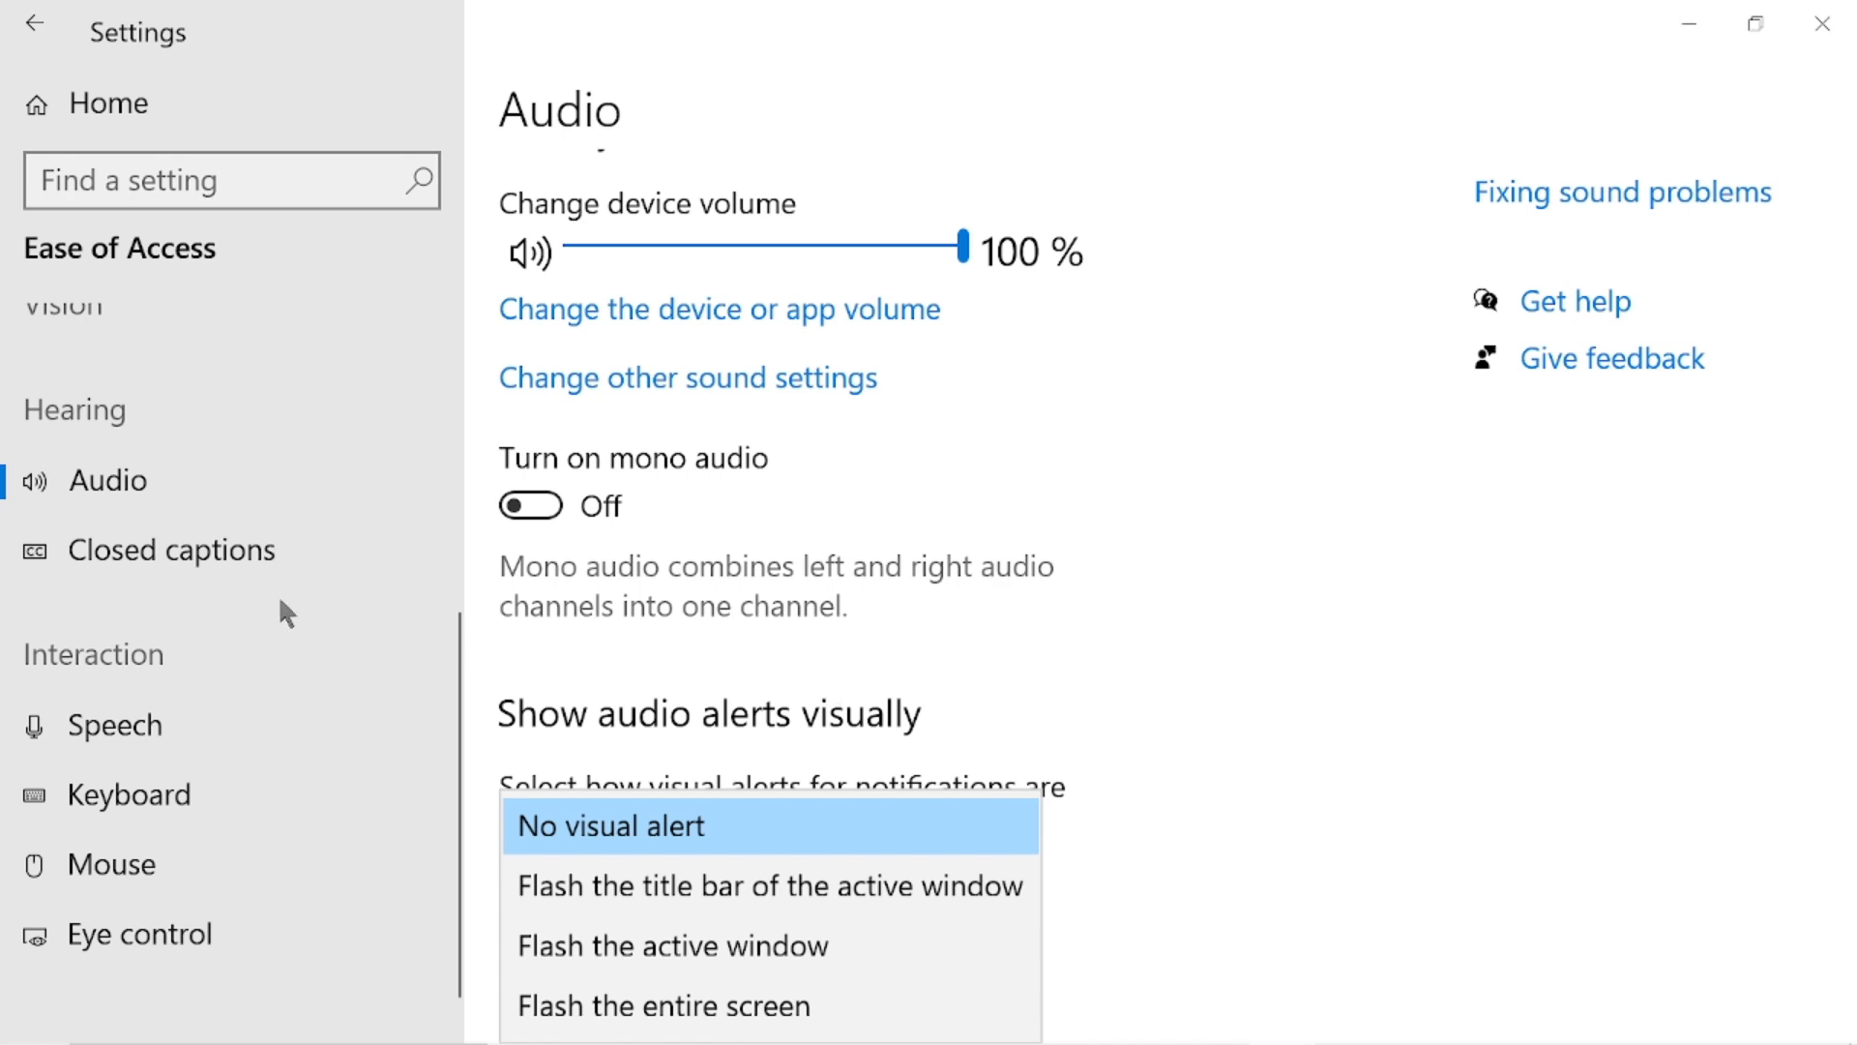
- Open the Closed captions settings under Hearing and examine the caption preview and the caption color option
click(213, 557)
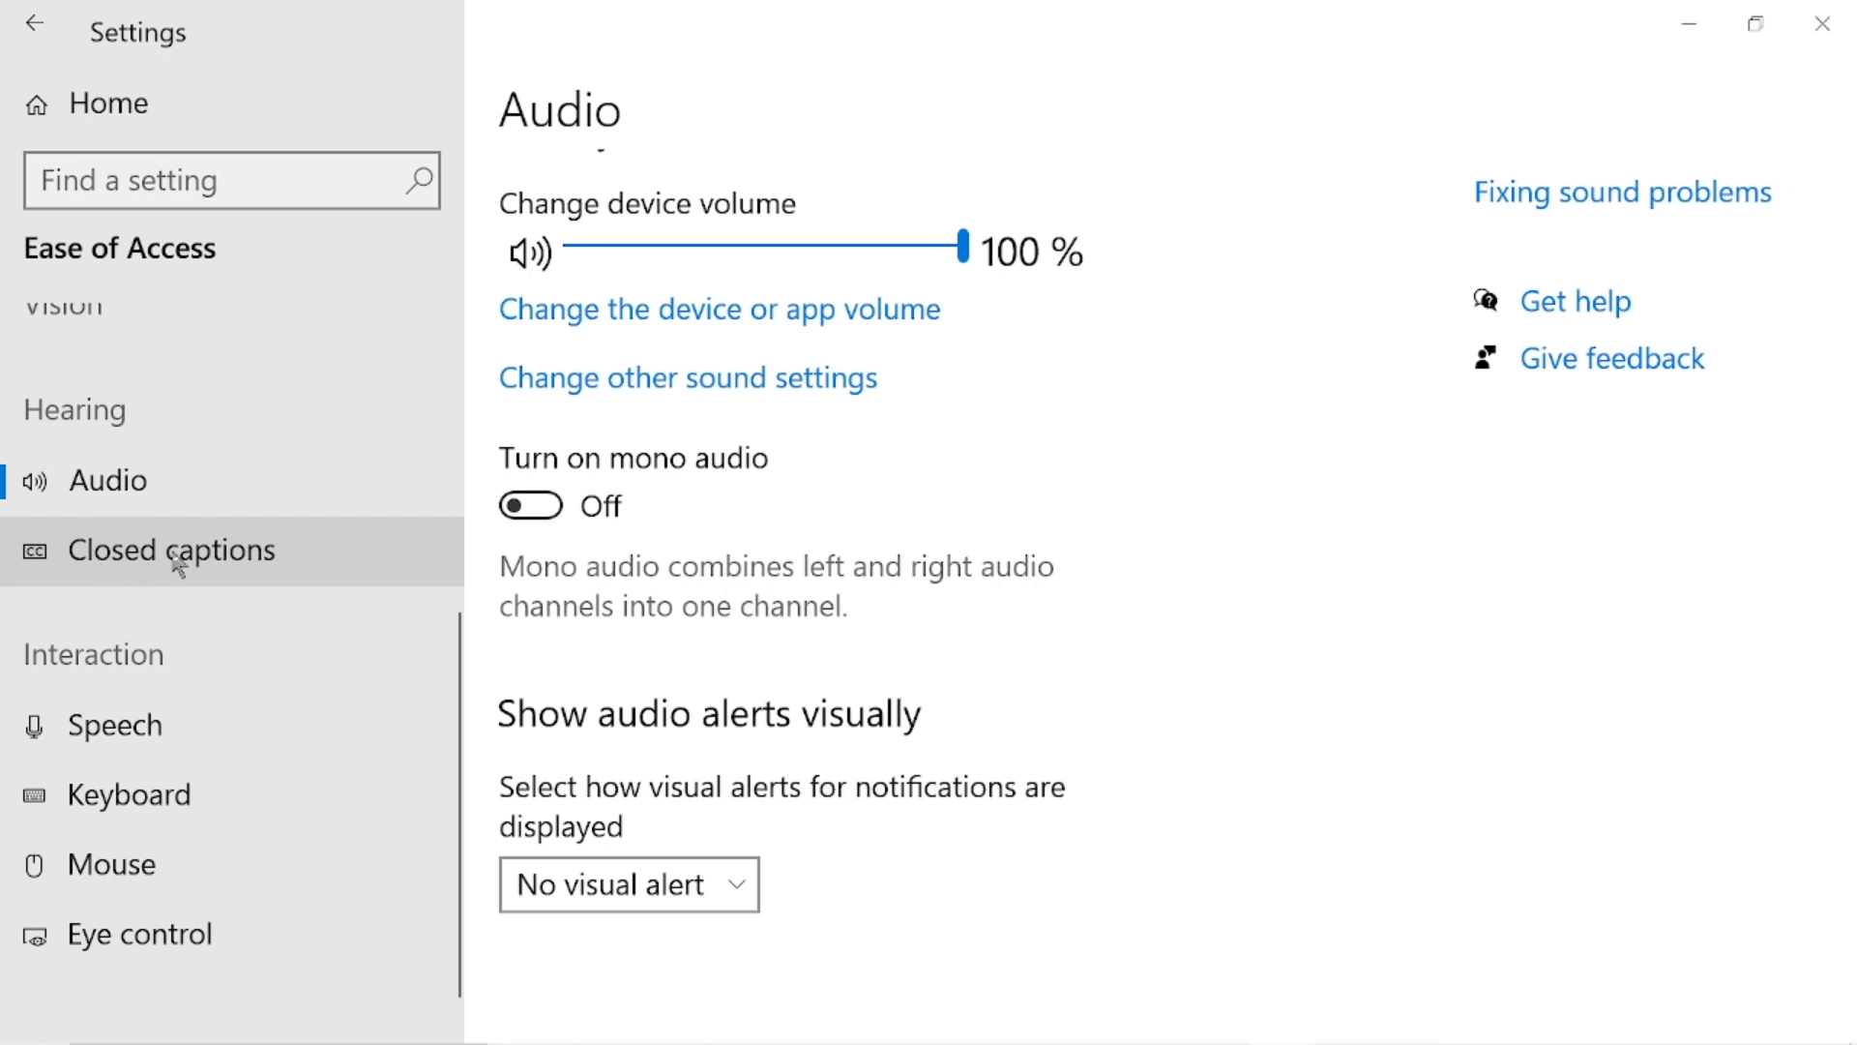
click(178, 561)
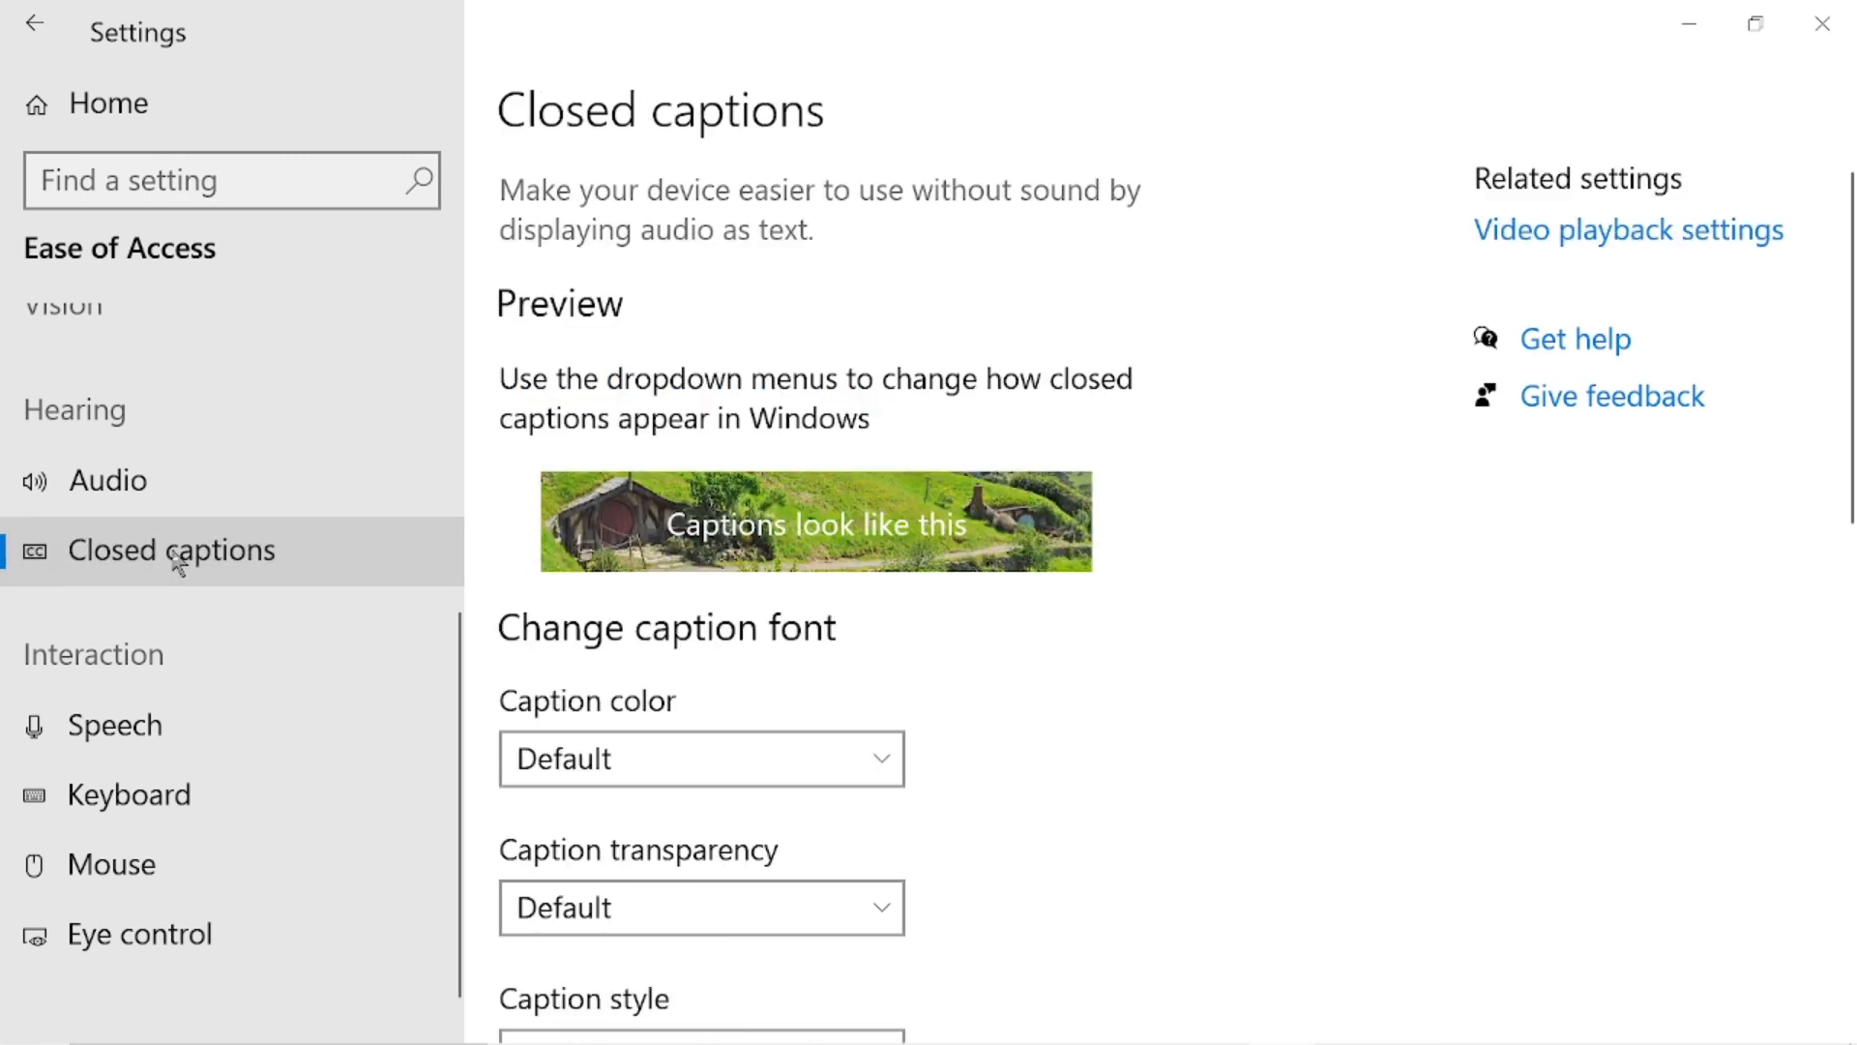
scroll(1012, 698, down, 2)
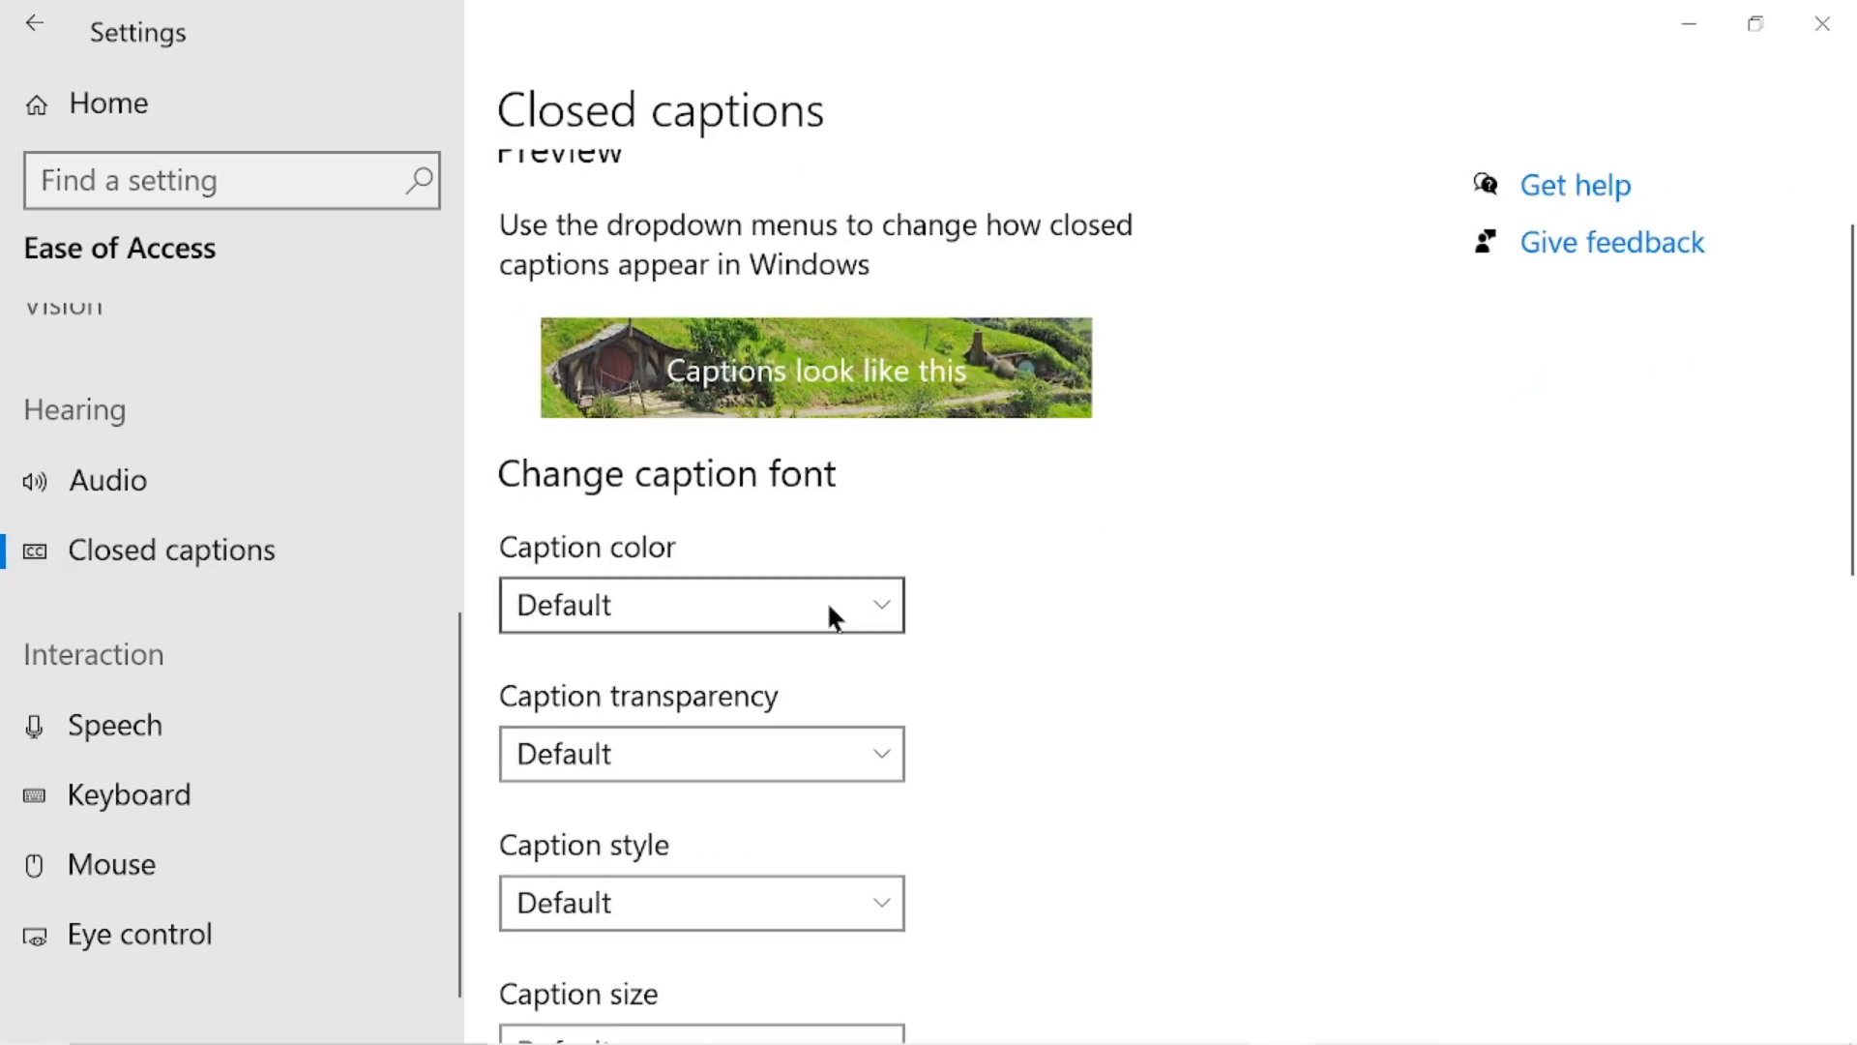
click(888, 605)
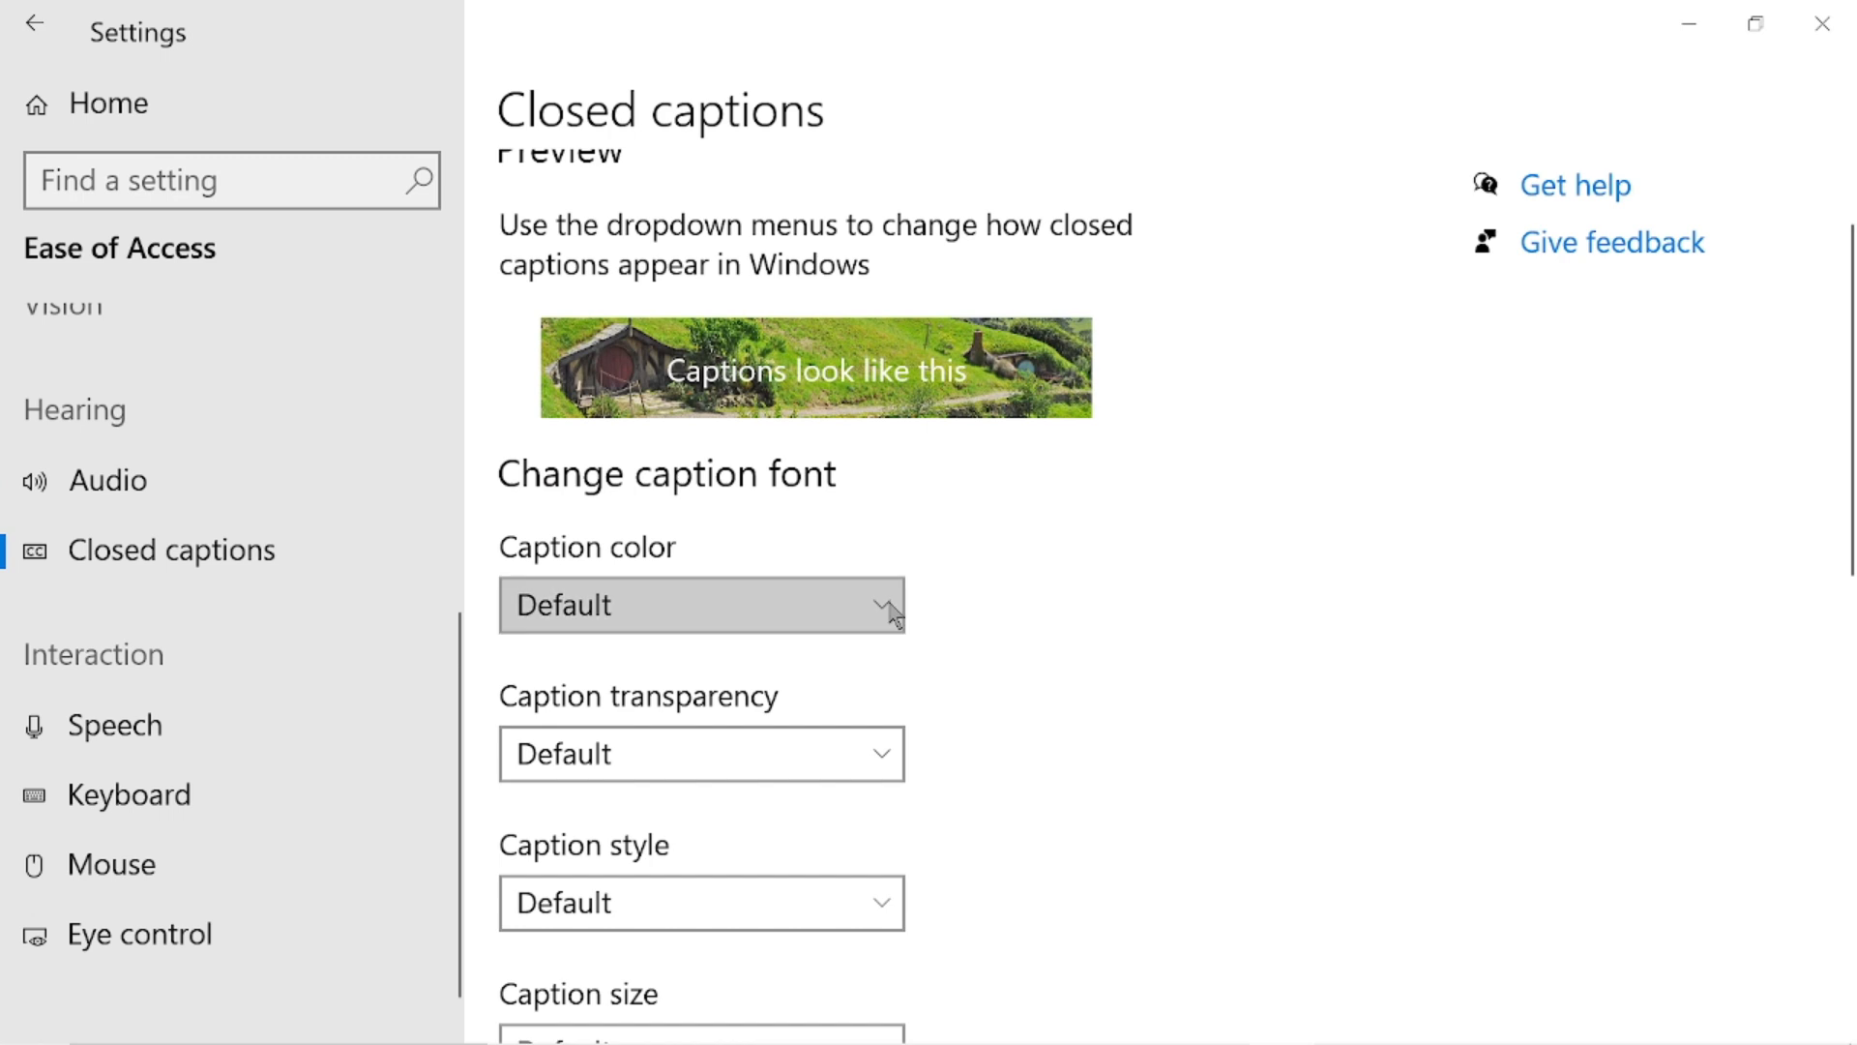
click(1115, 560)
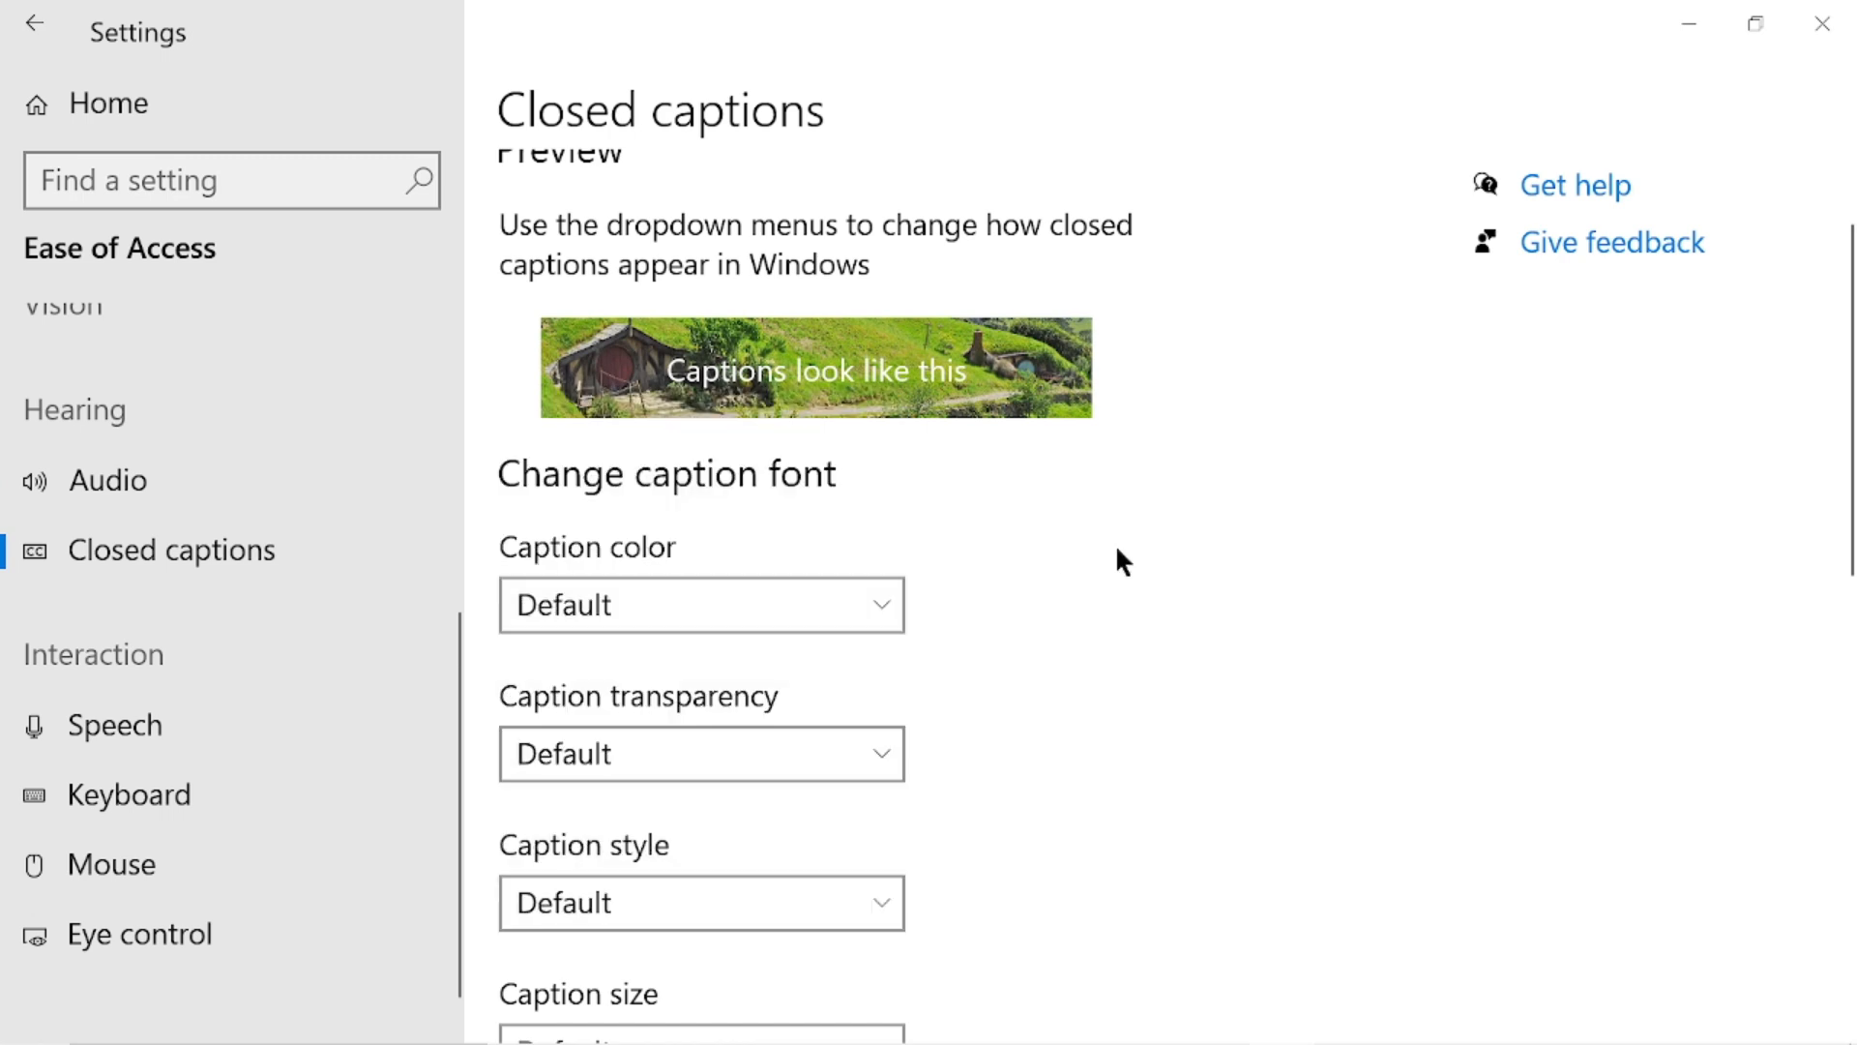
scroll(986, 479, up, 2)
scroll(980, 474, down, 3)
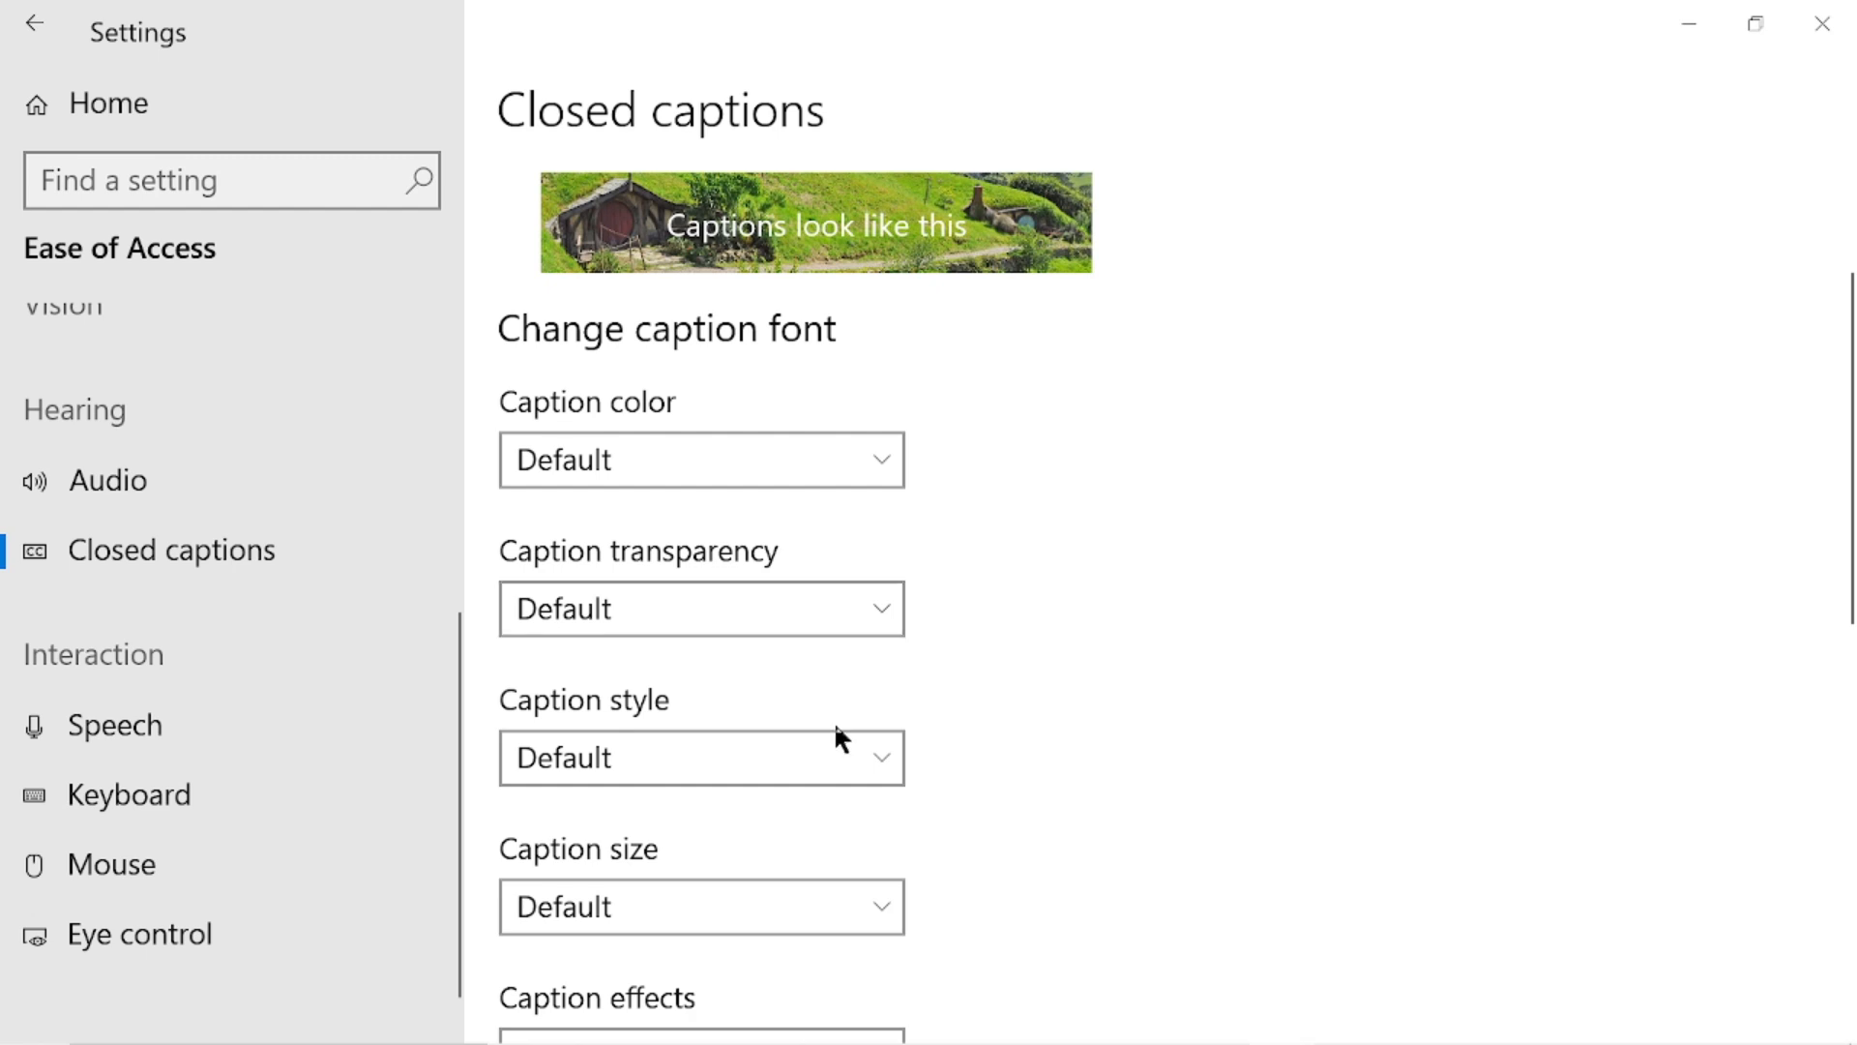
- Review the caption style choices, then the caption size, effects, background, and window dimming options
scroll(834, 721, down, 2)
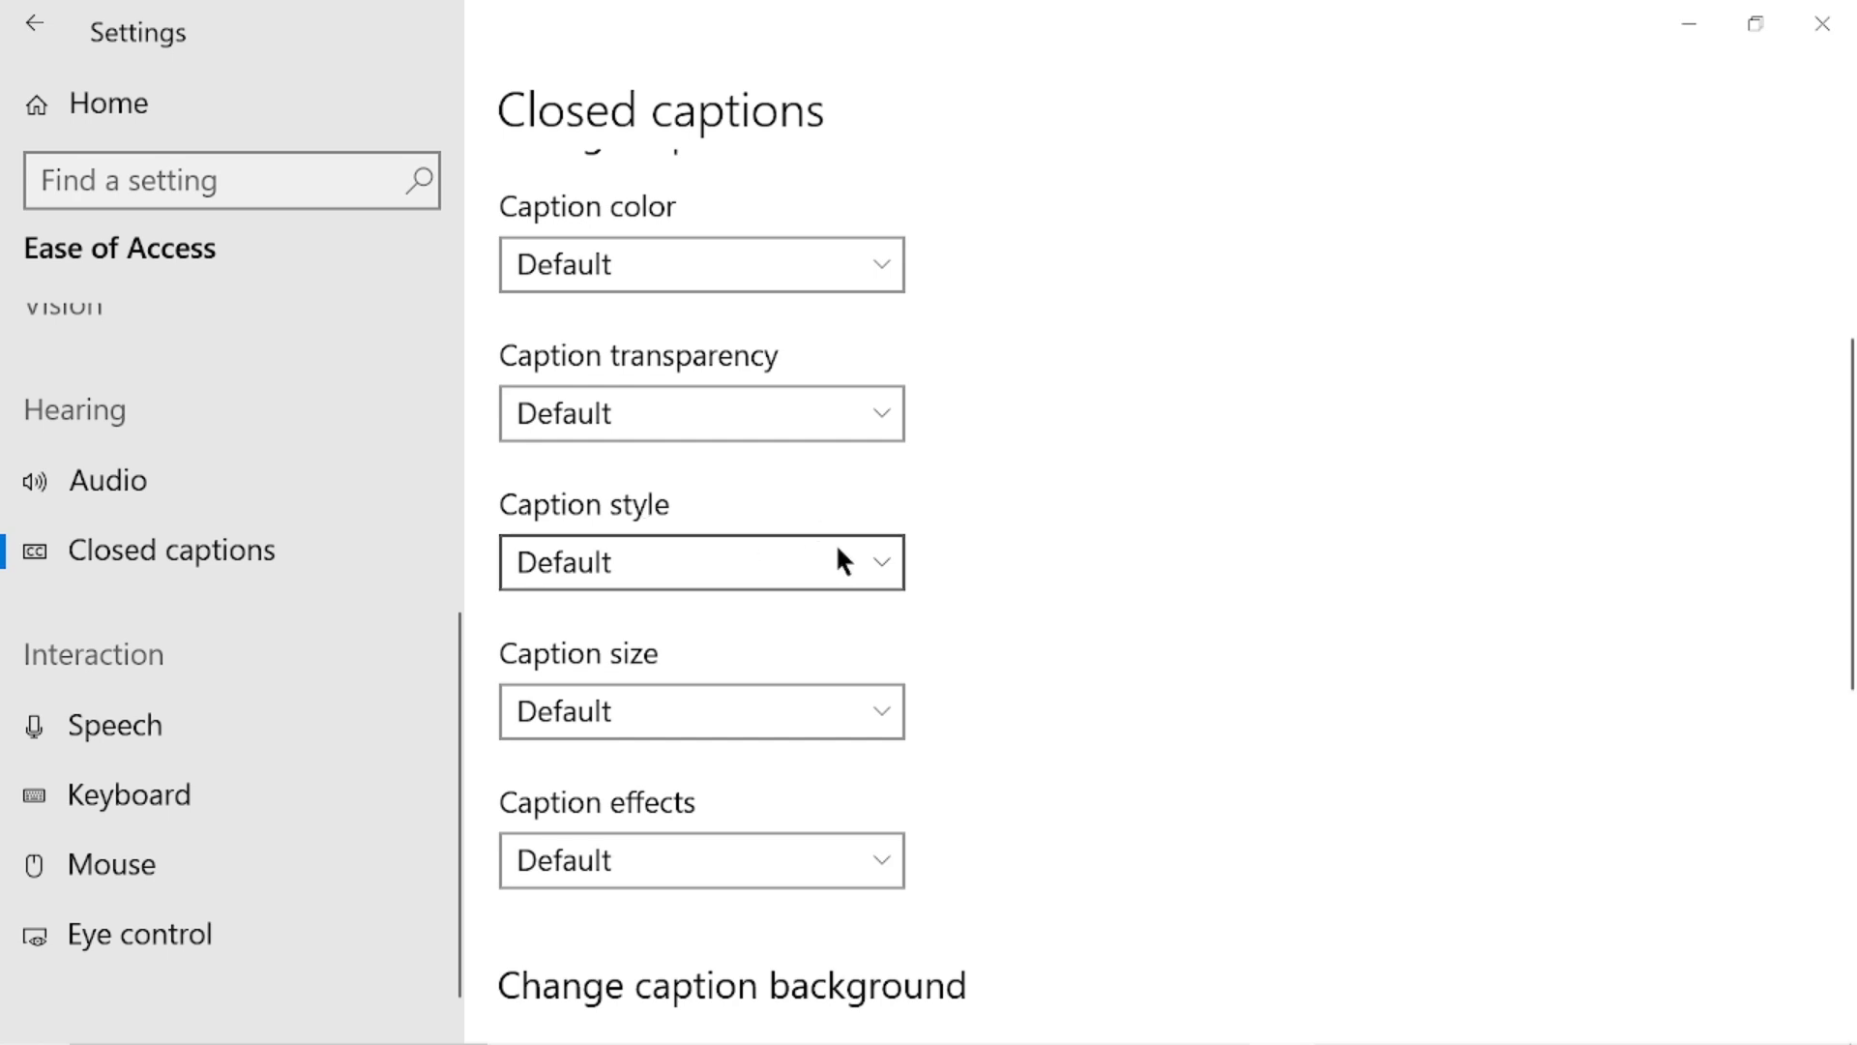
click(886, 558)
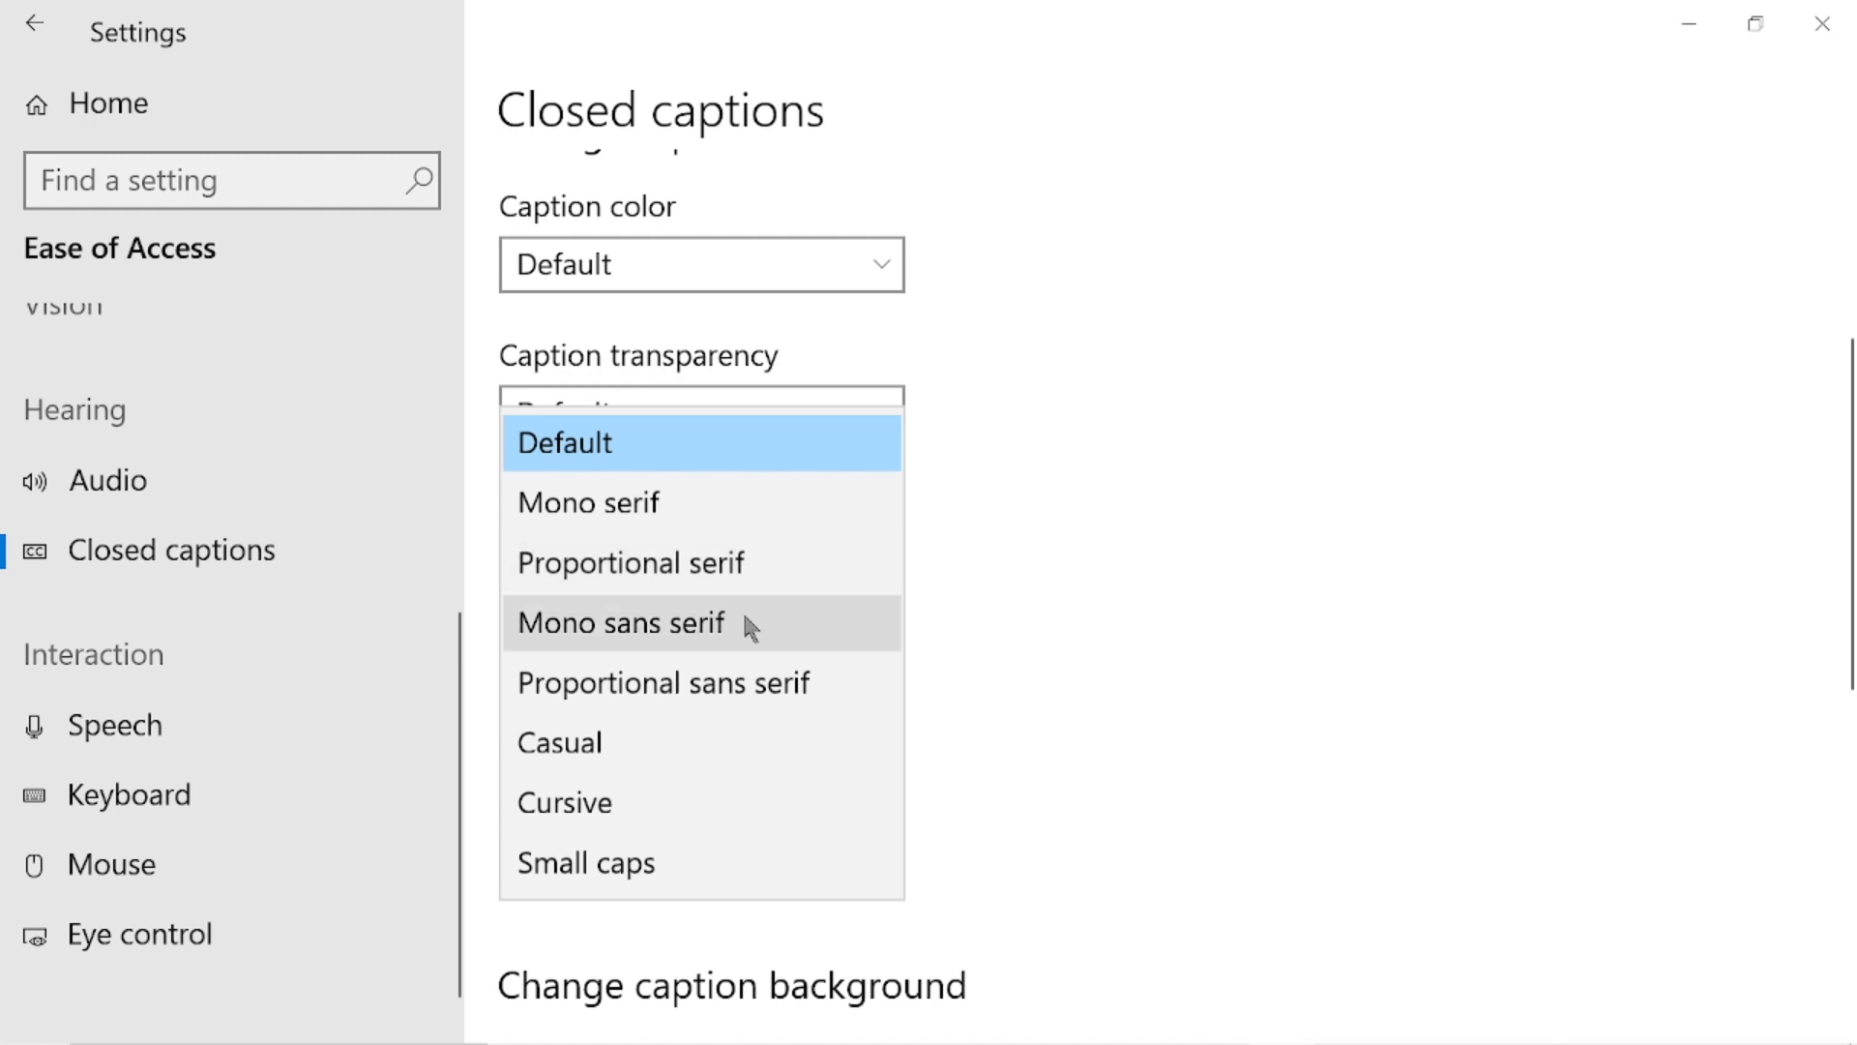
click(1046, 425)
scroll(1046, 423, down, 4)
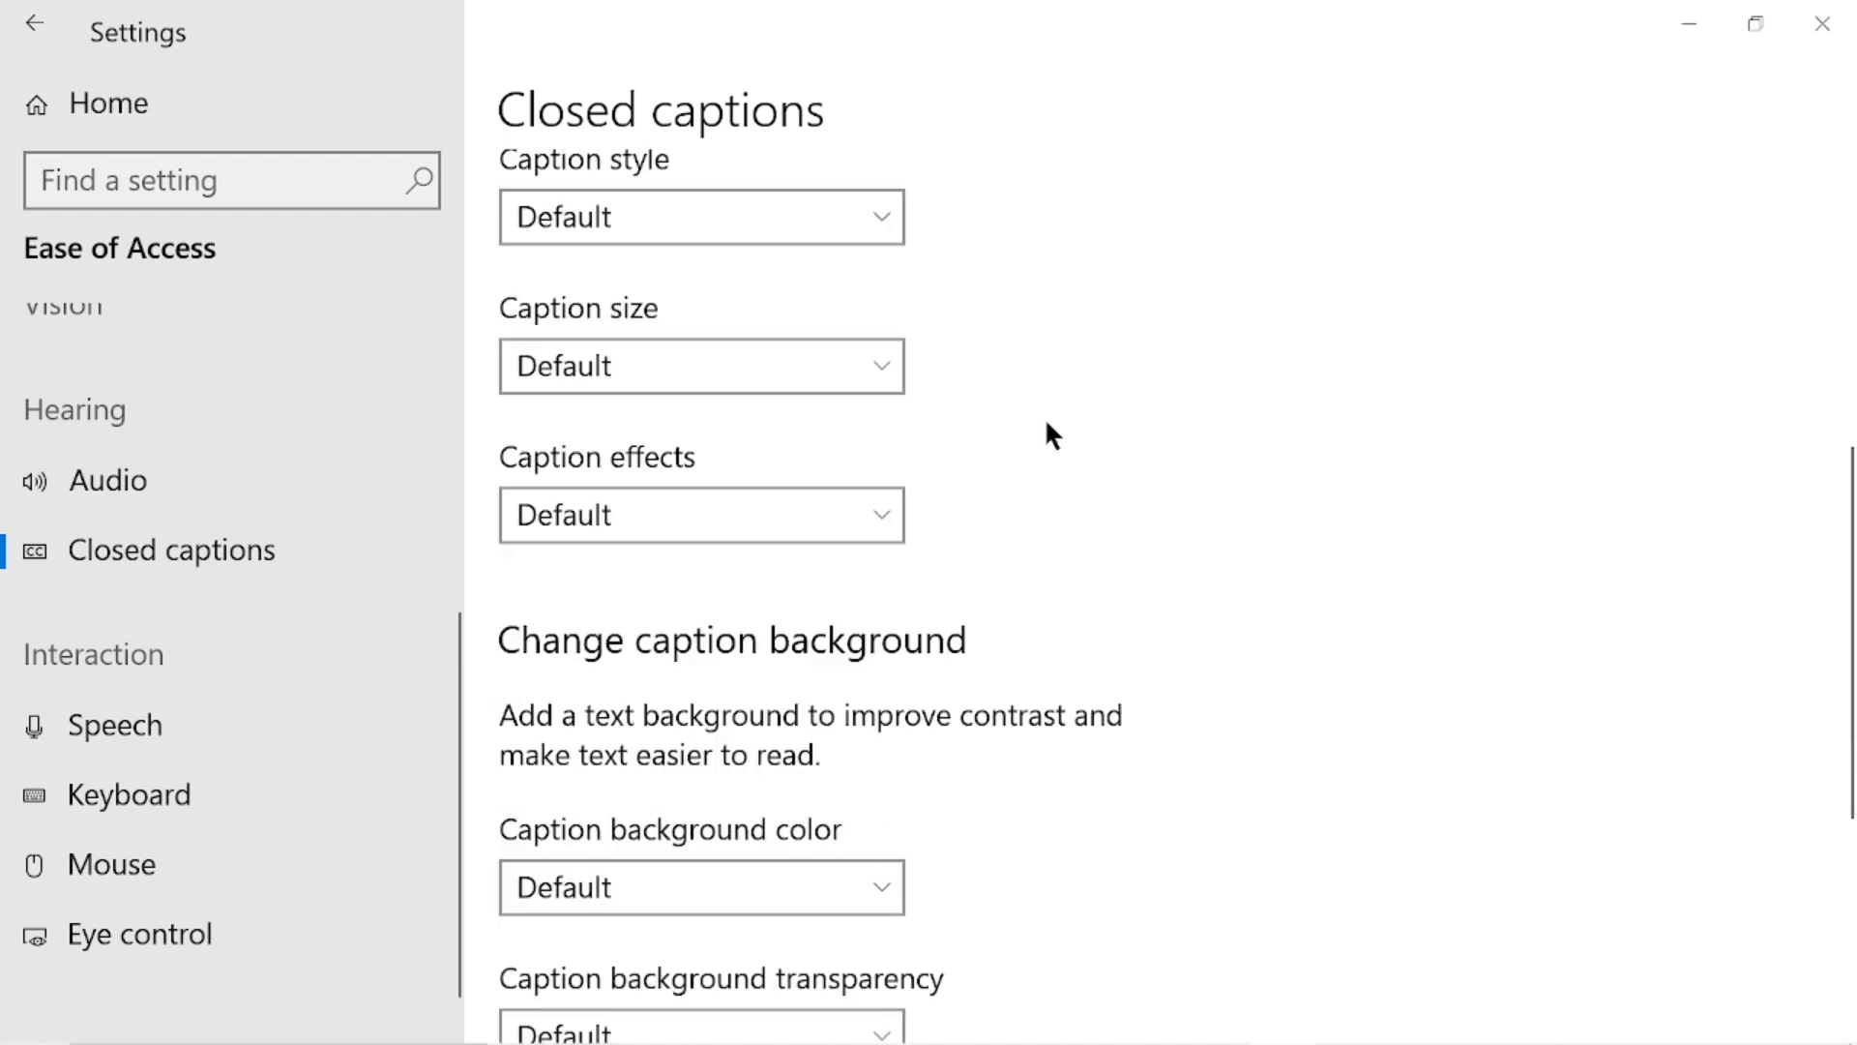
scroll(1045, 416, down, 5)
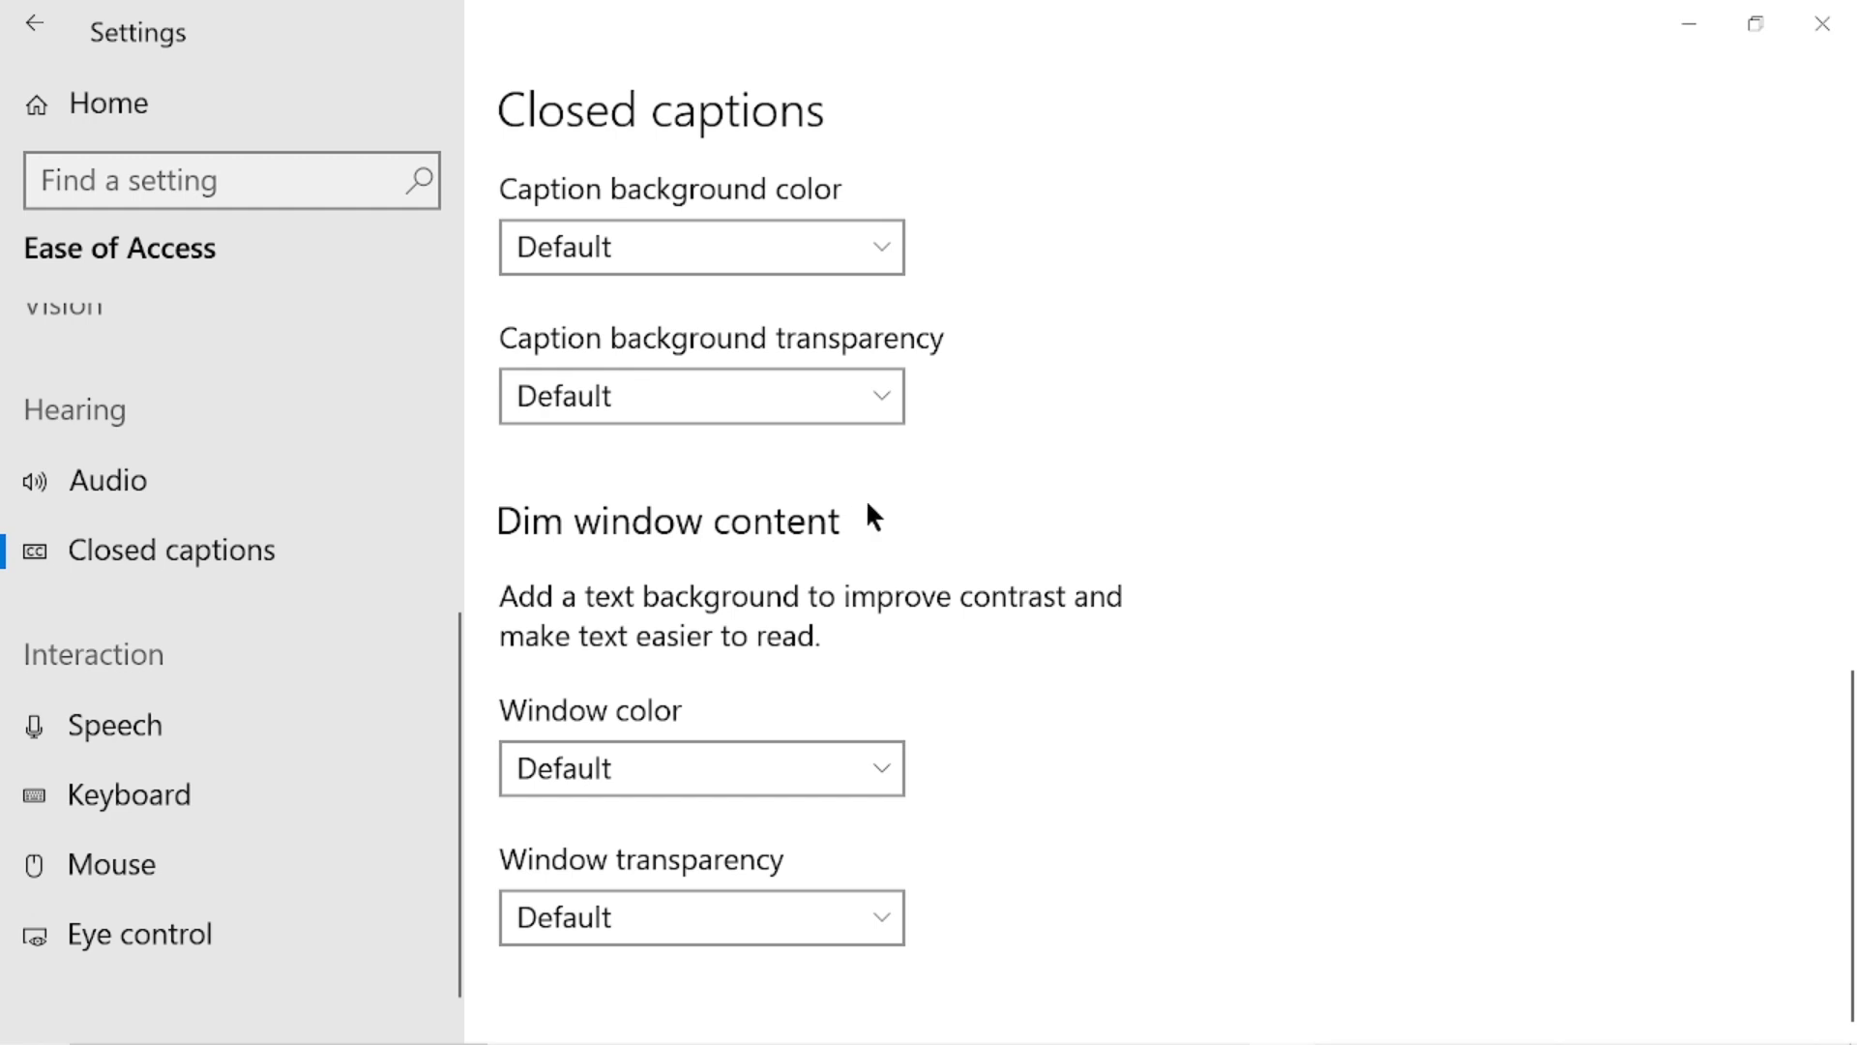
scroll(1115, 286, up, 10)
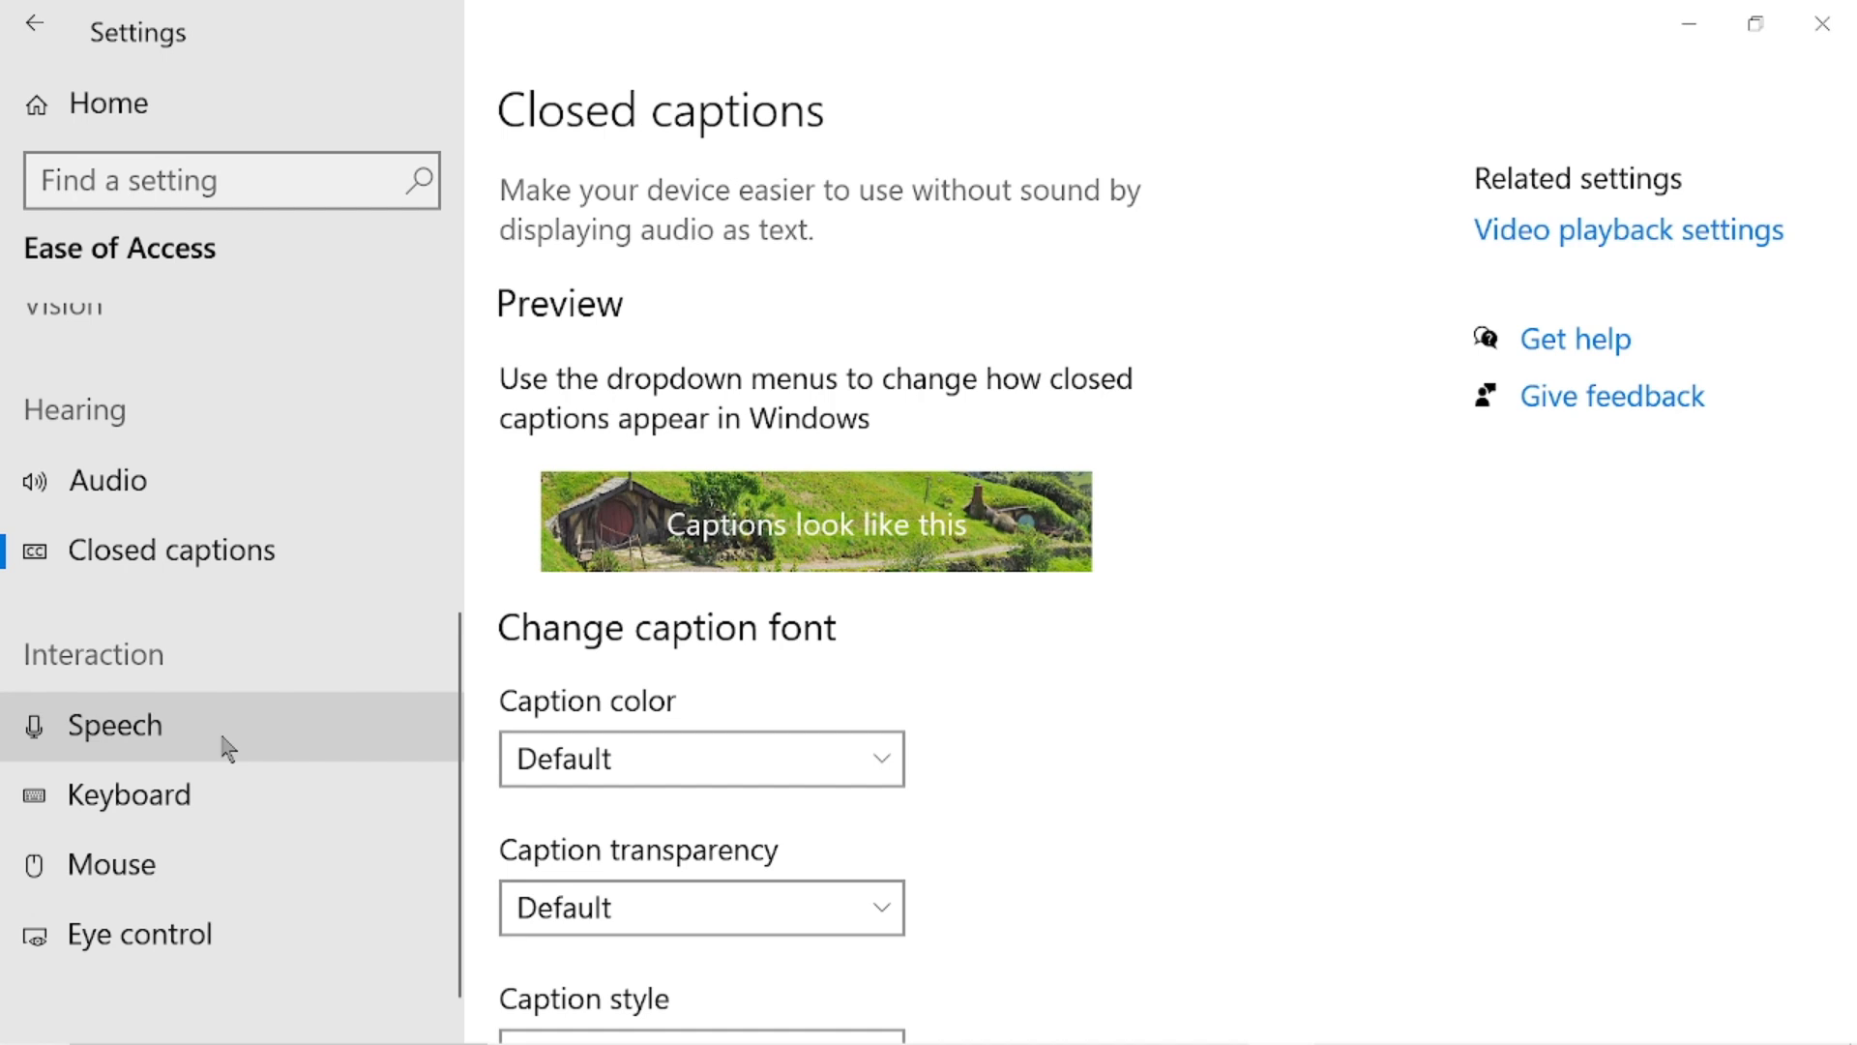
- Open the Keyboard settings under Interaction and examine the On-Screen Keyboard, Sticky Keys, Toggle Keys, and Filter Keys options
scroll(227, 748, down, 1)
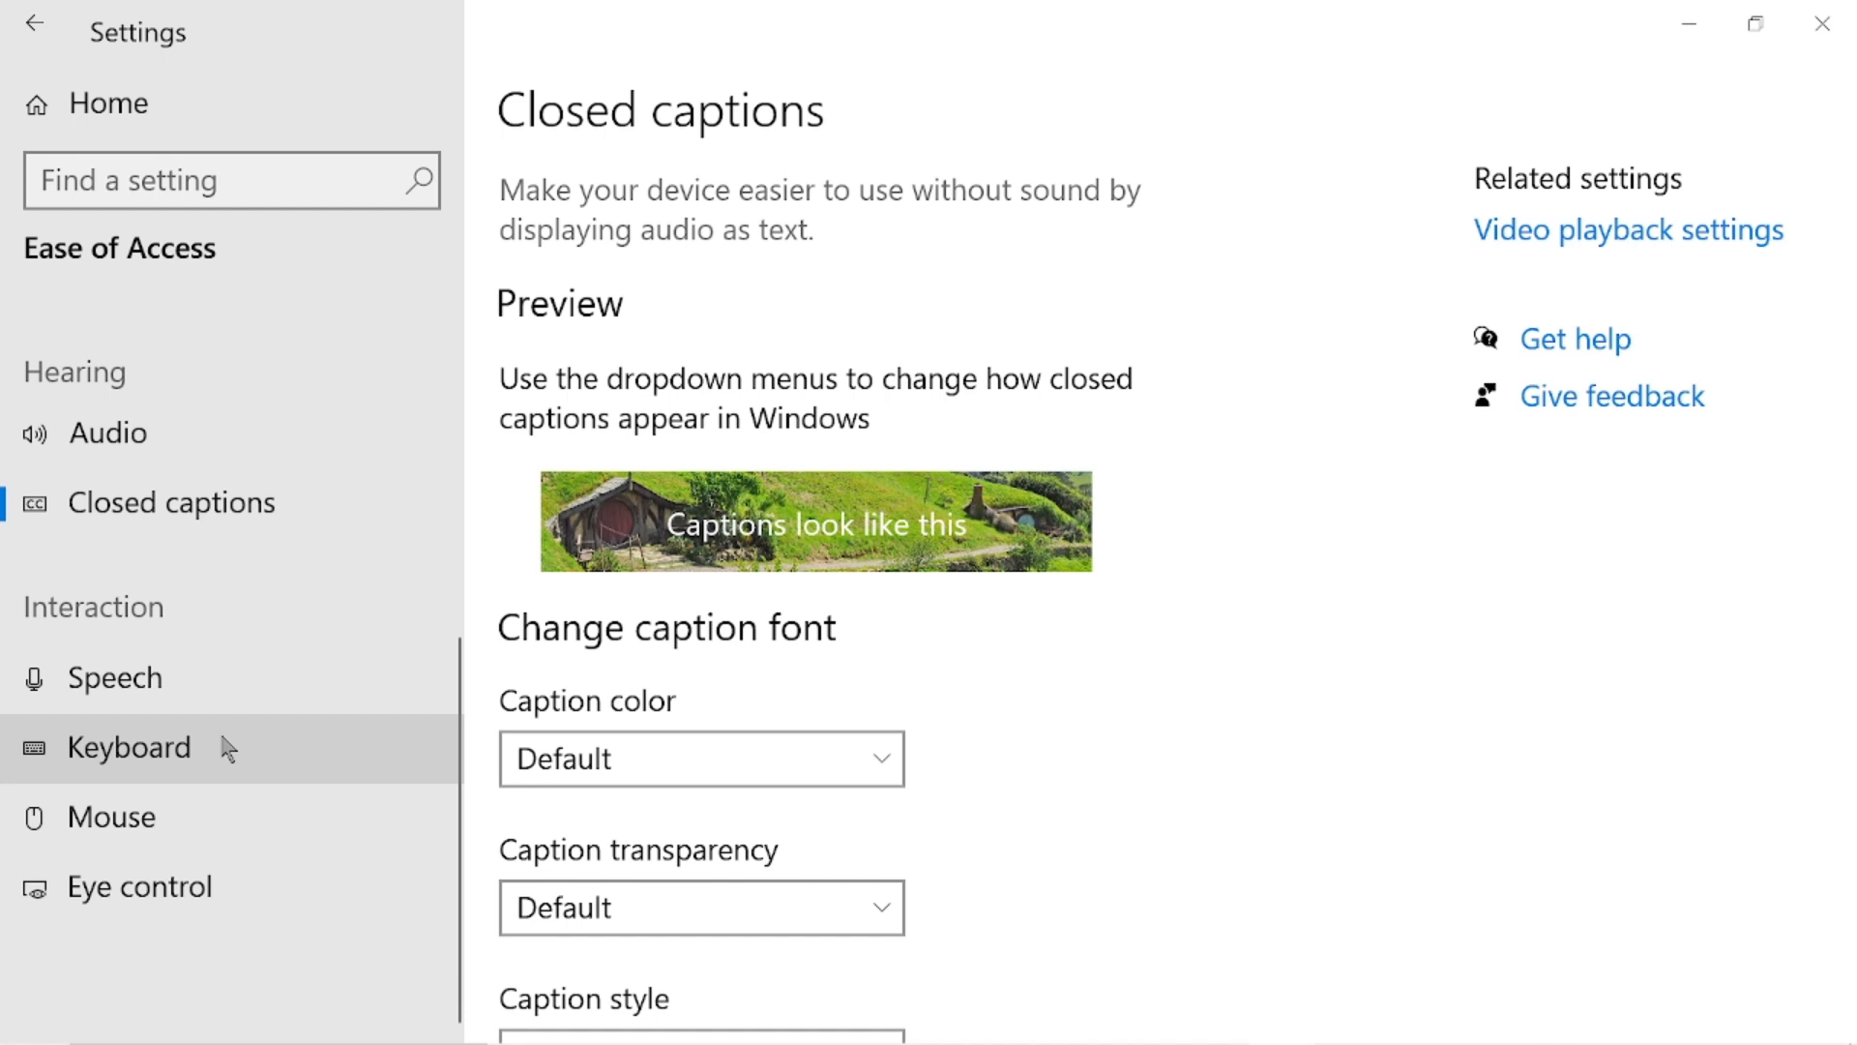
click(169, 761)
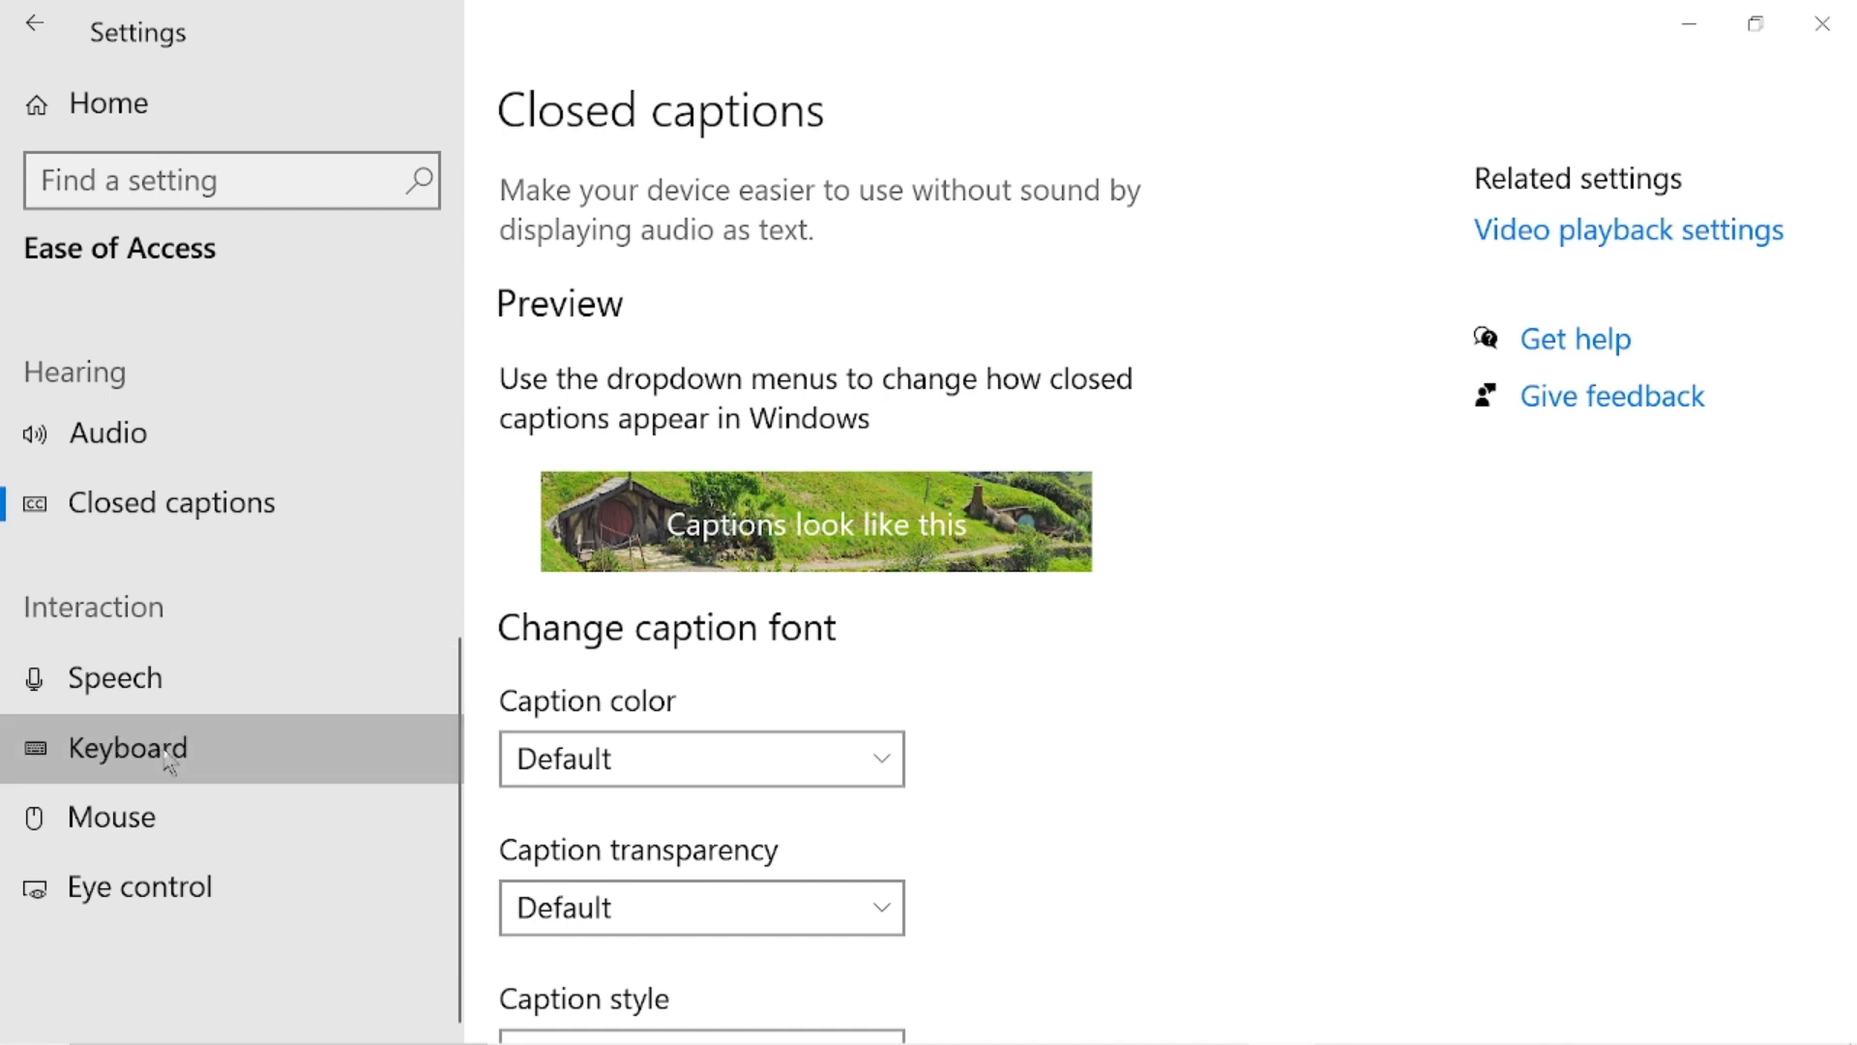
click(170, 760)
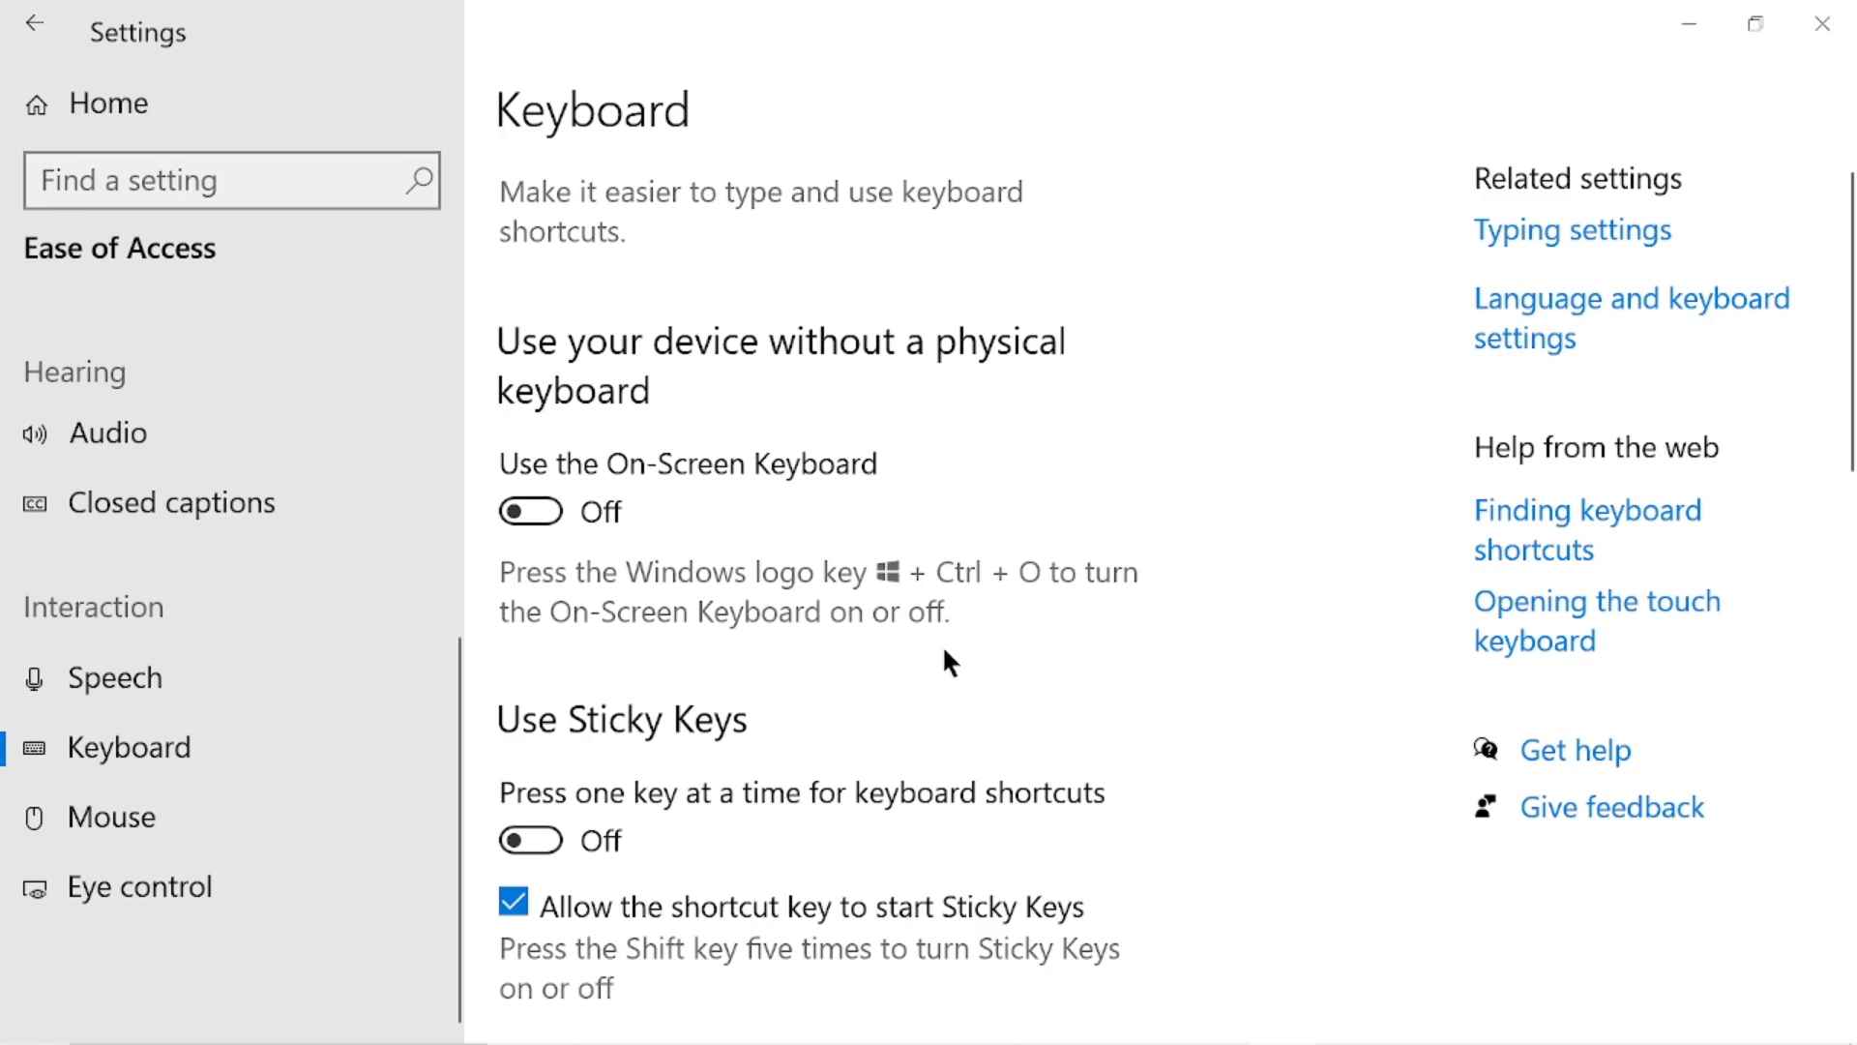
scroll(811, 585, down, 3)
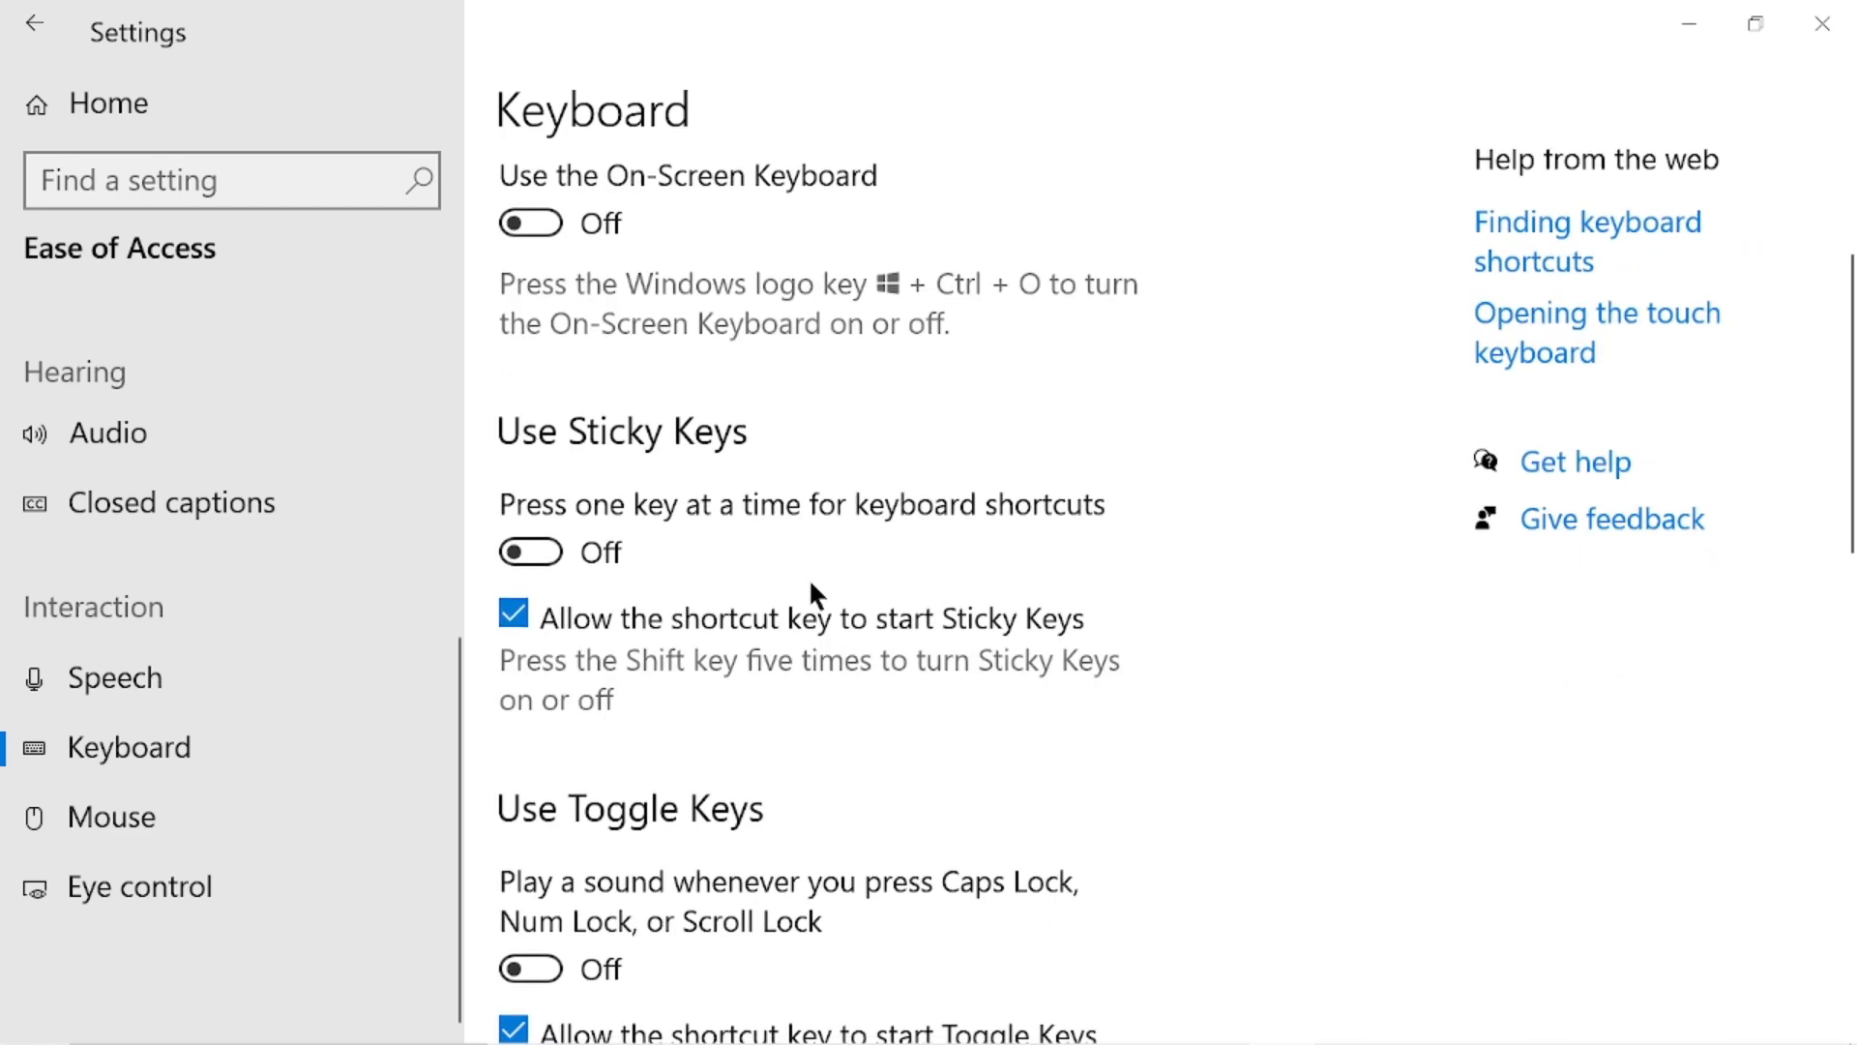
scroll(808, 578, up, 3)
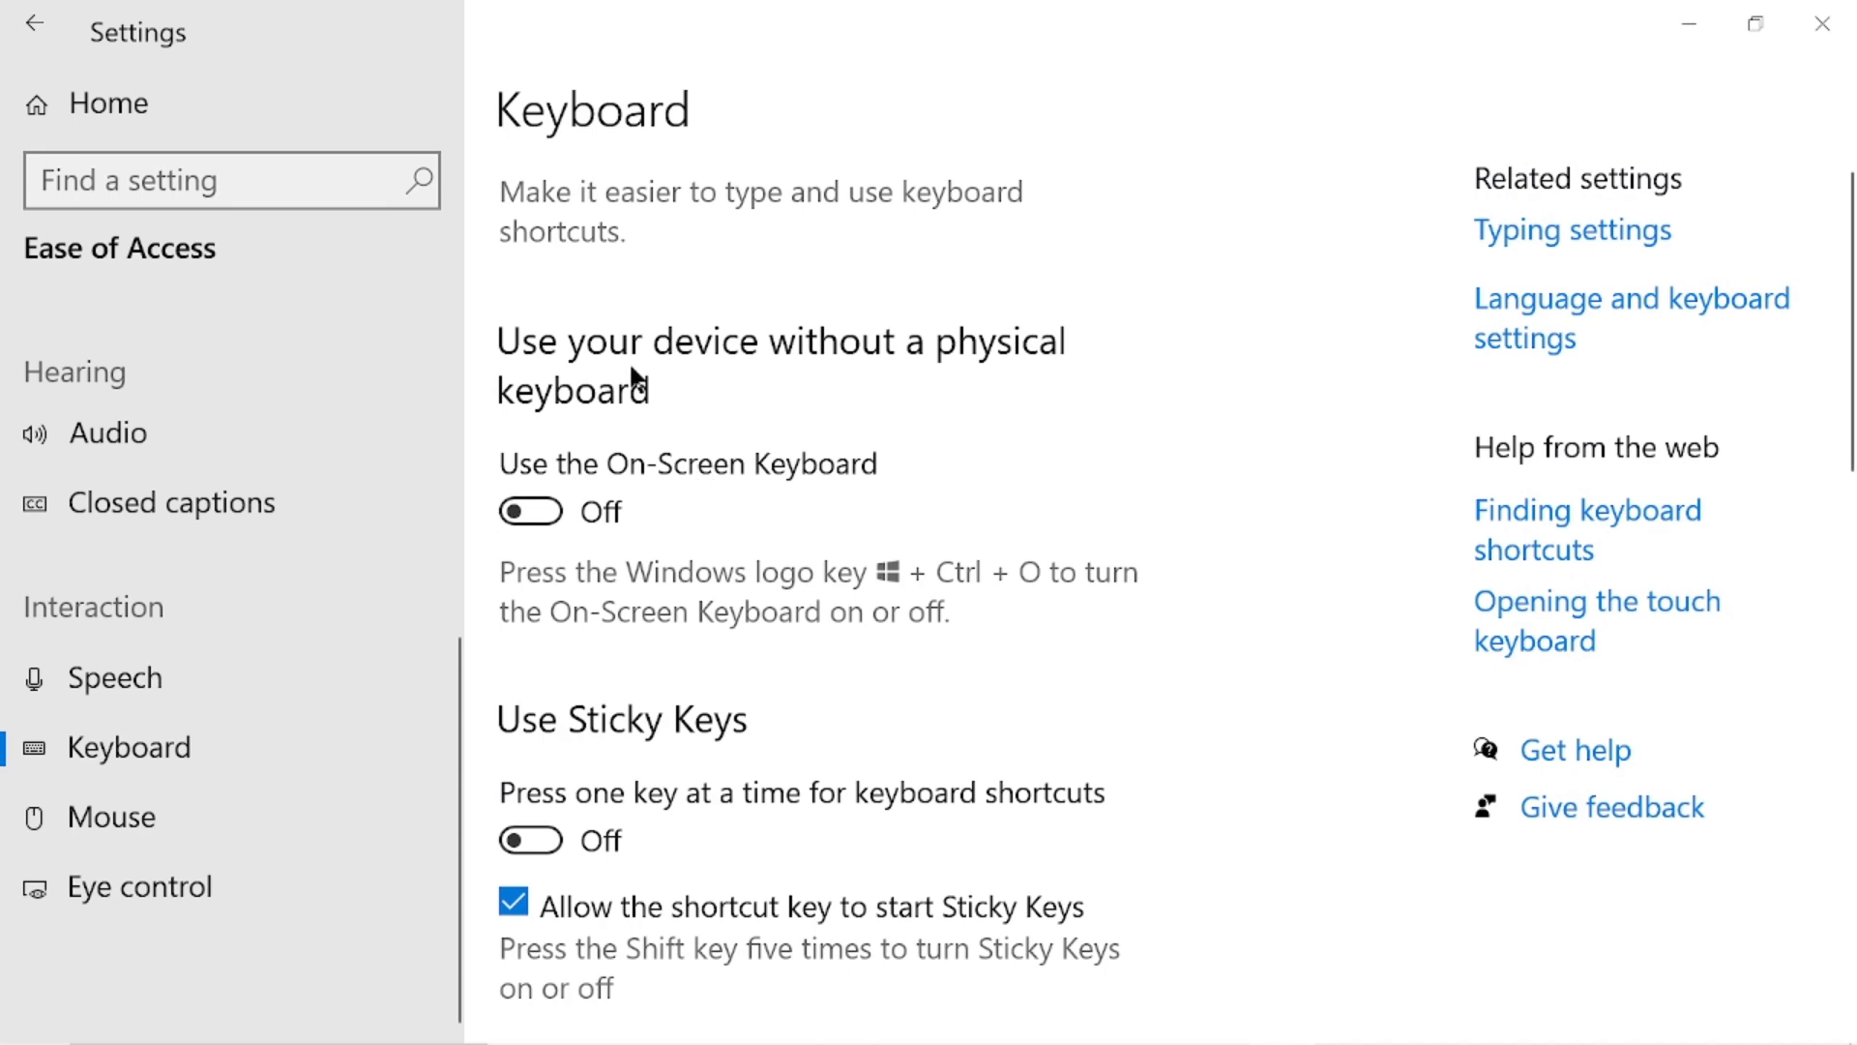
scroll(973, 490, down, 3)
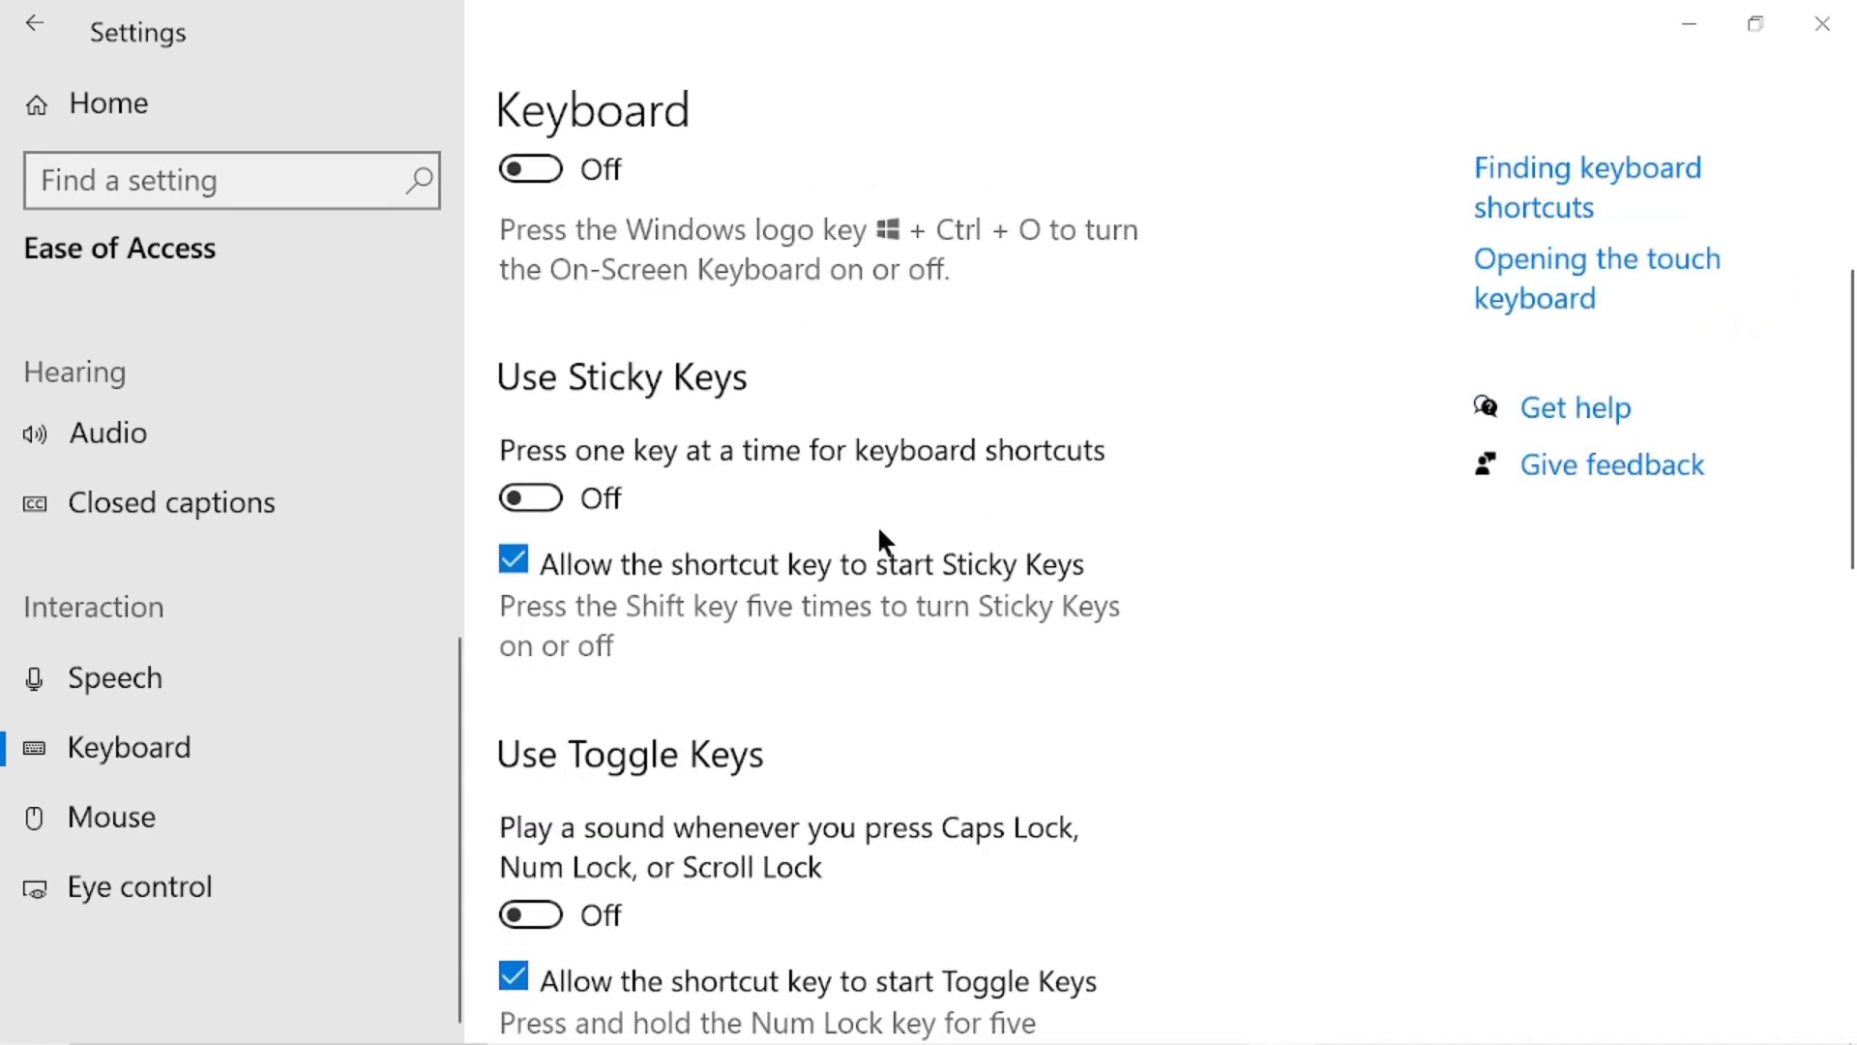
scroll(880, 537, down, 4)
scroll(982, 670, down, 3)
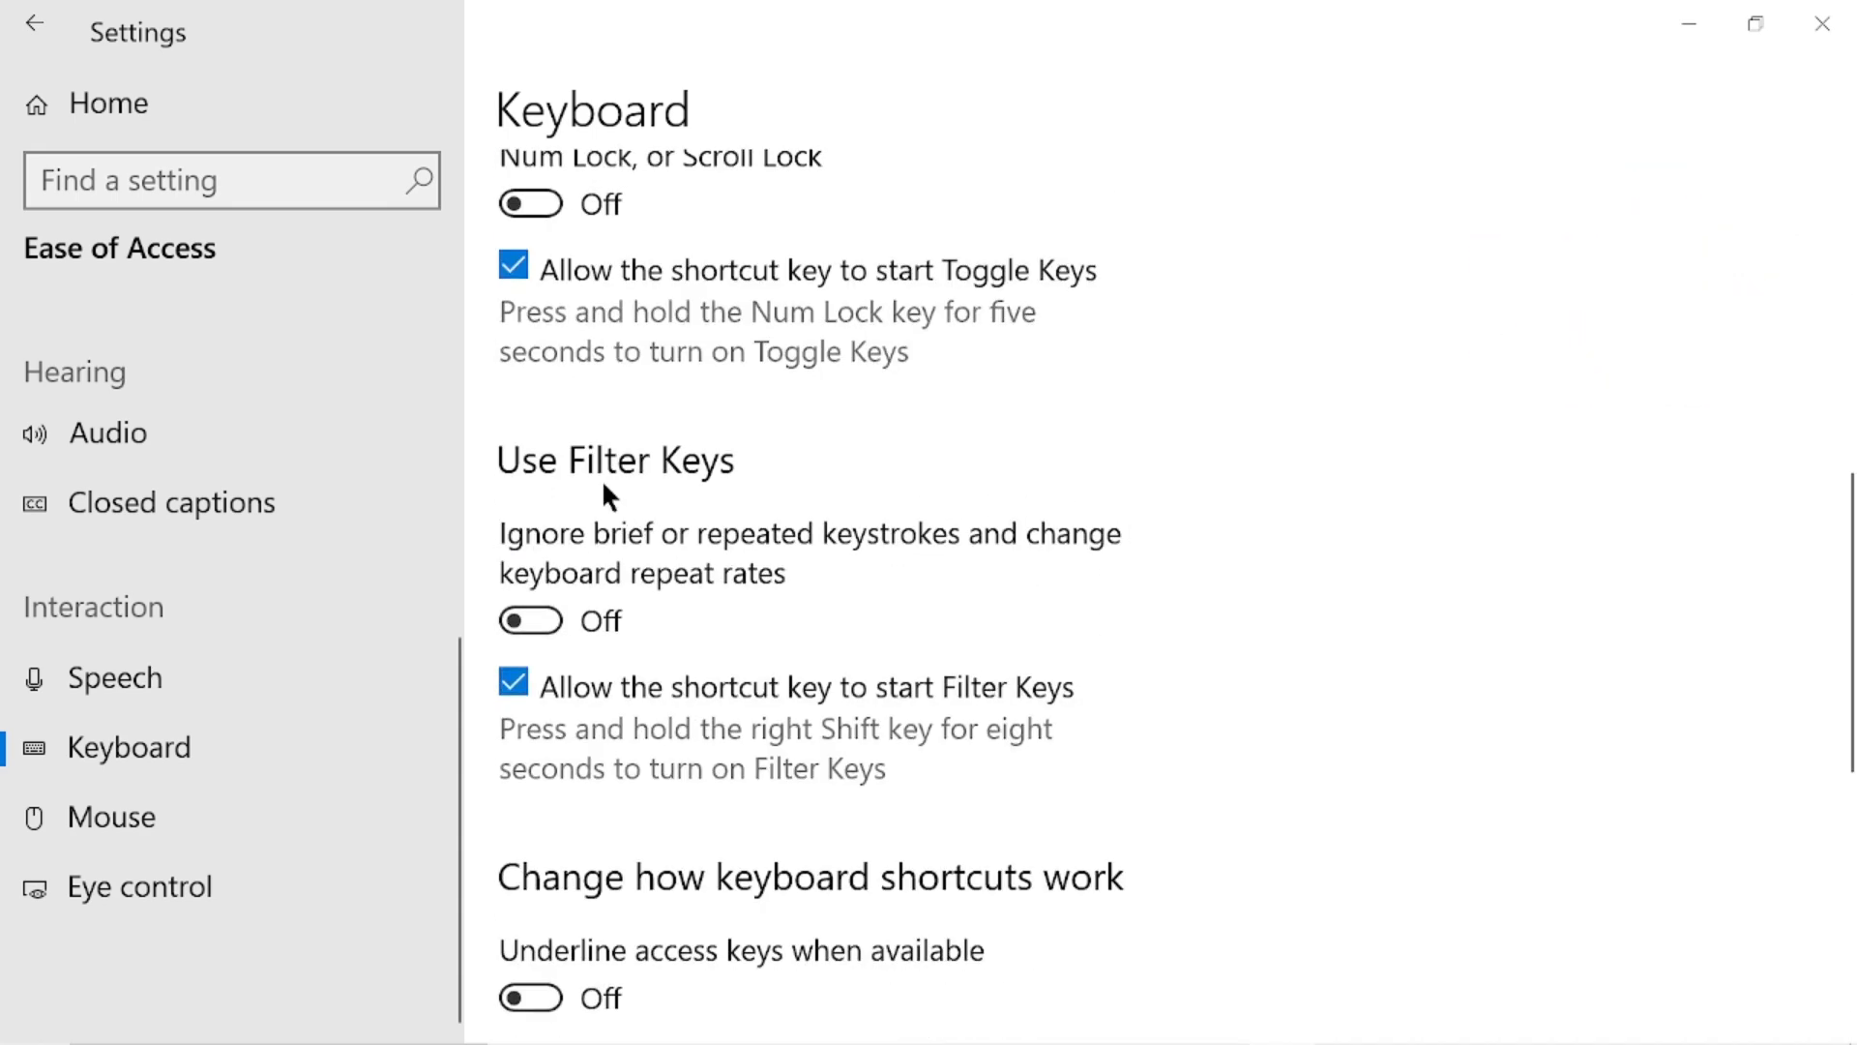
- Review the access key underlining, Print Screen shortcut, and easier typing options, and return to the start of the Keyboard settings
scroll(873, 523, down, 3)
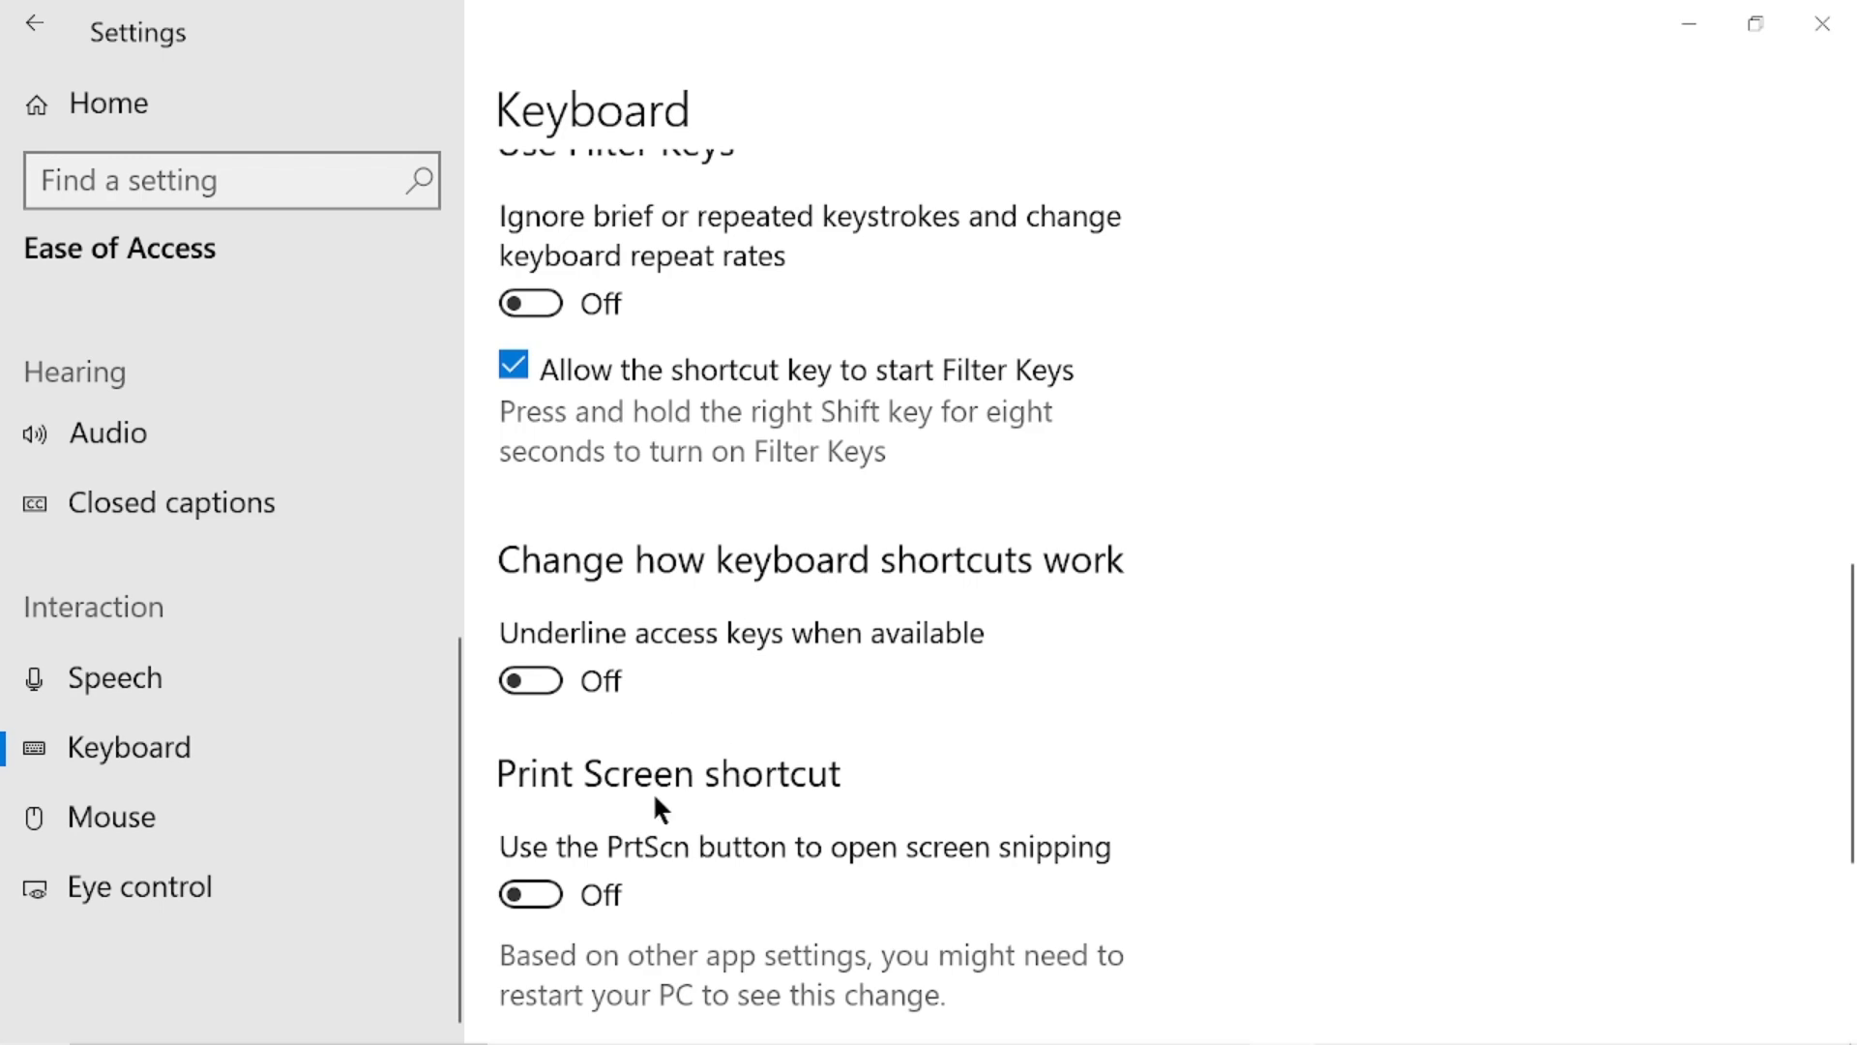
scroll(617, 788, down, 2)
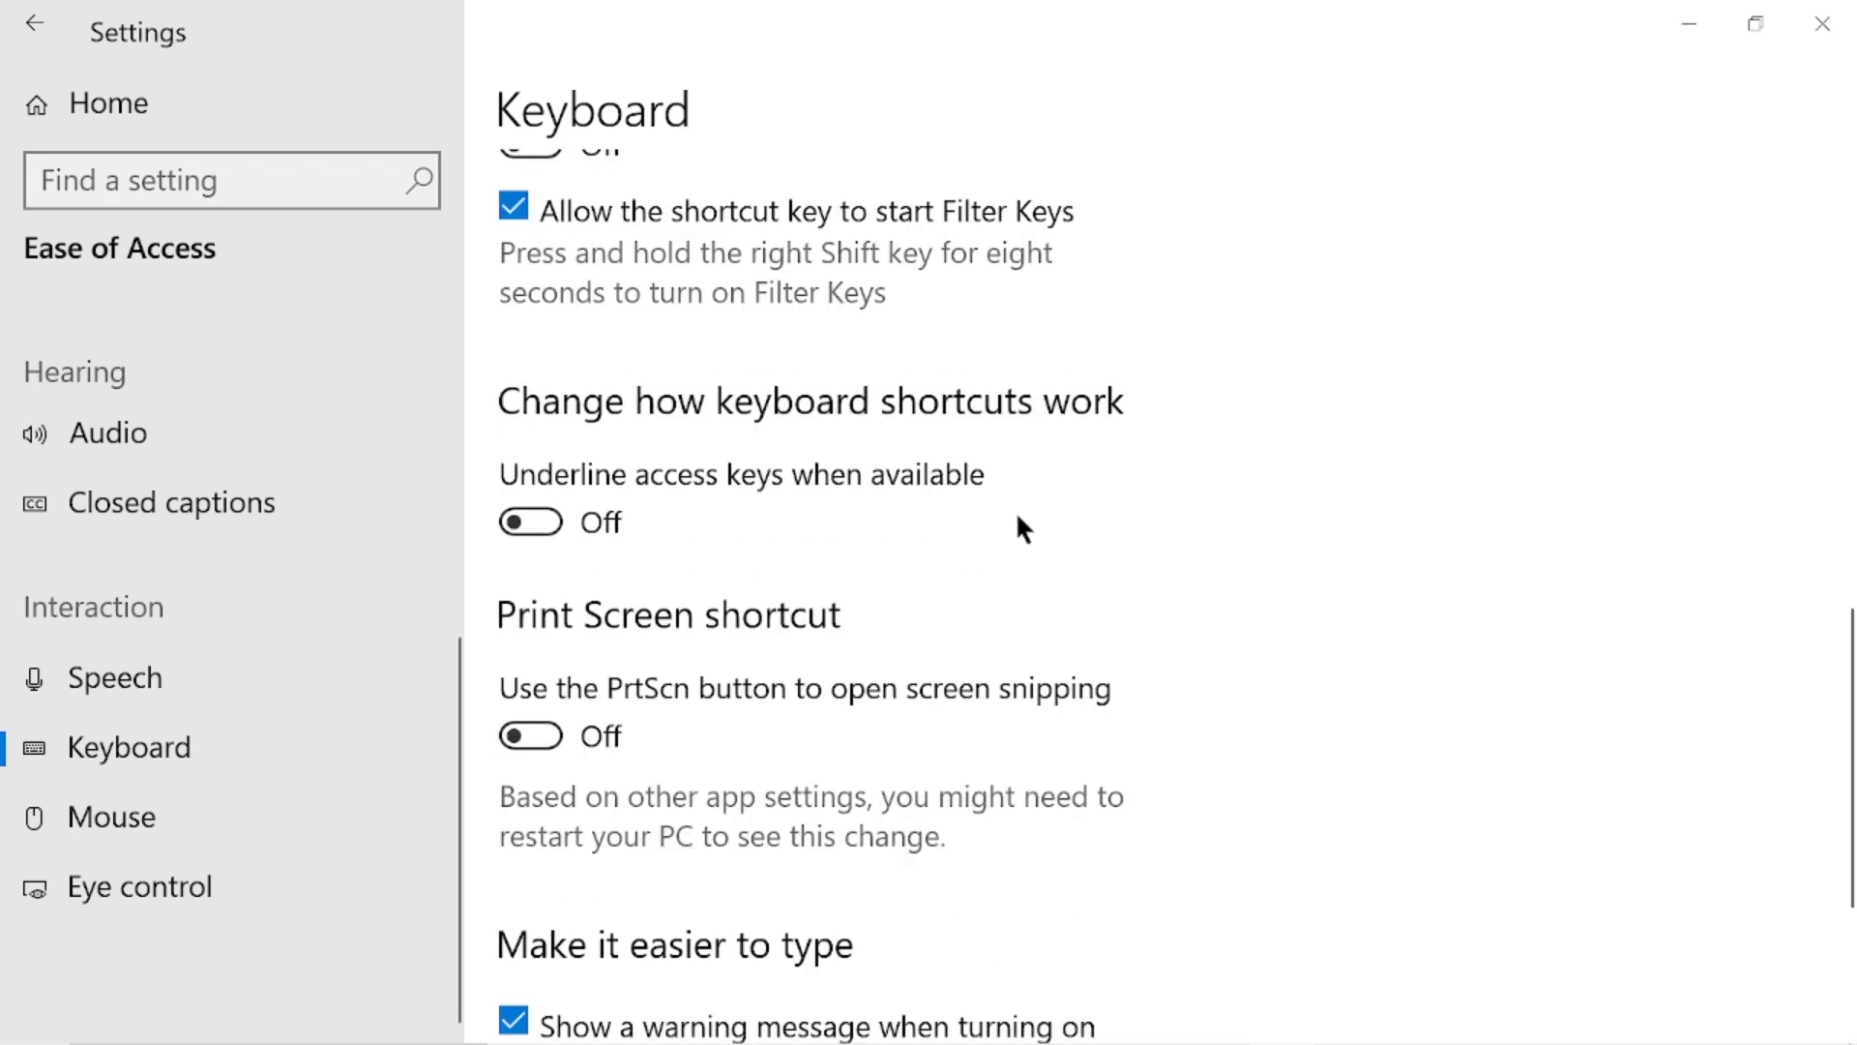
scroll(1020, 527, down, 3)
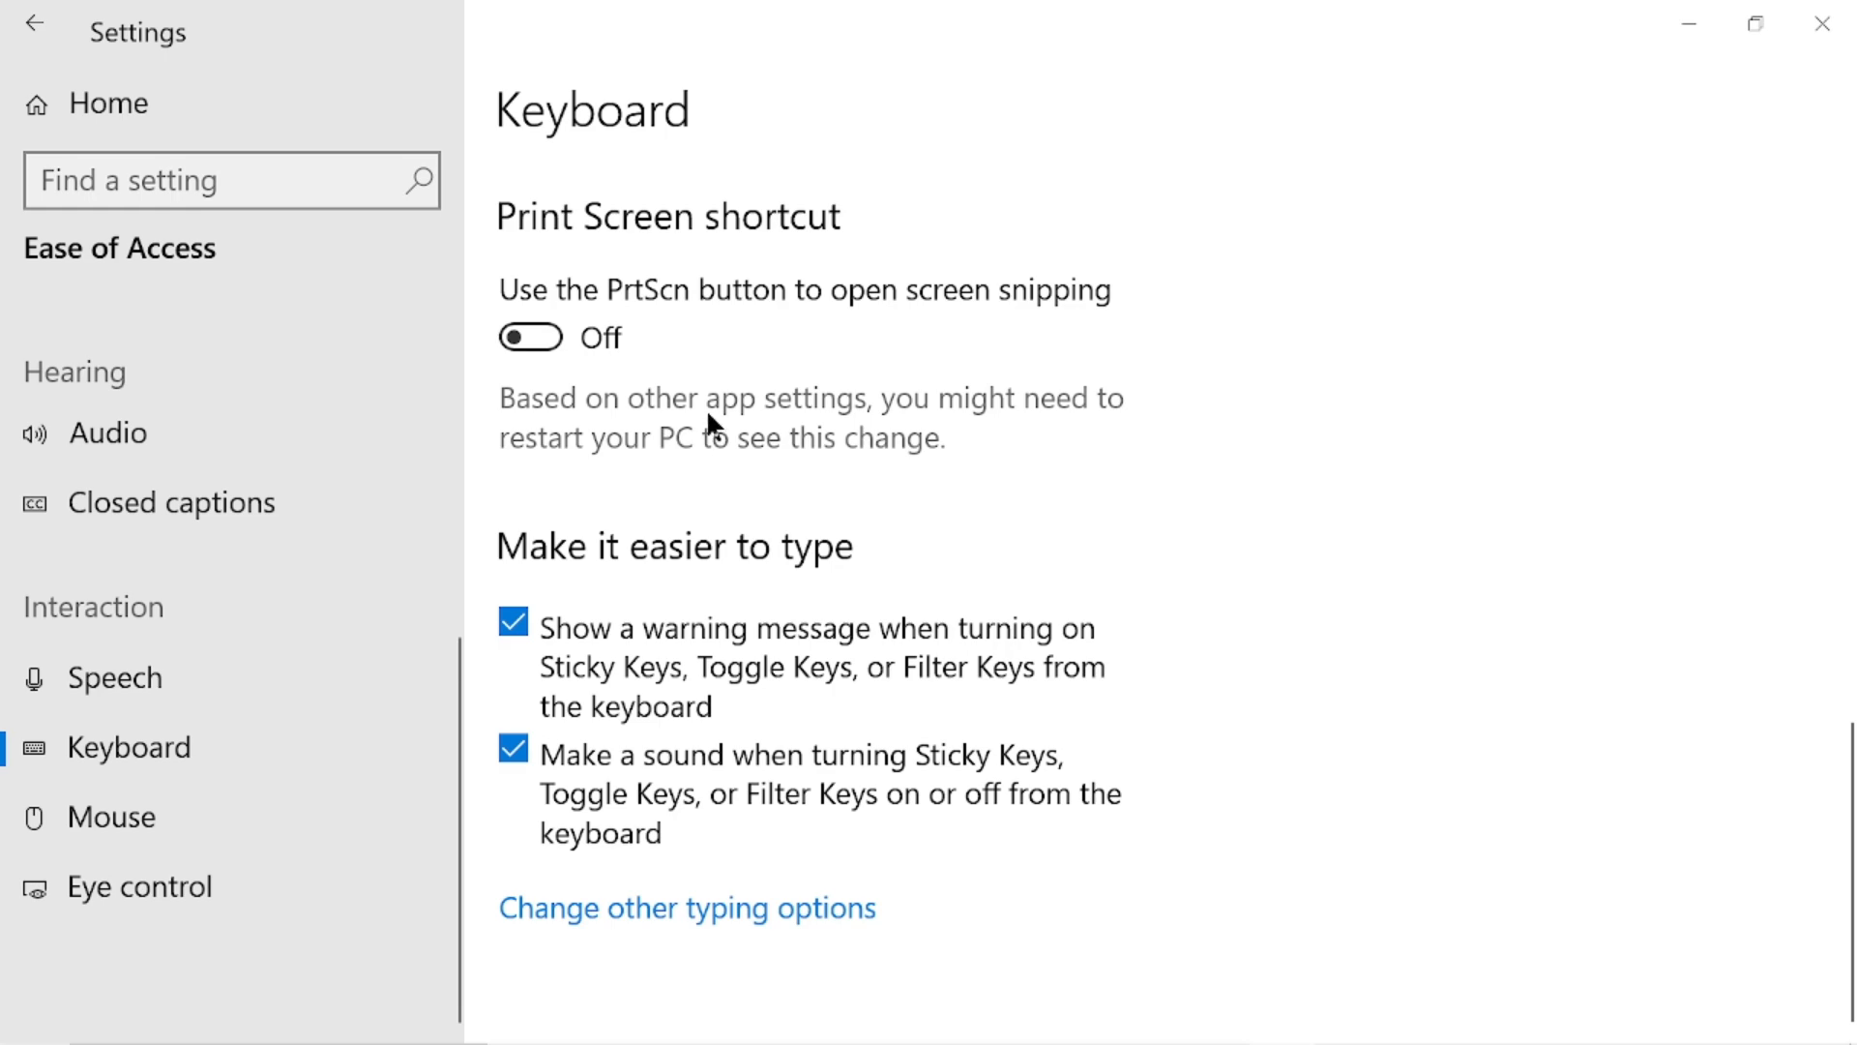
scroll(706, 415, up, 1)
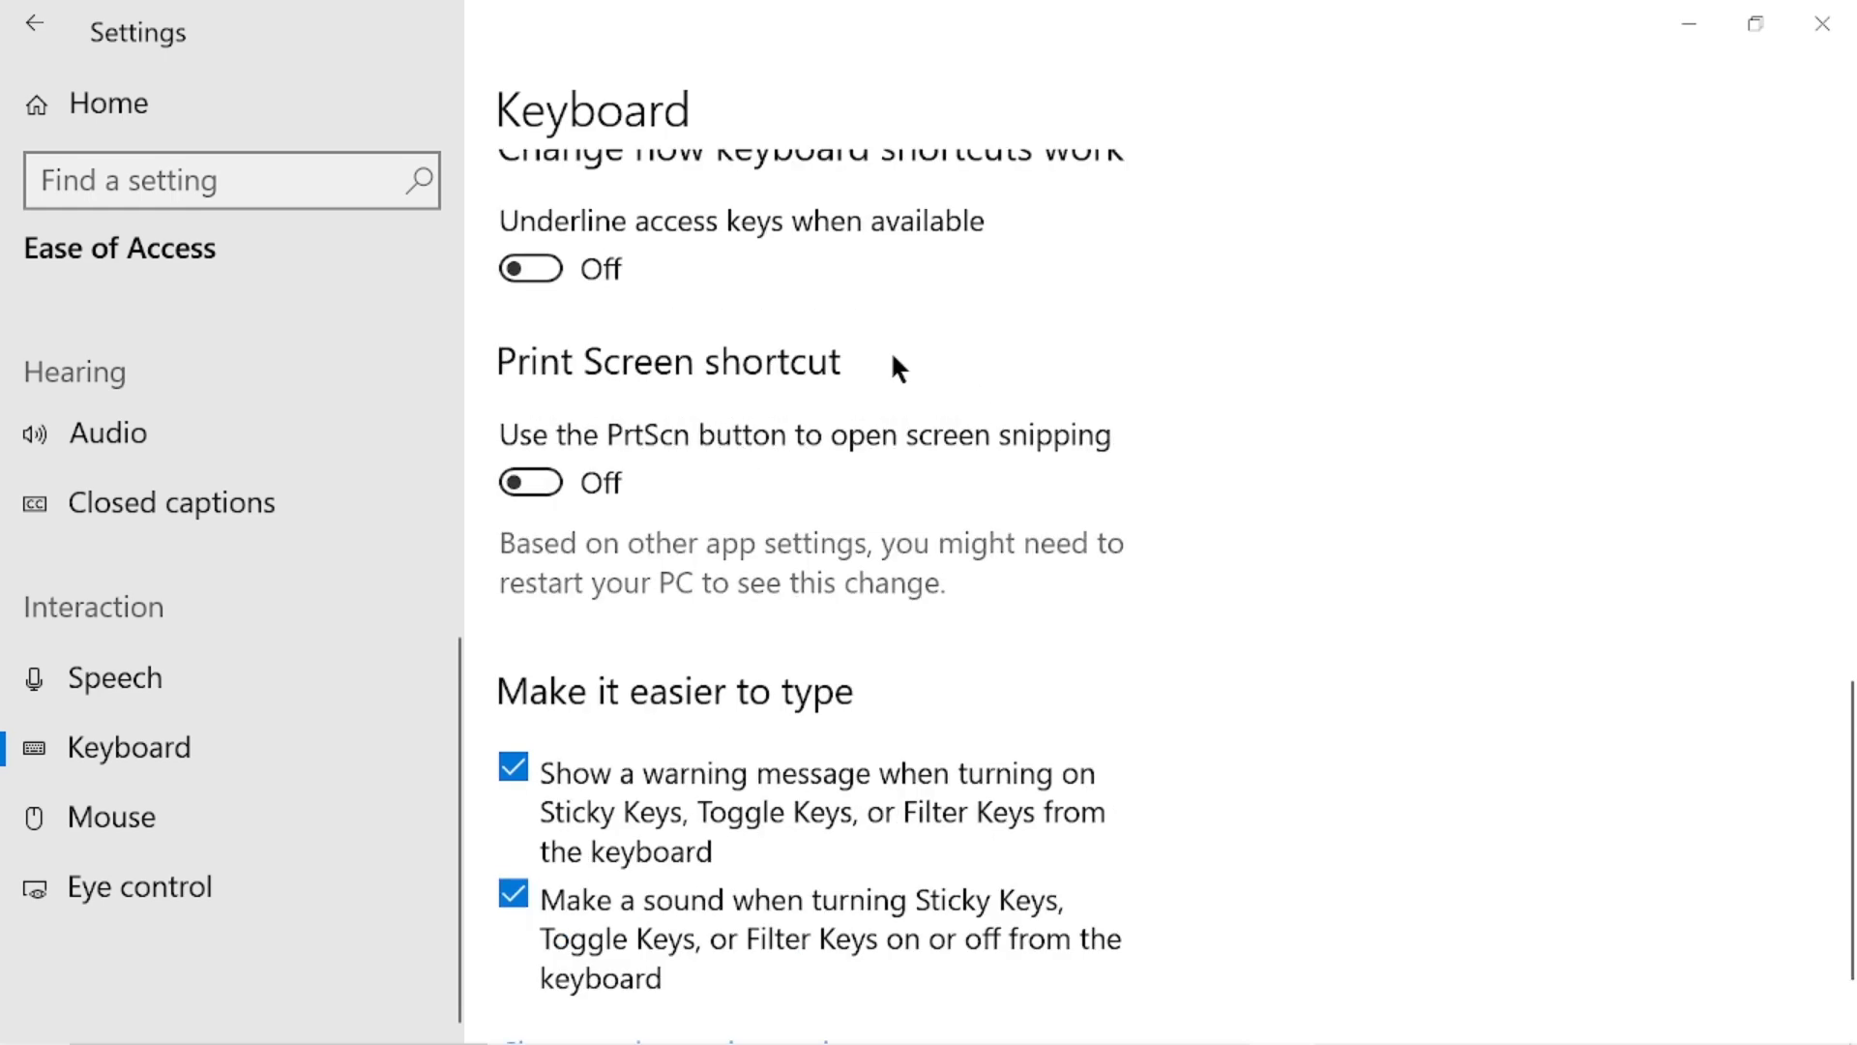
scroll(892, 355, up, 2)
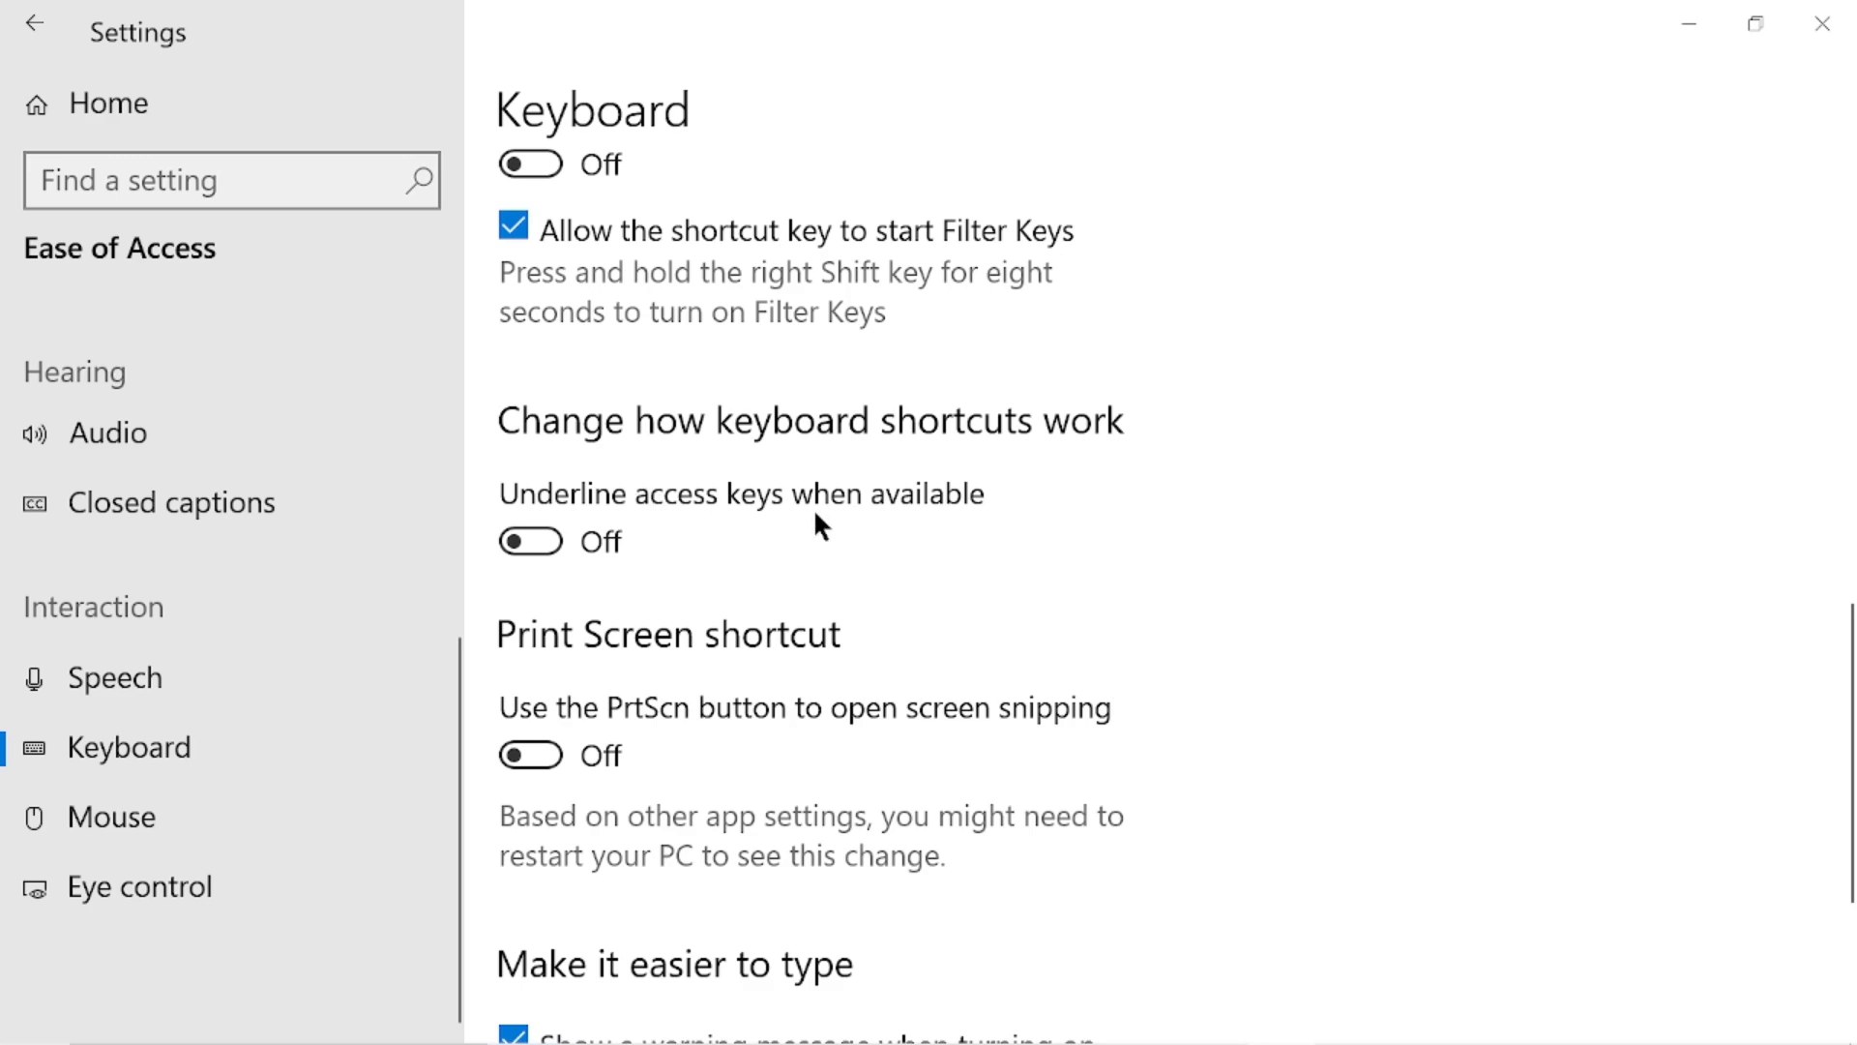
scroll(1012, 466, up, 4)
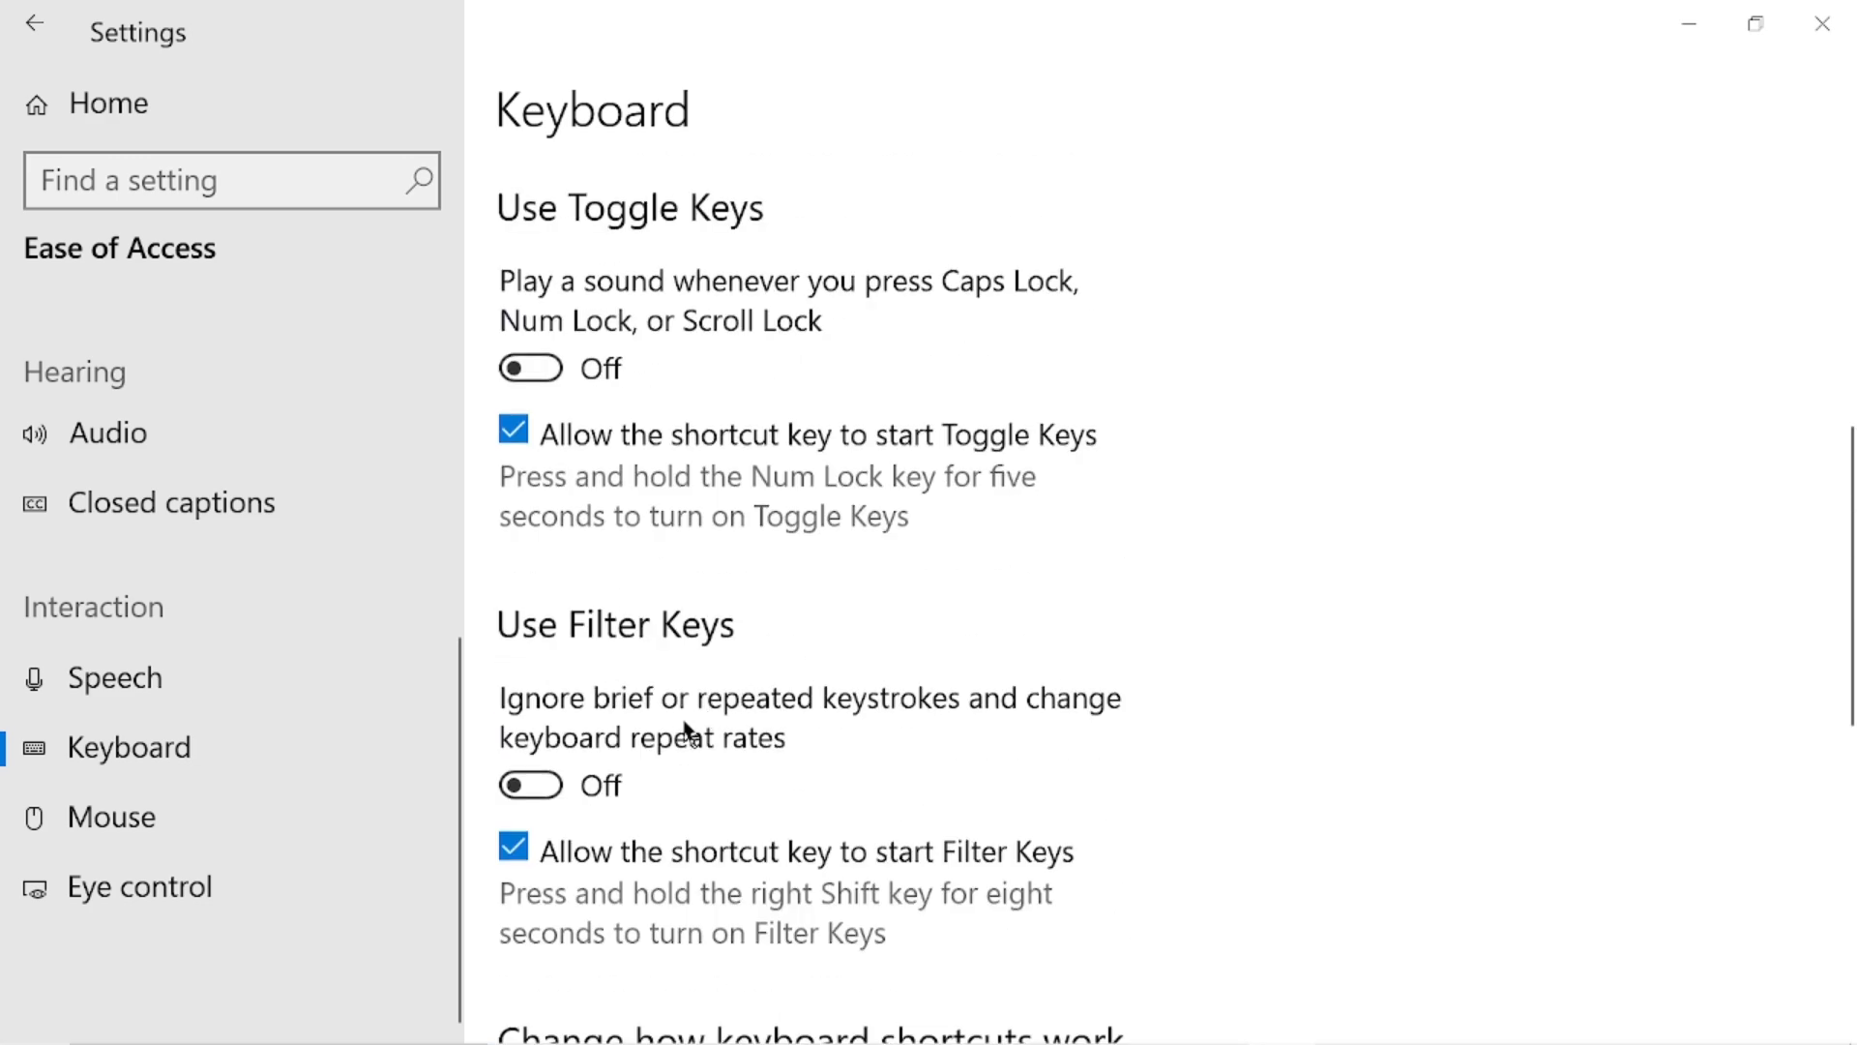
scroll(795, 547, up, 5)
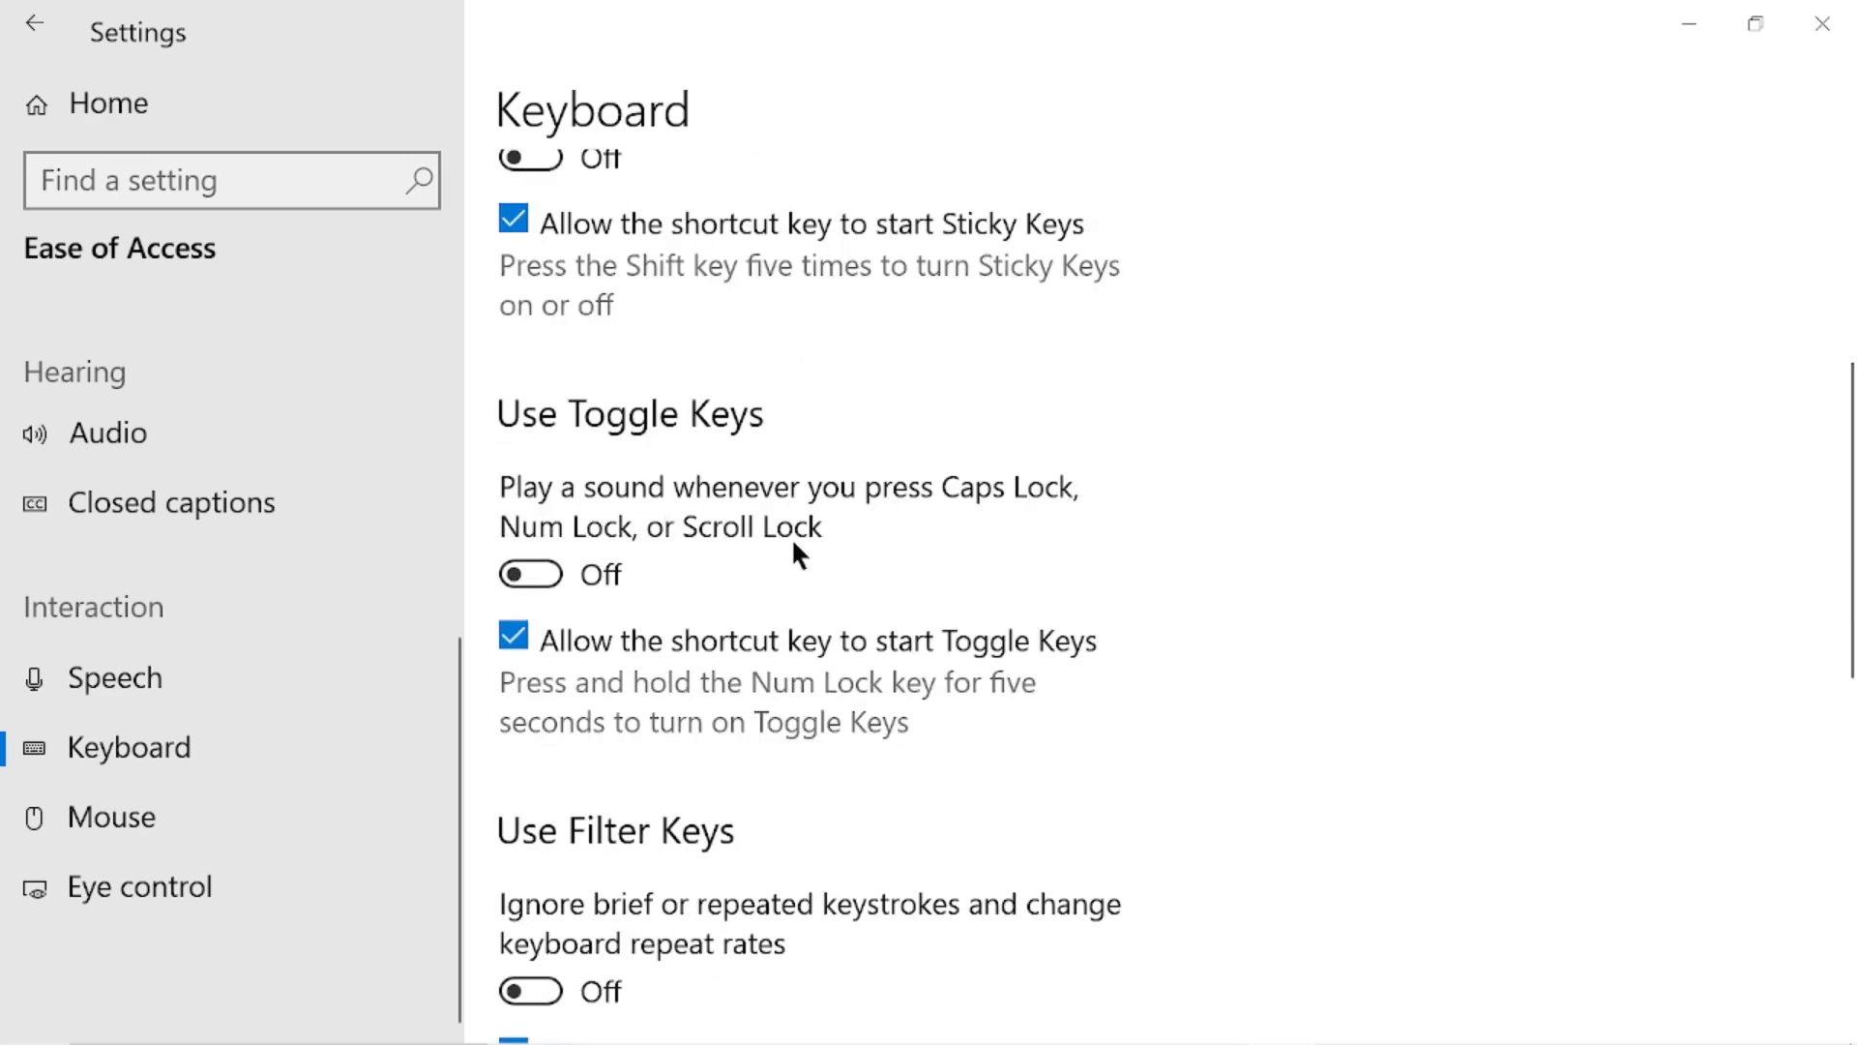
scroll(791, 536, up, 2)
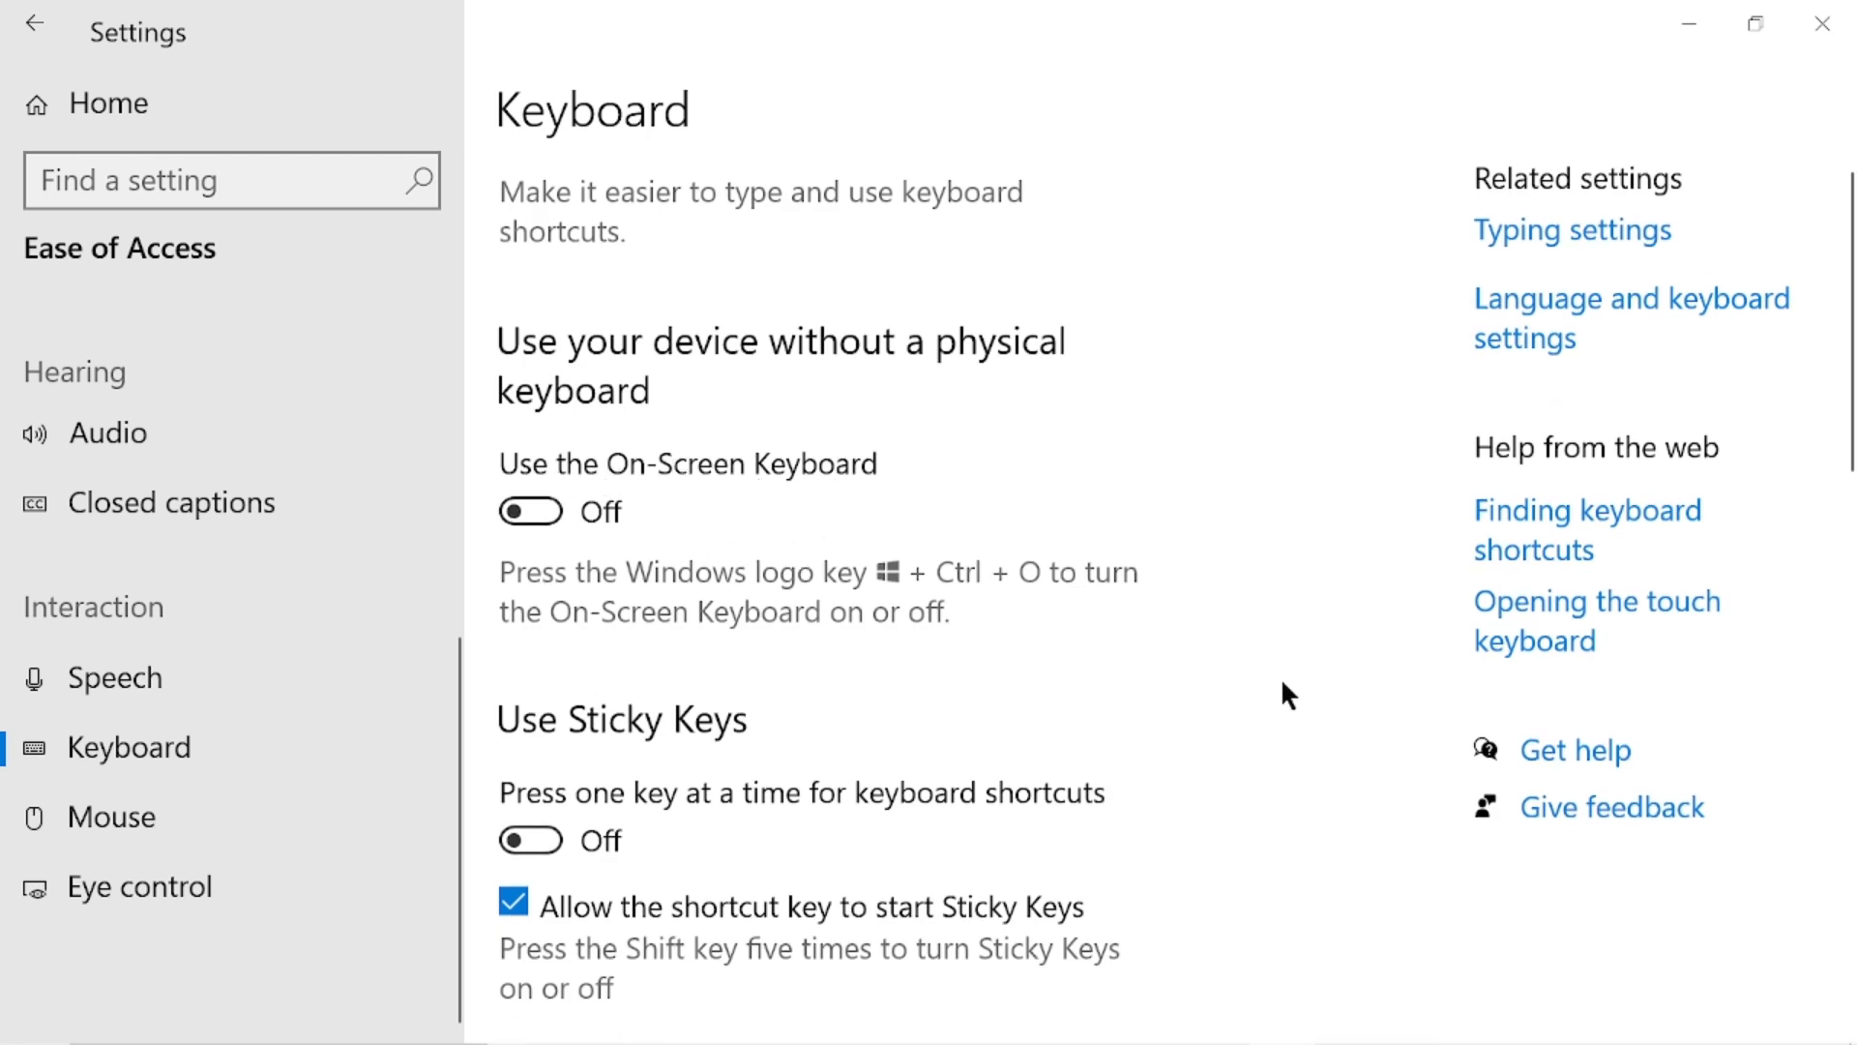
- Turn on the On-Screen Keyboard, move its window down and to the left, and minimize it
mouse_move(1197, 991)
click(554, 522)
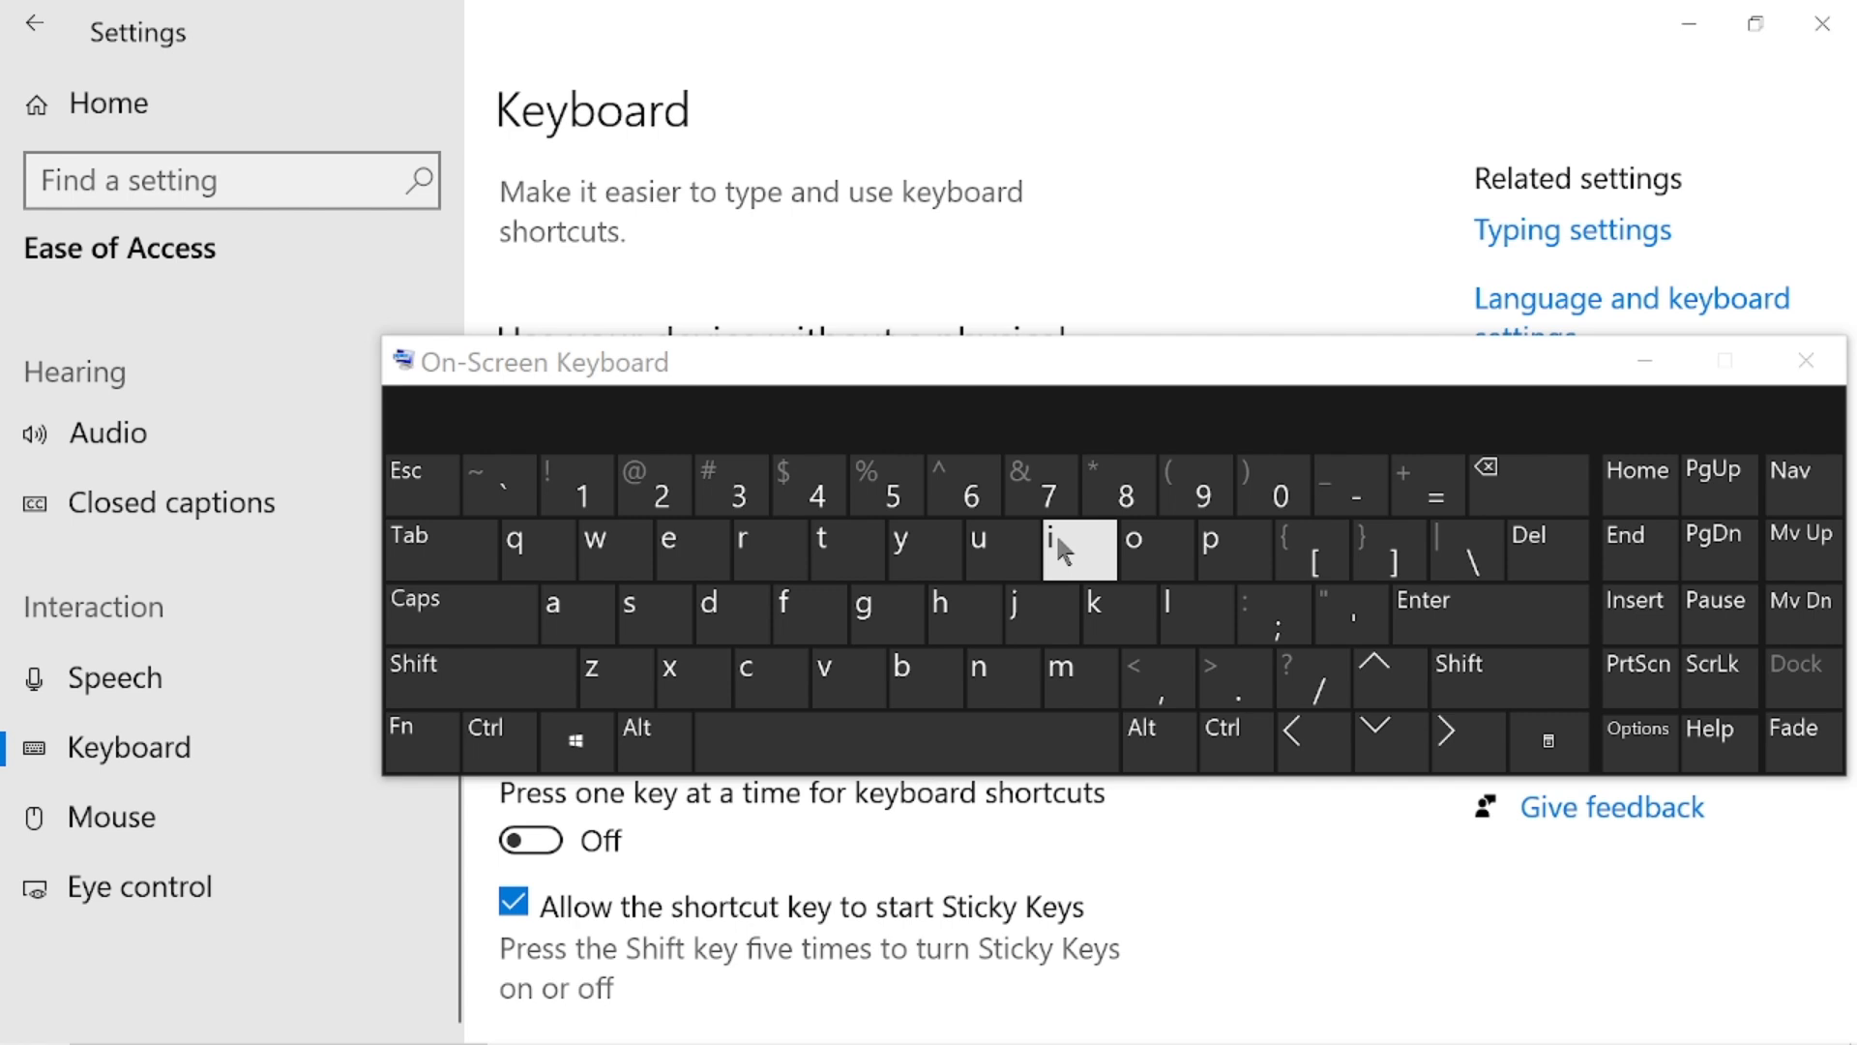
click(1373, 368)
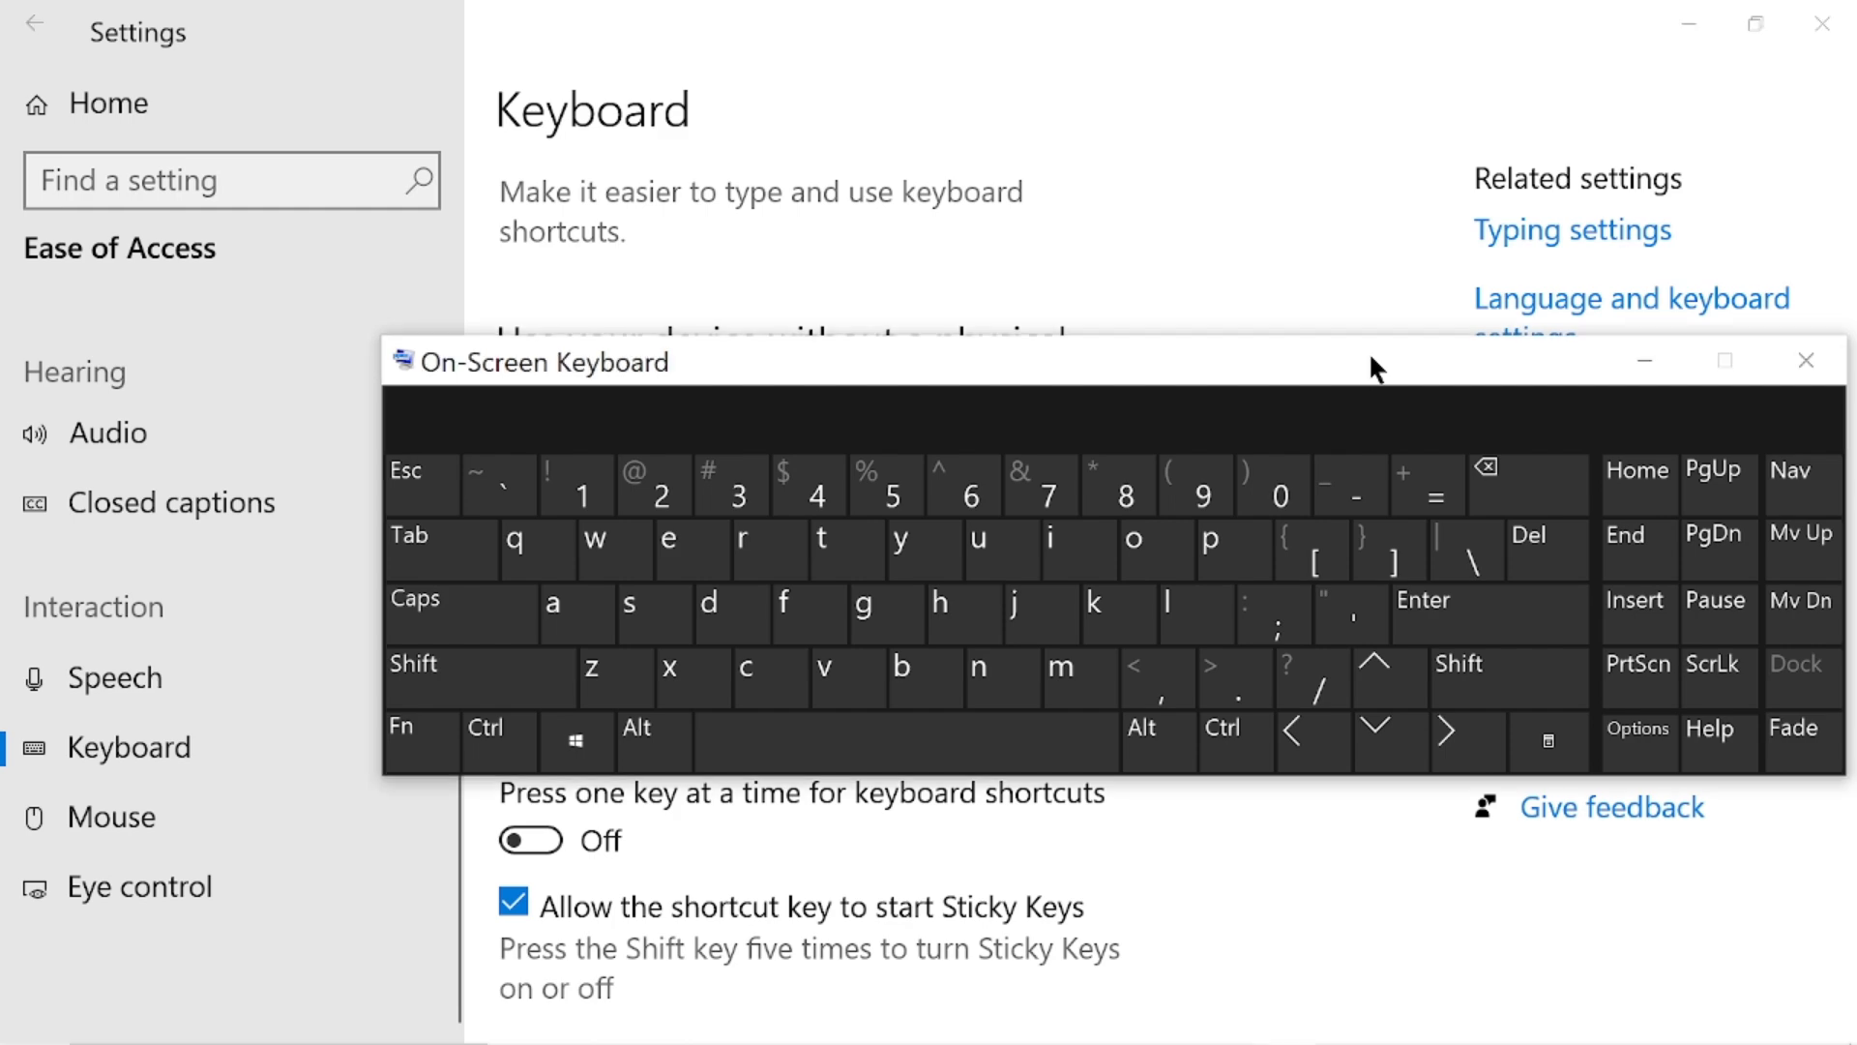
drag(1371, 360, 1229, 474)
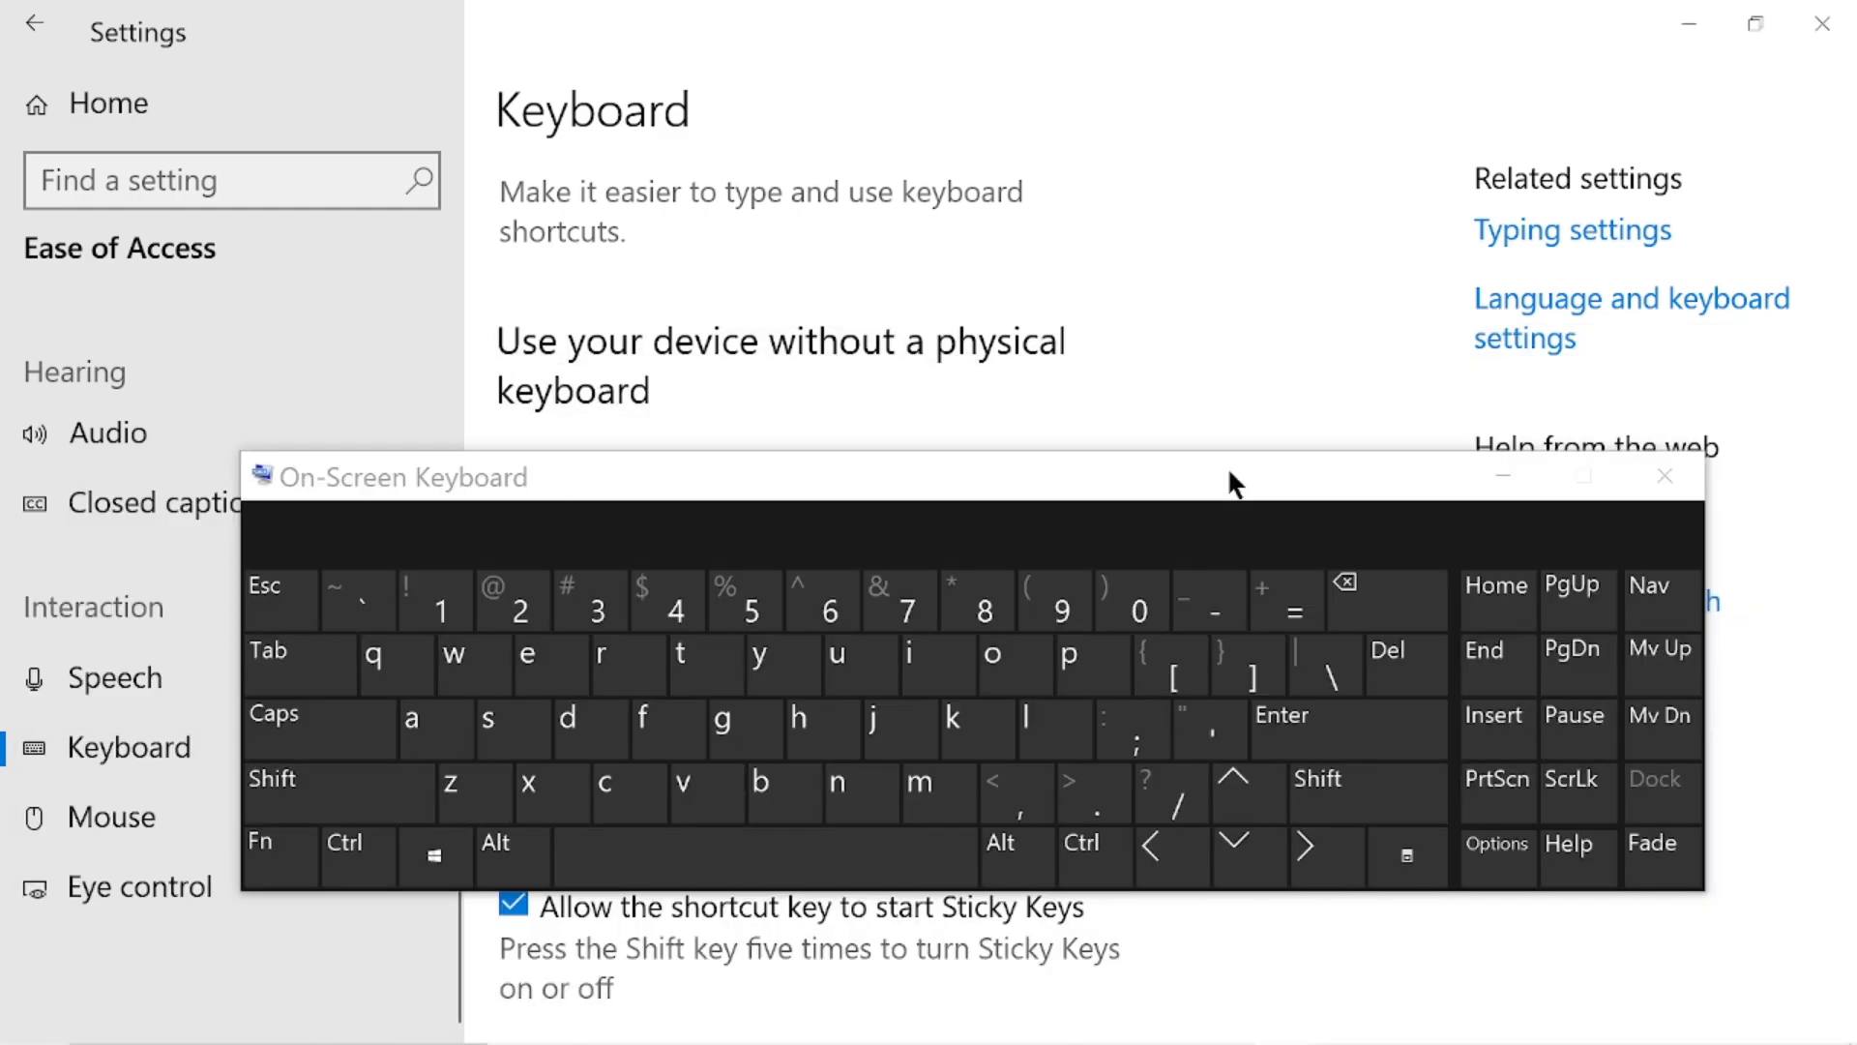
click(1586, 472)
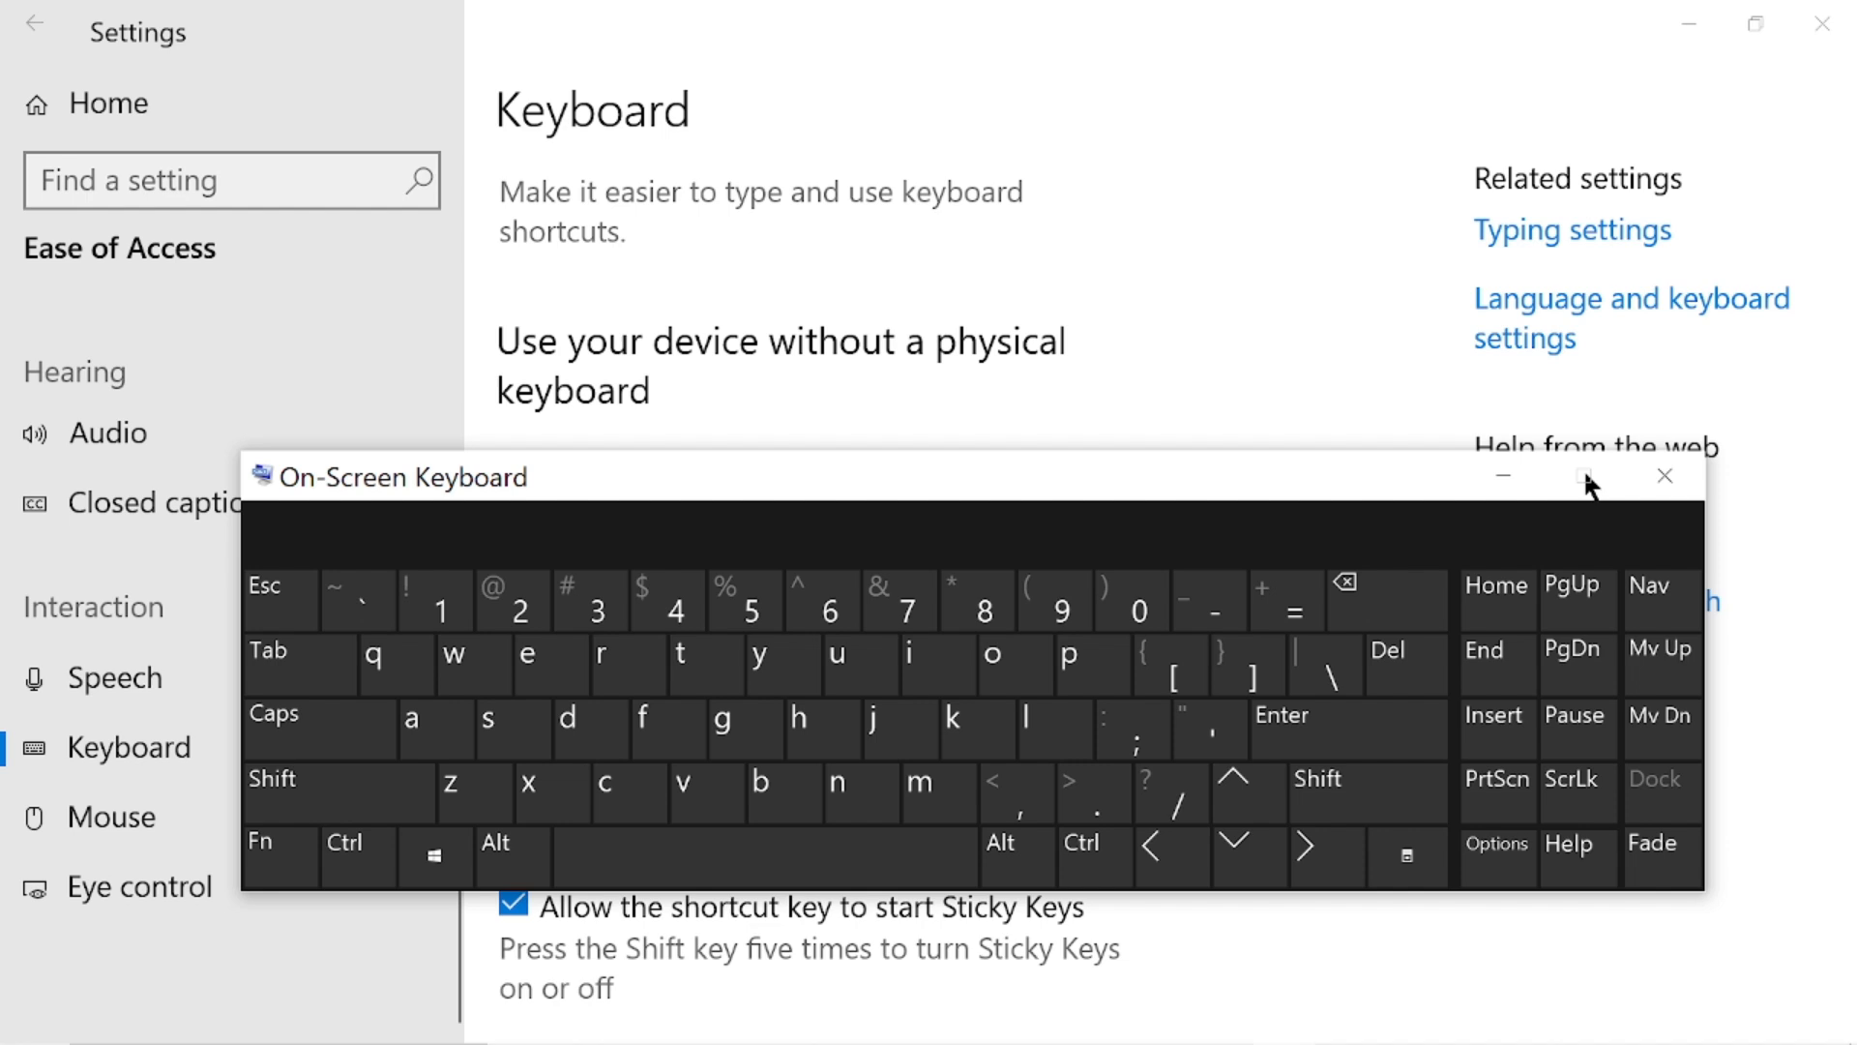
click(1503, 476)
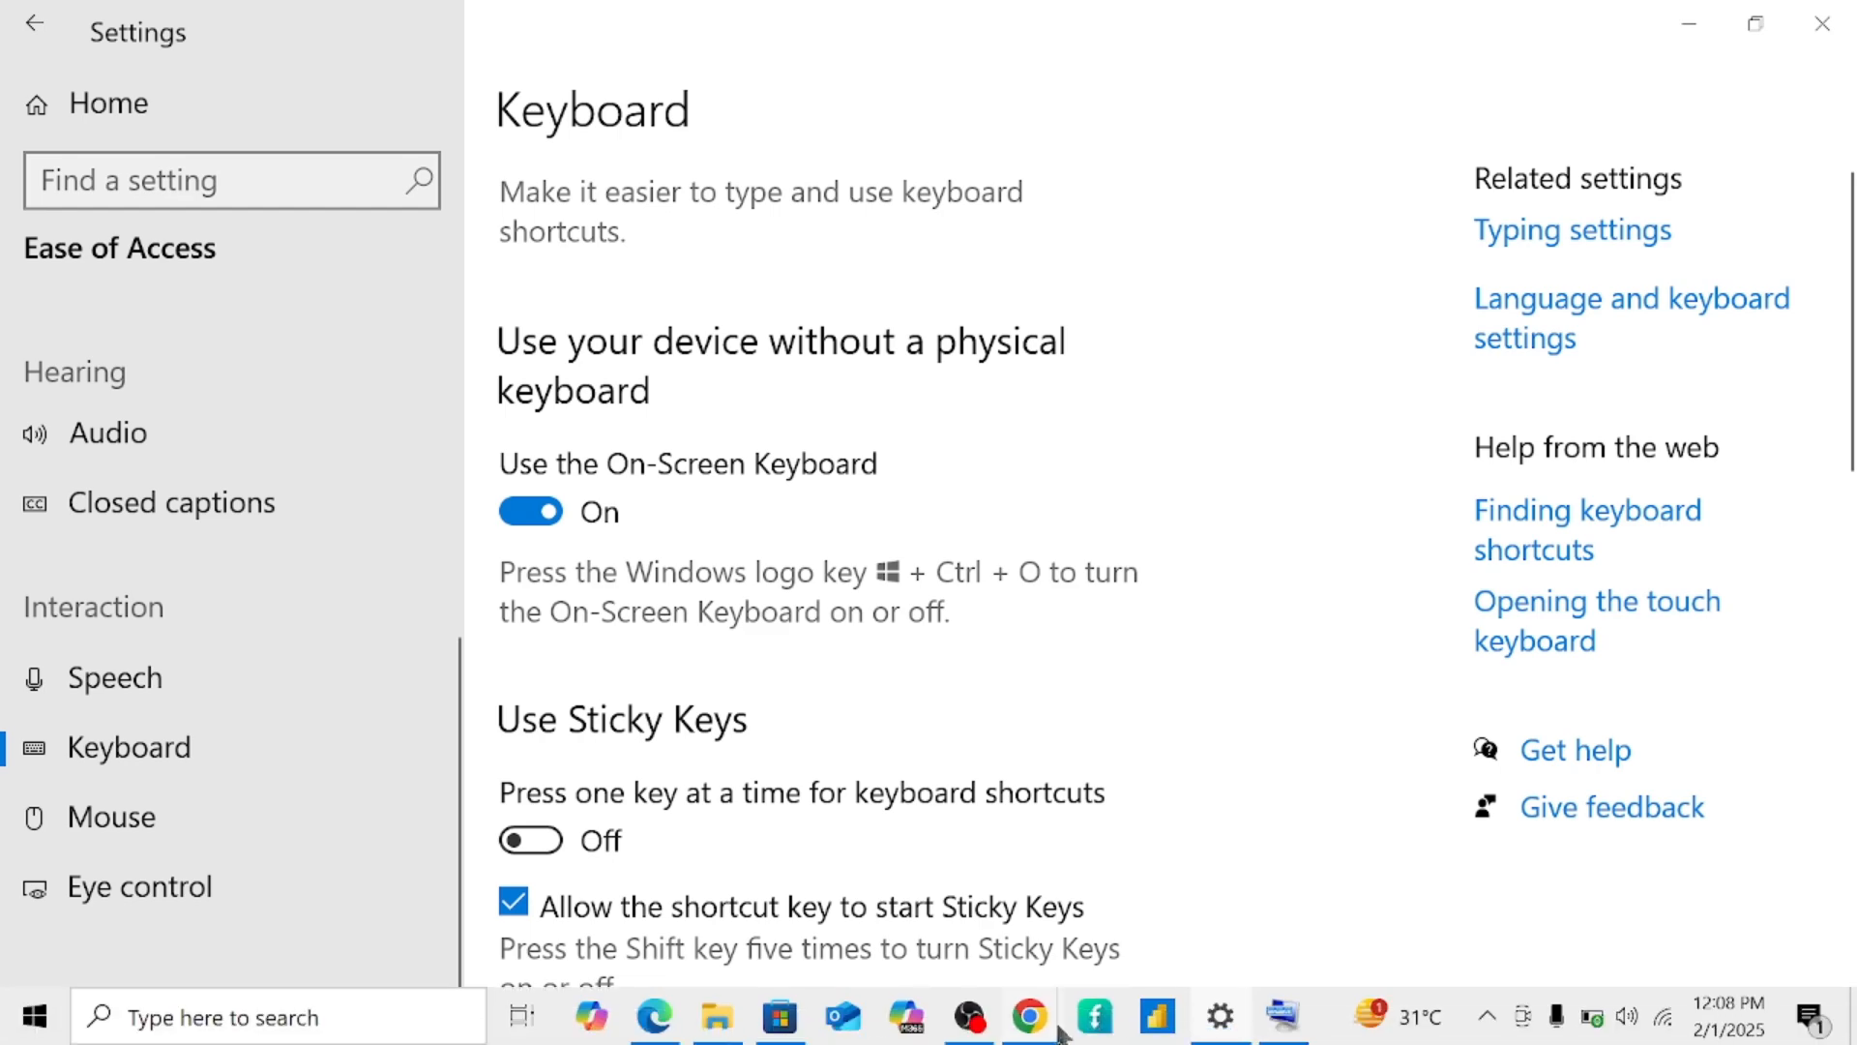
- Switch to the Chrome window with the Computer Literacy Drive folder and bring up the Google Meet call
mouse_move(1048, 1033)
mouse_move(1016, 972)
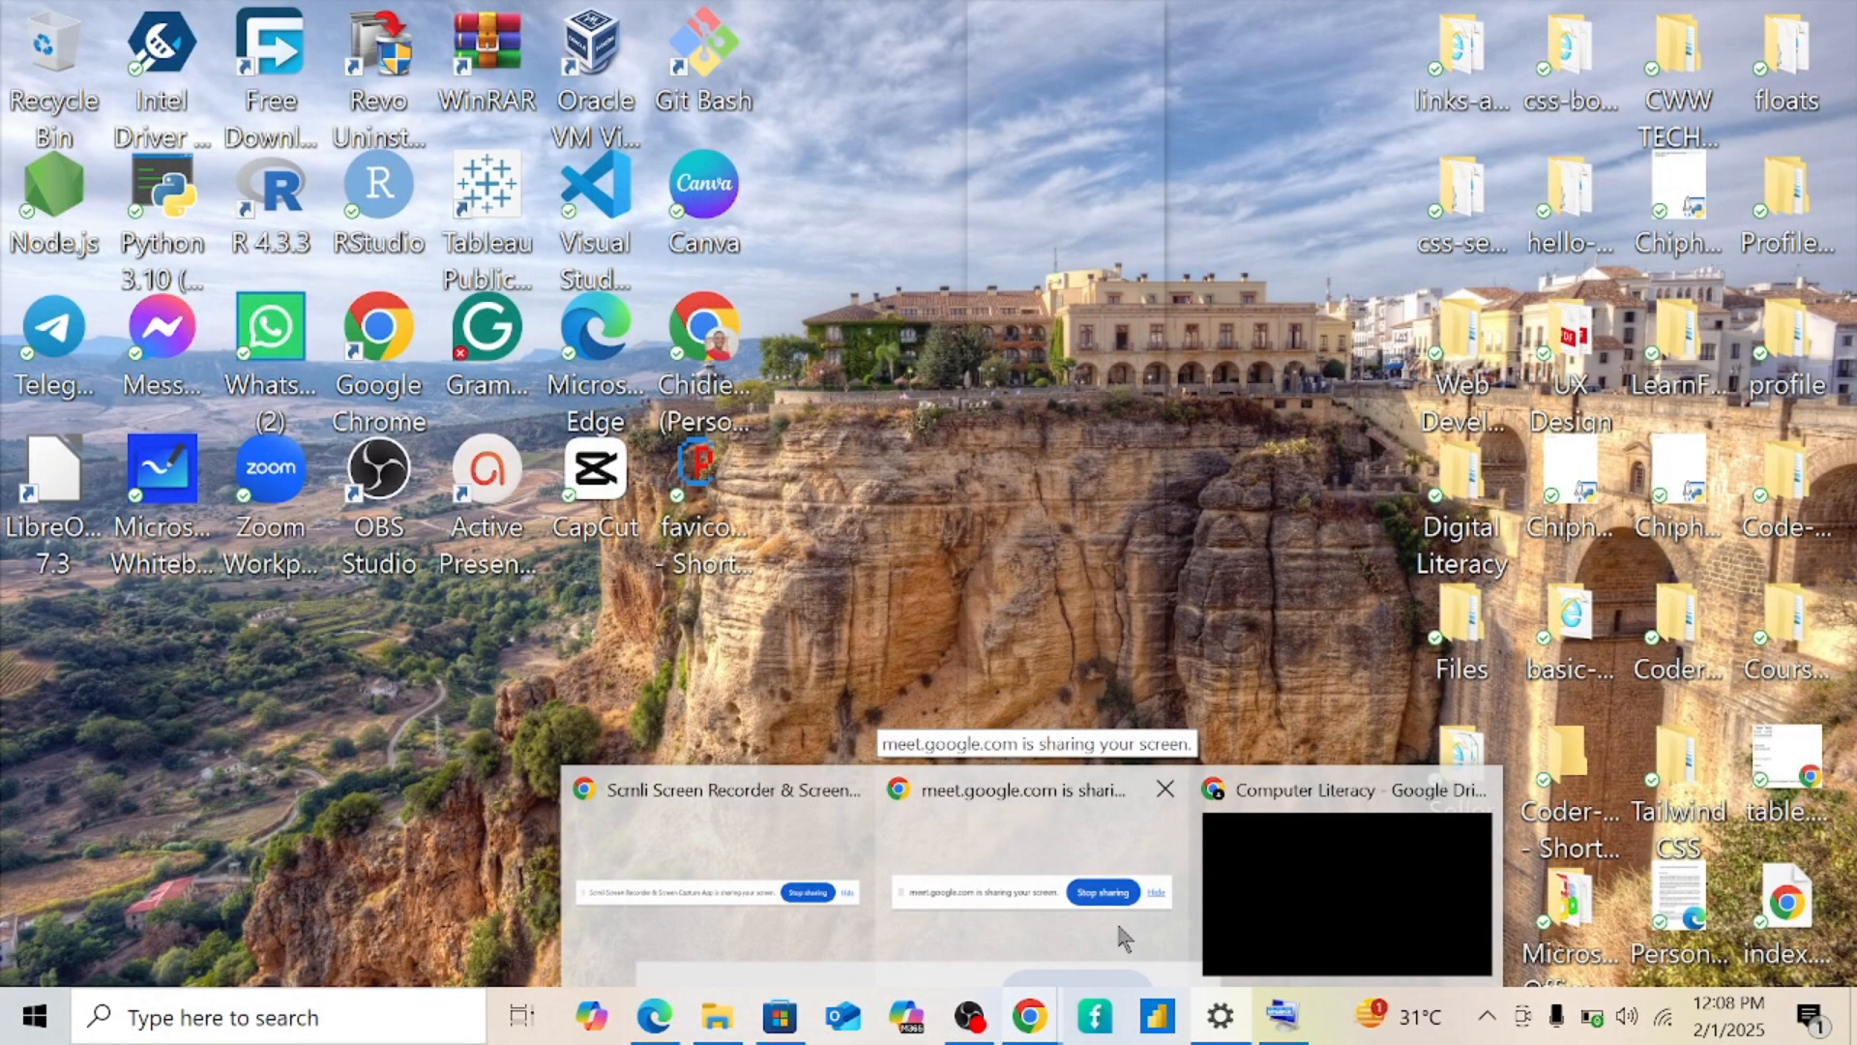
mouse_move(1267, 900)
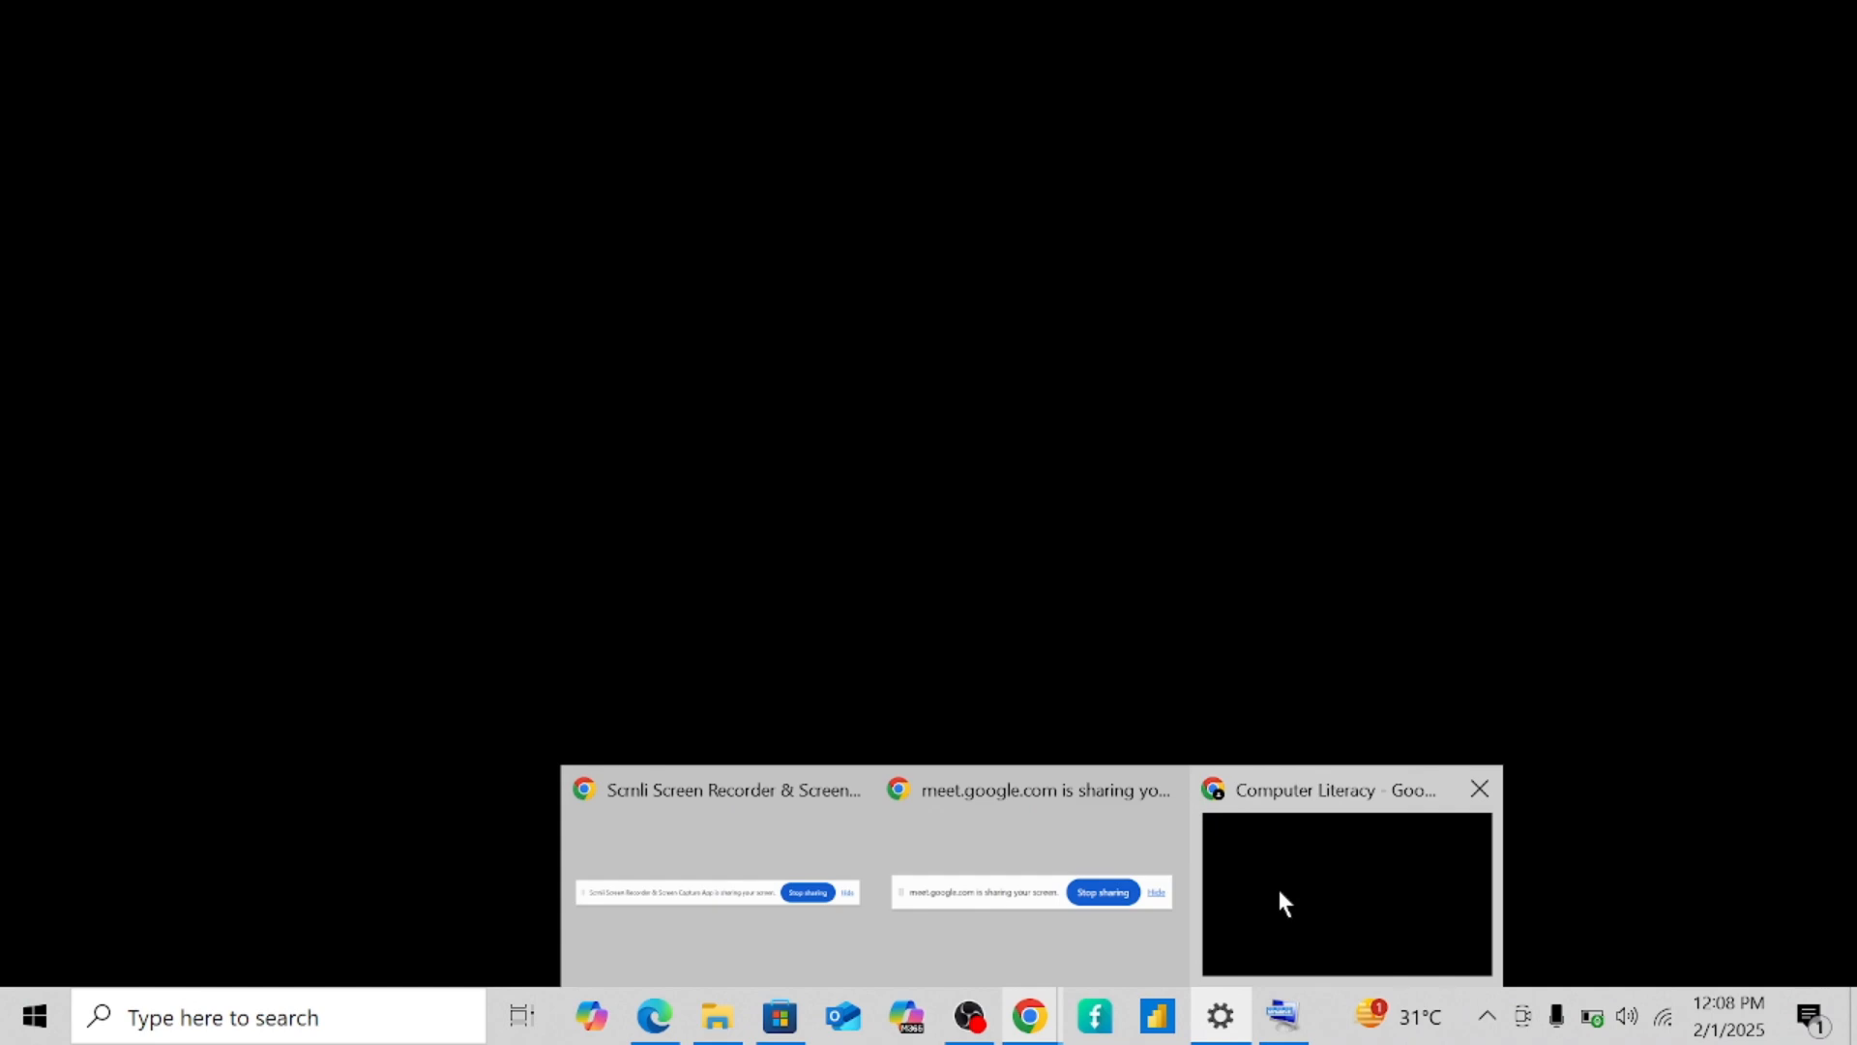
click(1280, 892)
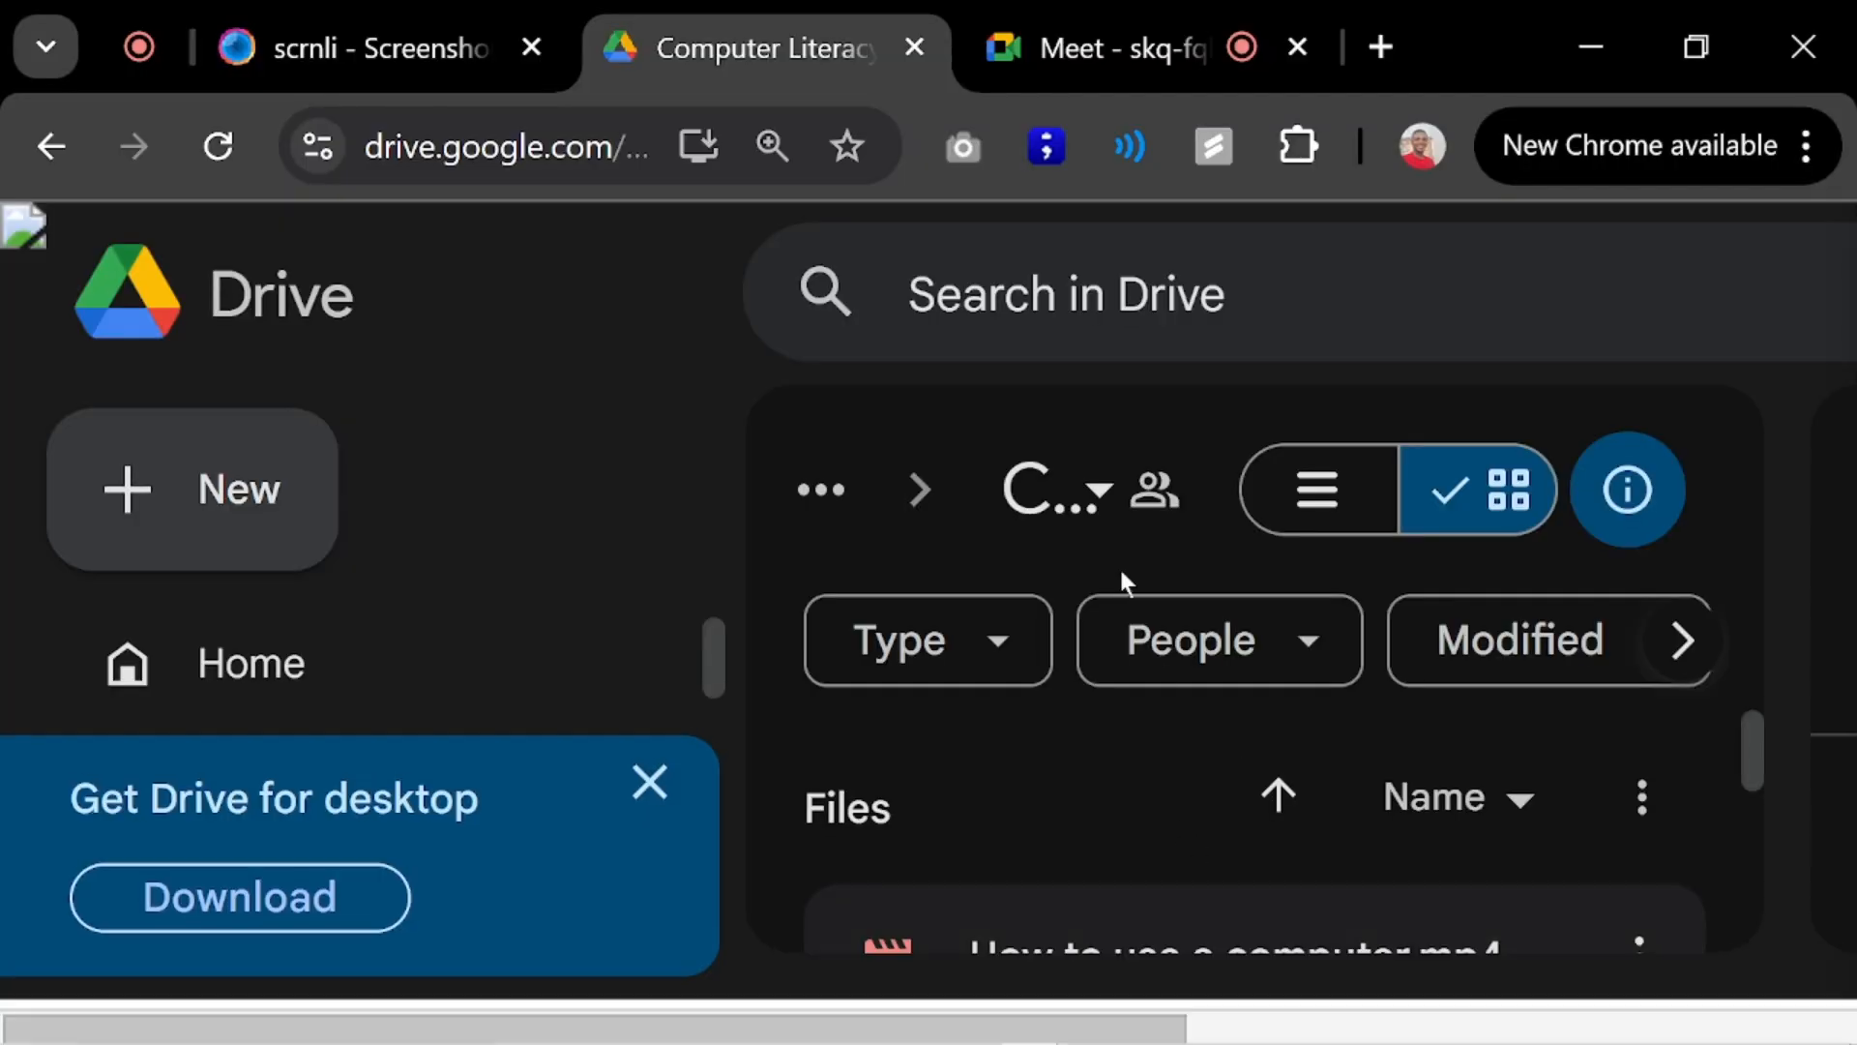
click(1172, 64)
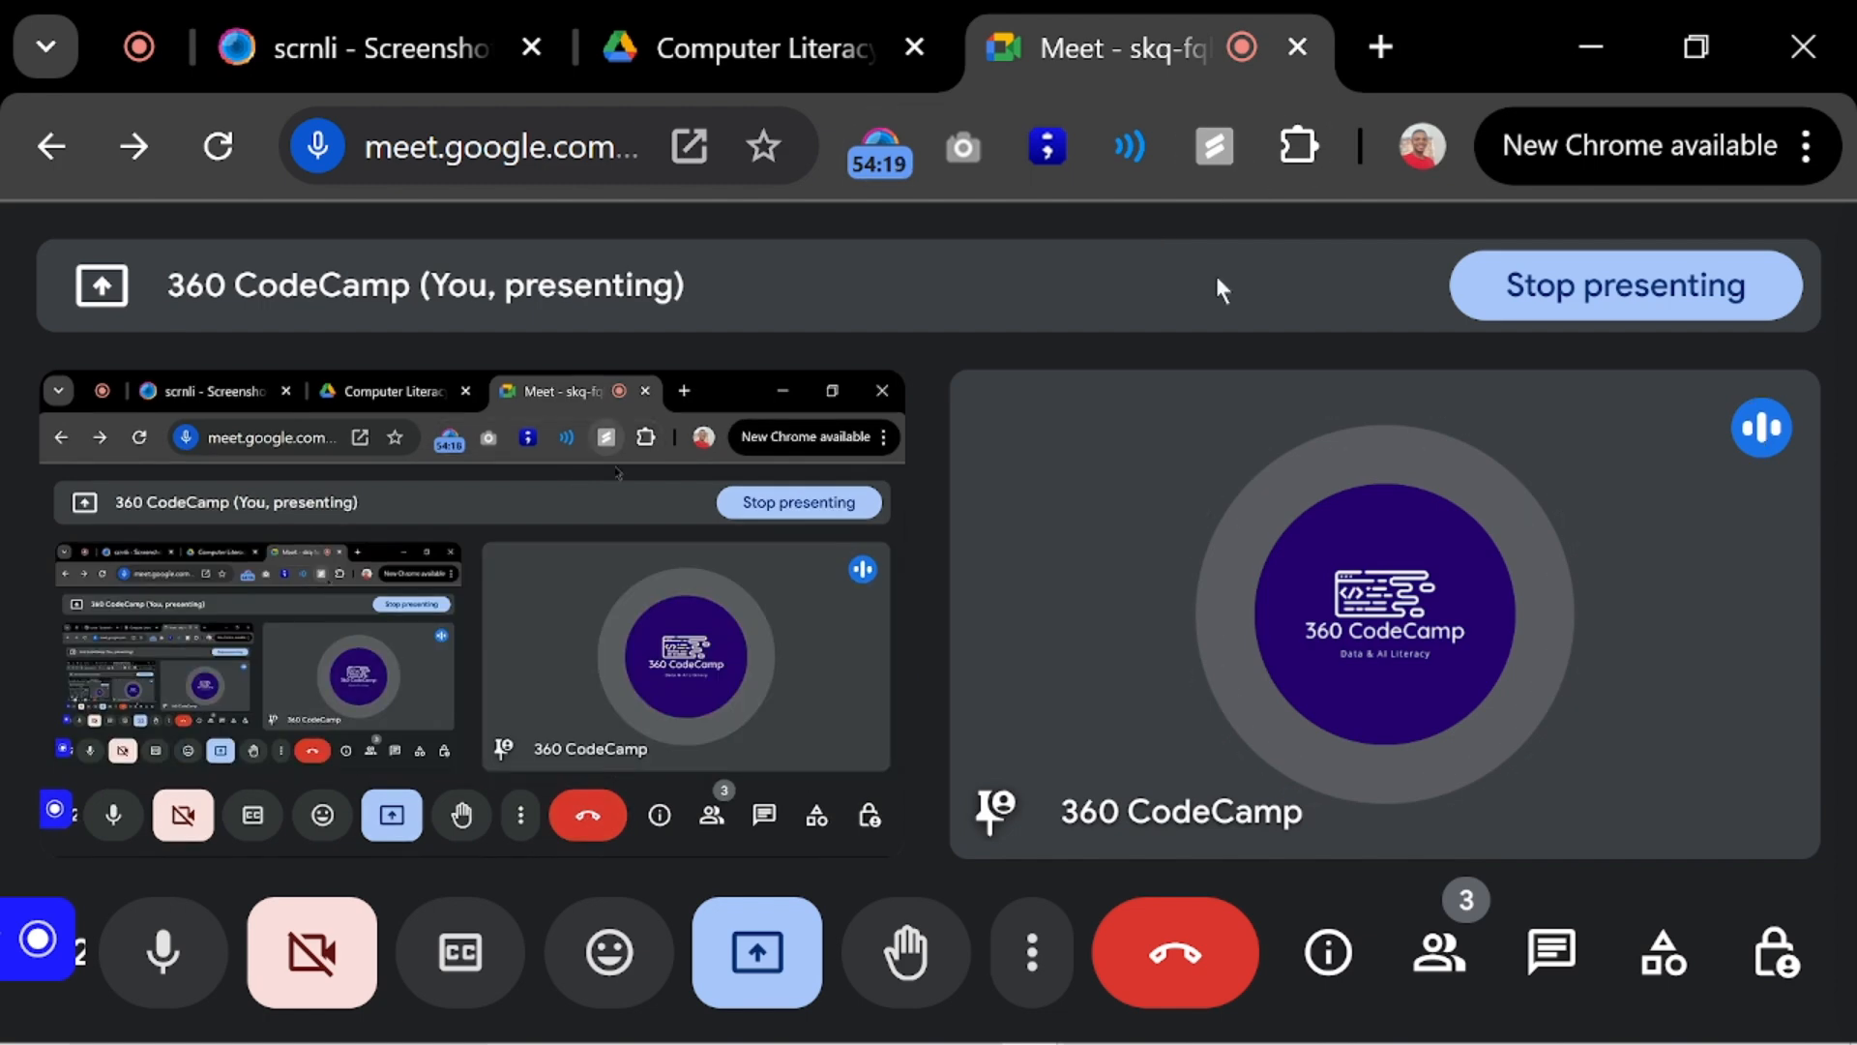
- Stop presenting the screen in the Google Meet call
mouse_move(1135, 449)
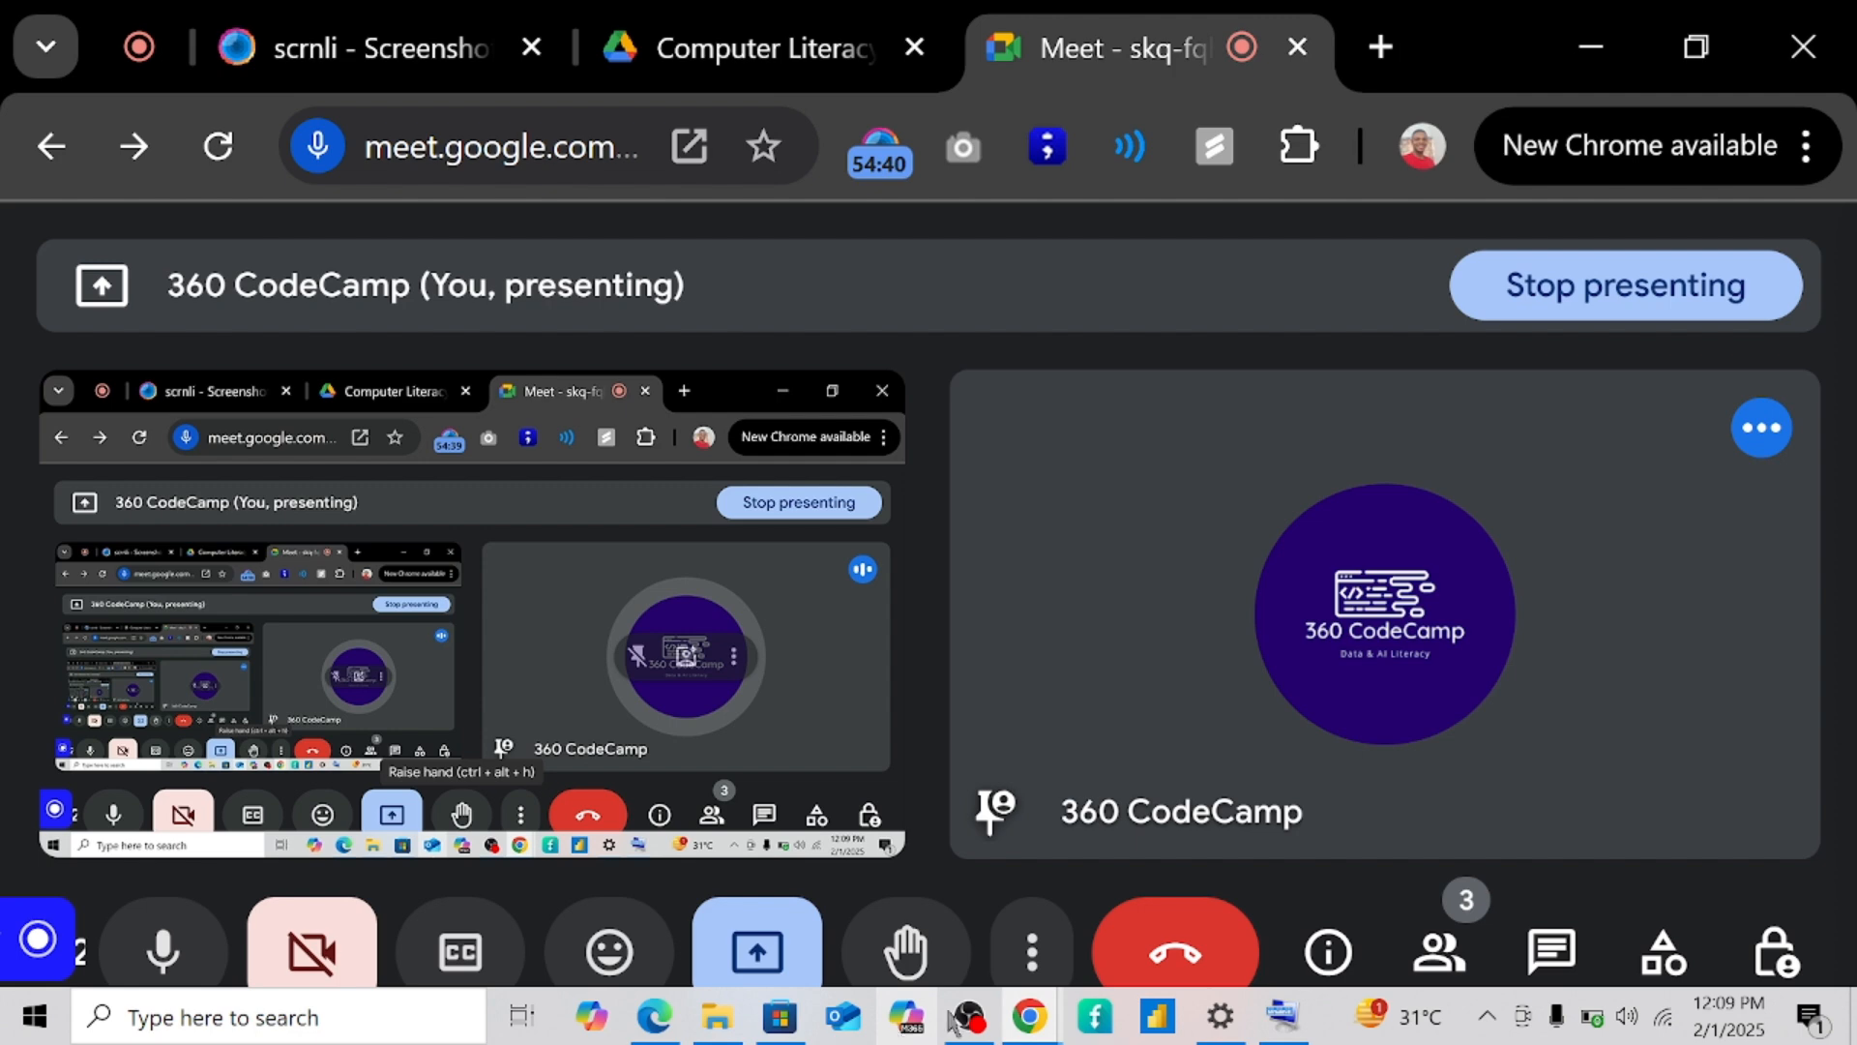
mouse_move(994, 1013)
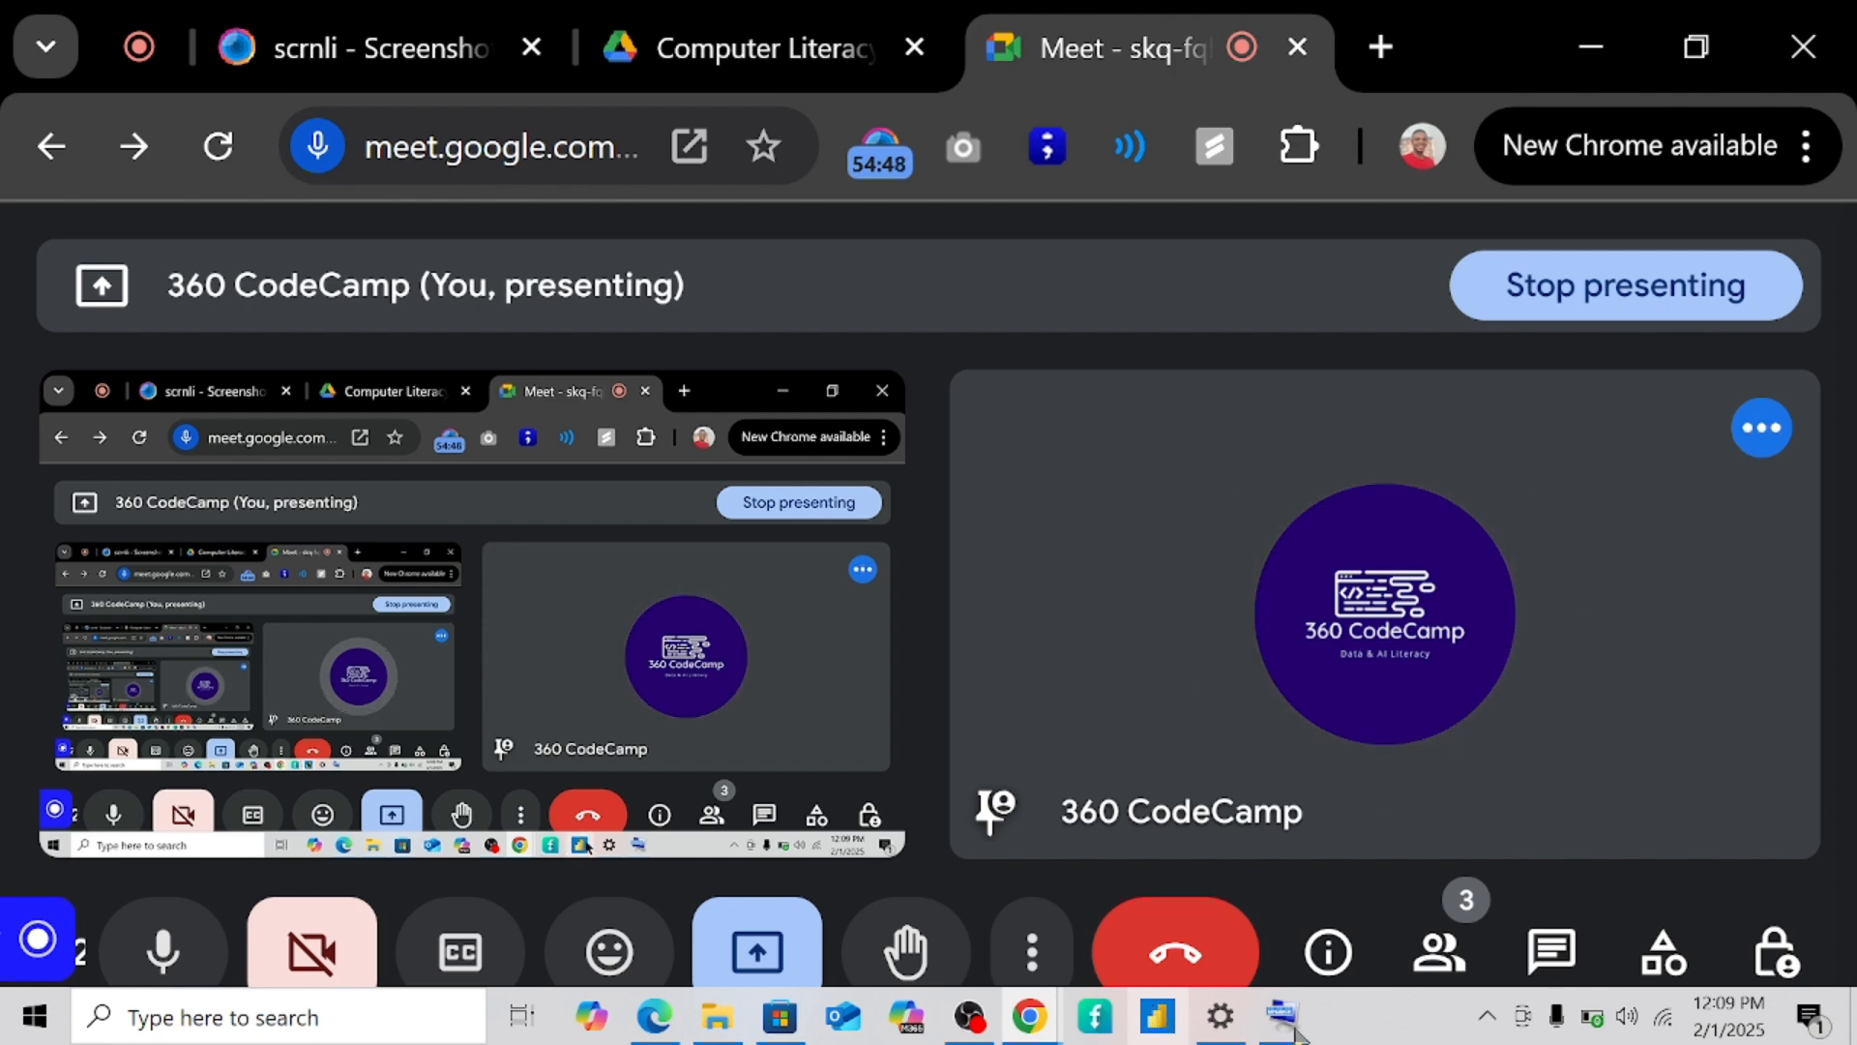
mouse_move(1278, 1033)
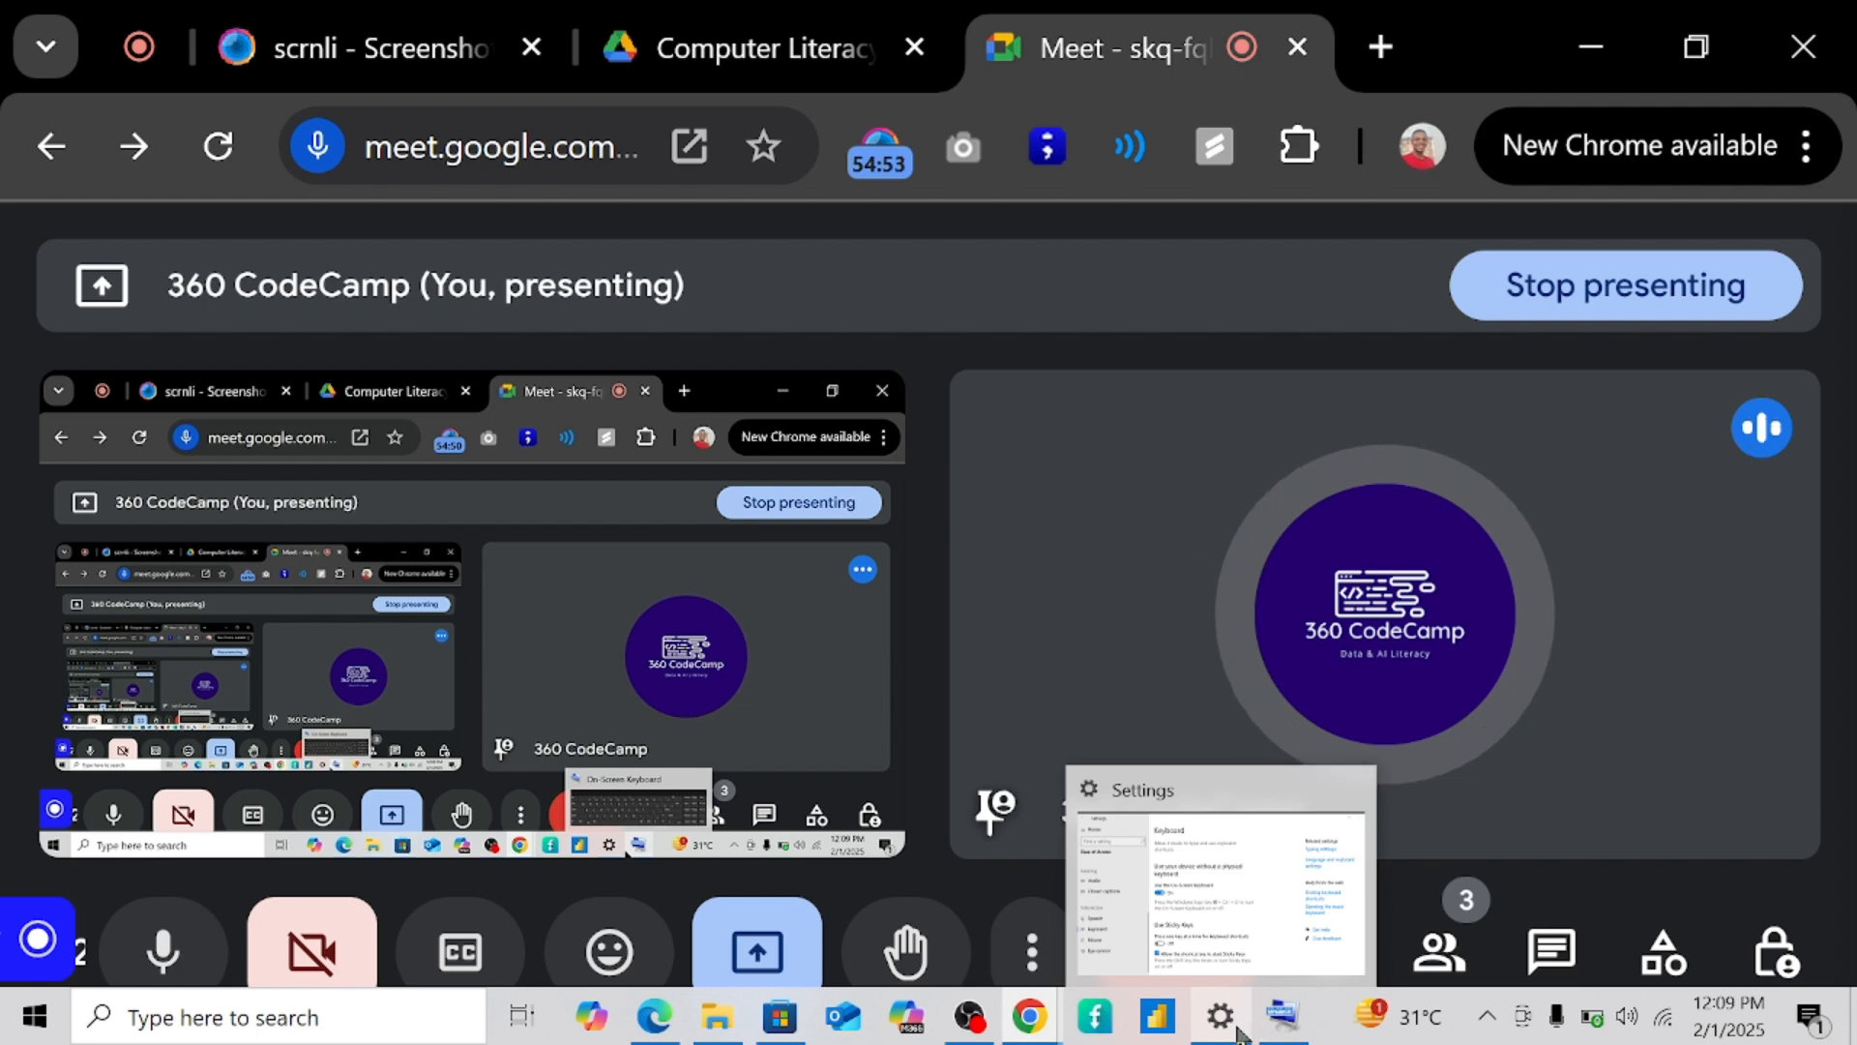
mouse_move(1506, 602)
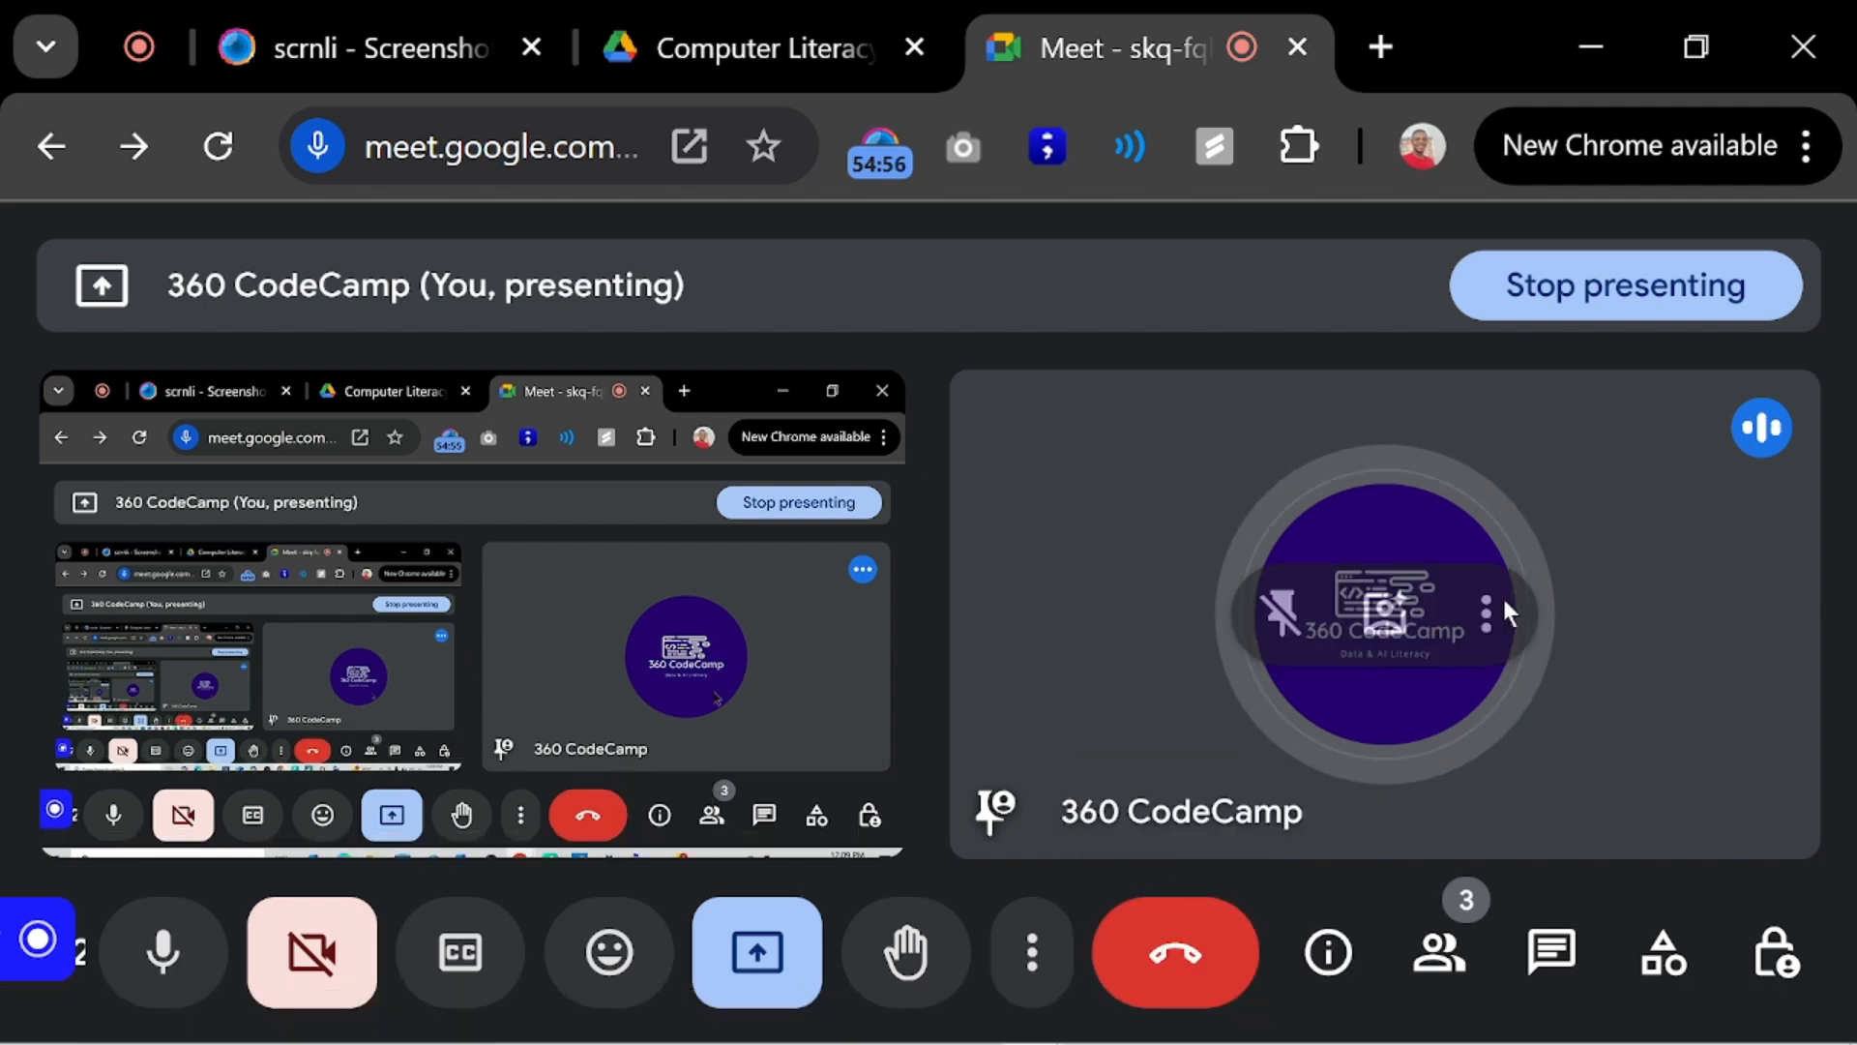
click(1614, 283)
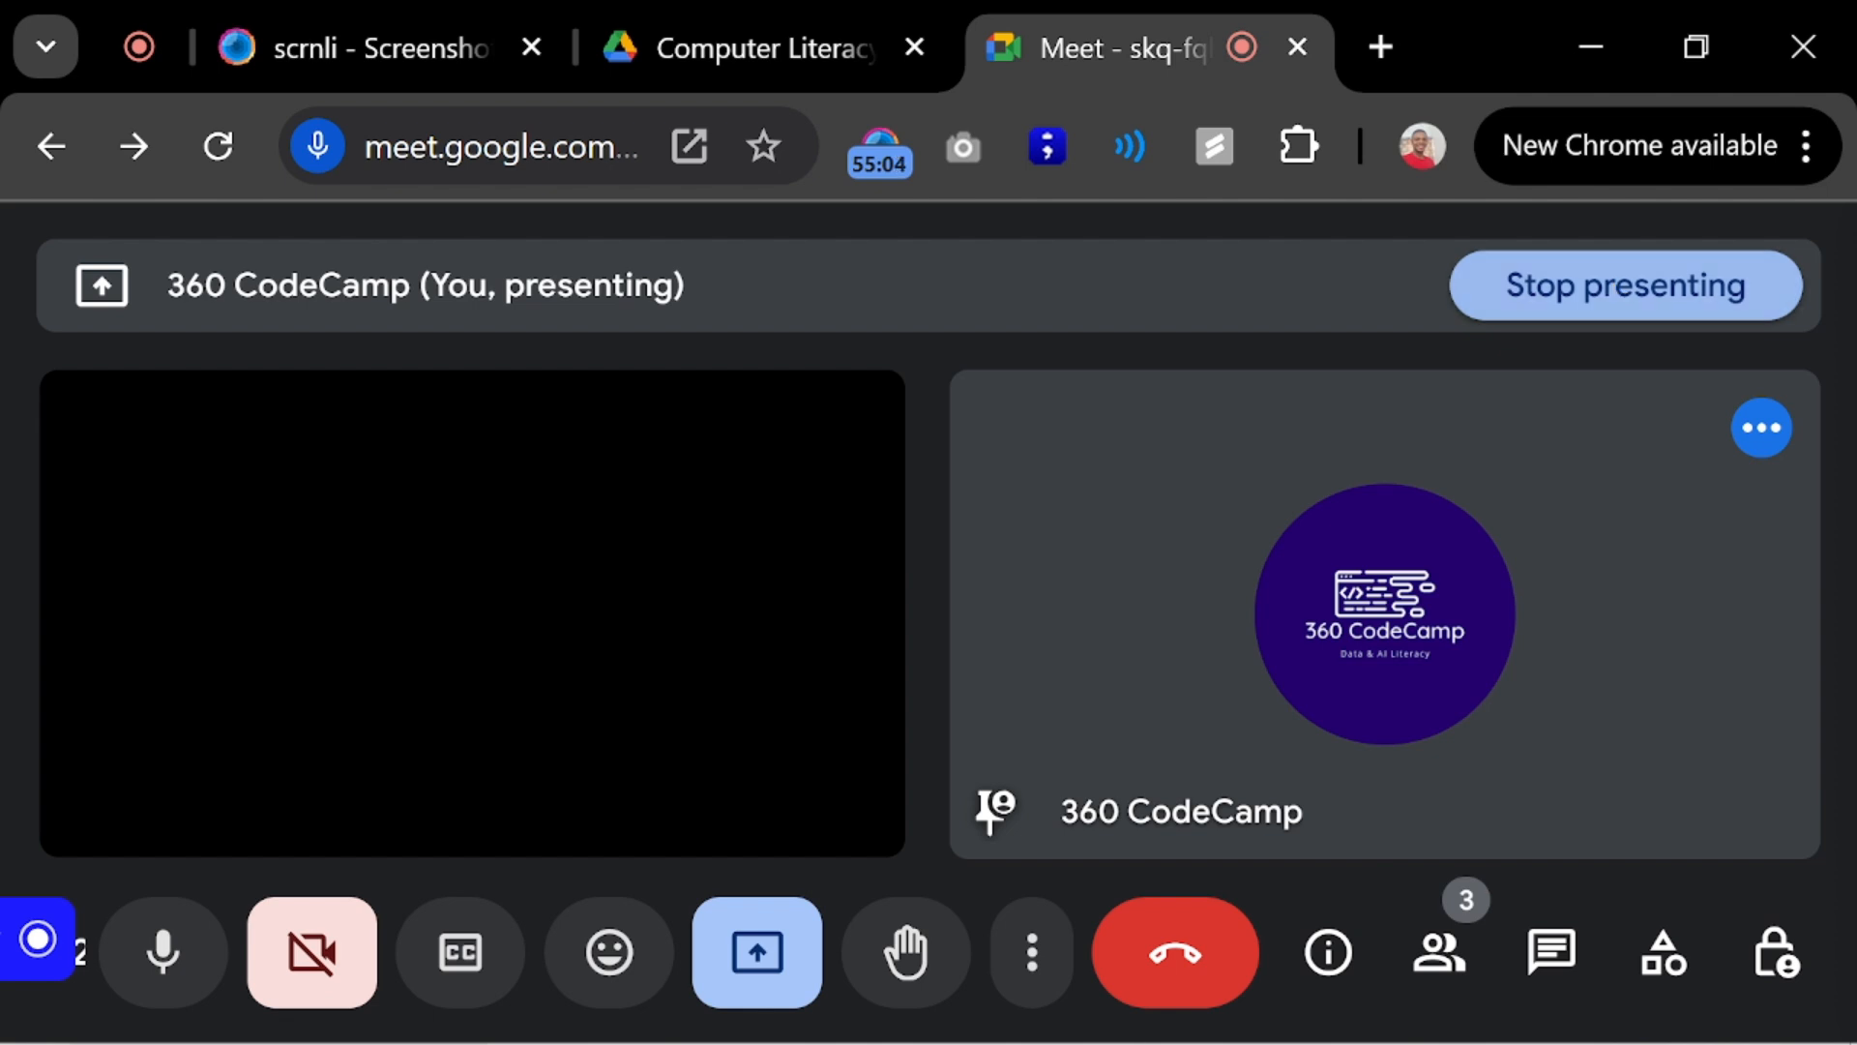
- Switch to the Settings window and review the Text cursor and Mouse pointer options under Vision in Ease of Access
mouse_move(1098, 1040)
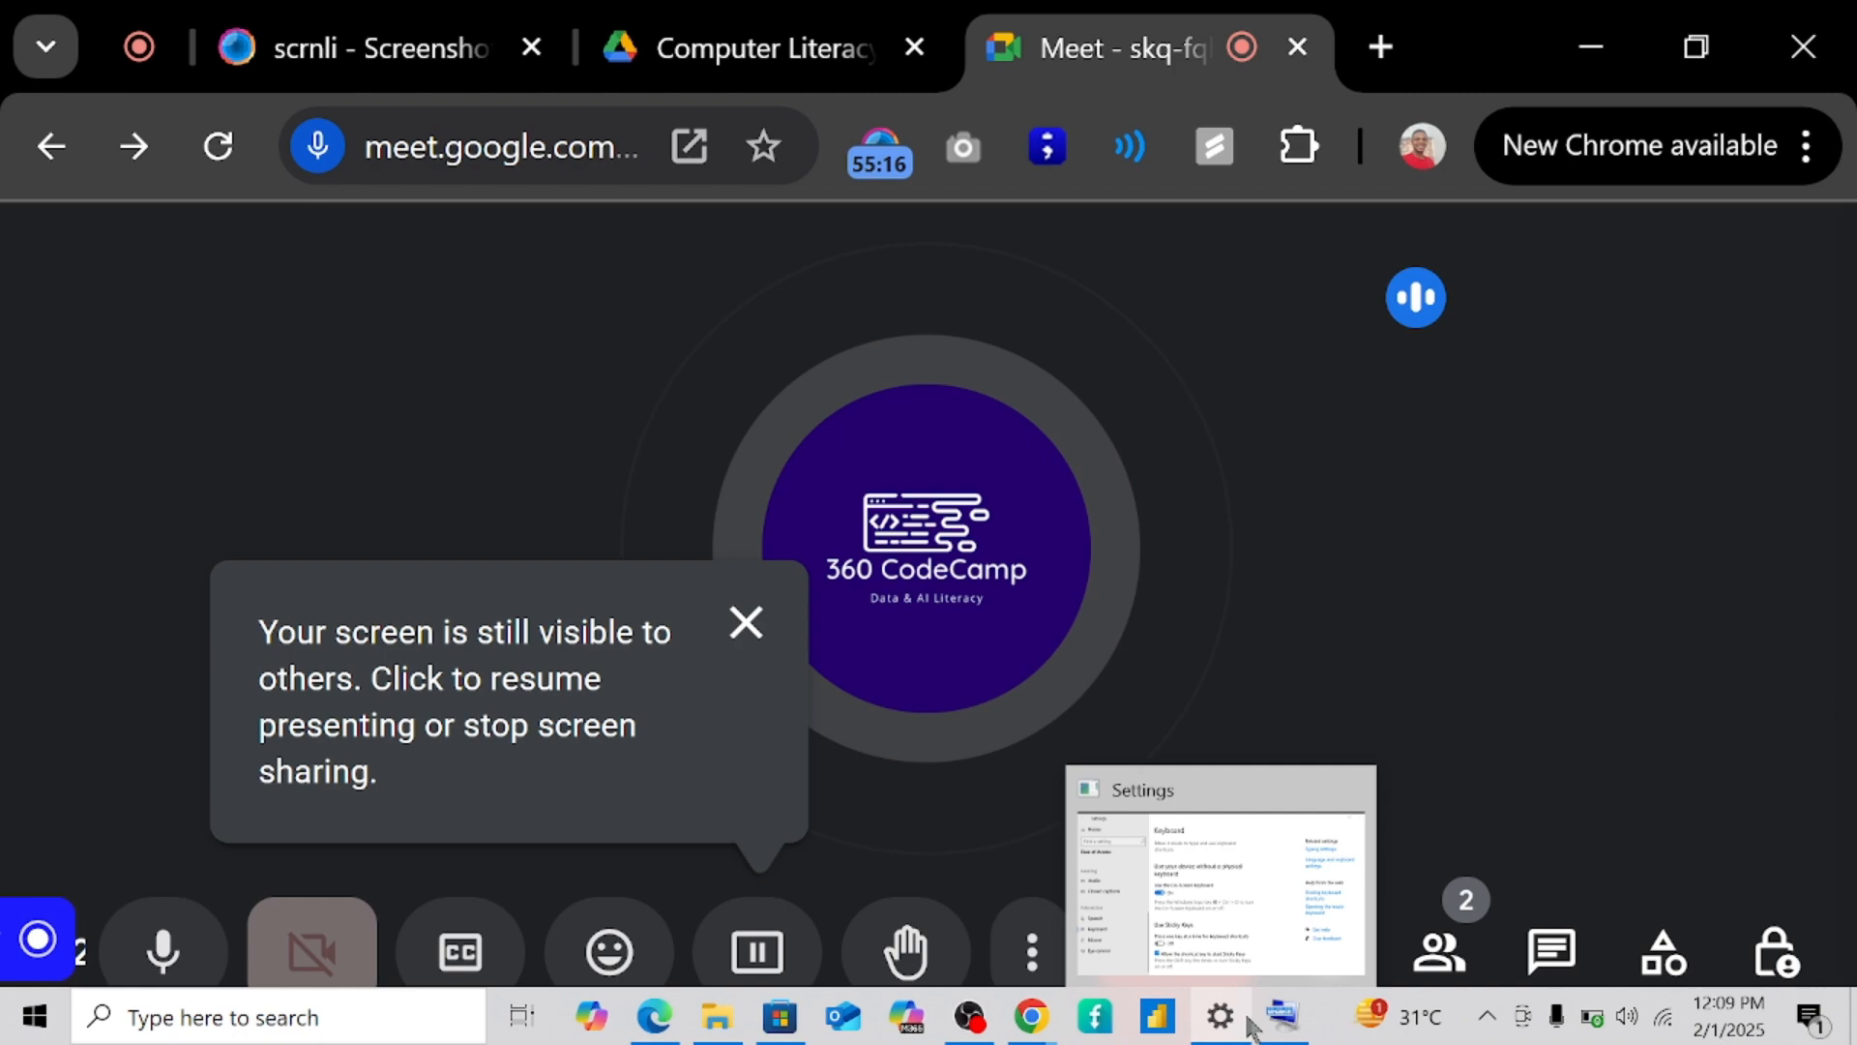
click(1243, 1025)
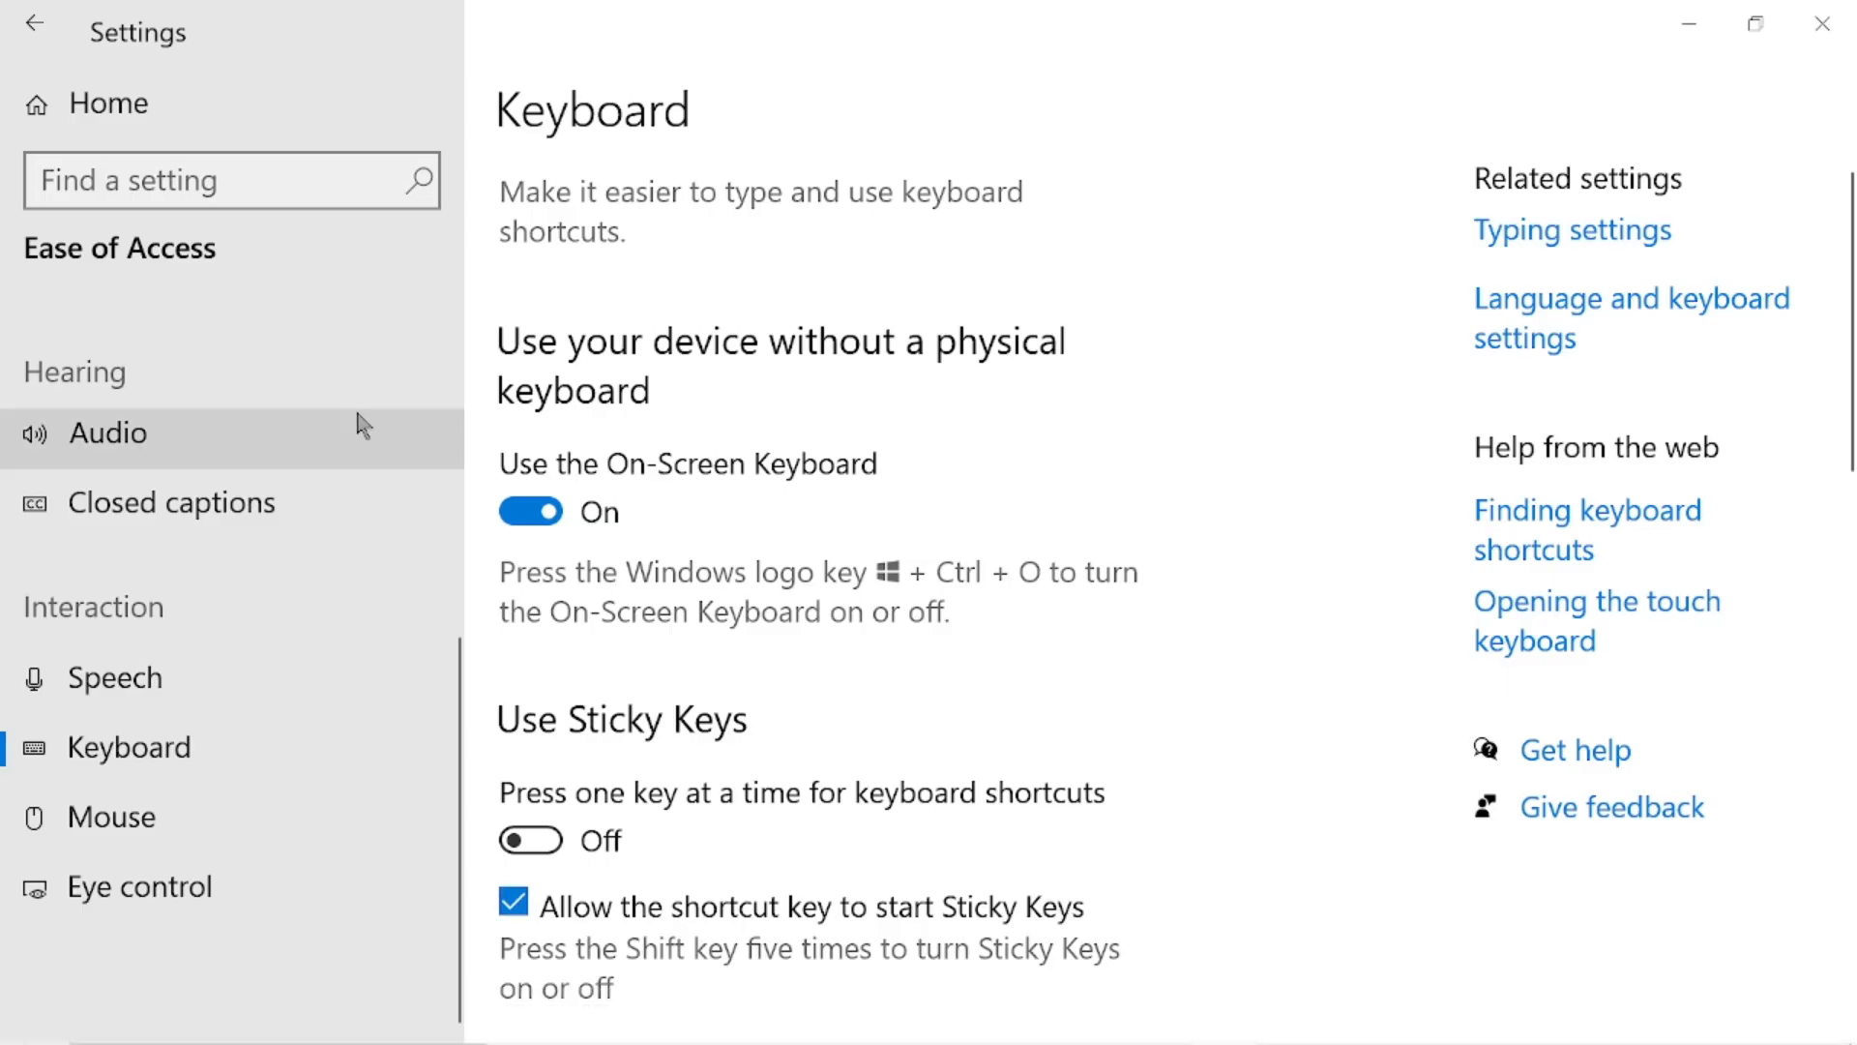
scroll(284, 497, up, 5)
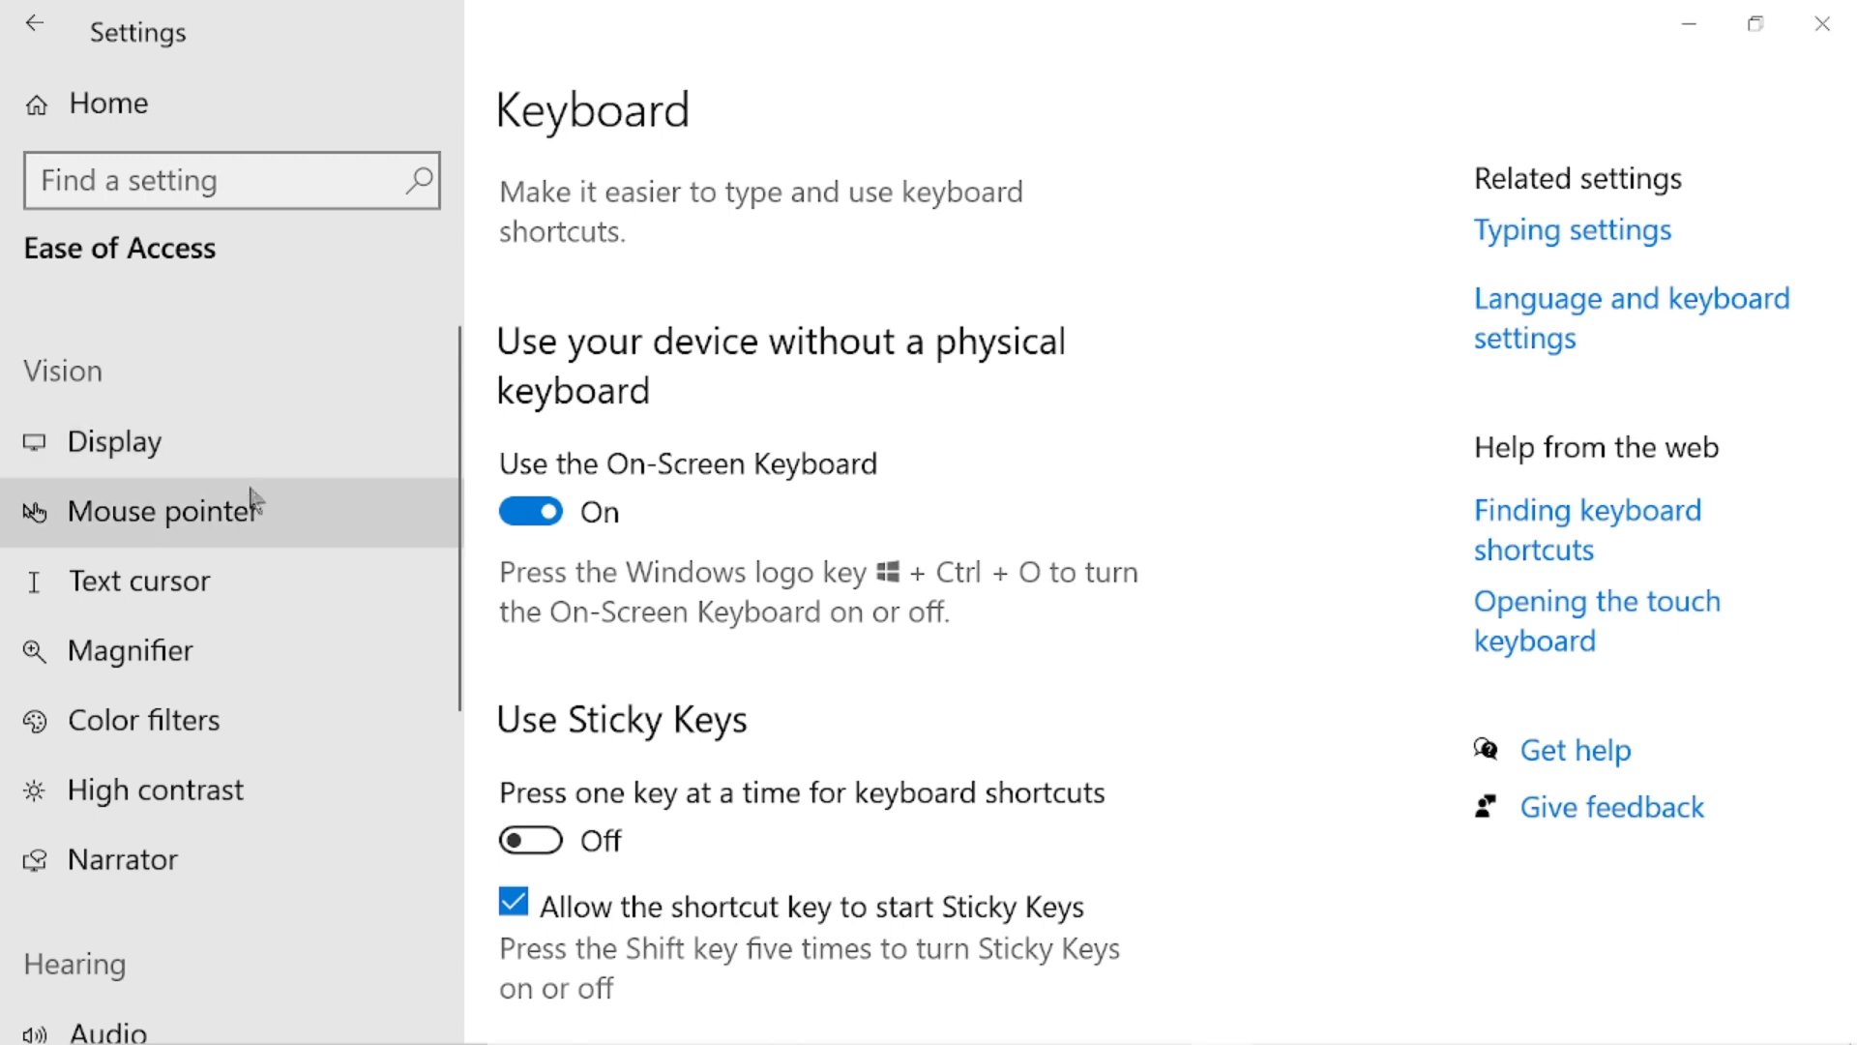
click(248, 585)
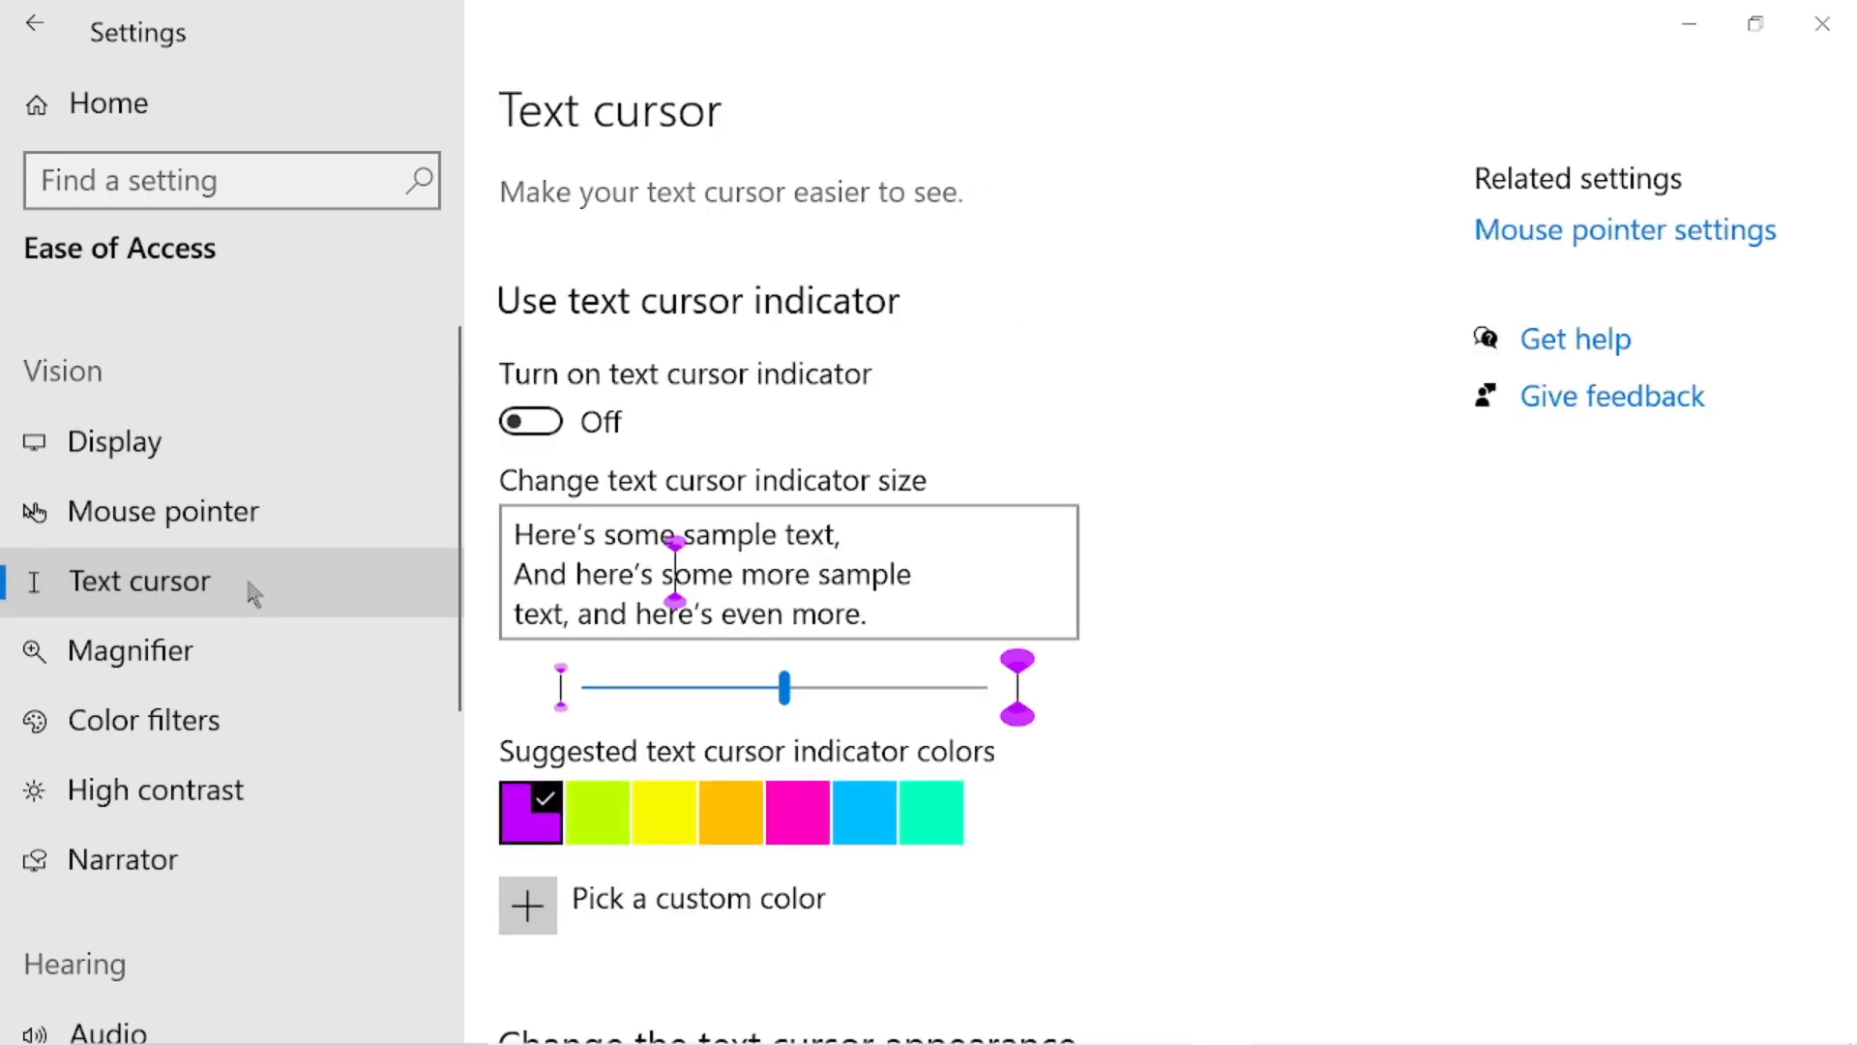
click(215, 517)
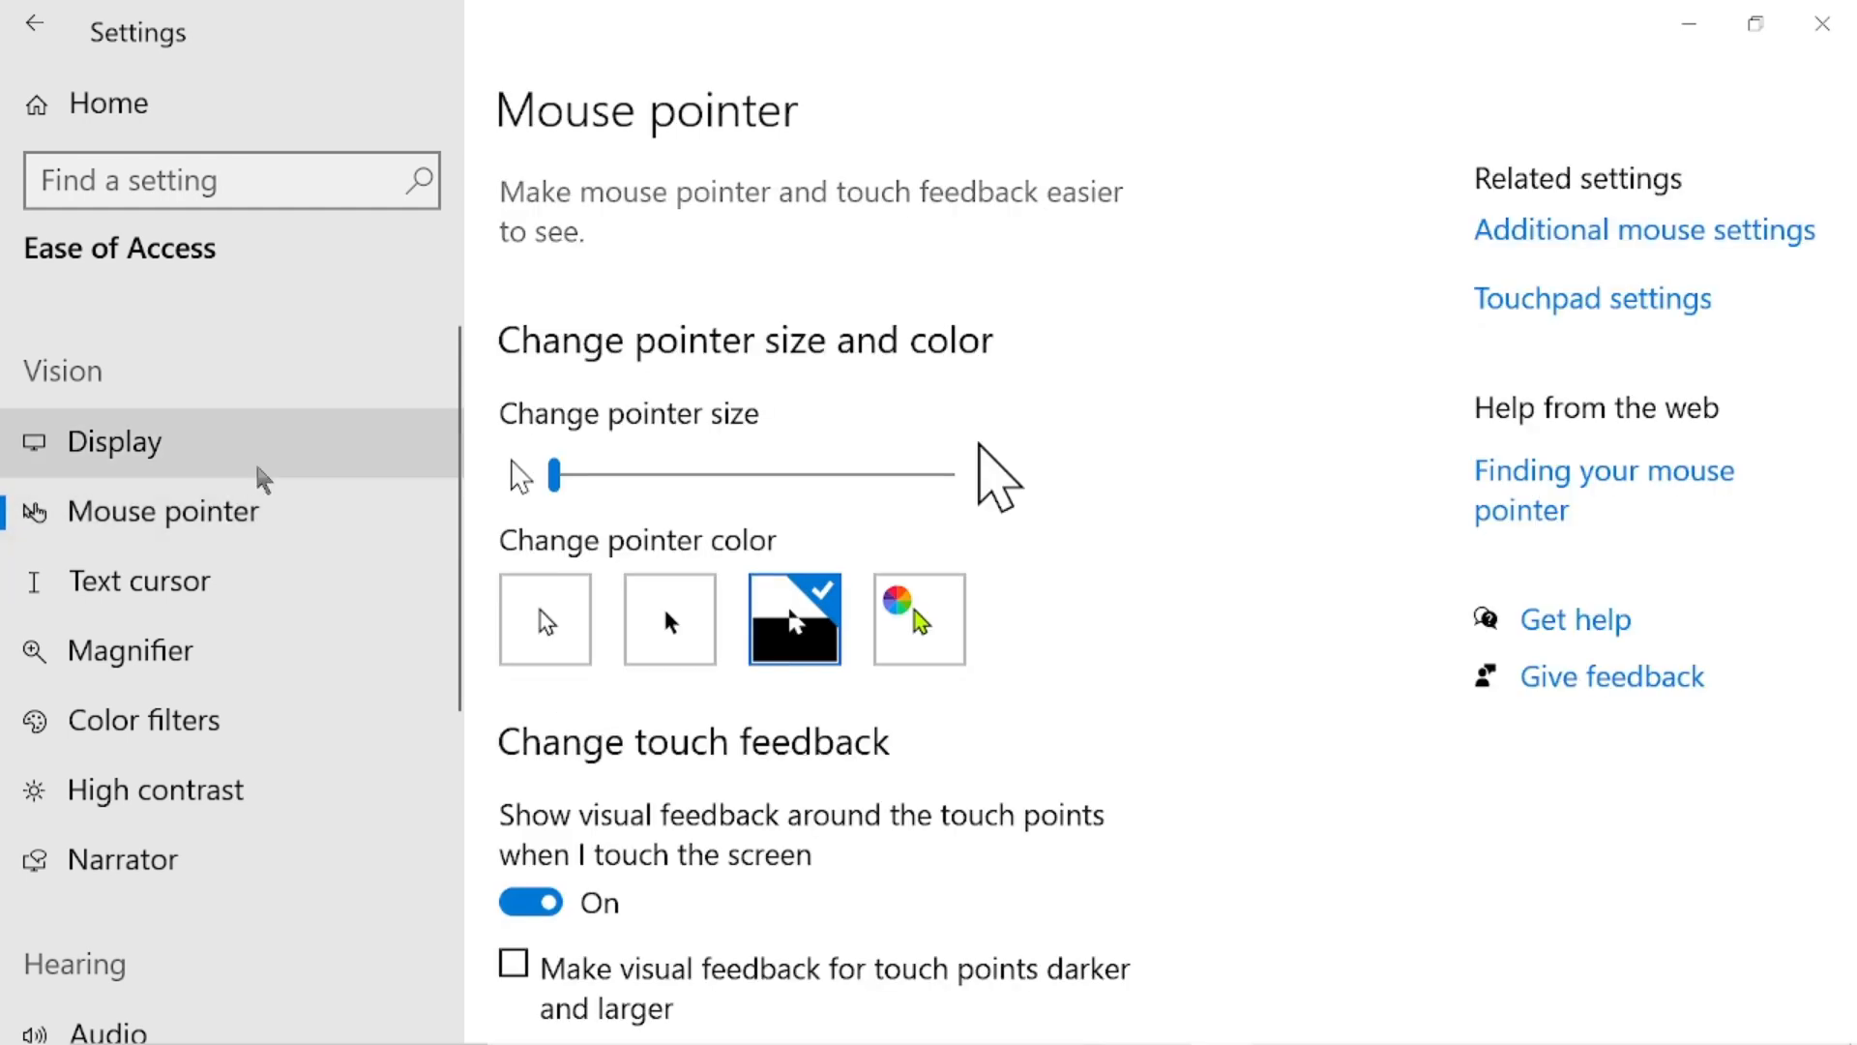
scroll(825, 303, down, 1)
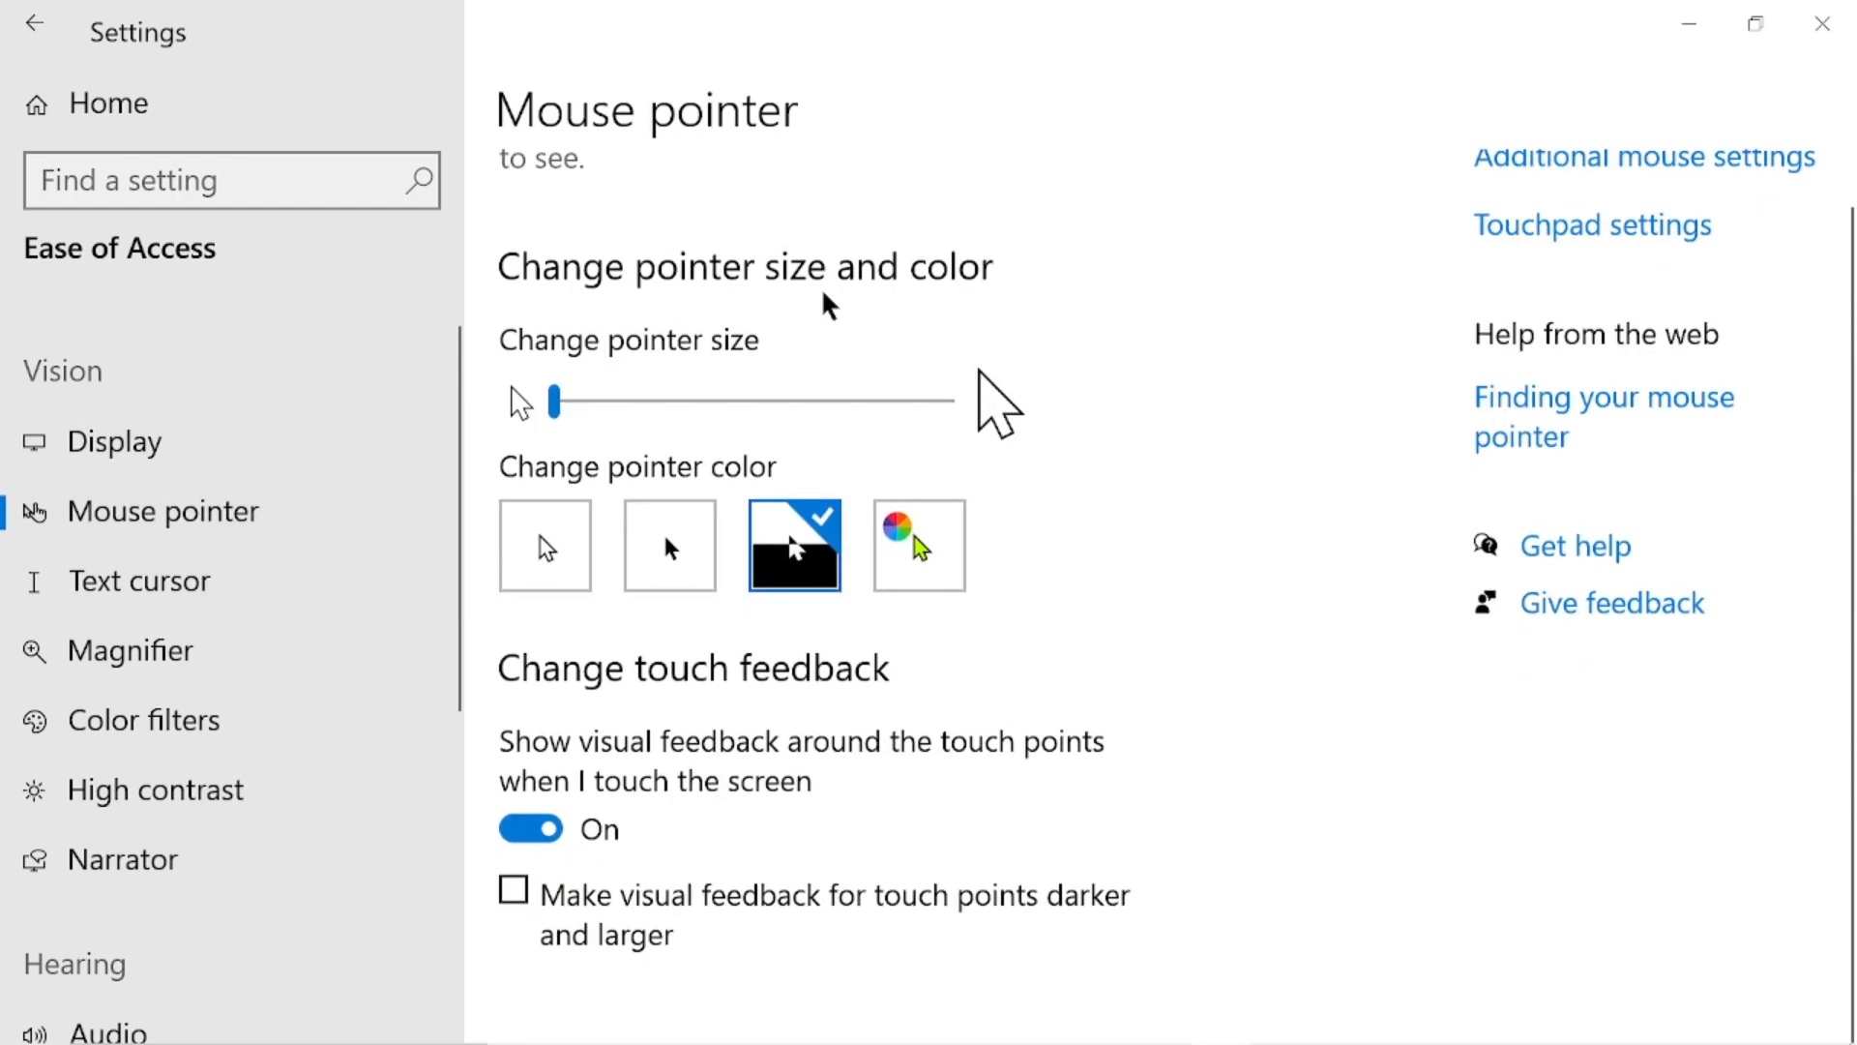
scroll(825, 303, up, 1)
scroll(825, 303, down, 1)
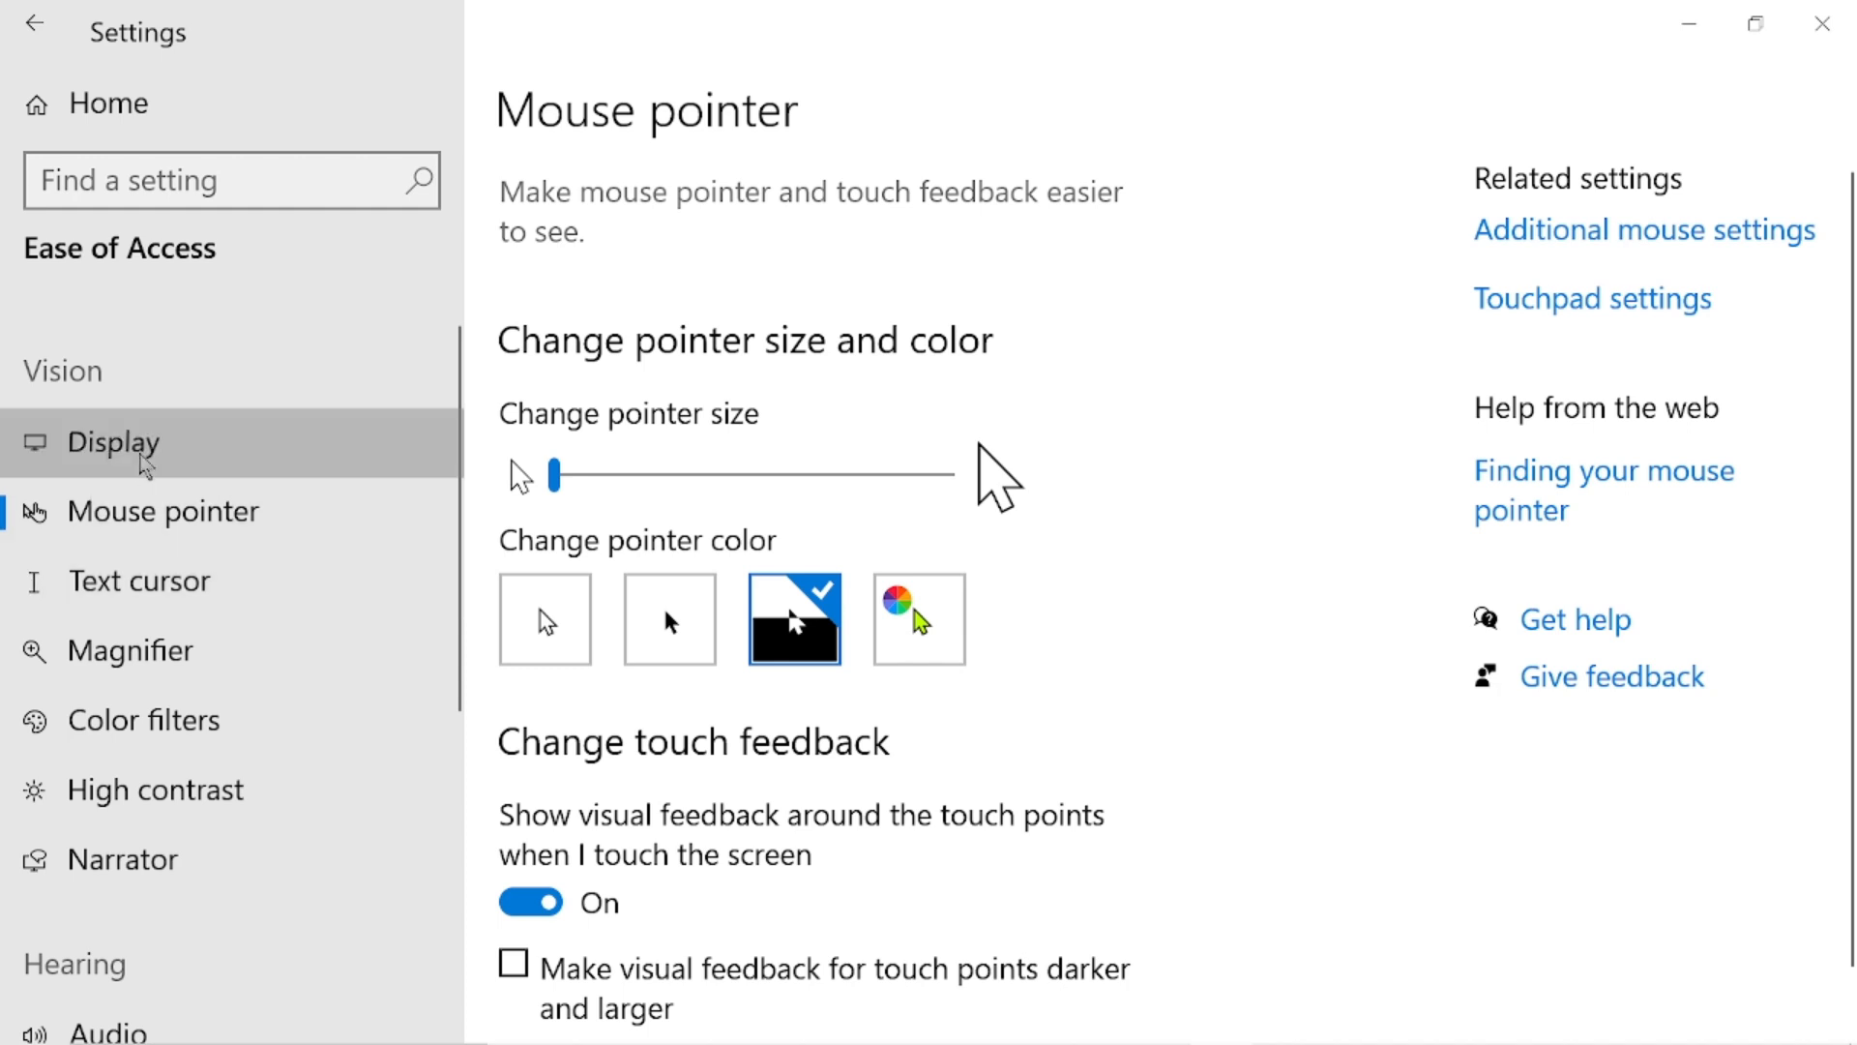
- Open the Ease of Access Display settings and review the text size, app scaling, and brightness options
click(145, 465)
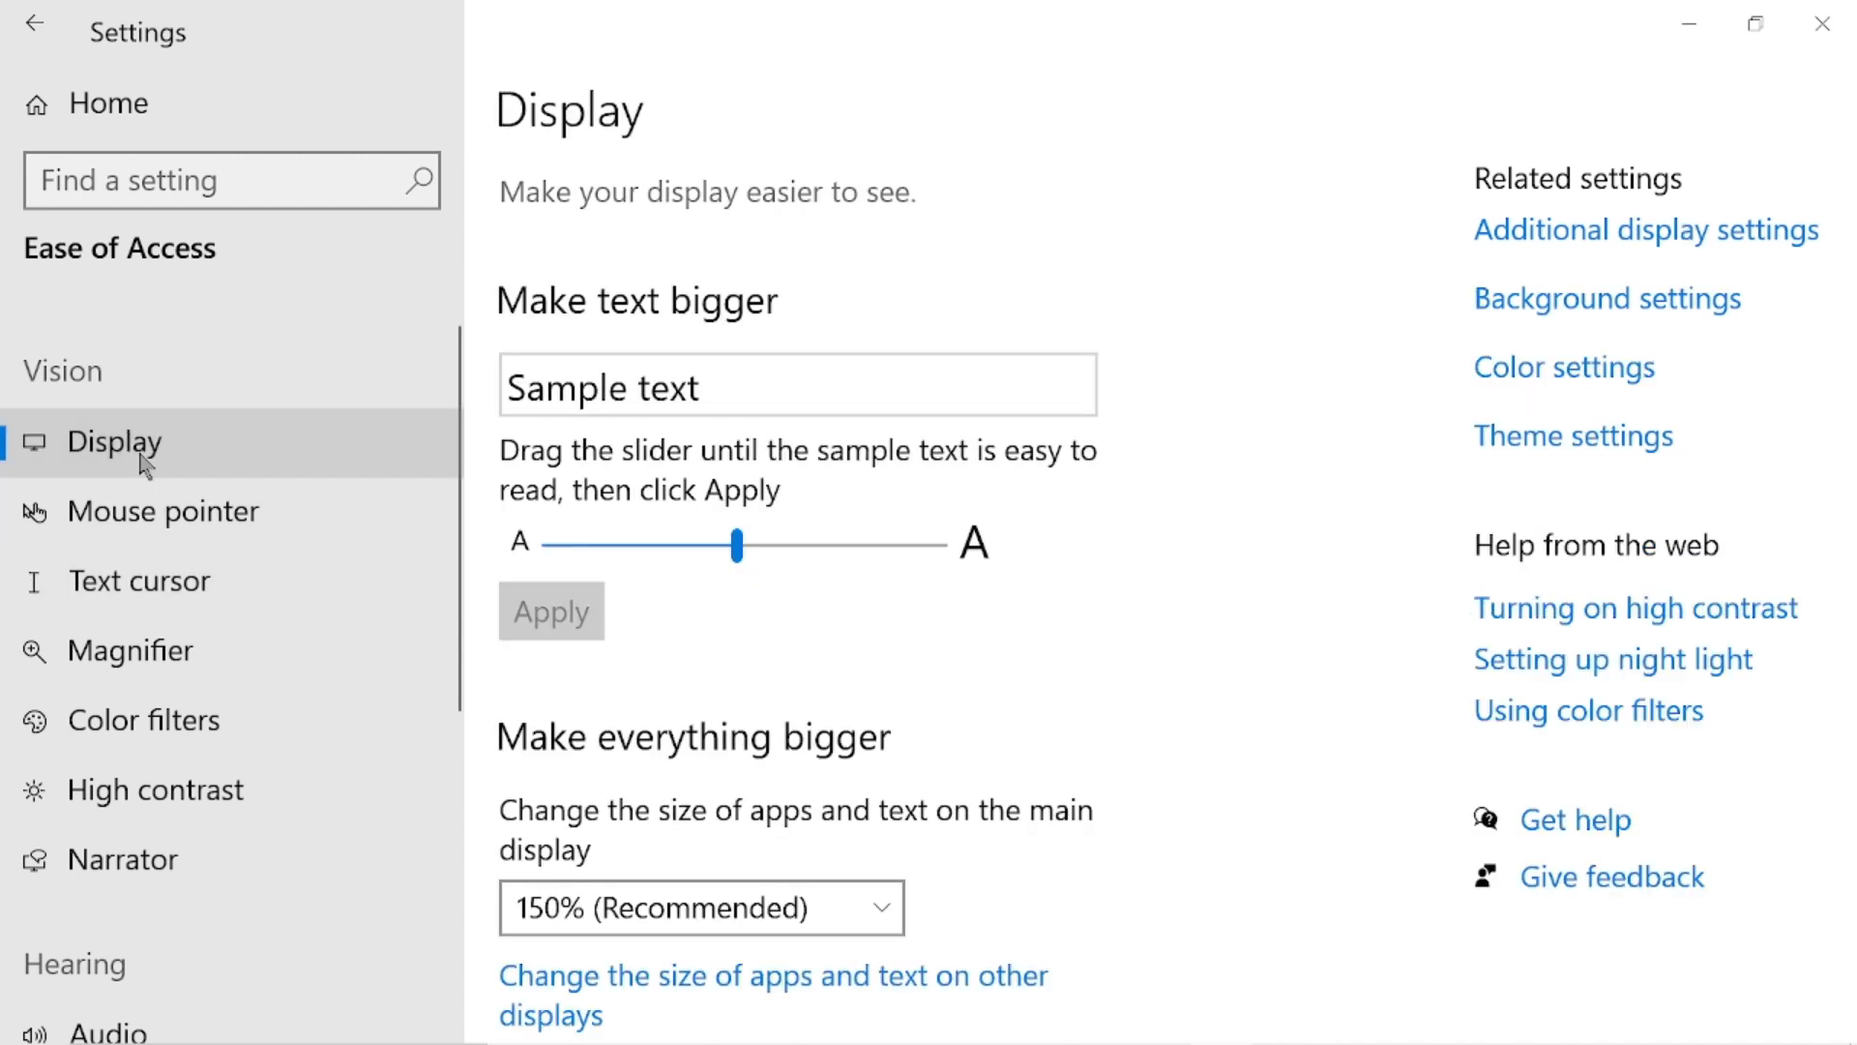
scroll(830, 761, down, 5)
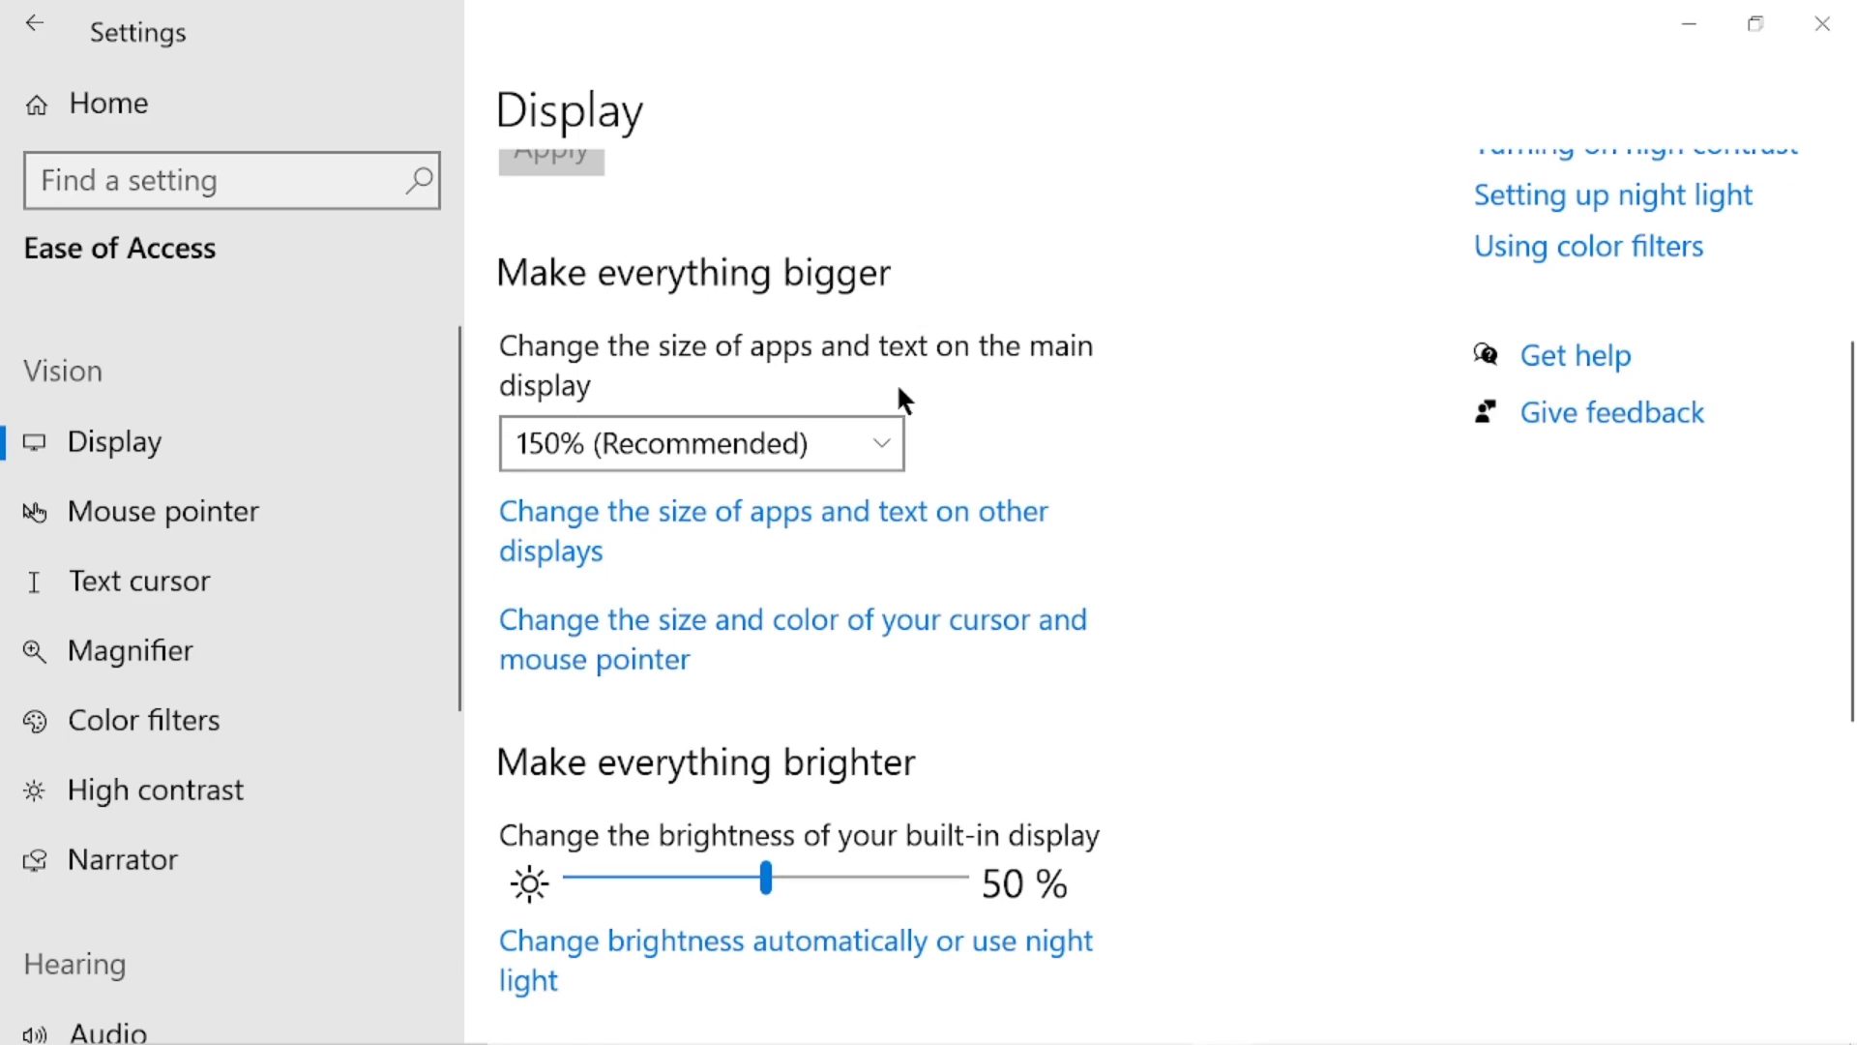
scroll(919, 405, down, 5)
scroll(919, 405, up, 10)
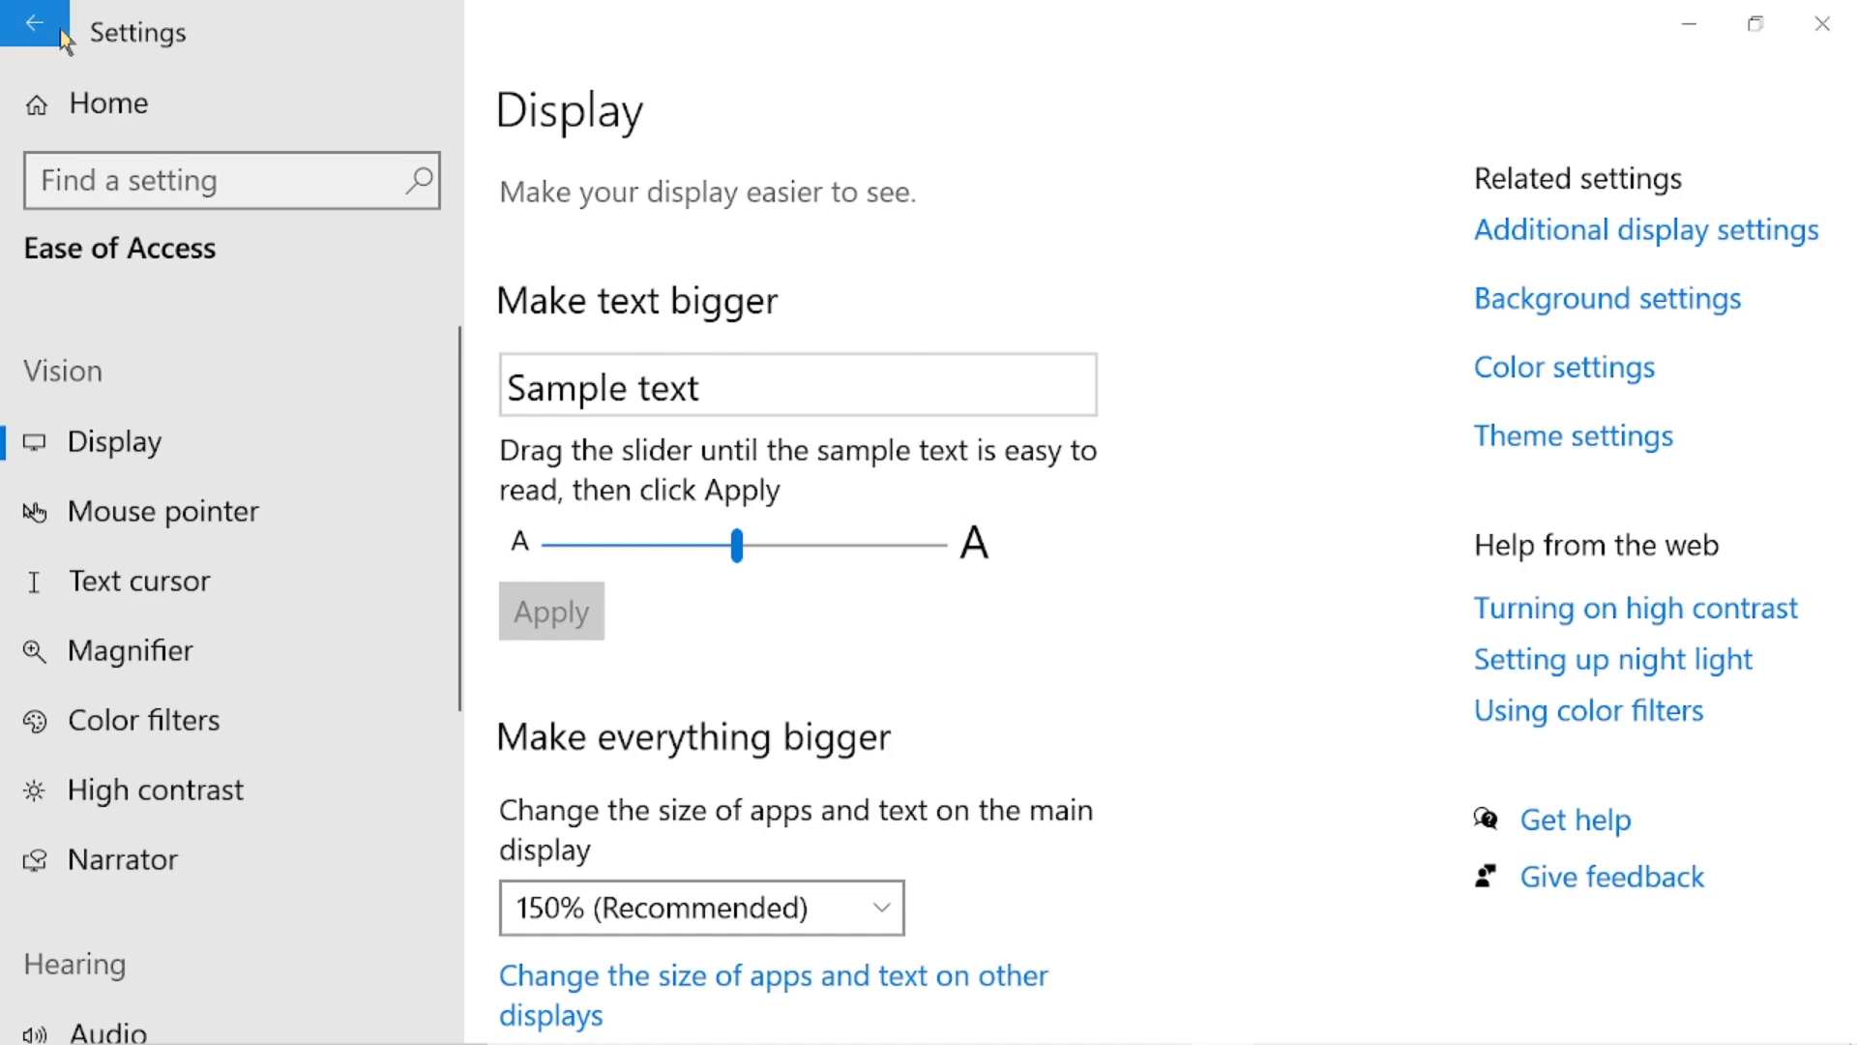
- Return to the Settings home page, open Personalization, and view its Fonts settings
click(34, 24)
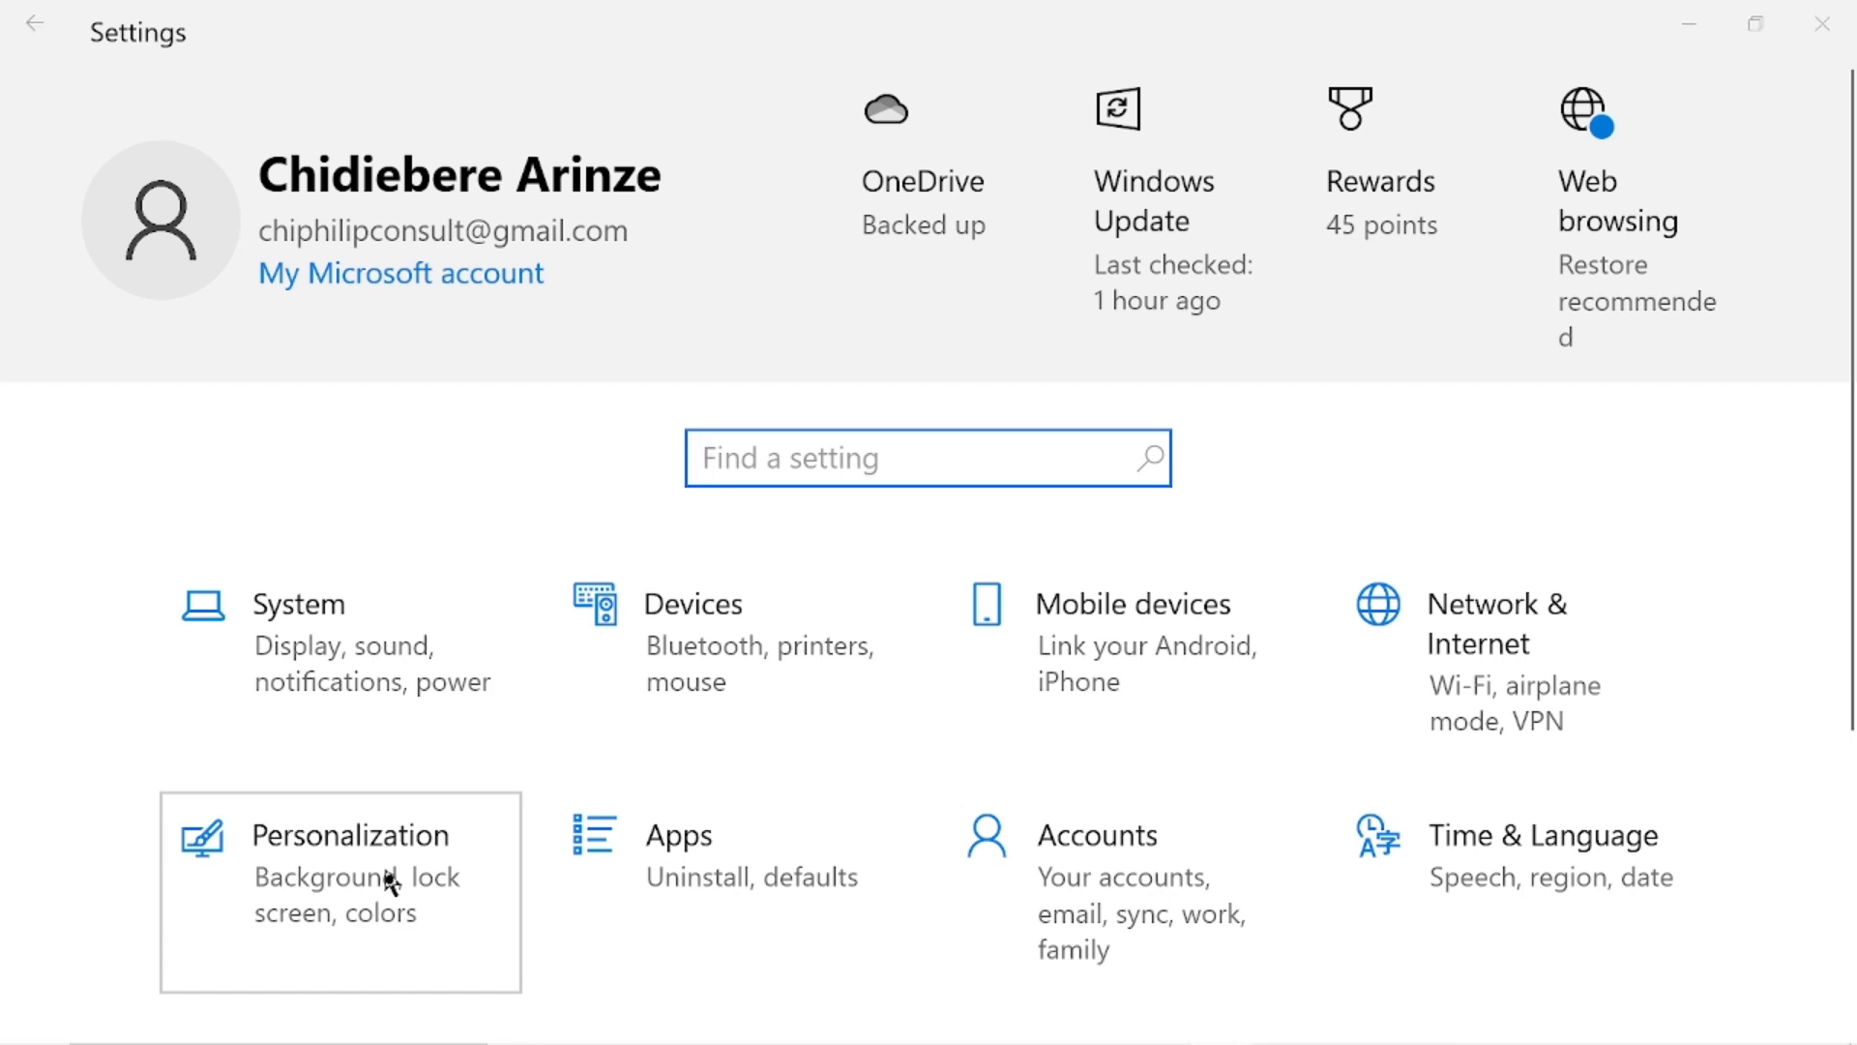
click(390, 880)
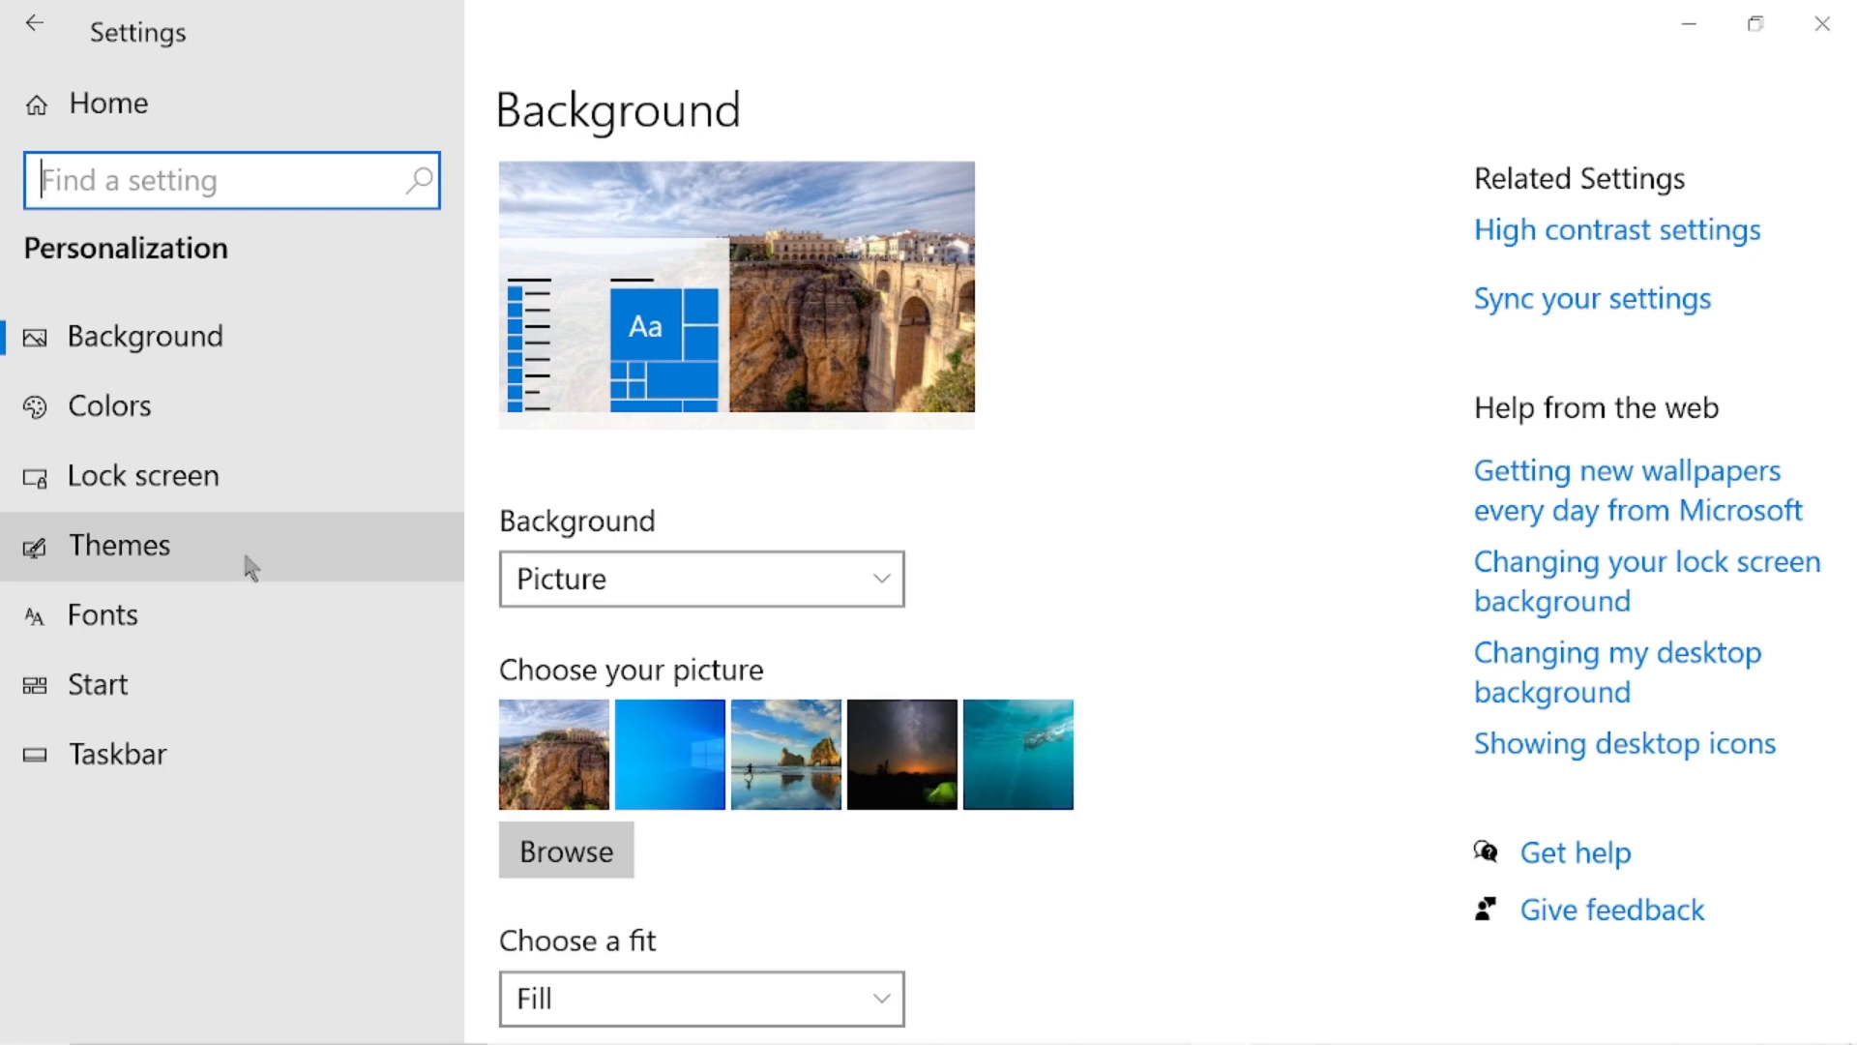
click(217, 597)
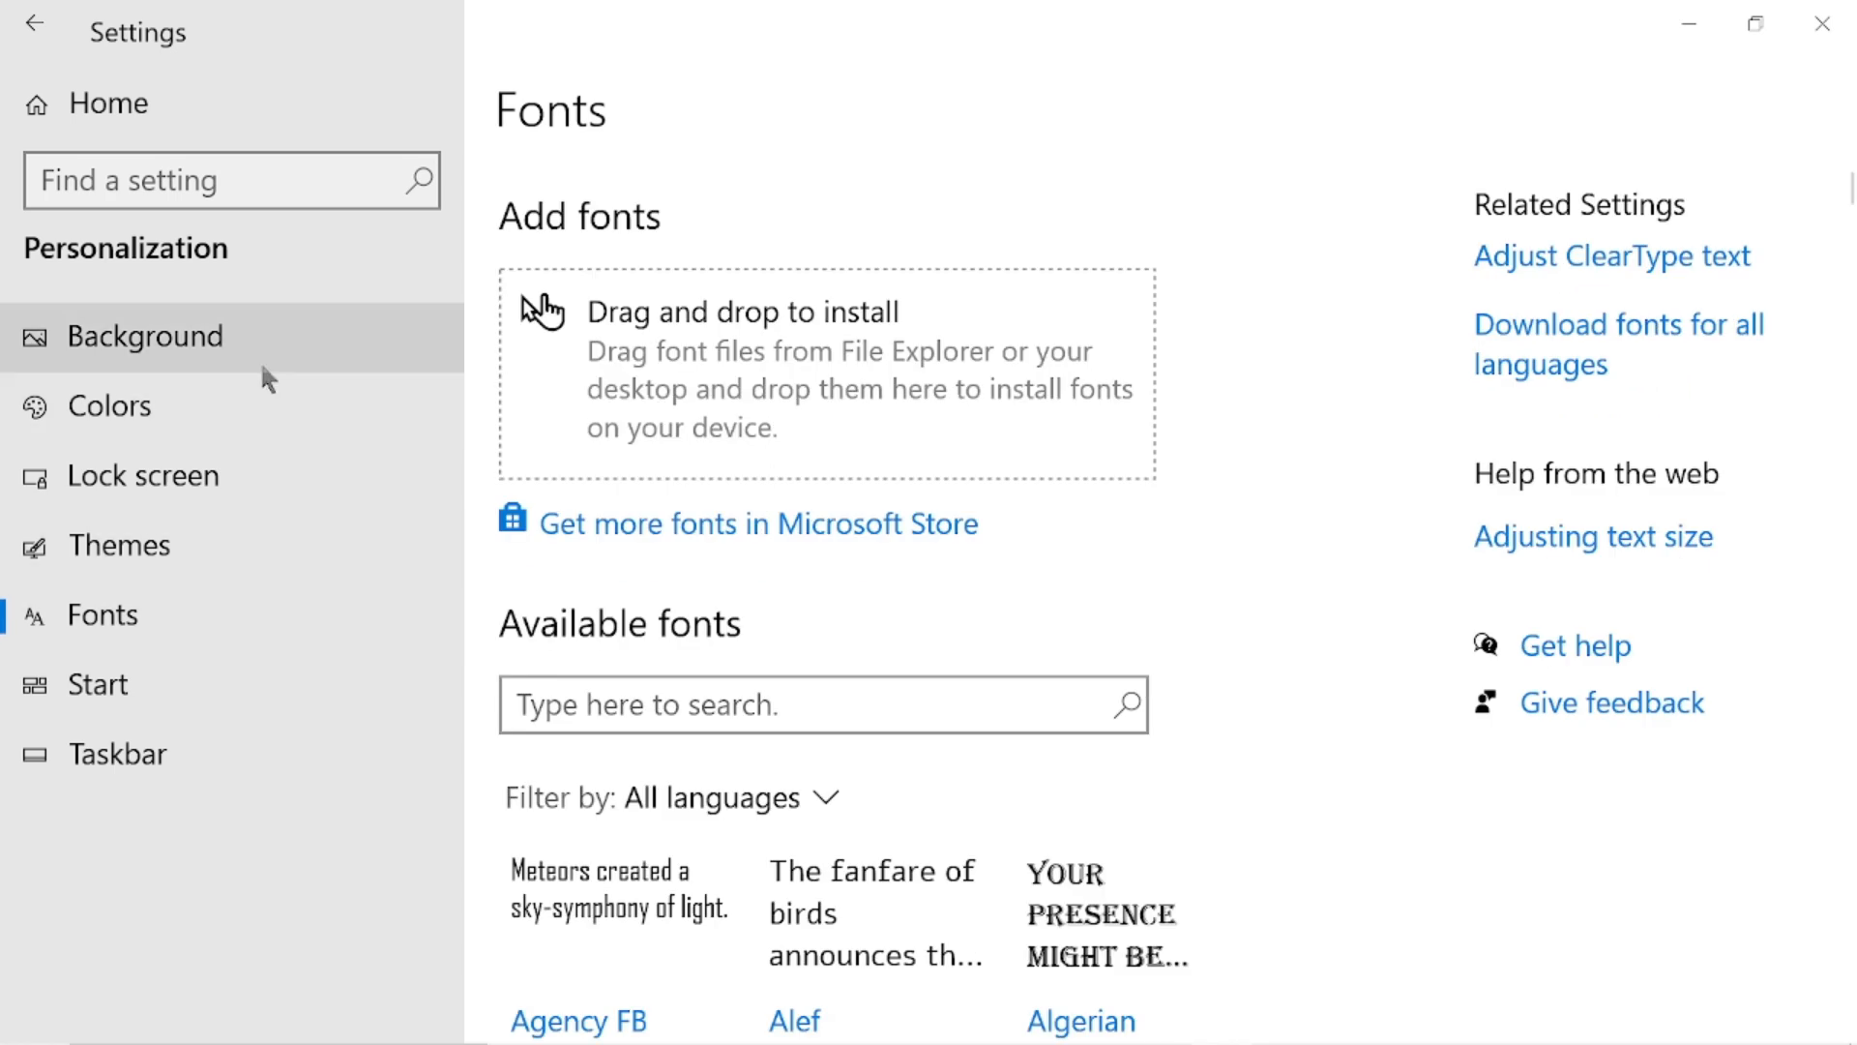
- Open the Lock screen settings and review the background, slideshow albums, app status, and sign-in screen options
click(251, 487)
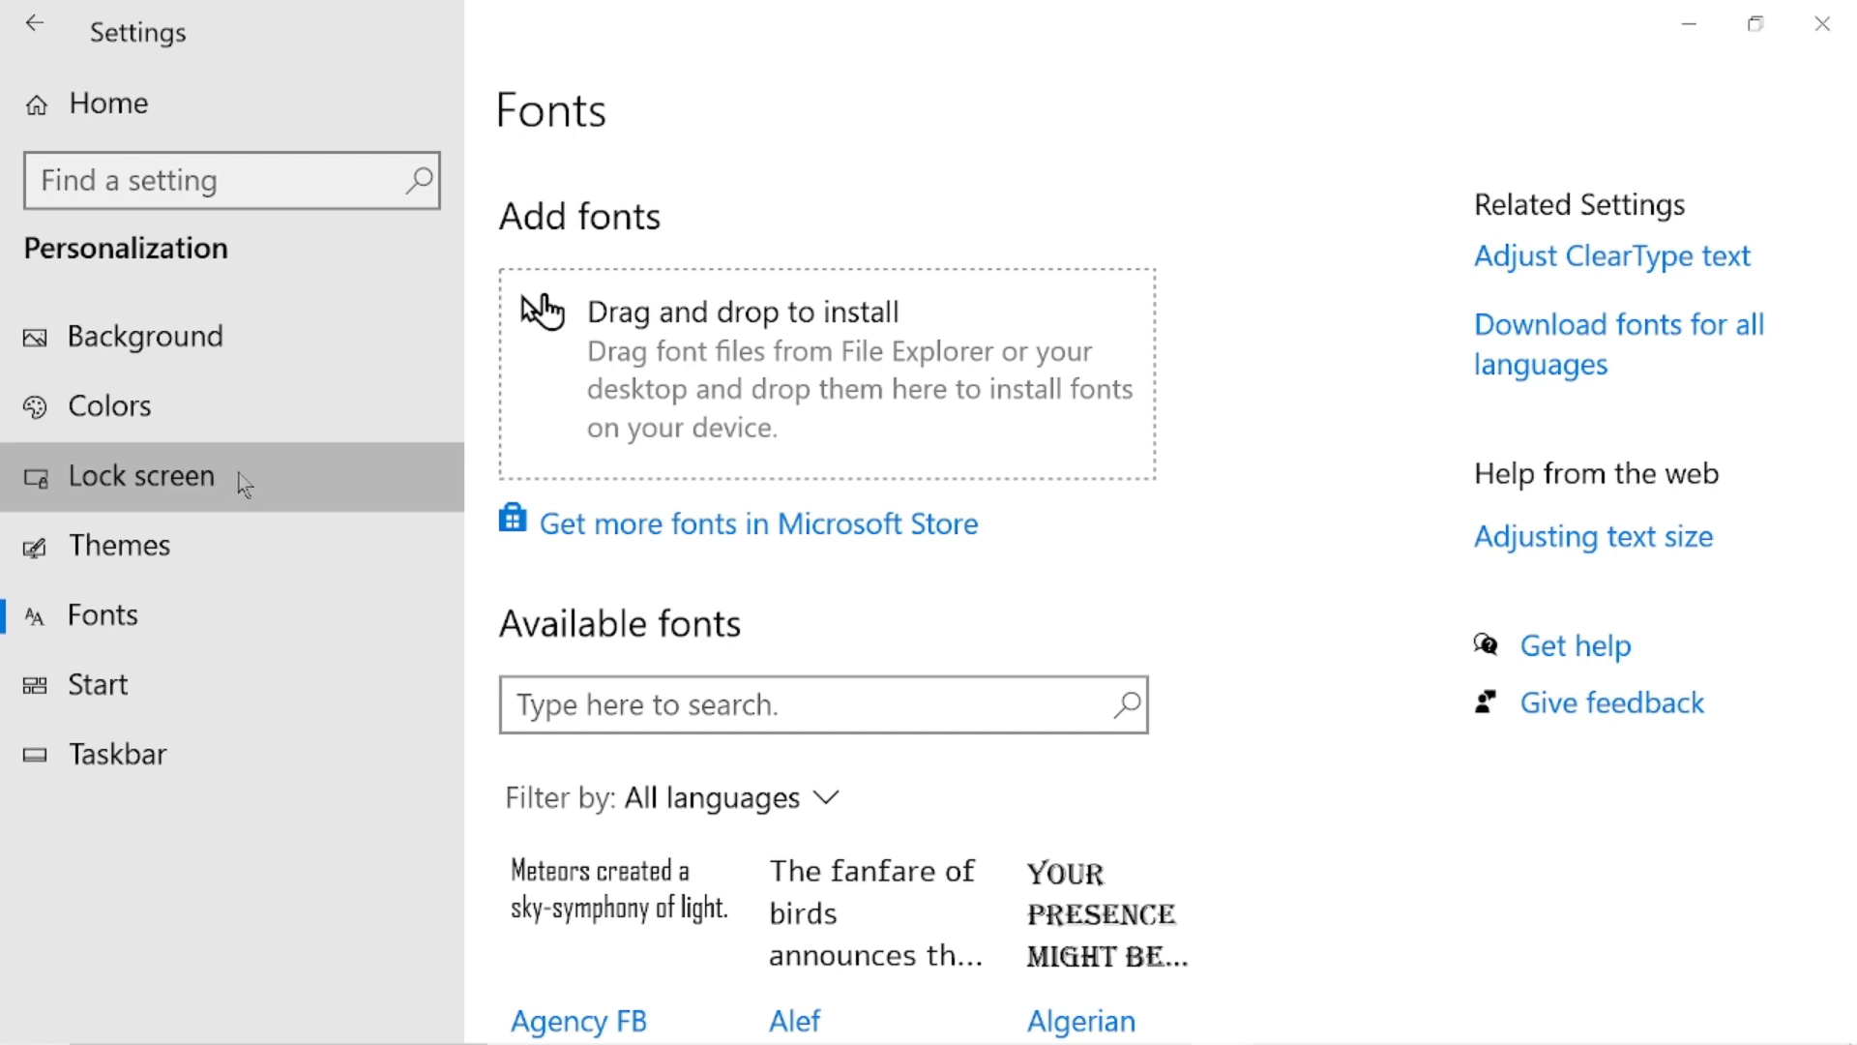
key(super)
click(240, 492)
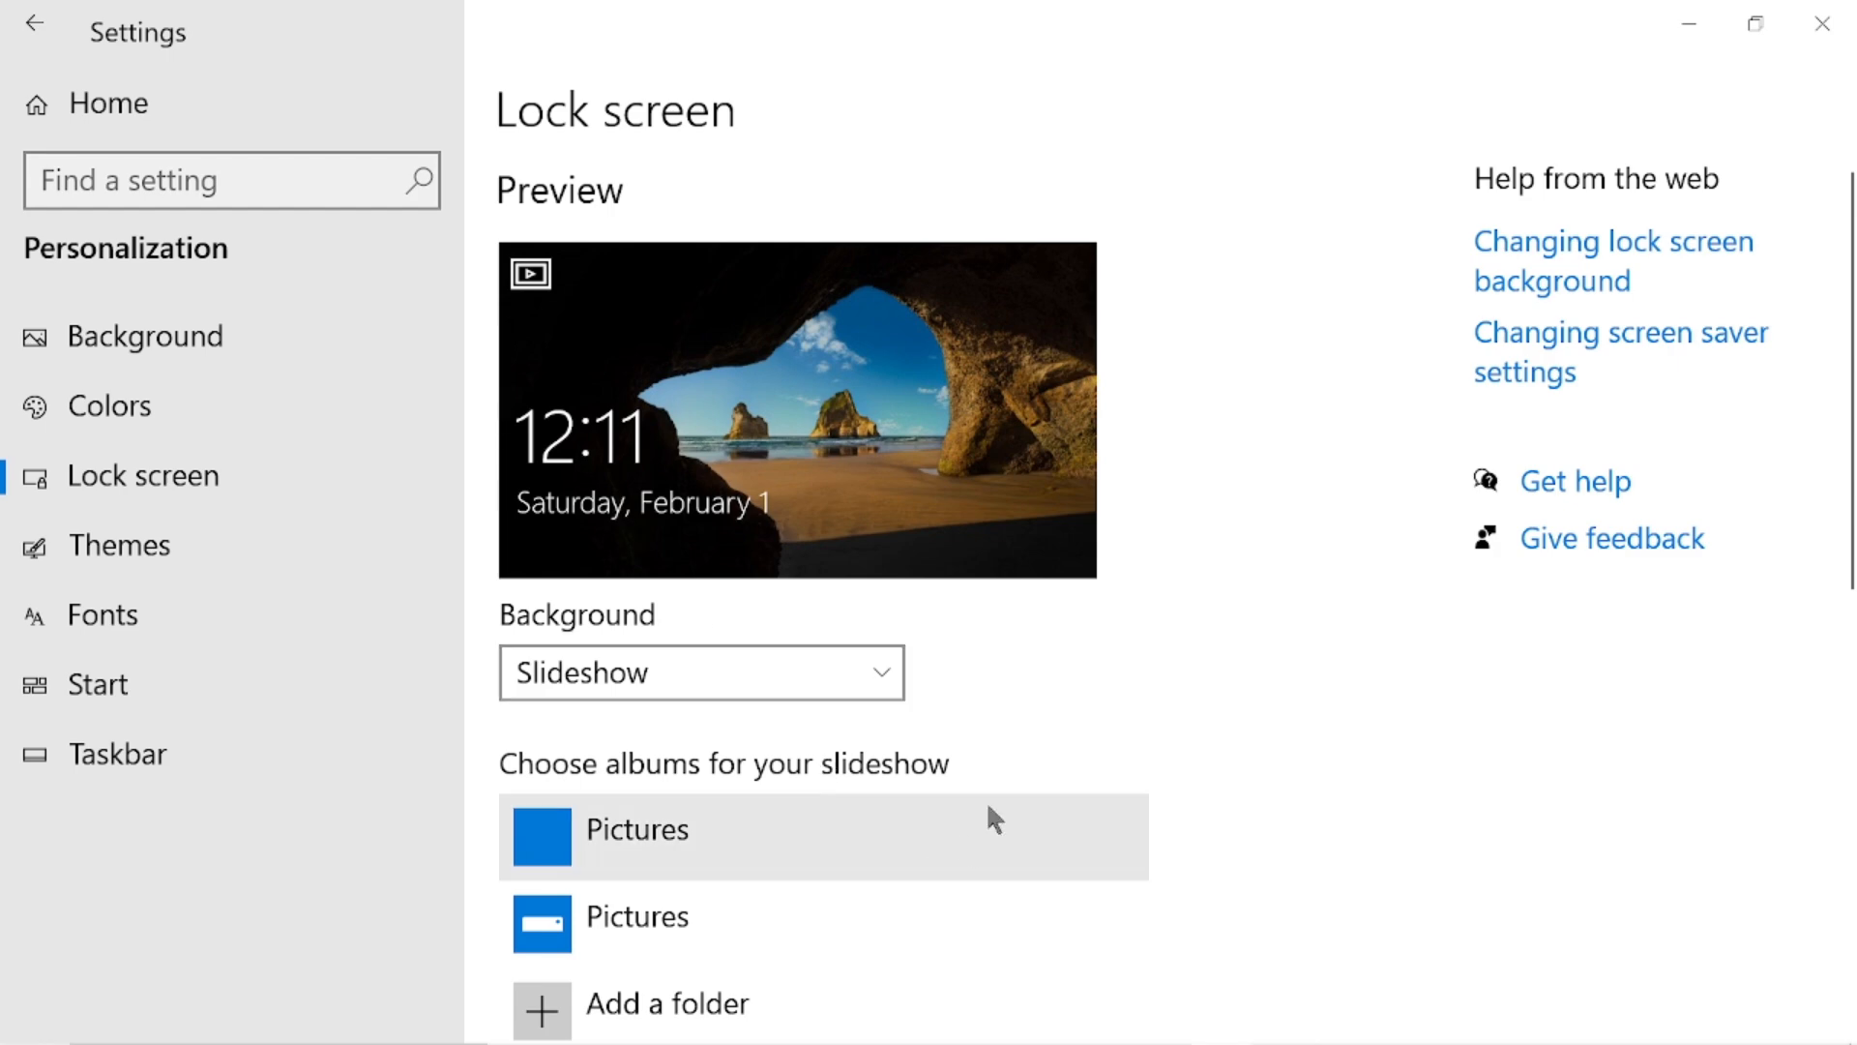
scroll(988, 811, down, 10)
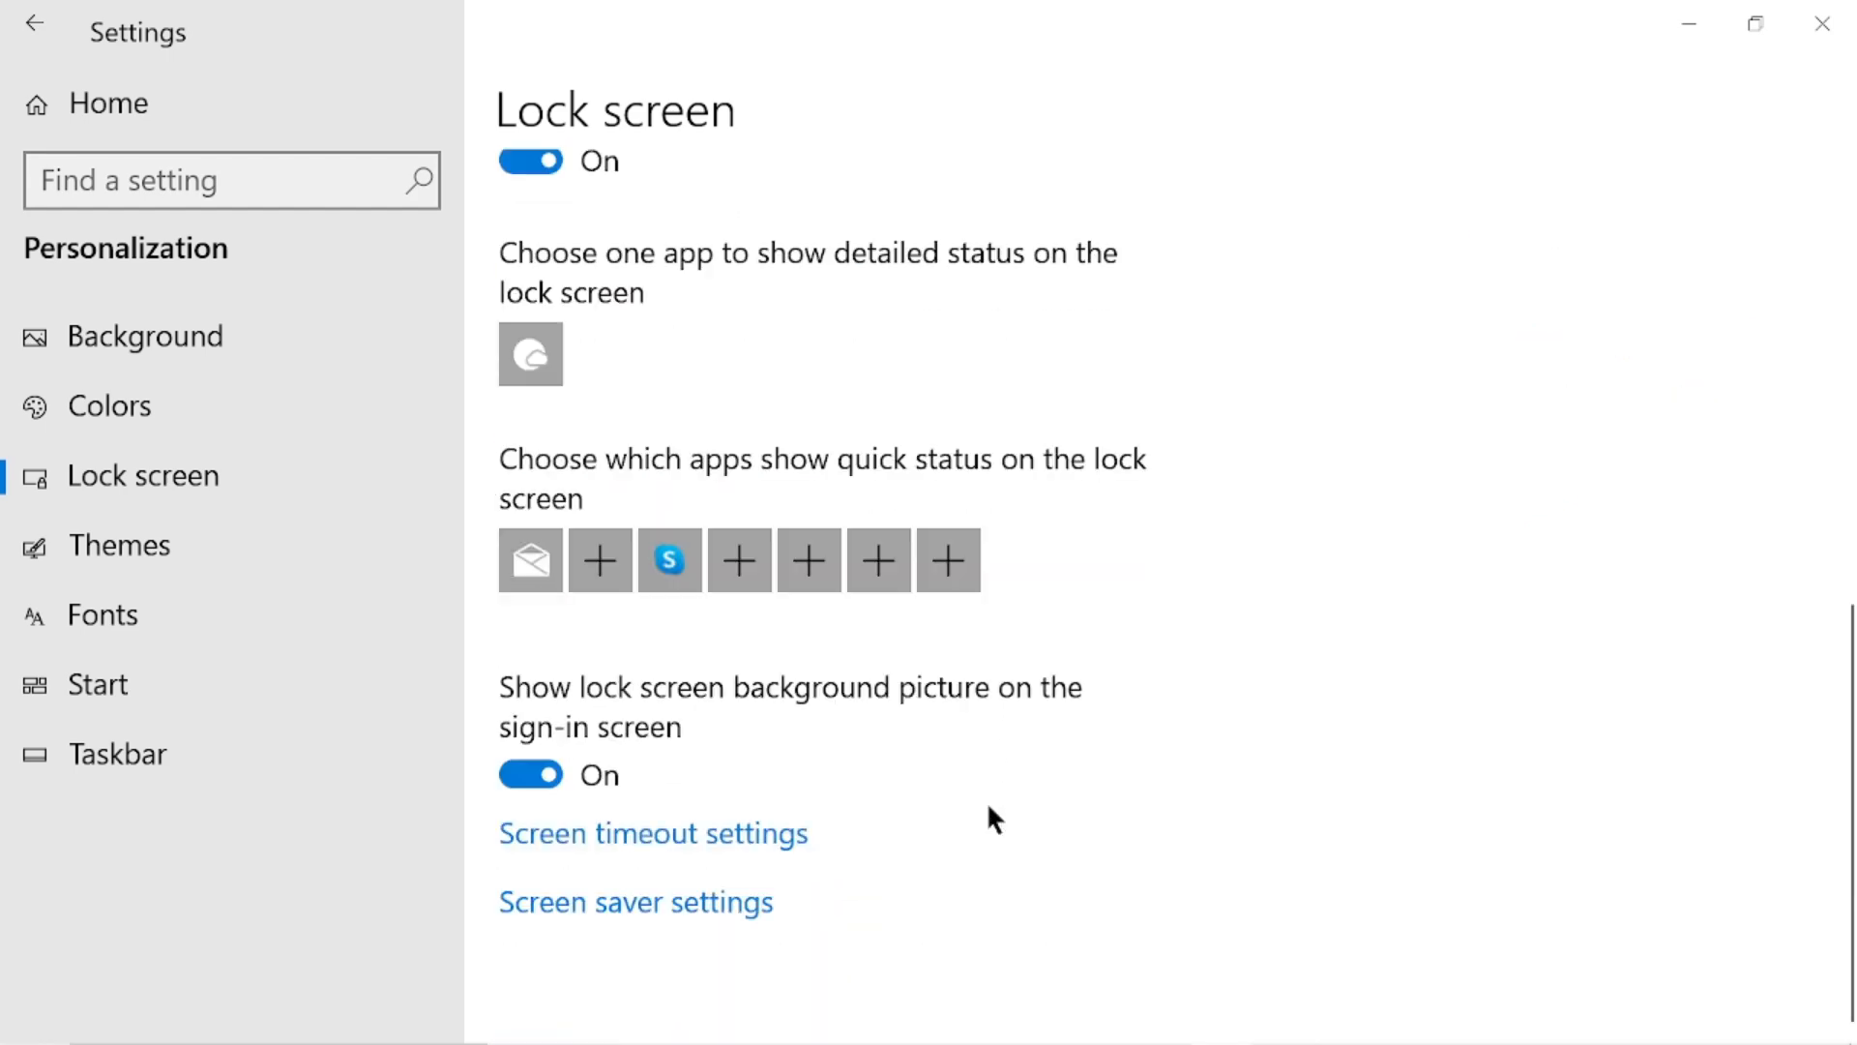
scroll(987, 801, up, 10)
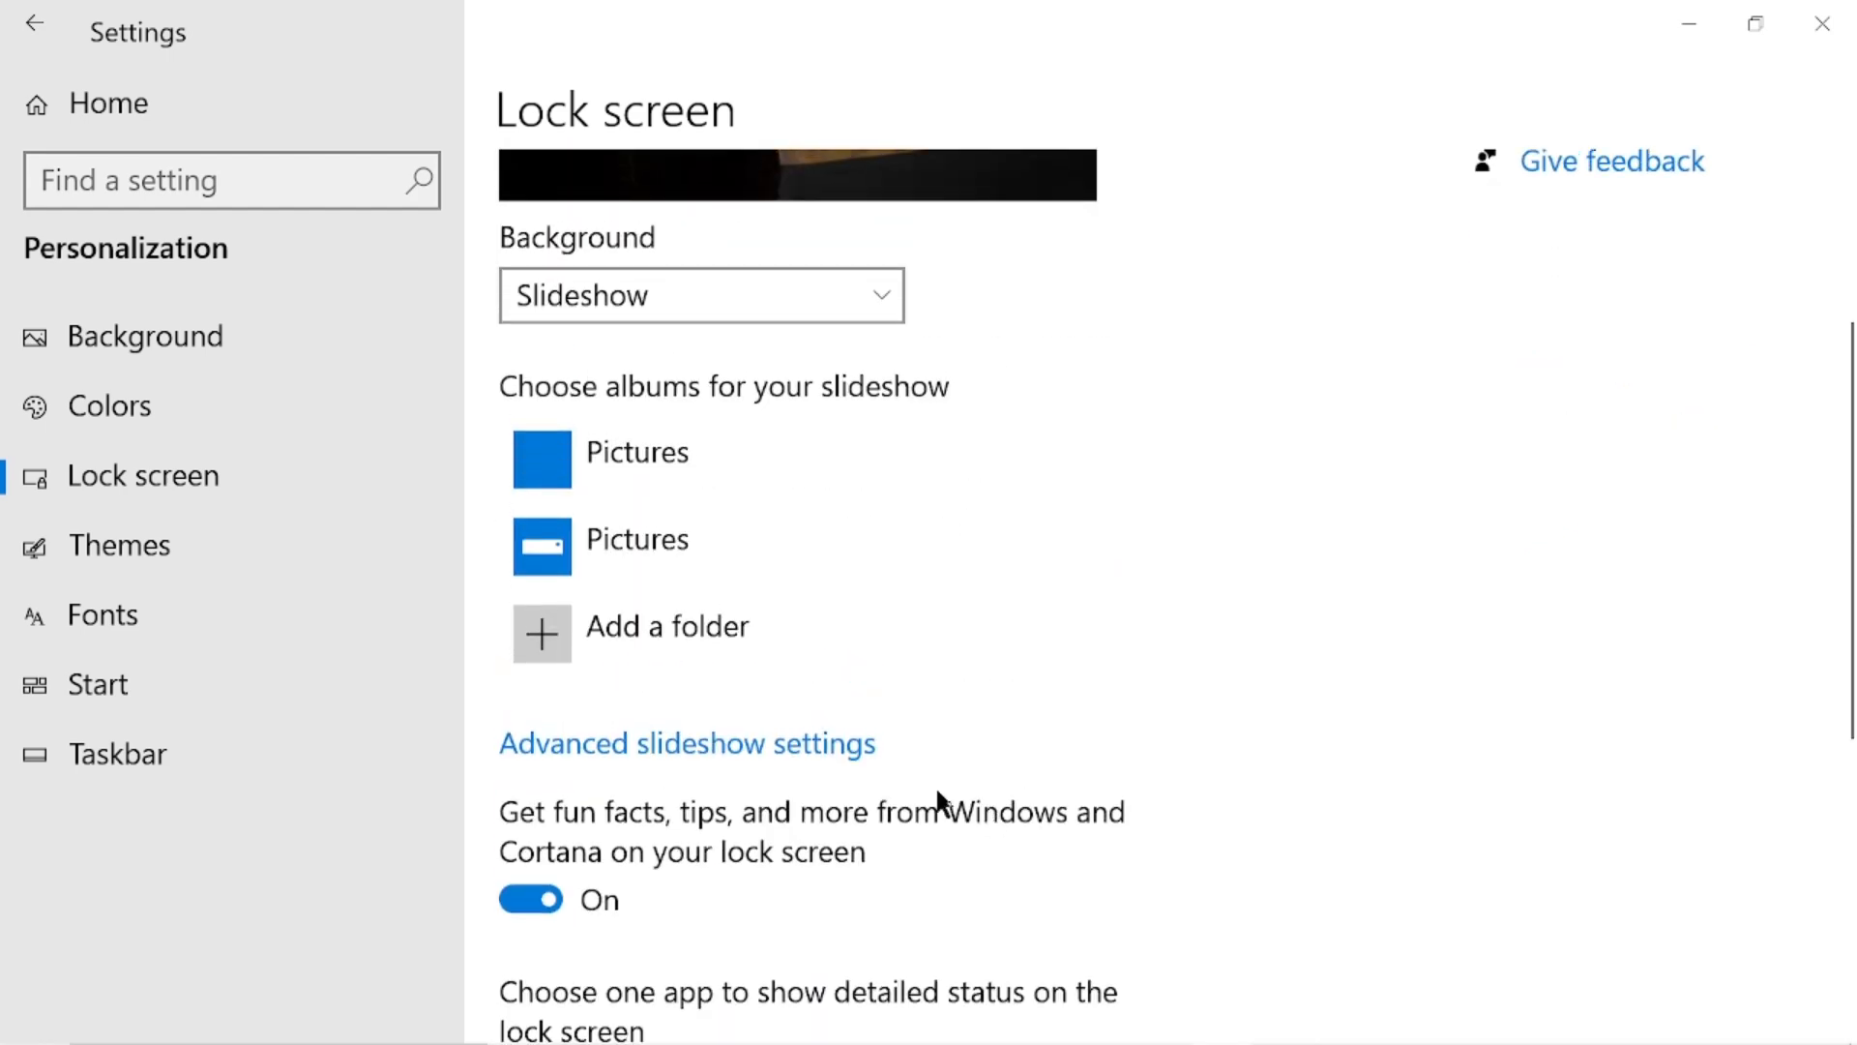